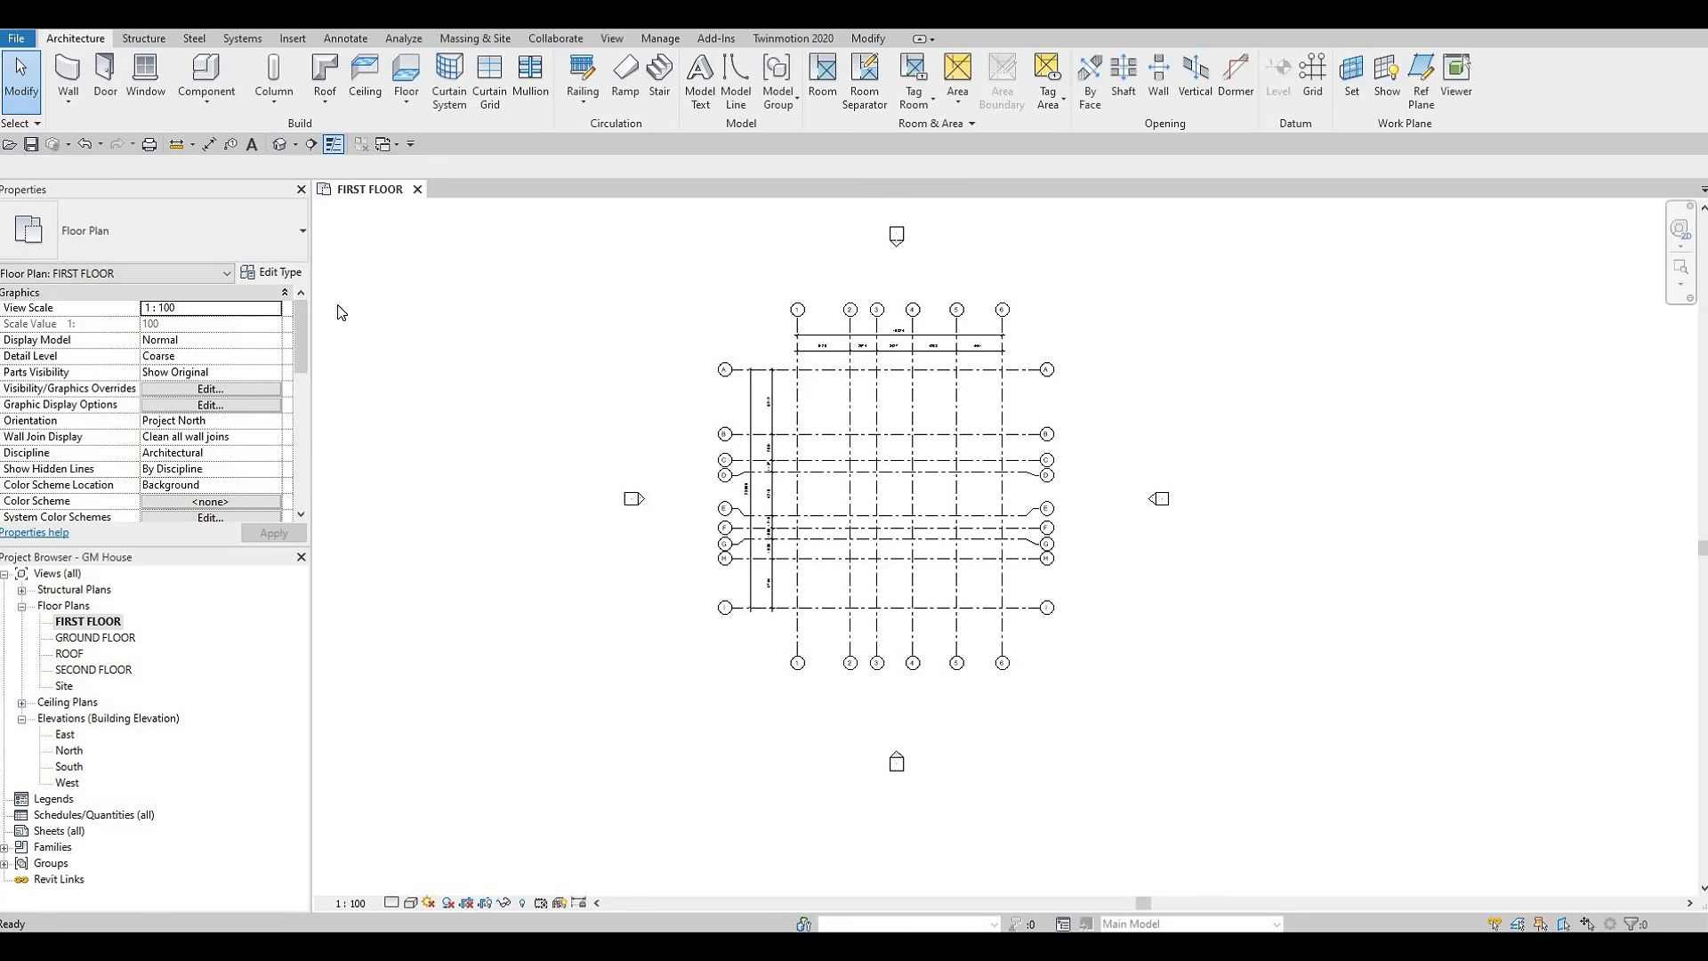
Draw chained EXTERIOR WALL 1 segments from grid 1/B to 2/B, down to 2/C, and along grid C to grid 5
click(71, 71)
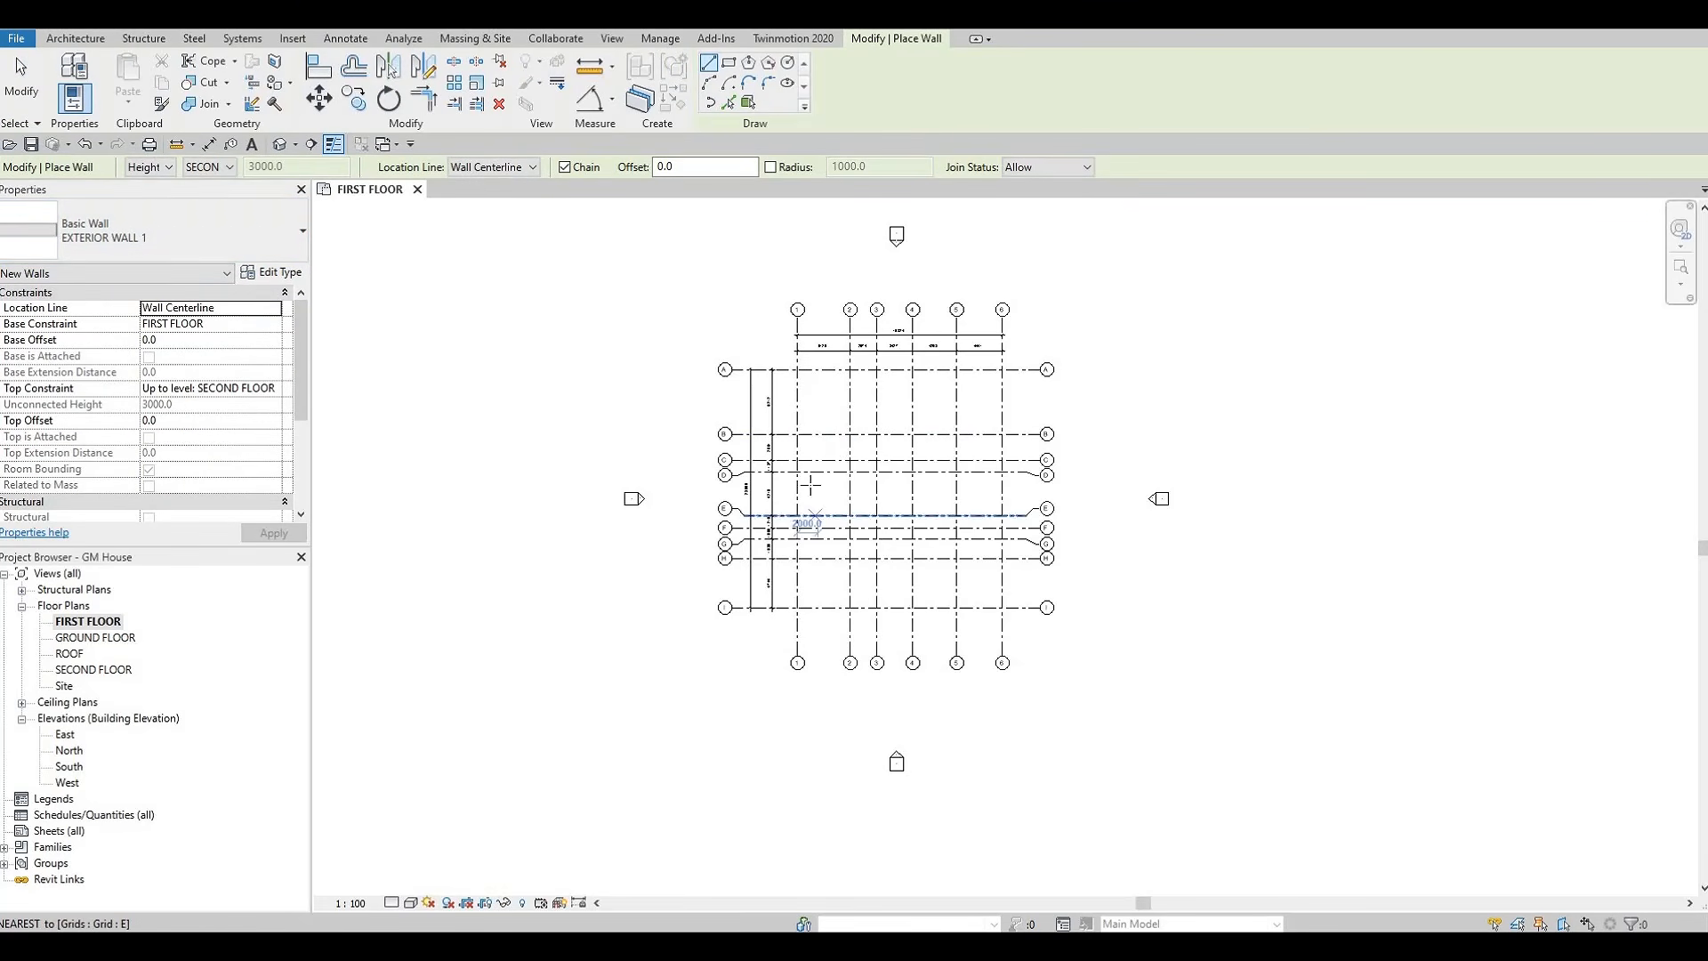
scroll(807, 478, up, 2)
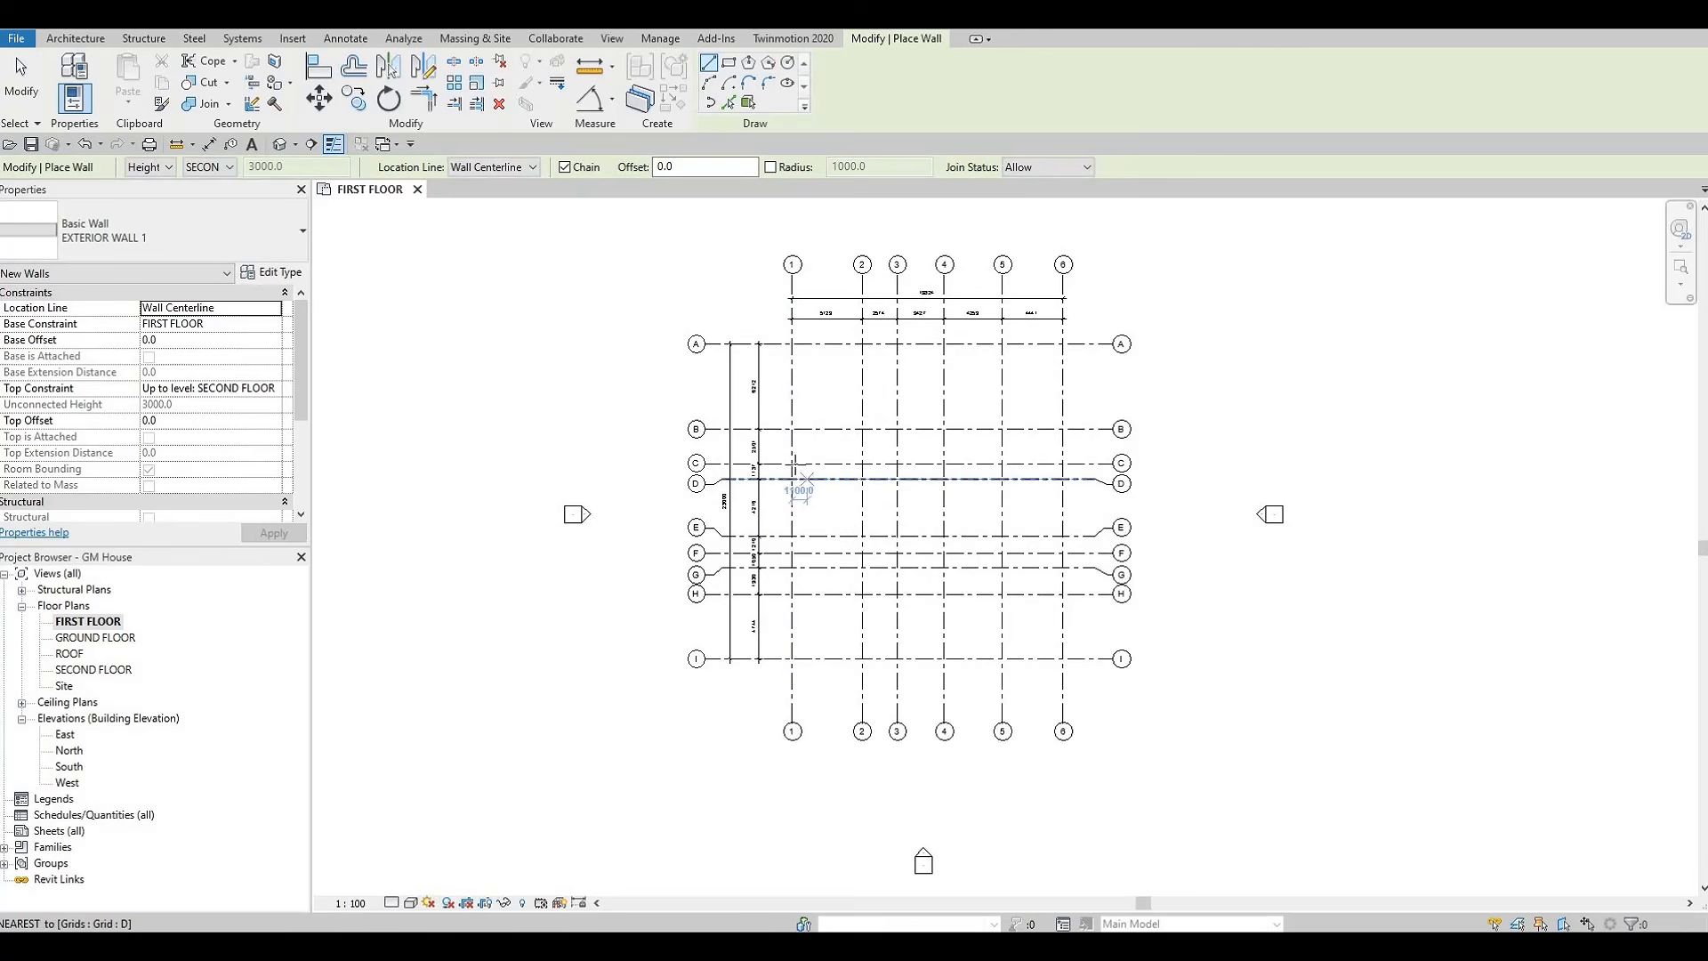
scroll(796, 462, up, 2)
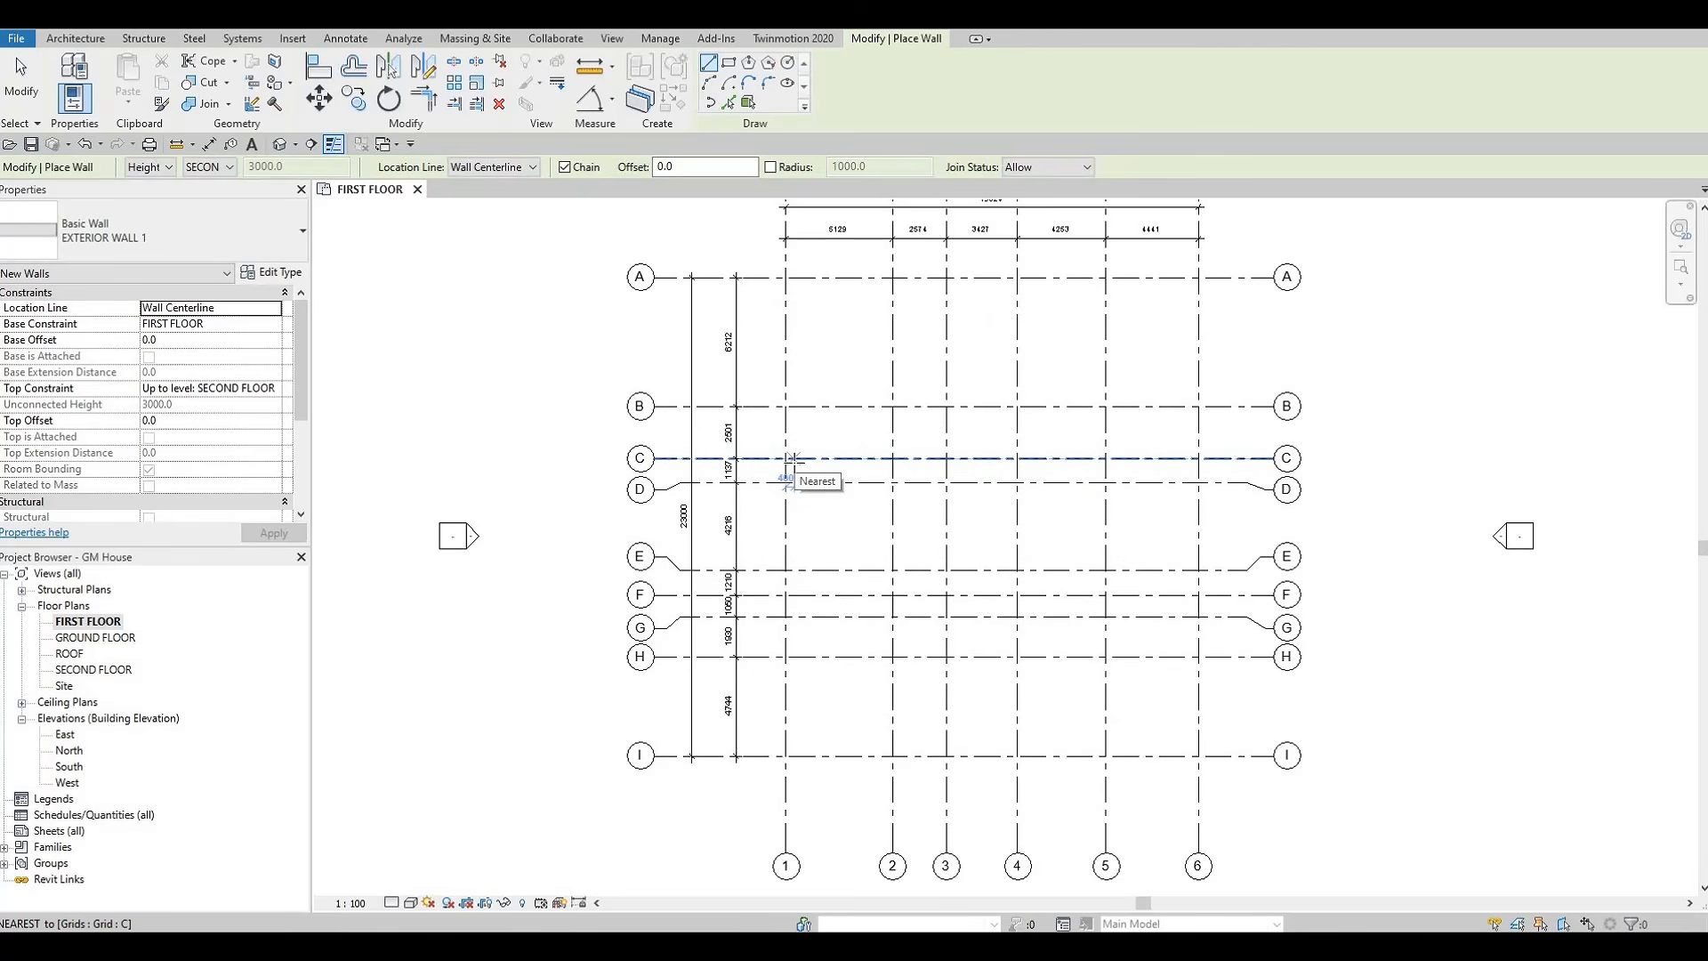
mouse_move(801, 544)
middle_down()
mouse_move(775, 530)
mouse_move(775, 557)
middle_up()
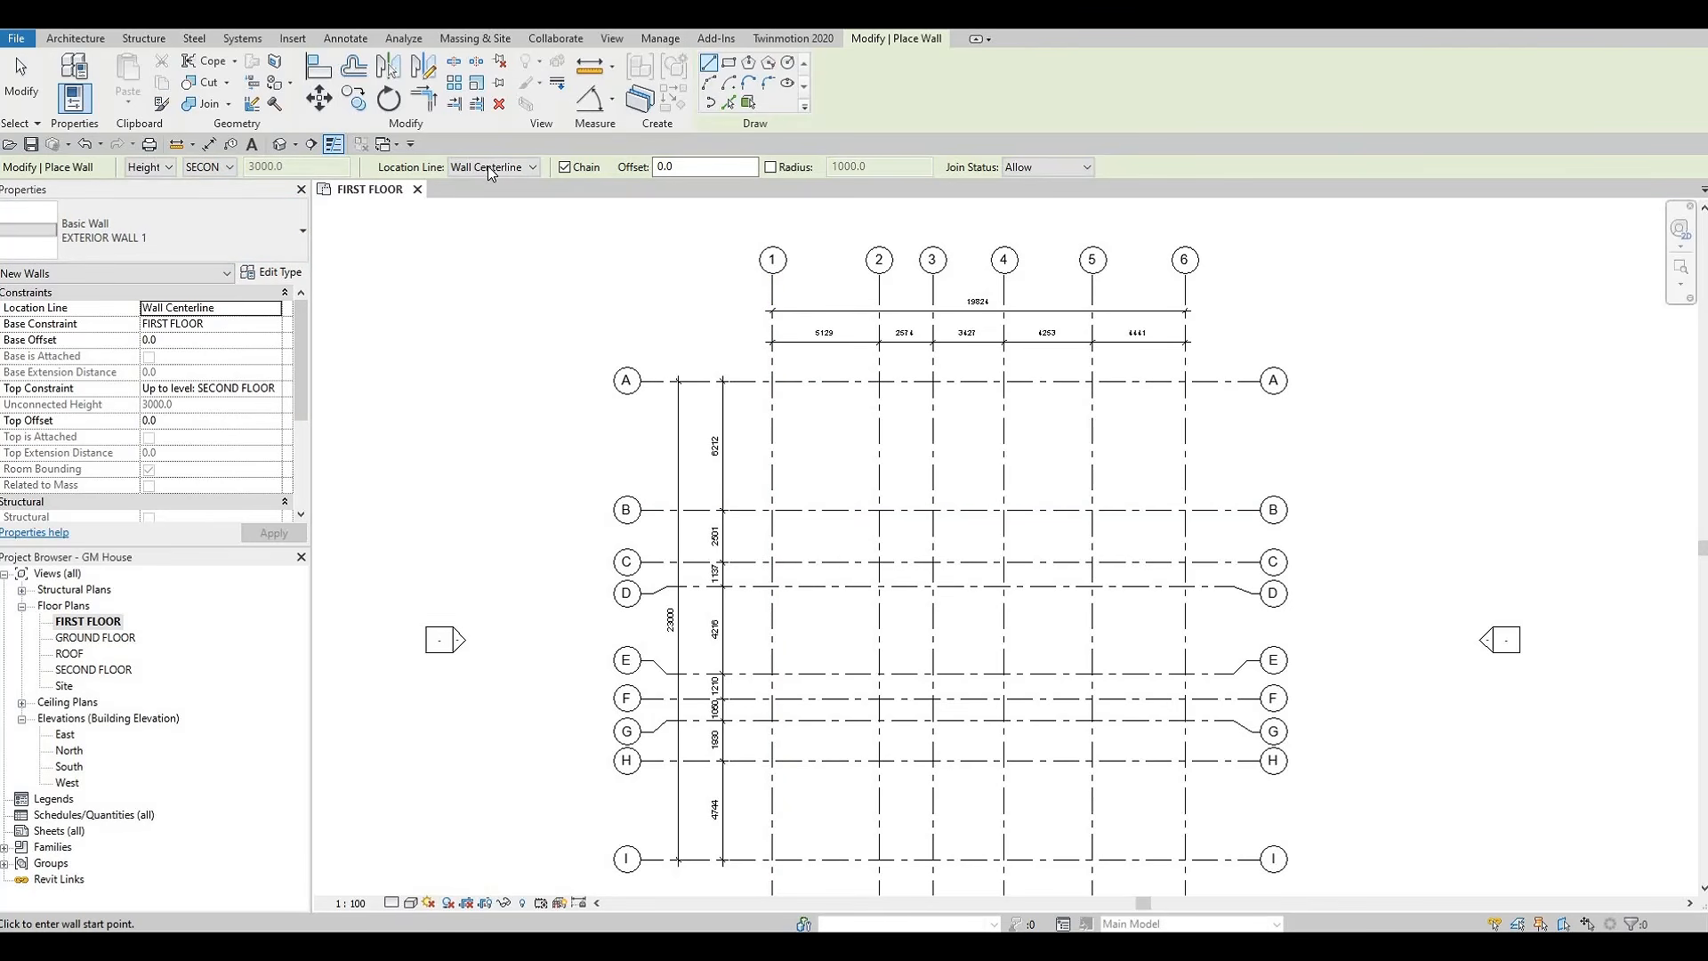
click(772, 509)
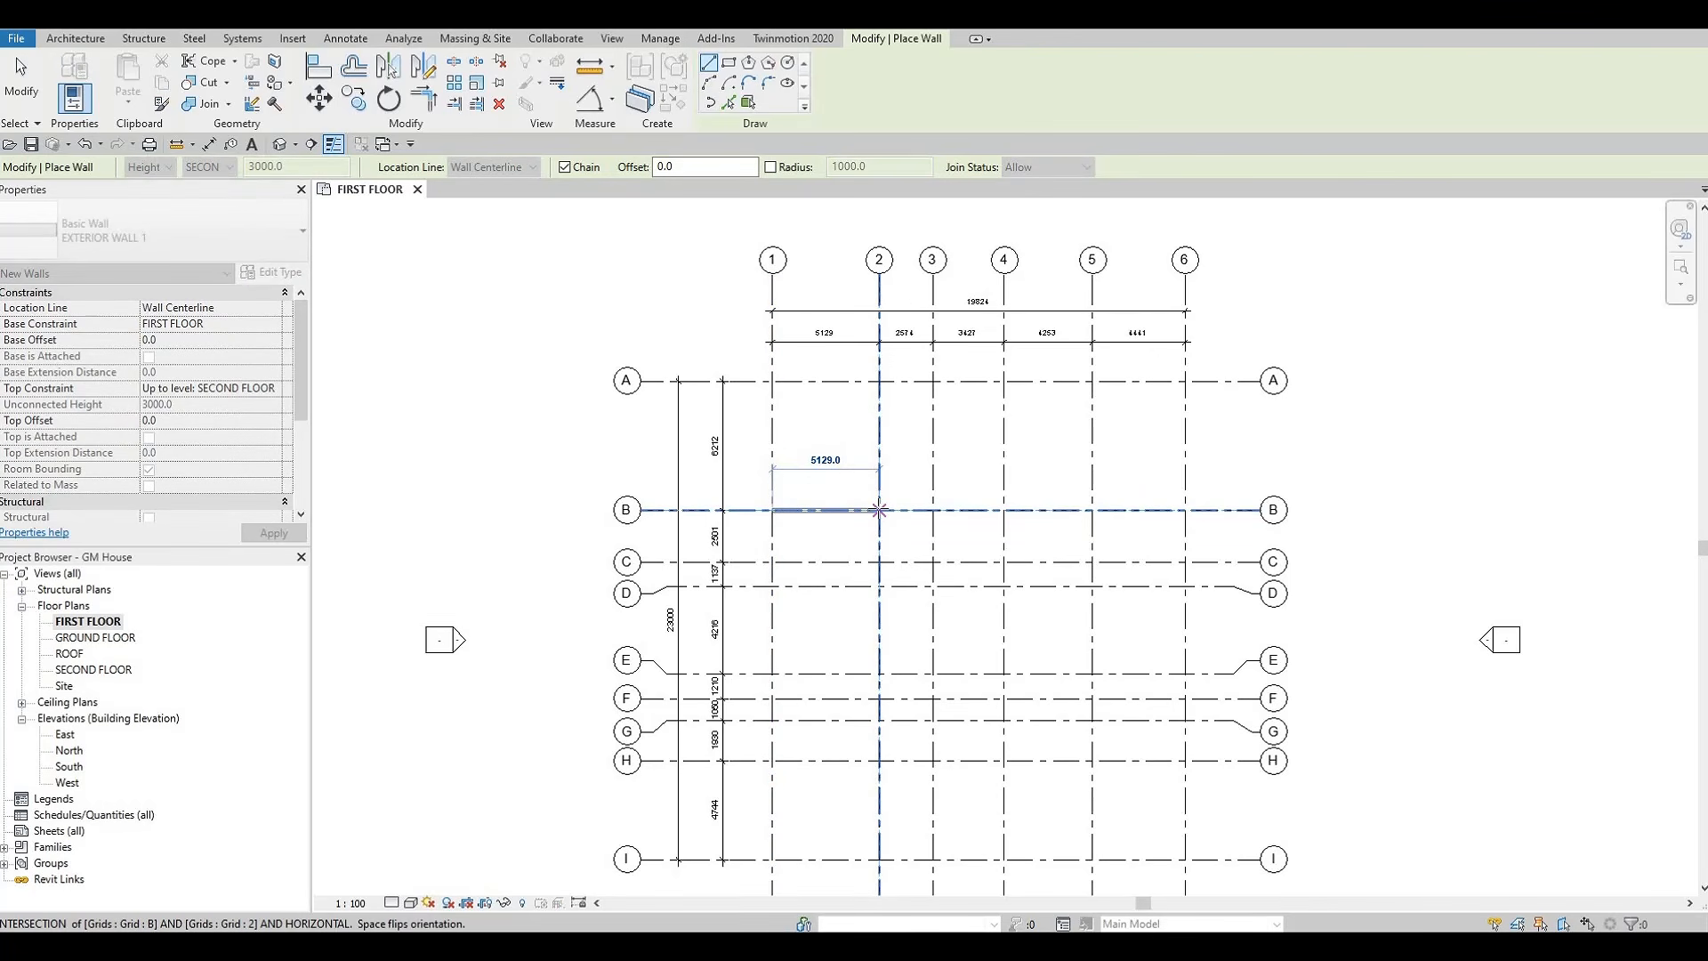
click(879, 510)
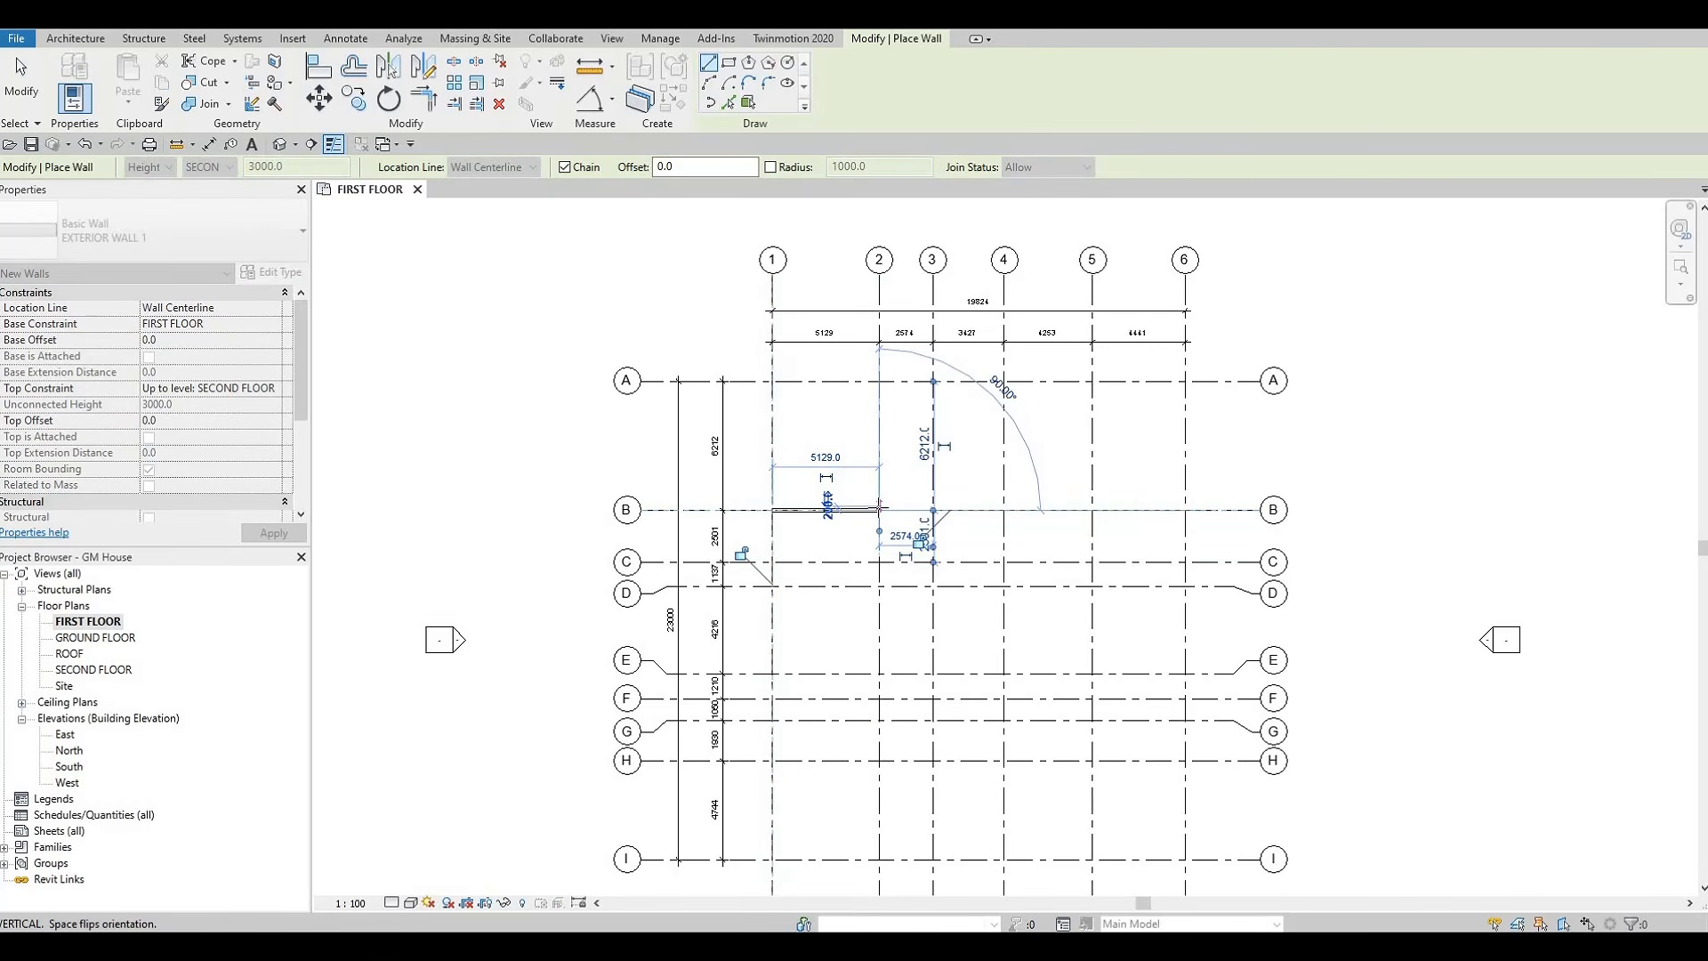
click(880, 562)
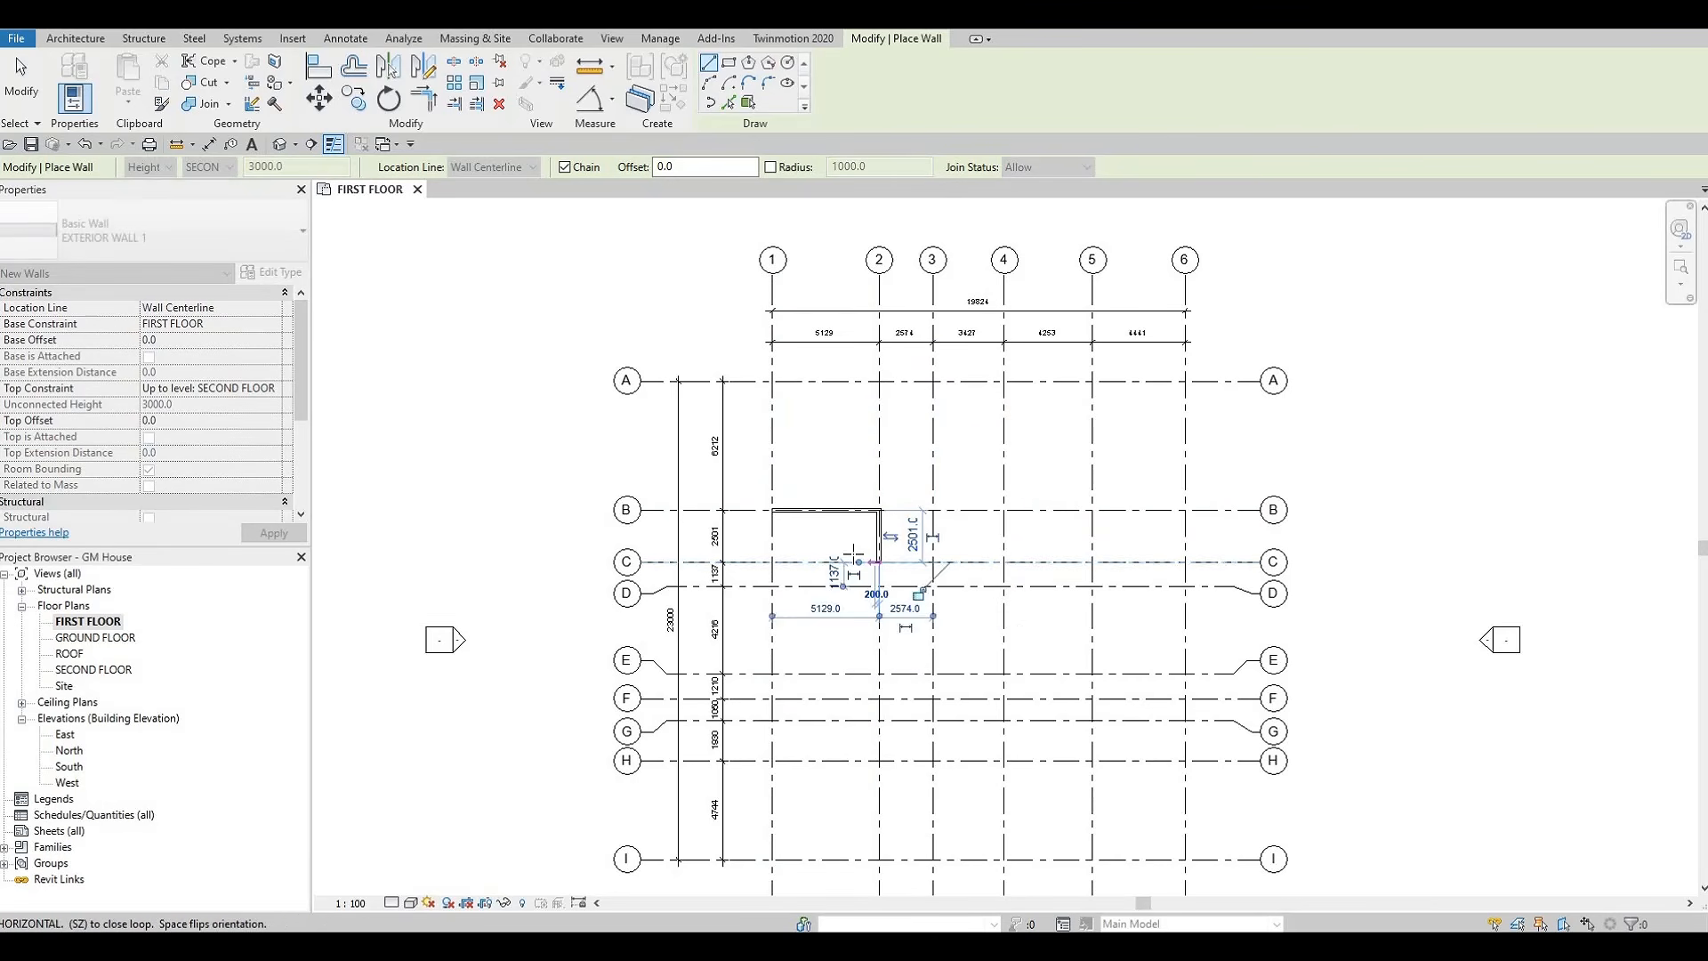
click(1091, 561)
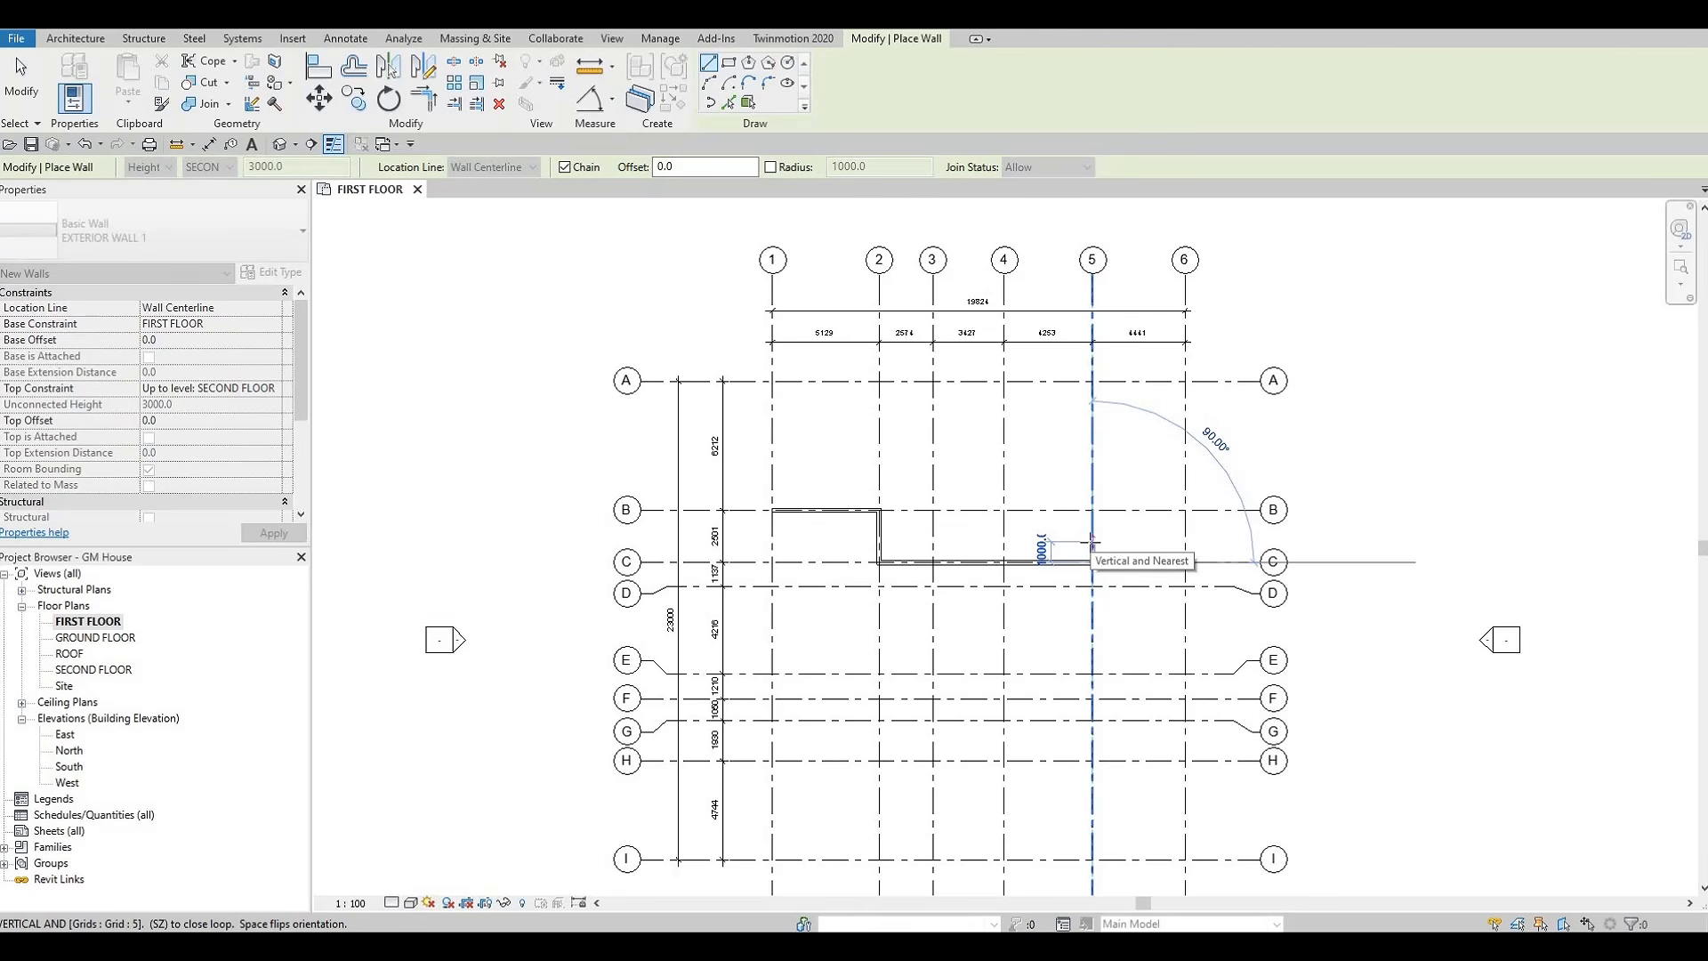
Continue the wall 1000 mm up grid 5, across to grid 6, and 5700 mm down along grid 6
click(1093, 540)
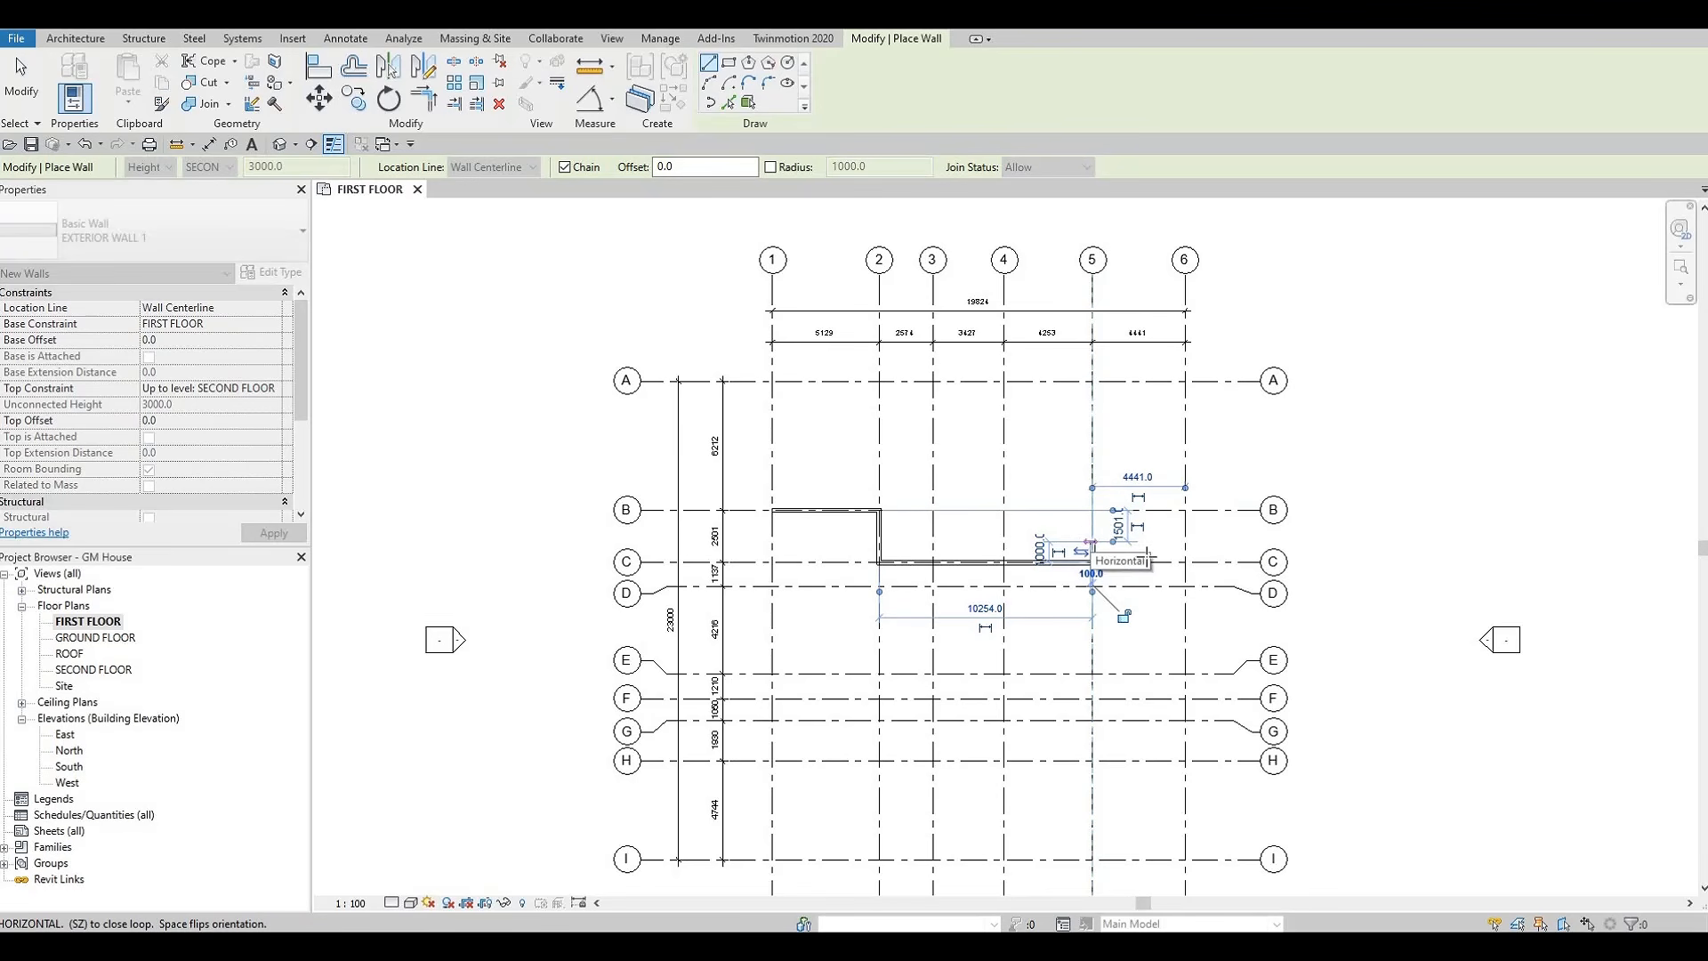
click(1185, 541)
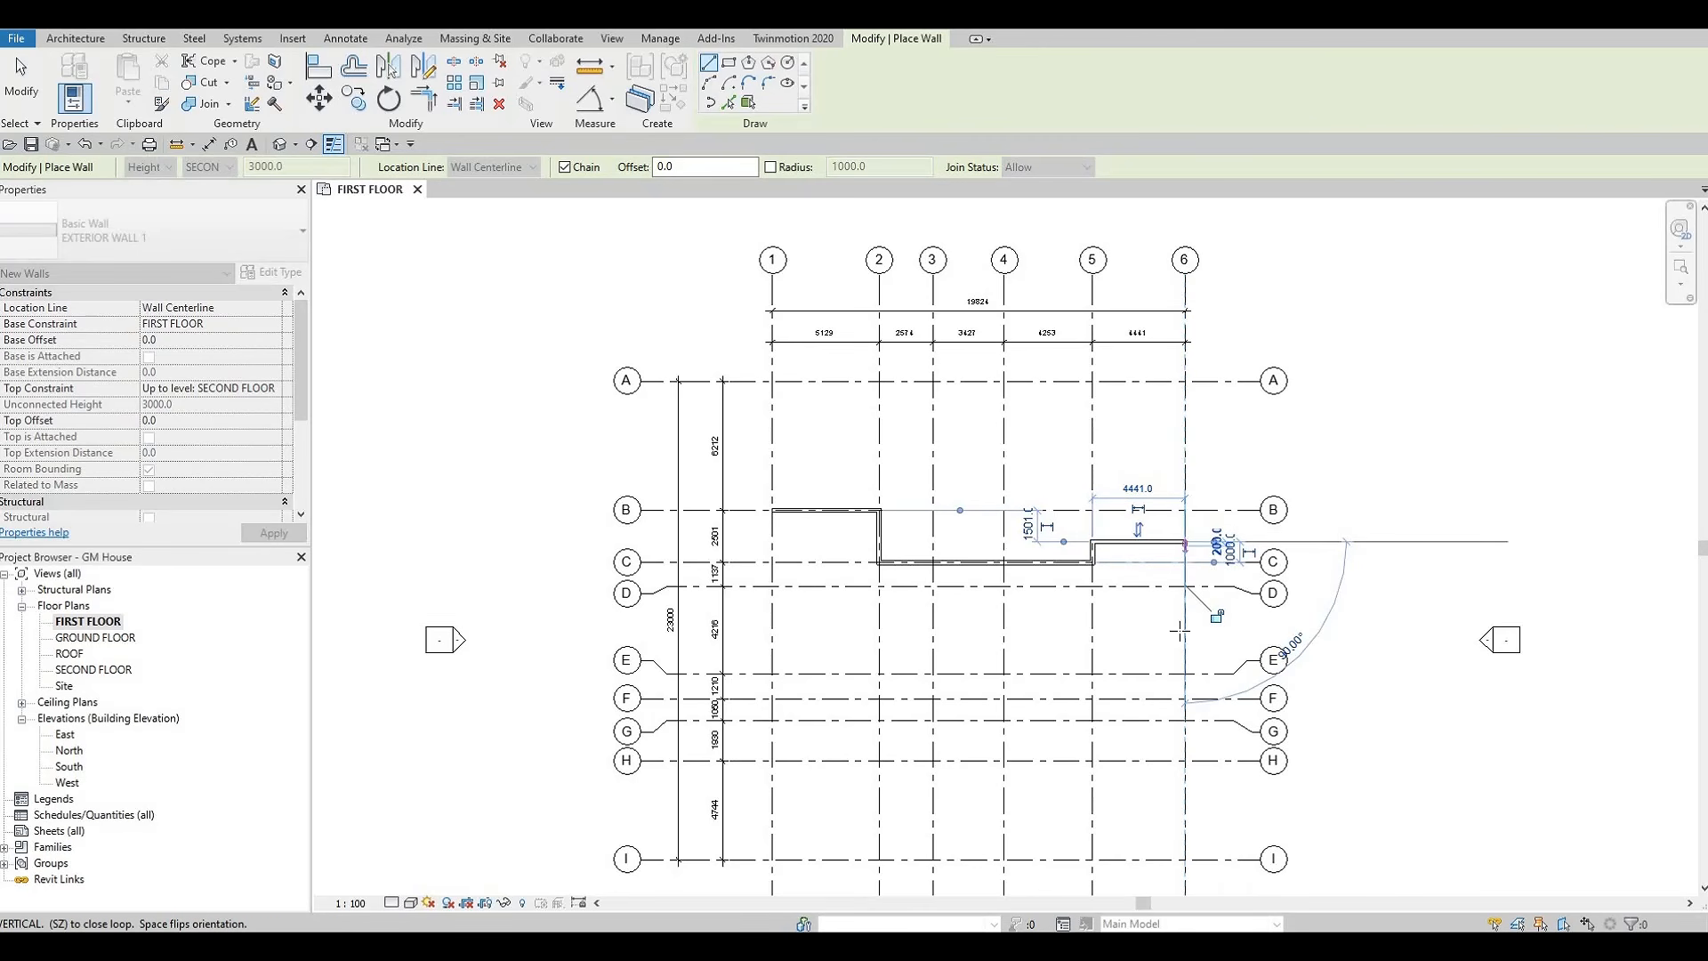
middle_drag(1186, 550, 1182, 548)
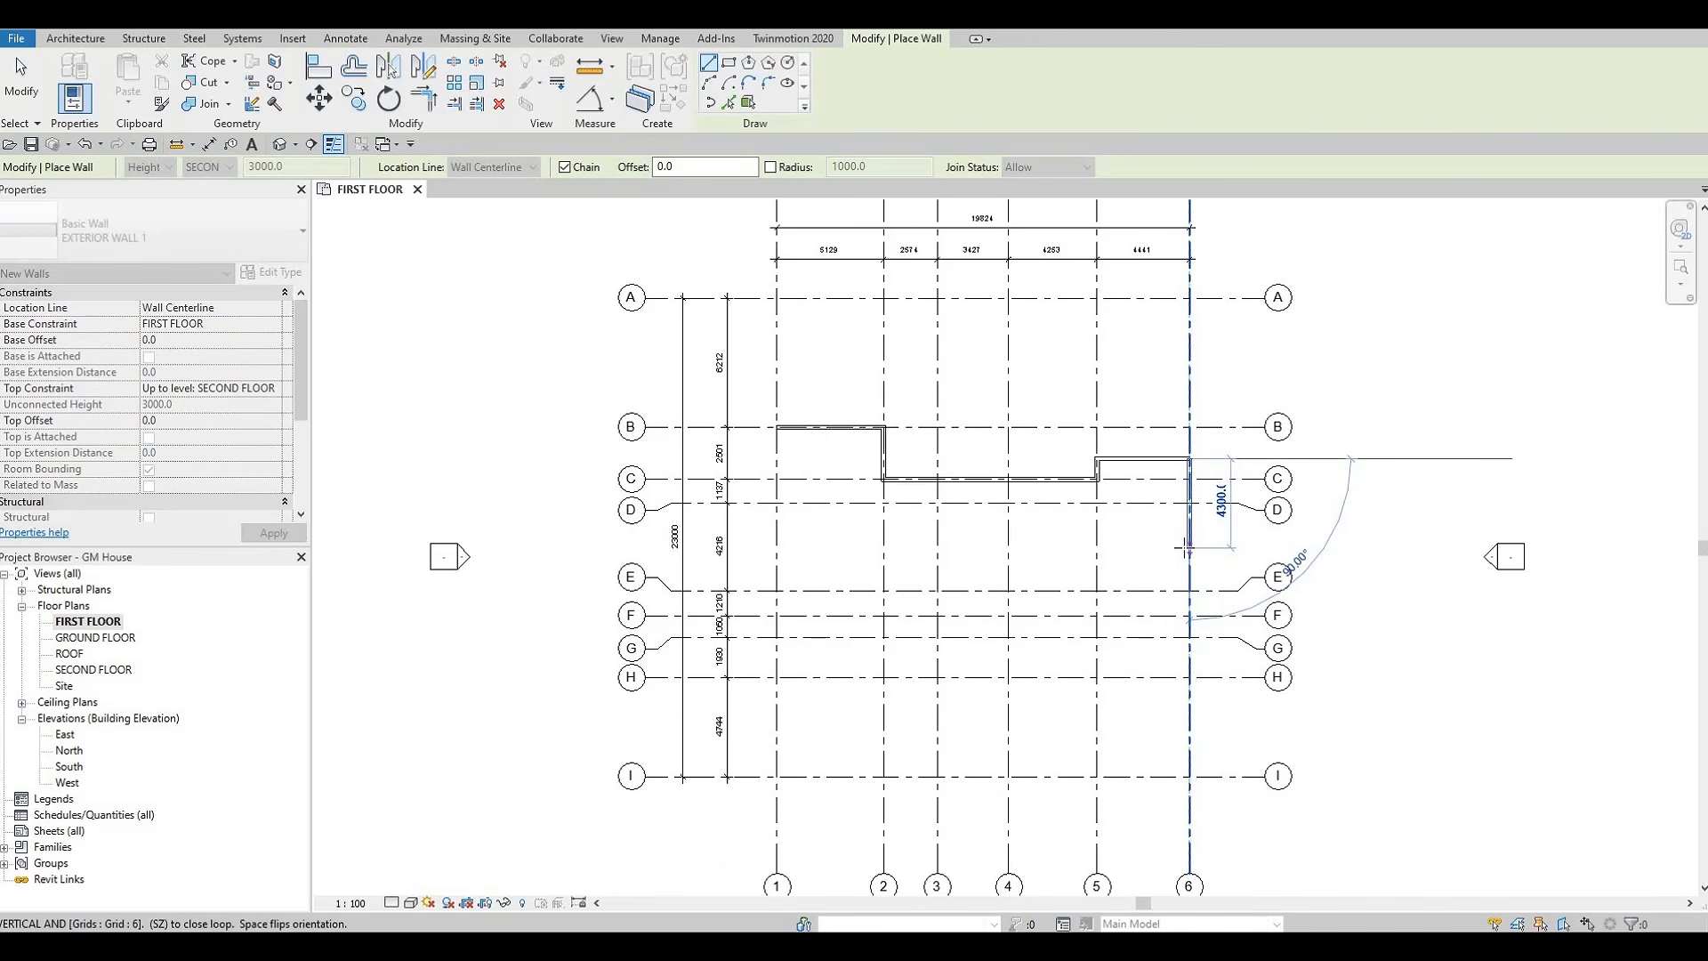
scroll(1190, 587, up, 2)
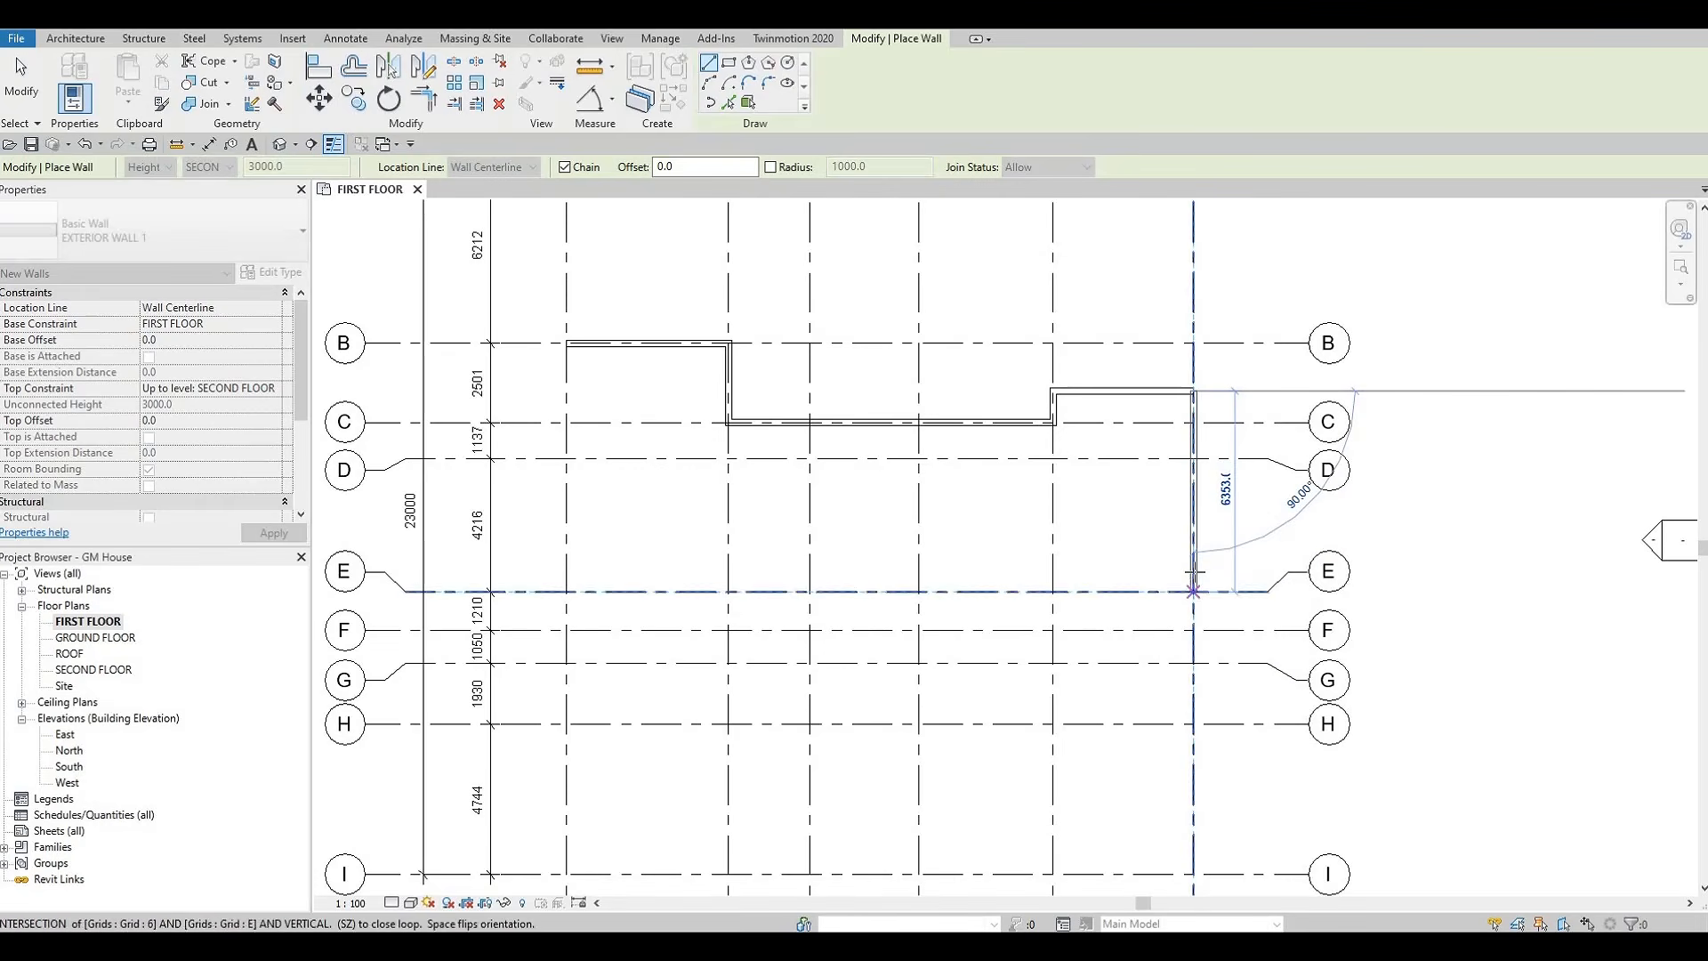
scroll(1193, 589, up, 1)
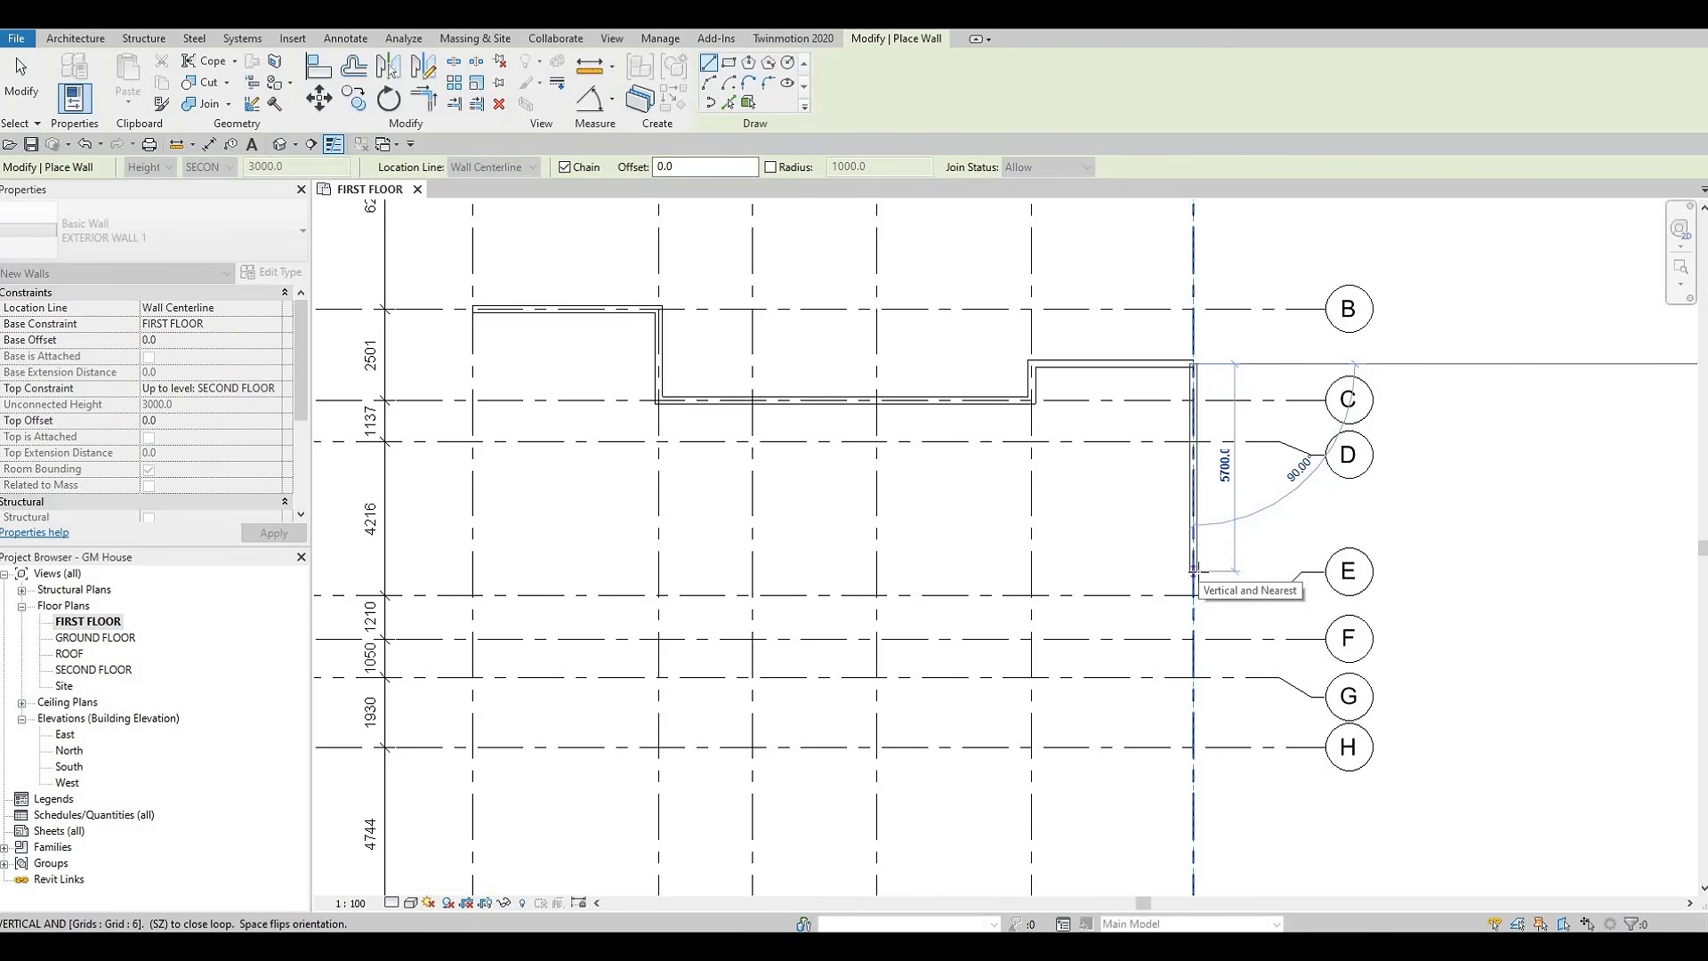
click(1194, 571)
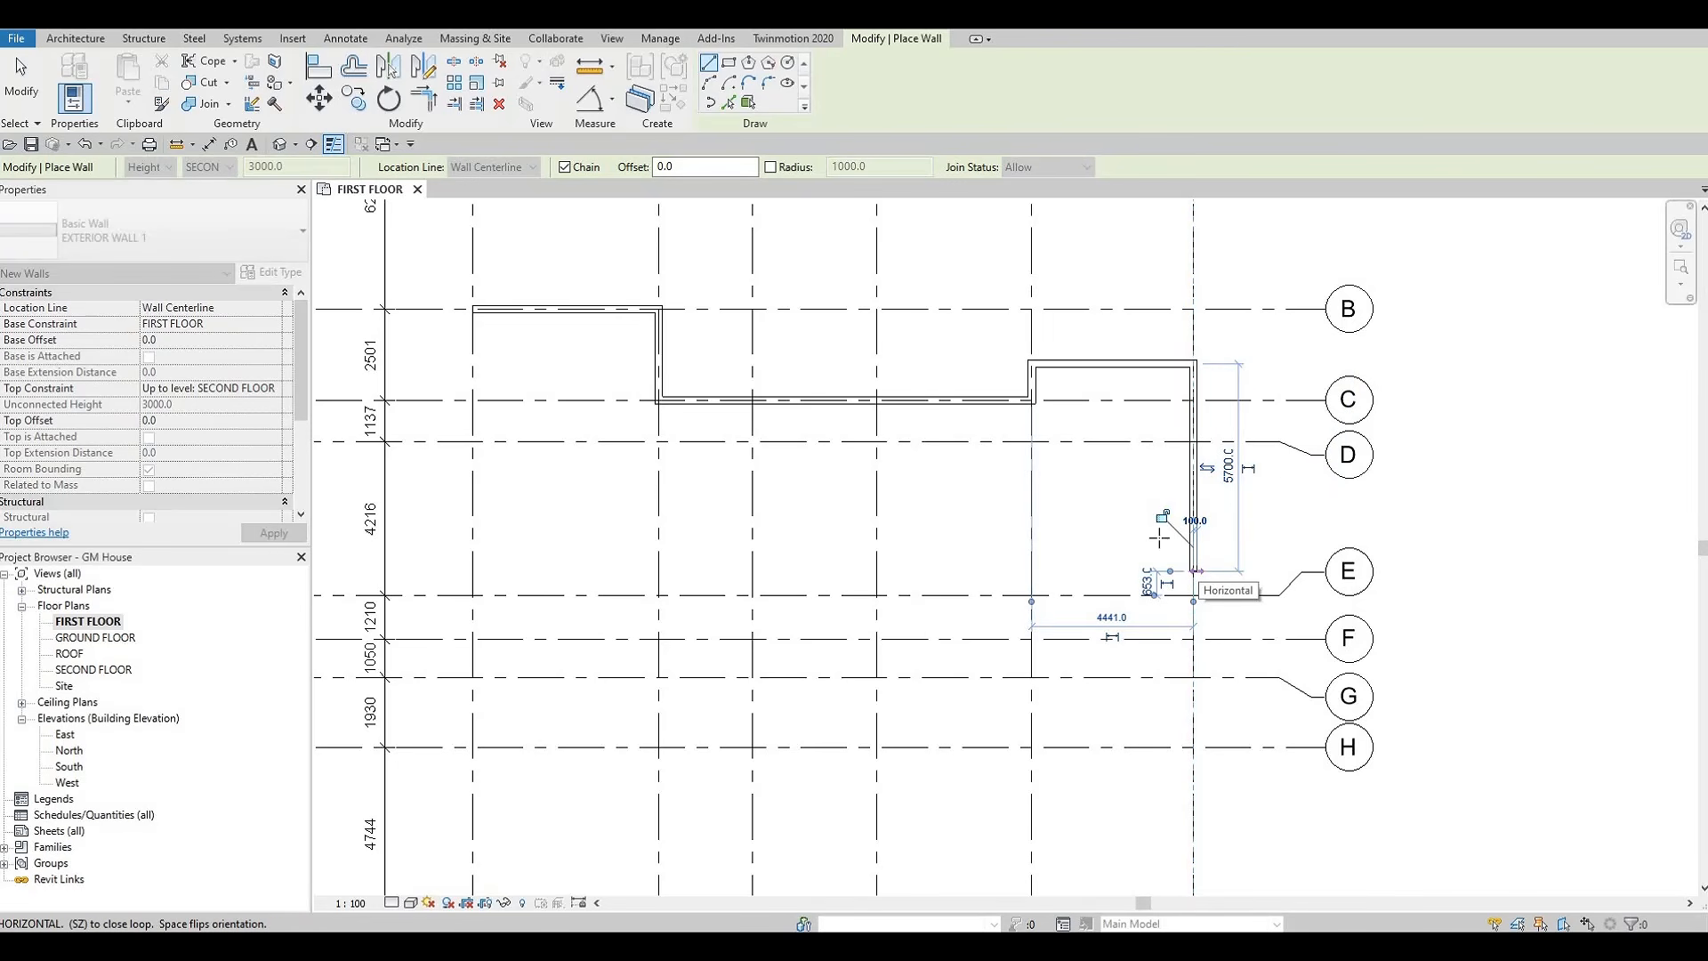
Add a 2640 mm horizontal wall from the lower end of the grid 6 wall toward grid 5
key(F1)
middle_drag(1169, 579, 1177, 574)
scroll(1169, 569, down, 3)
scroll(1168, 566, down, 2)
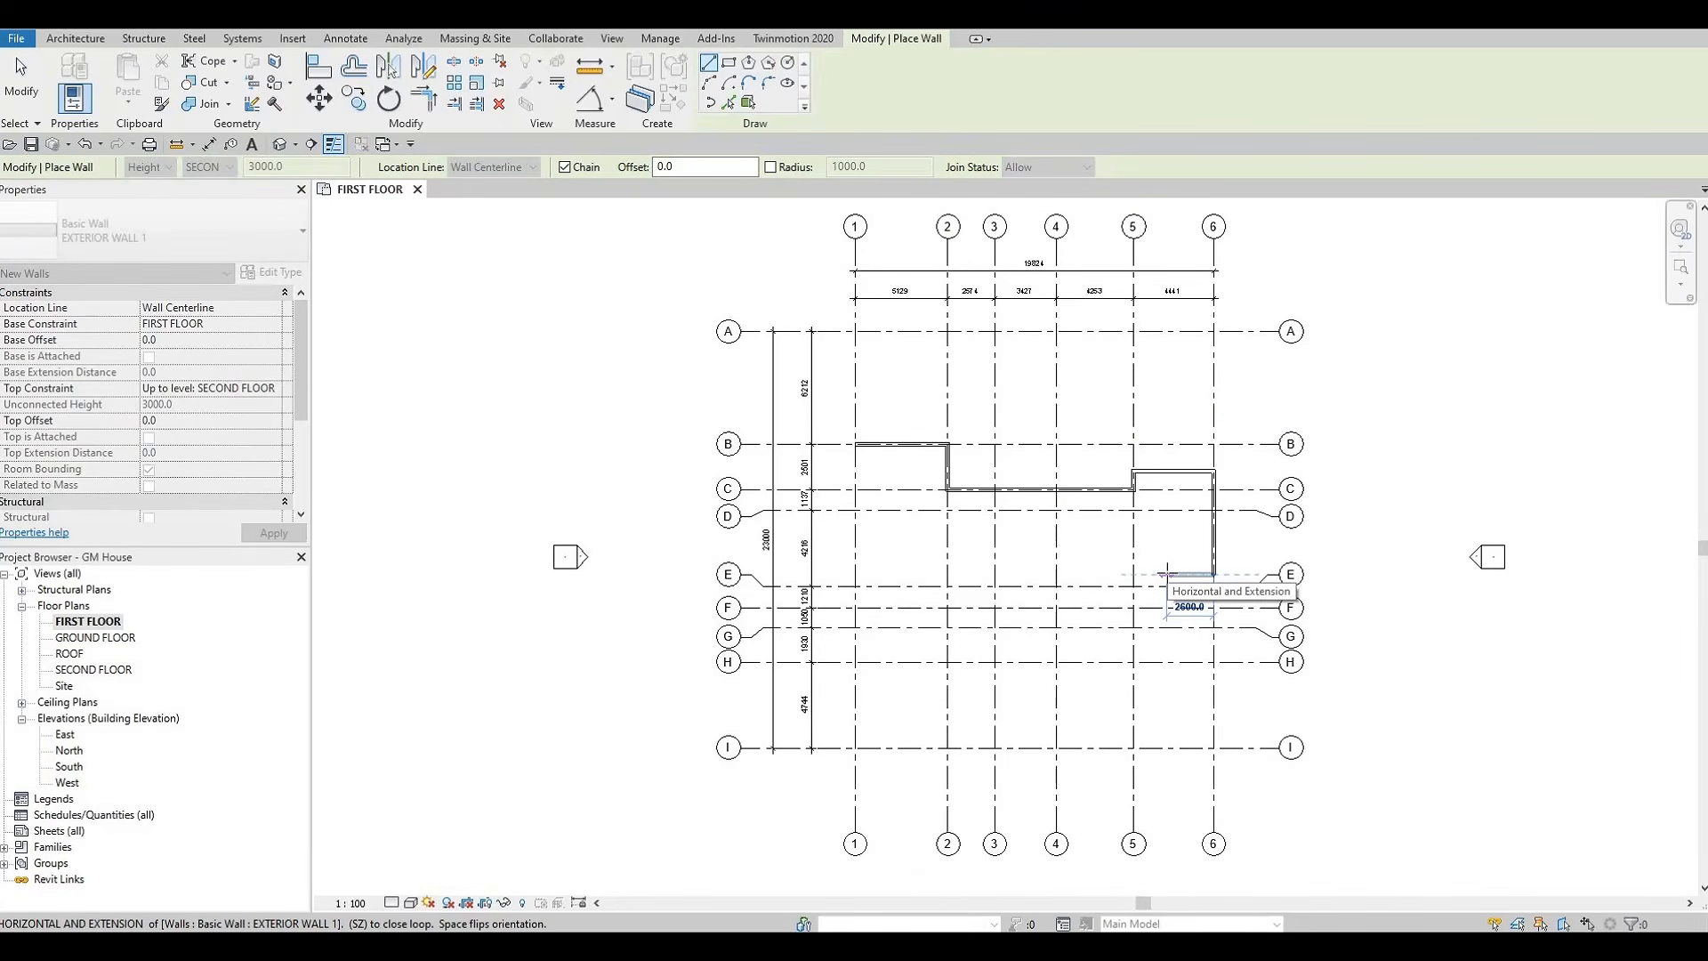
text(26)
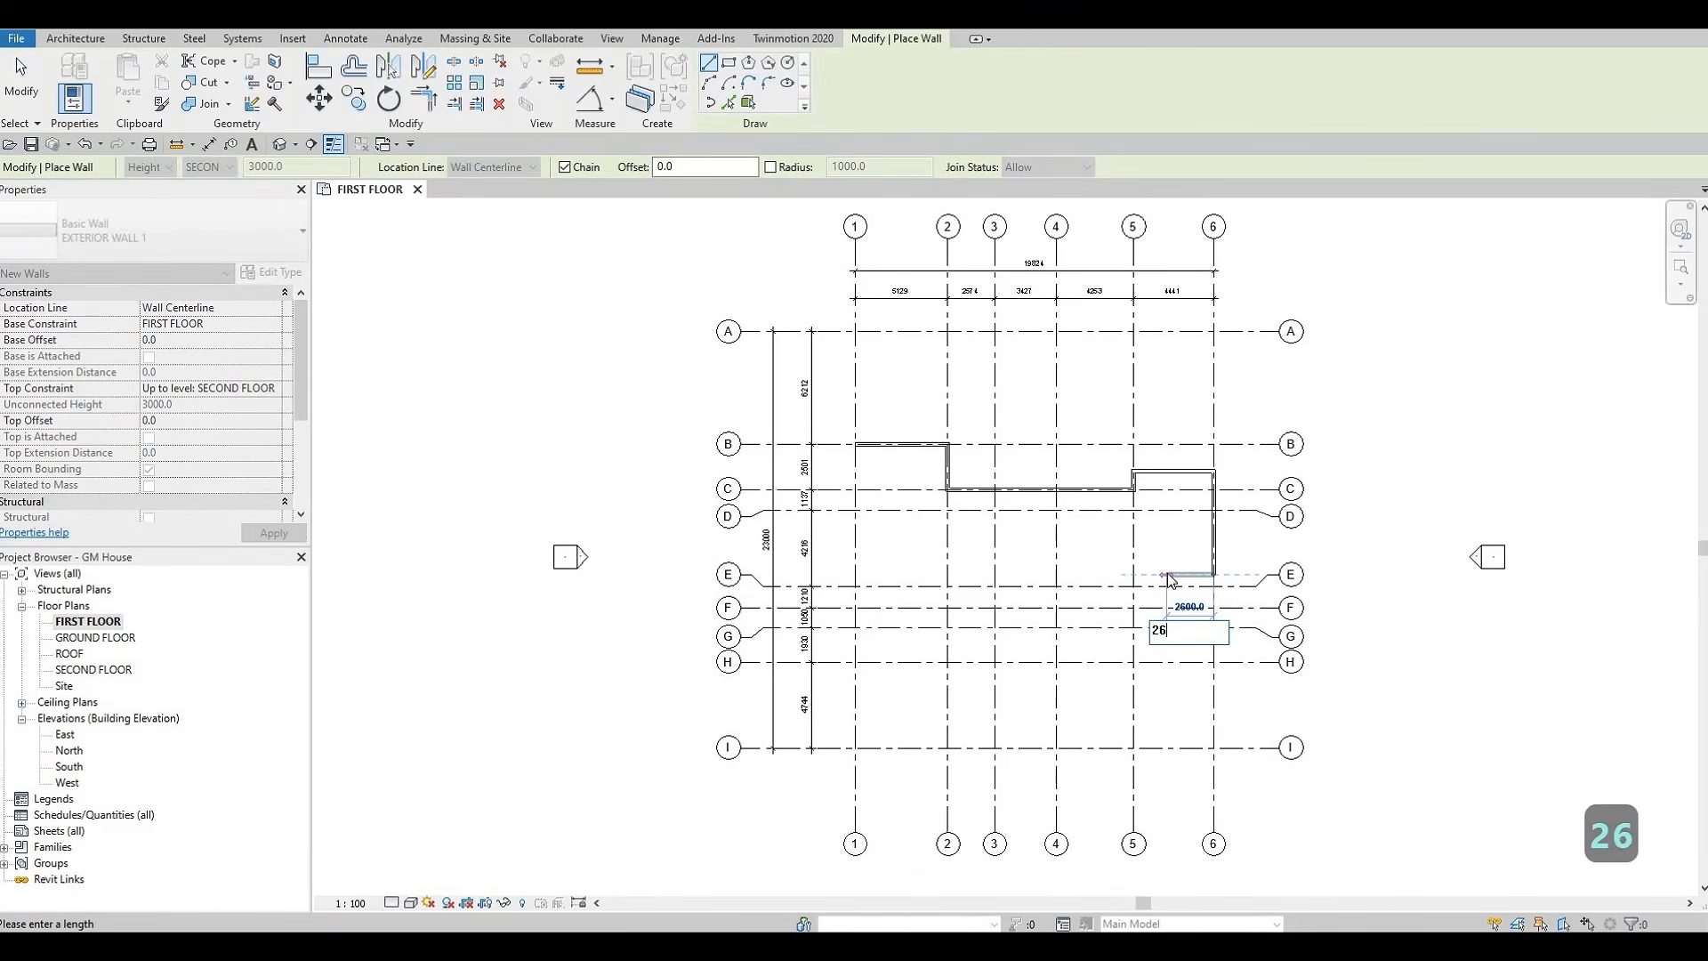
text(40)
key(Return)
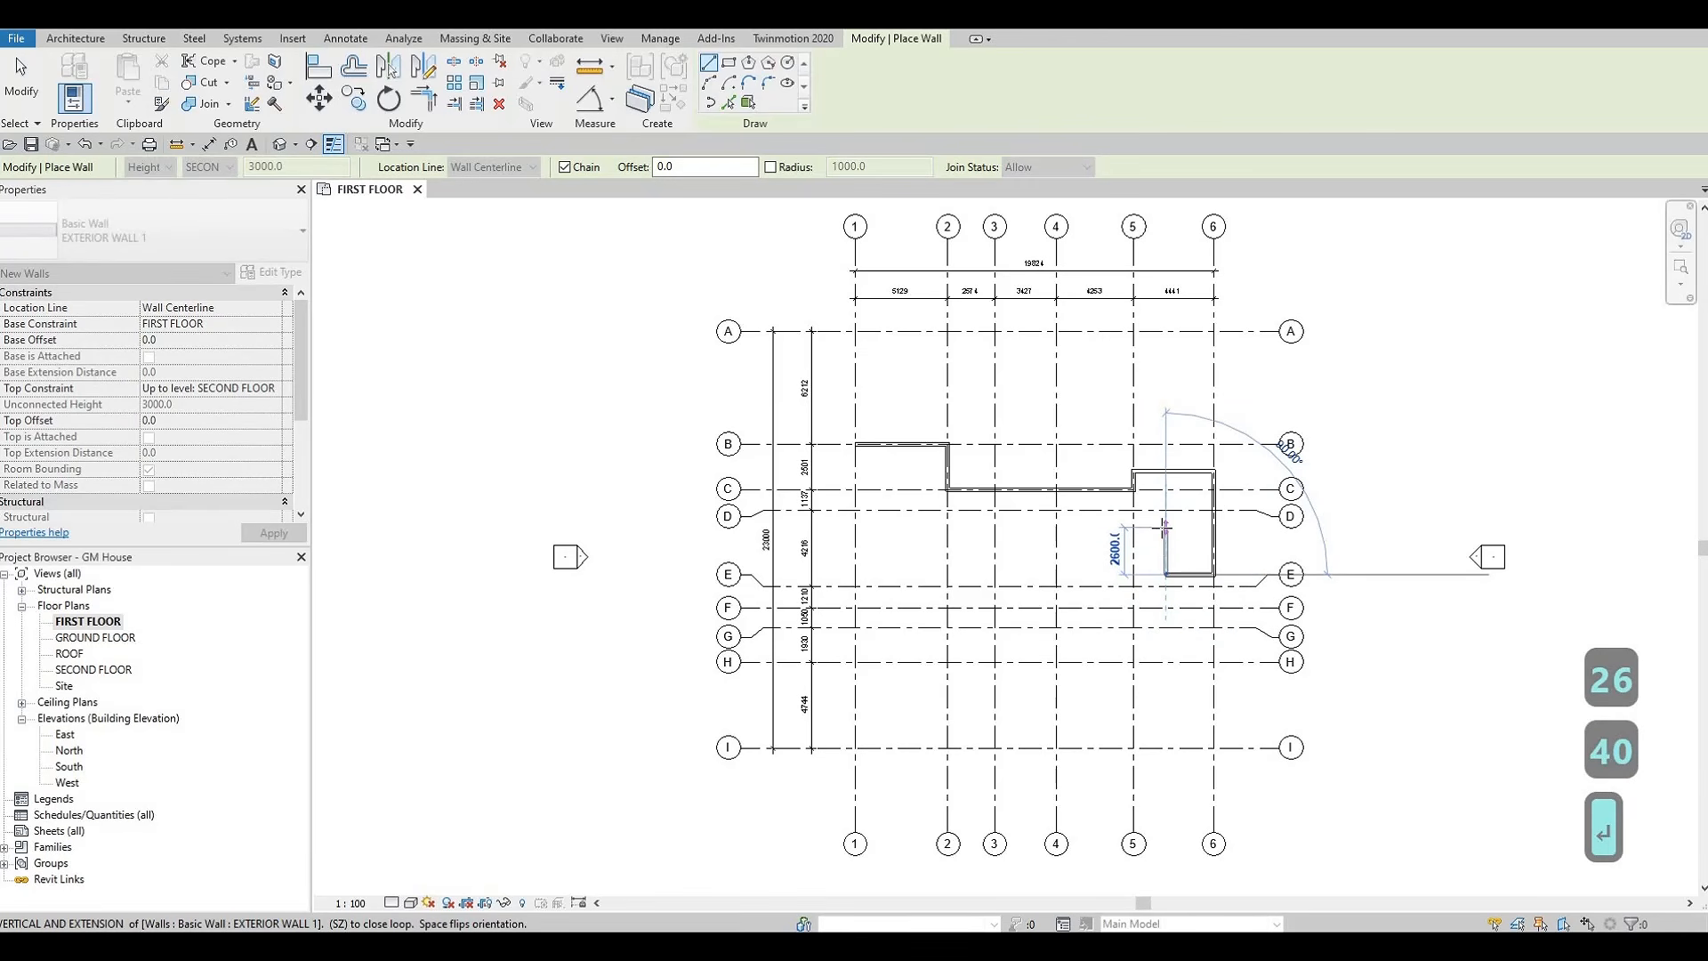
Continue the chain with a 1533 mm wall upward and a horizontal wall reaching grid 5
text(15)
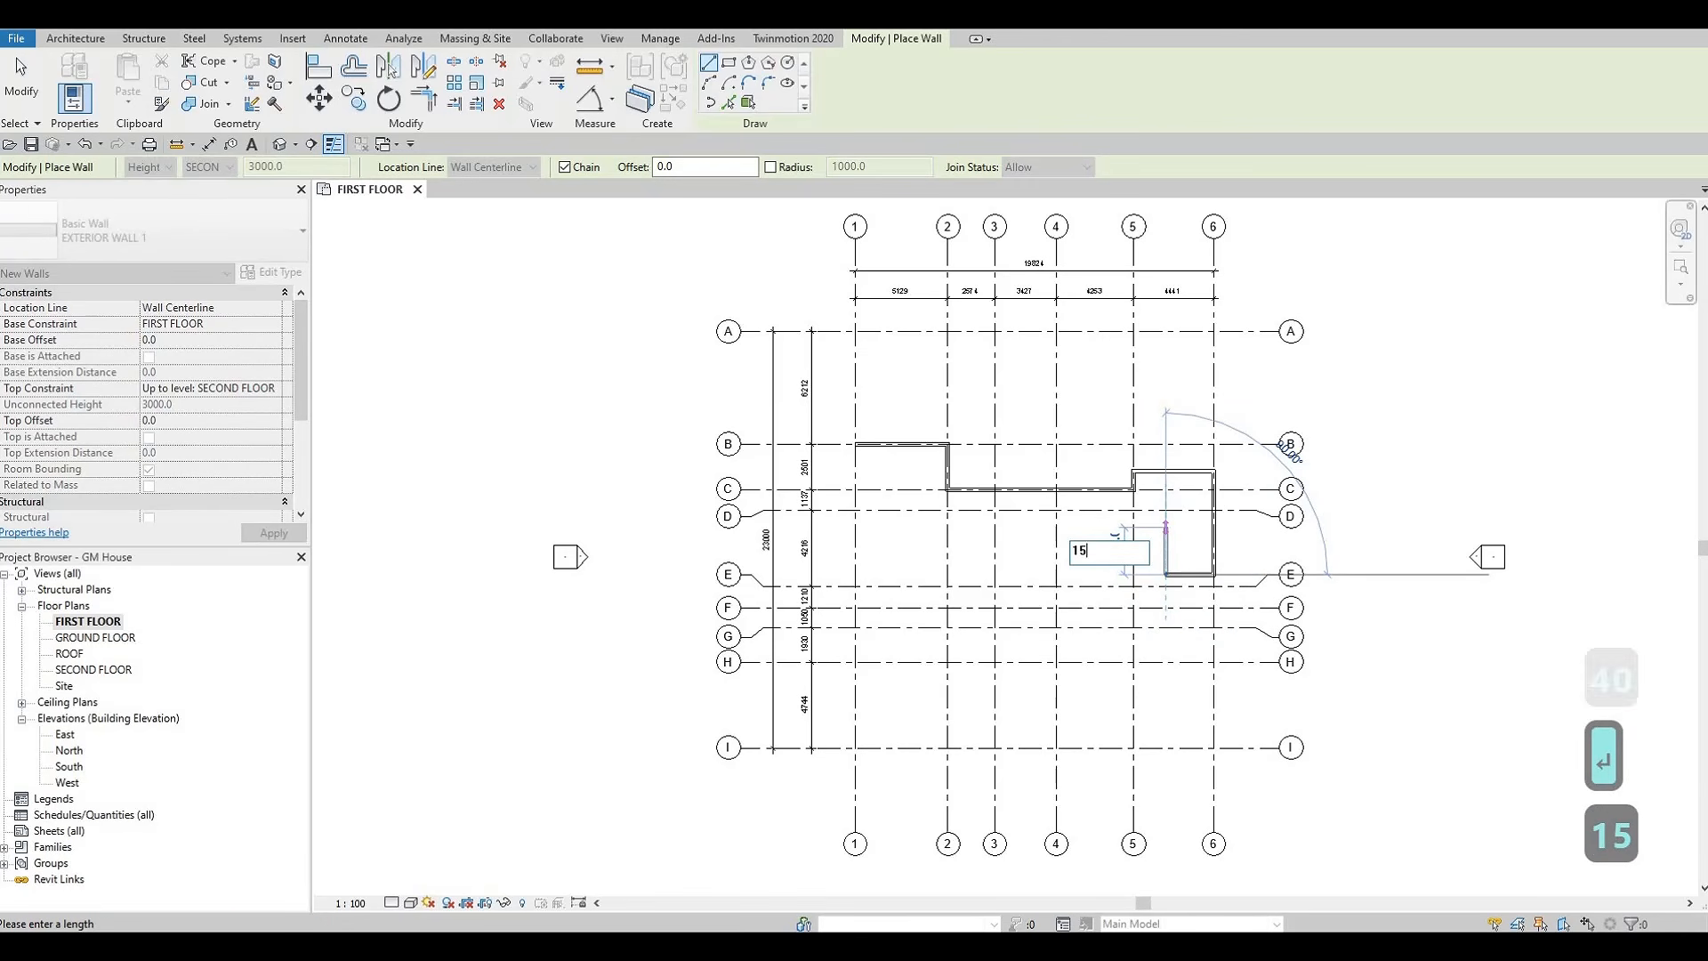
text(33)
key(Return)
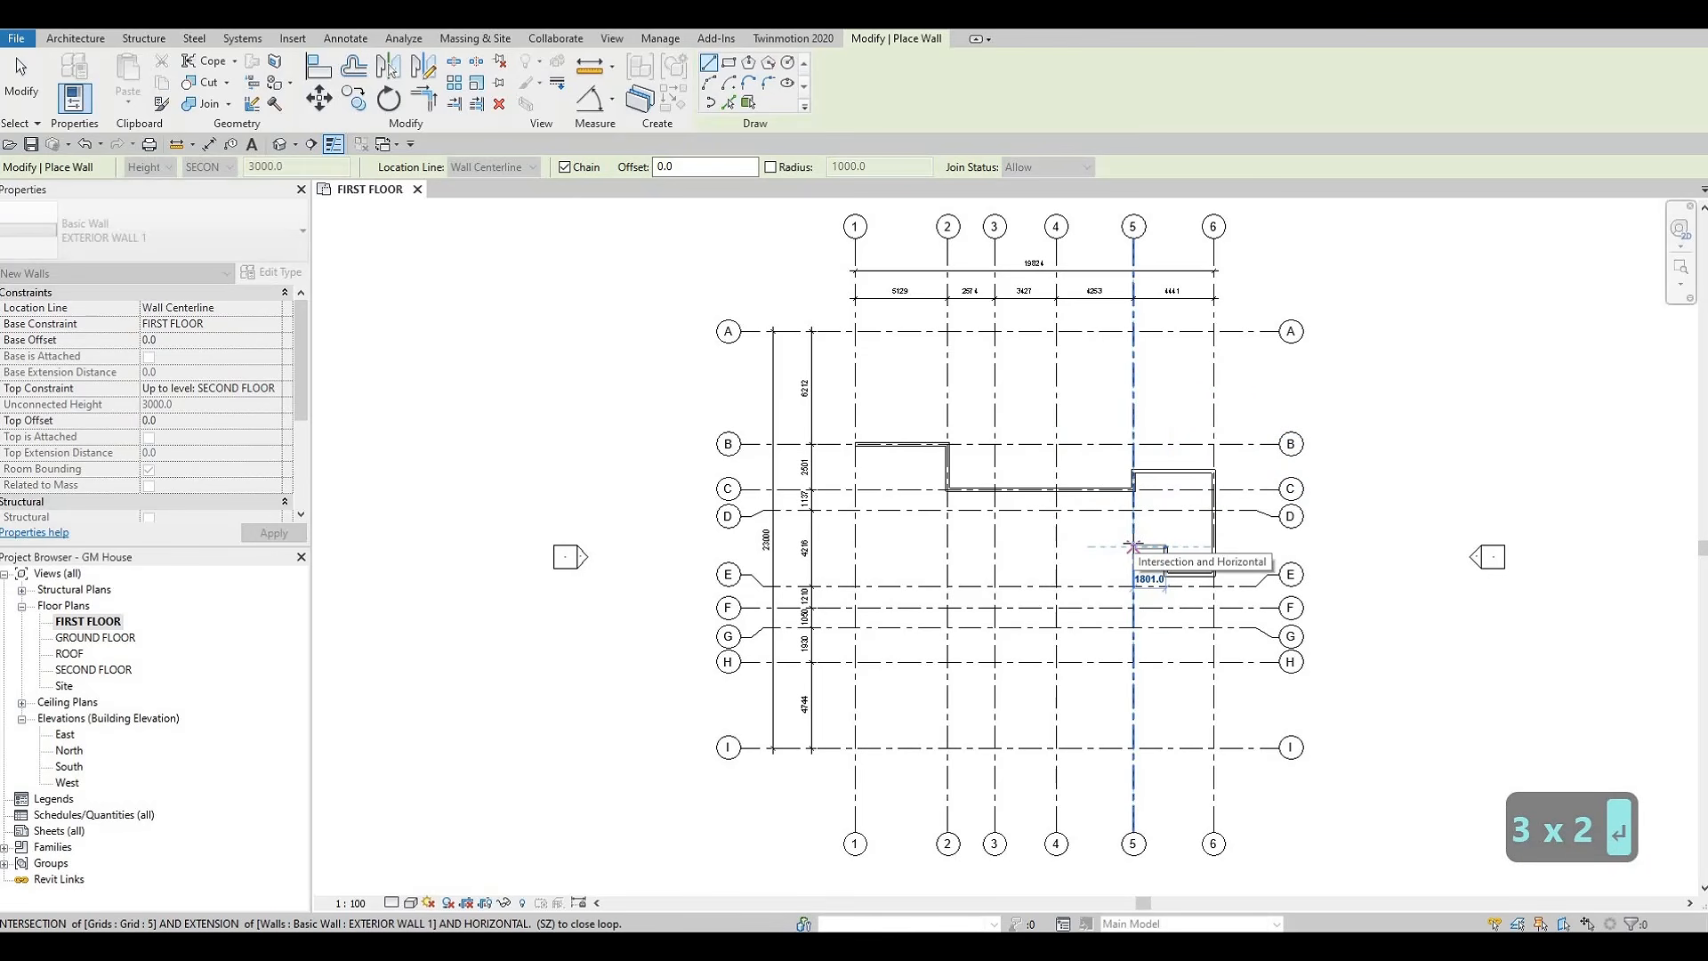
click(1133, 546)
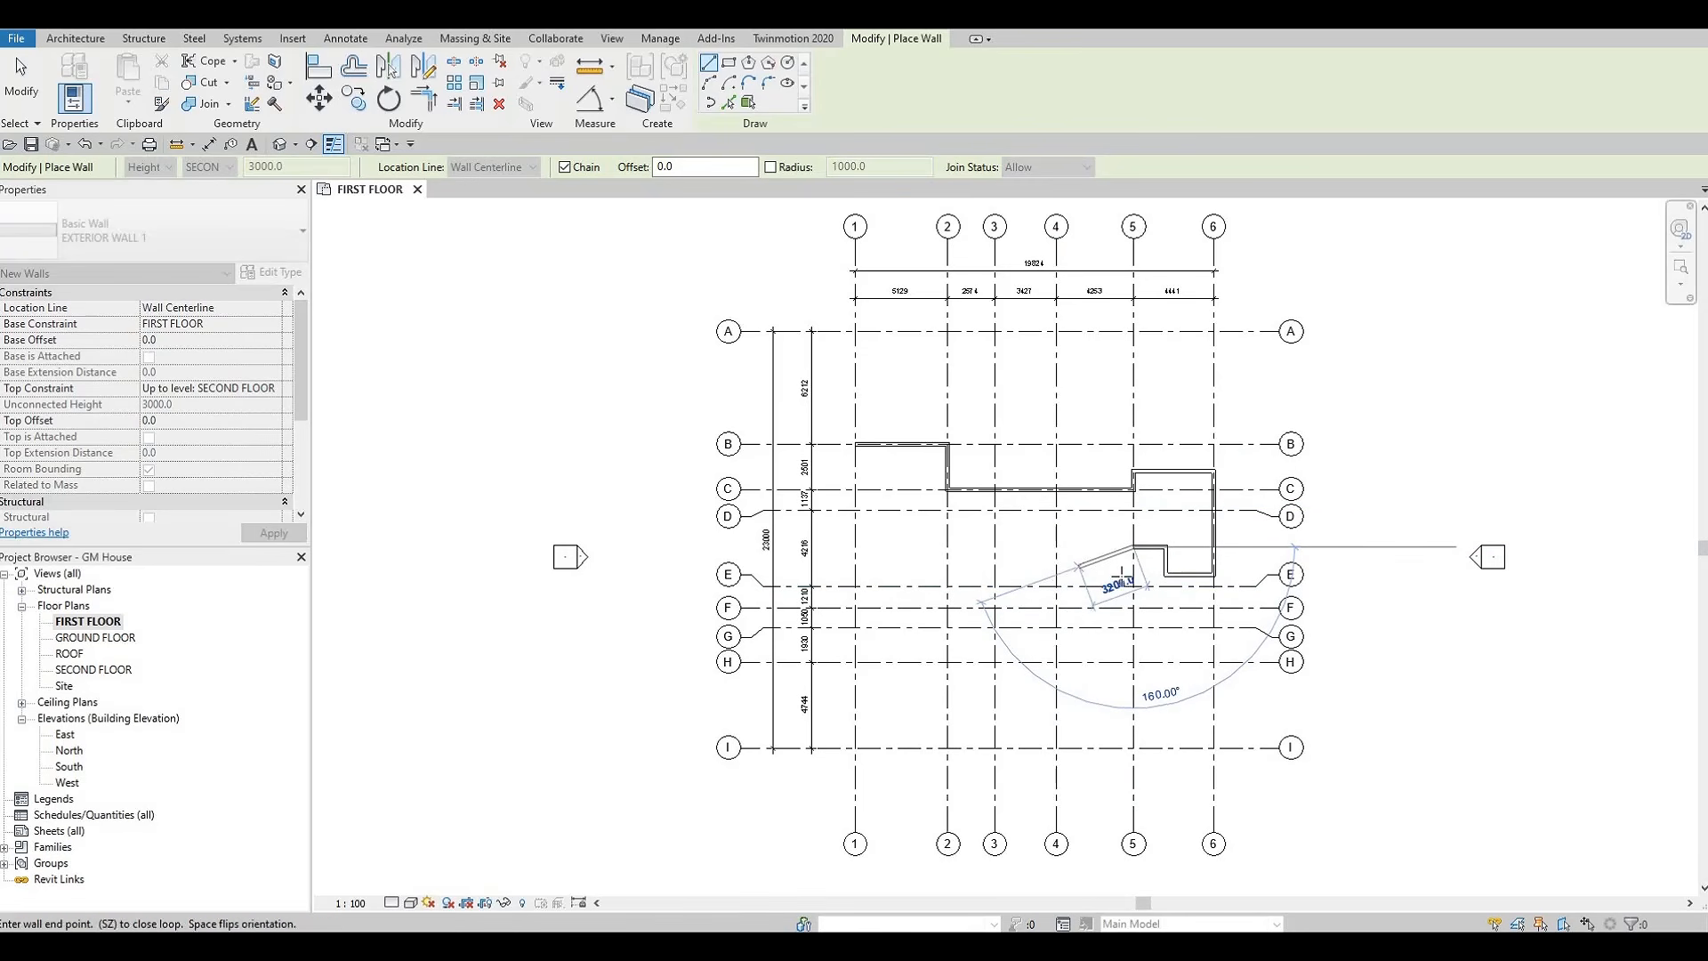
scroll(1126, 578, up, 1)
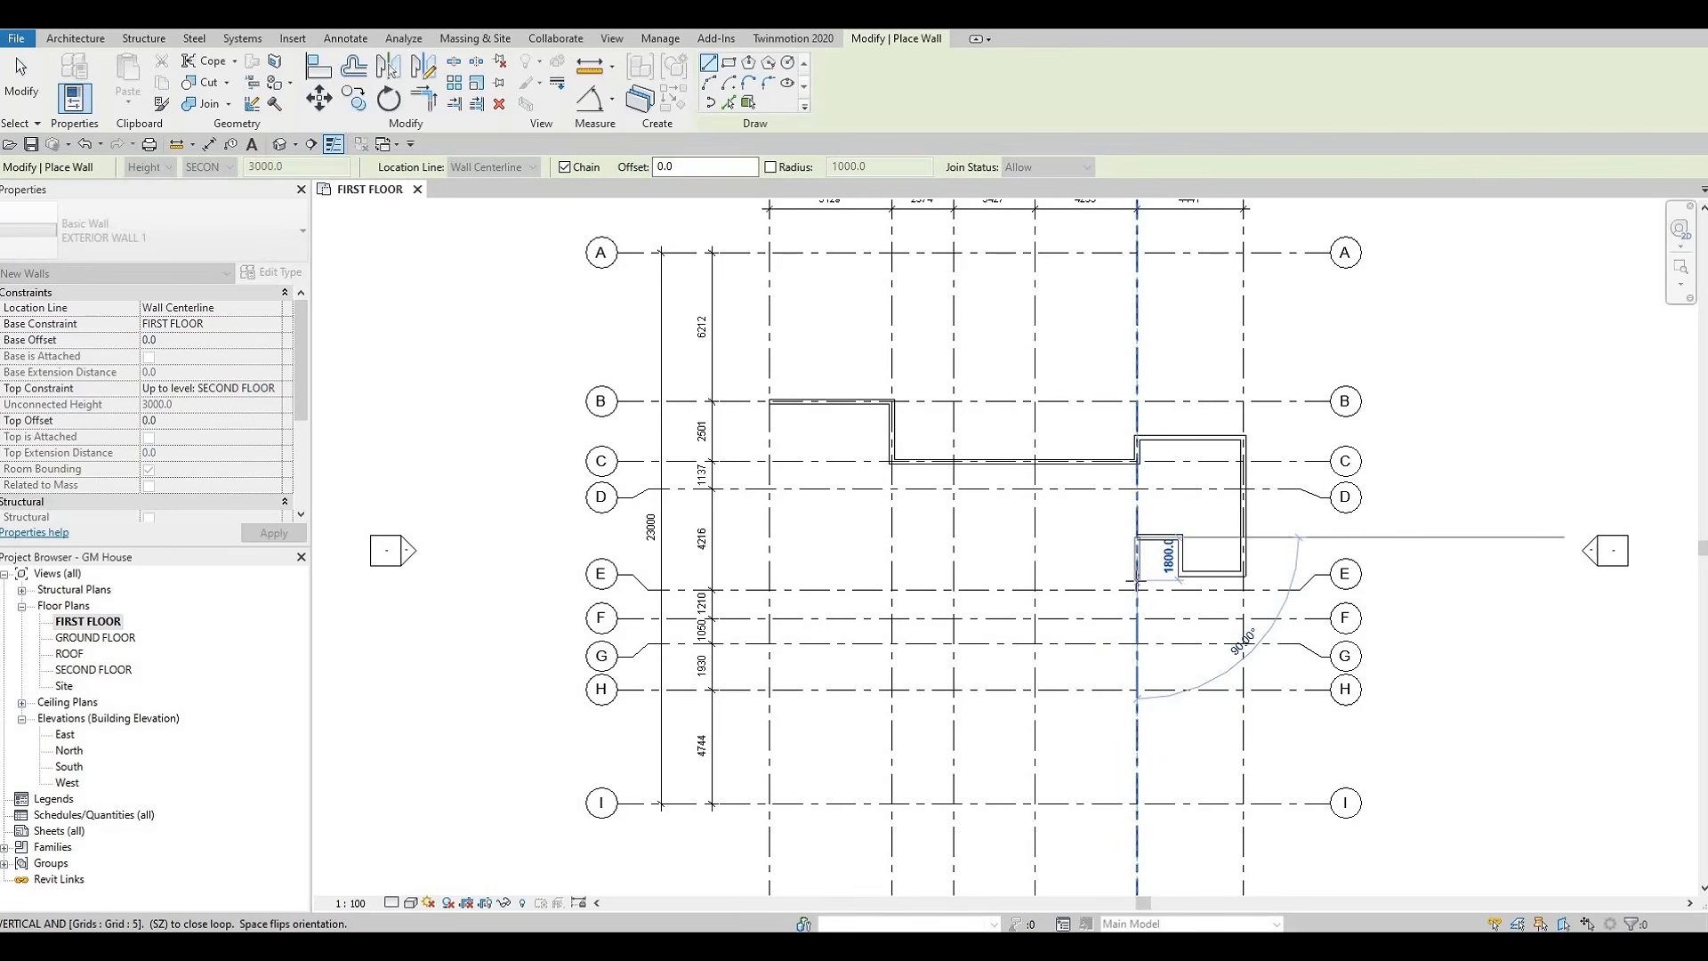
middle_drag(1138, 587, 1140, 706)
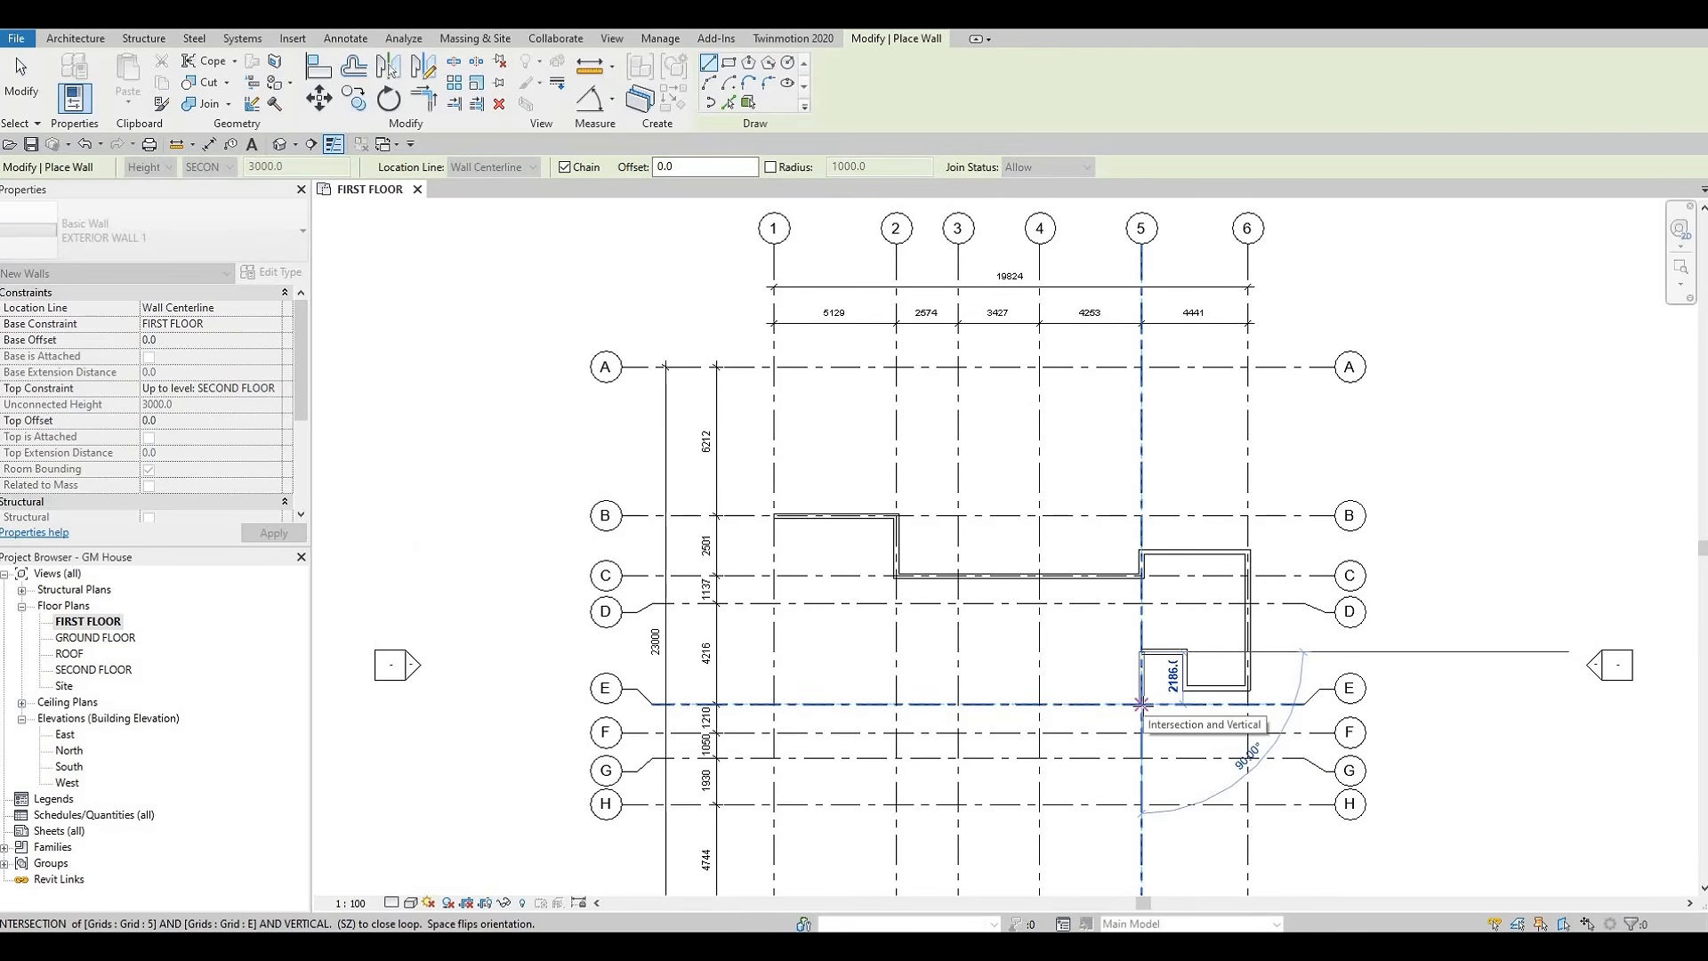
click(1142, 703)
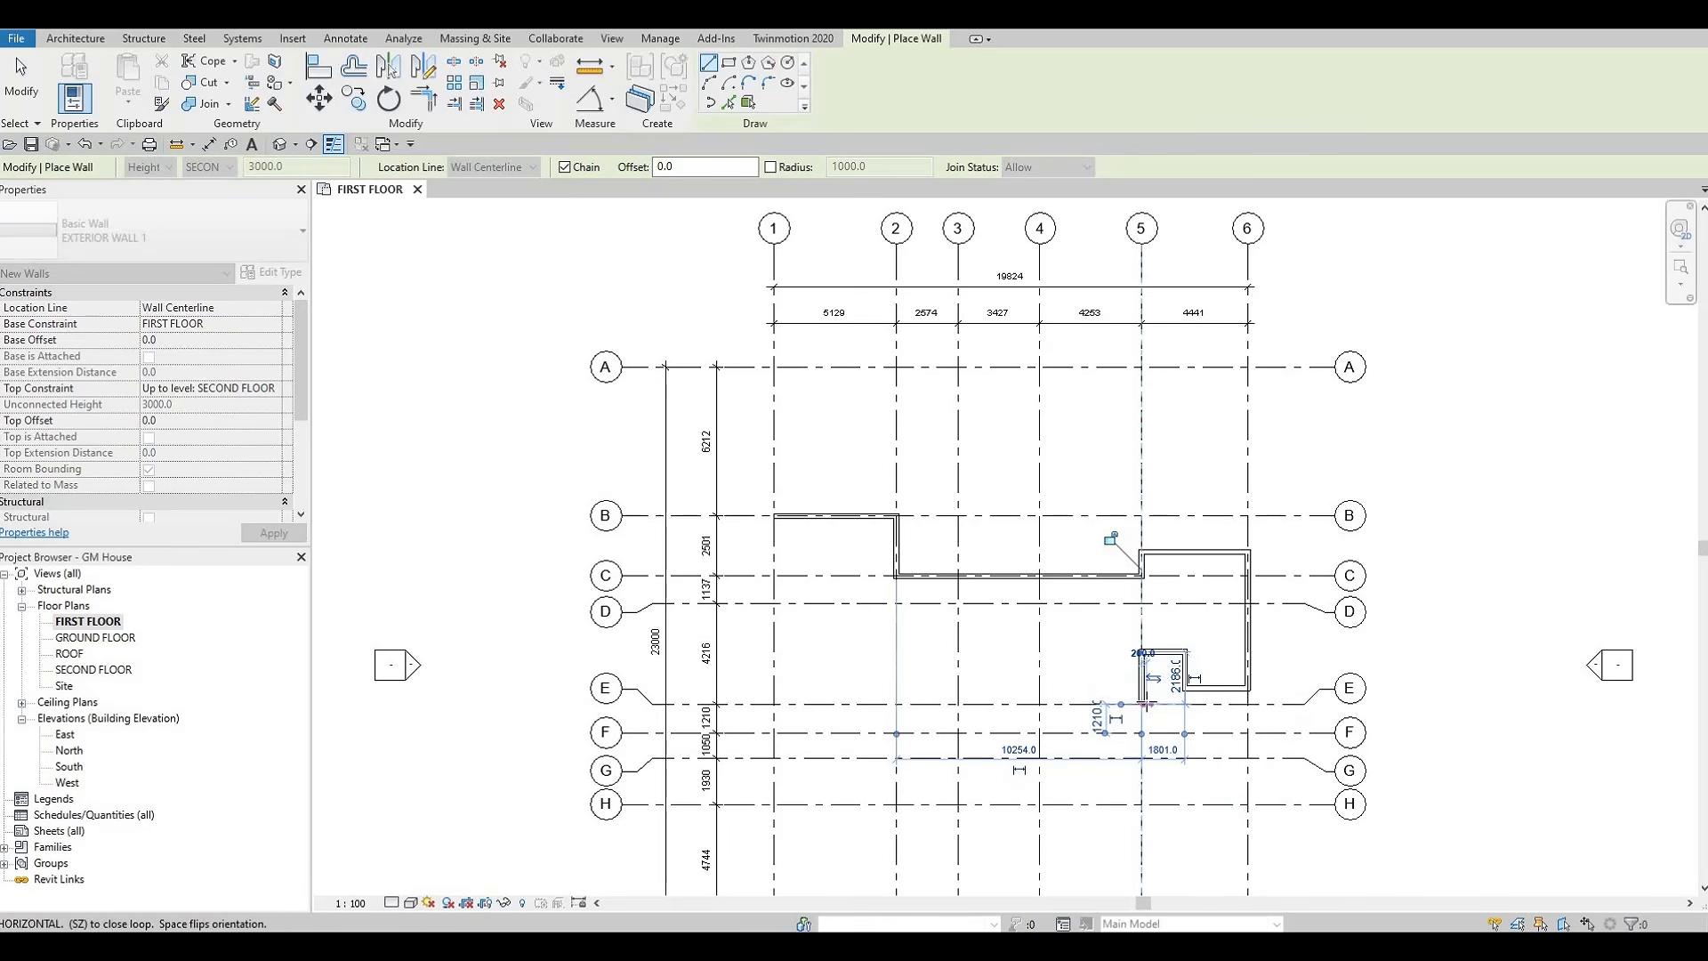
key(ctrl+z)
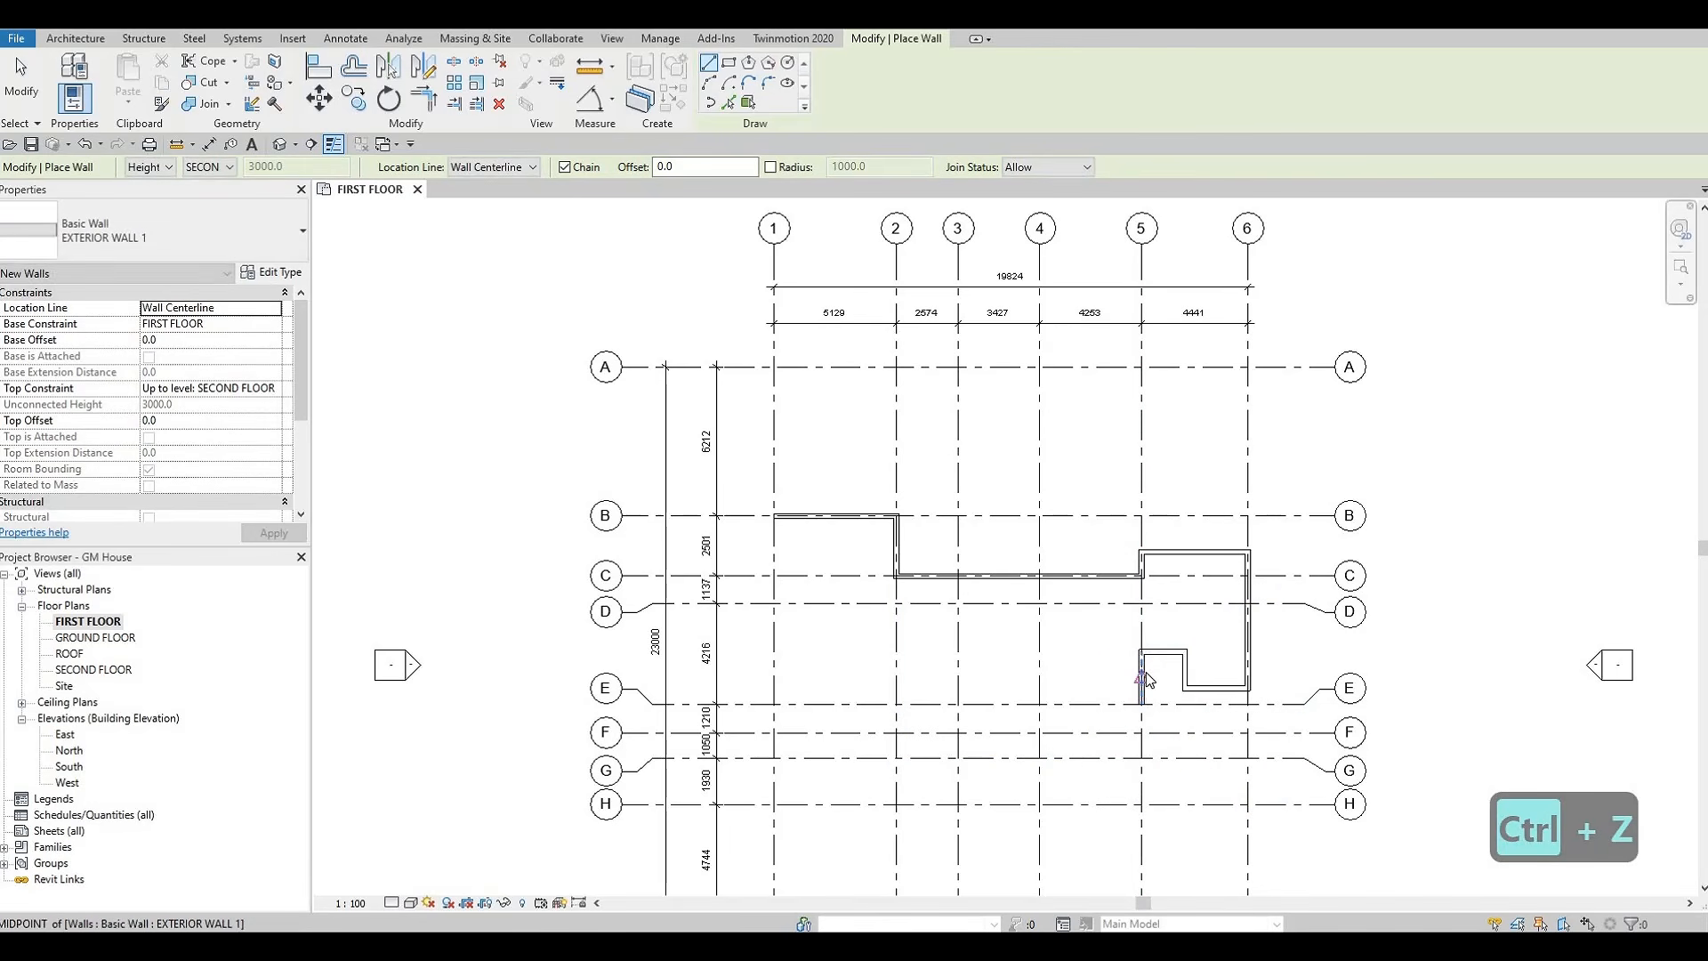
key(ctrl+z)
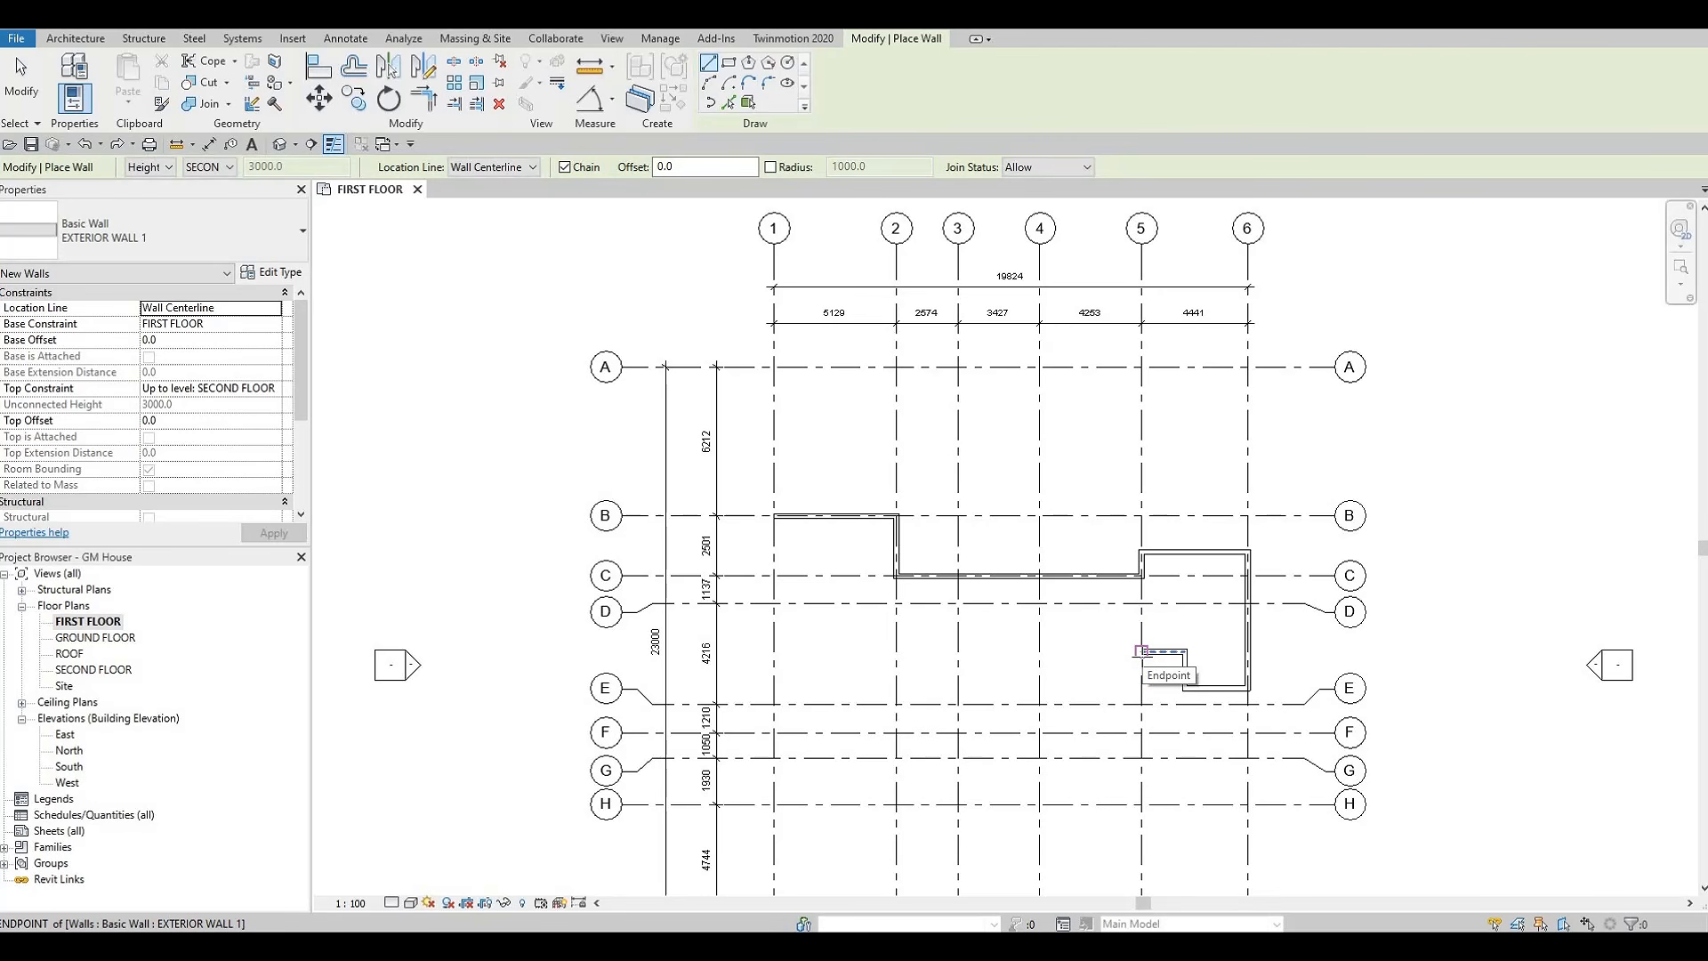
Close the room with a wall up grid 5 from the short horizontal wall's end to grid C, and end the chain
click(1142, 652)
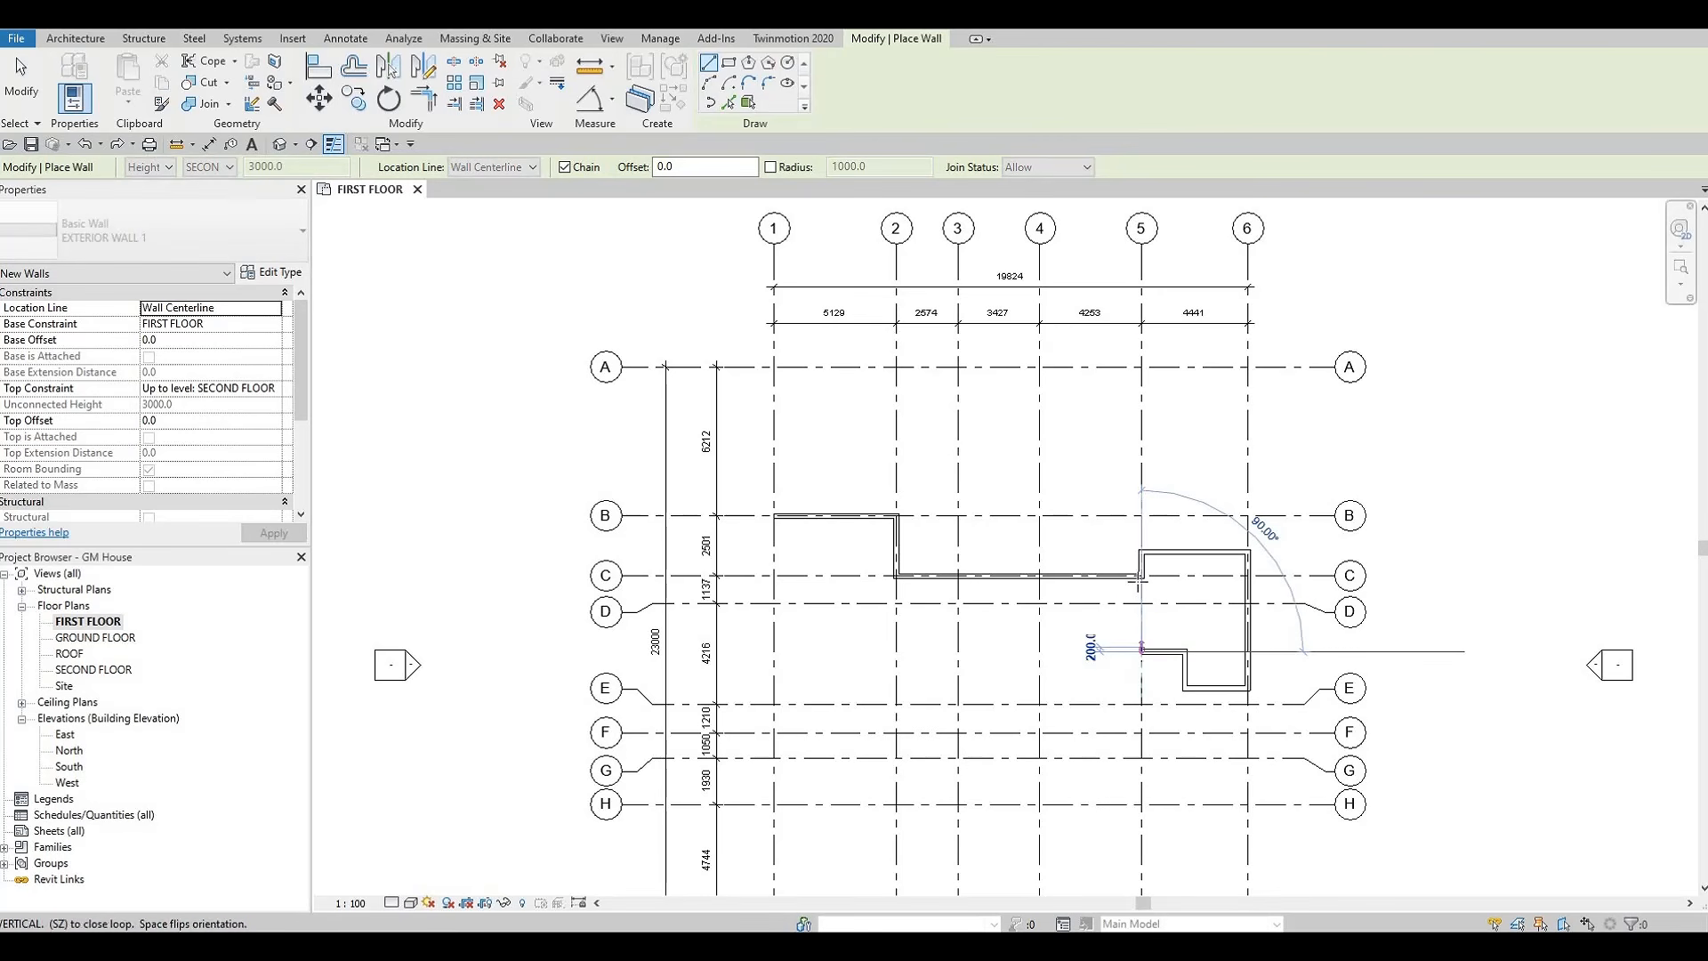
click(1141, 576)
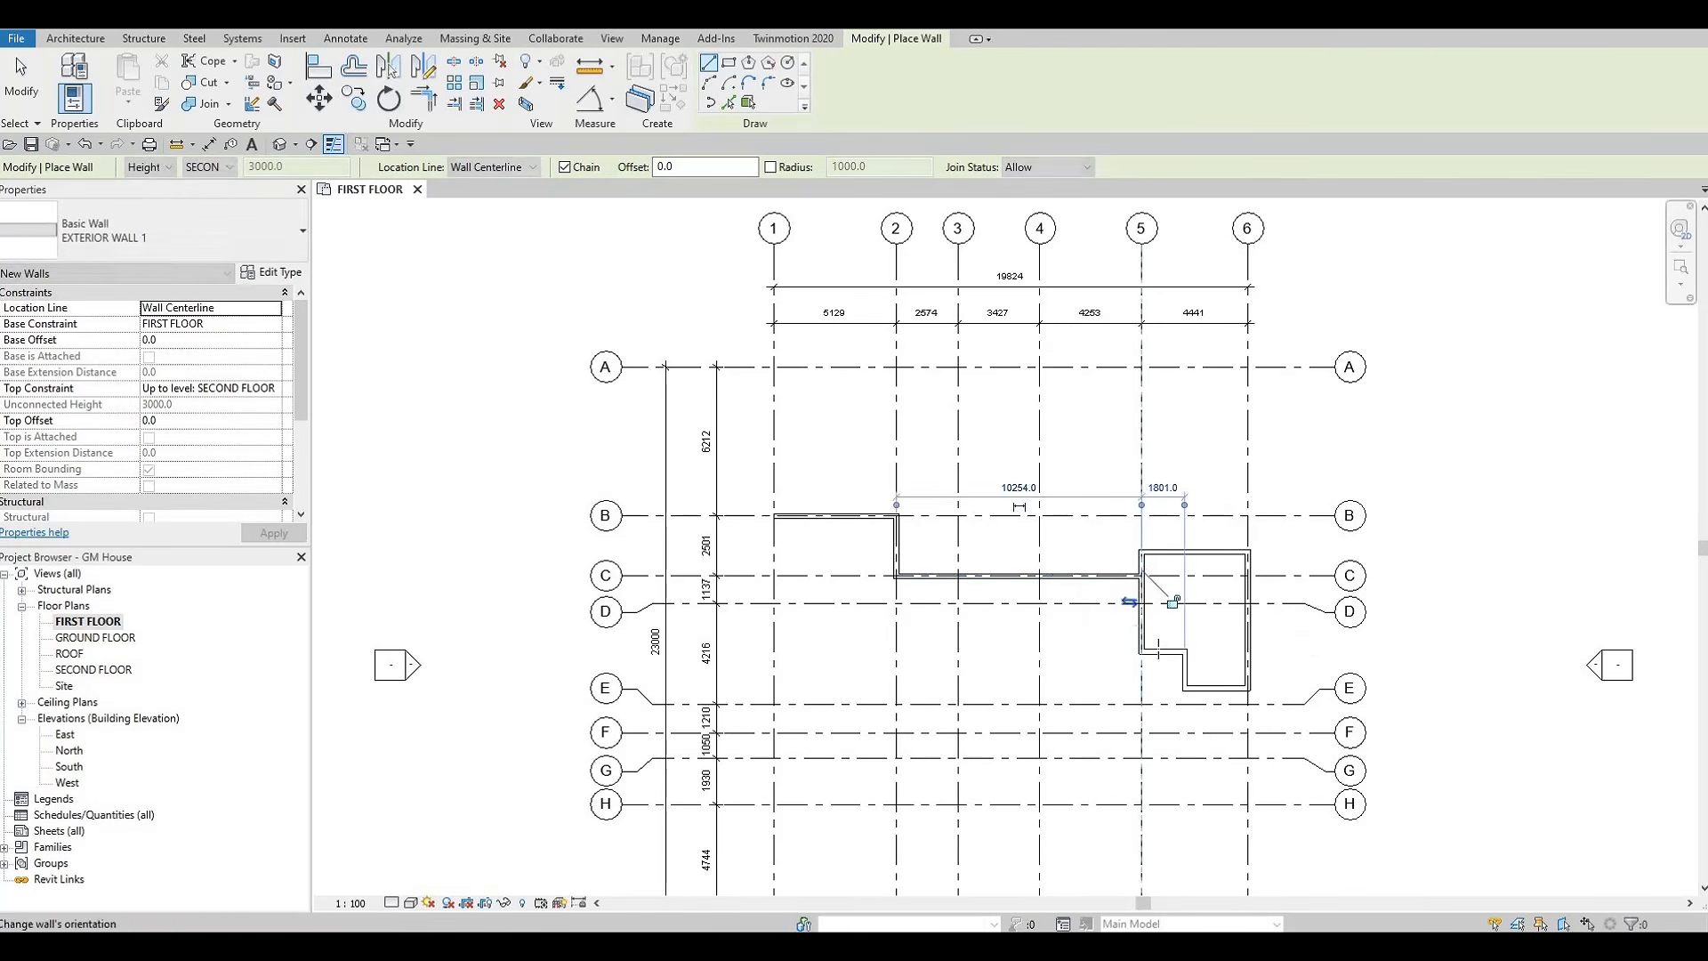
scroll(1148, 582, up, 3)
key(Escape)
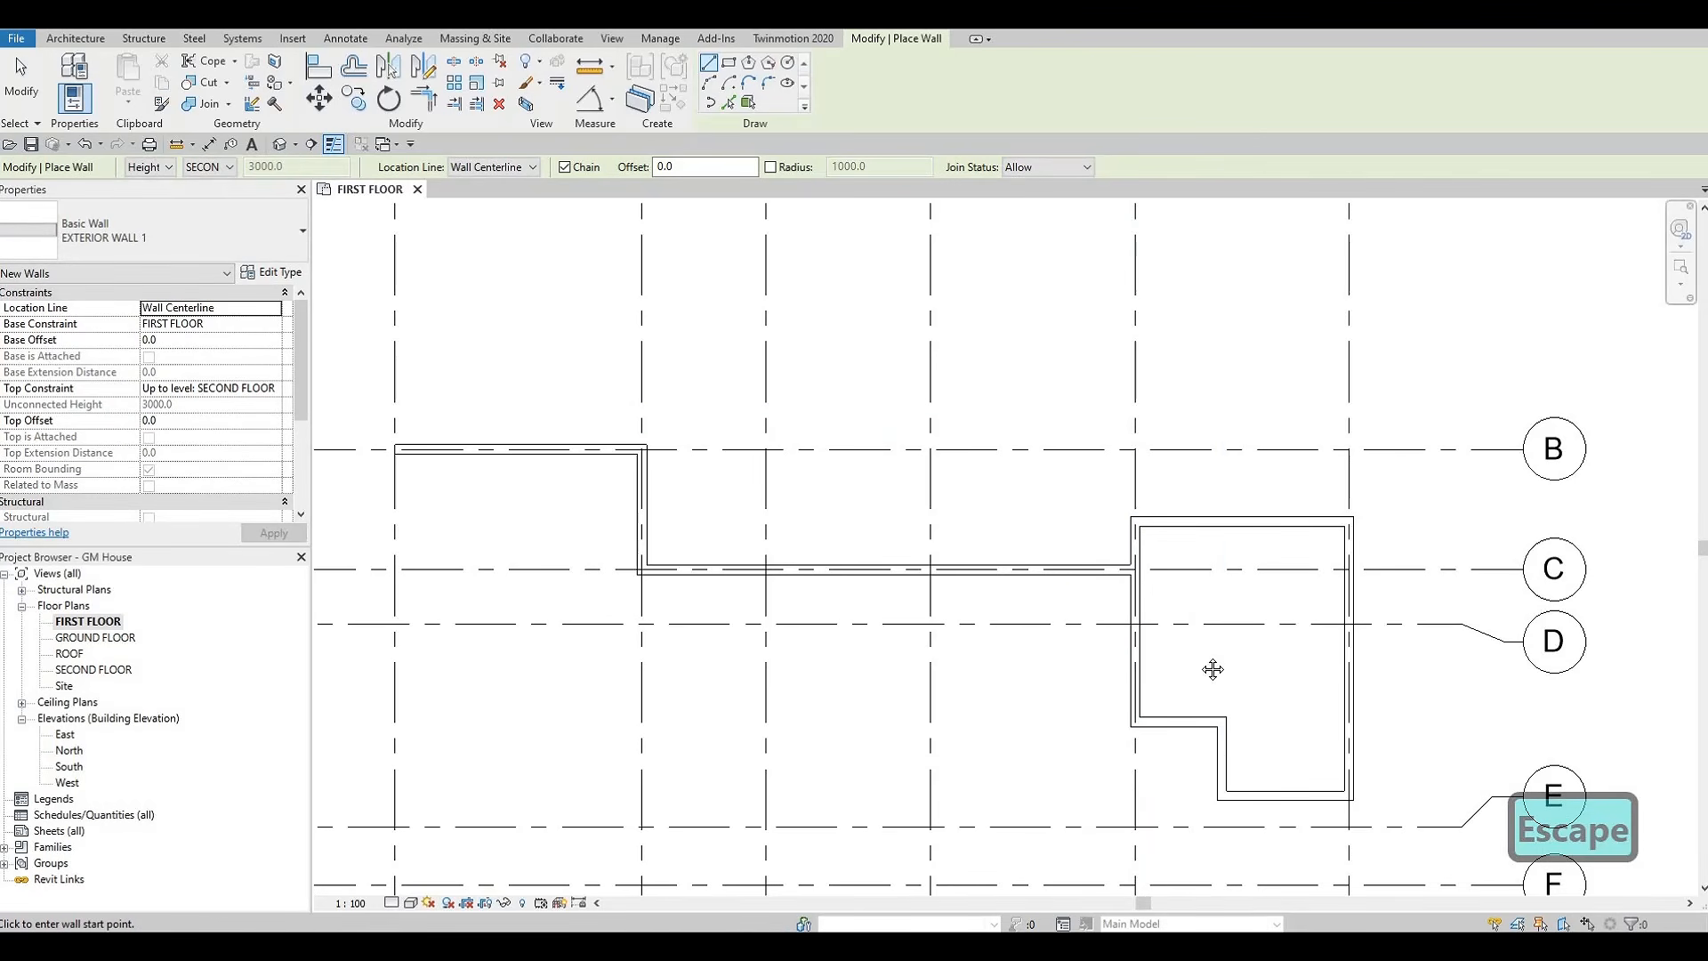
Draw a chained wall from the room's lower corner on grid 6 down to grid G, and along grid G to grid 3
scroll(1290, 599, down, 3)
middle_drag(1300, 610, 1341, 559)
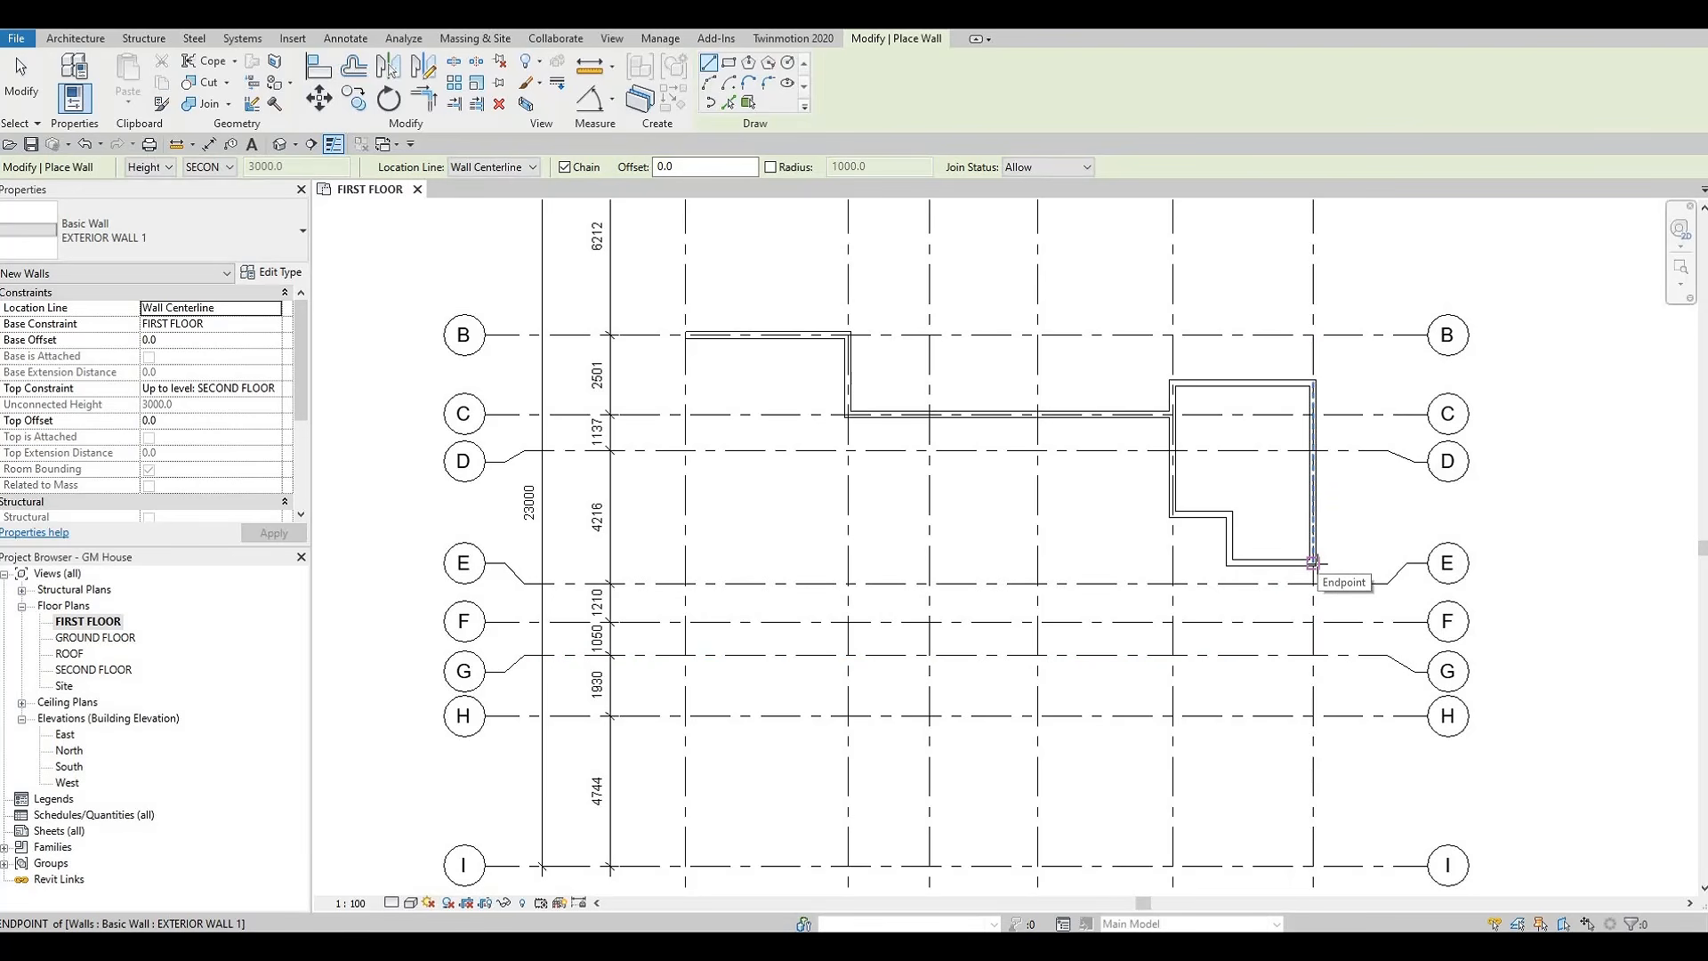
scroll(1313, 563, down, 1)
scroll(1315, 562, down, 1)
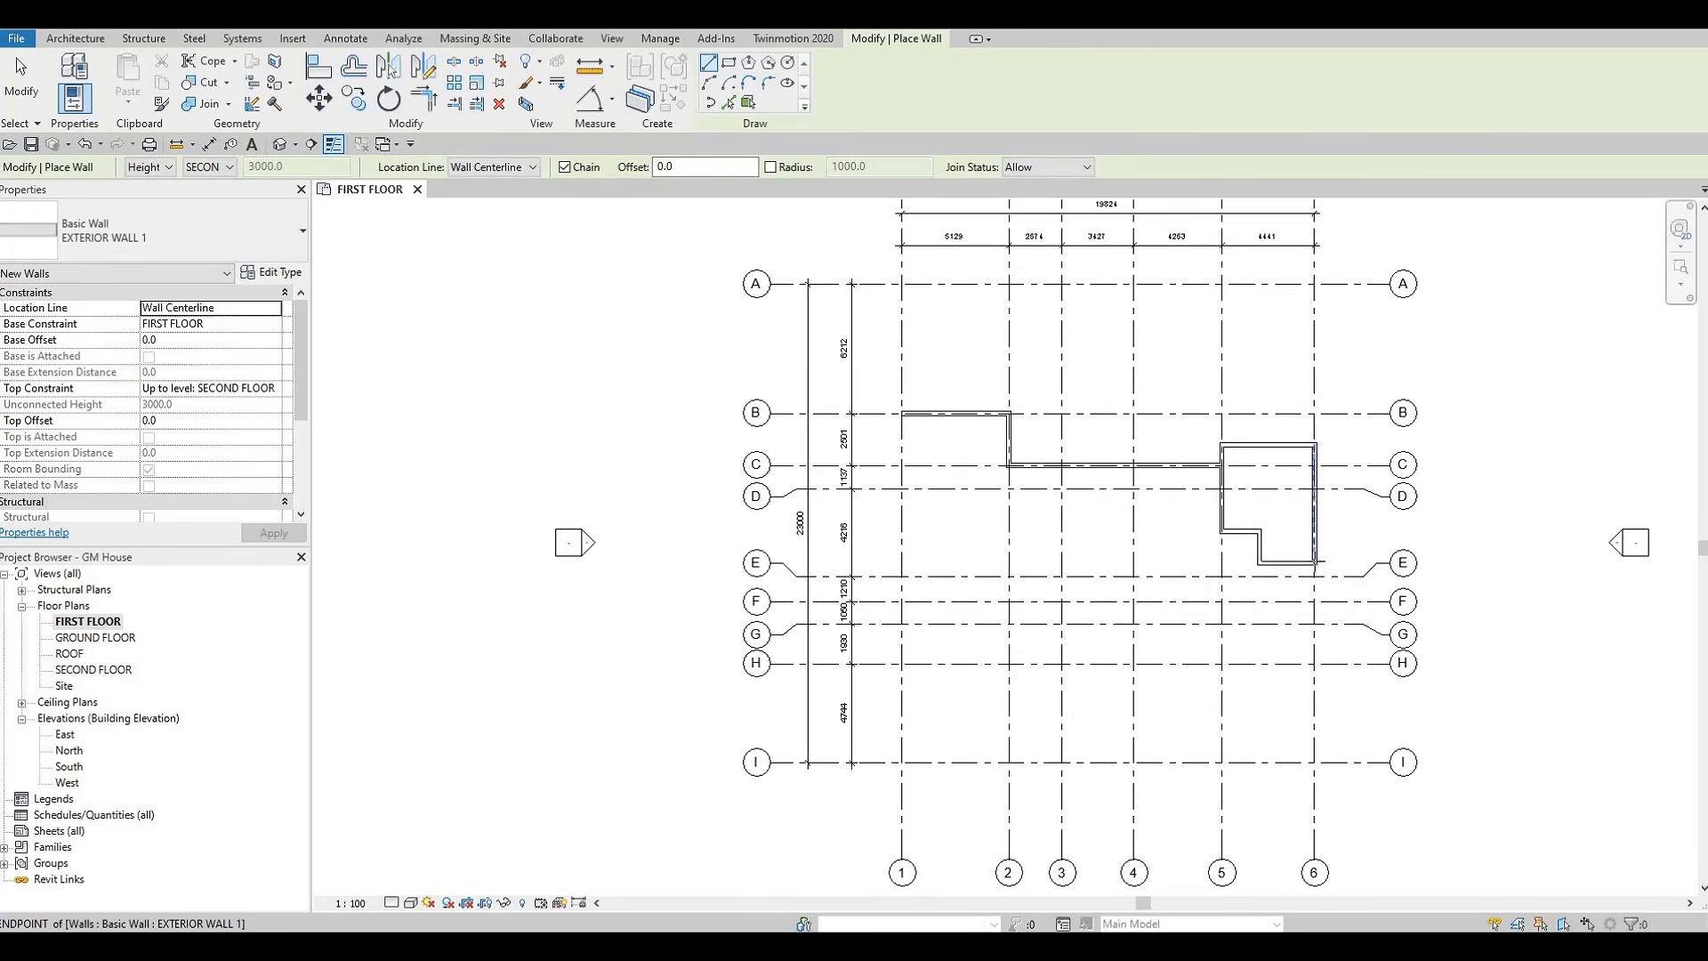
scroll(1315, 562, up, 2)
click(1315, 562)
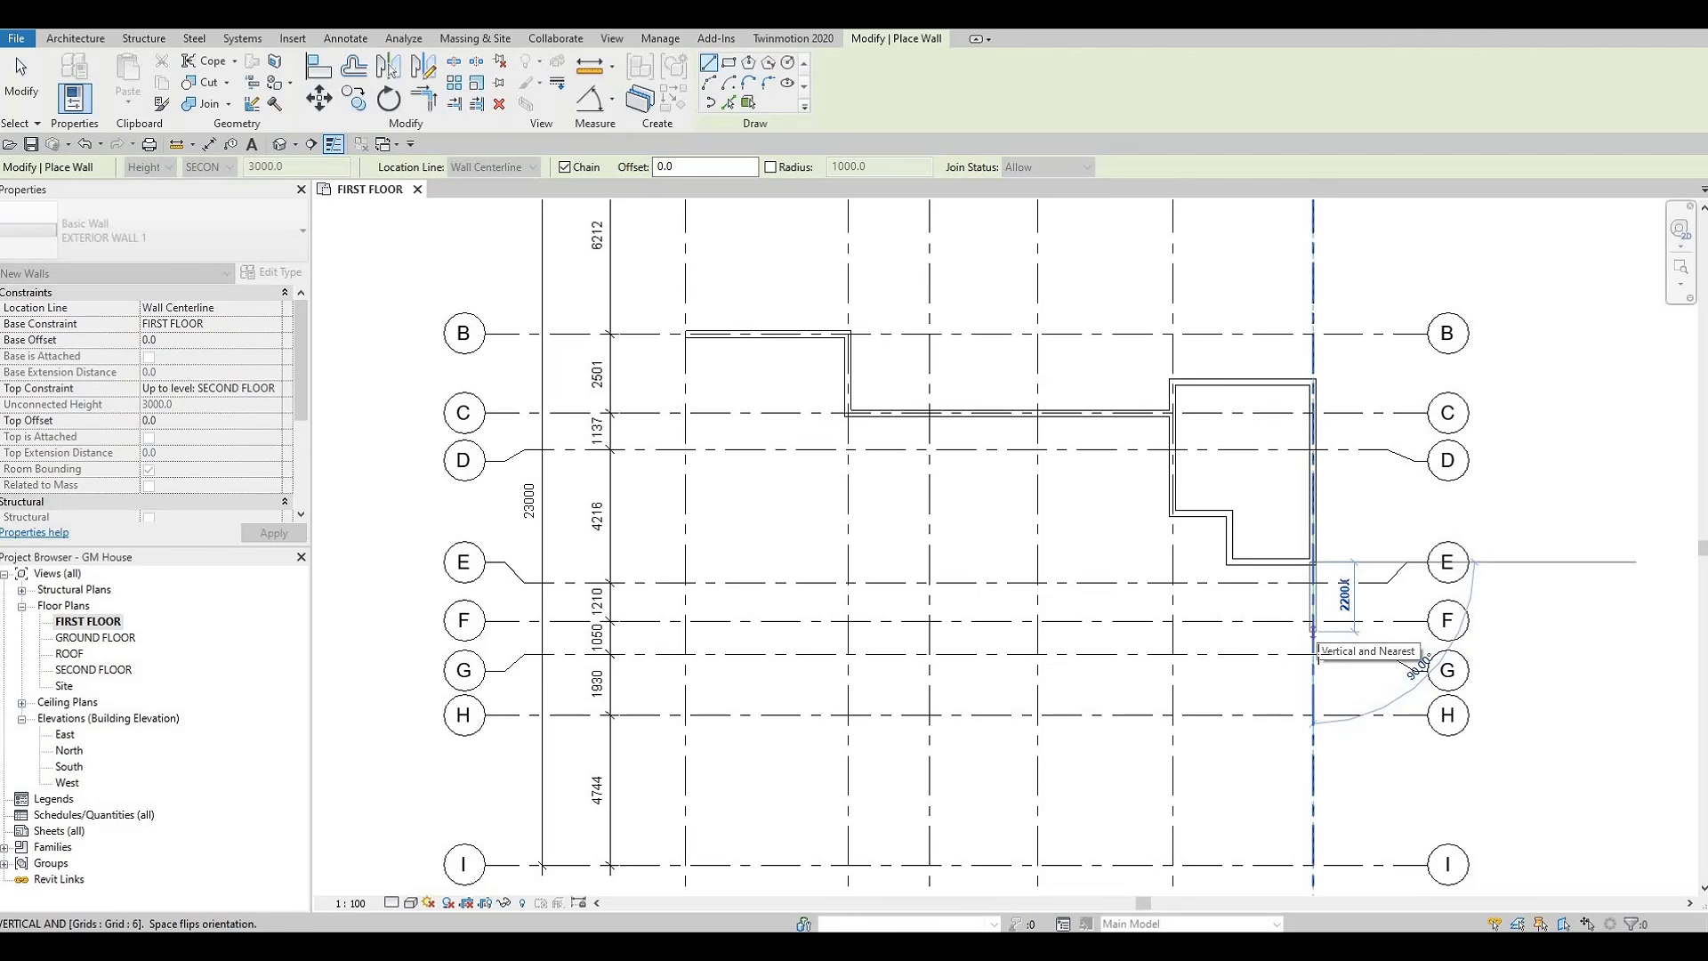
click(1313, 655)
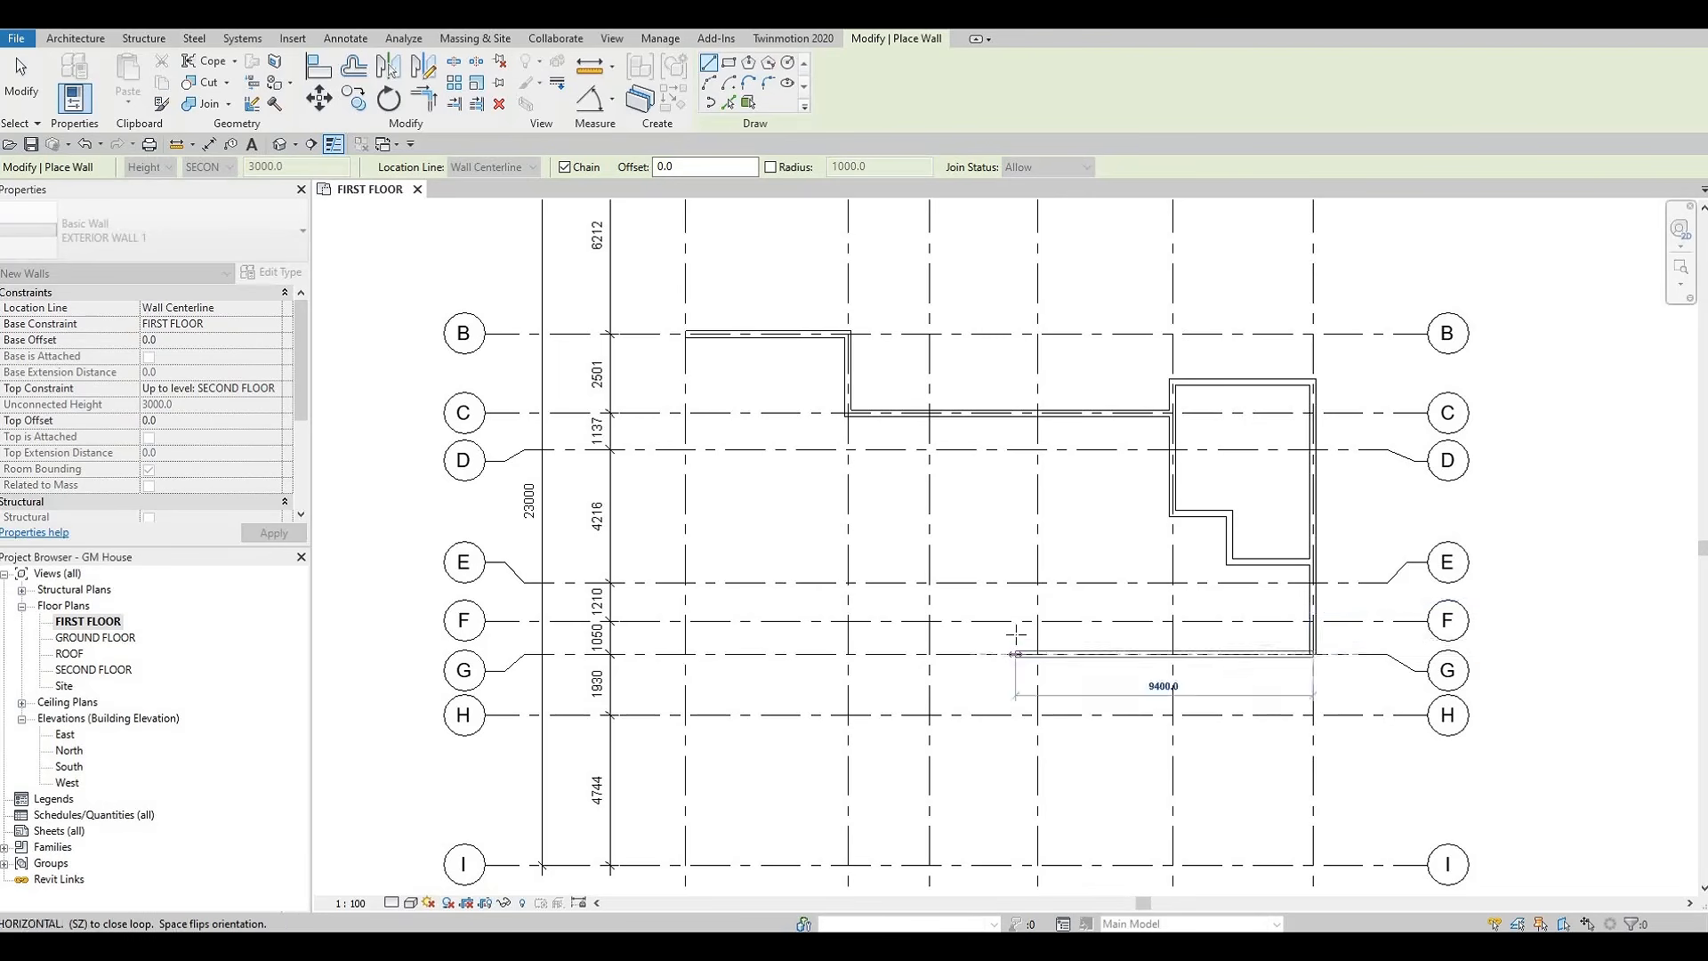
scroll(1018, 640, down, 2)
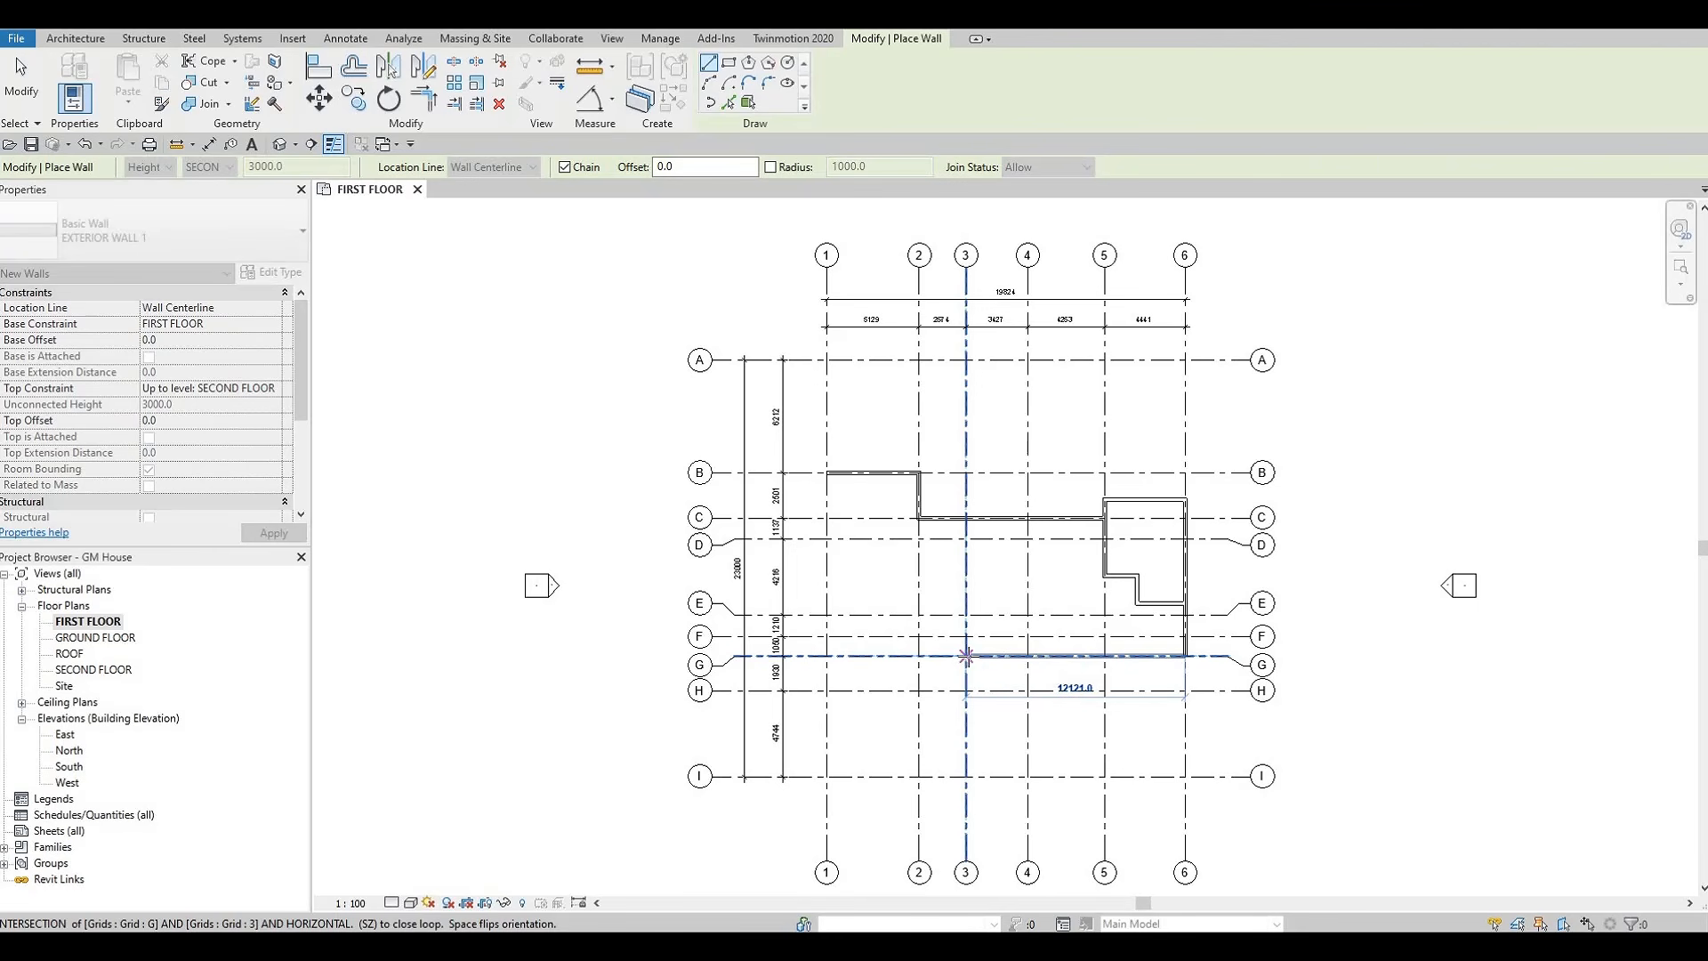
click(966, 656)
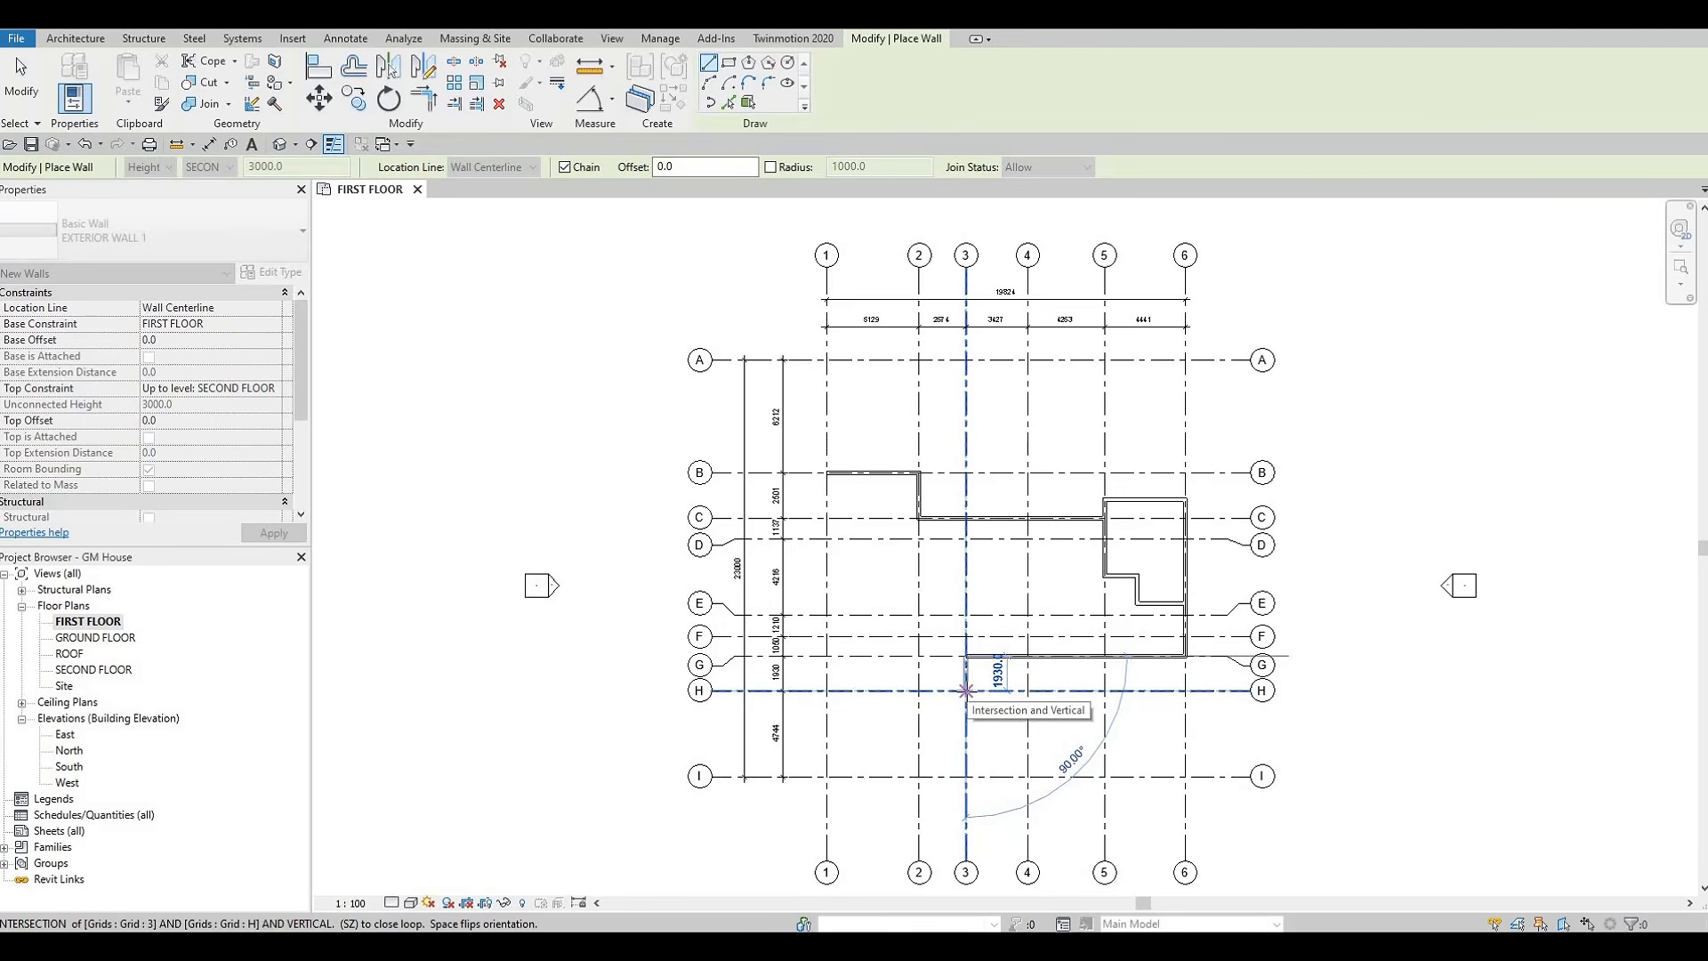
Continue the chain with a 1000 mm wall down grid 3 and a horizontal wall across to grid 2
scroll(961, 690, up, 2)
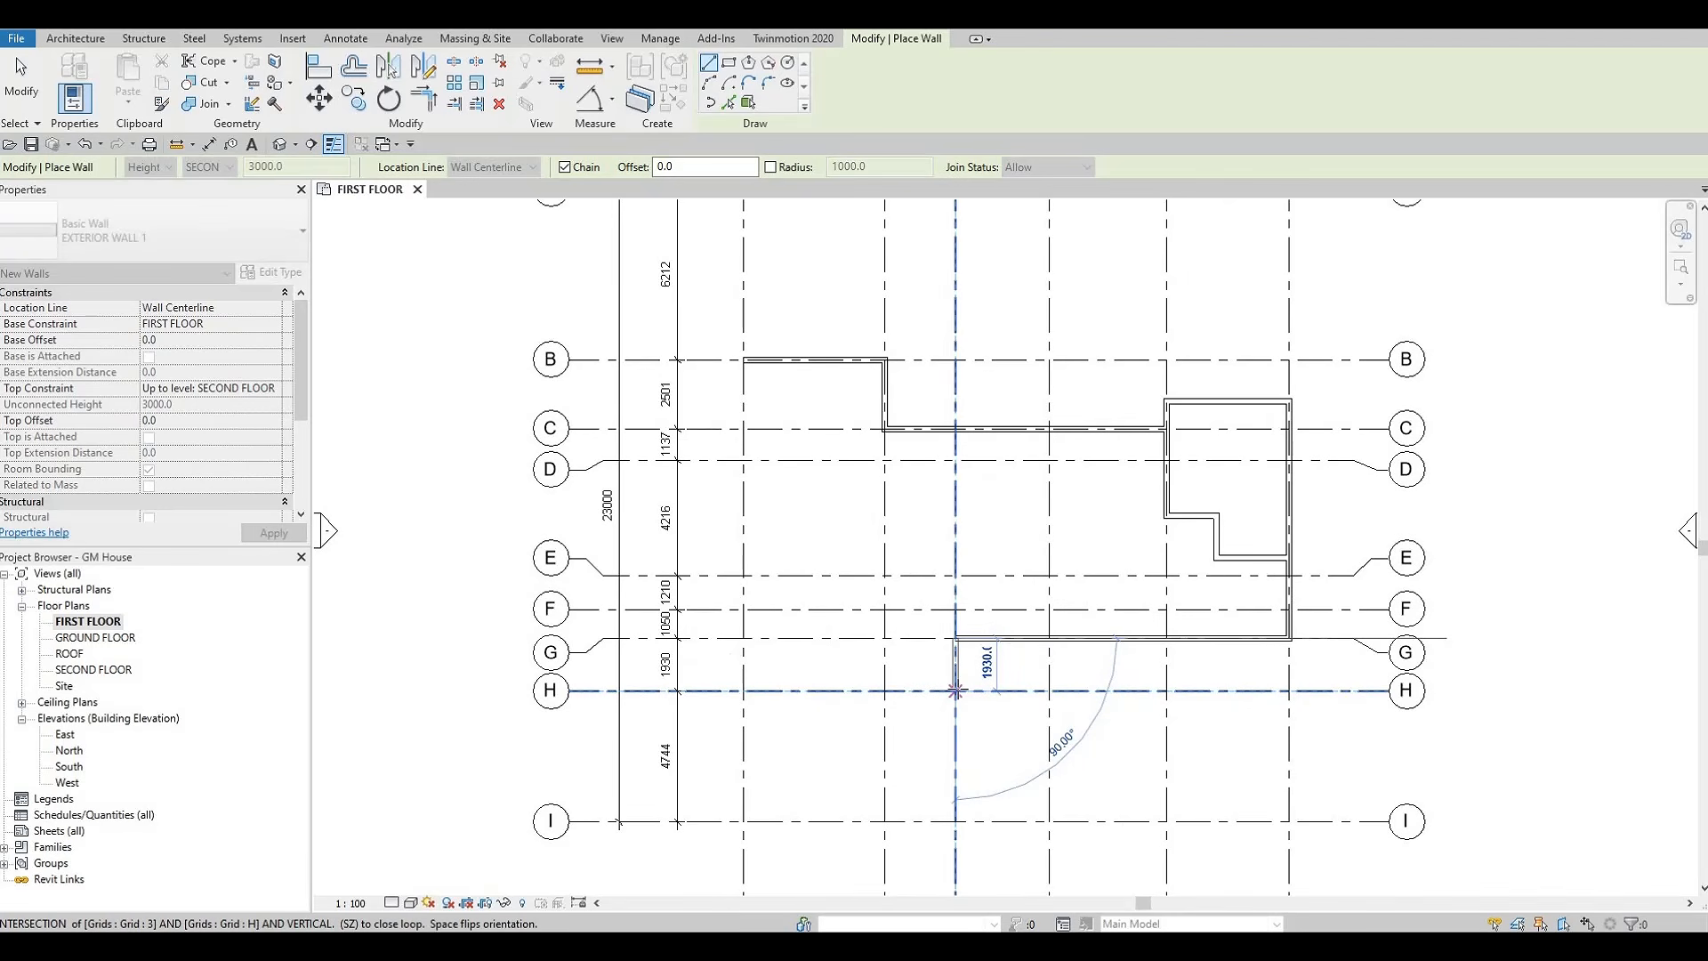
text(1000)
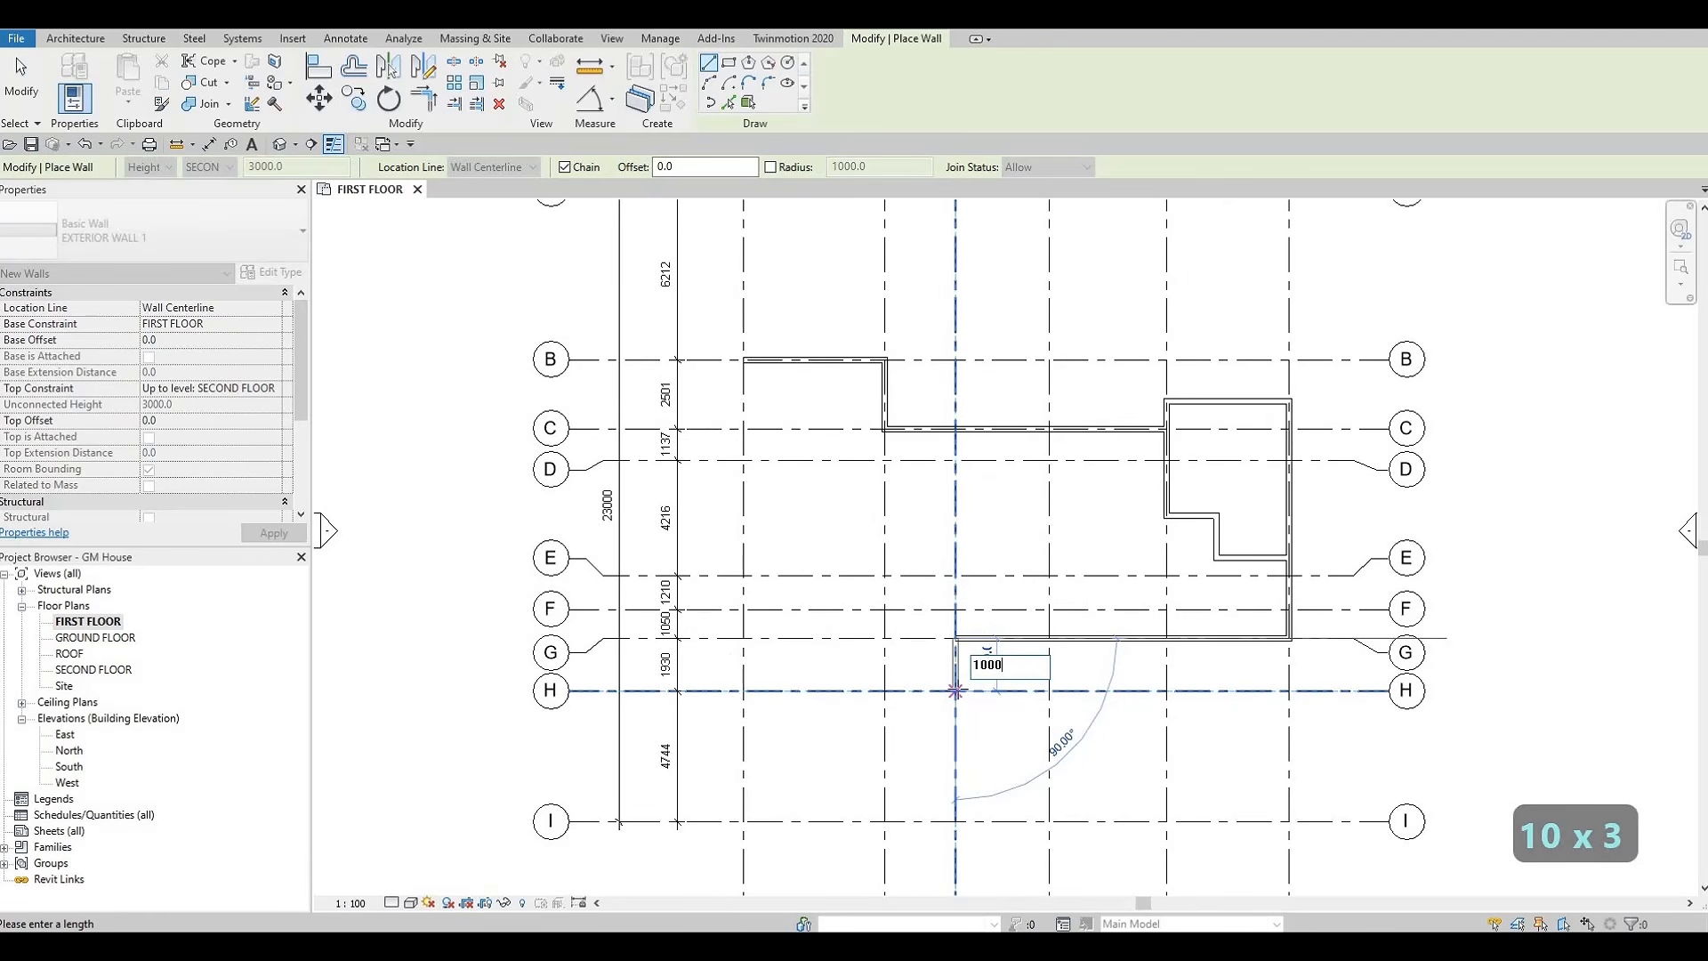
key(Return)
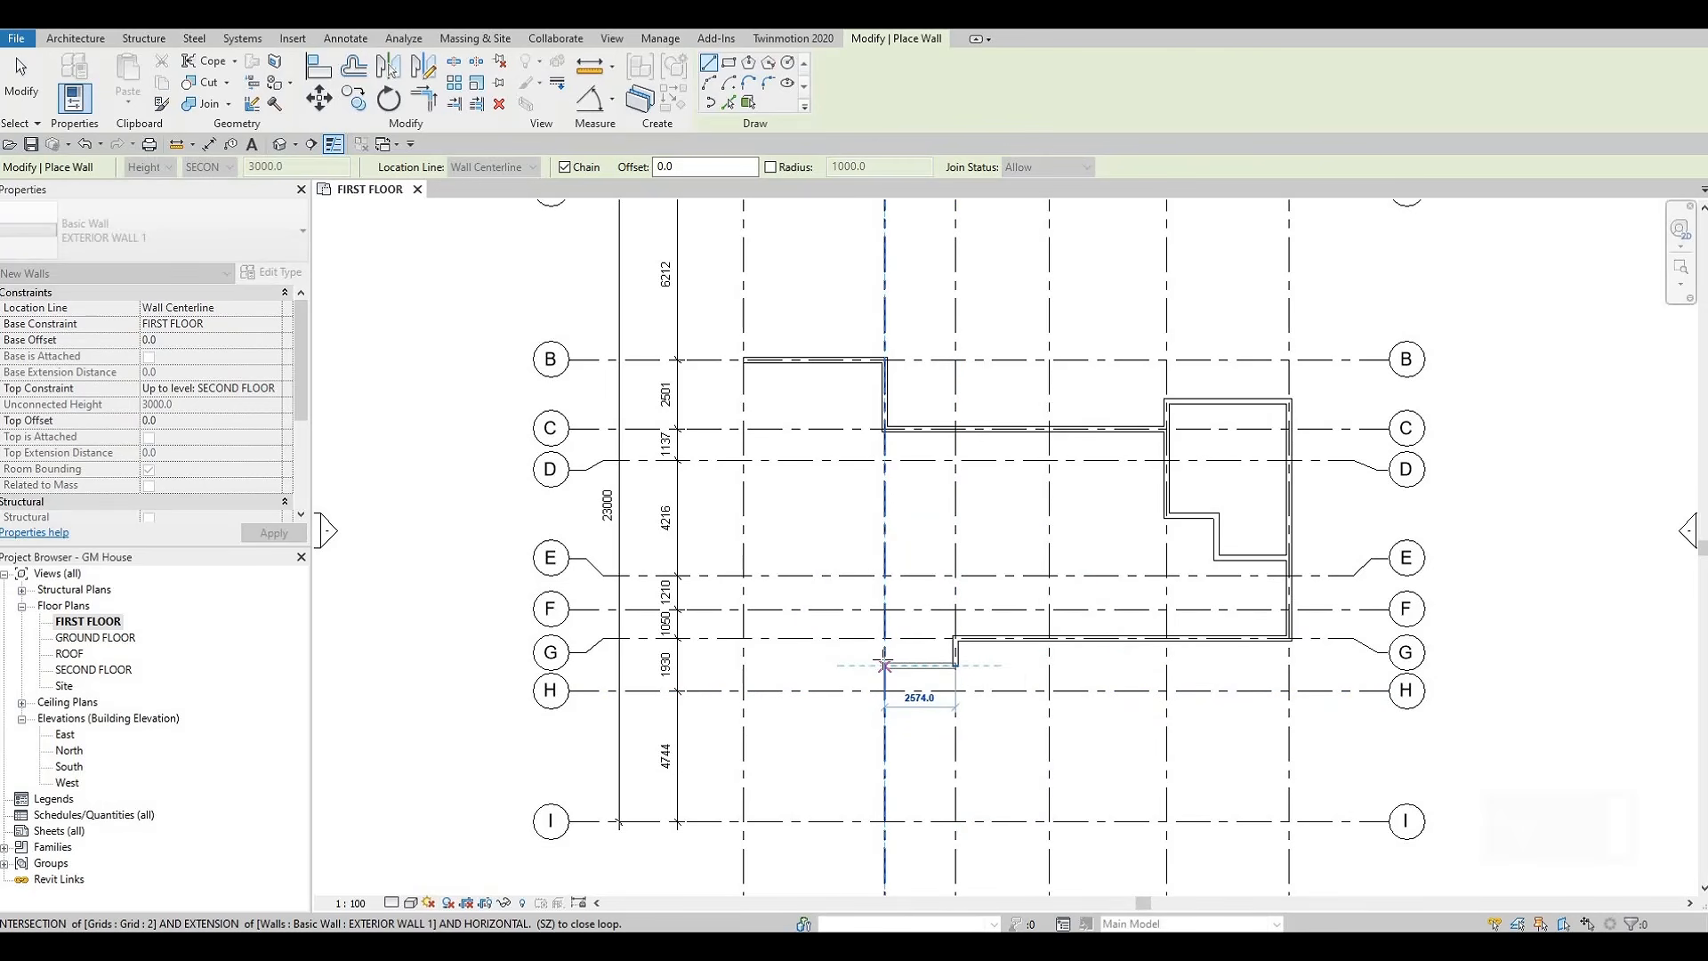
scroll(883, 665, down, 2)
middle_drag(905, 756, 915, 846)
click(893, 754)
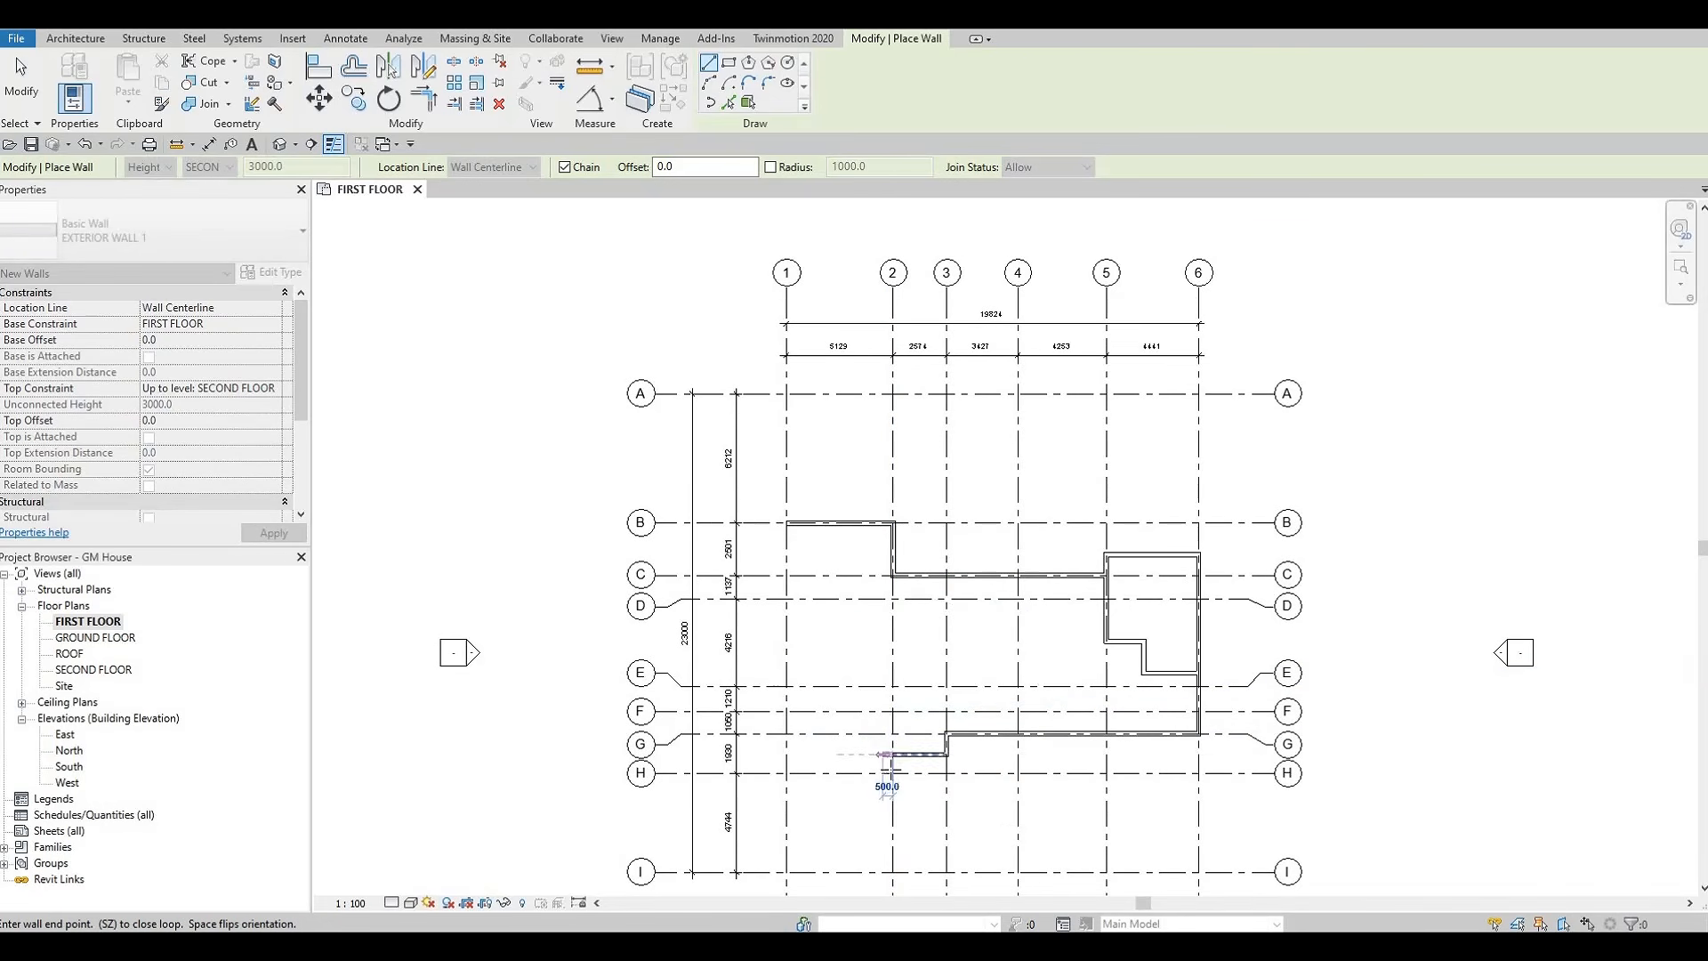
Continue the wall down grid 2 to grid H, and 3850 mm along grid H toward grid 1
scroll(892, 773, up, 1)
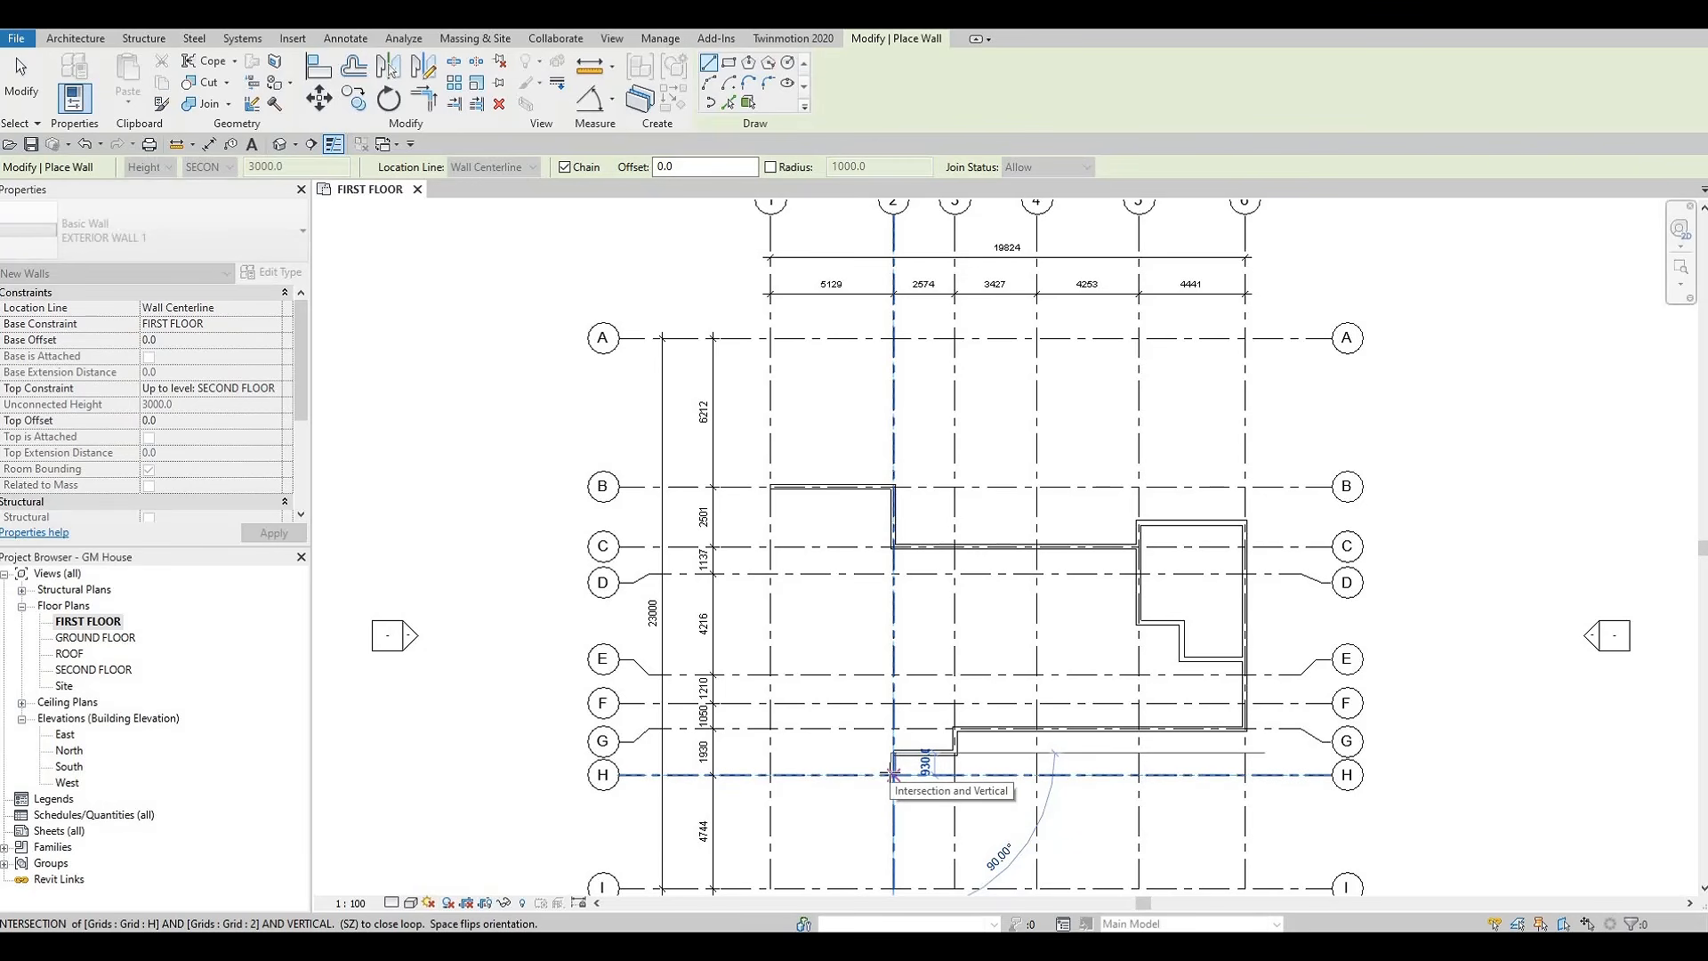
click(892, 773)
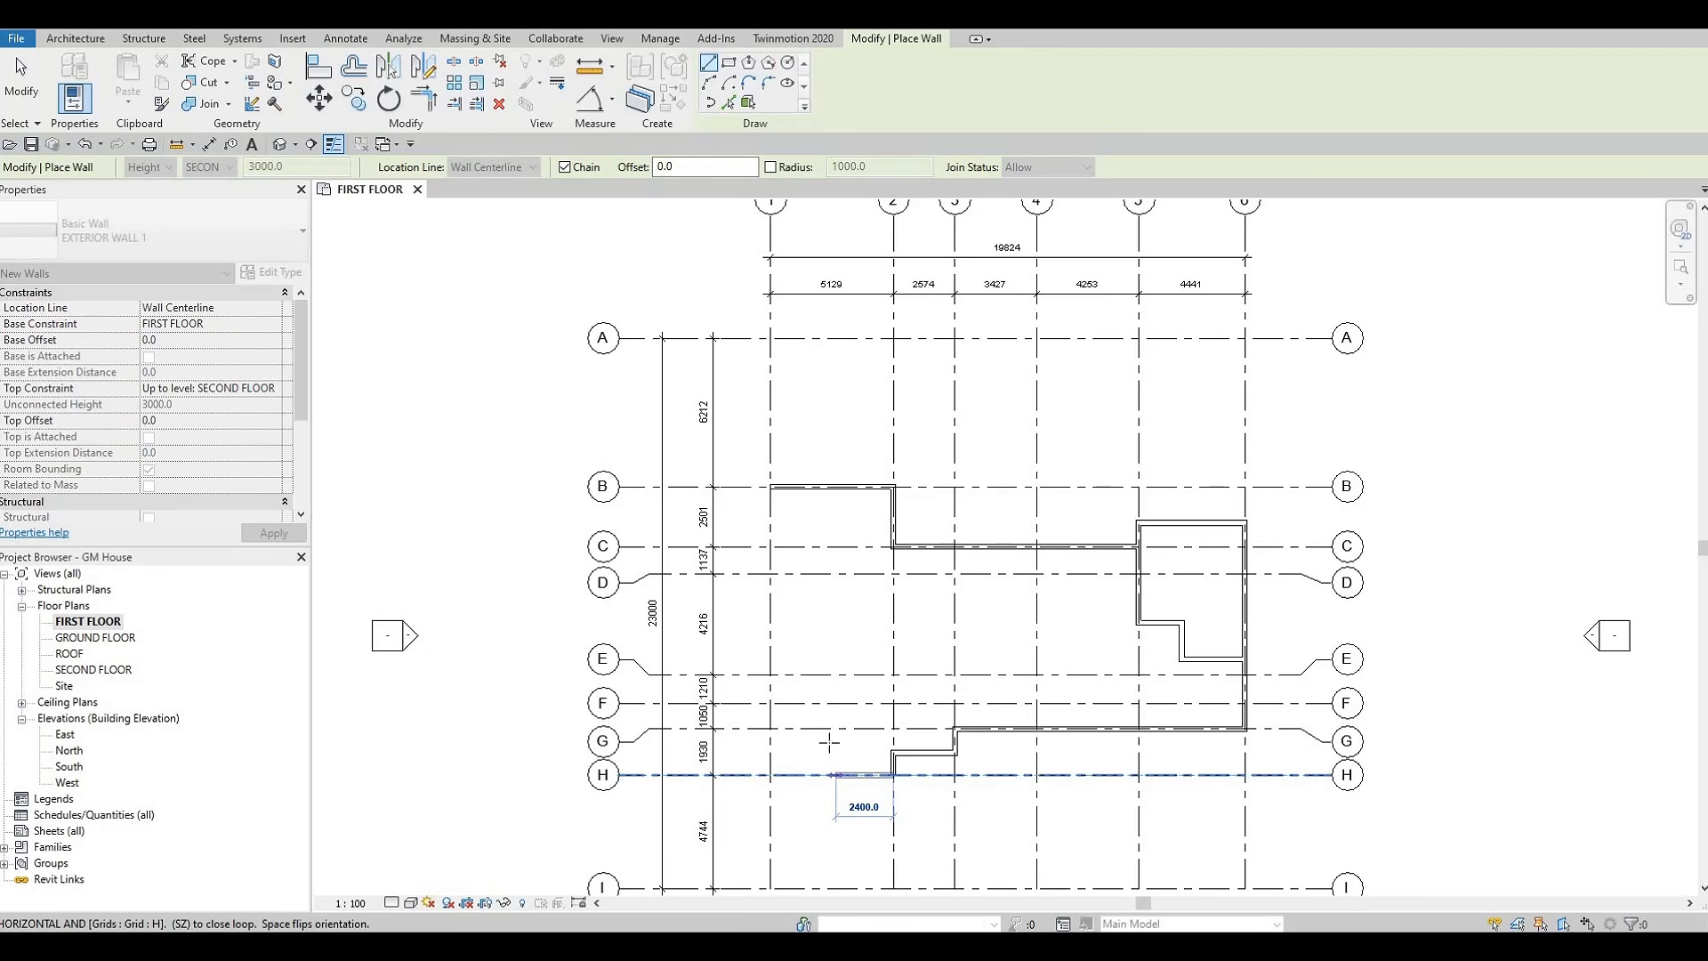
key(F1)
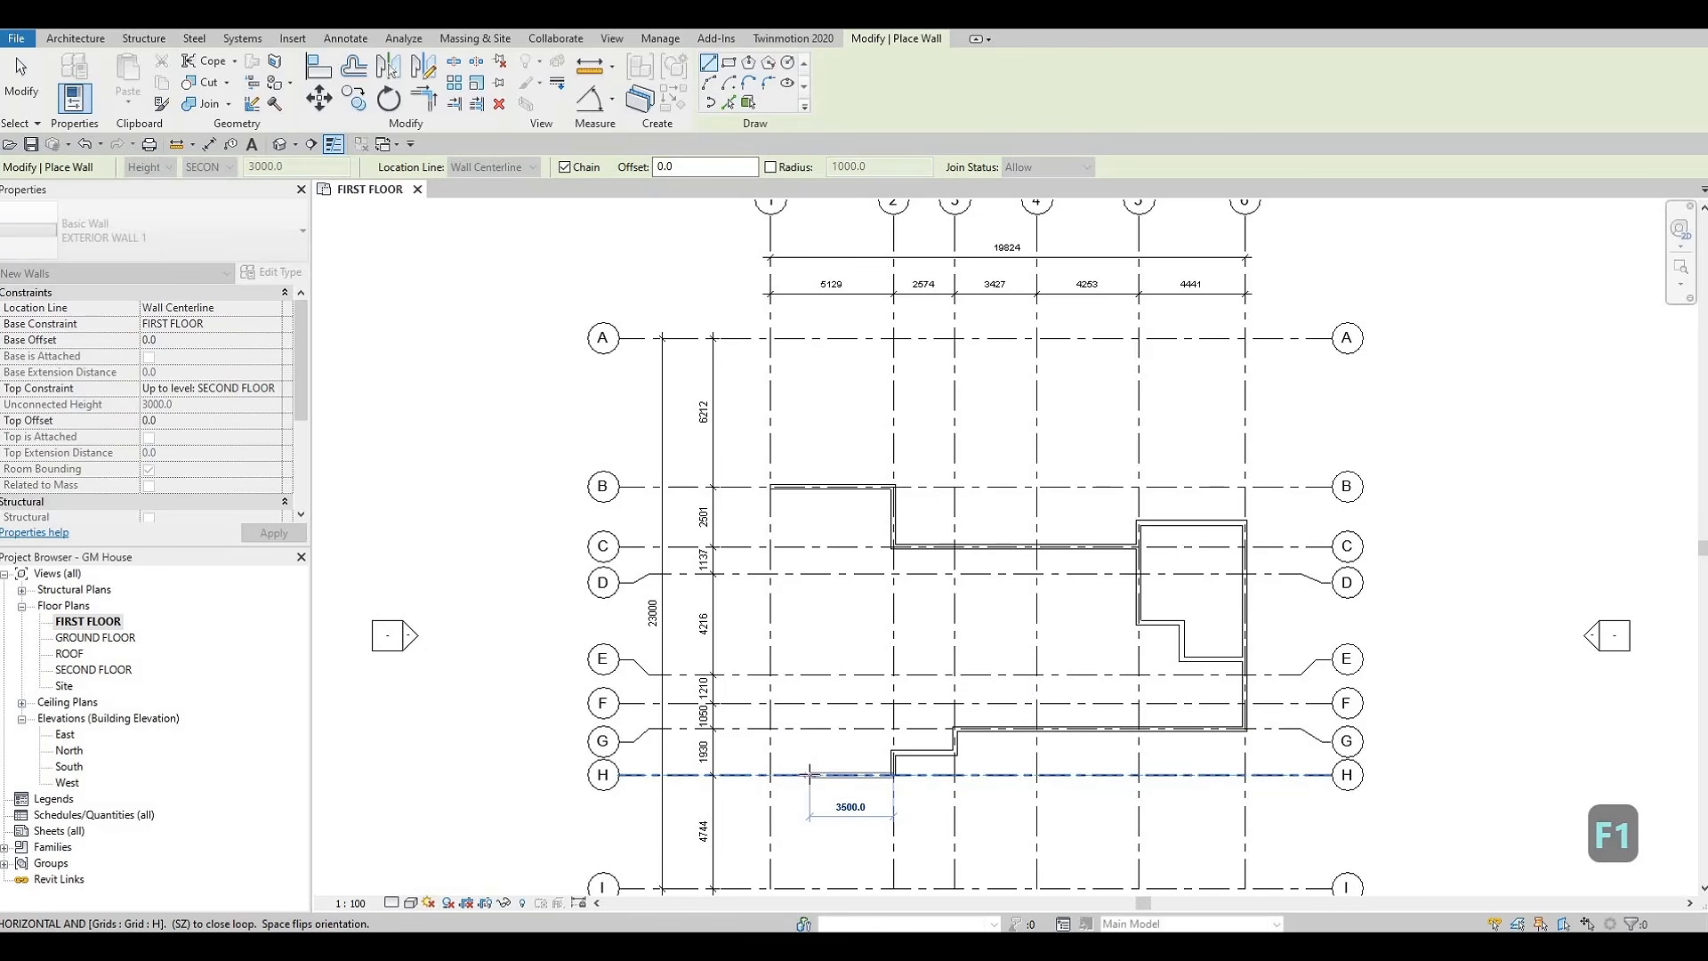
text(3)
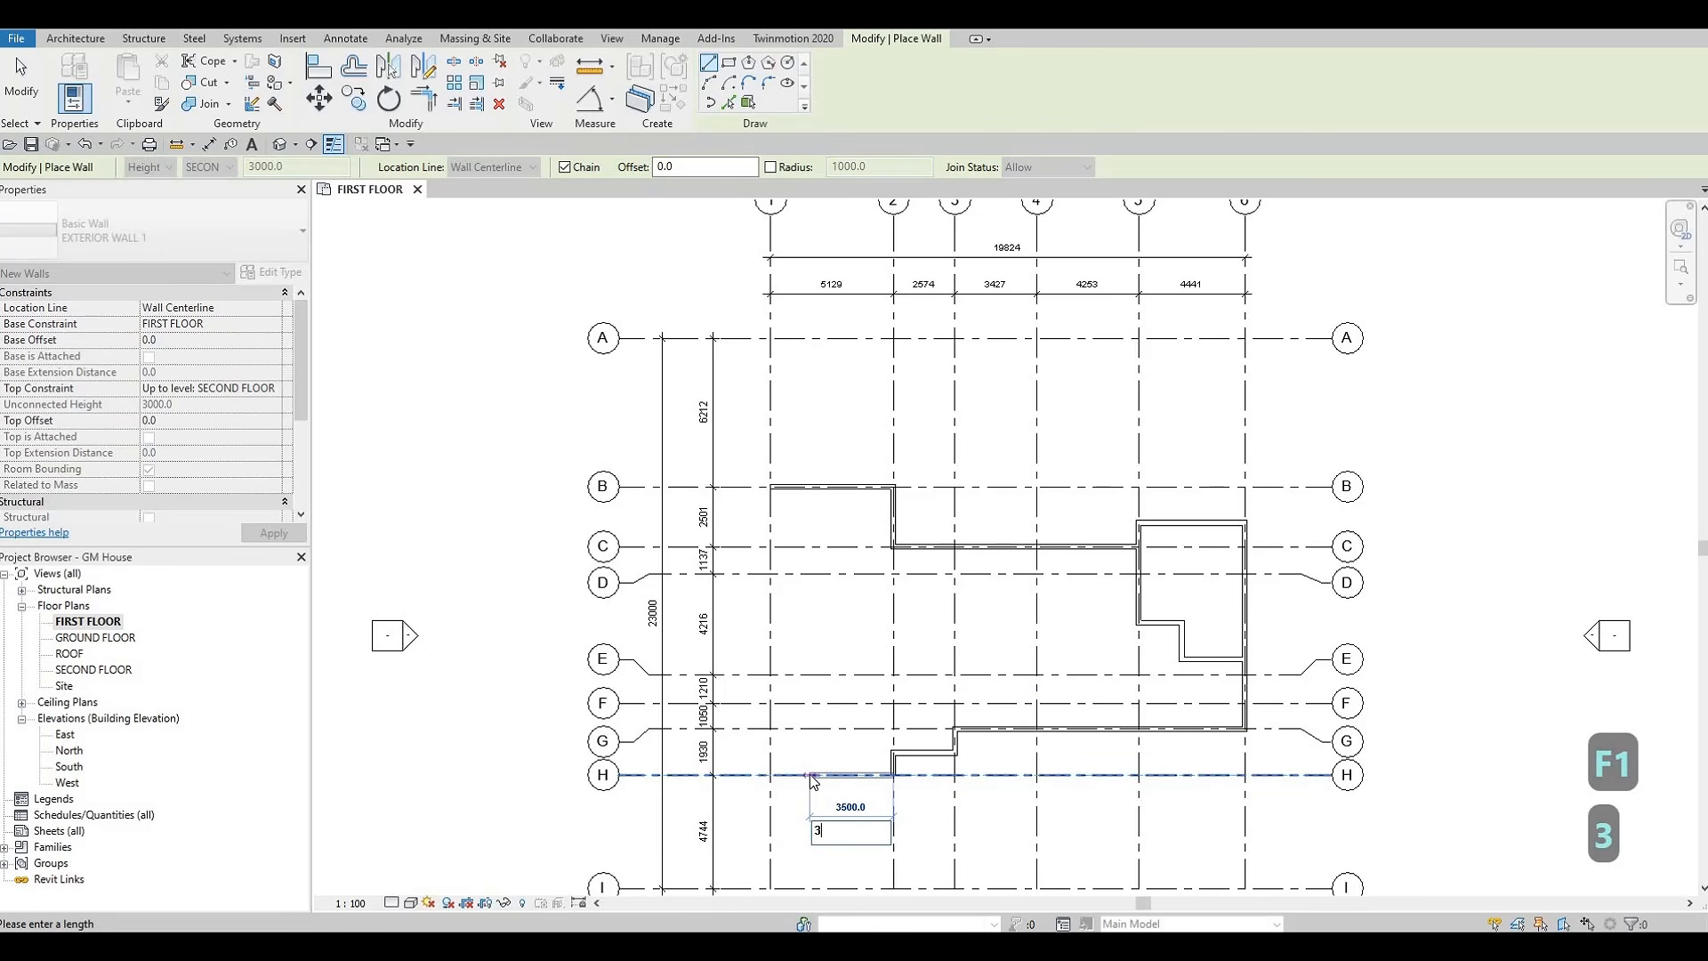
text(850)
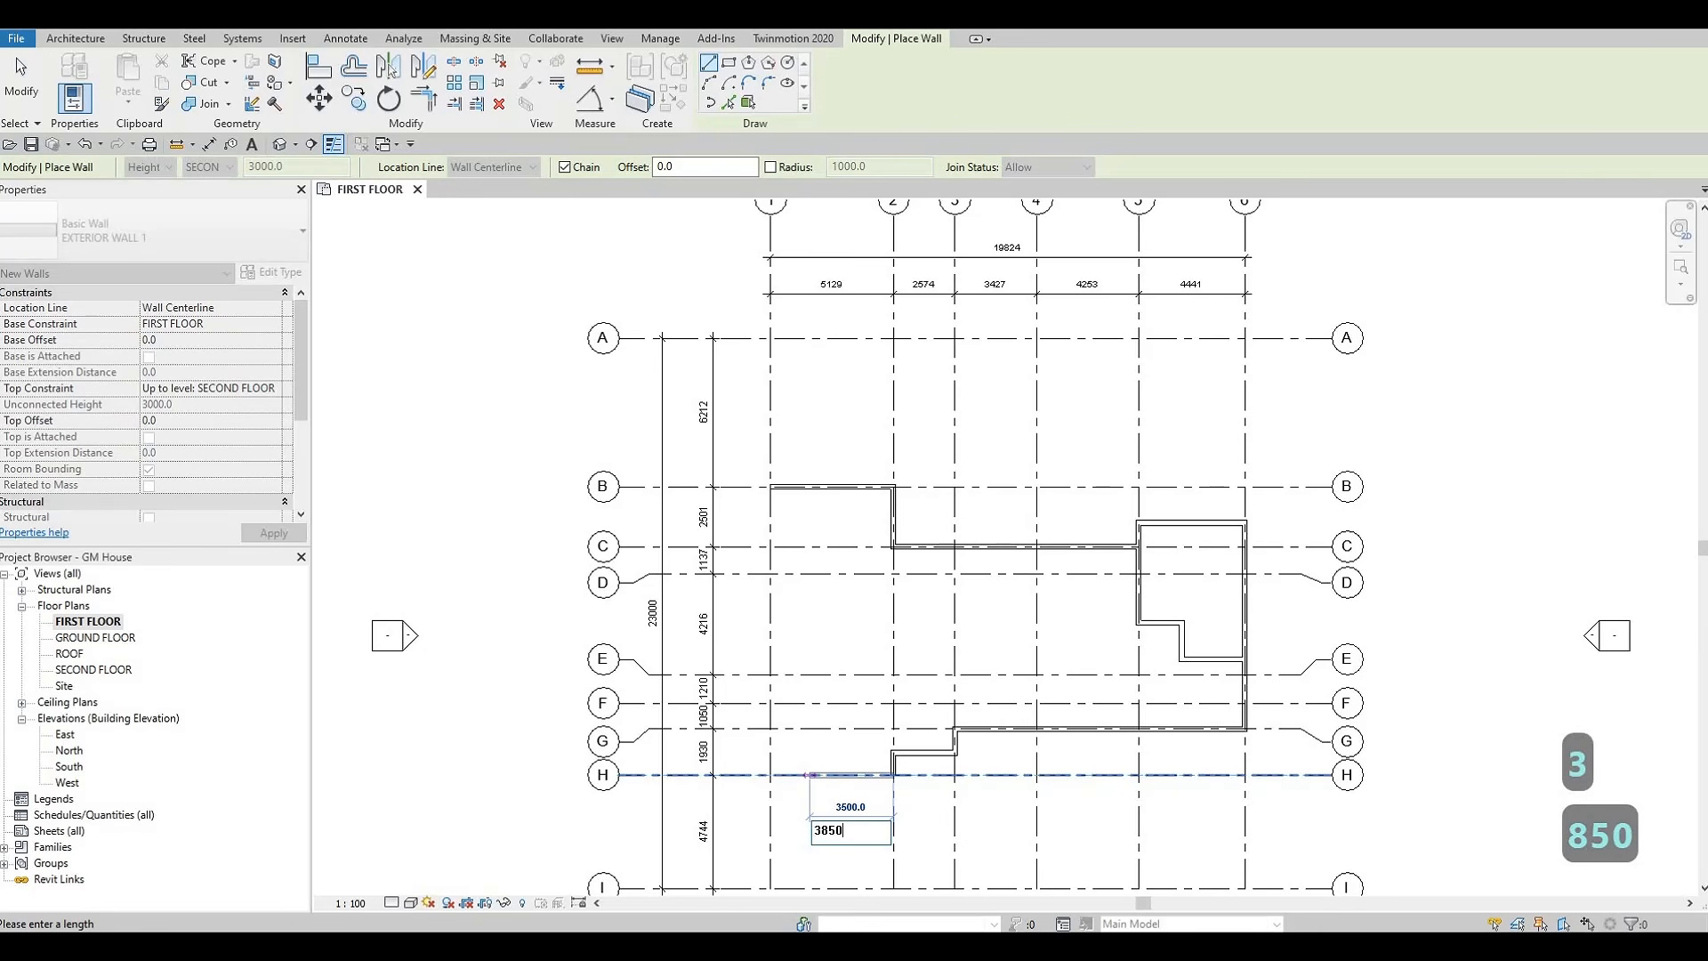
key(Return)
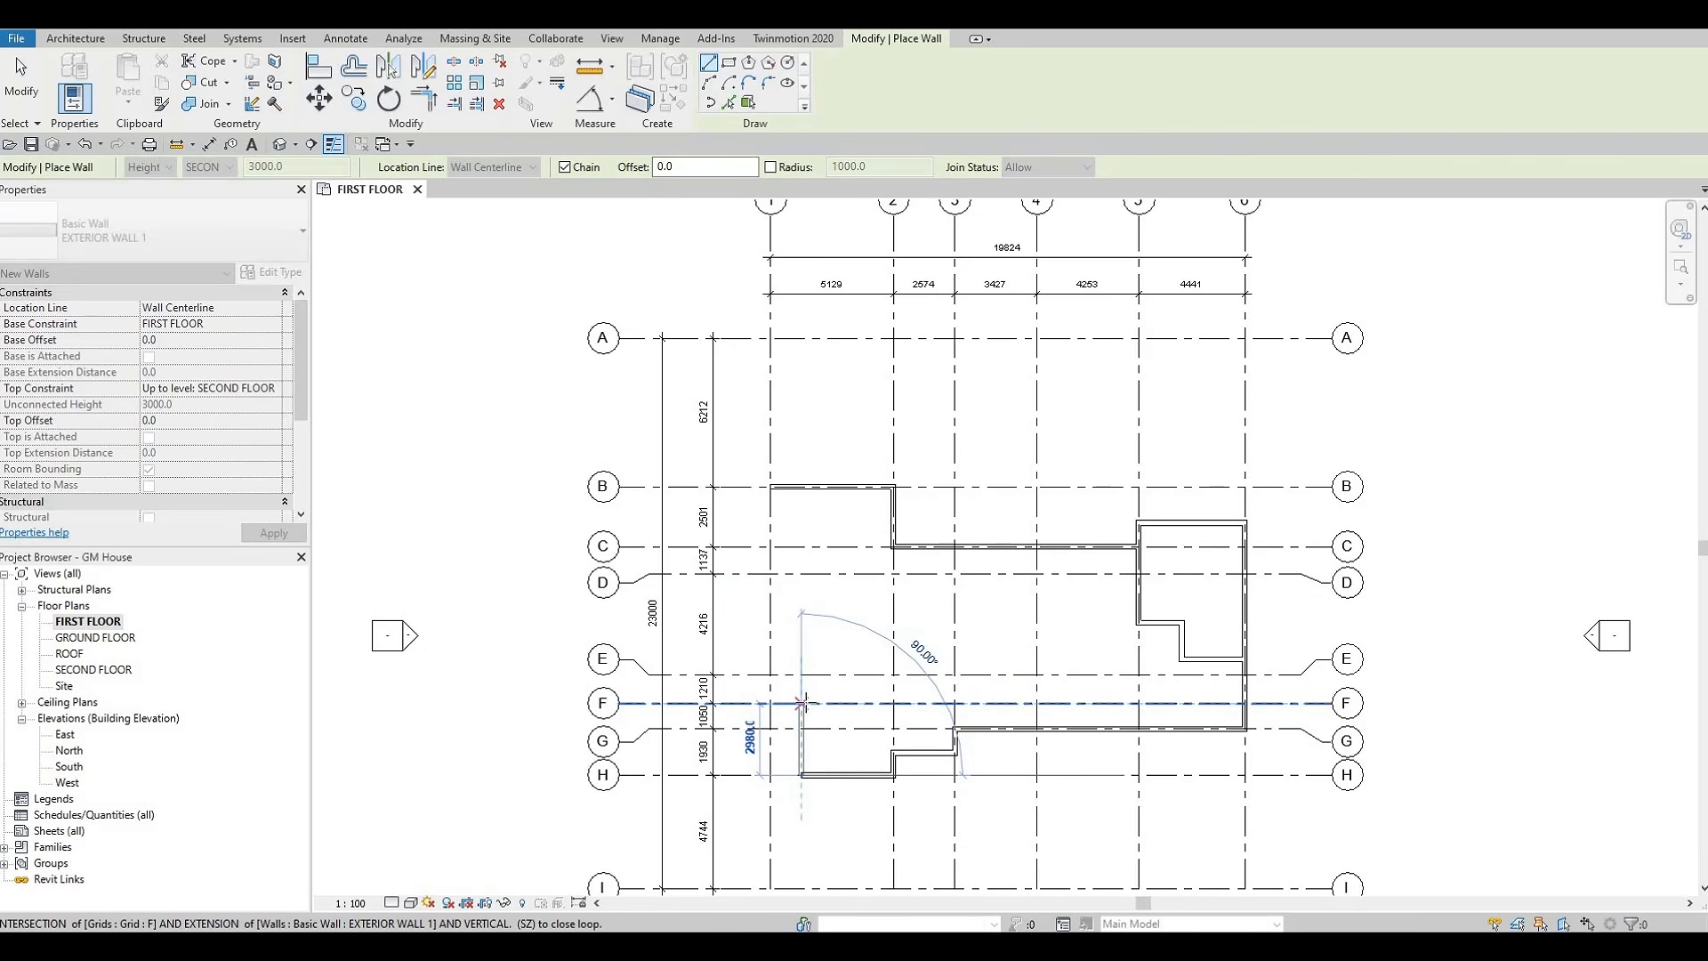
Close the exterior outline with walls up to grid F, across to grid 1 and up to grid B, and end the wall command
click(801, 702)
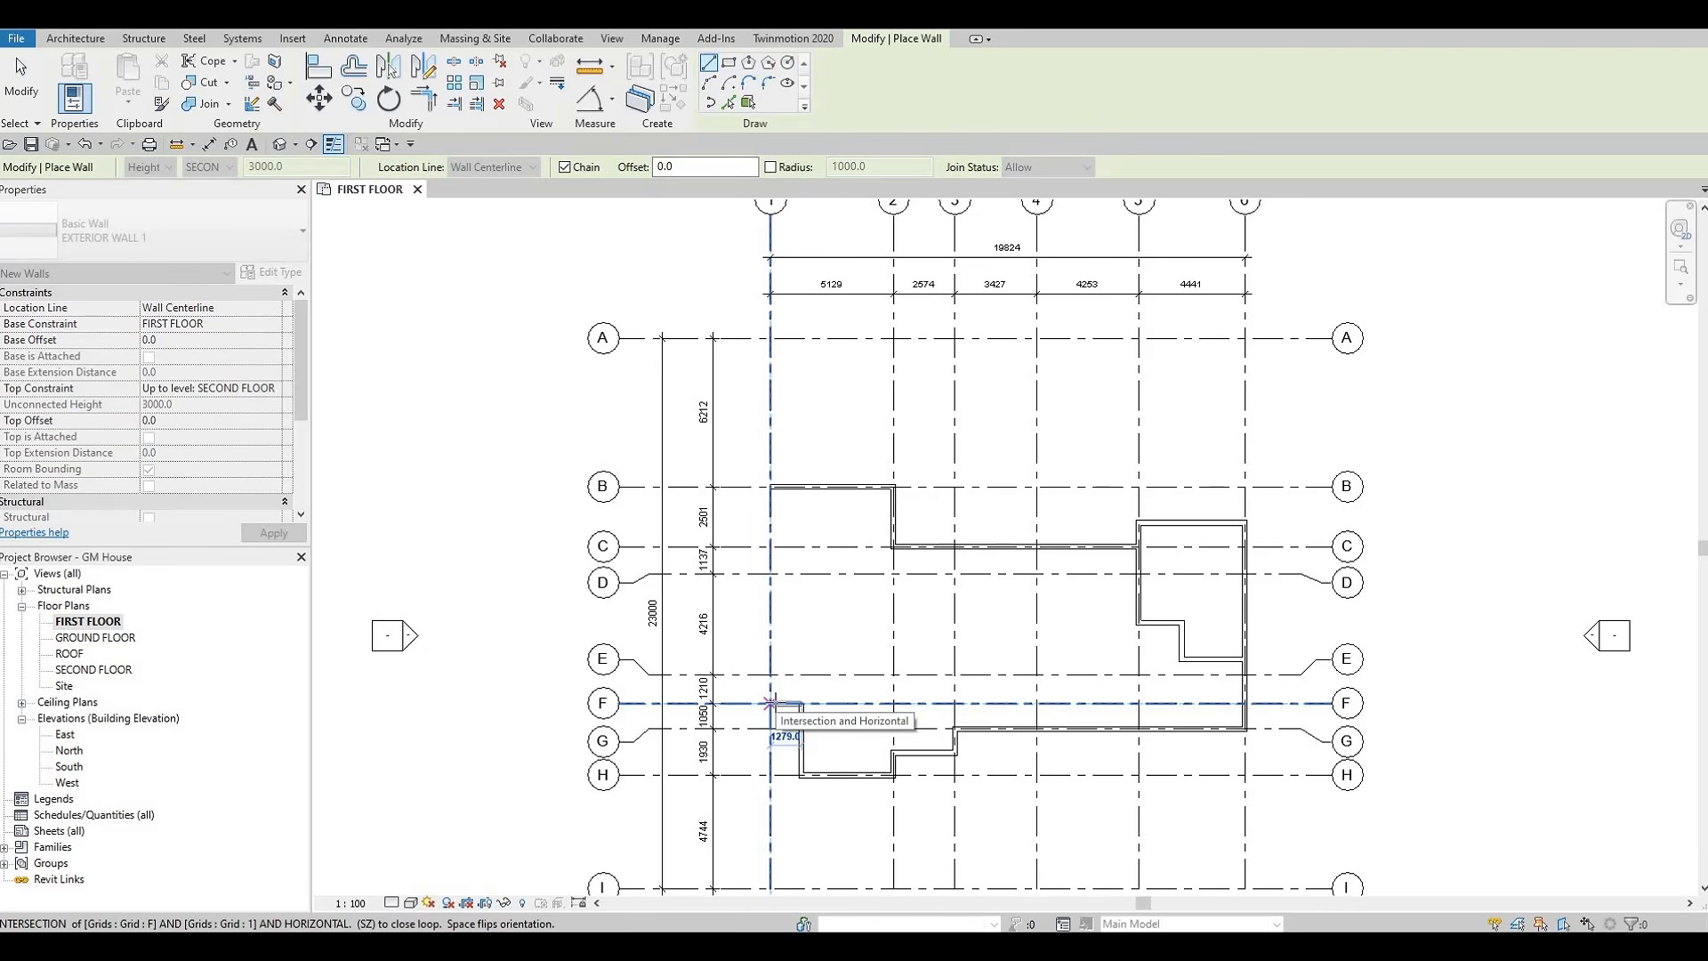
click(770, 703)
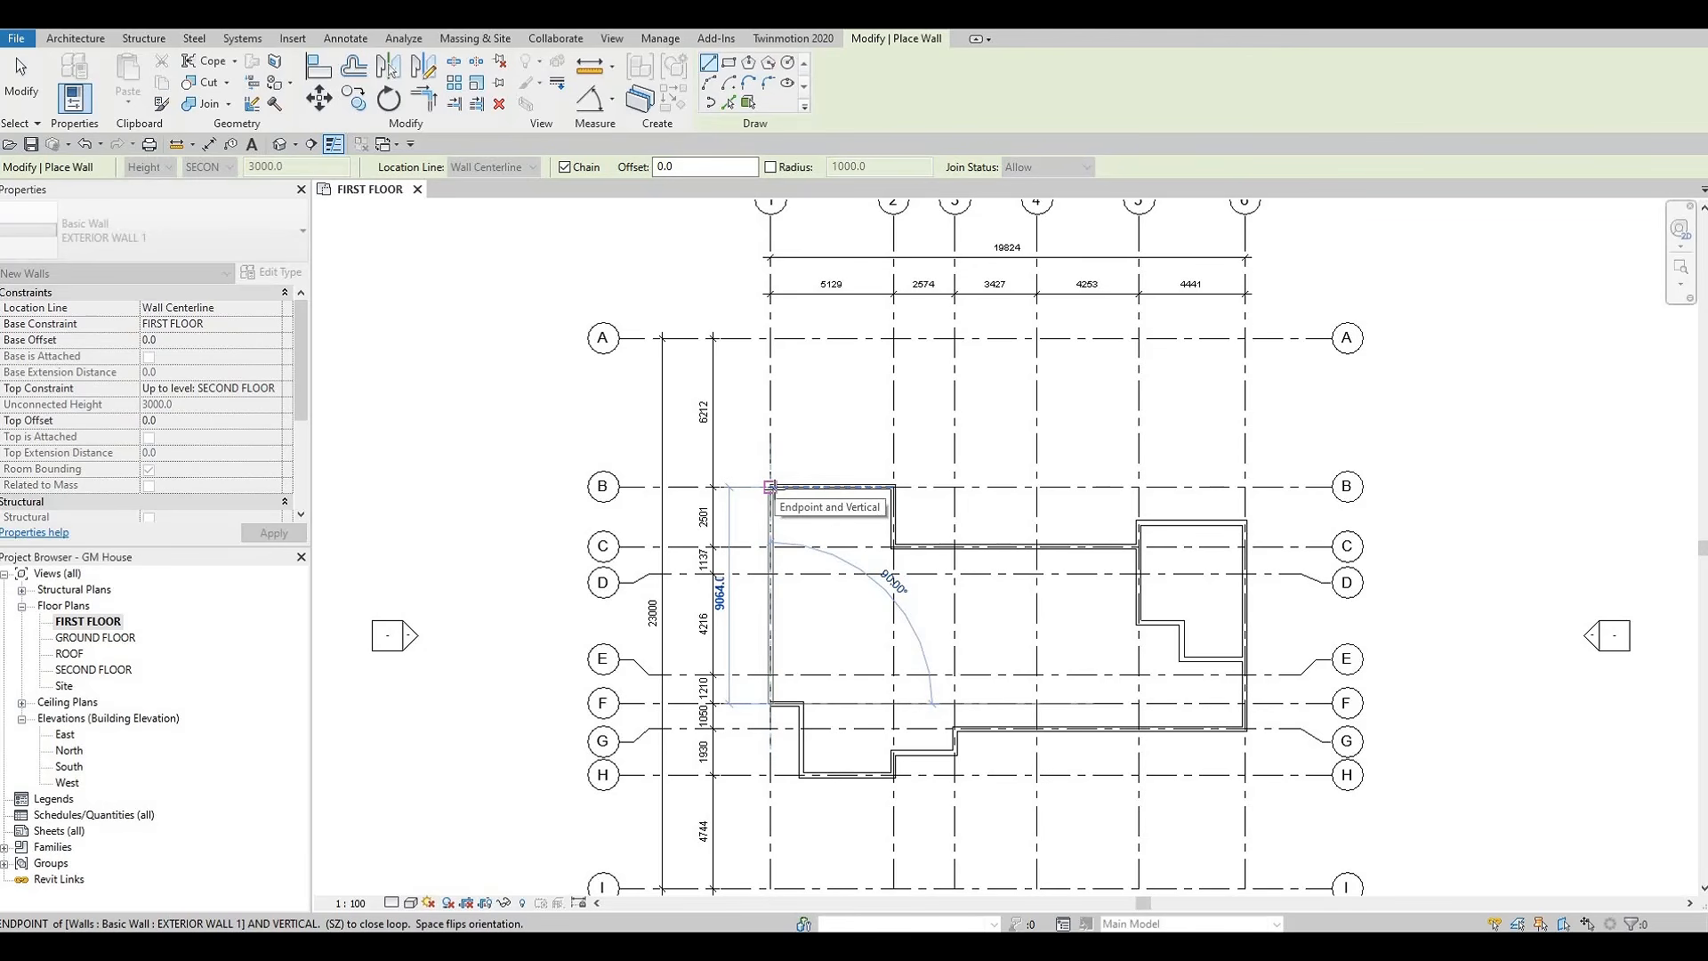
click(771, 487)
key(Escape)
key(Escape)
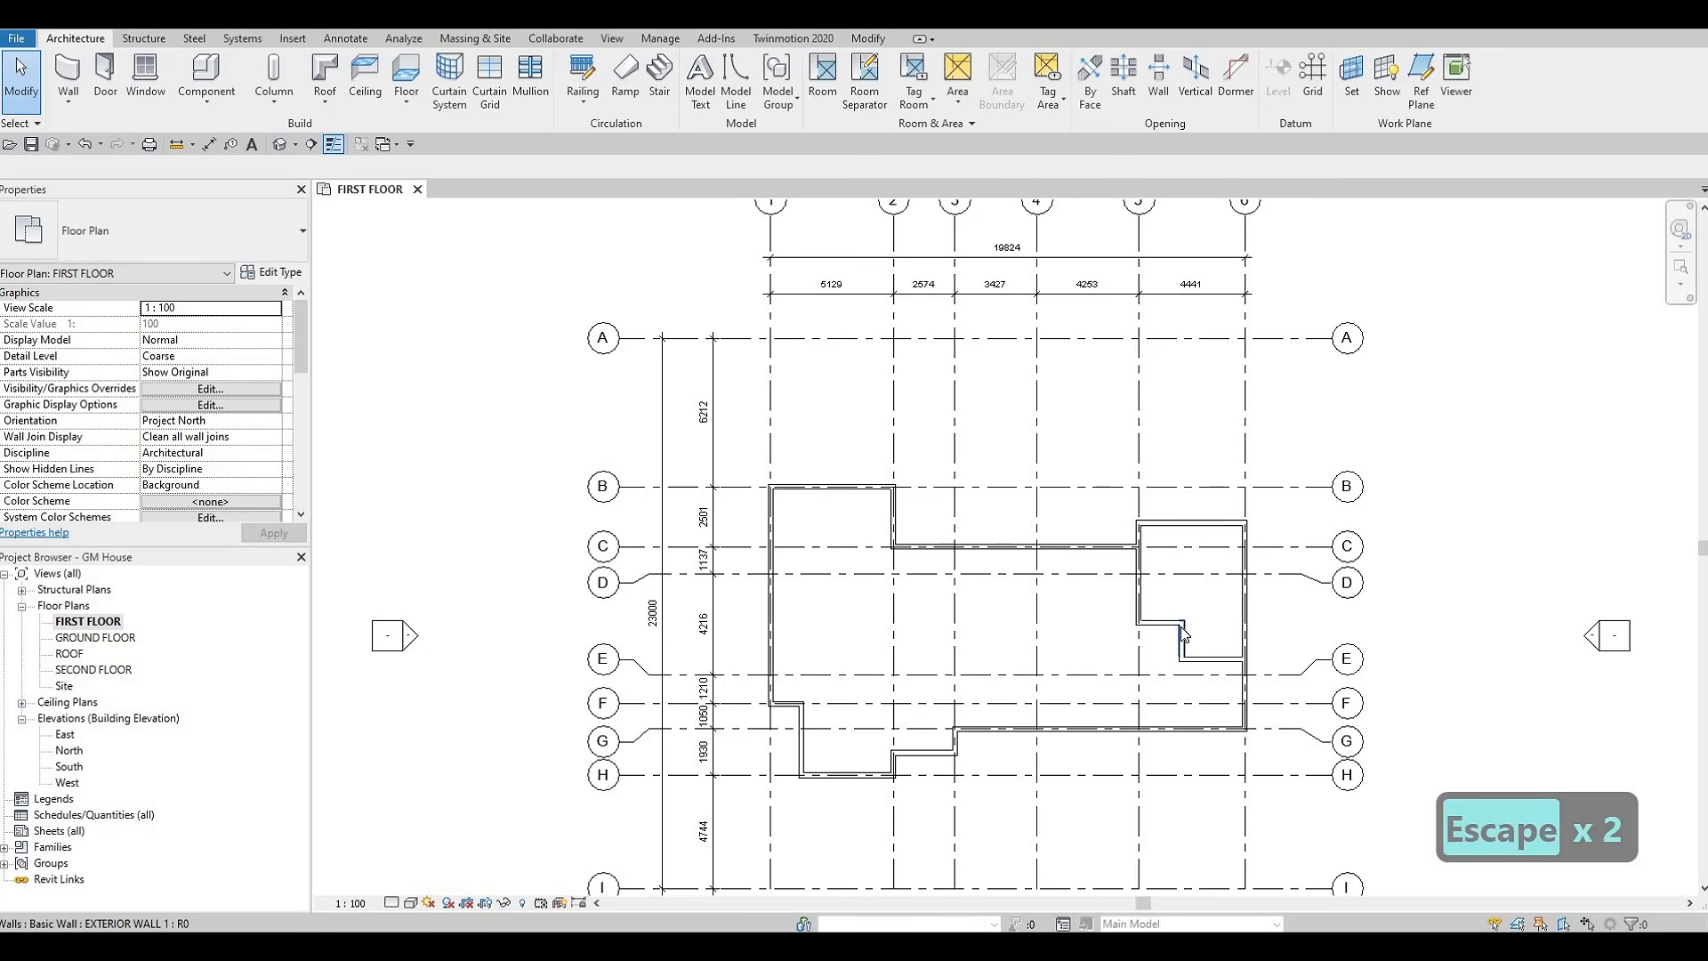
key(Escape)
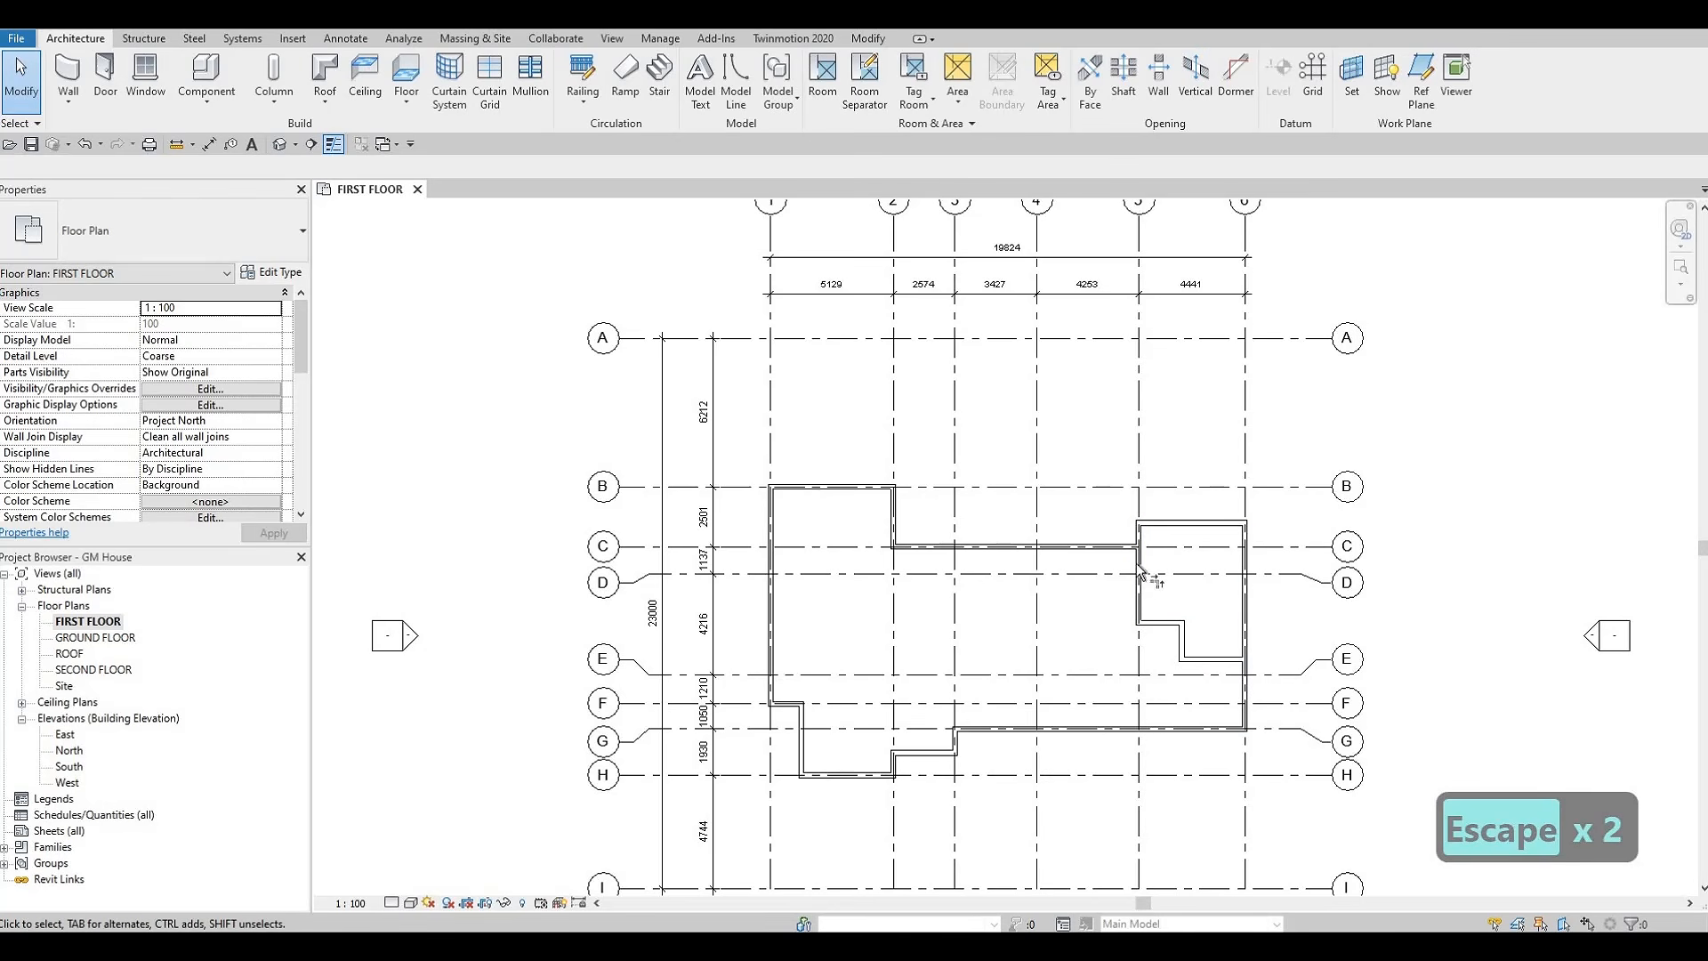
Trim the grid C wall and the grid 5 wall to a corner, removing the grid 5 segment below grid C
key(t)
key(r)
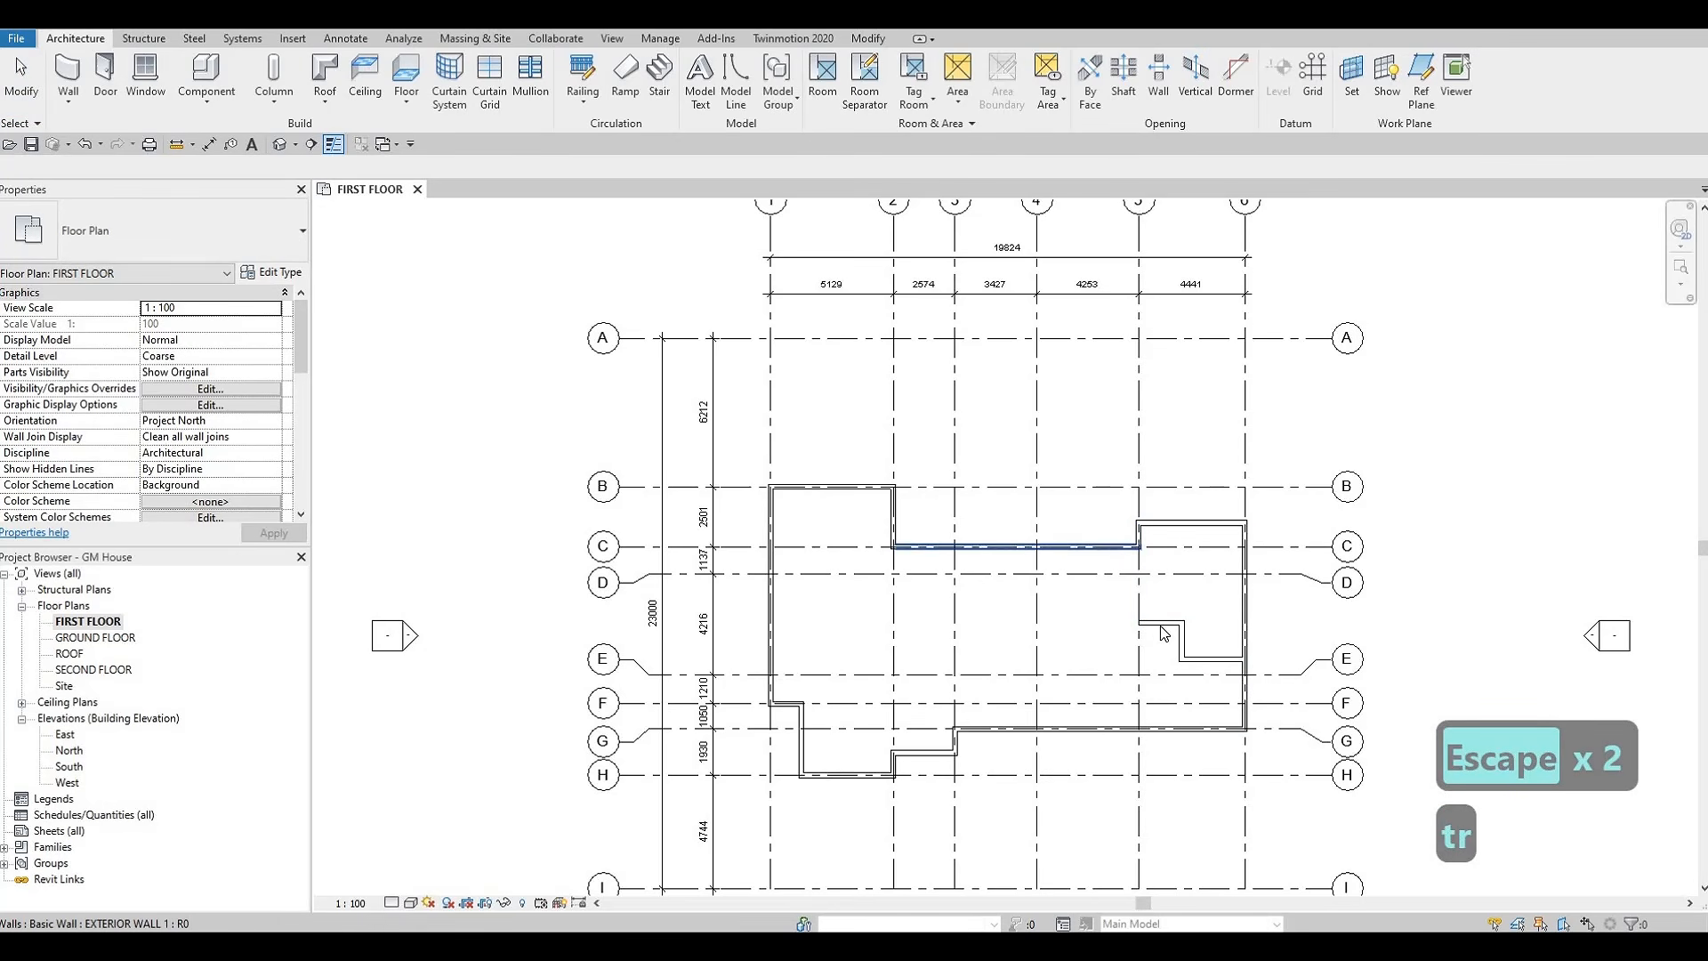
key(Escape)
key(Escape)
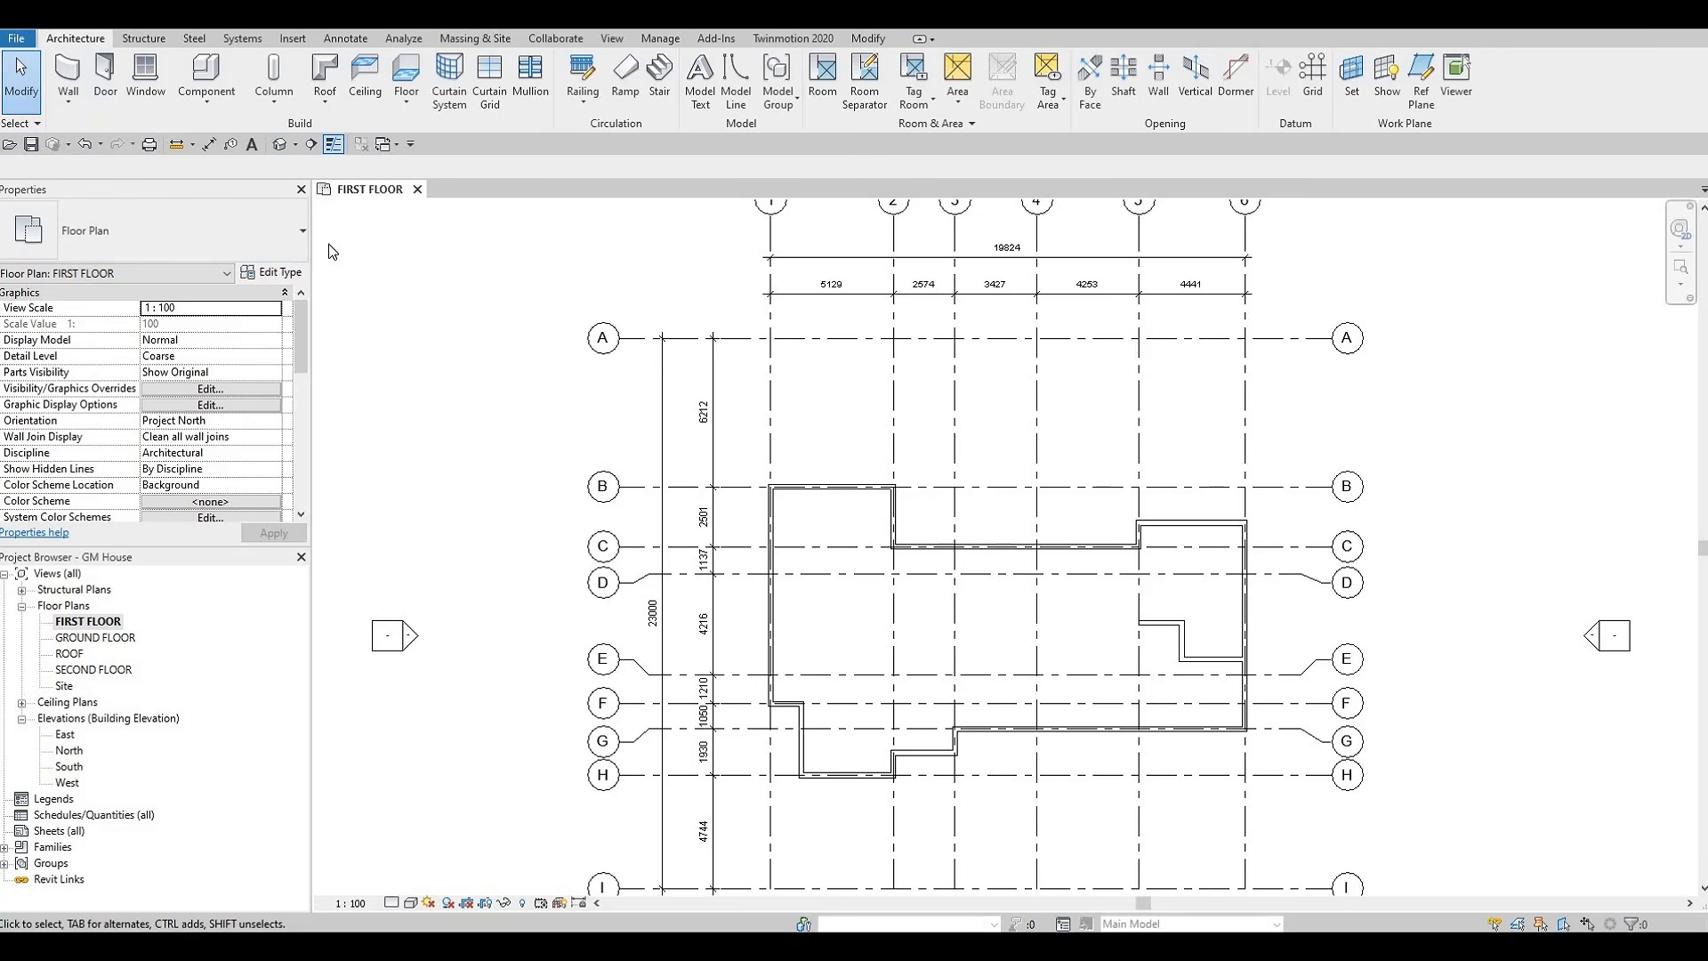
Start a new wall and duplicate the EXTERIOR WALL 1 type as INTERIOR WALL 1
click(63, 78)
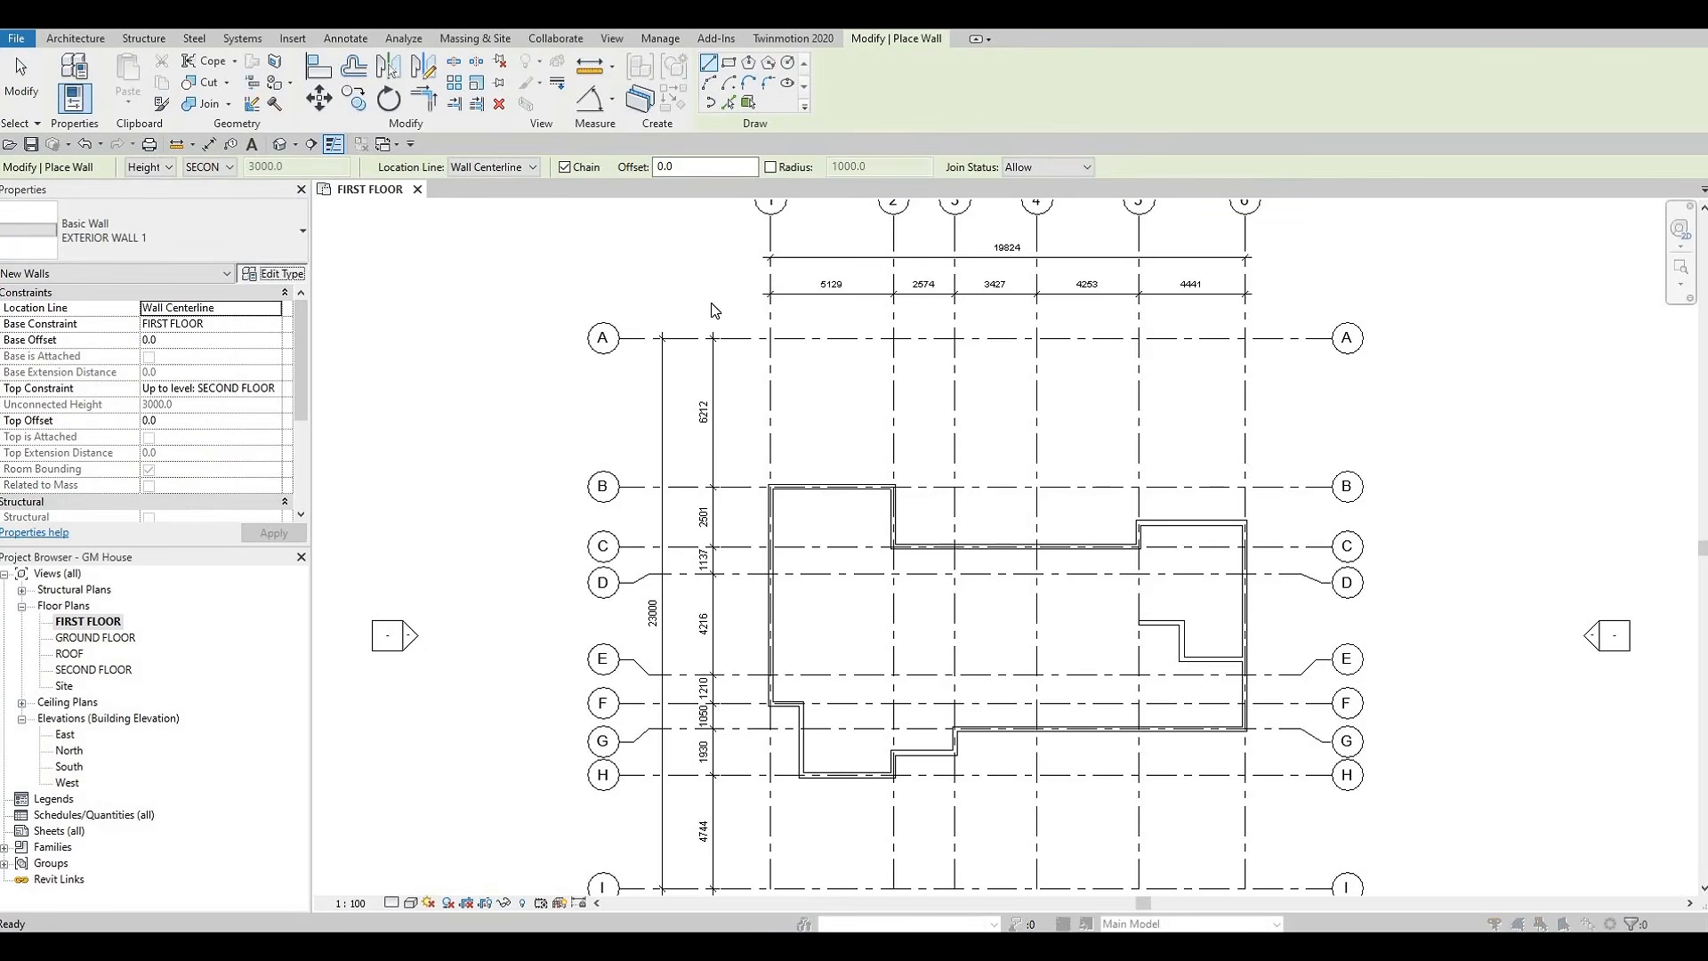
click(273, 273)
click(1345, 204)
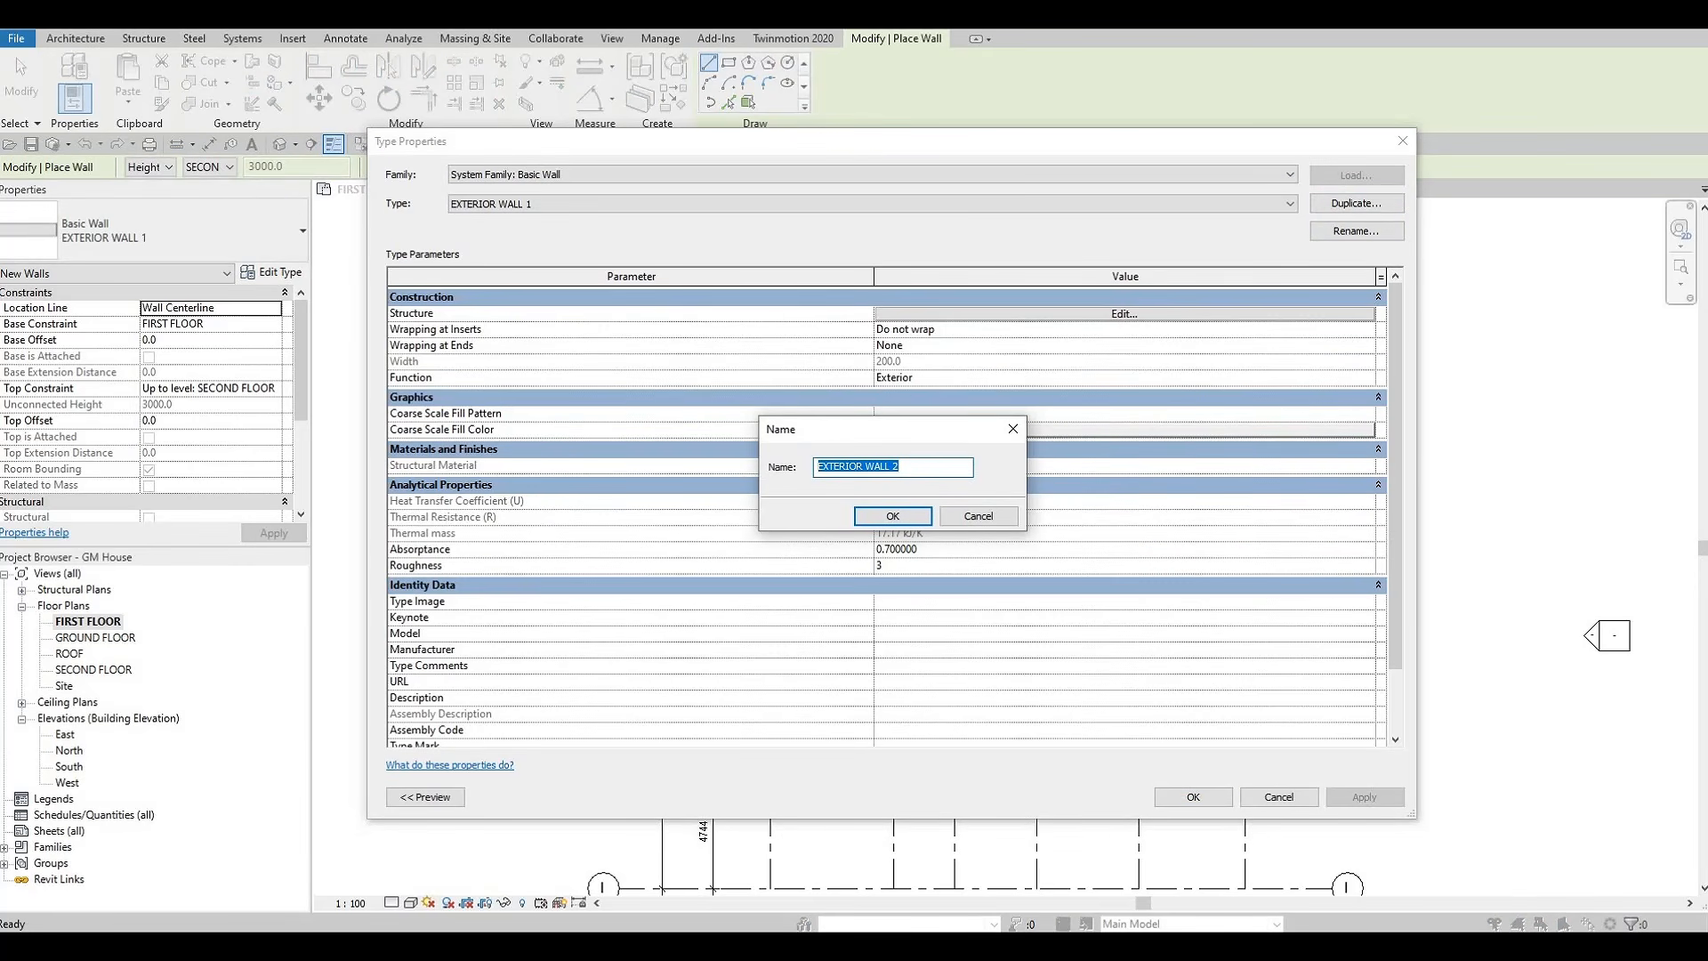
text(INTERI)
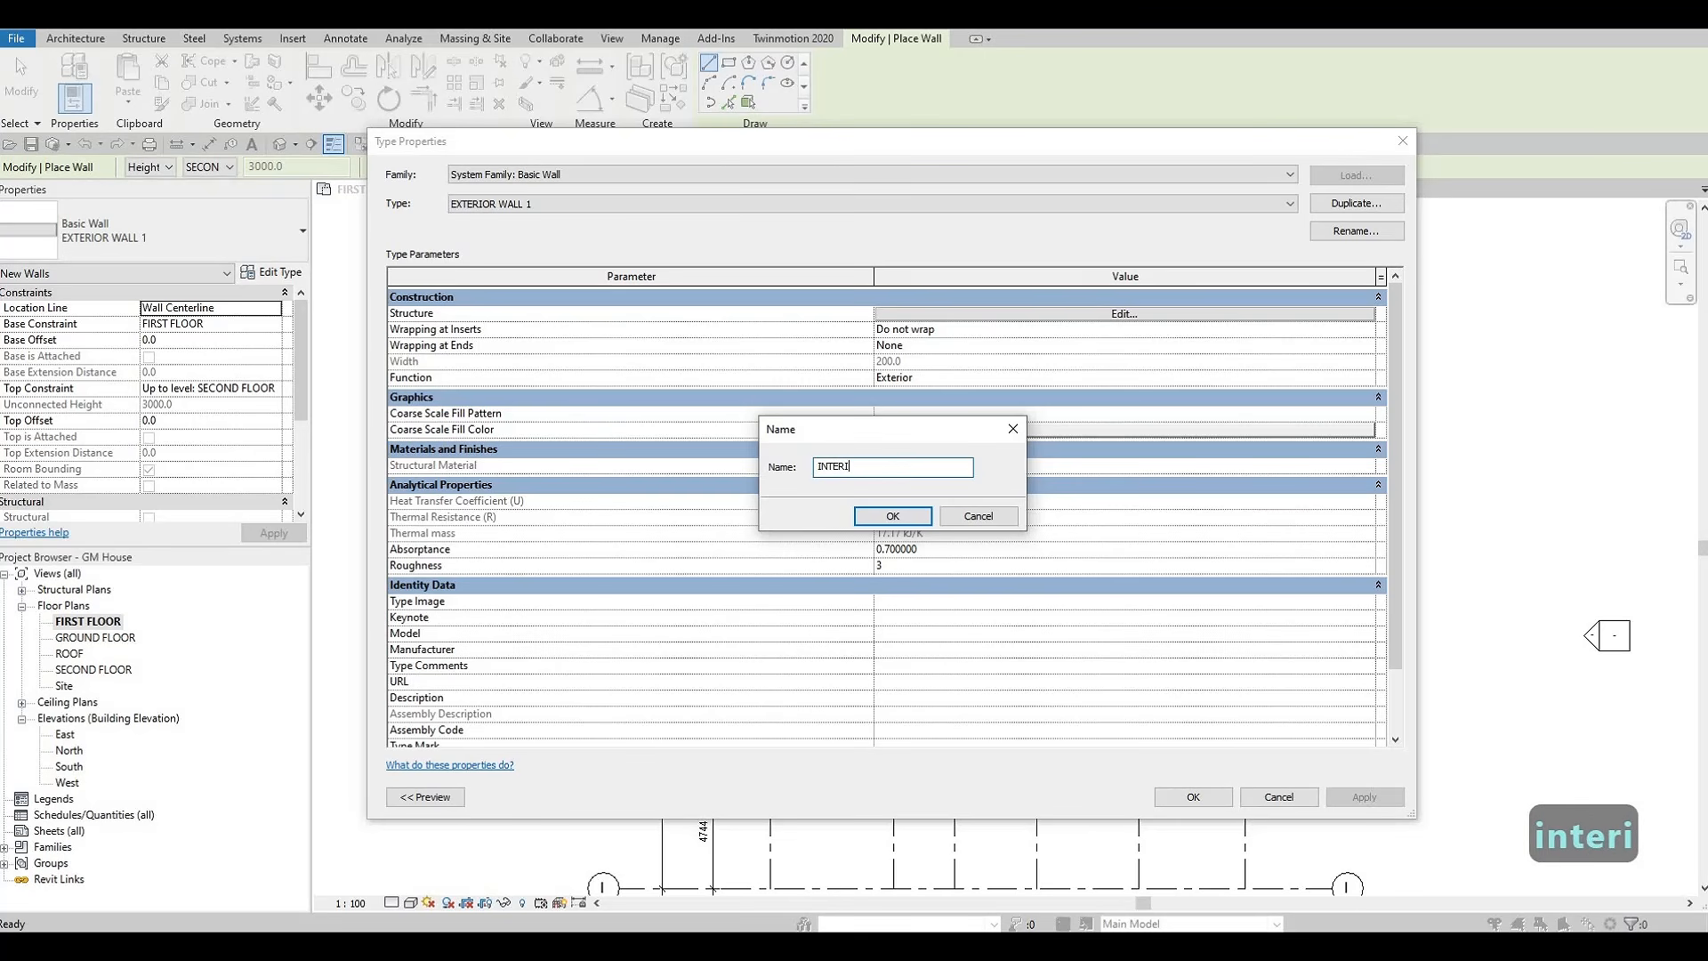
text(OR WALL )
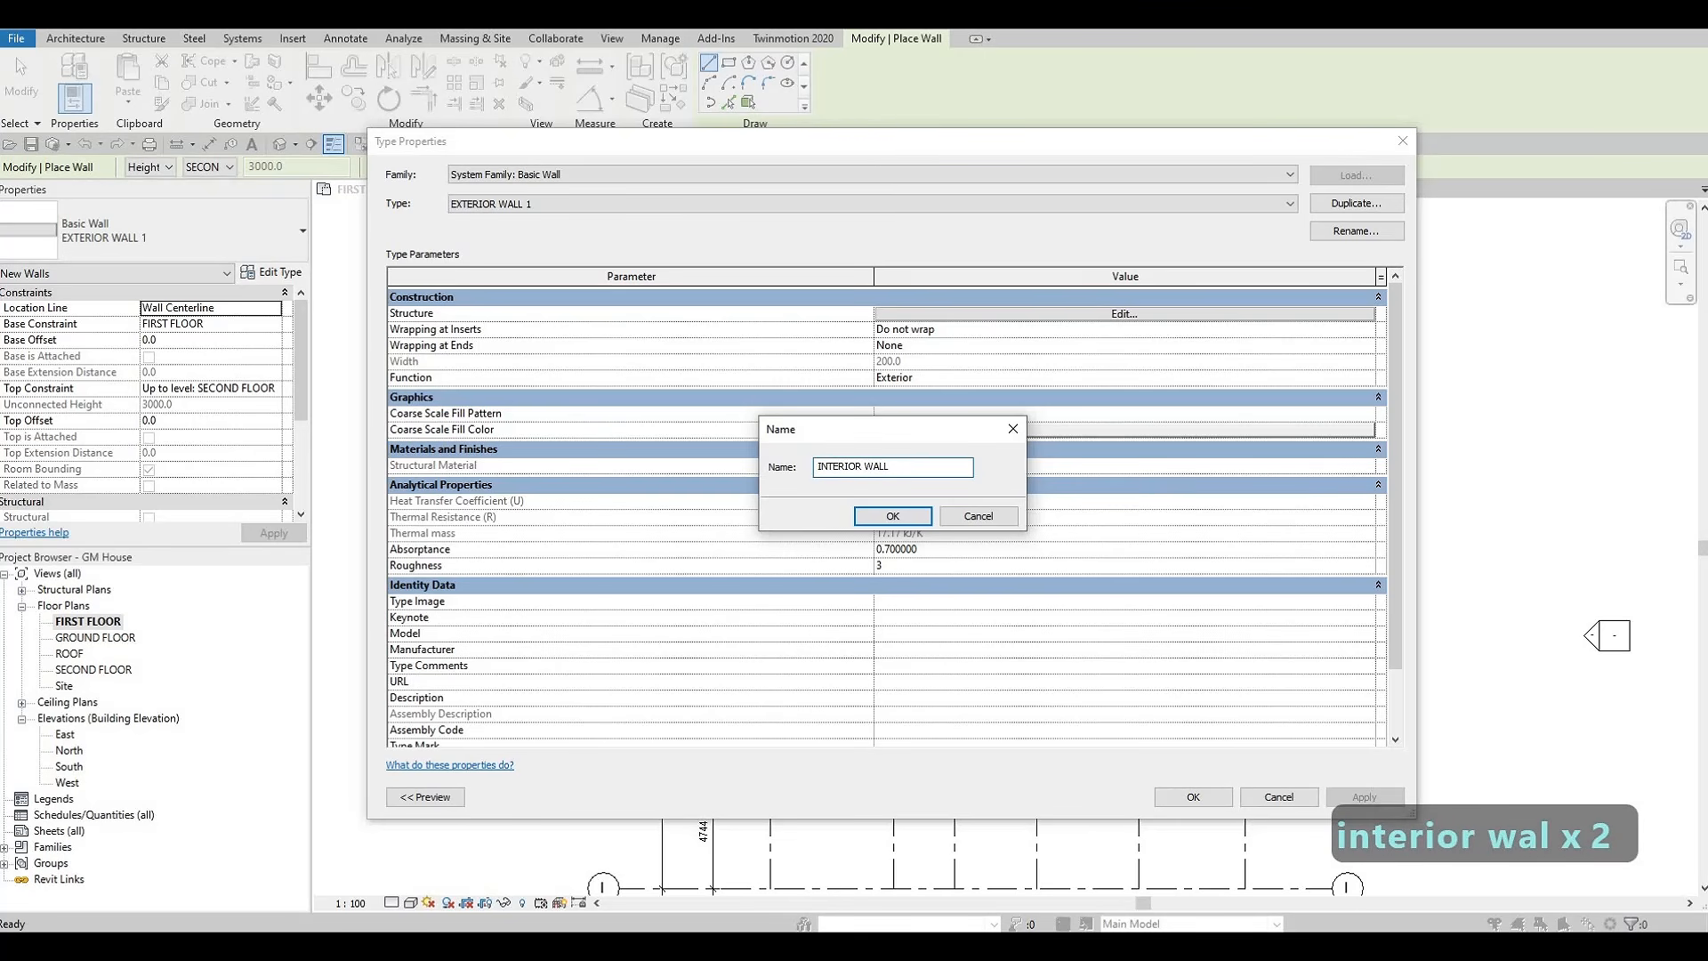
text(1)
click(889, 516)
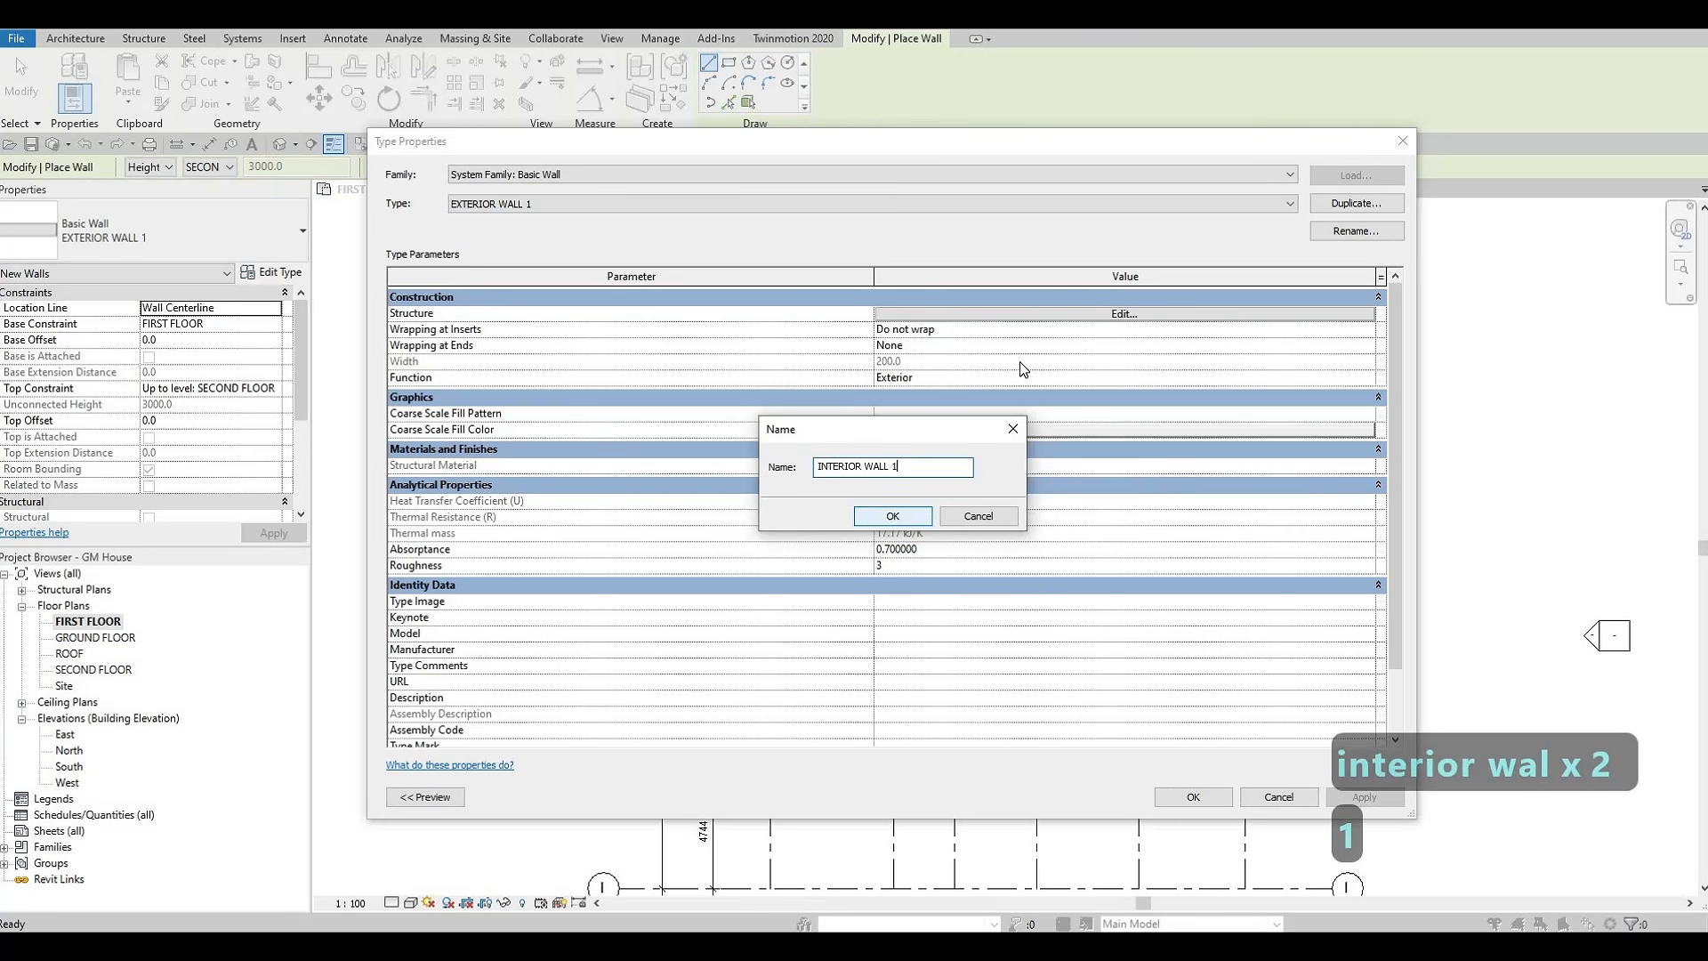
Set the structure layer material of INTERIOR WALL 1 to Gypsum Wall Board (1) and apply the type changes
click(1080, 314)
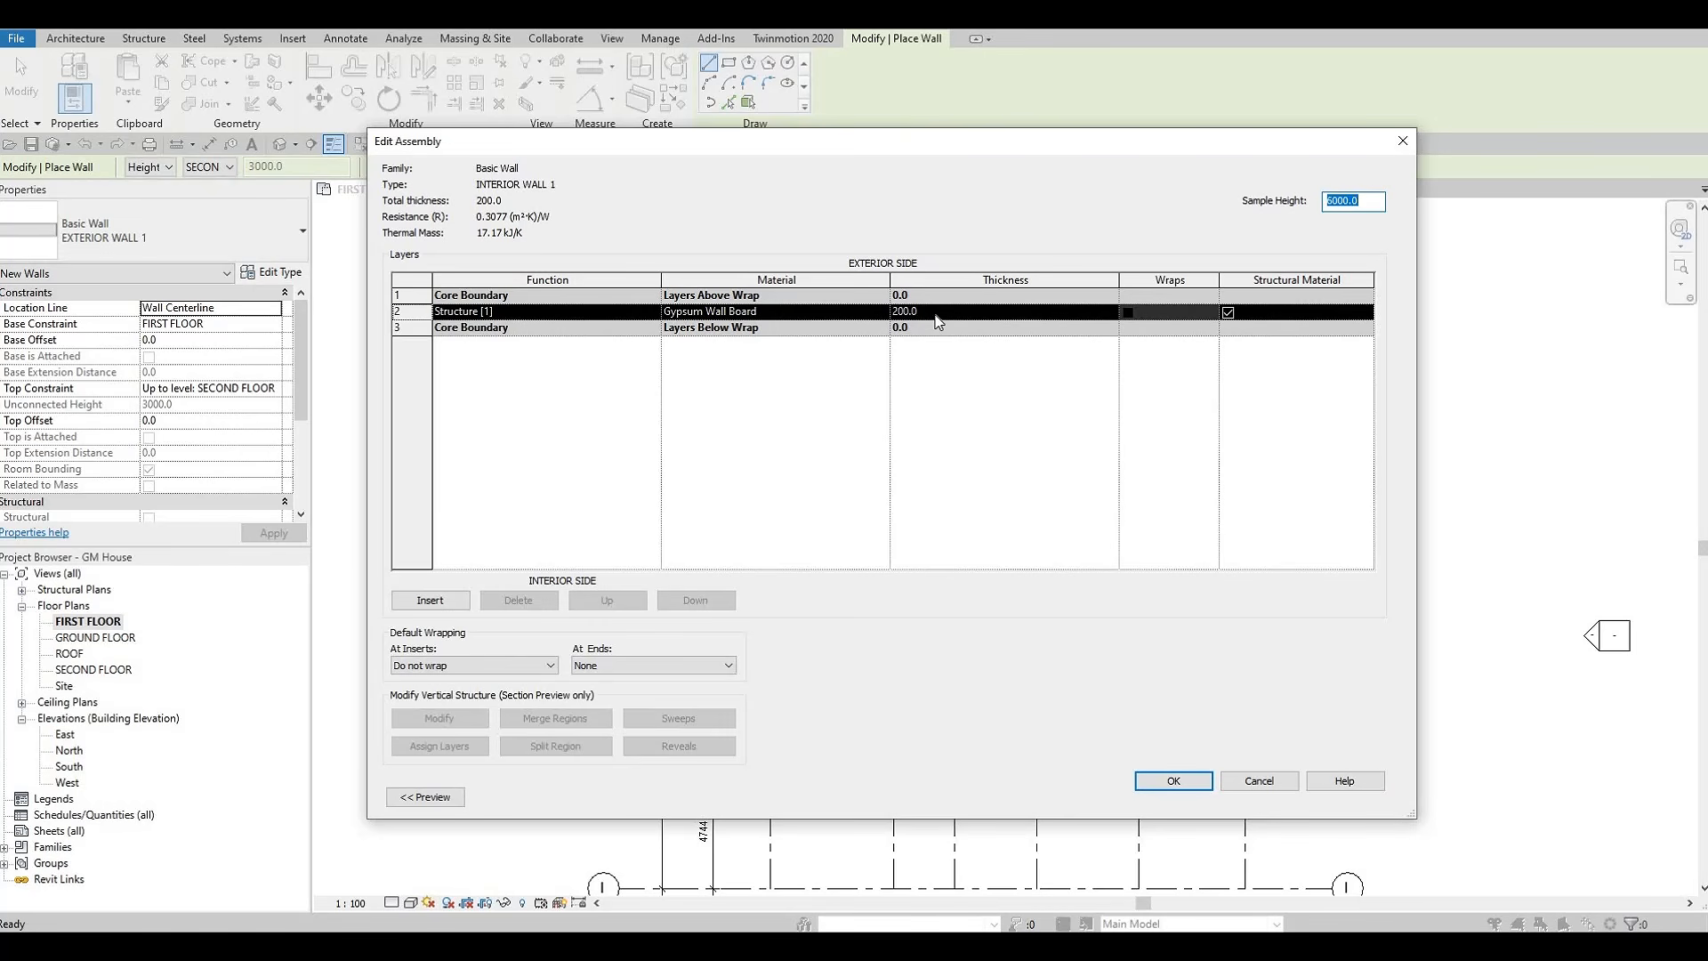
click(876, 312)
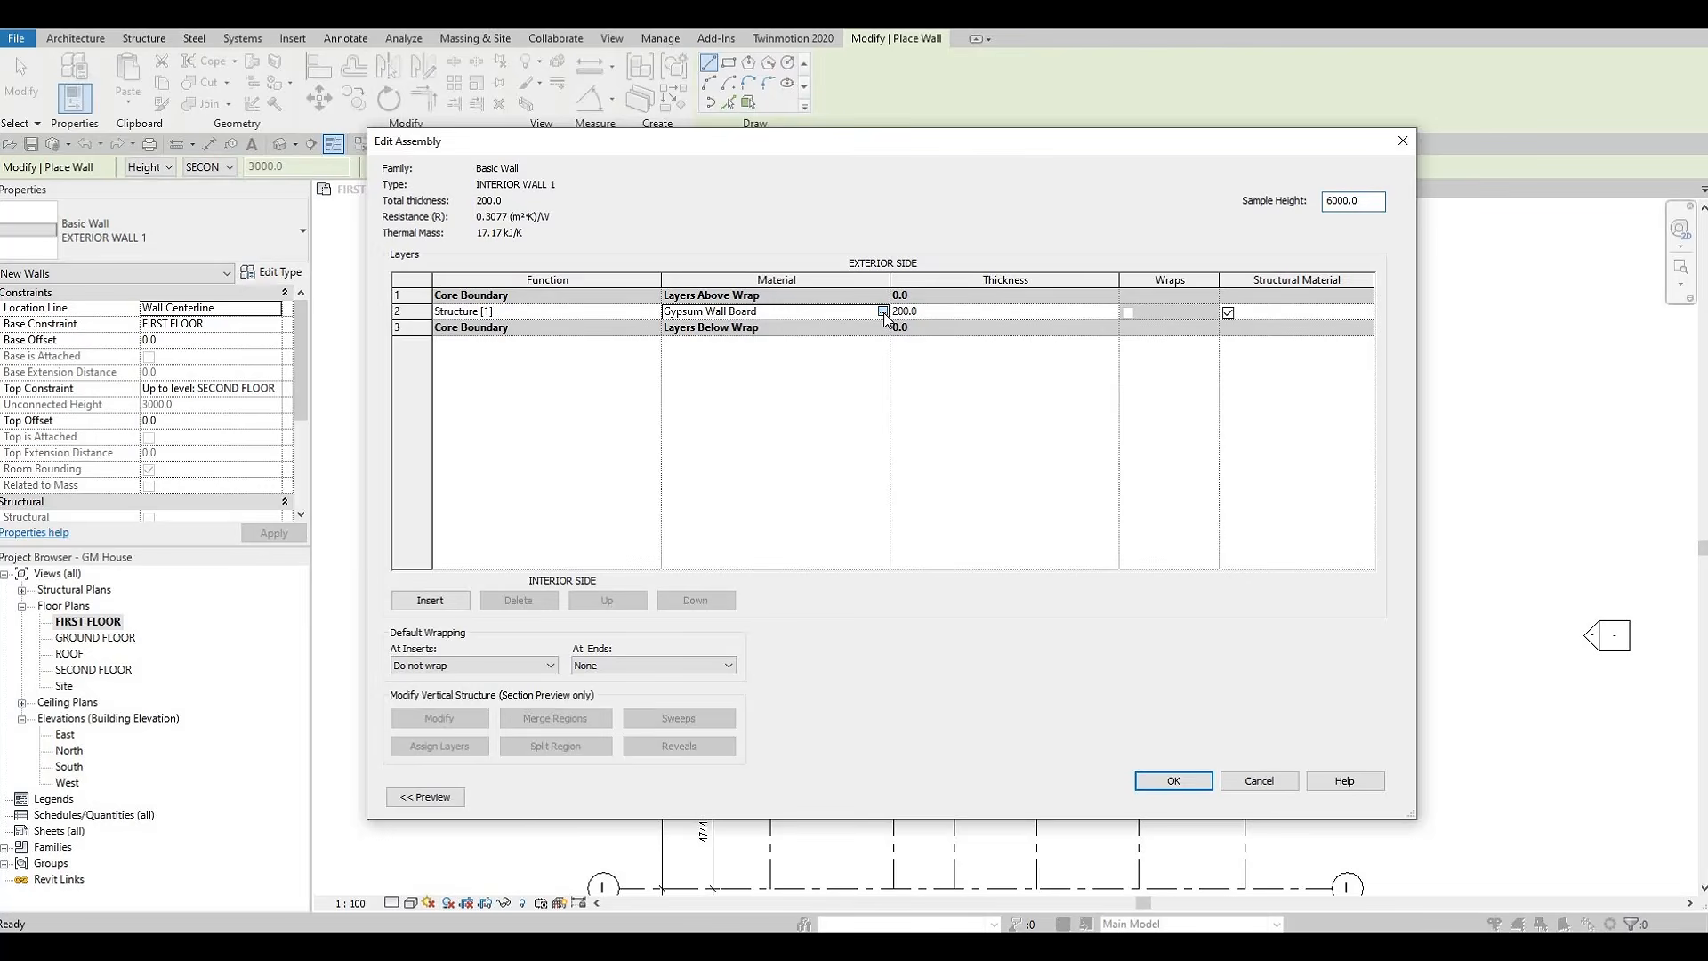
click(881, 312)
click(598, 399)
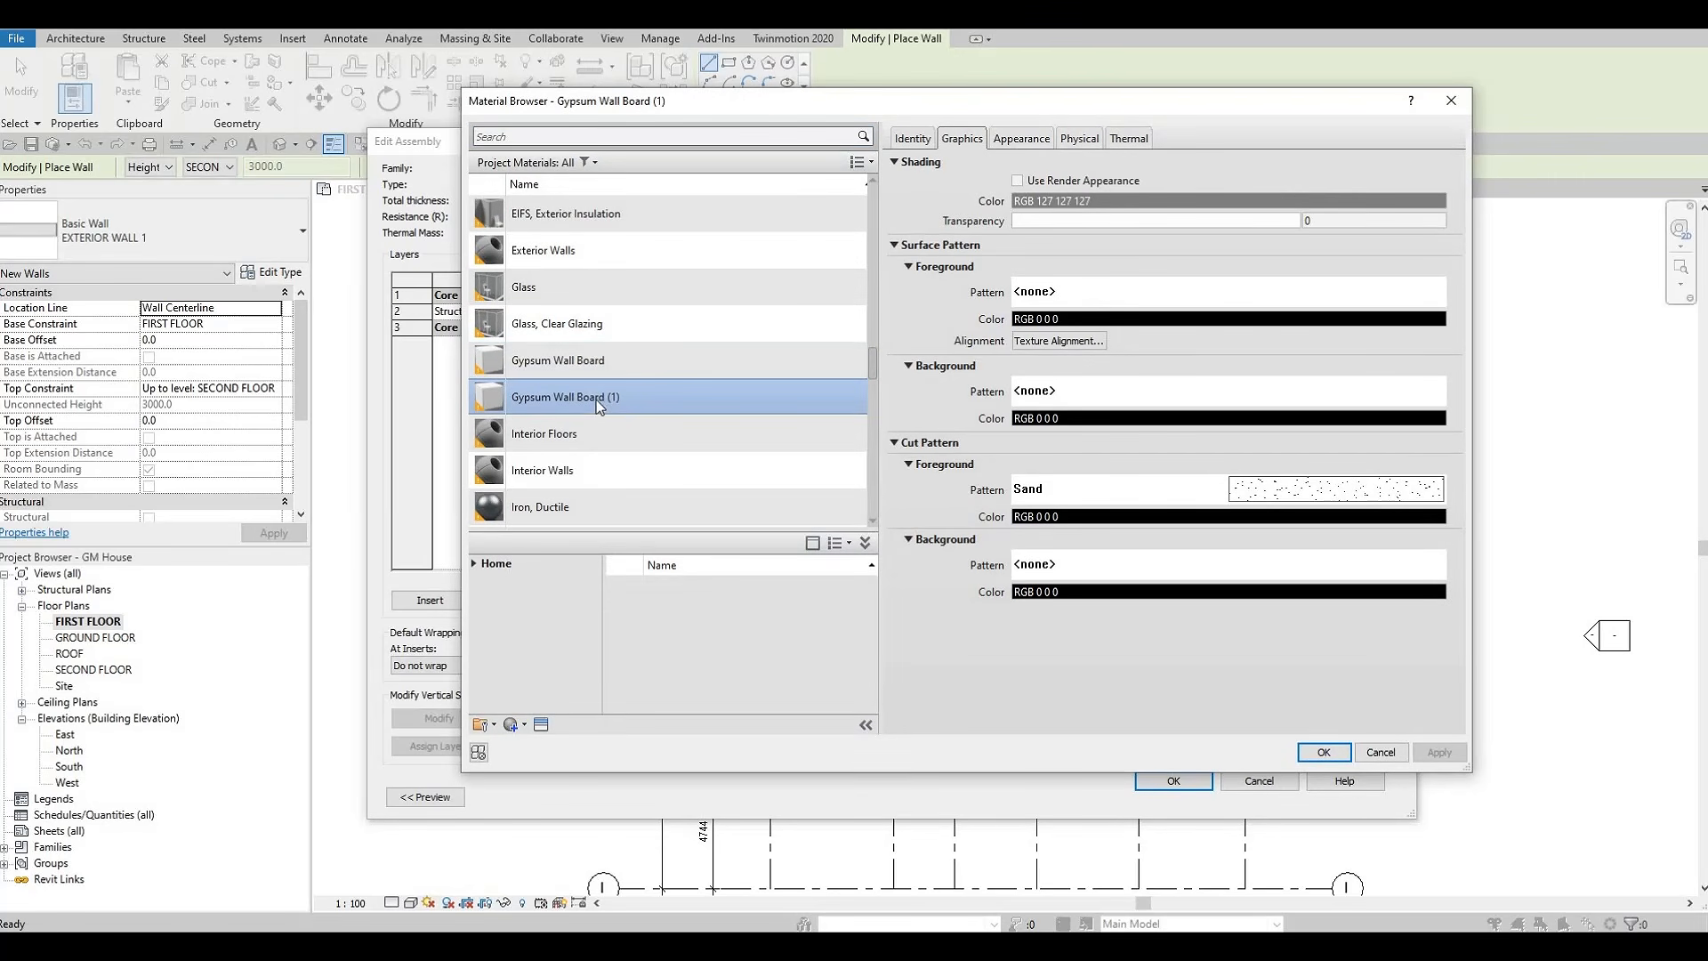
click(1325, 753)
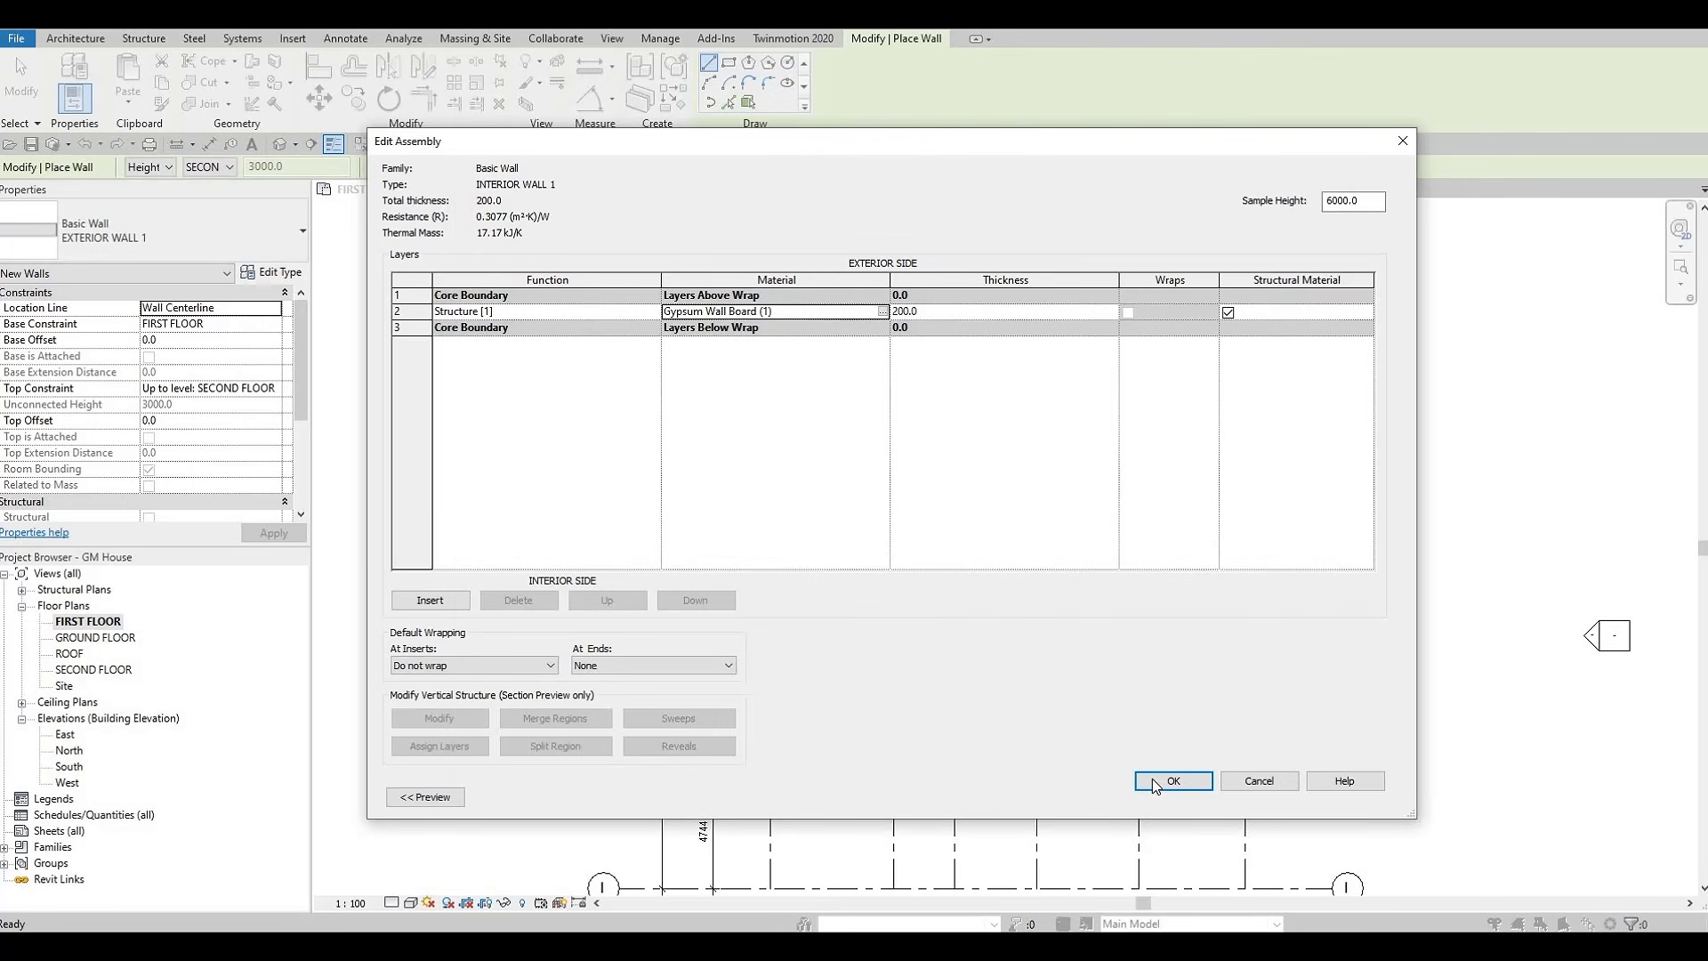
click(1154, 781)
key(Return)
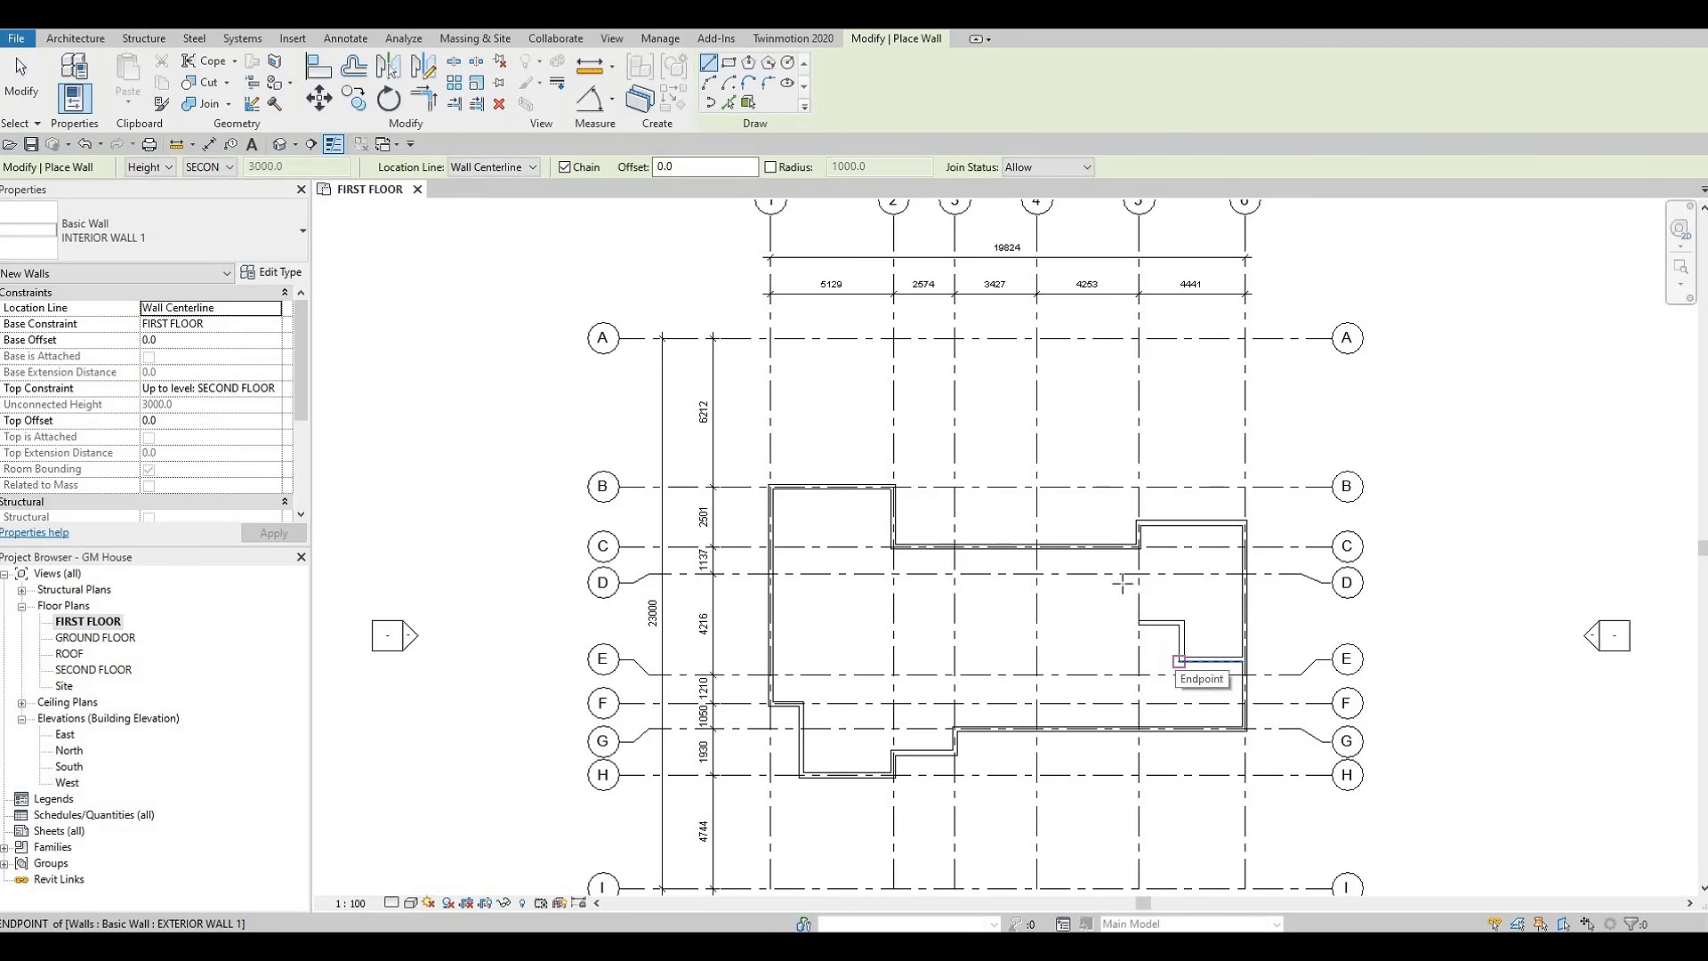
Draw an INTERIOR WALL 1 wall down grid 5 from grid C to the end of the short horizontal wall
scroll(1144, 565, up, 4)
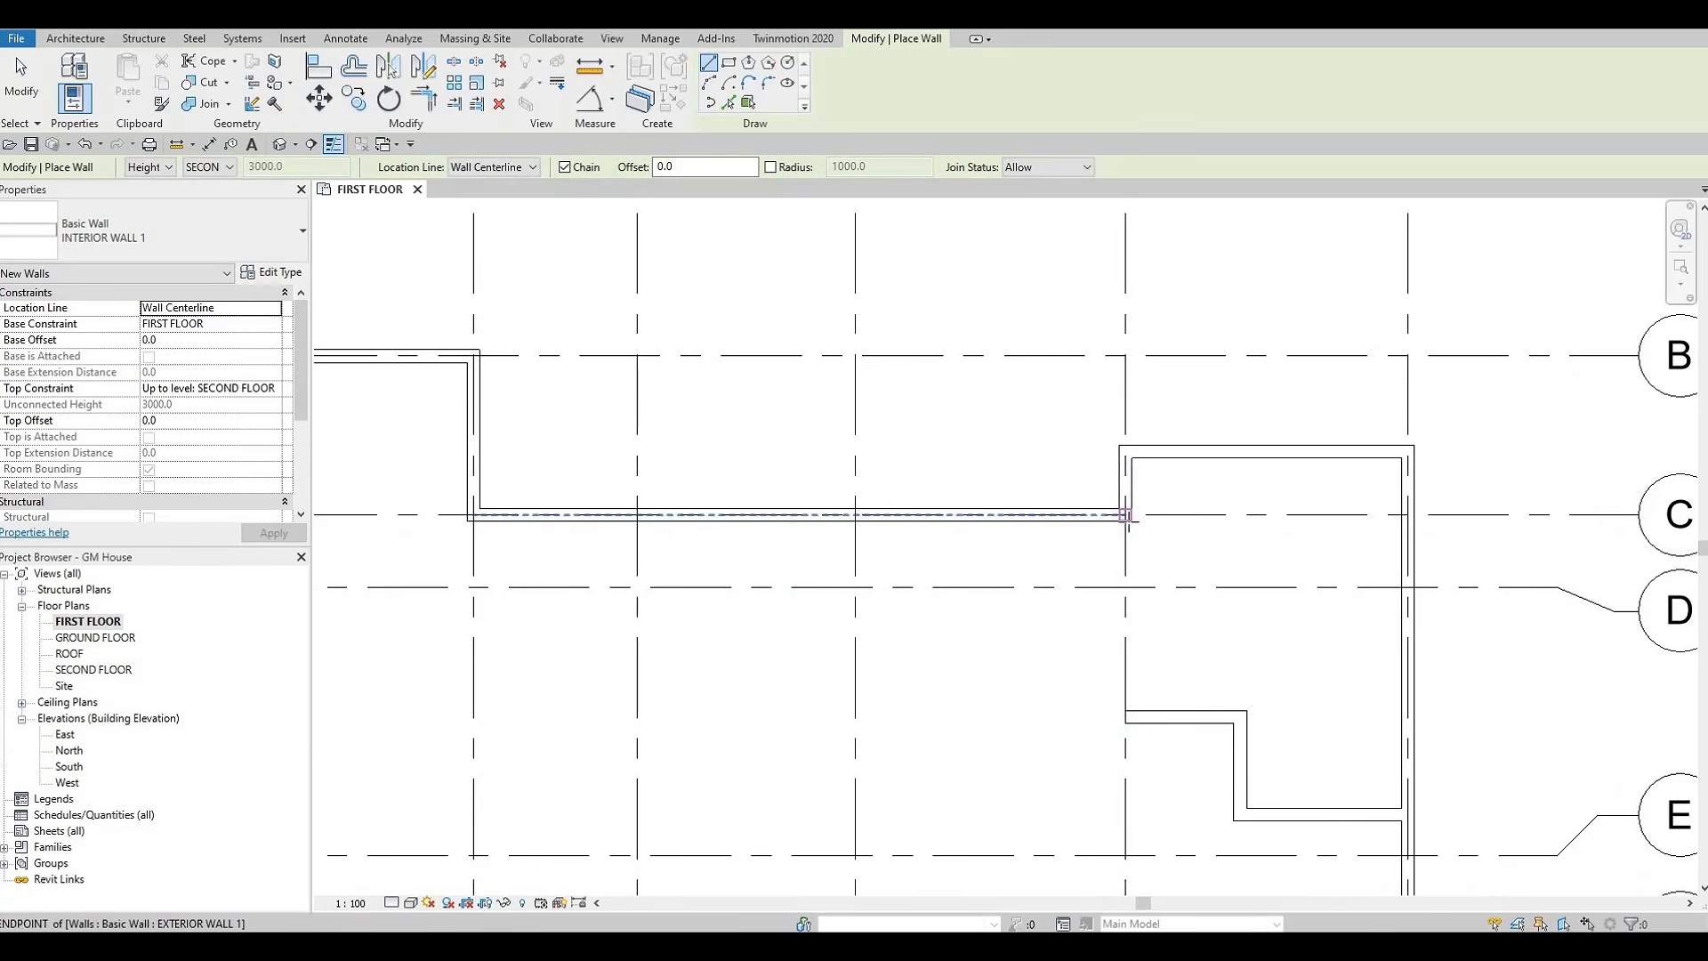
click(1141, 558)
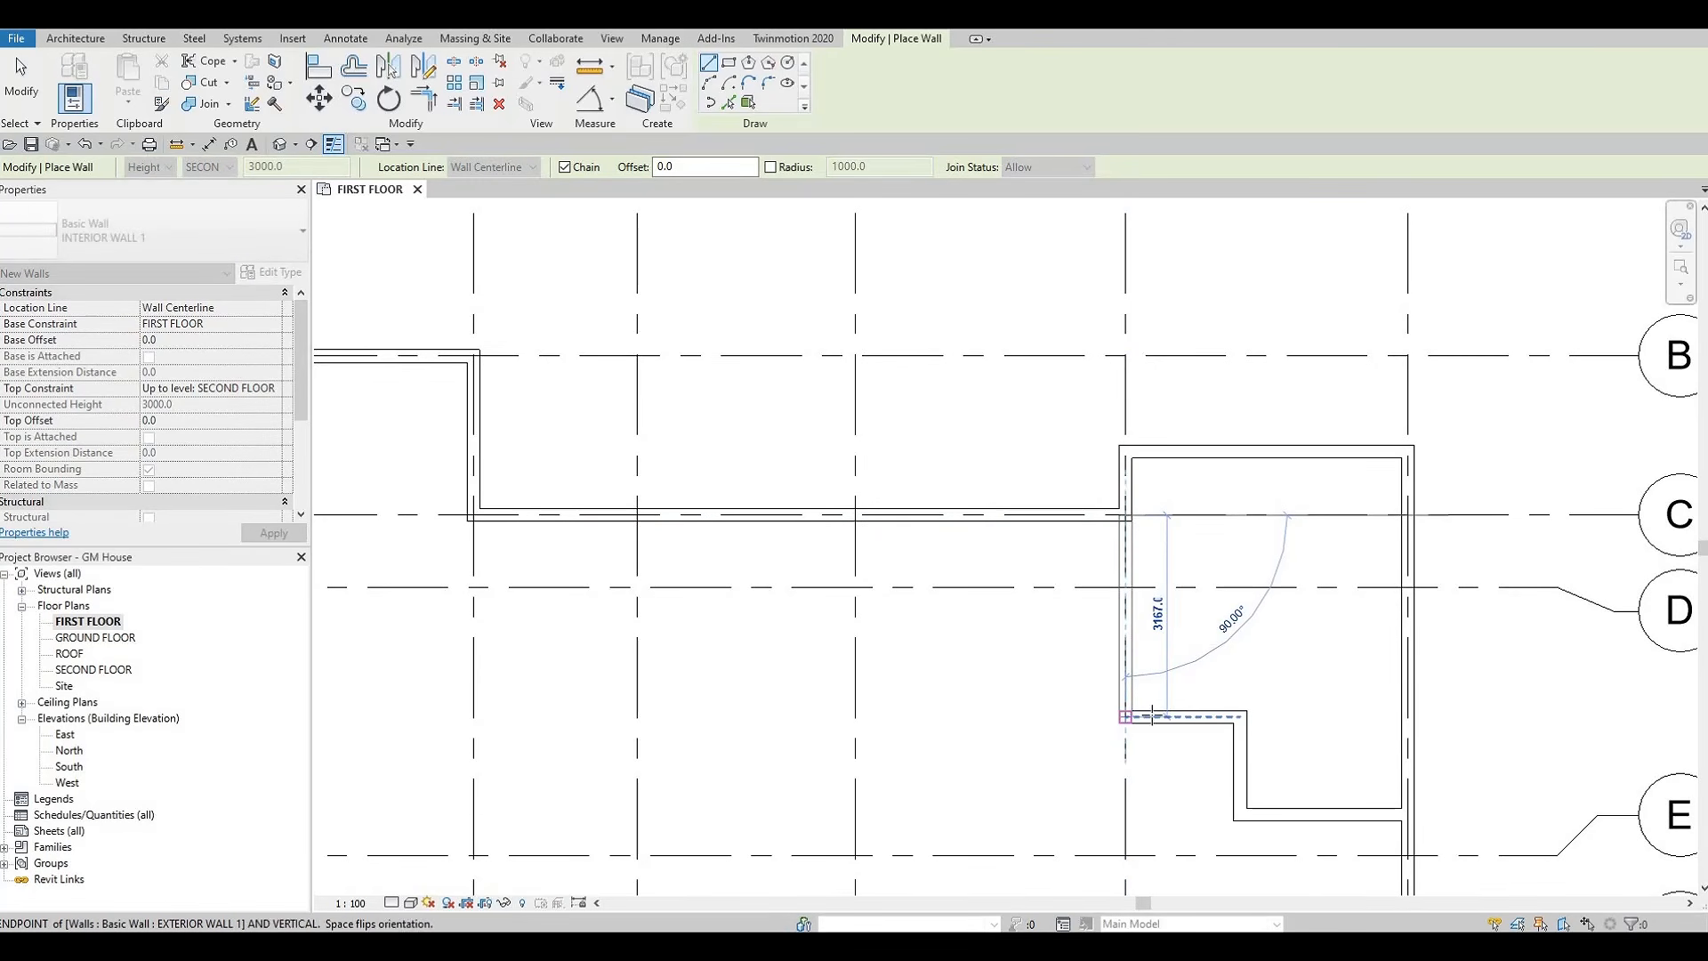
click(1124, 716)
key(Escape)
key(Escape)
Change the three stepped walls between grids 5 and 6 above grid E to the INTERIOR WALL 1 type
click(1196, 719)
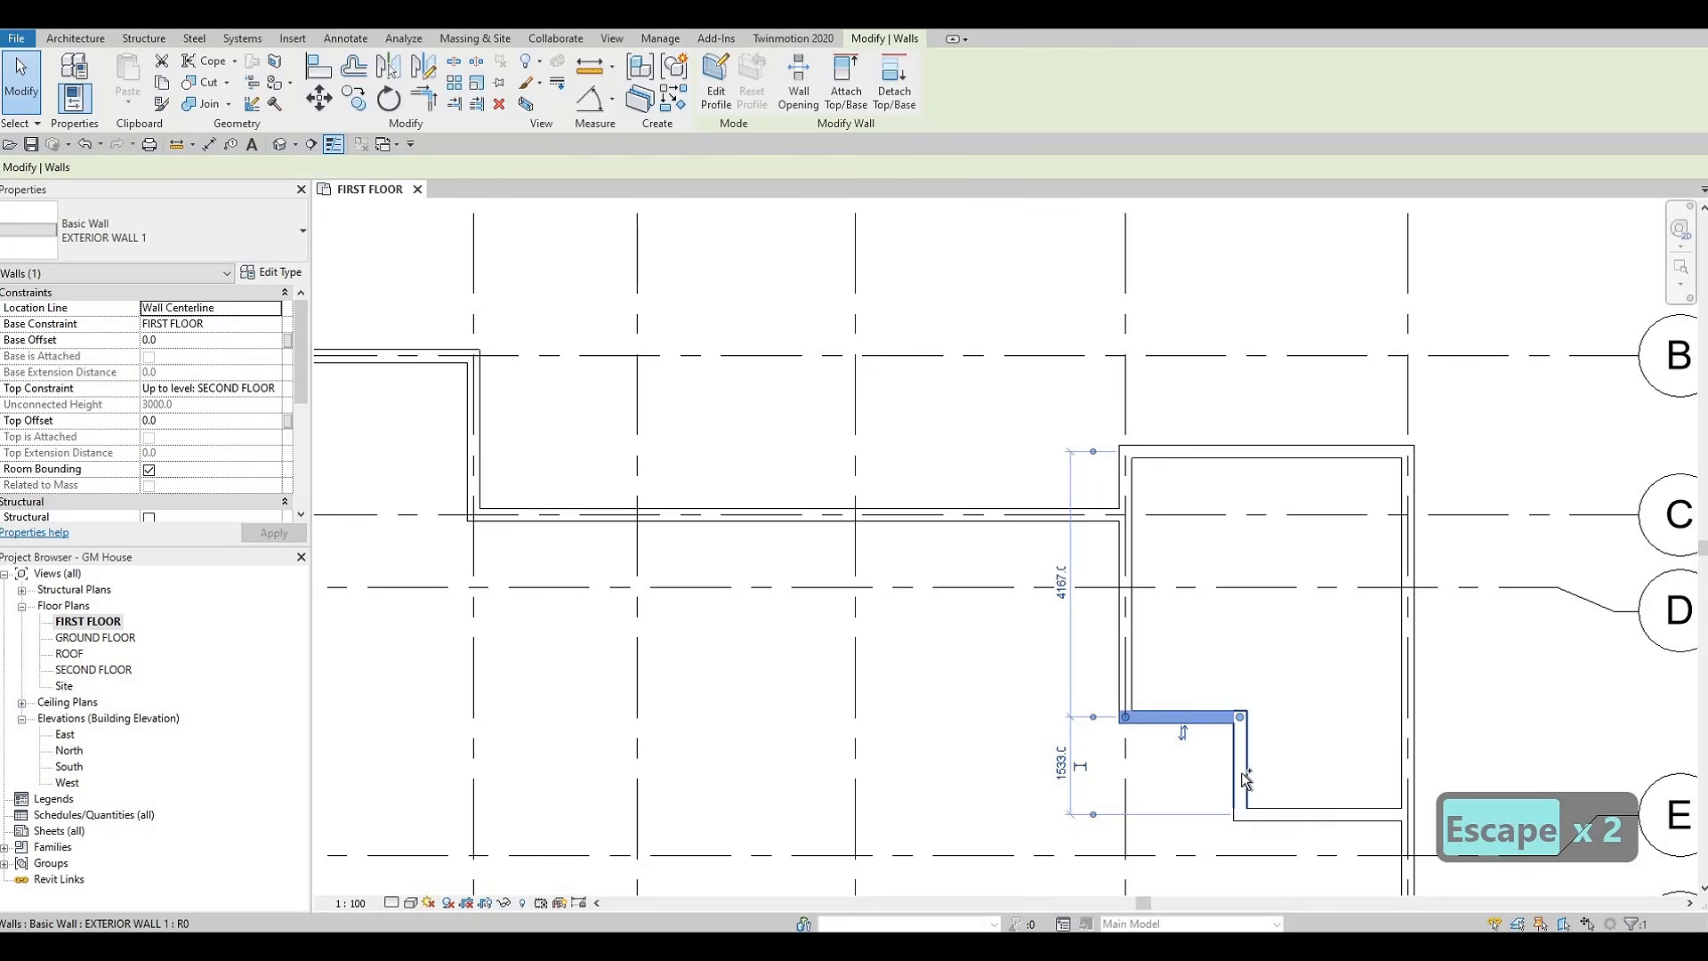
ctrl+click(1243, 783)
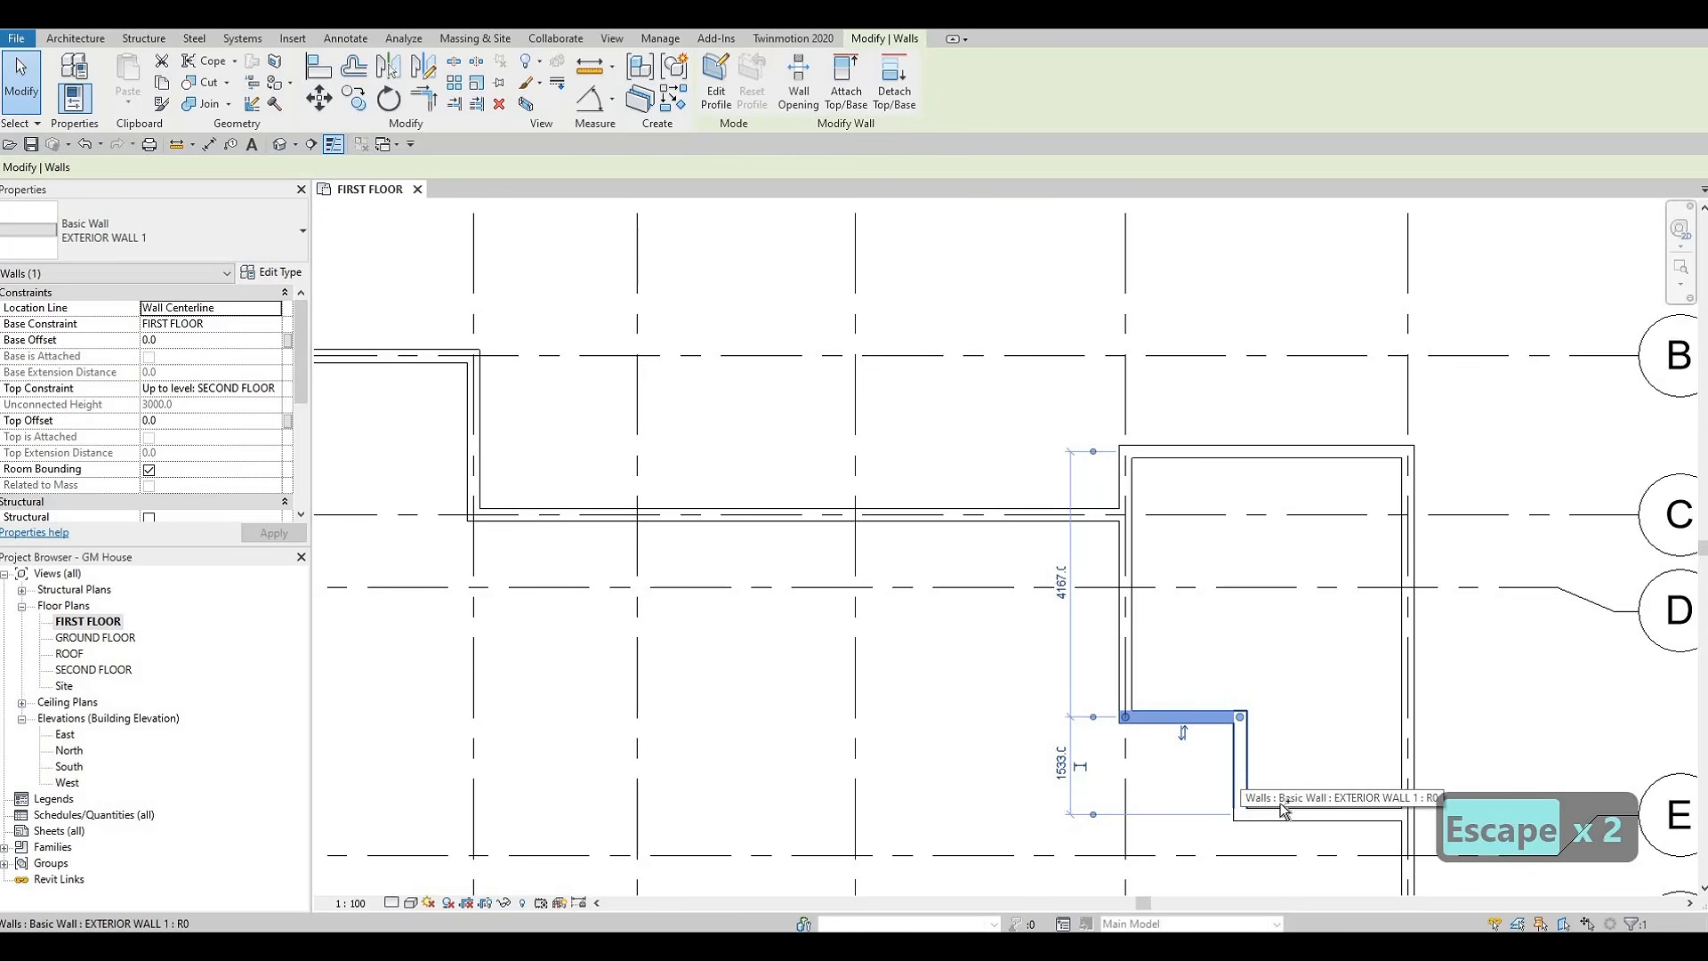
ctrl+click(1285, 814)
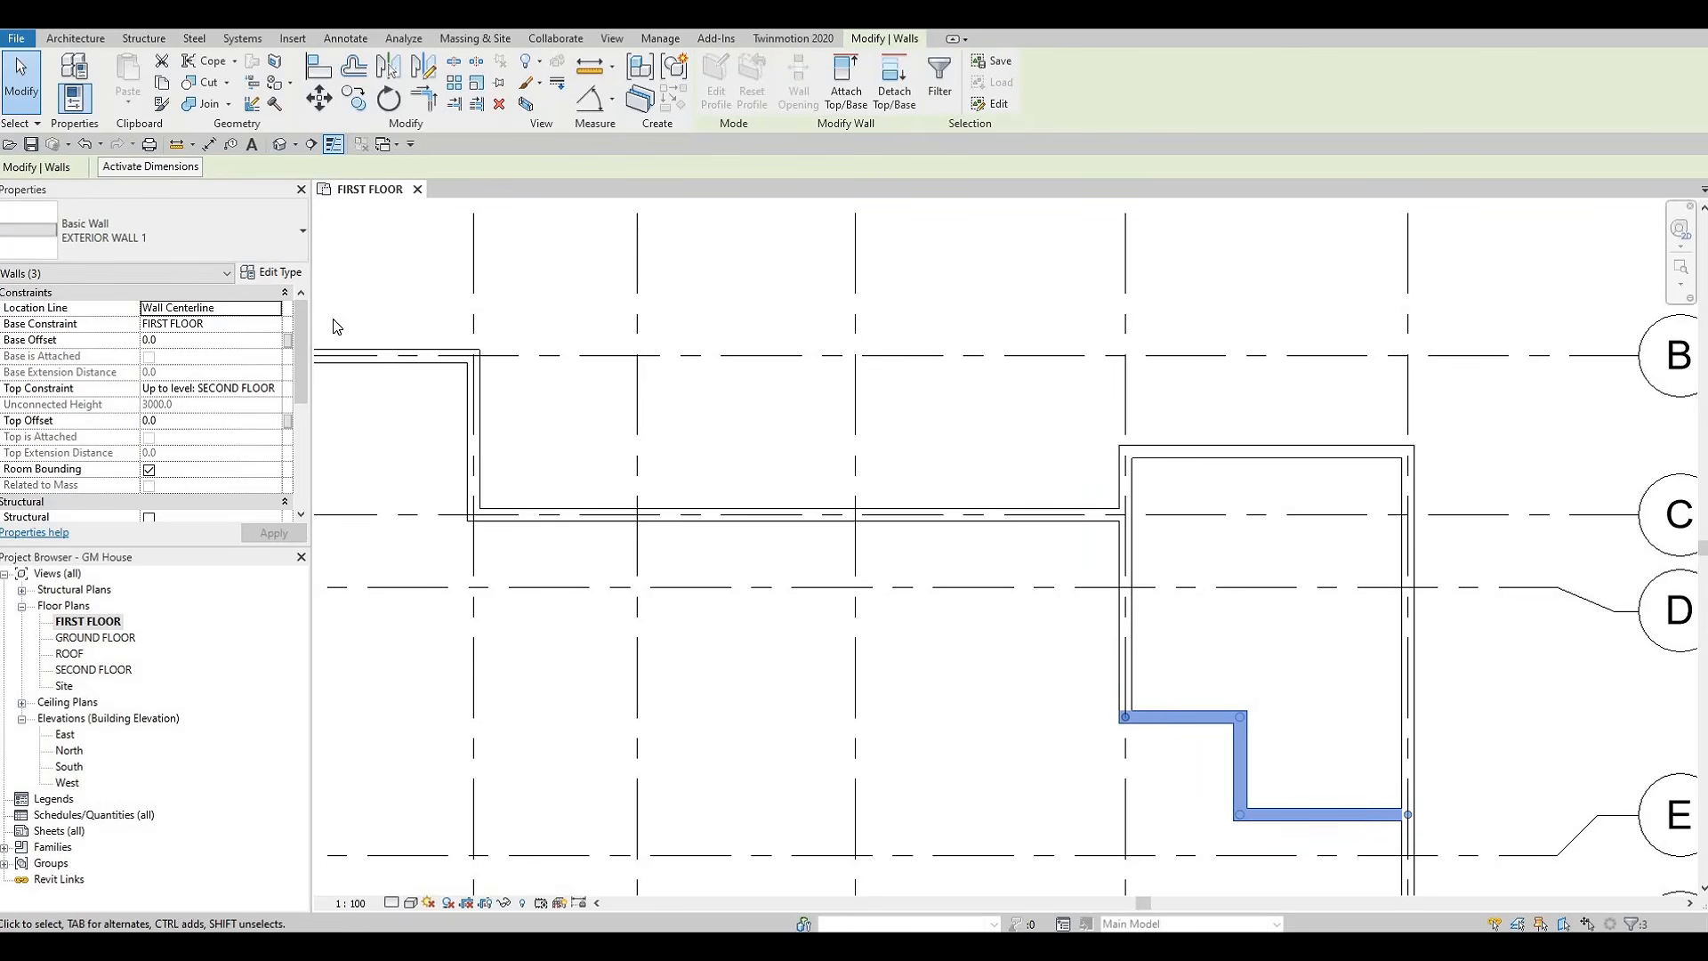
click(242, 238)
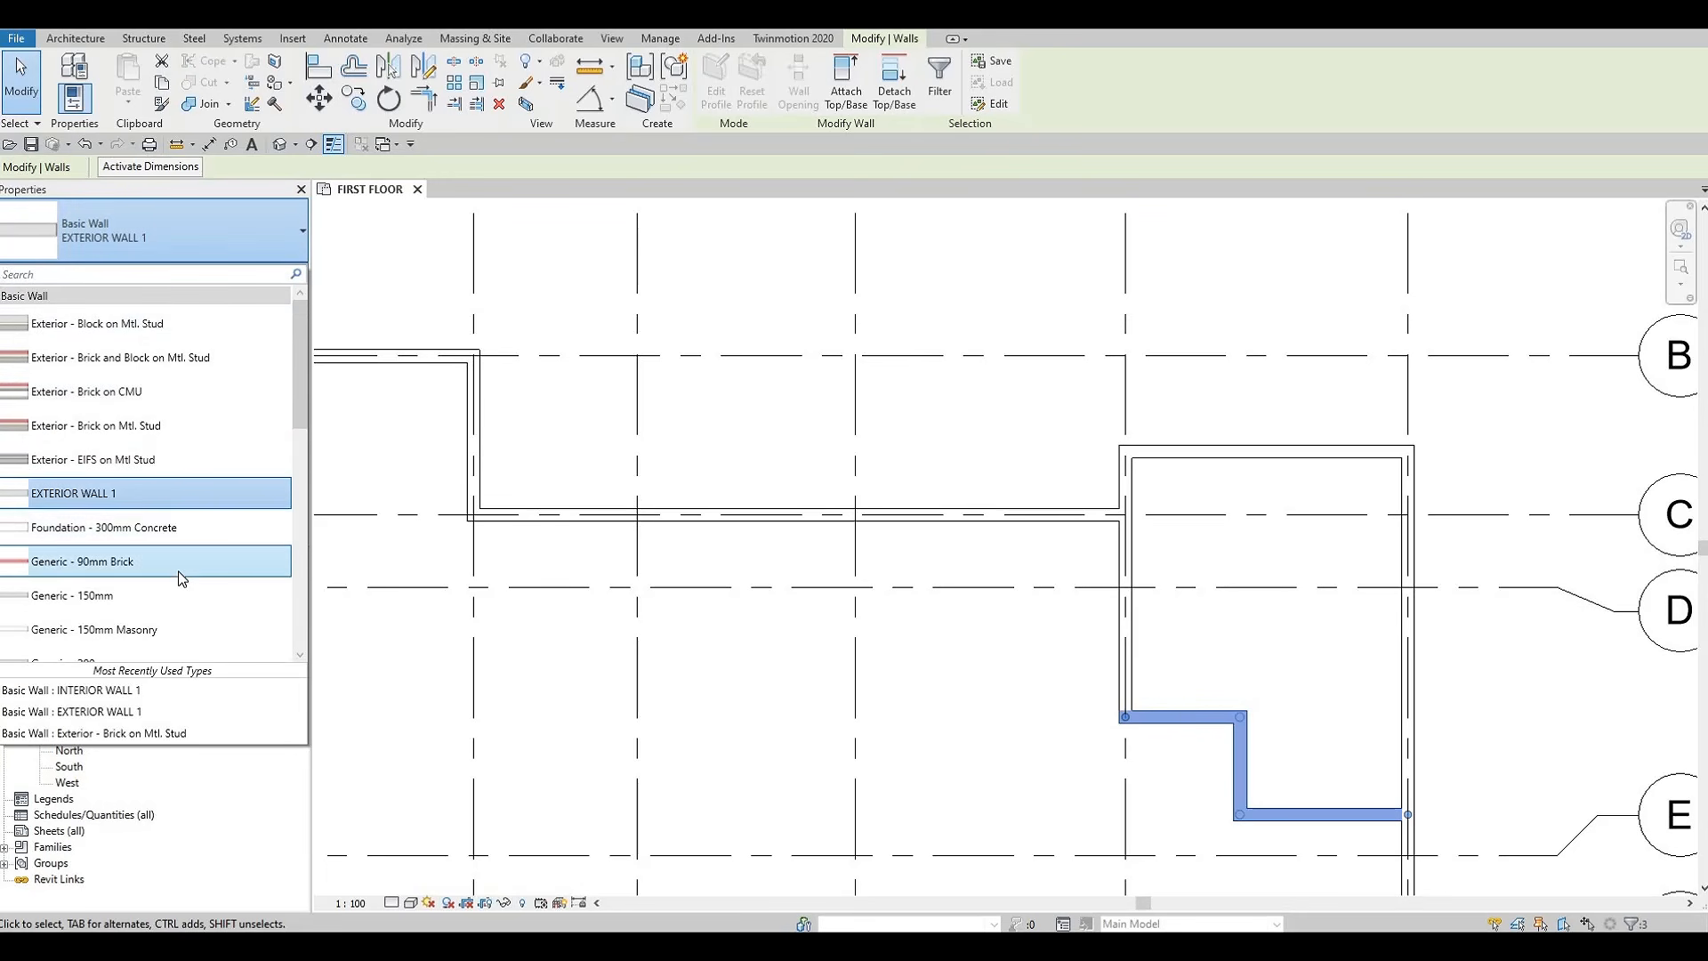
scroll(183, 579, down, 1)
scroll(182, 579, up, 1)
scroll(183, 579, down, 10)
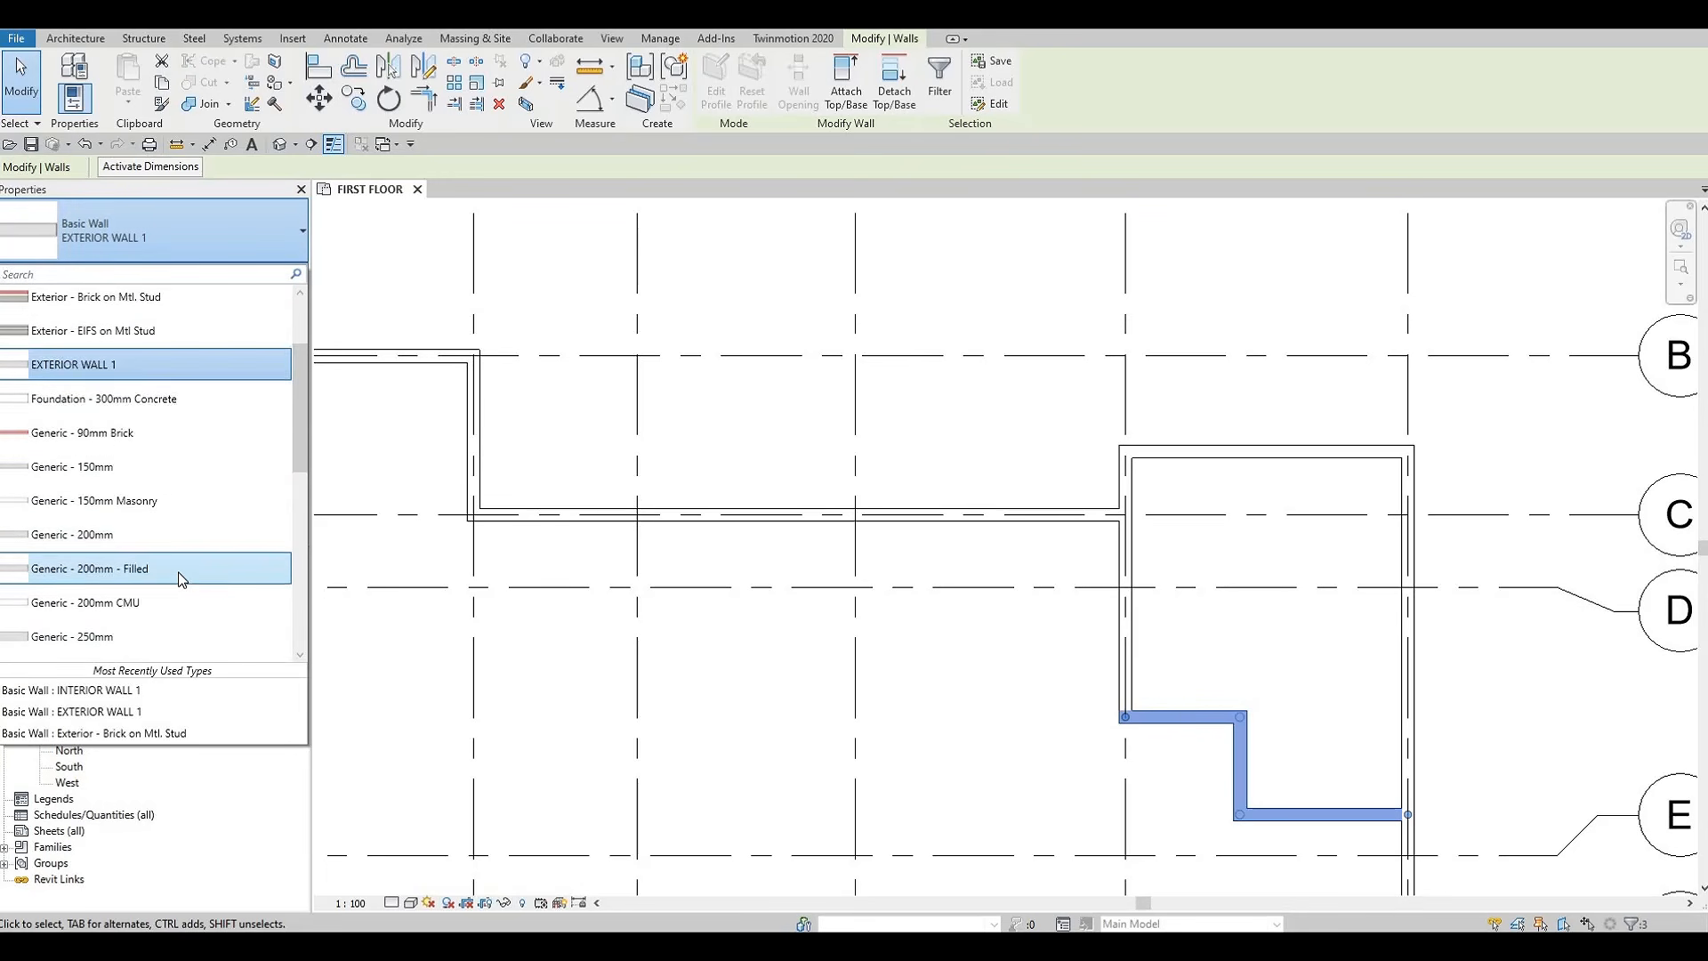
scroll(119, 483, down, 1)
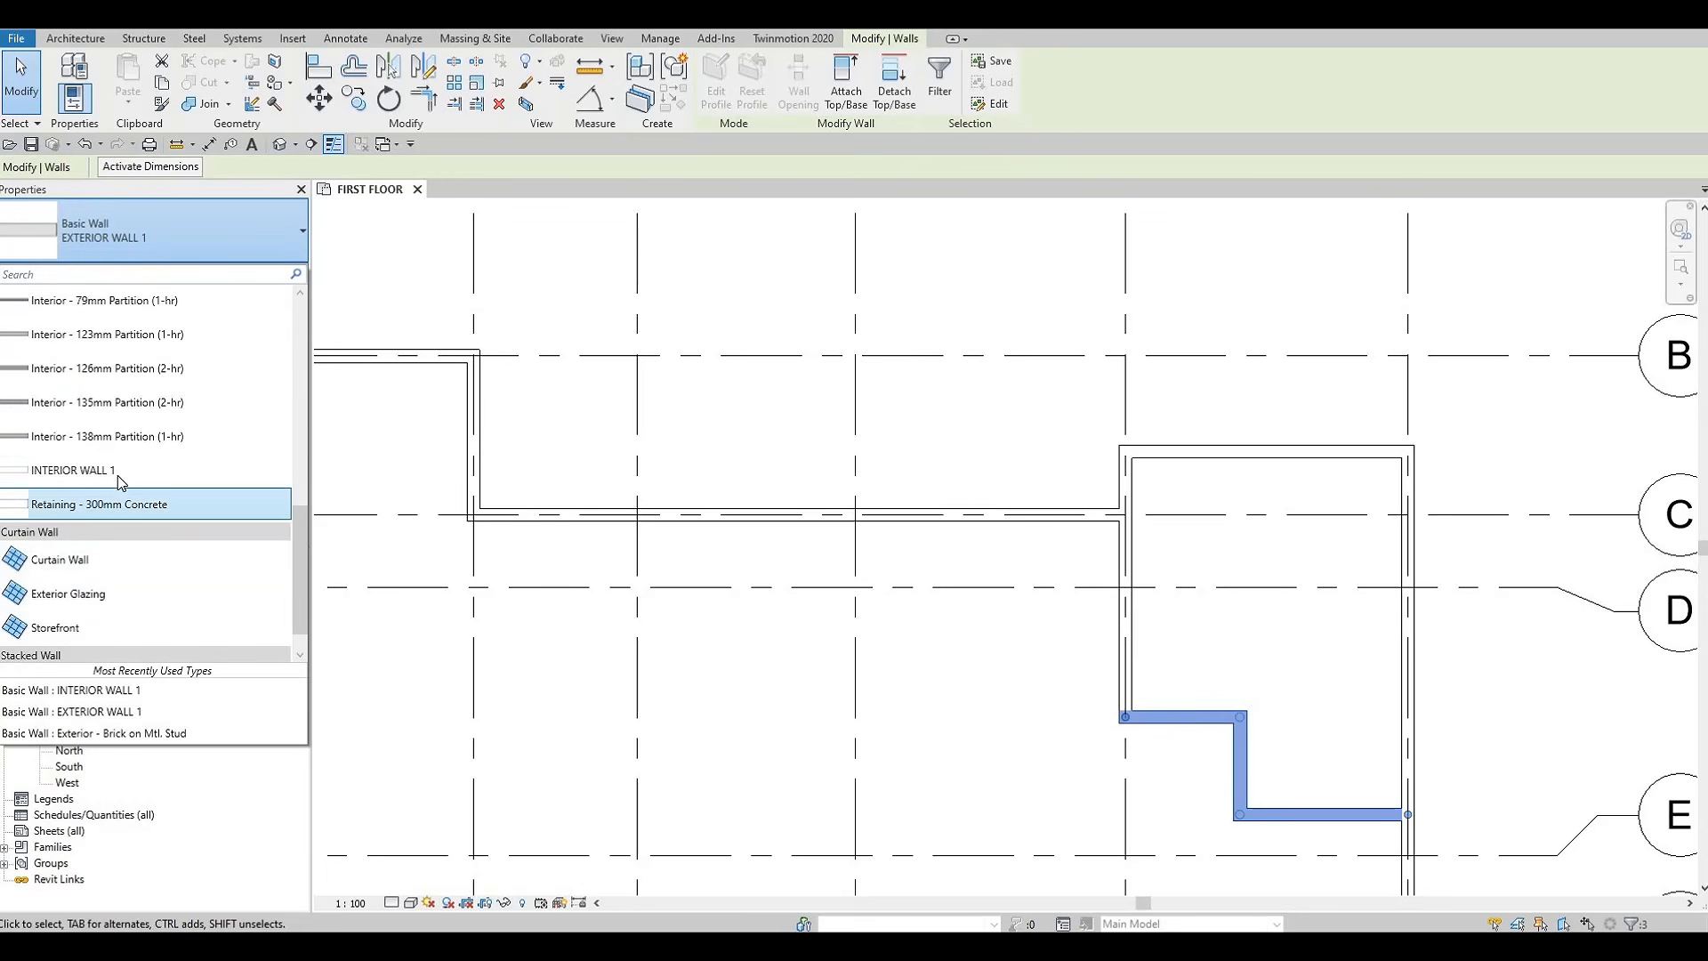
click(117, 476)
key(Escape)
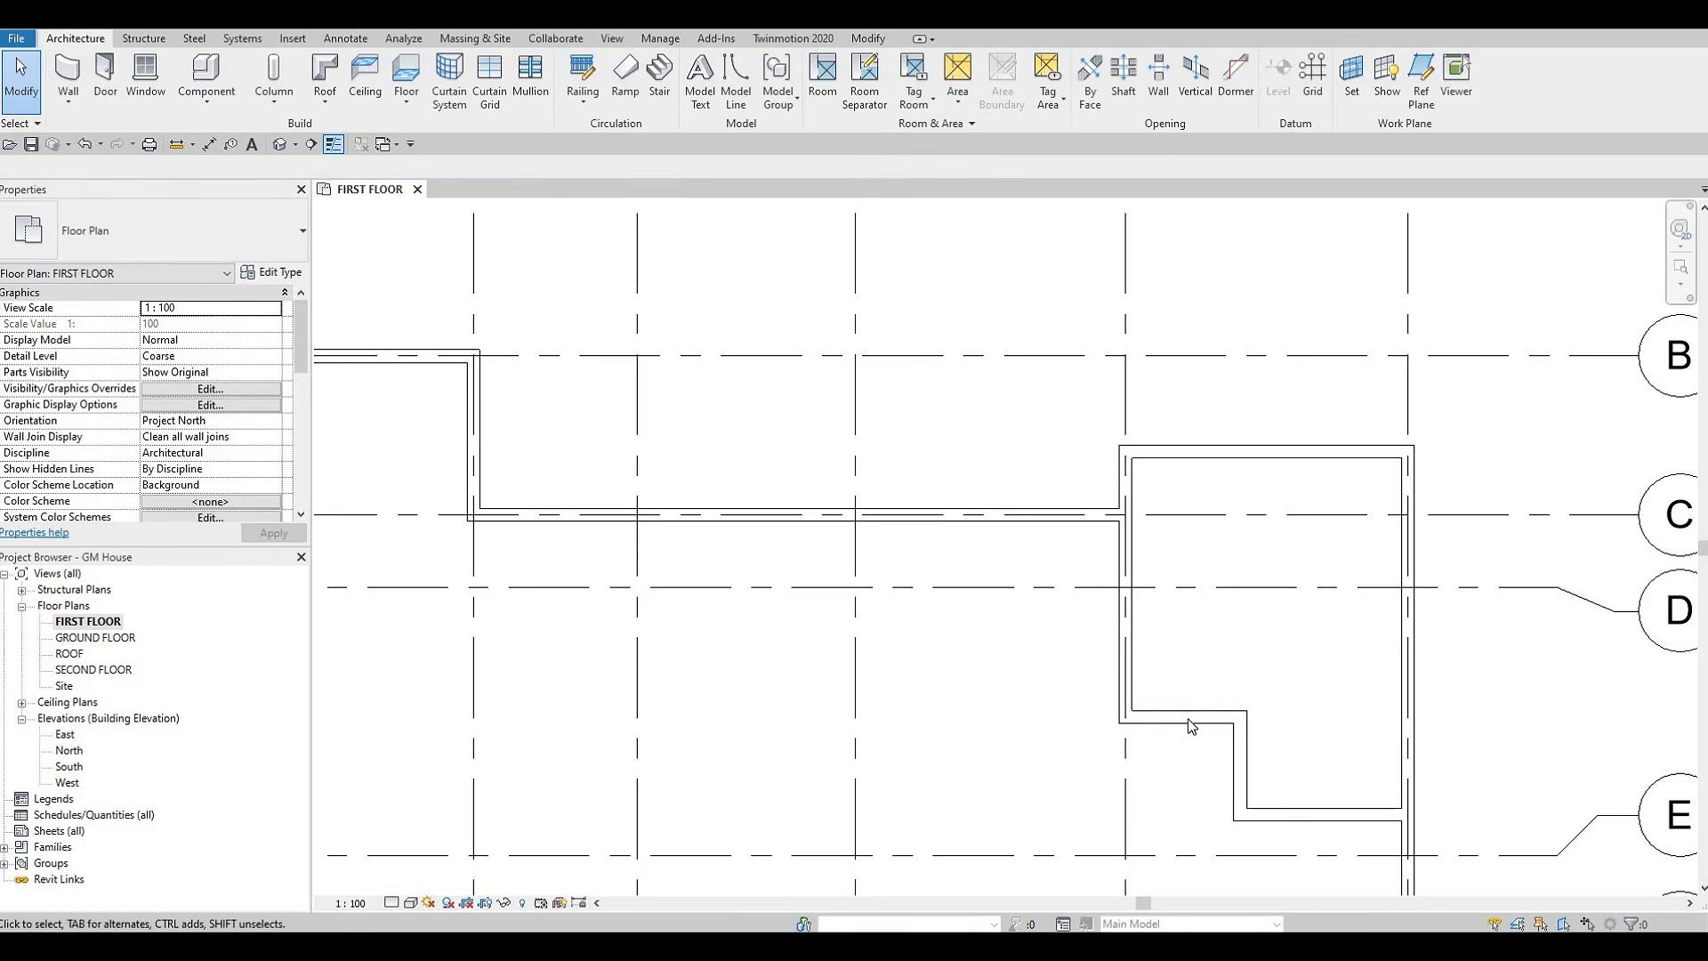
Check the wall type assigned to each of the stepped walls and to the wall on grid 5 below grid C
click(1191, 725)
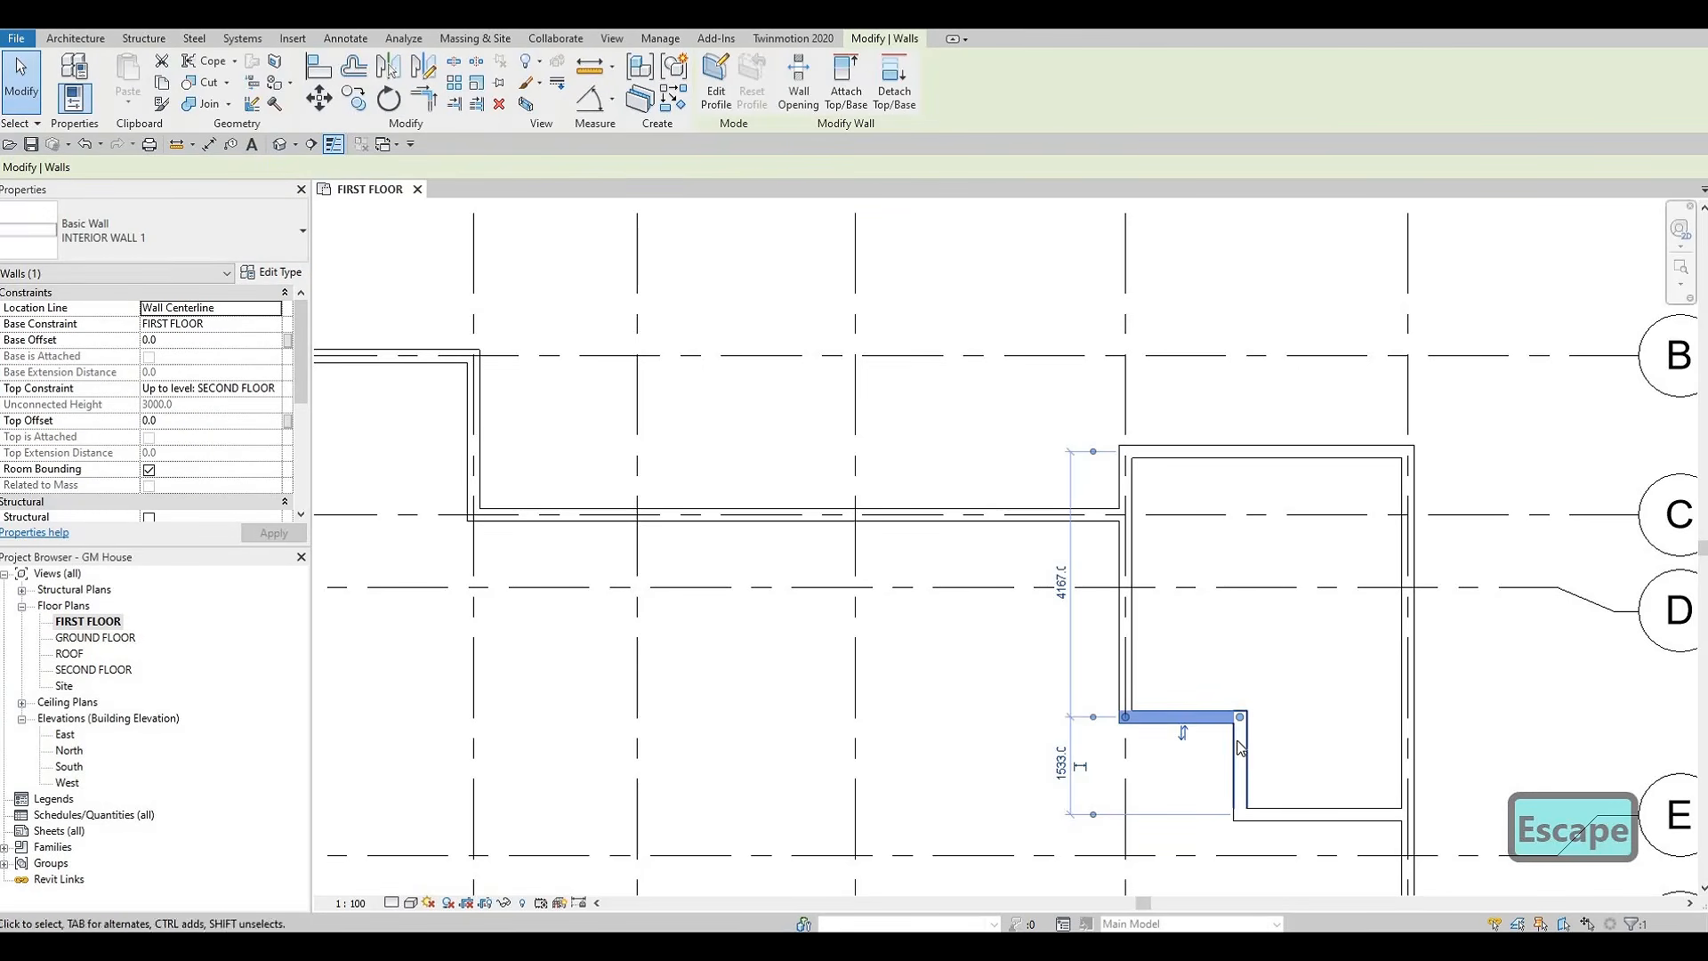
click(1241, 774)
click(1273, 813)
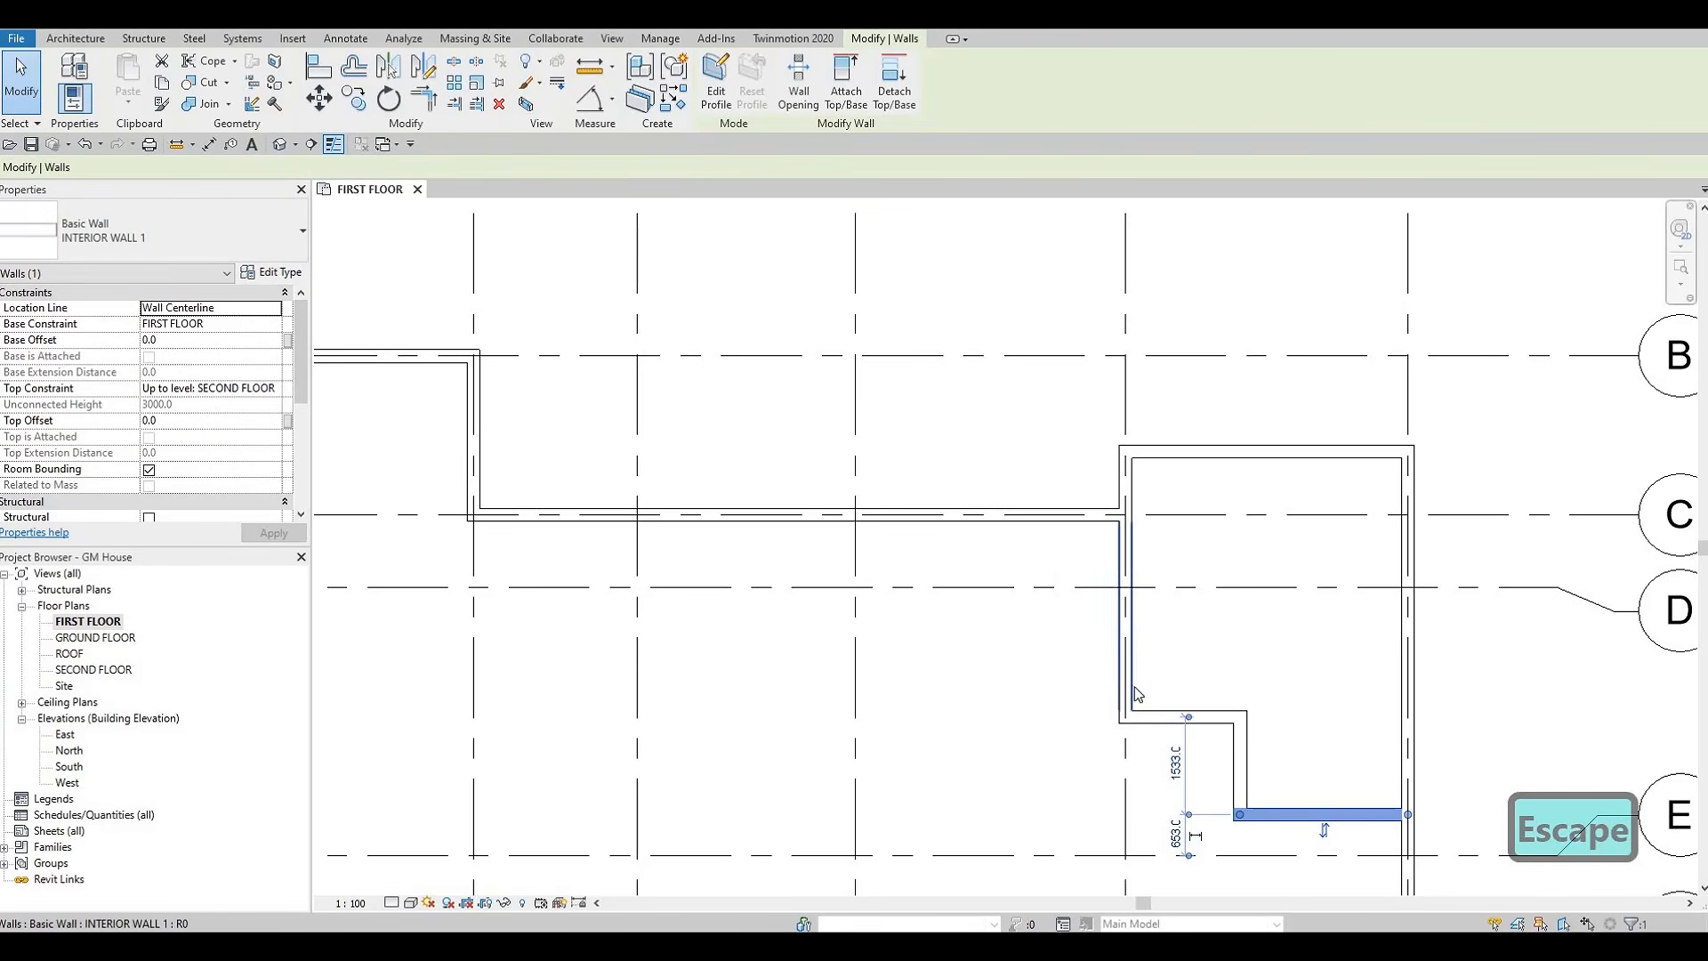
click(1131, 695)
key(Escape)
scroll(1199, 614, down, 3)
middle_drag(1143, 712, 1163, 614)
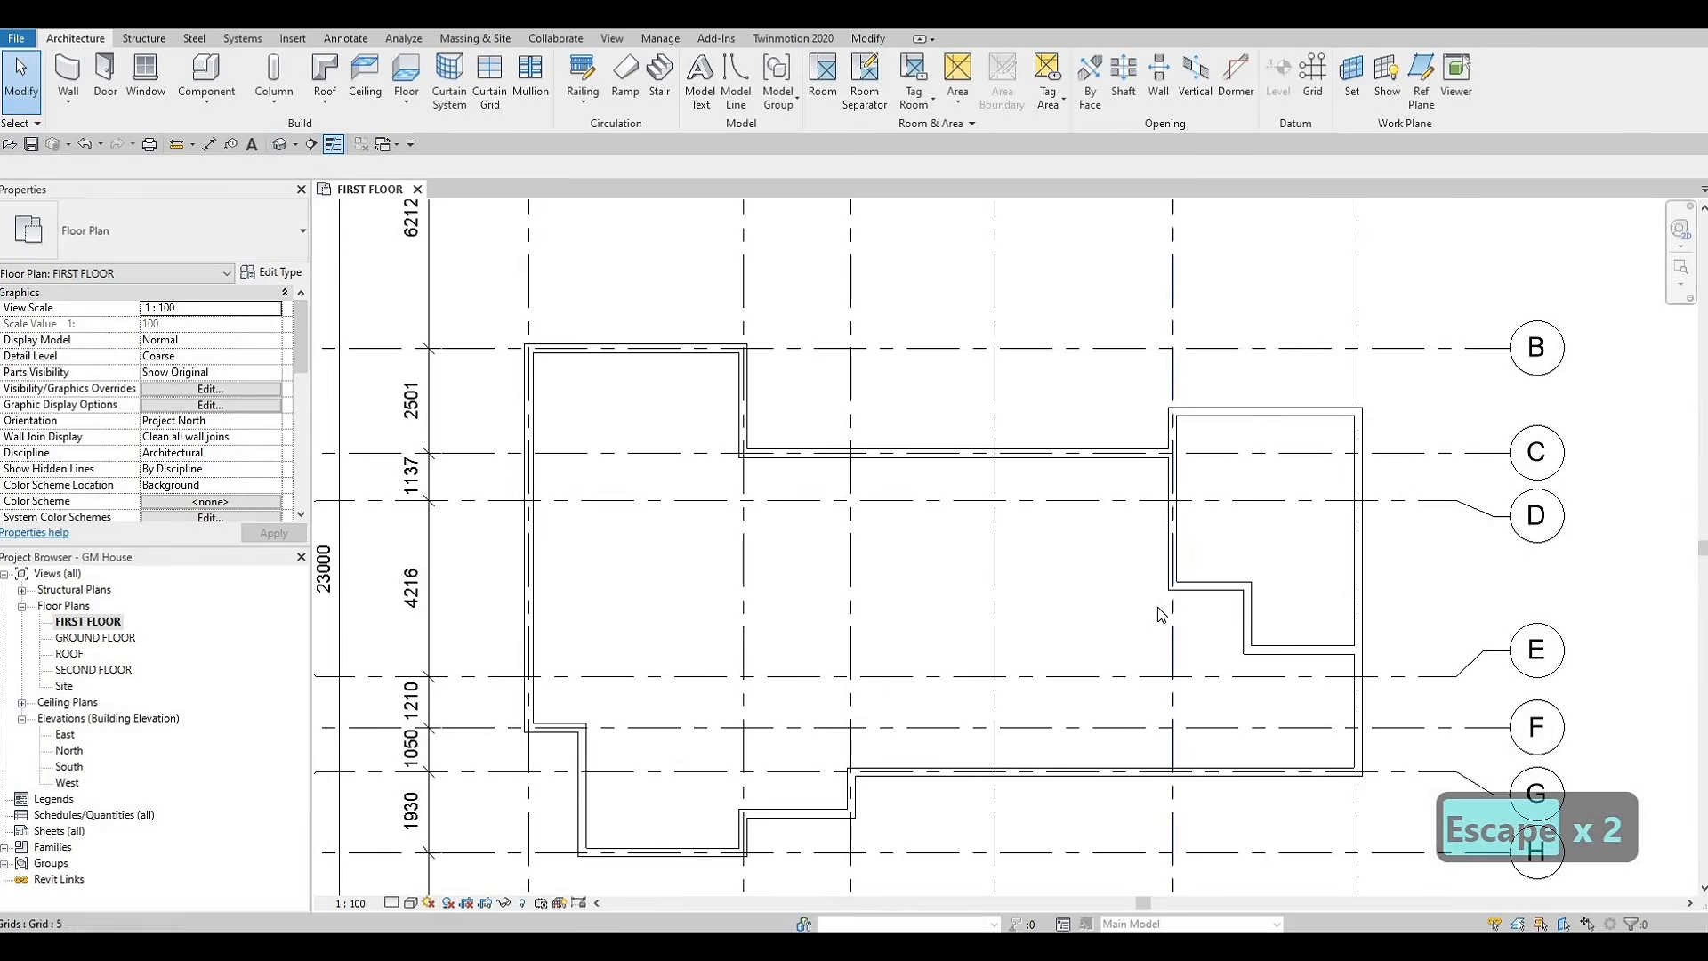
scroll(1141, 607, down, 1)
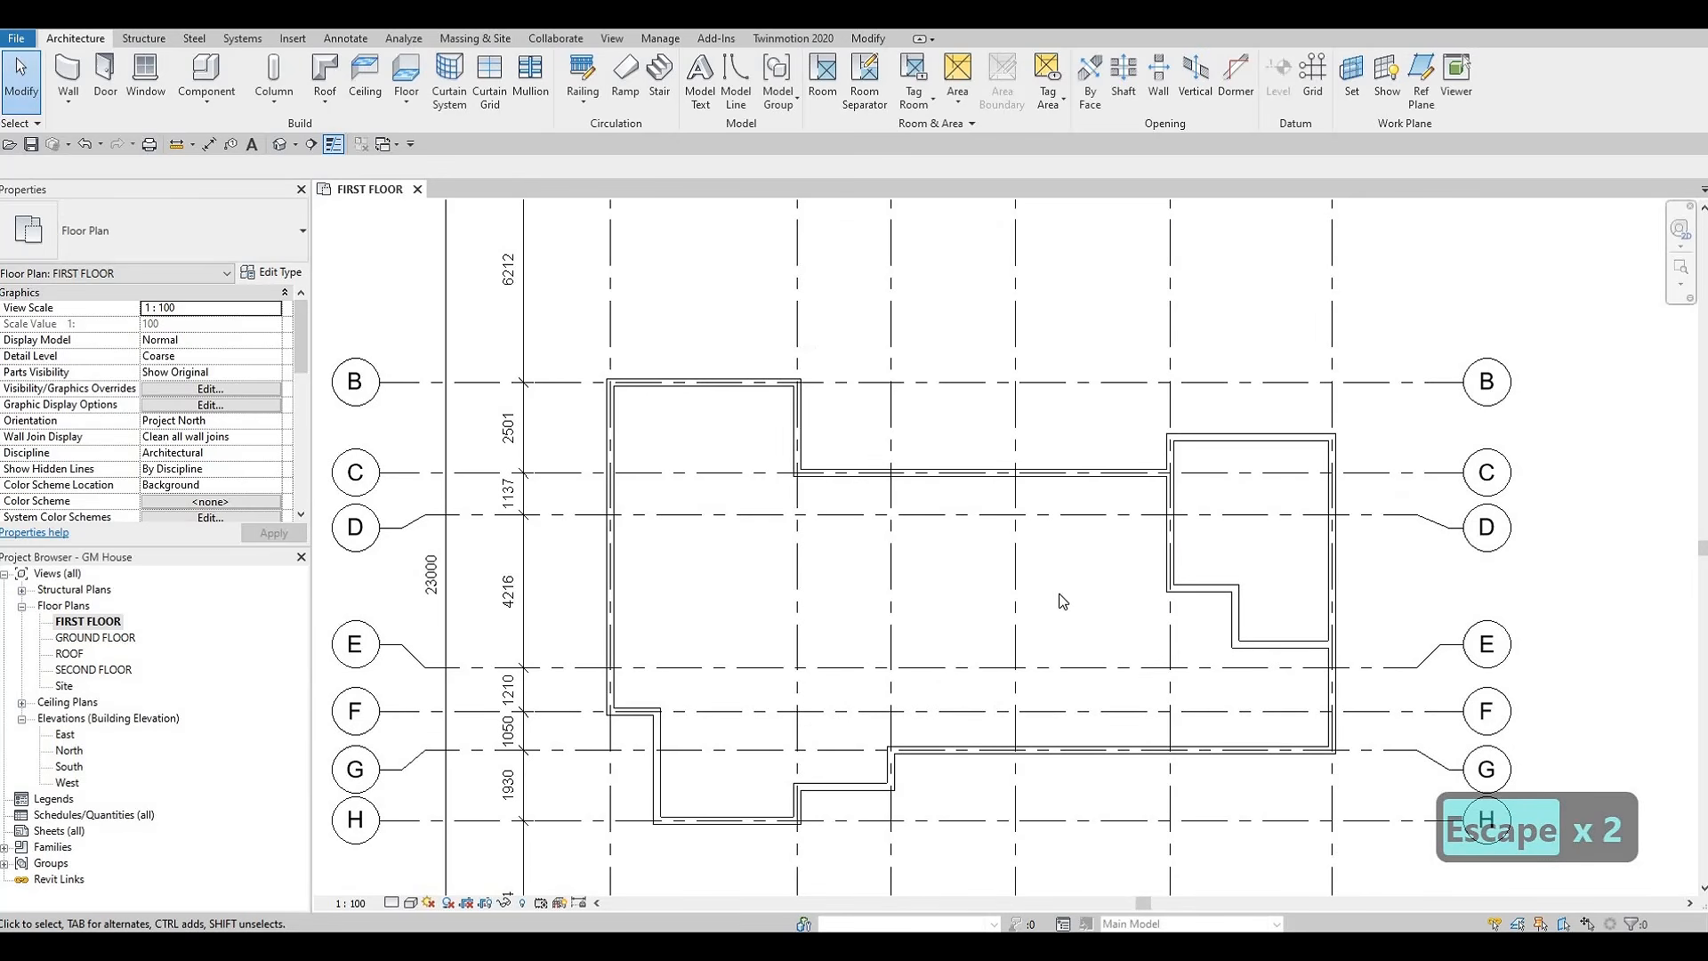
middle_drag(1097, 578, 1266, 571)
click(1425, 555)
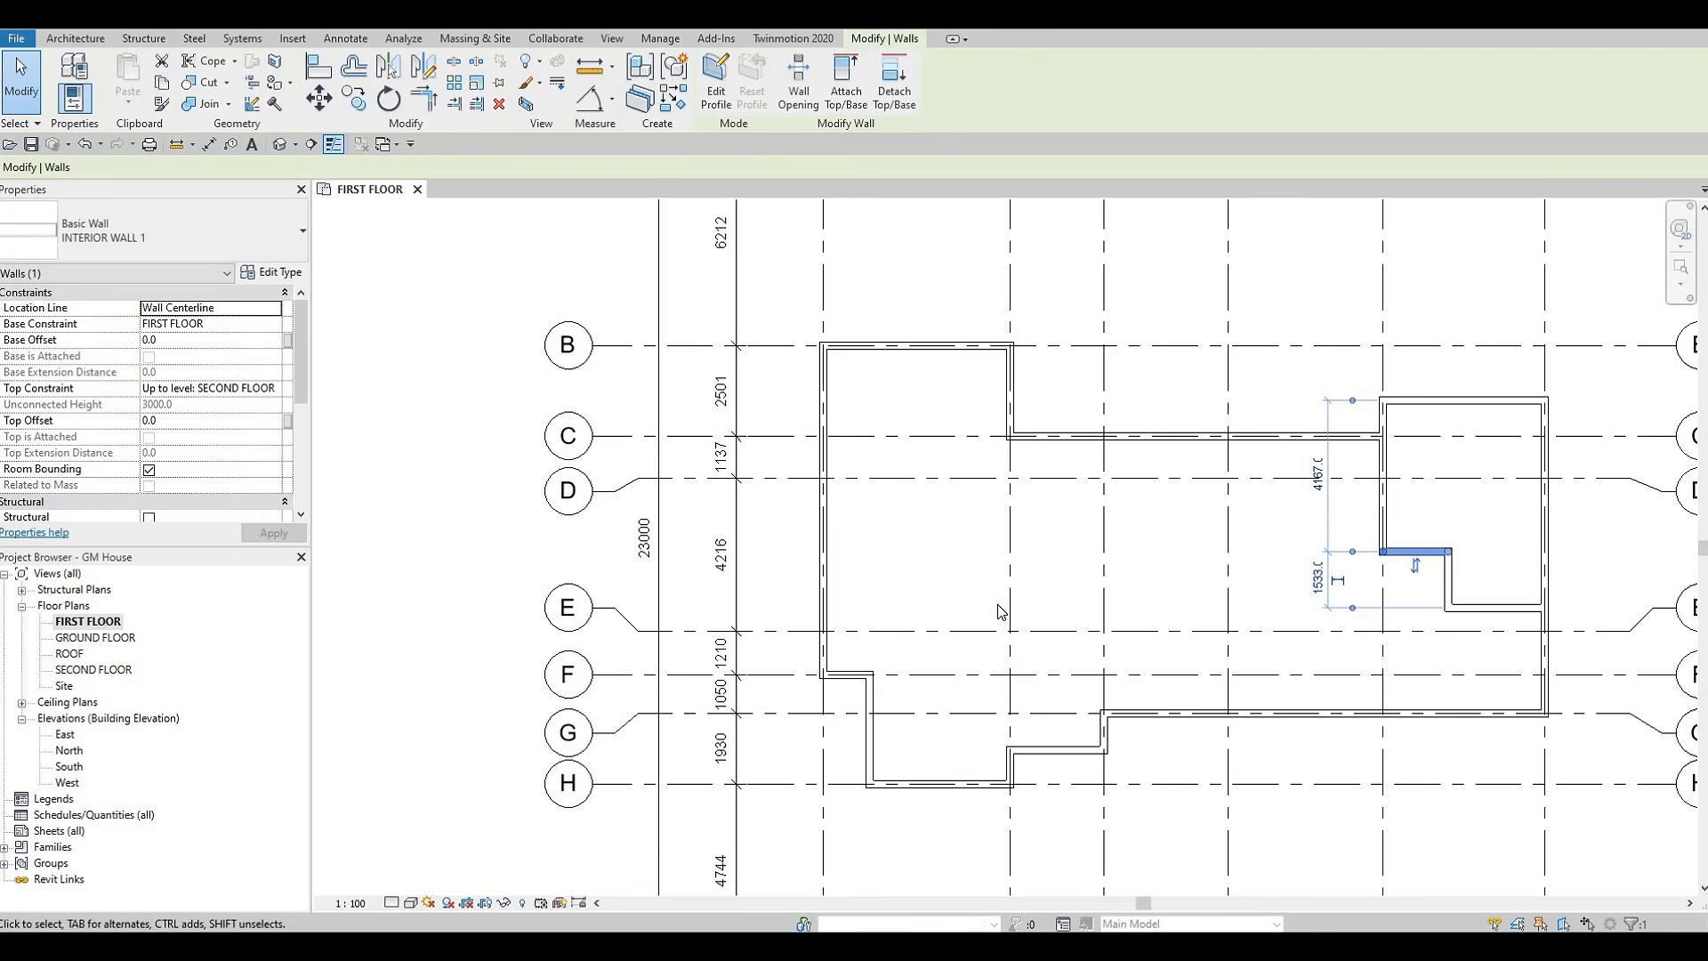
click(75, 38)
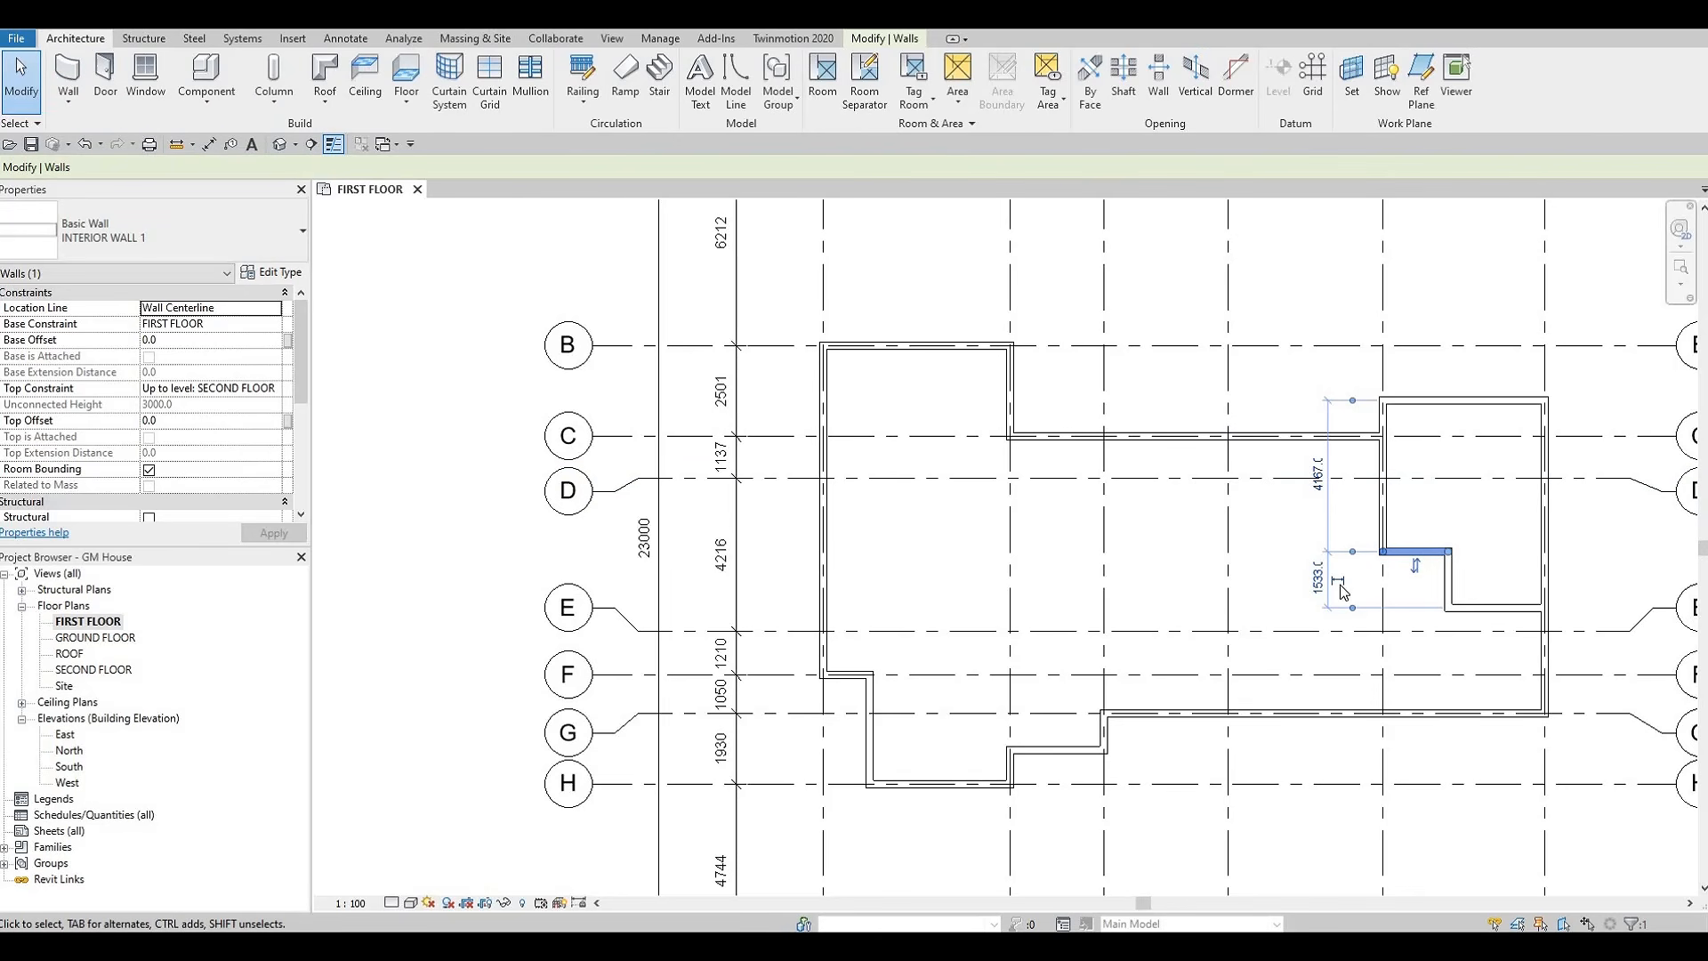
key(Escape)
key(Escape)
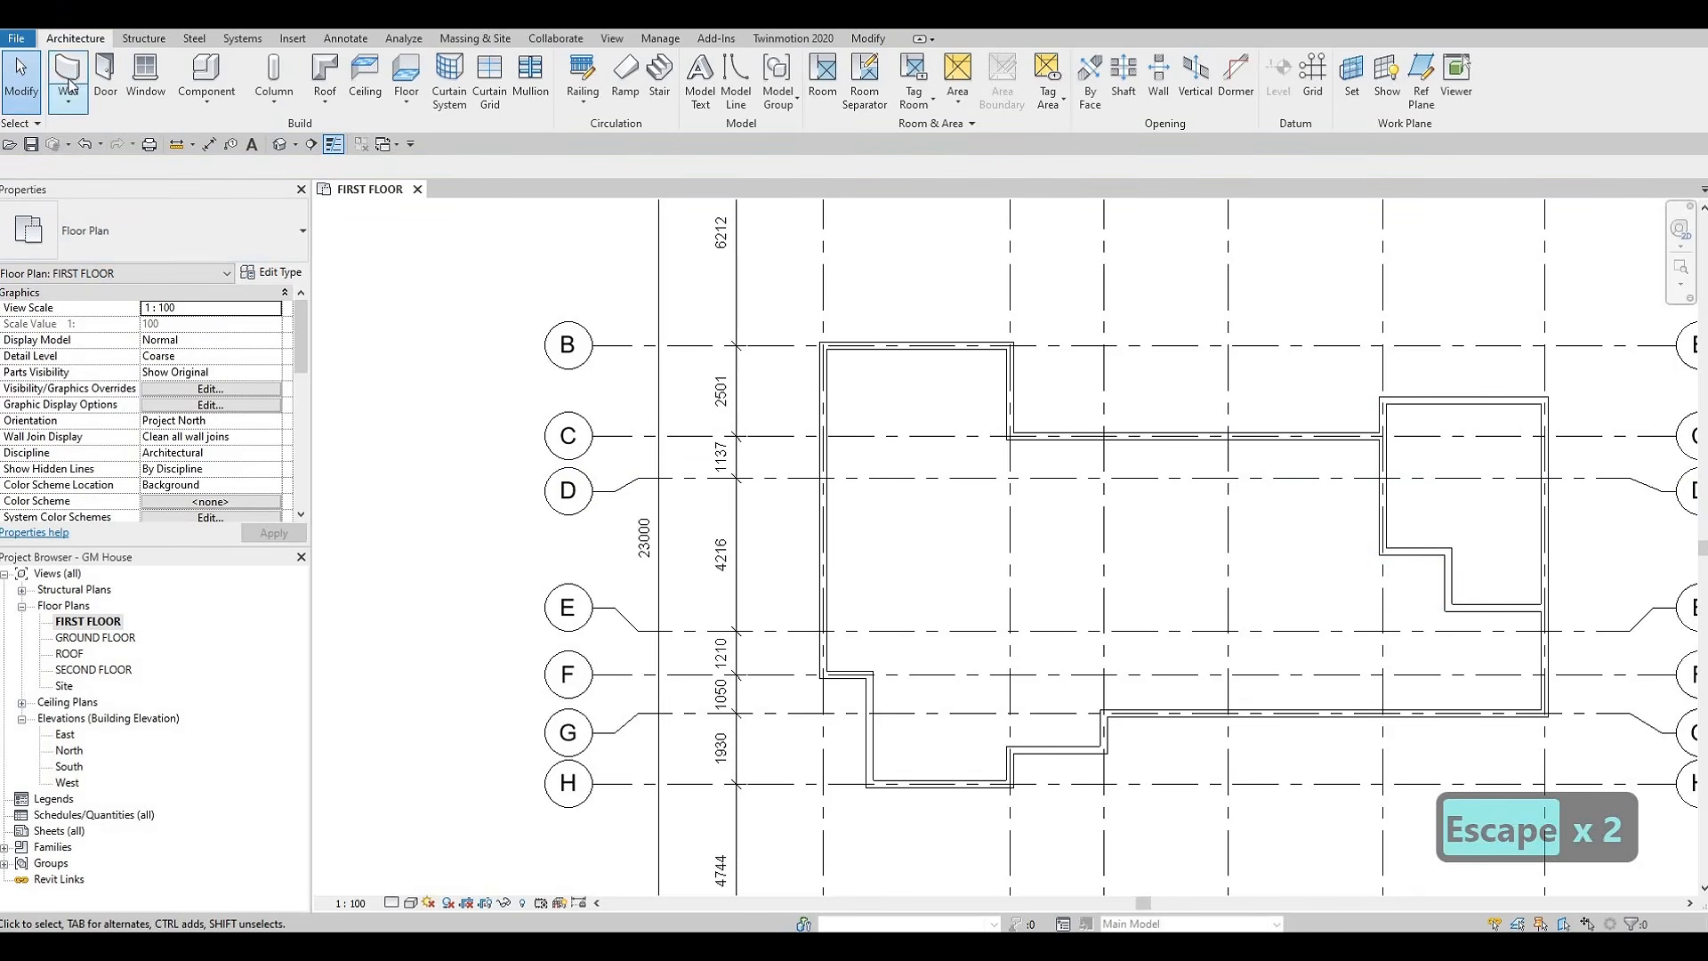
click(67, 76)
click(178, 231)
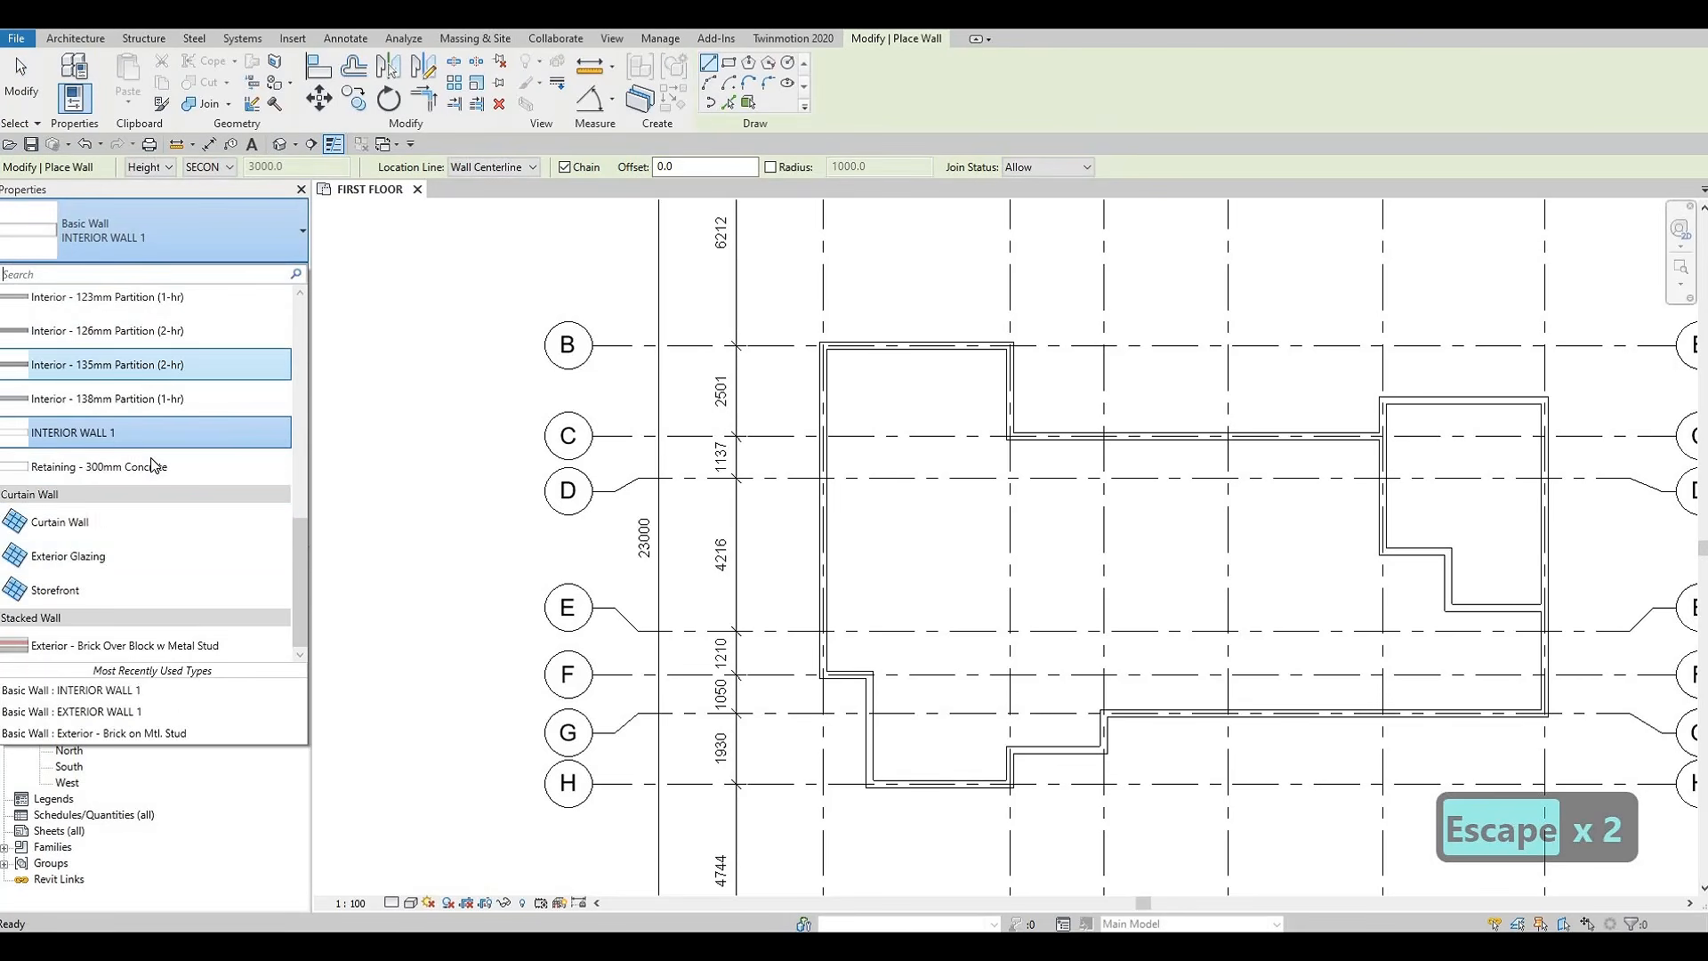
scroll(151, 383, up, 3)
scroll(146, 378, up, 5)
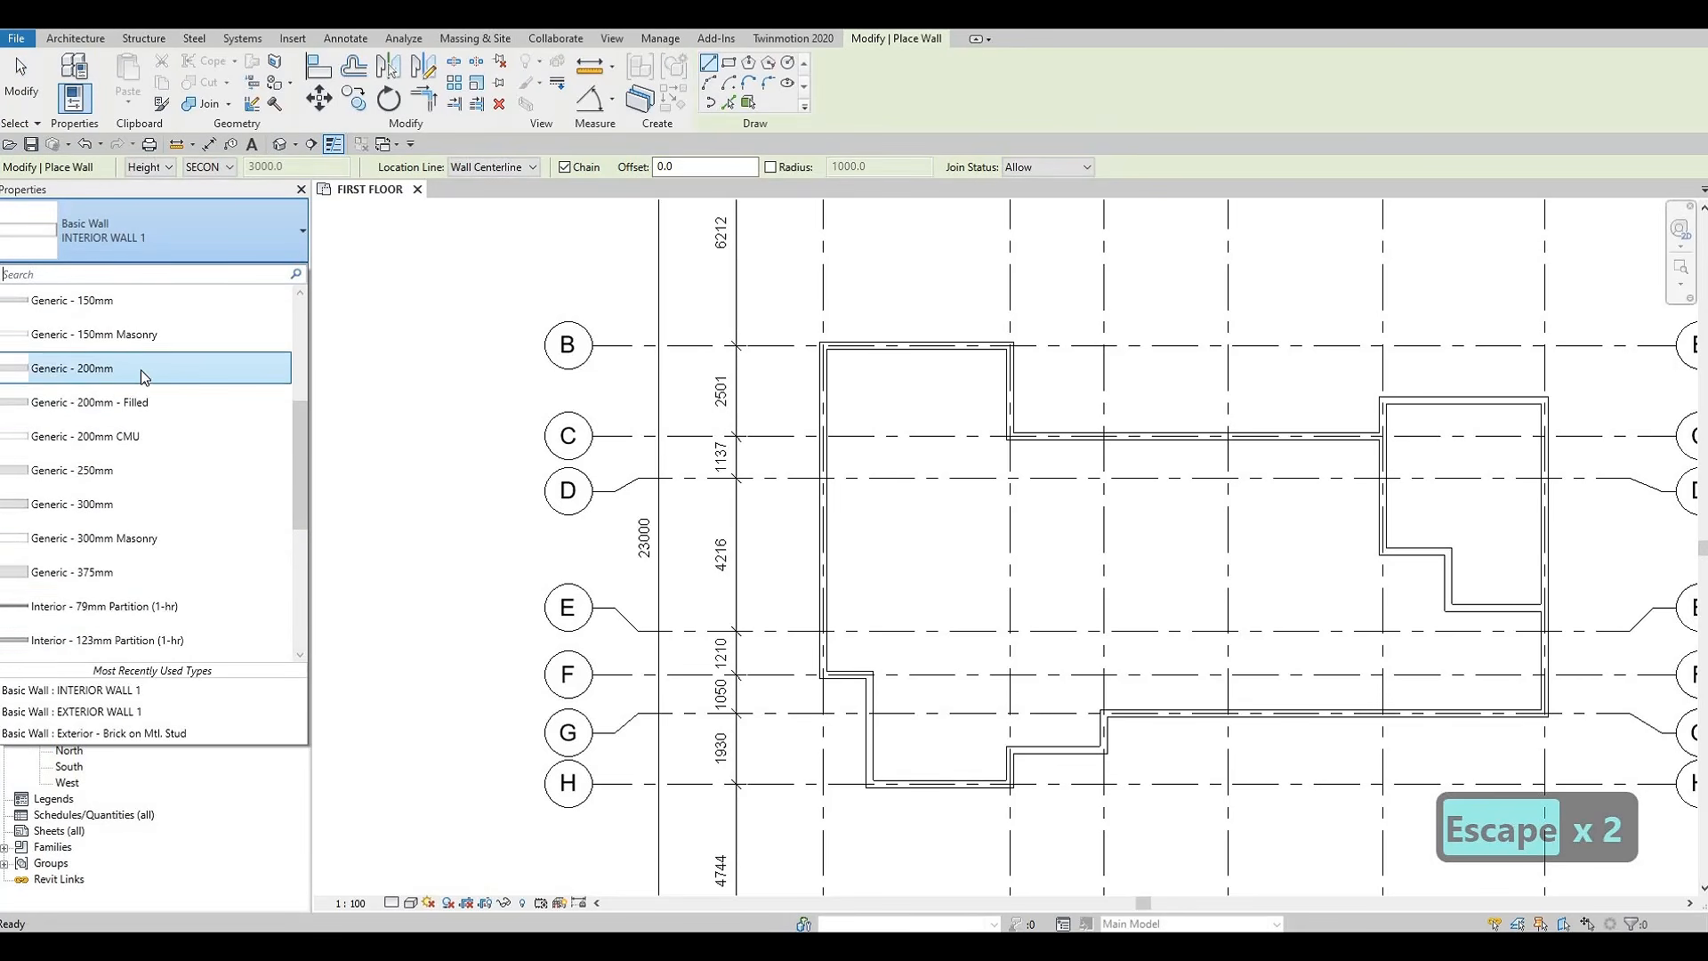
key(Escape)
key(Escape)
key(Escape)
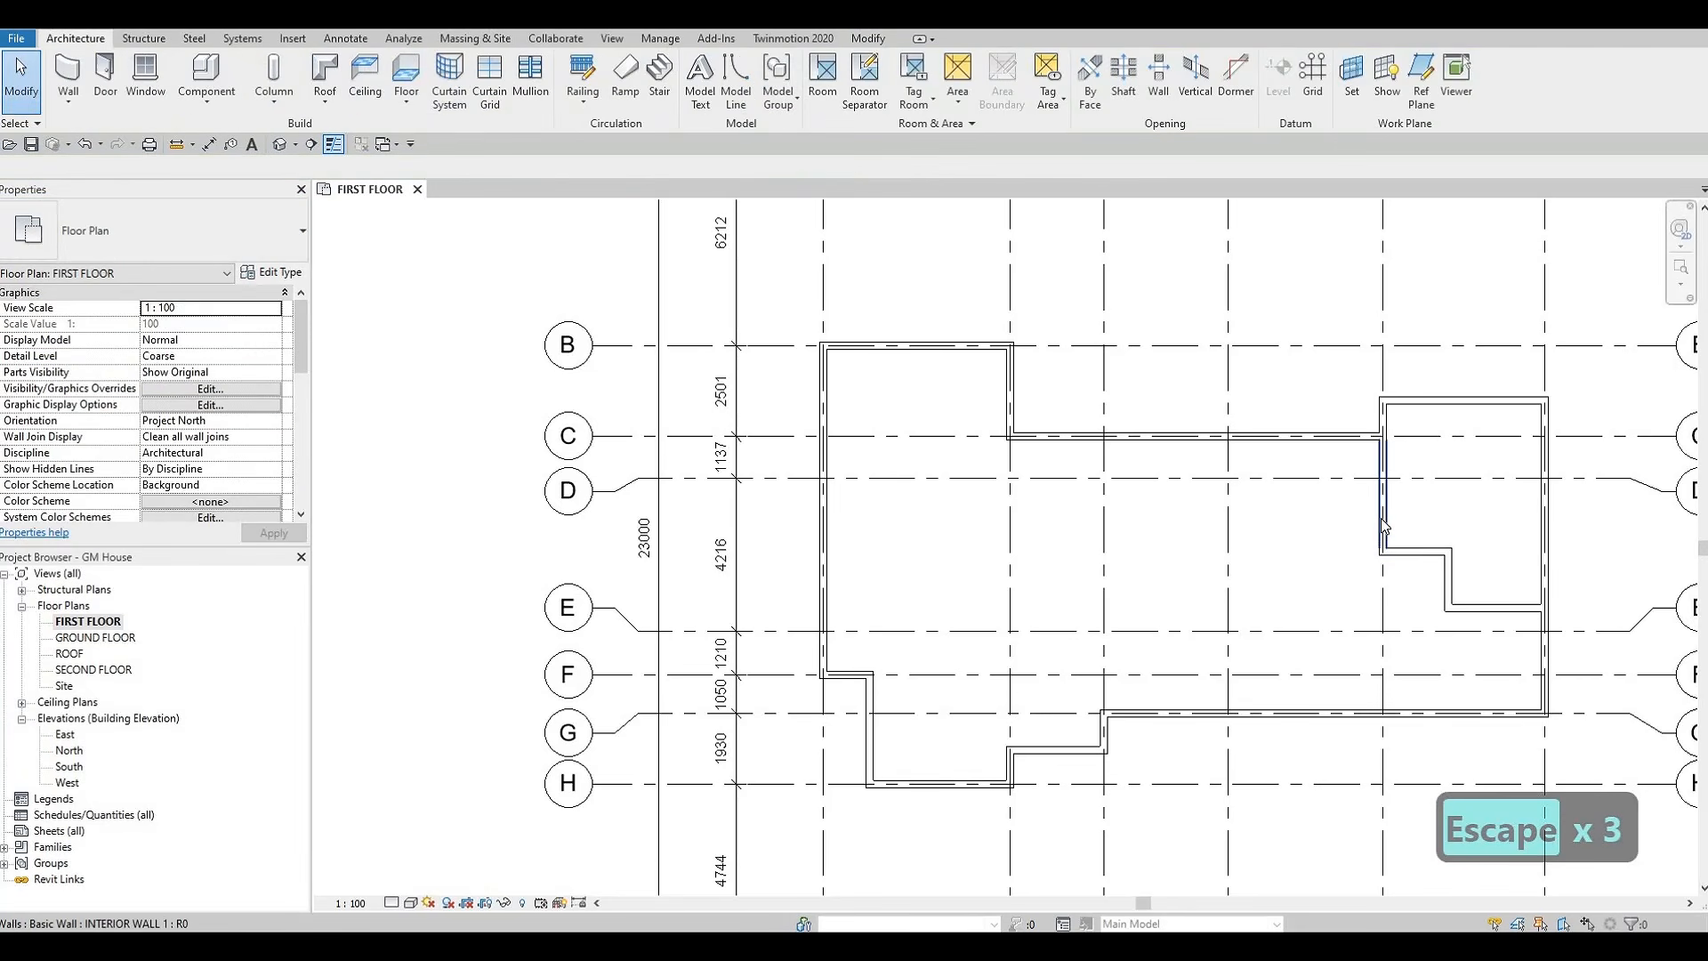
Create a wall similar to the grid 5 interior wall, about 3100 mm long, running horizontally inward from grid 1 above grid E
click(1382, 507)
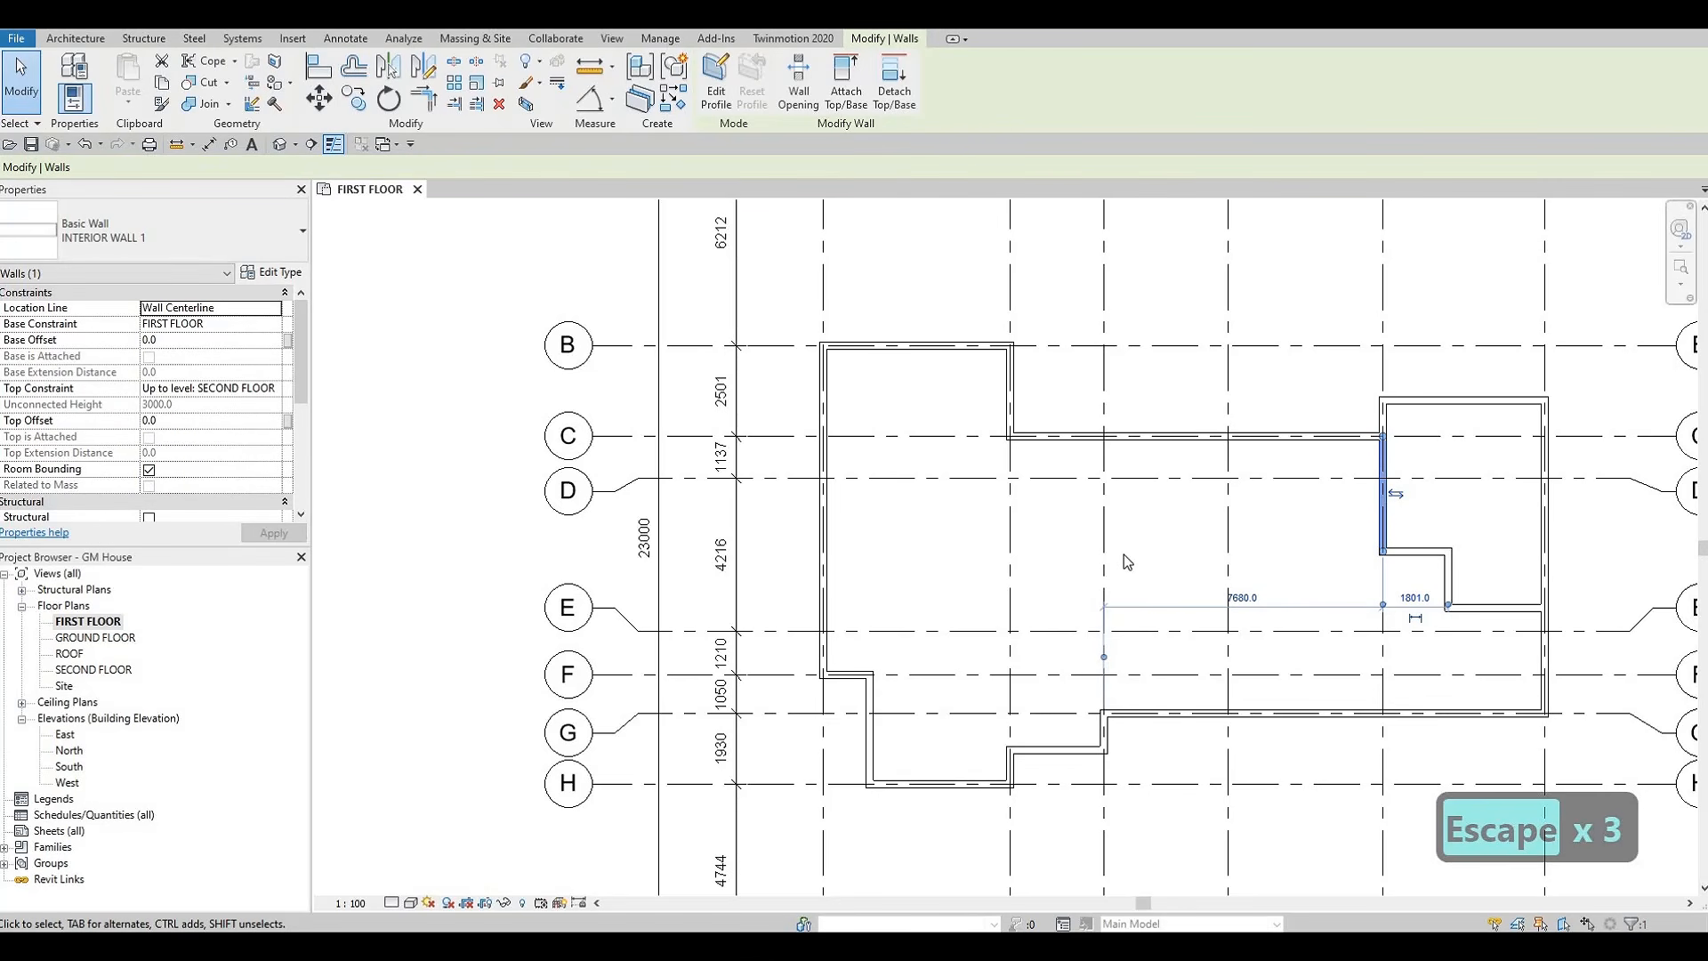
key(c)
key(s)
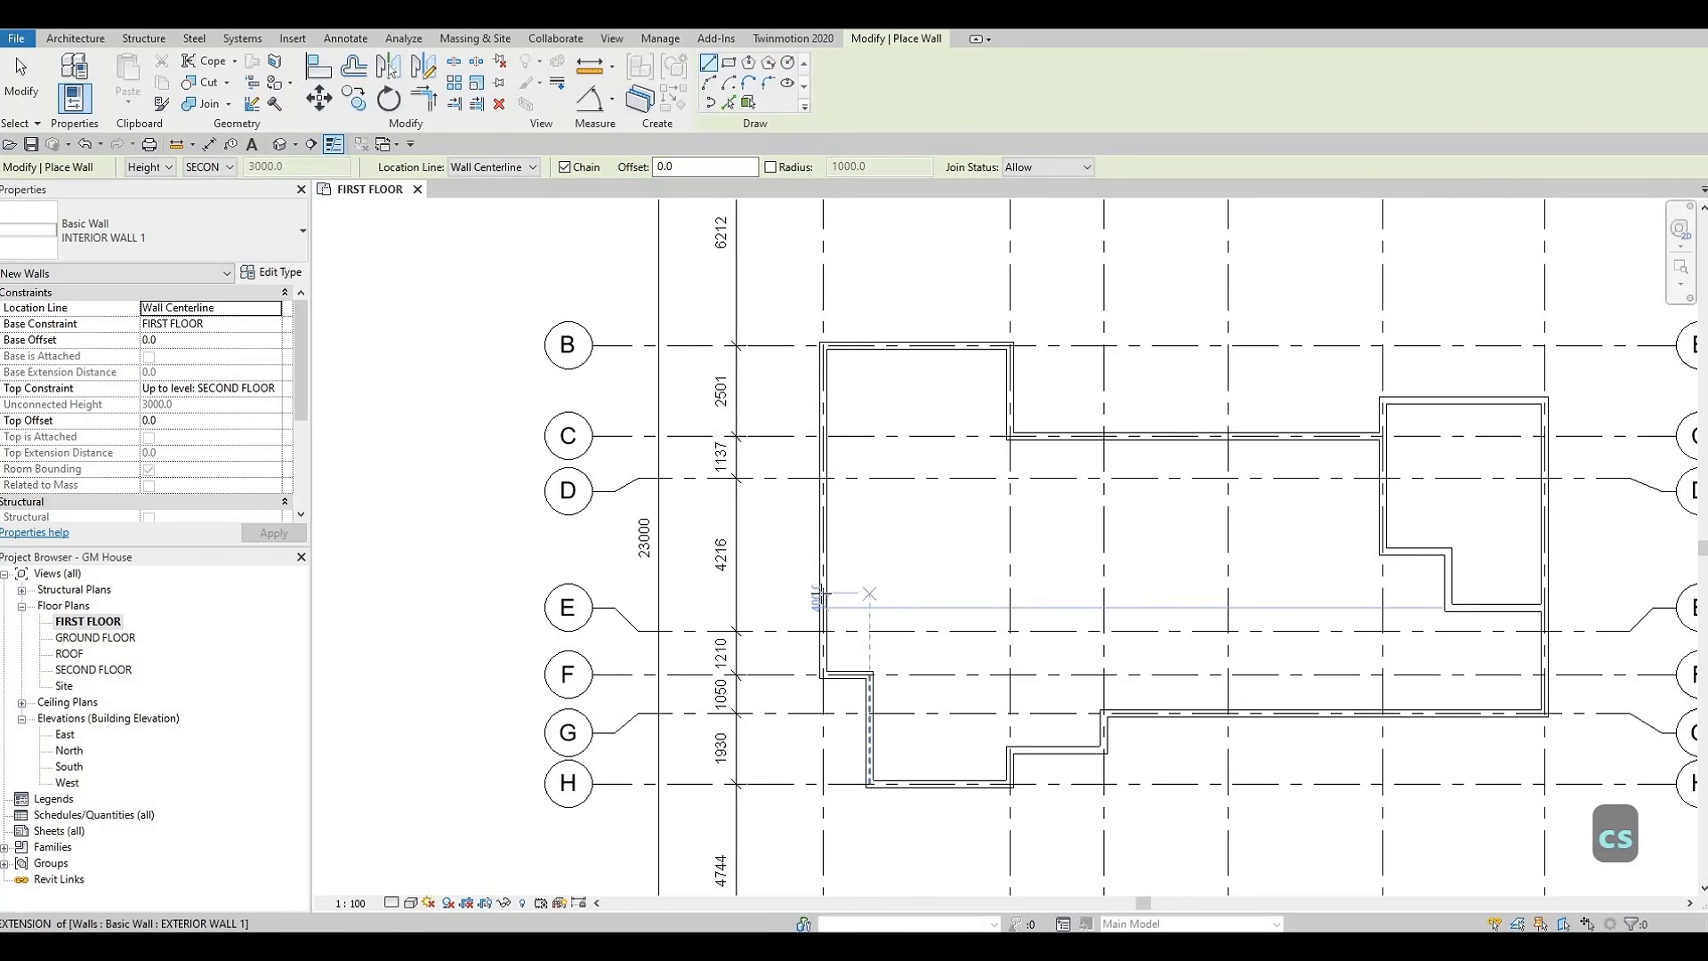
click(823, 593)
click(934, 594)
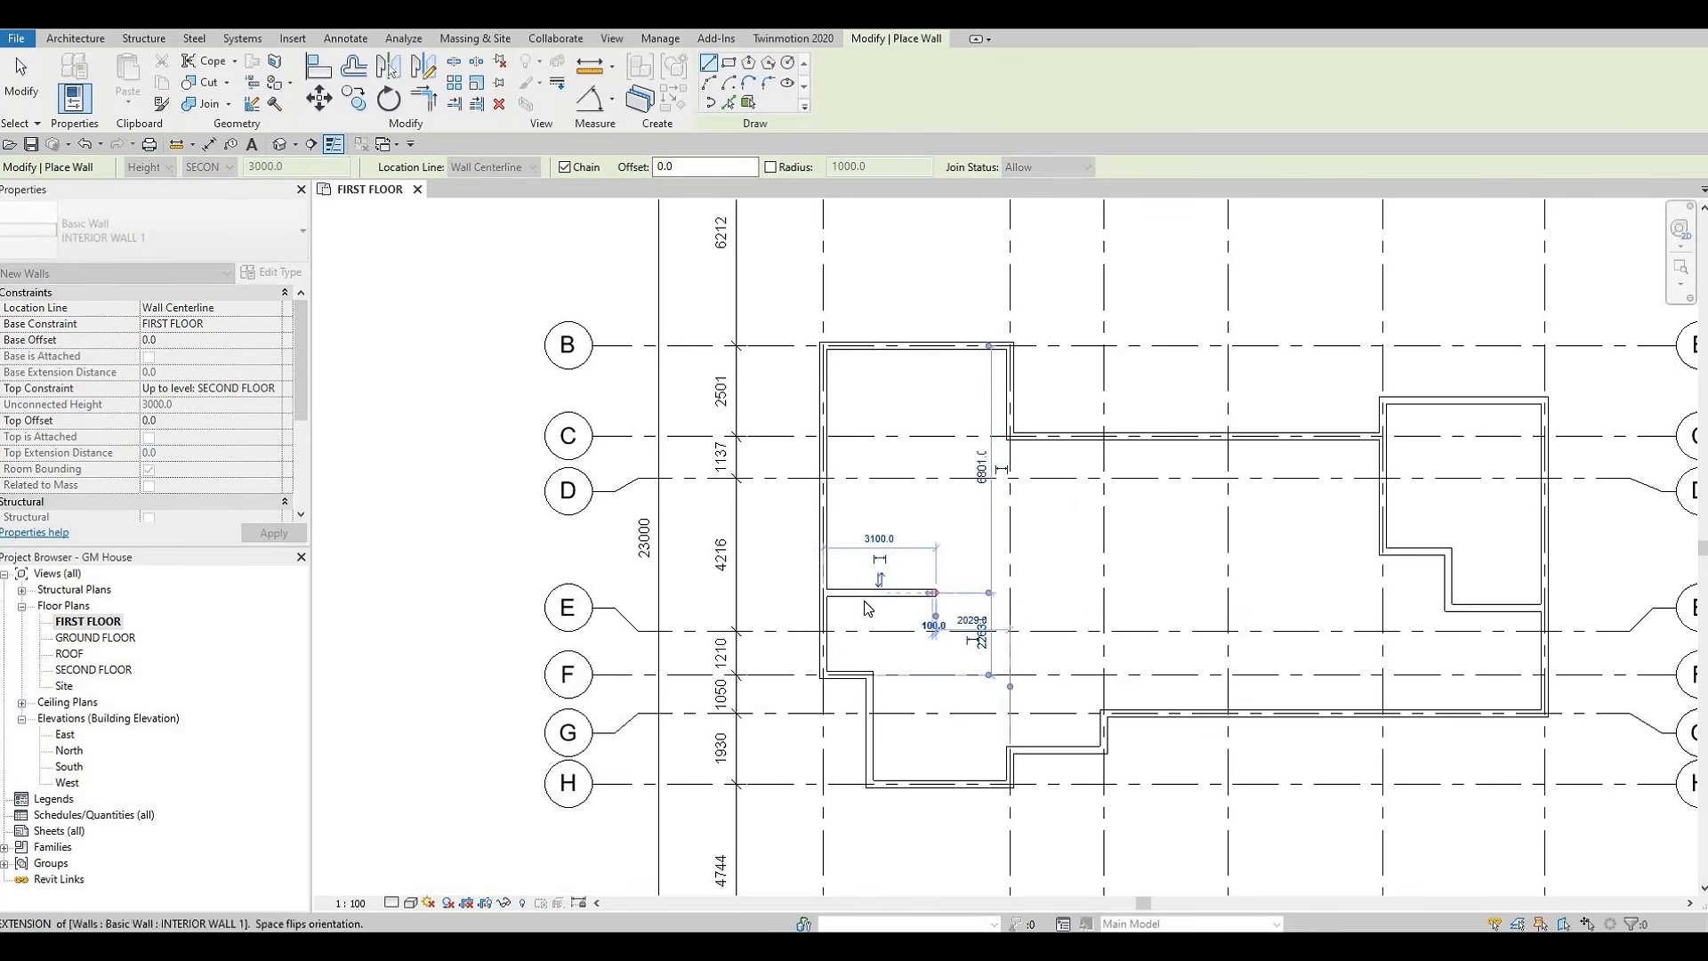
key(Escape)
key(Escape)
Move the lower reference of the new interior wall's temporary dimension from grid F to grid E
click(890, 592)
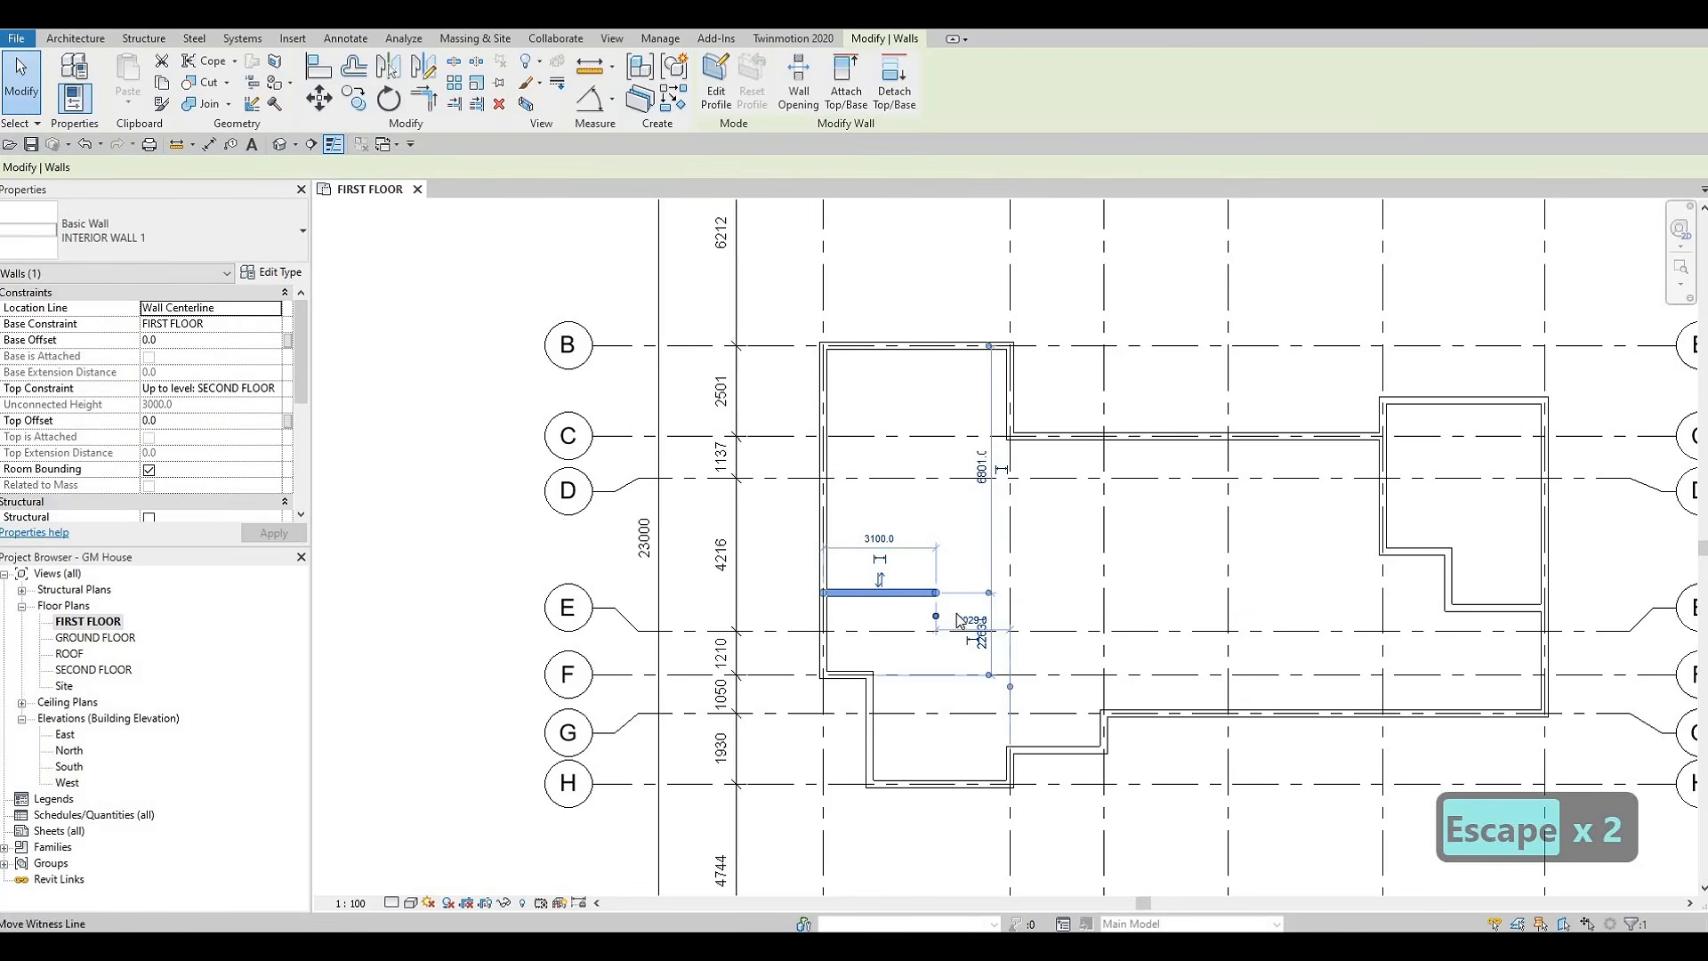
scroll(943, 653, up, 6)
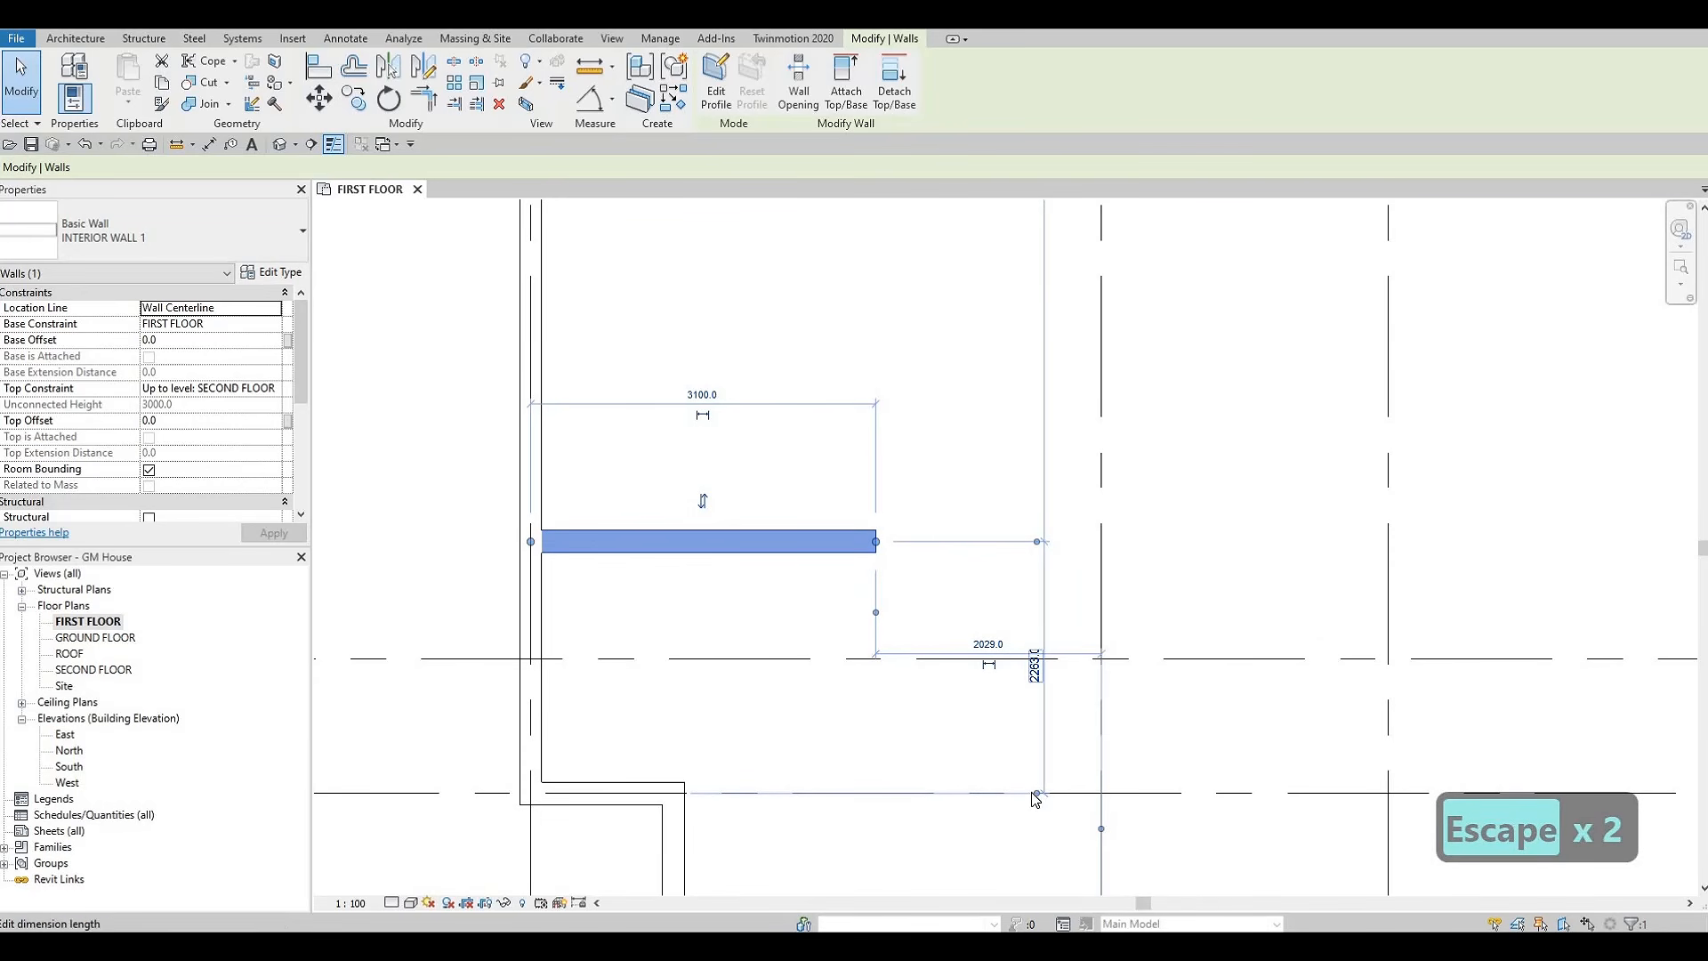
drag(1008, 659, 1016, 642)
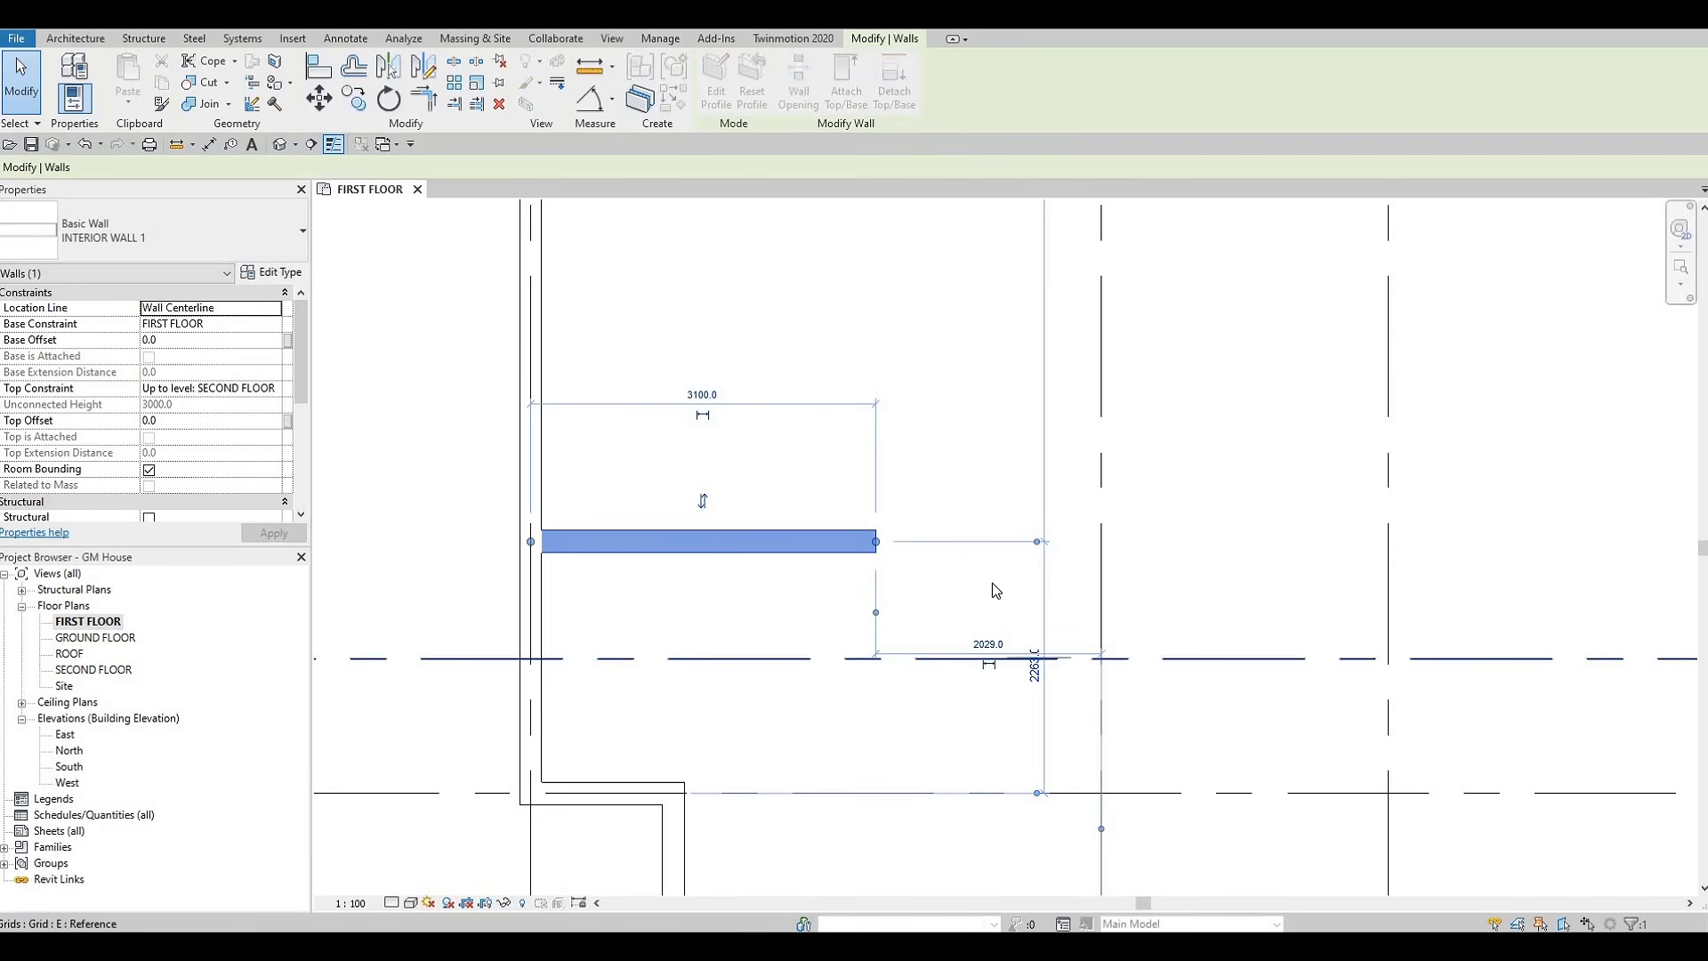
scroll(1004, 609, down, 2)
middle_drag(798, 610, 881, 626)
scroll(982, 649, down, 2)
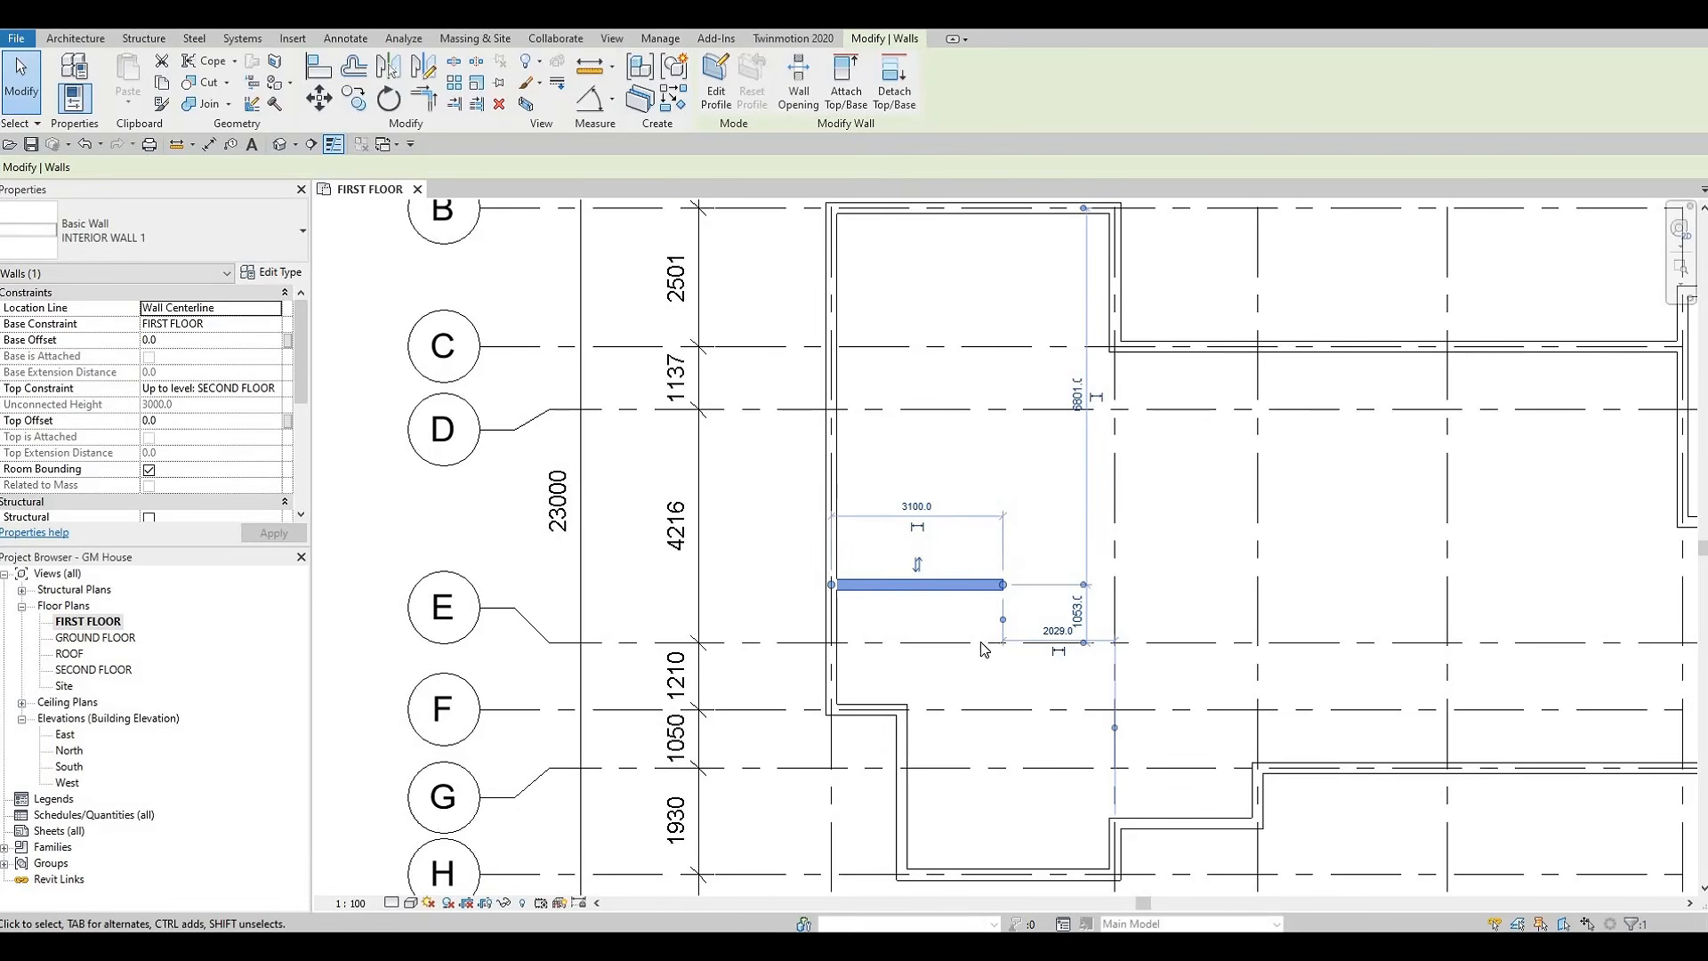
Set the distance between the new horizontal interior wall and grid E to 800 mm
scroll(1065, 621, up, 3)
click(1083, 612)
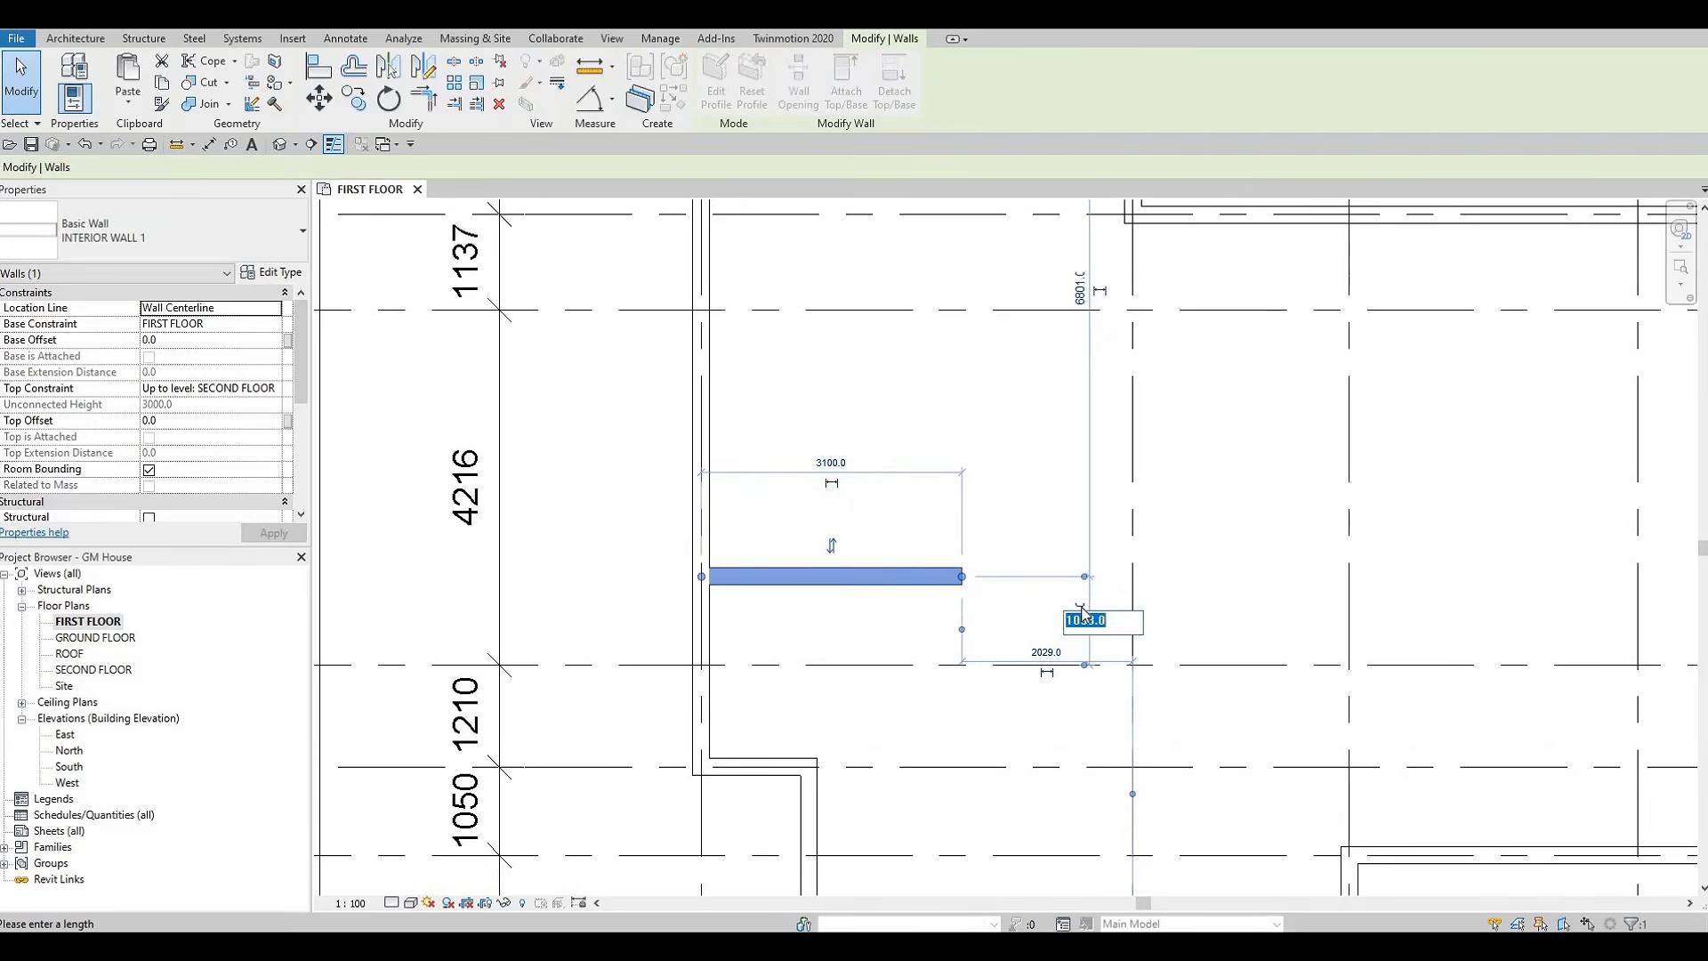
text(800)
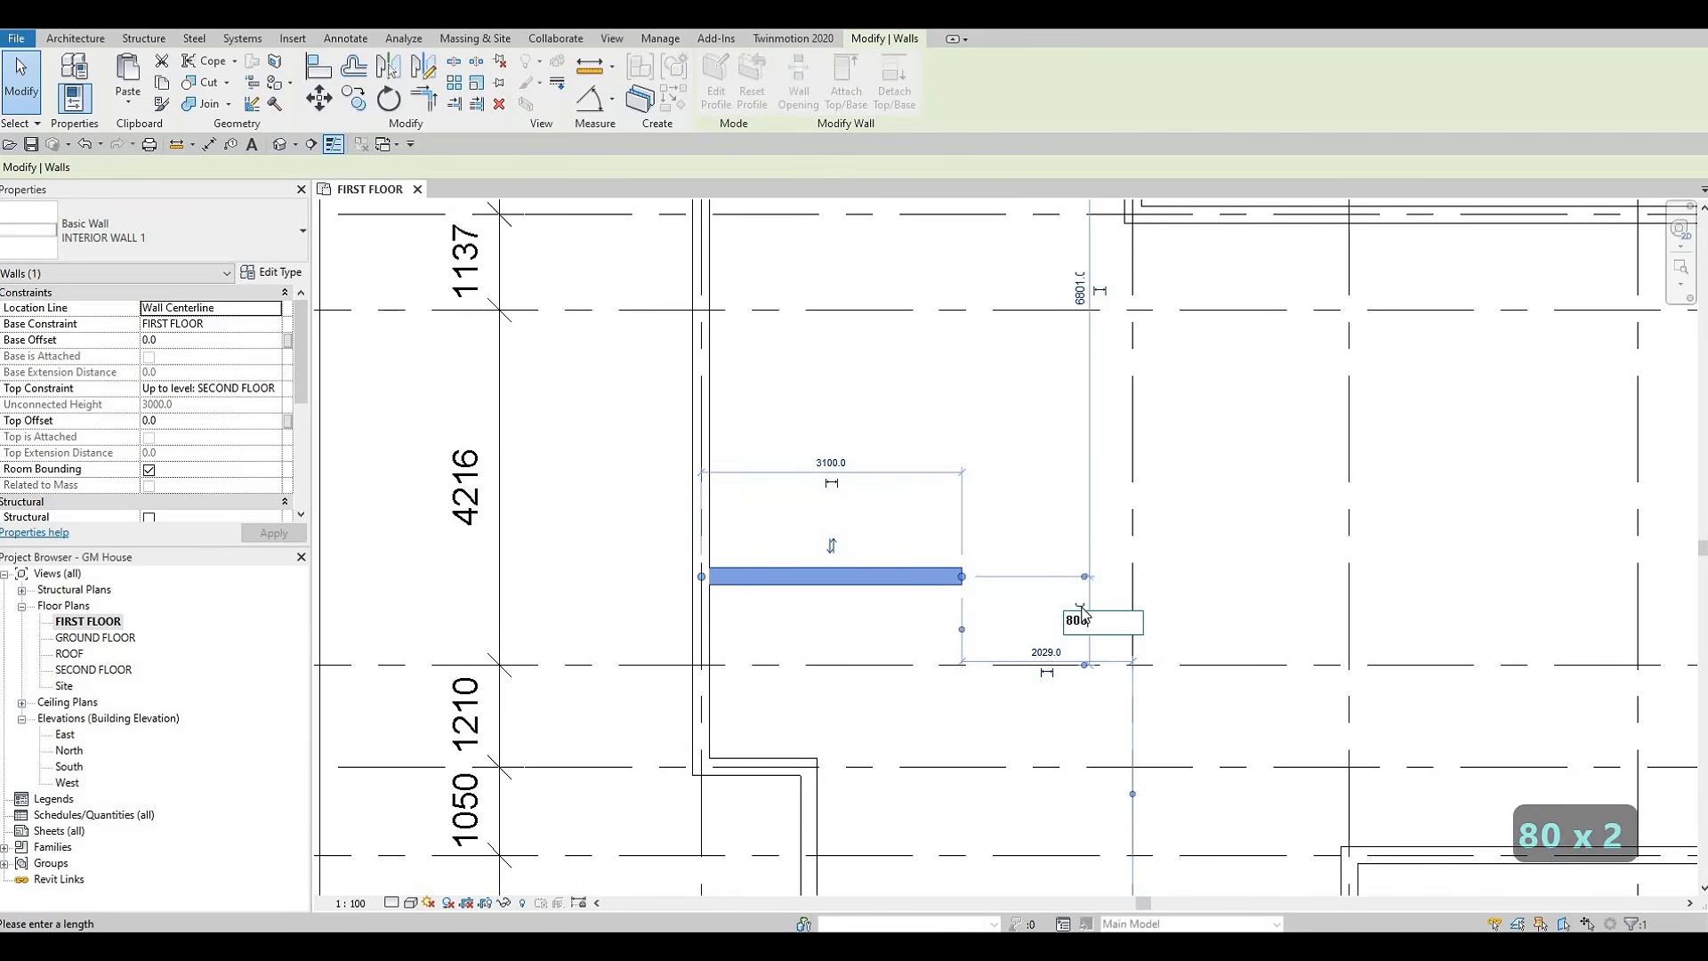
key(Return)
key(F1)
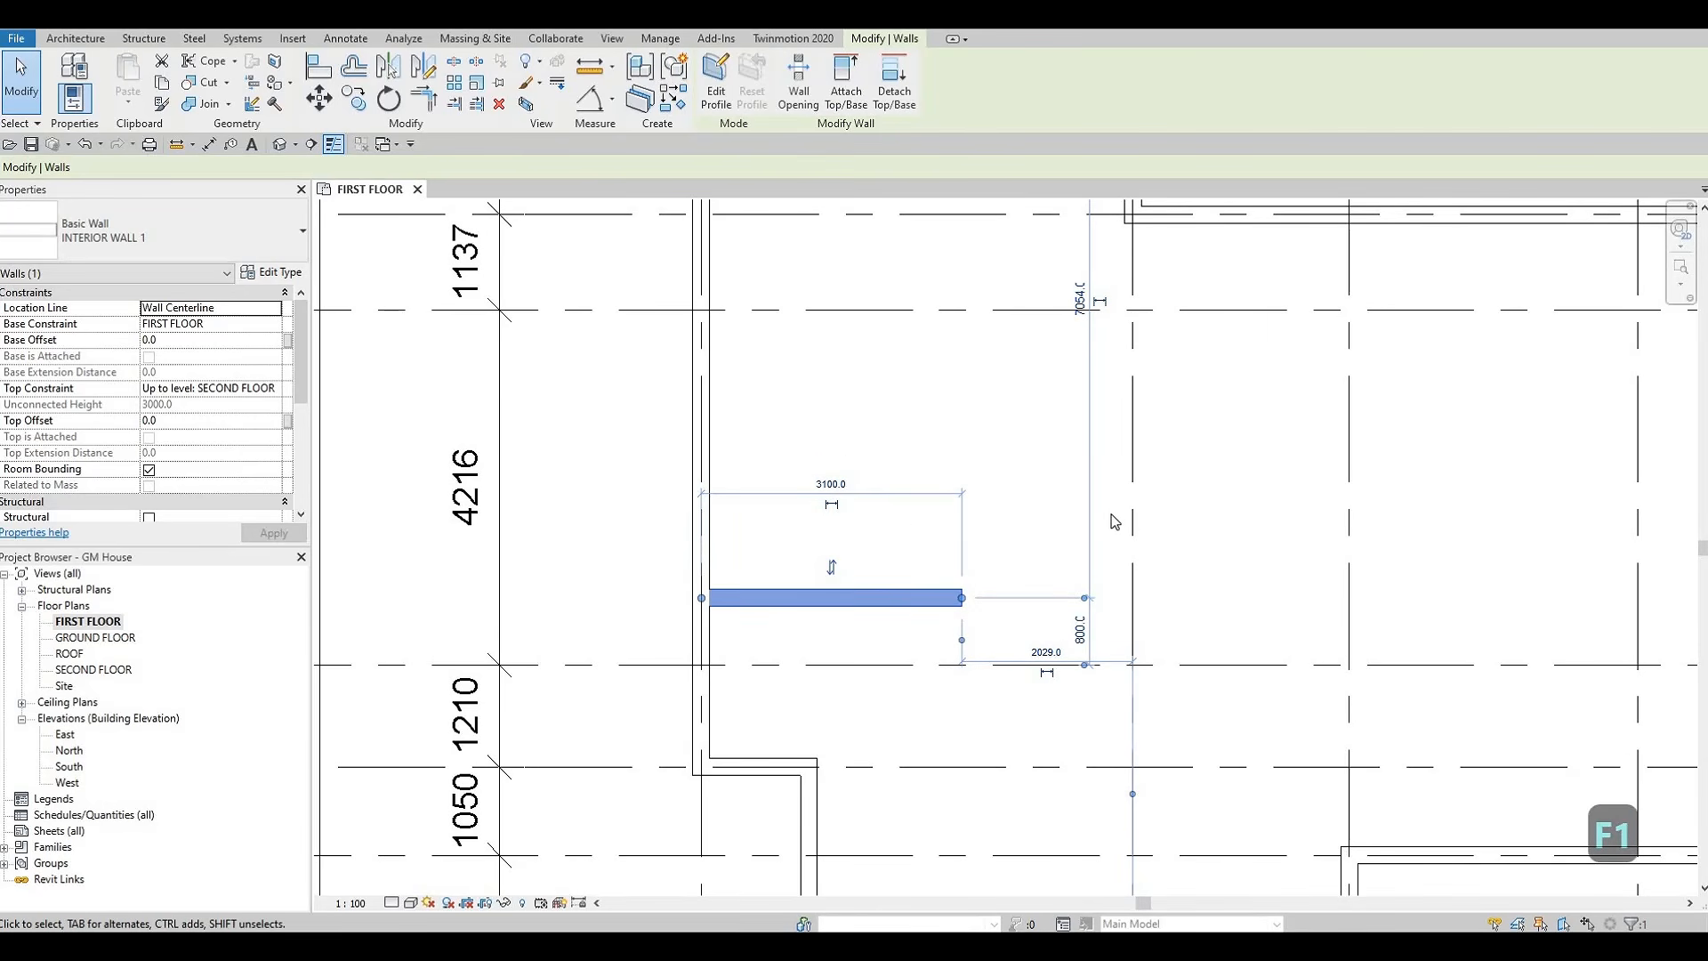
Create a similar INTERIOR WALL 1 wall along grid E, about 3500 mm long, from the grid 2 intersection toward grid 4
click(915, 515)
click(916, 604)
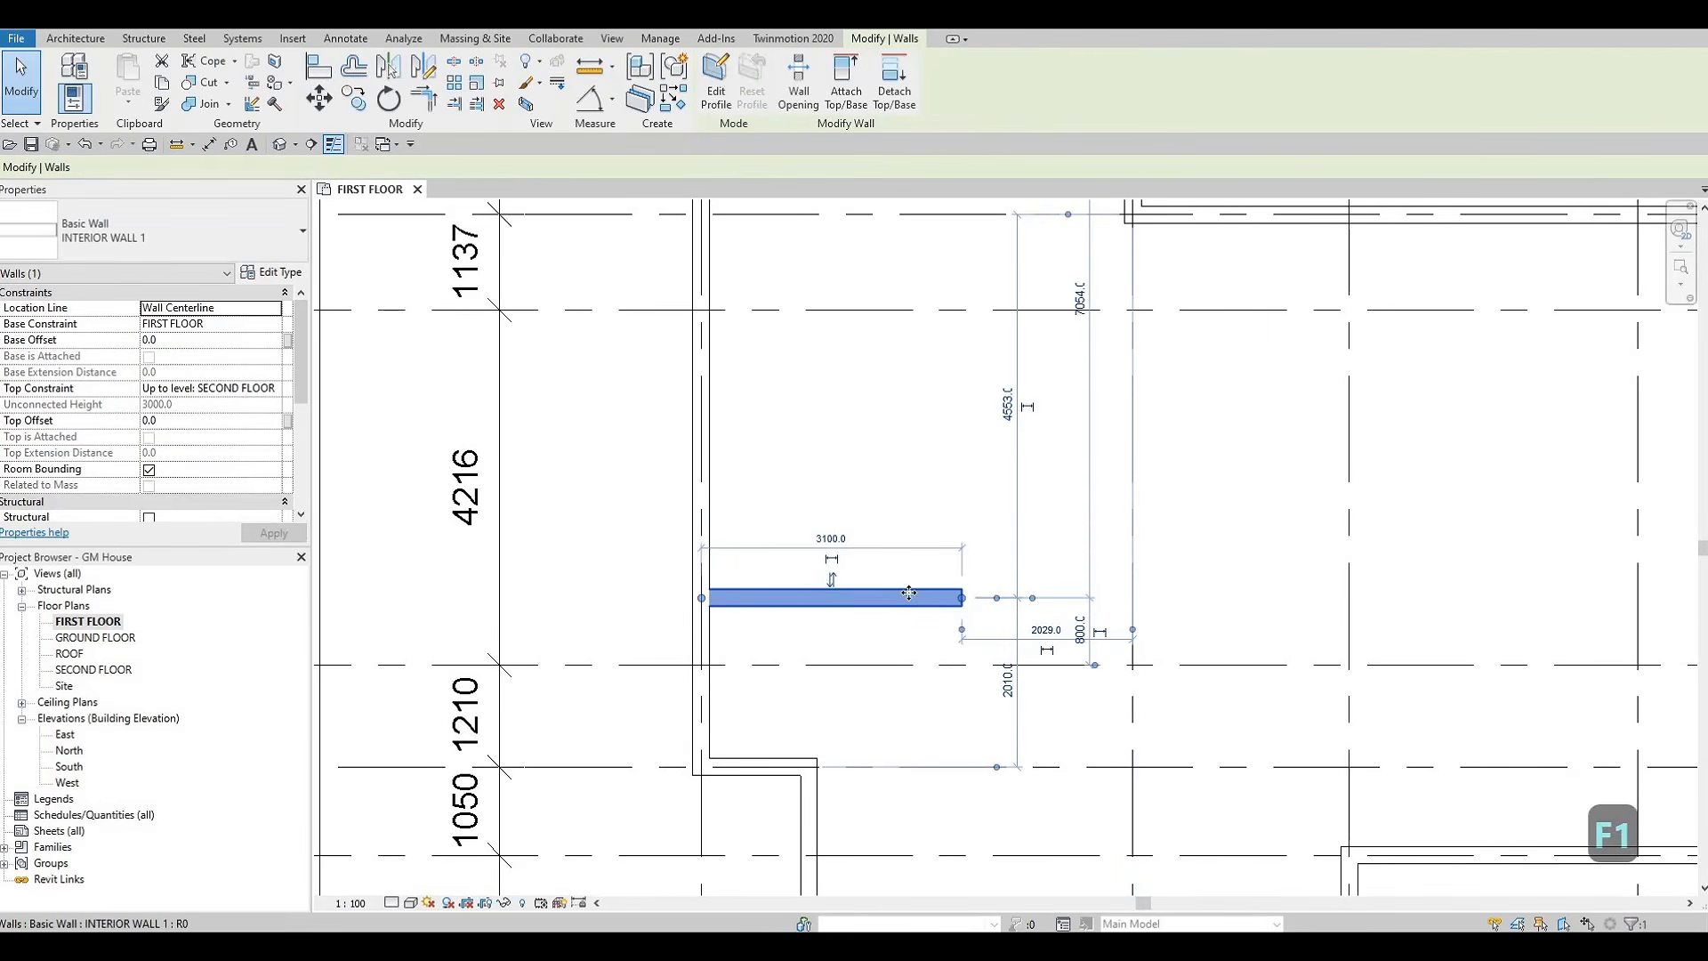
key(c)
key(s)
middle_drag(1046, 595, 1042, 470)
scroll(1130, 559, down, 3)
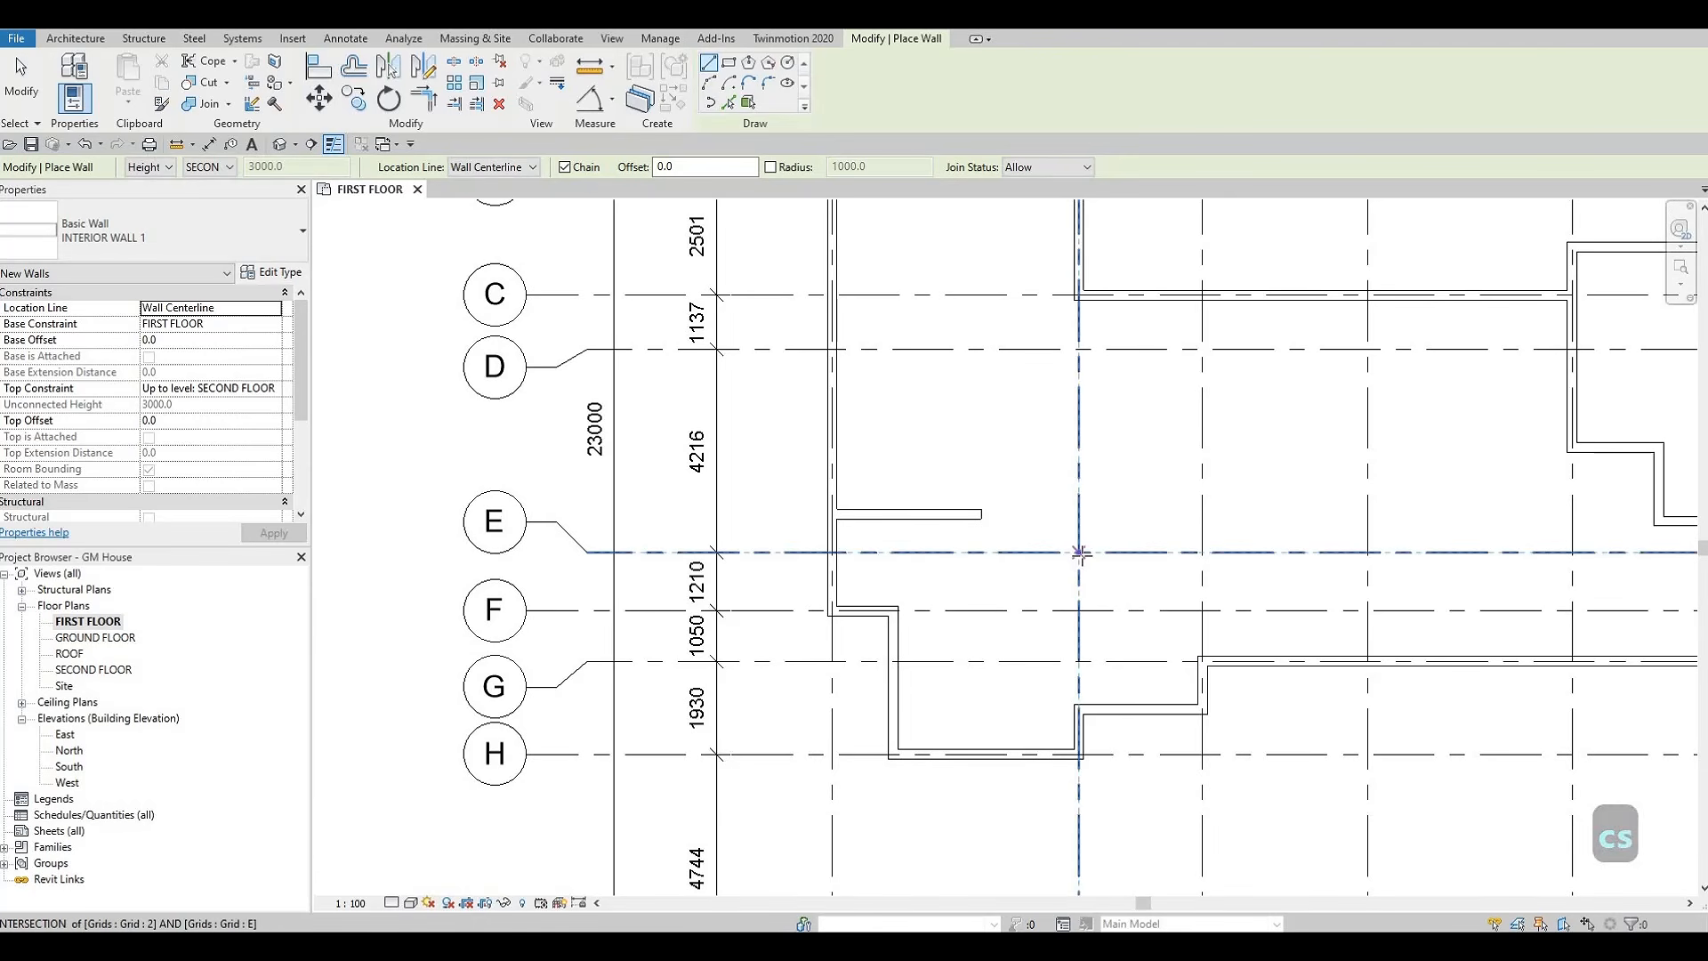
click(1079, 552)
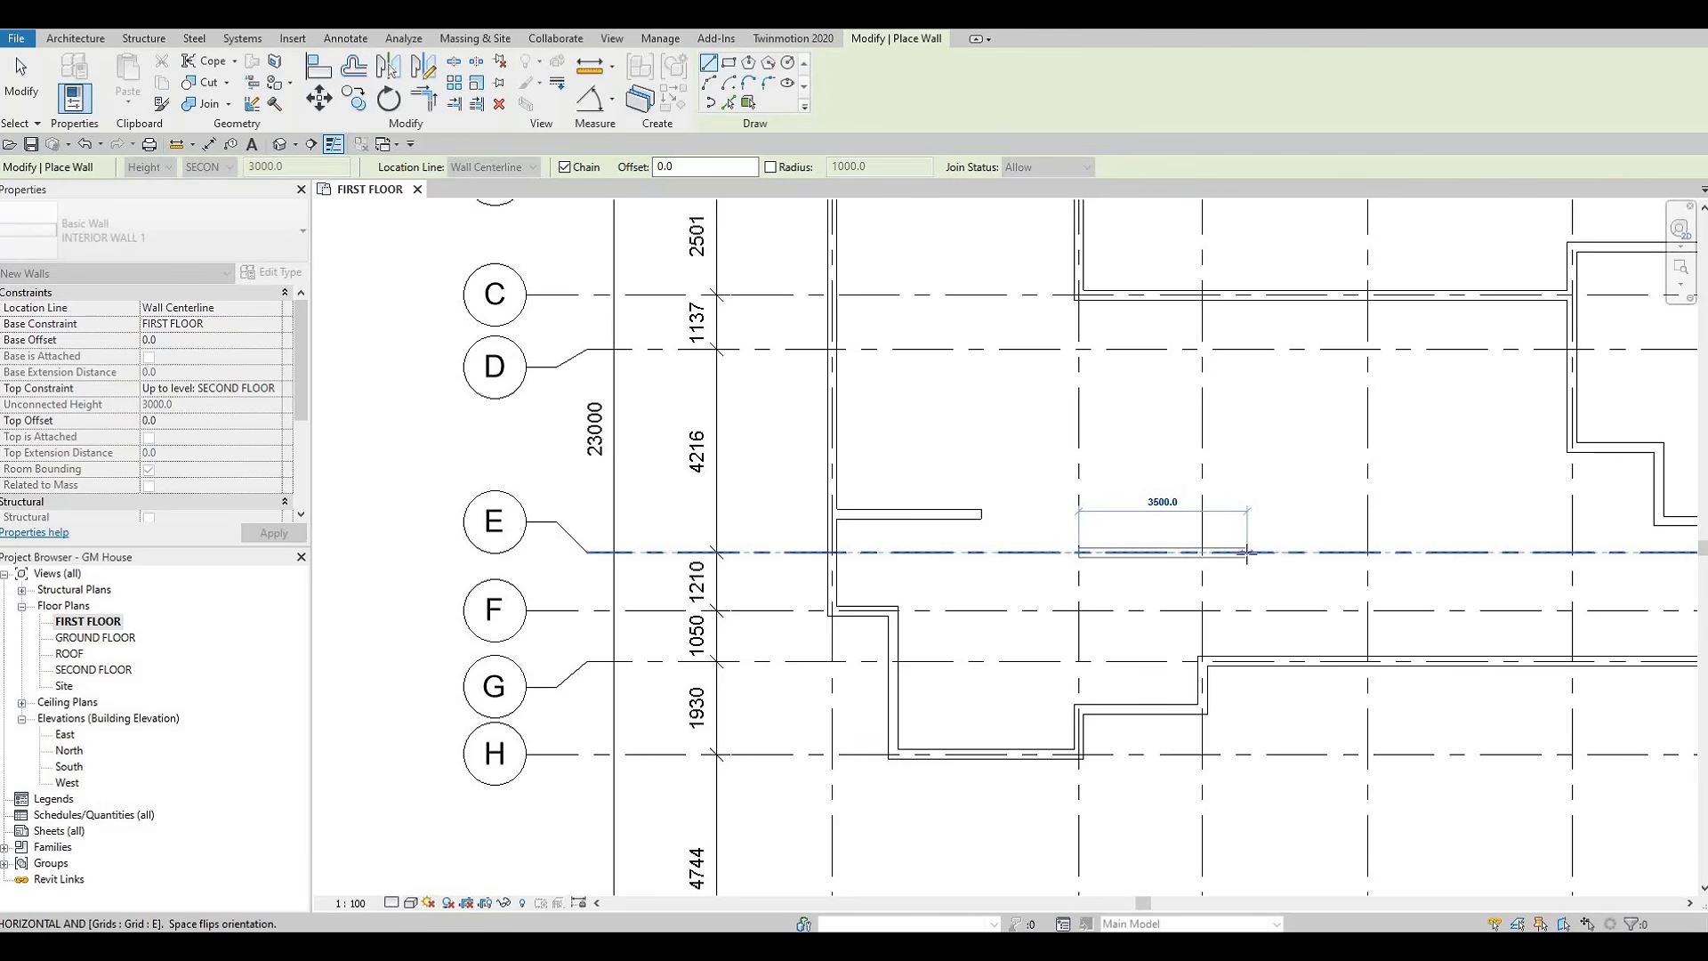
click(1245, 553)
key(Escape)
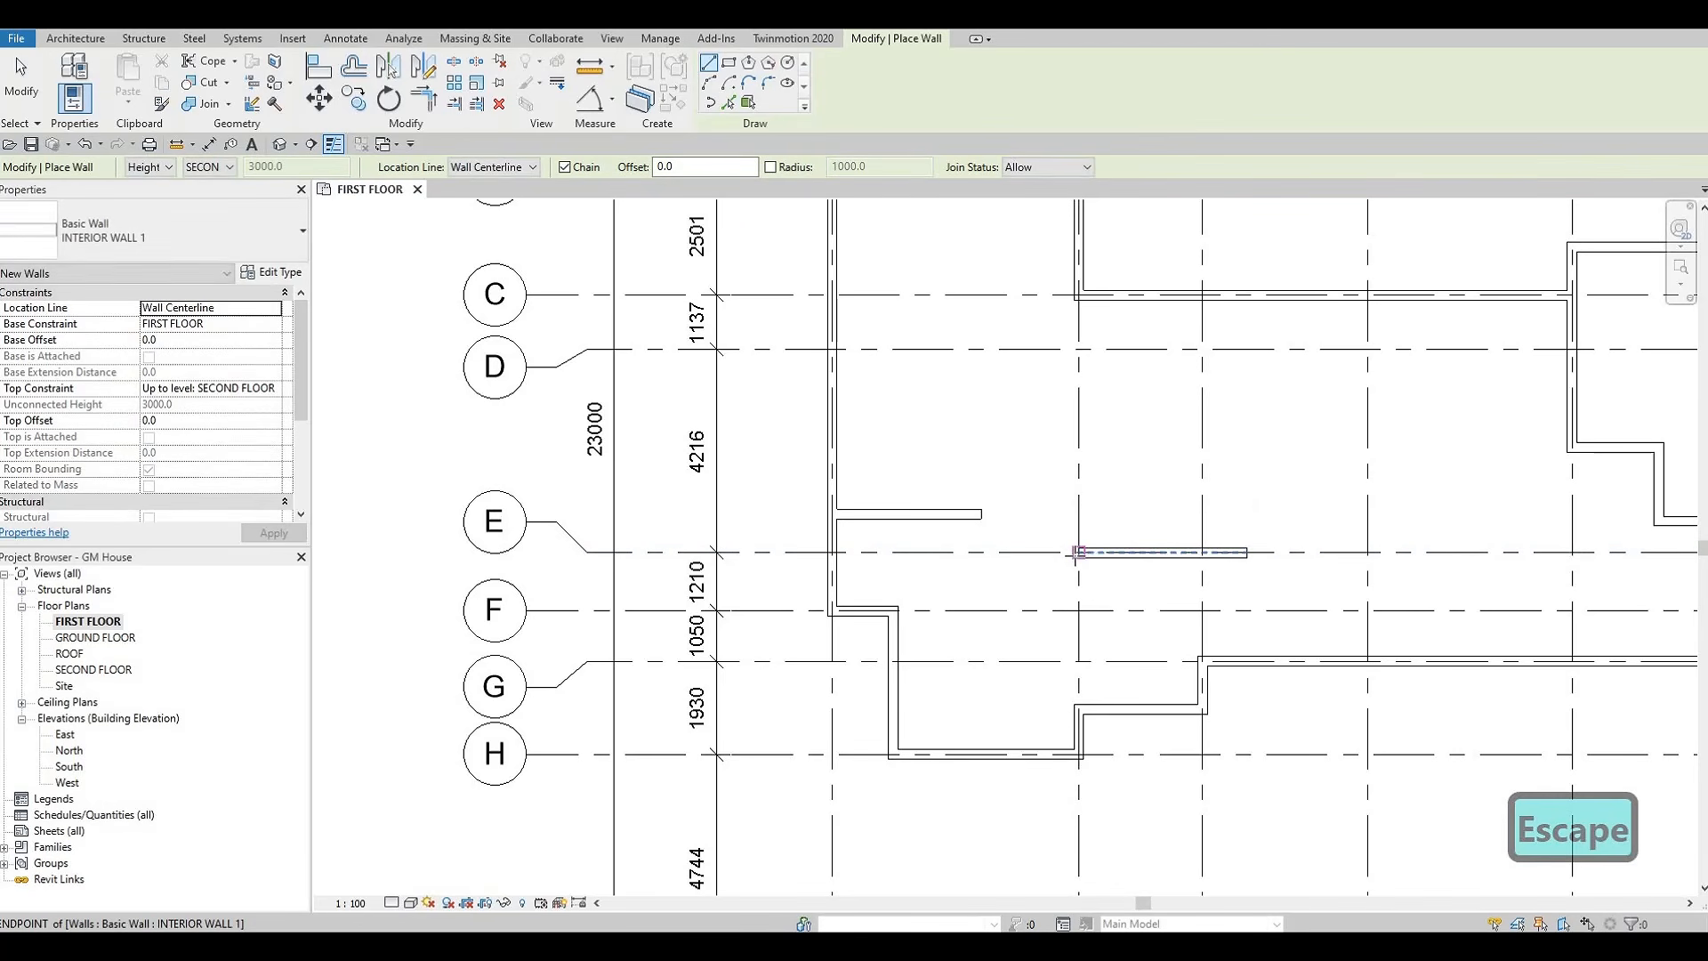
Draw a short vertical INTERIOR WALL 1 stub on grid 2, meeting the end of the grid E wall from above
scroll(1077, 555, down, 1)
middle_drag(1087, 590, 1072, 703)
scroll(1070, 699, down, 3)
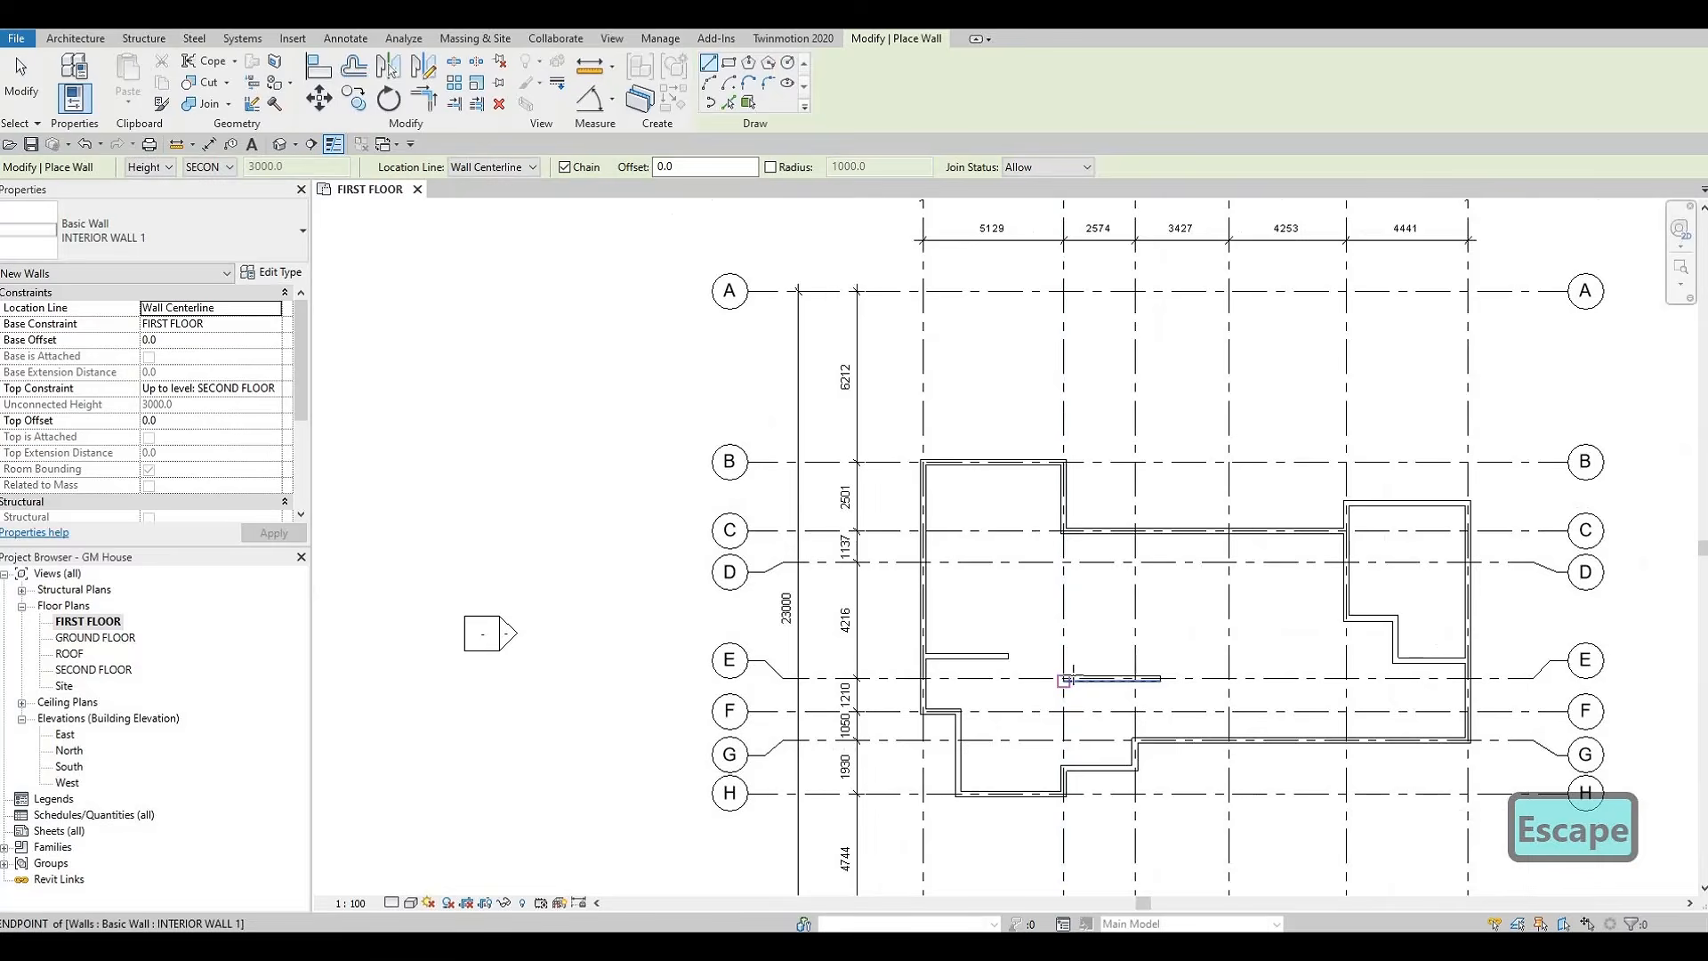
middle_drag(1071, 632, 1082, 567)
scroll(1121, 613, up, 1)
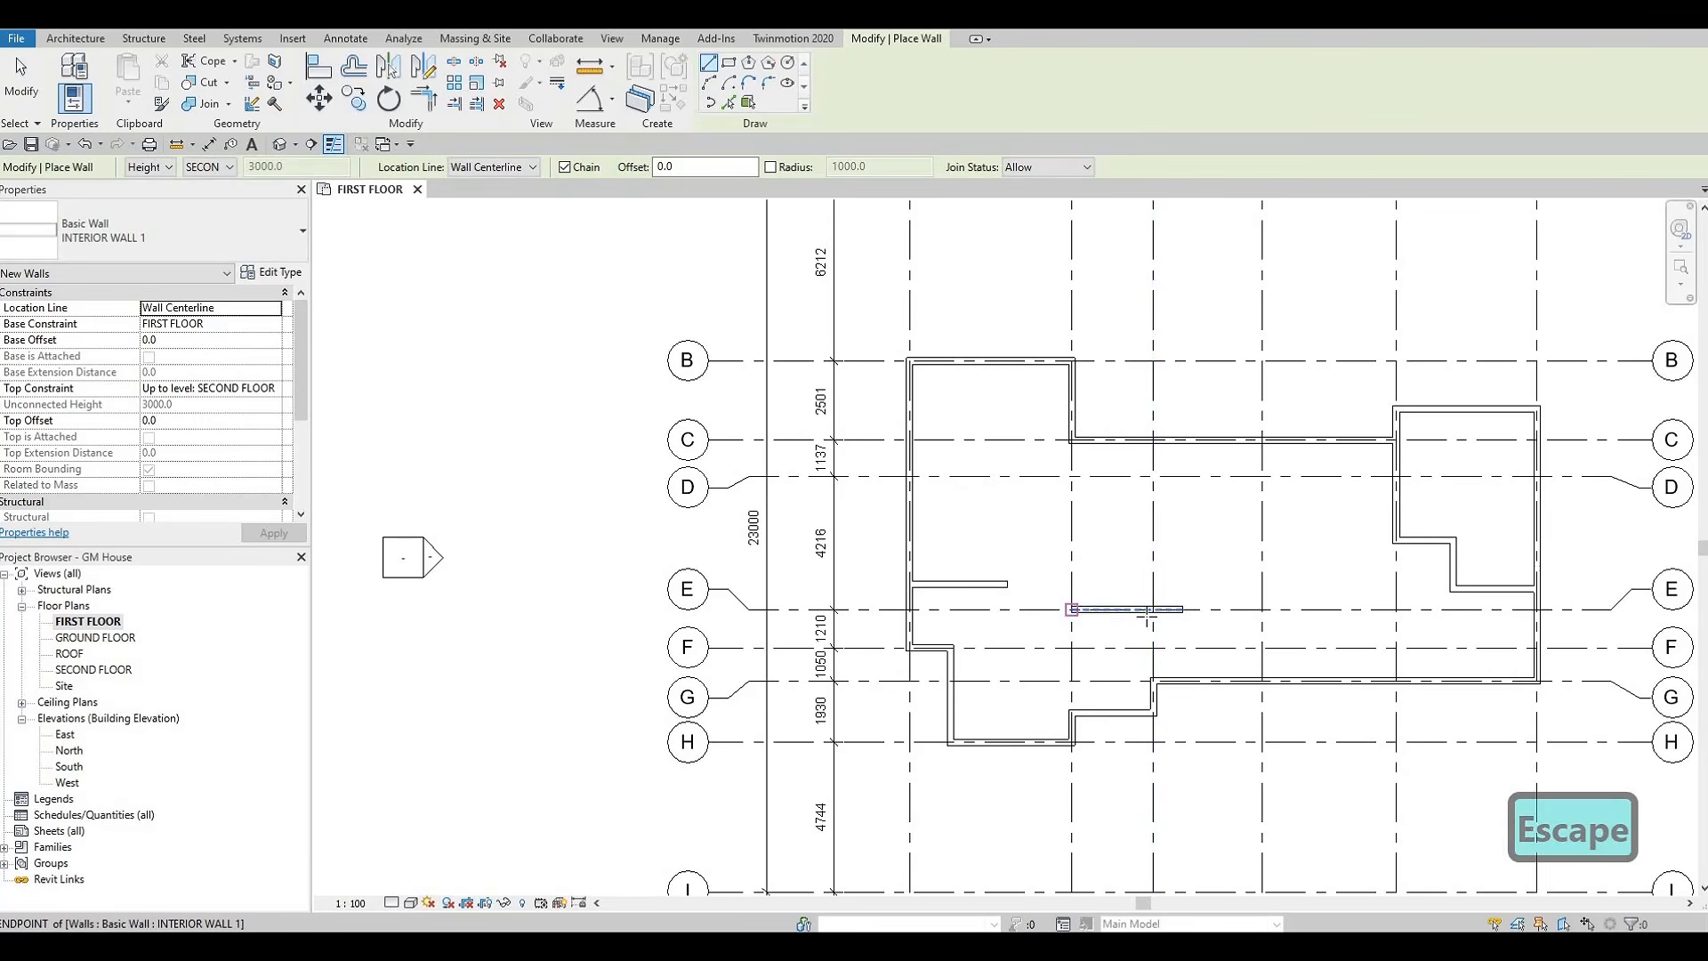
scroll(1071, 609, up, 1)
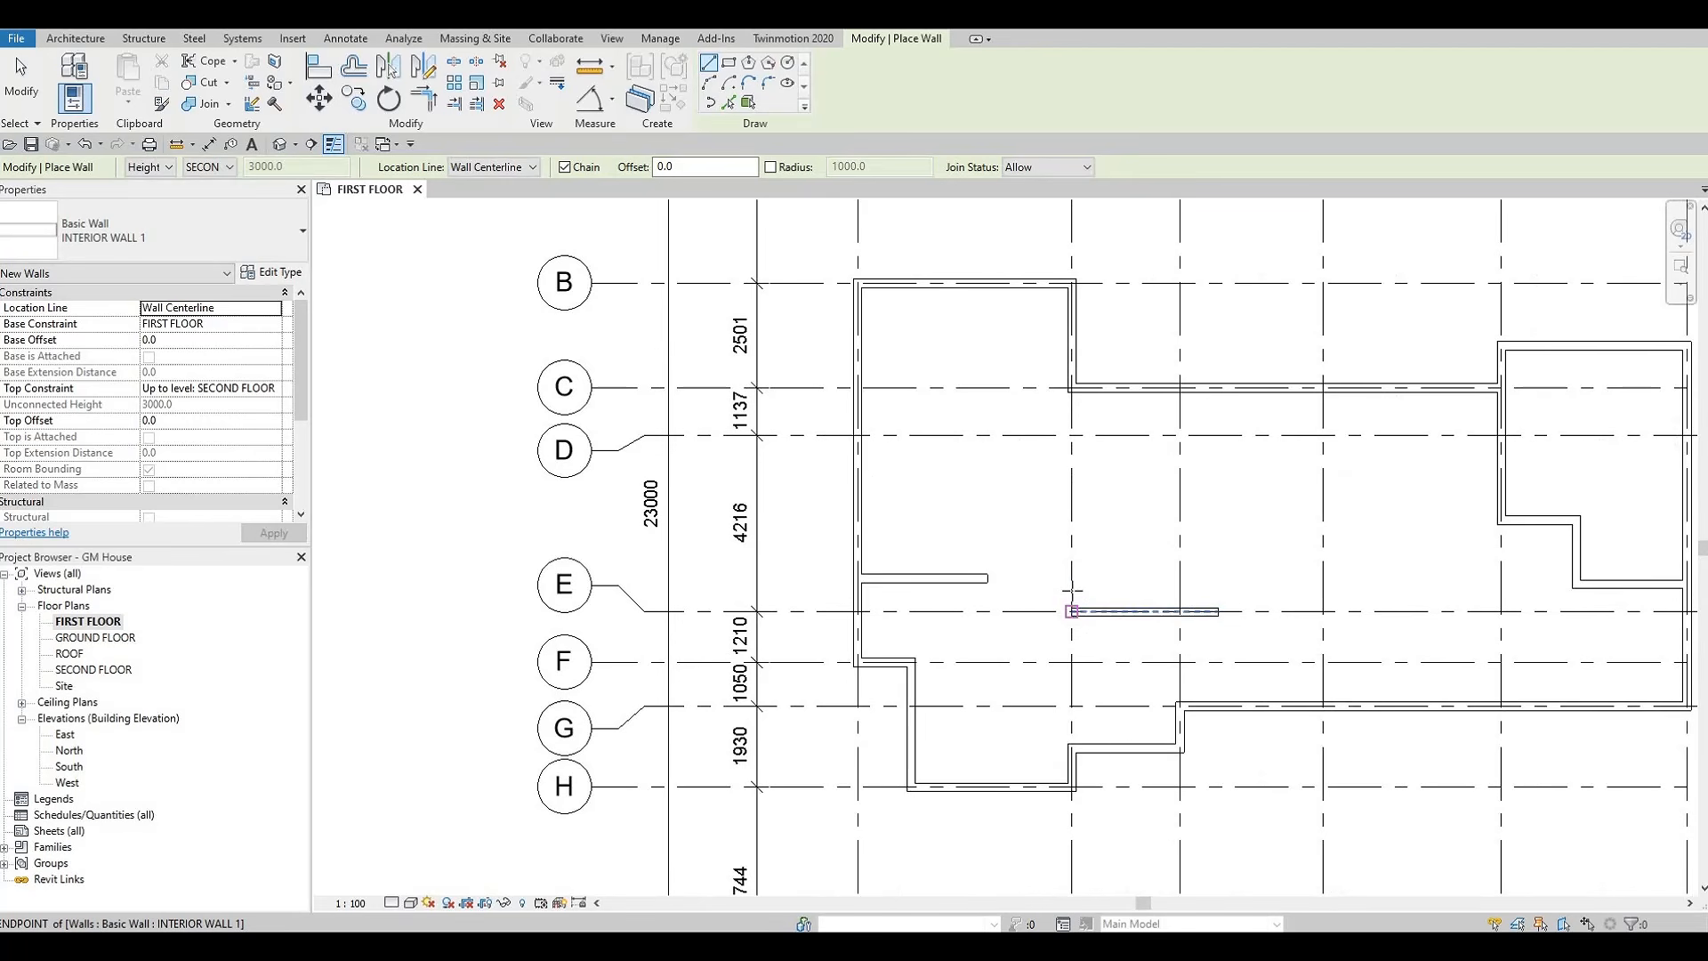
click(1070, 609)
key(Escape)
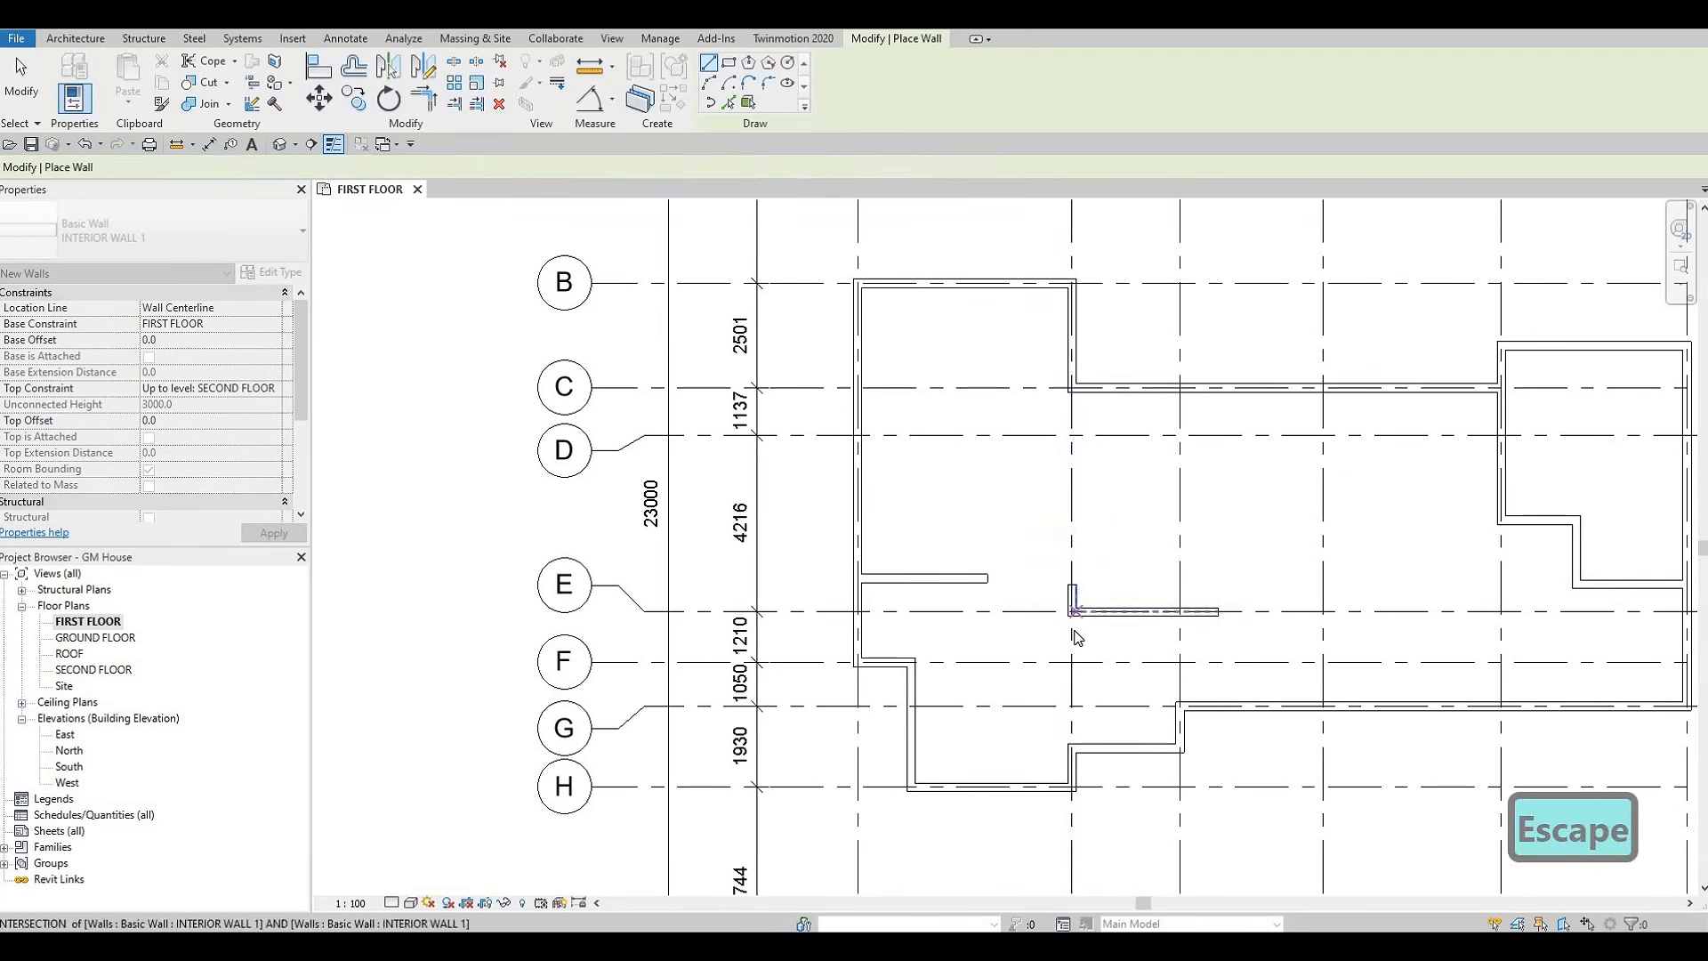
Trim/extend the horizontal interior wall above grid E to form a corner with the vertical stub on grid 2
key(Escape)
key(t)
key(r)
click(983, 580)
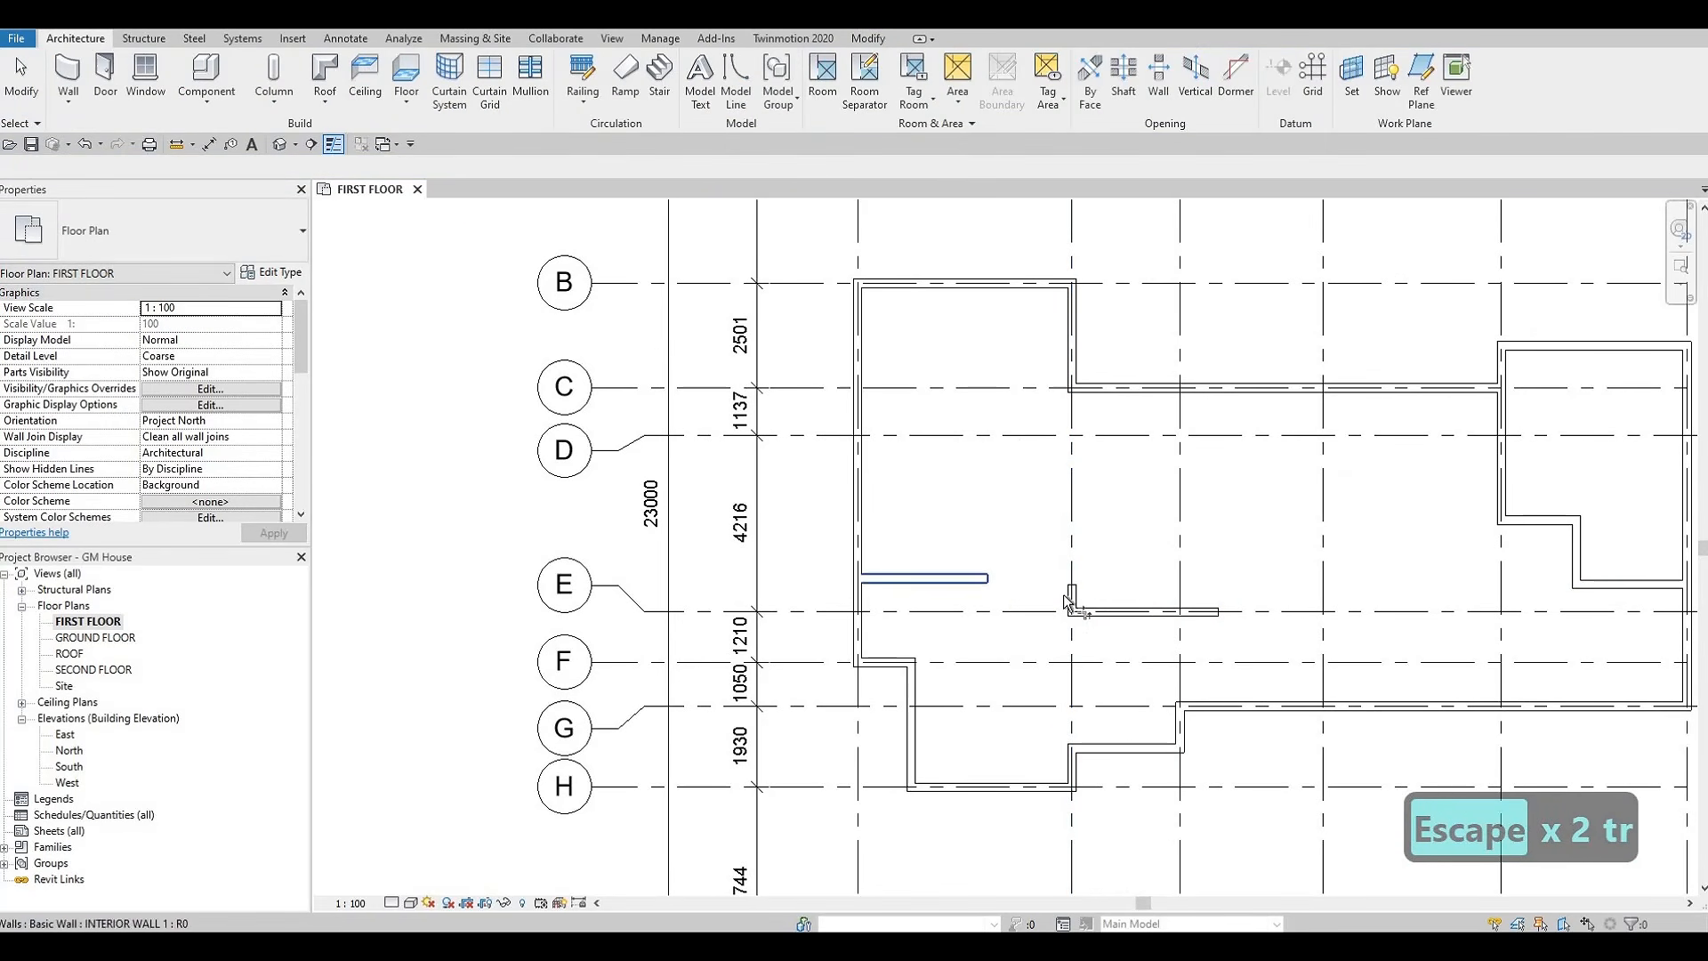
click(1072, 598)
middle_drag(1074, 667, 1112, 580)
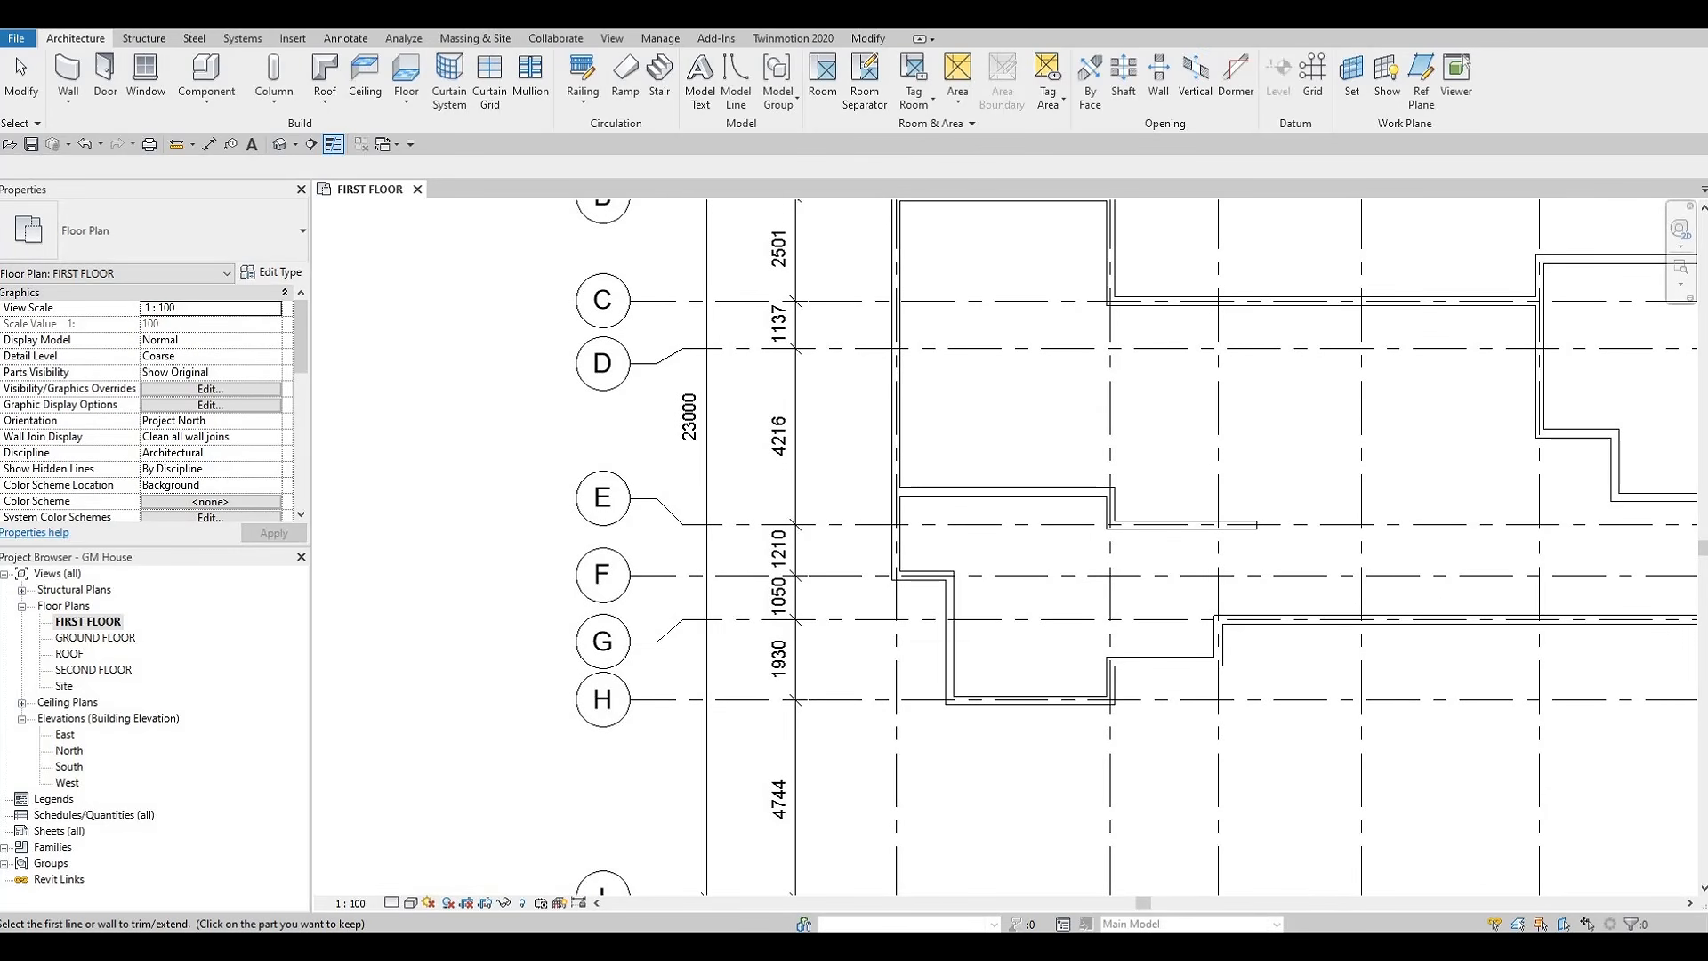
key(Escape)
key(Escape)
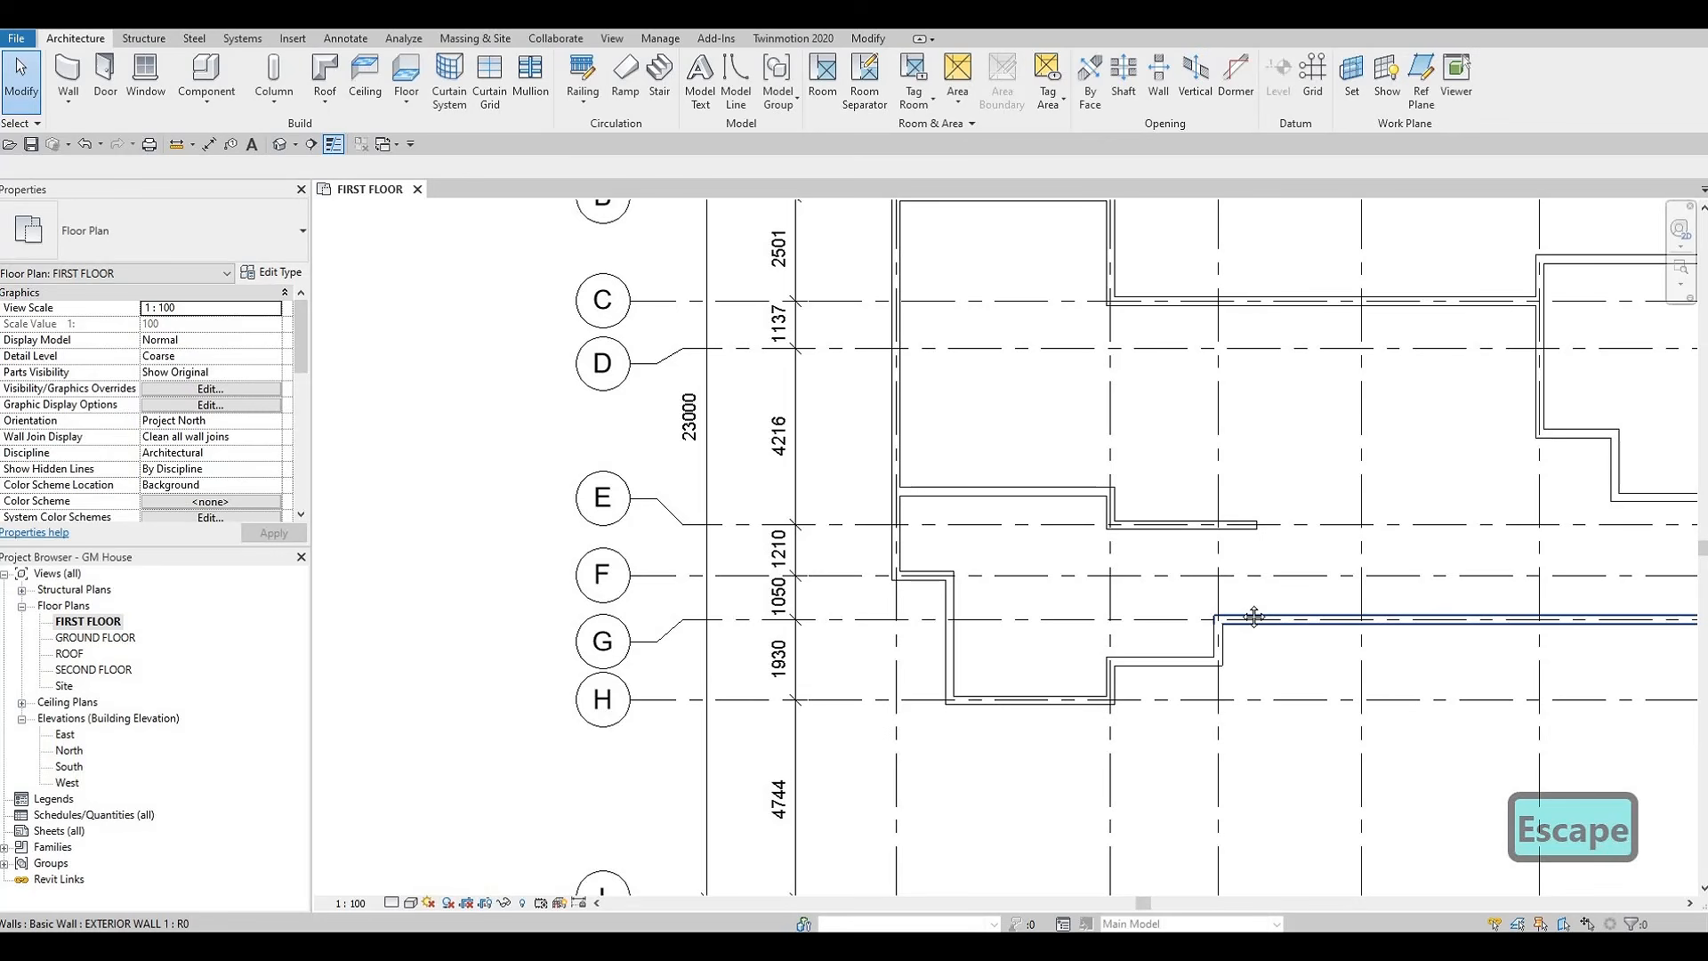
Stretch the lower end of the grid 2 interior wall stub down to the exterior wall between grids G and H
middle_drag(1251, 610, 1242, 603)
click(1103, 505)
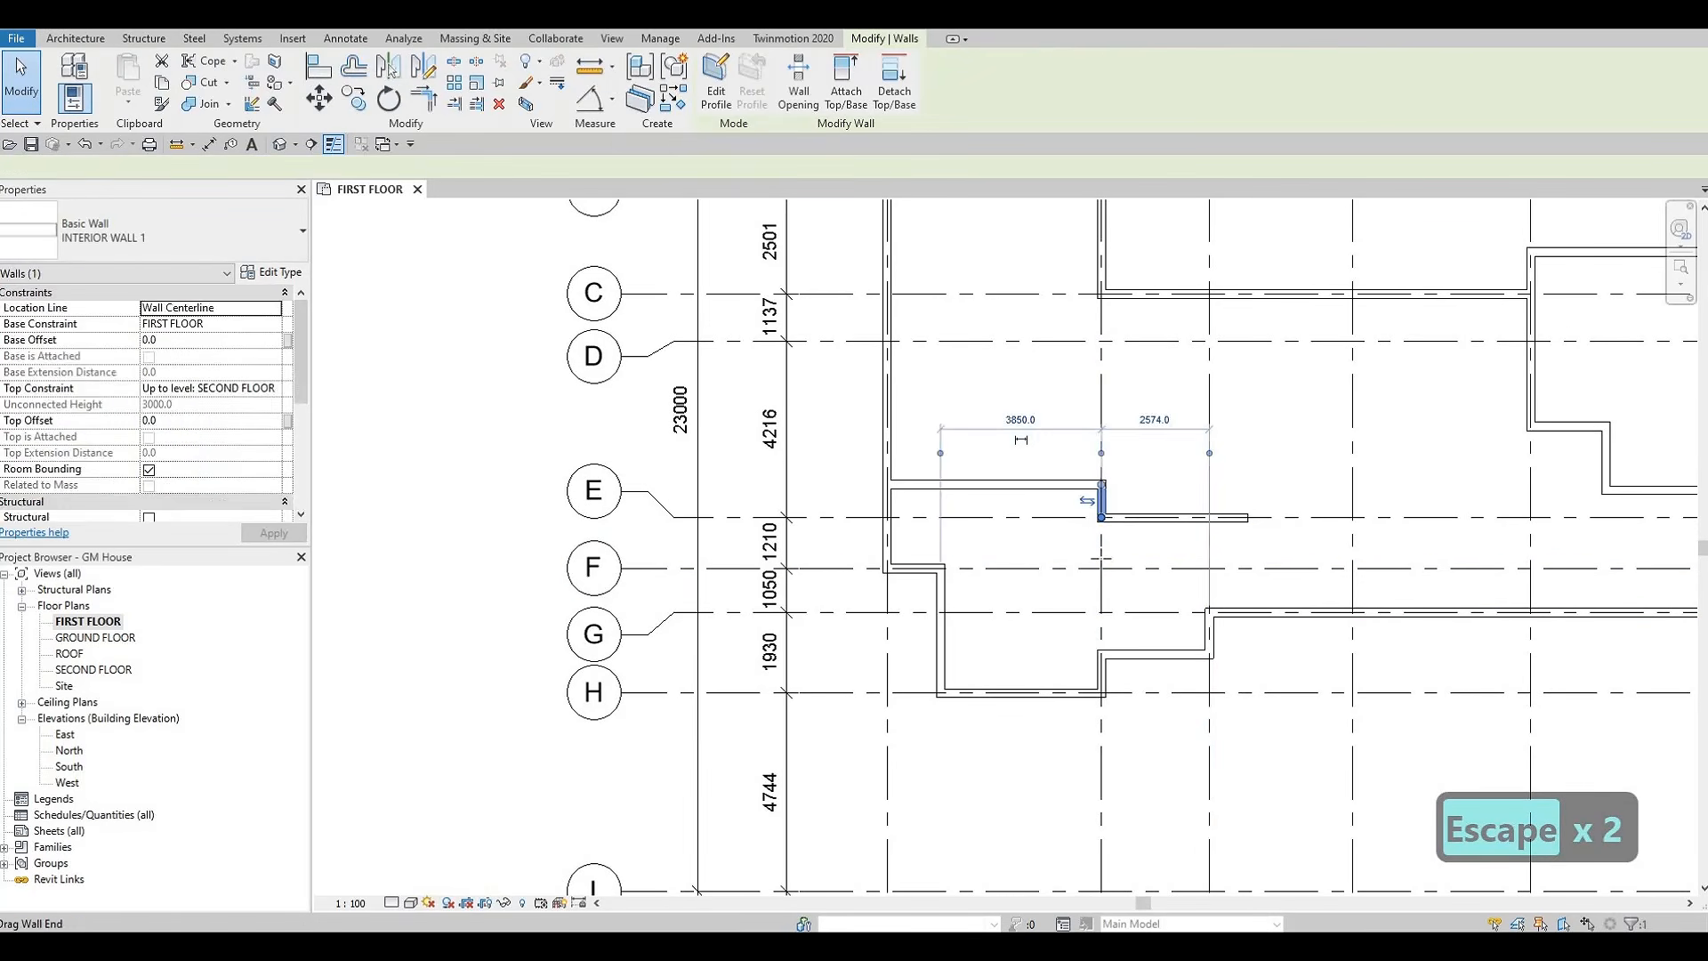
drag(1103, 517, 1103, 648)
key(Escape)
key(Escape)
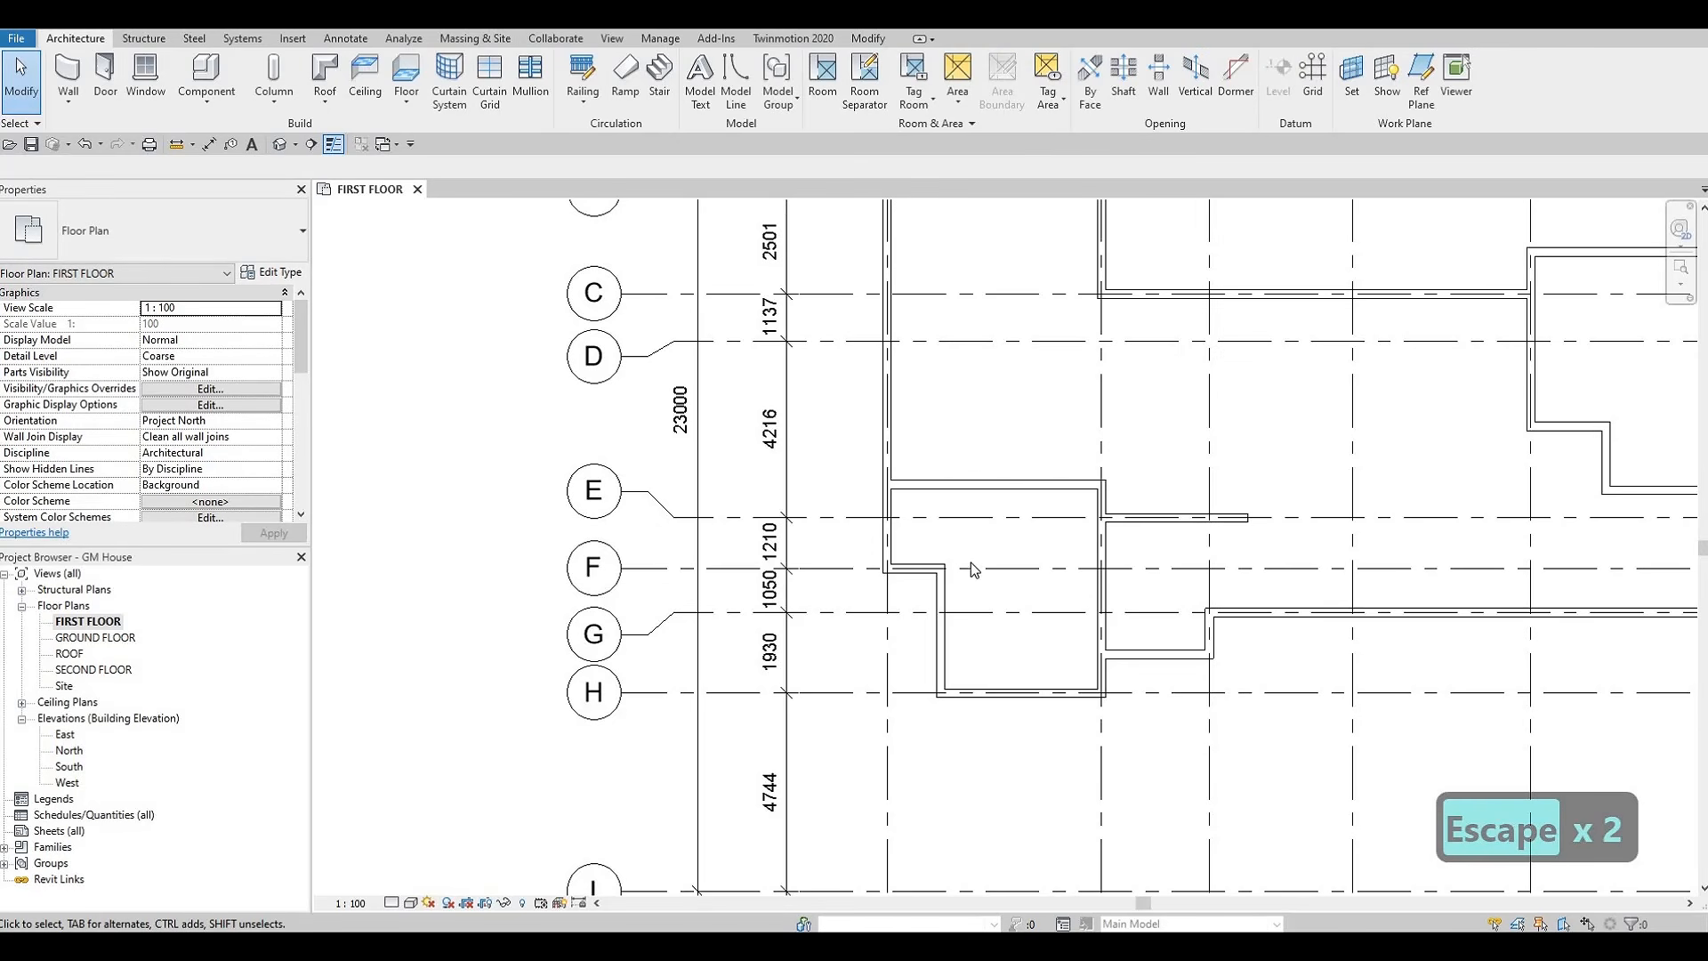
Start loading a family and browse the Canada library to the Tables folder inside Furniture
scroll(997, 545, down, 1)
middle_drag(1036, 591, 1051, 652)
scroll(1078, 595, down, 1)
middle_drag(1393, 555, 1374, 574)
key(F1)
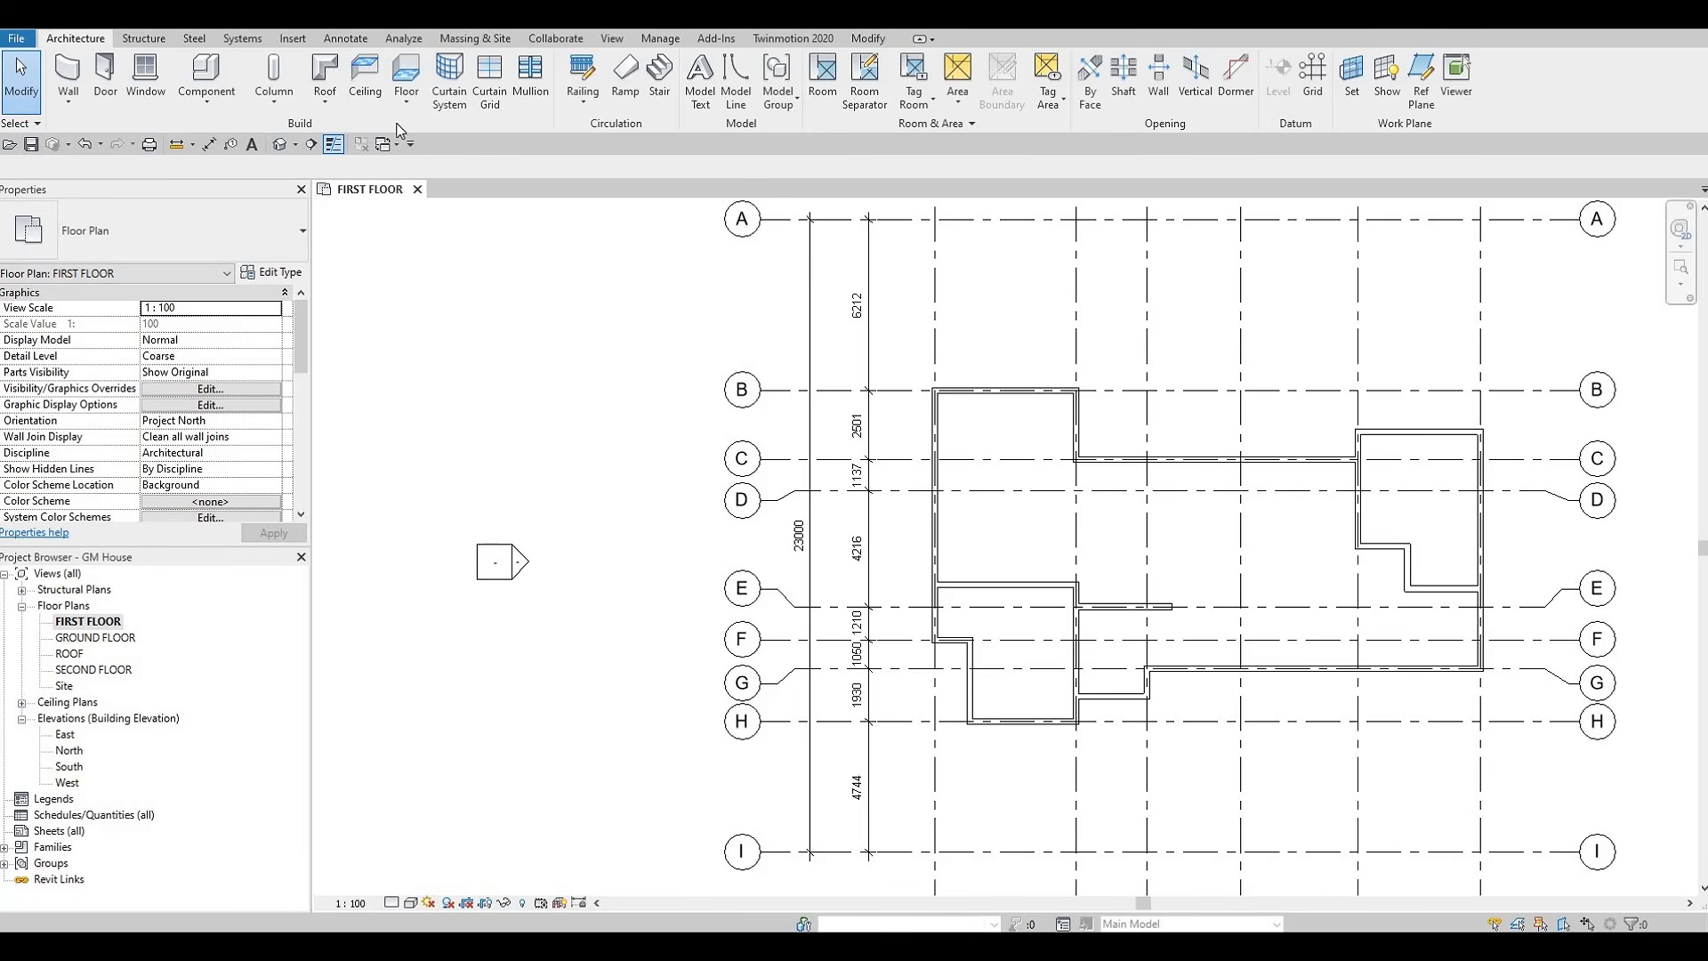
click(291, 41)
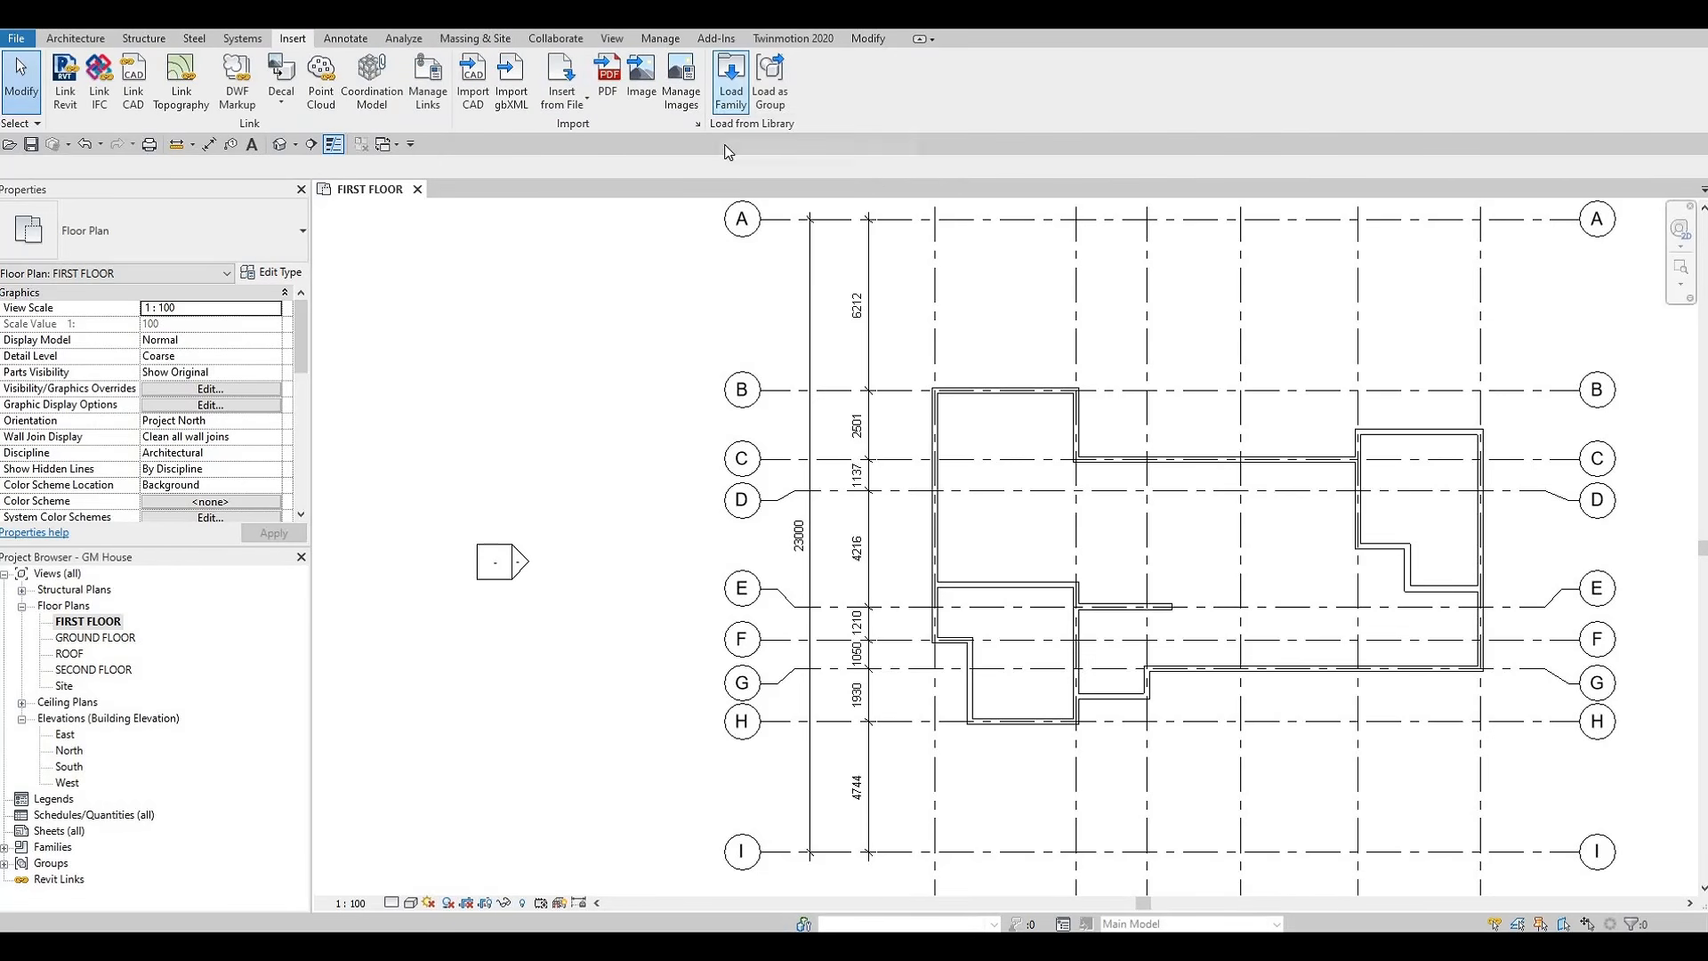
click(731, 80)
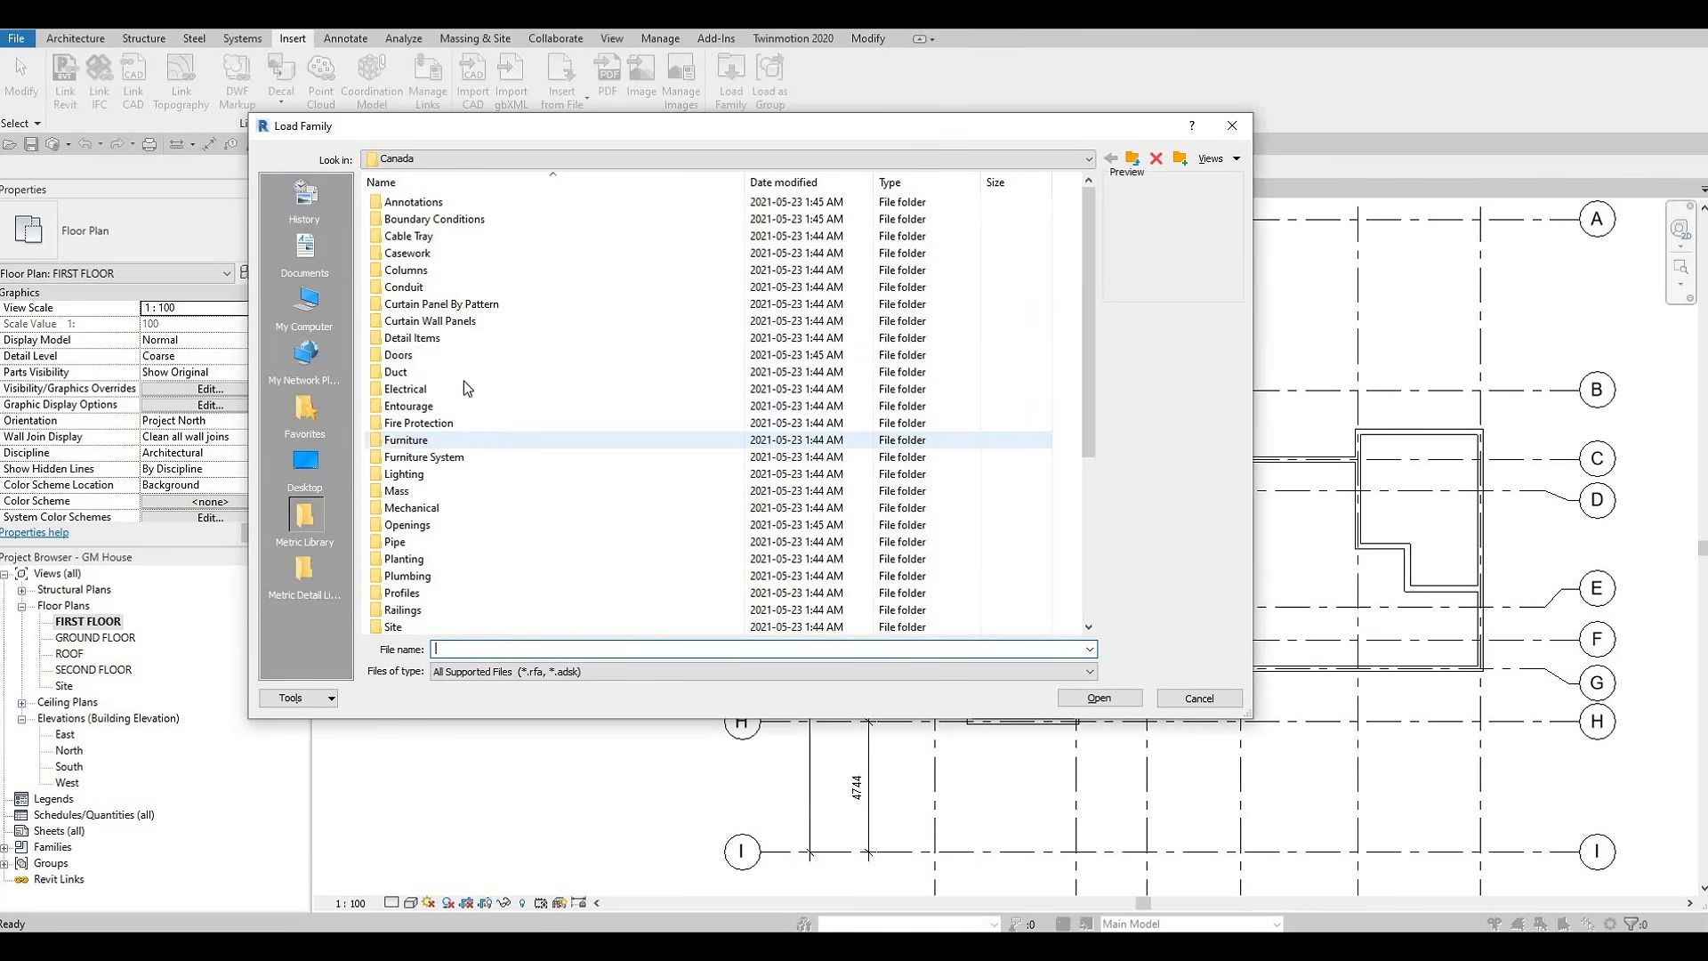
double_click(445, 439)
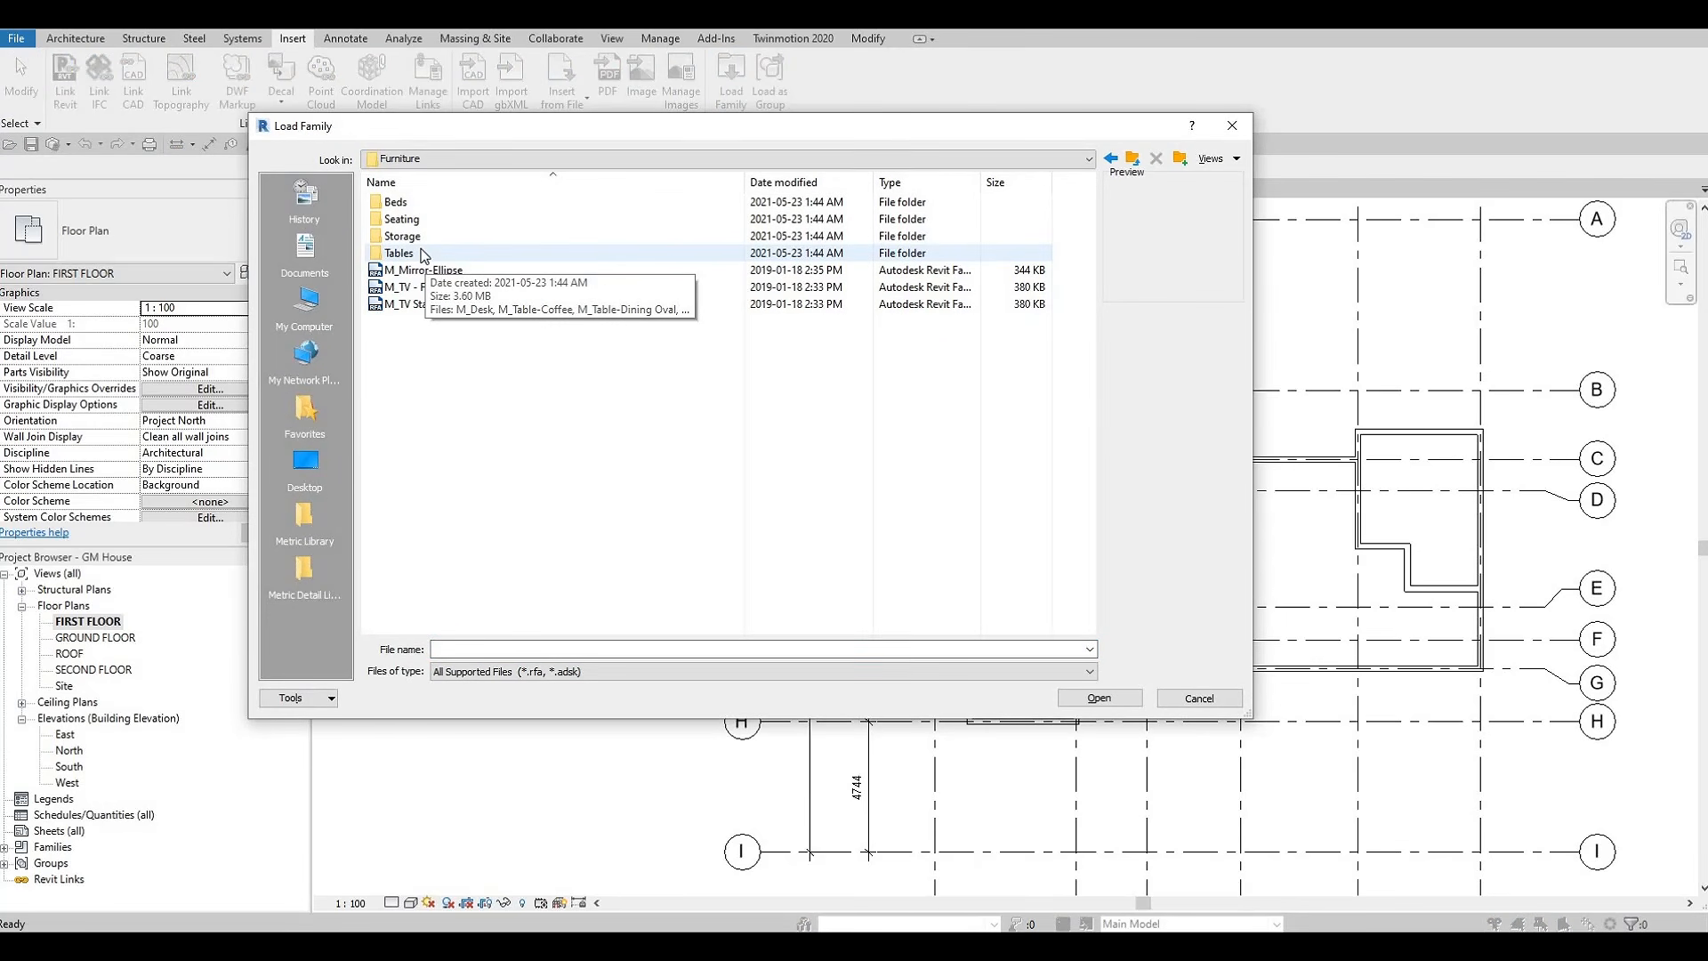
double_click(423, 255)
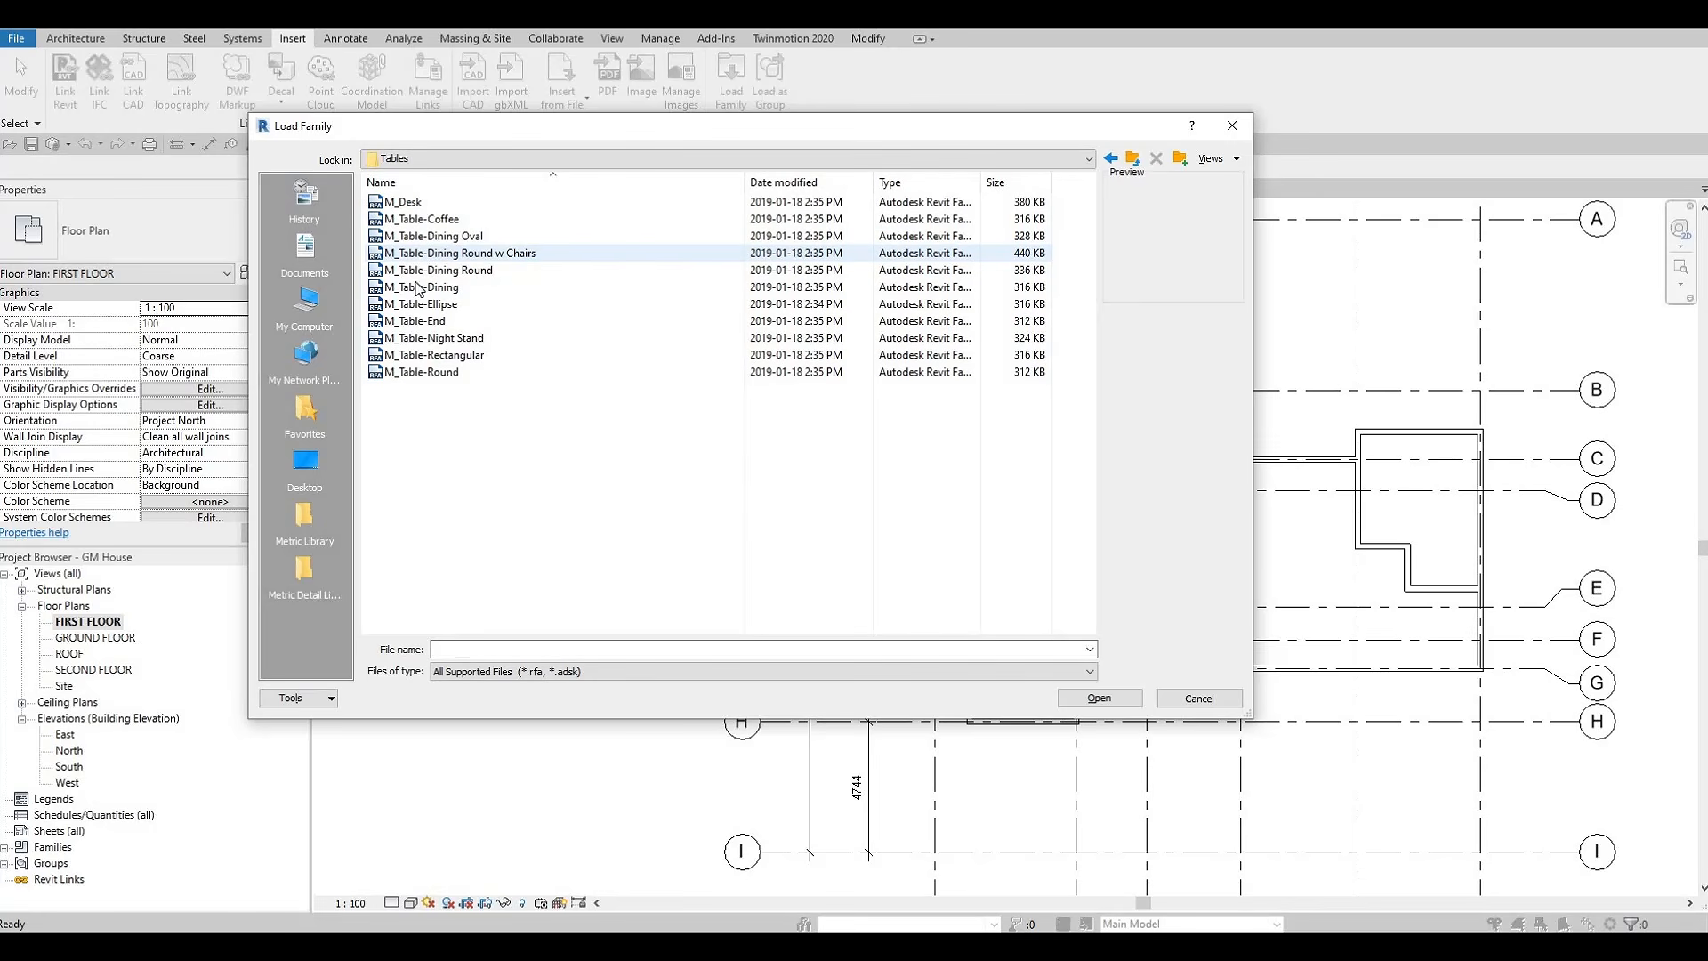
Preview the table families and load M_Table-Dining into the project
click(411, 204)
key(Down)
key(Down)
key(Down)
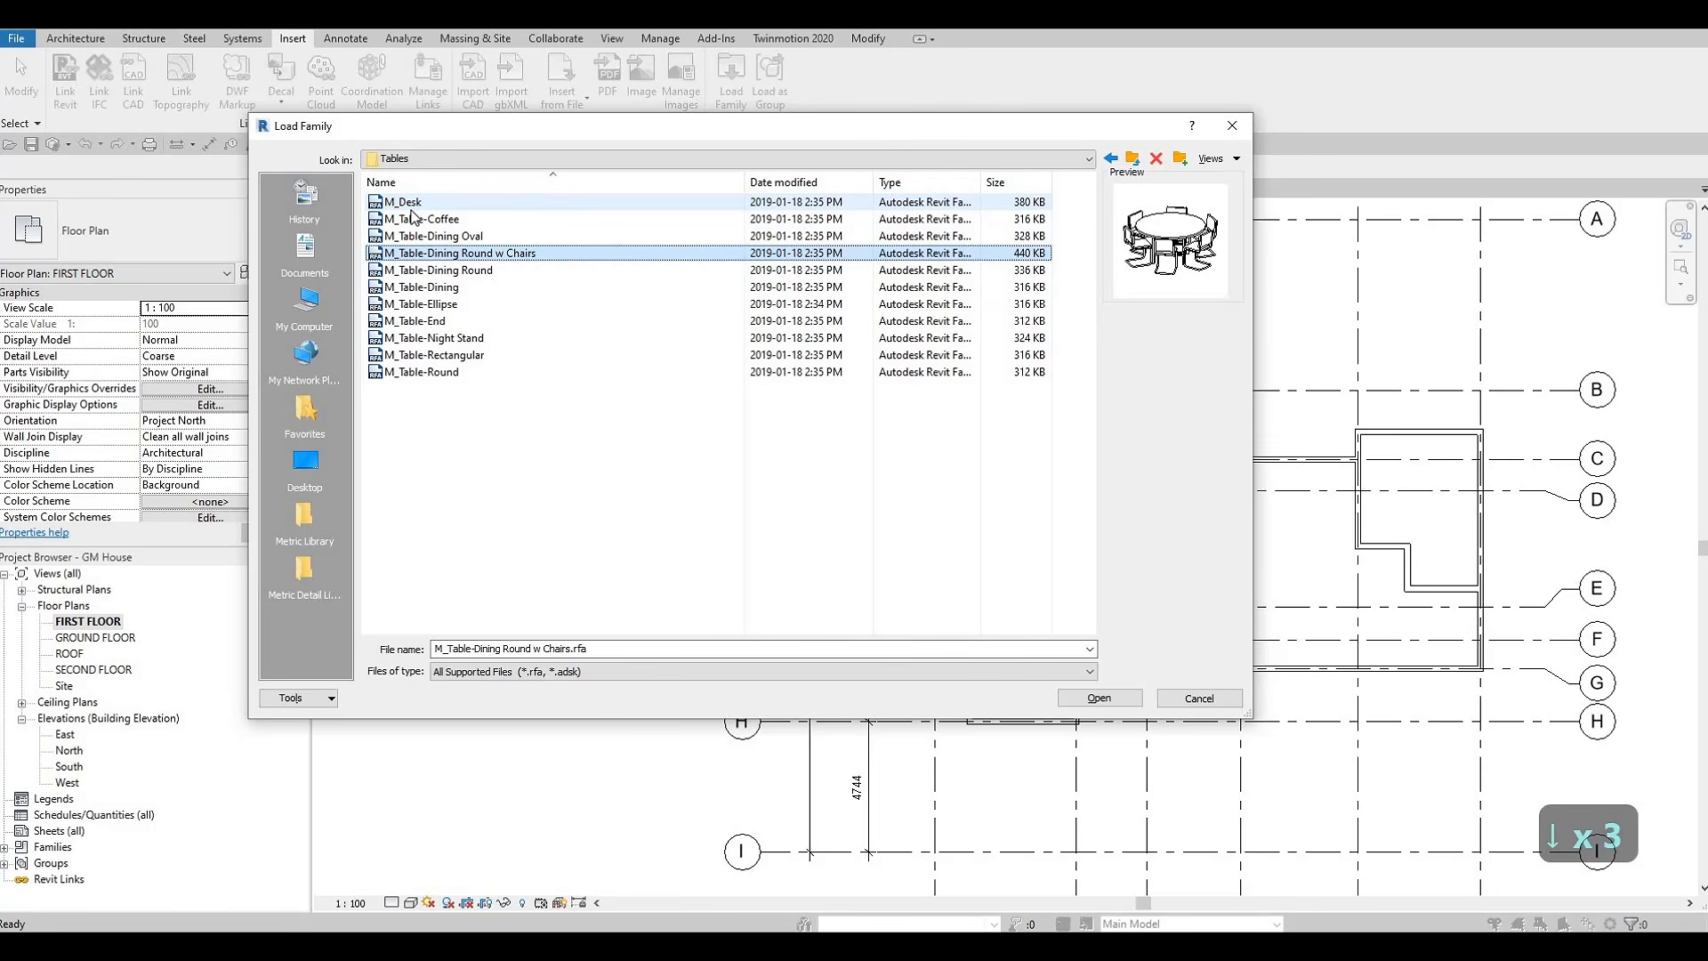
key(Down)
key(Down)
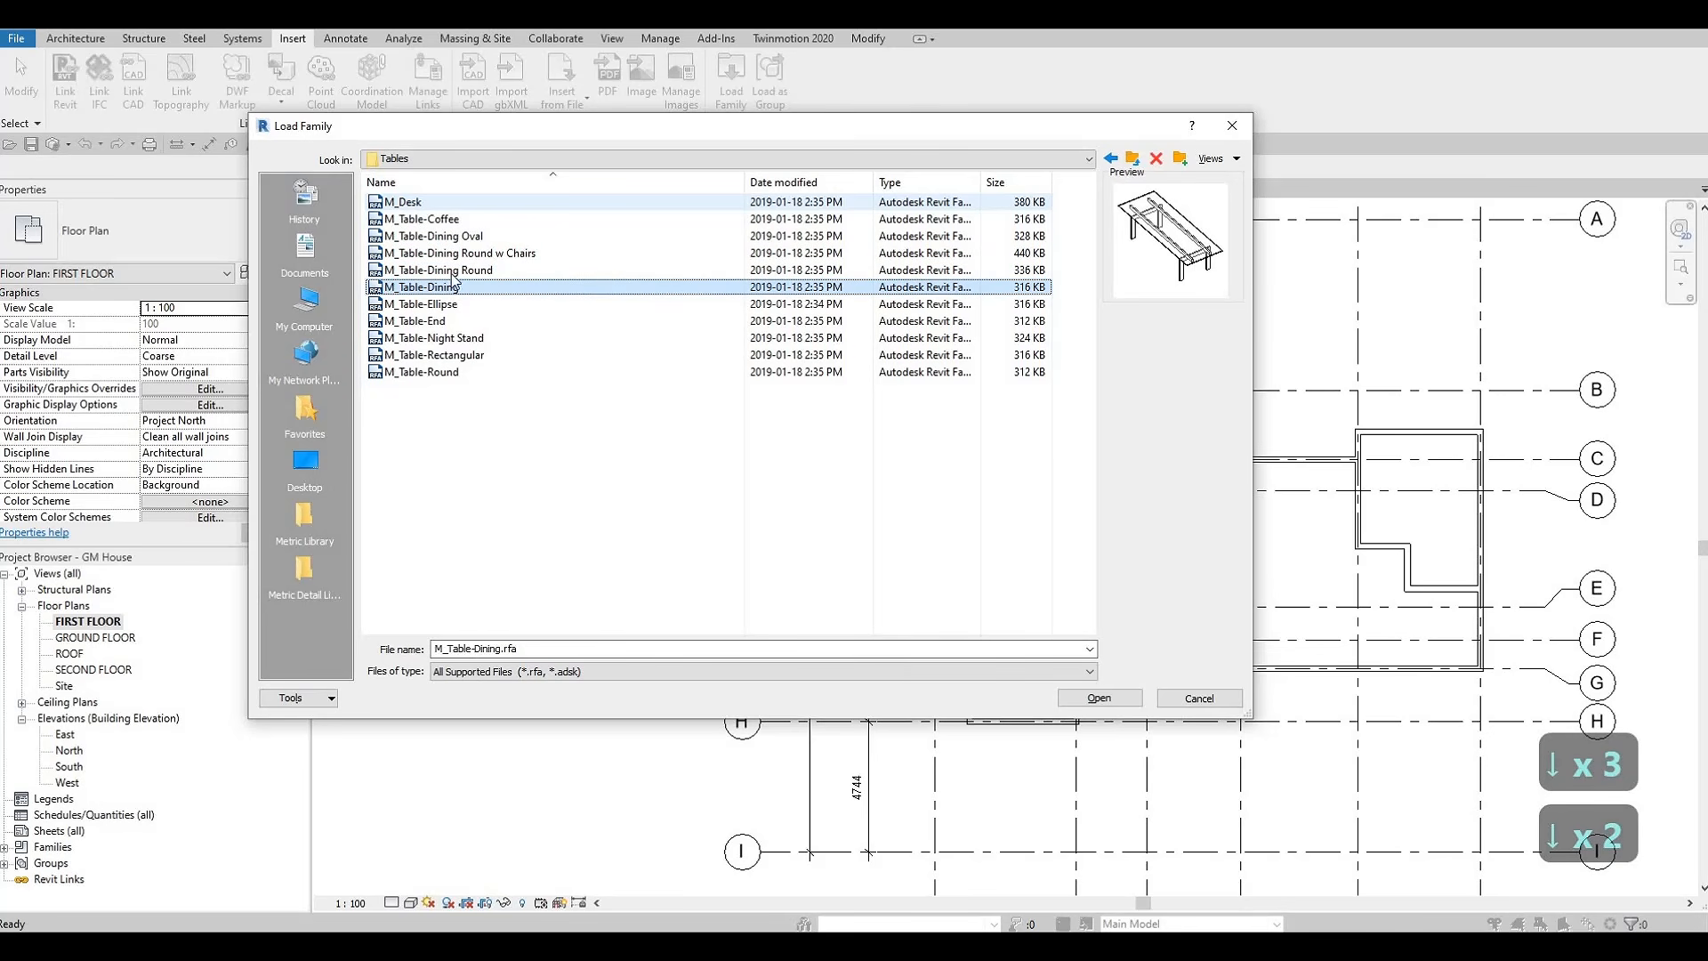
click(1107, 694)
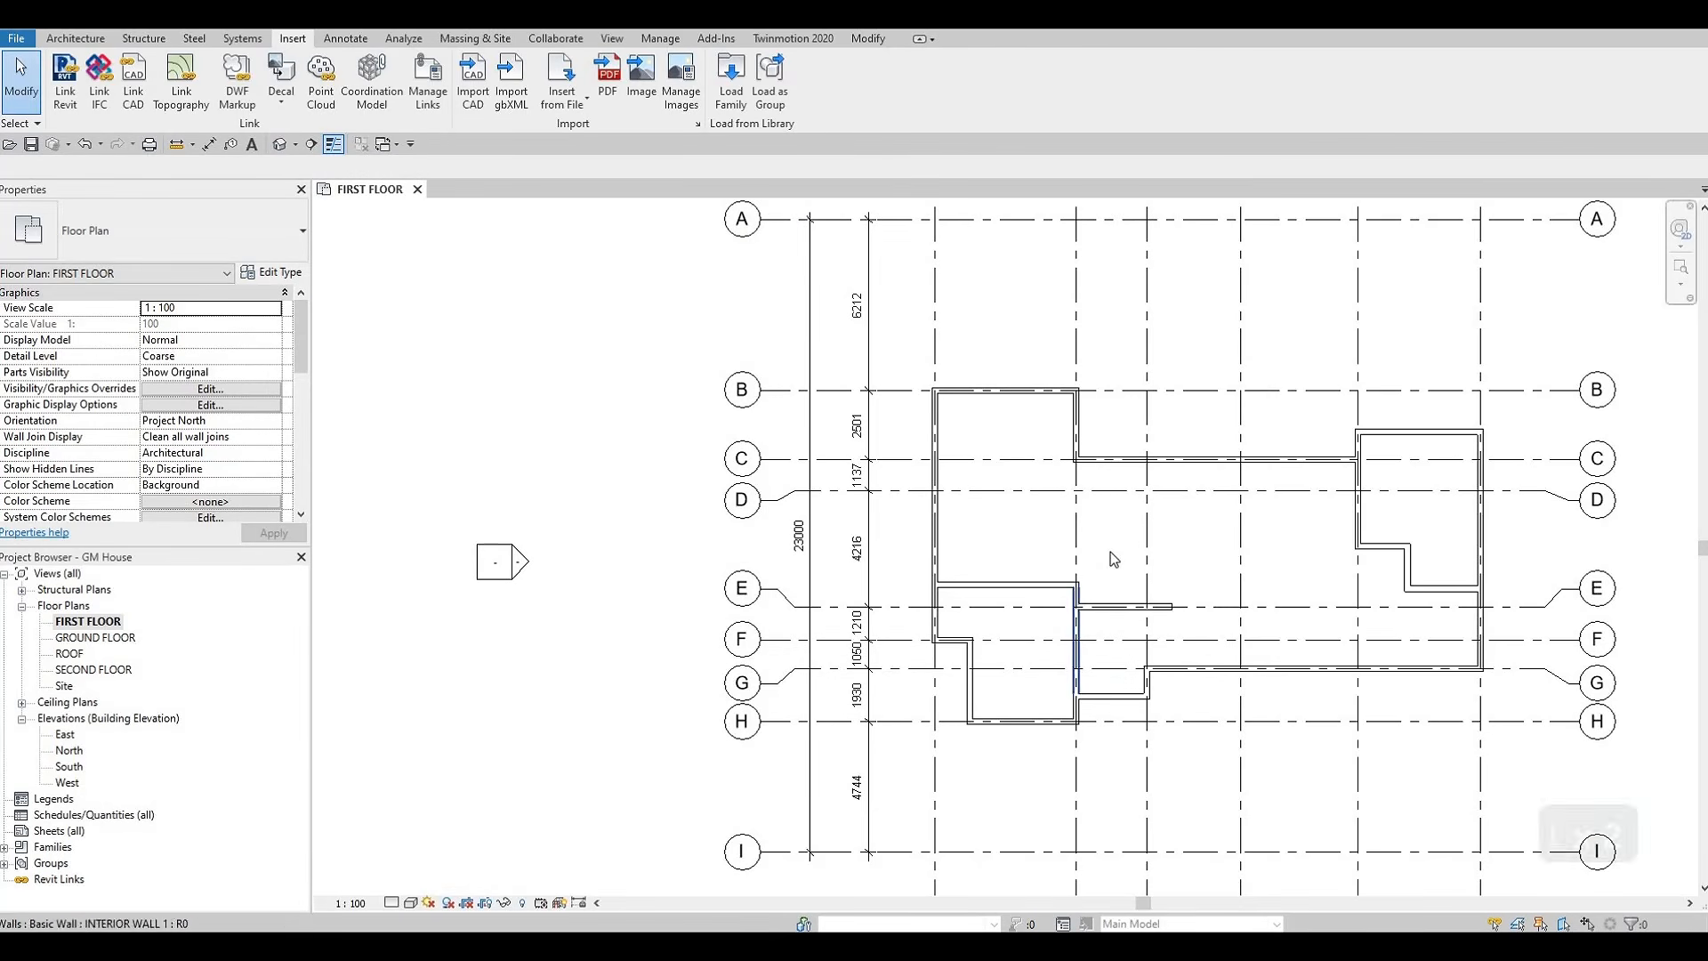
Start placing a component and choose the M_Table-Dining type 0915 x 1830mm
key(c)
key(m)
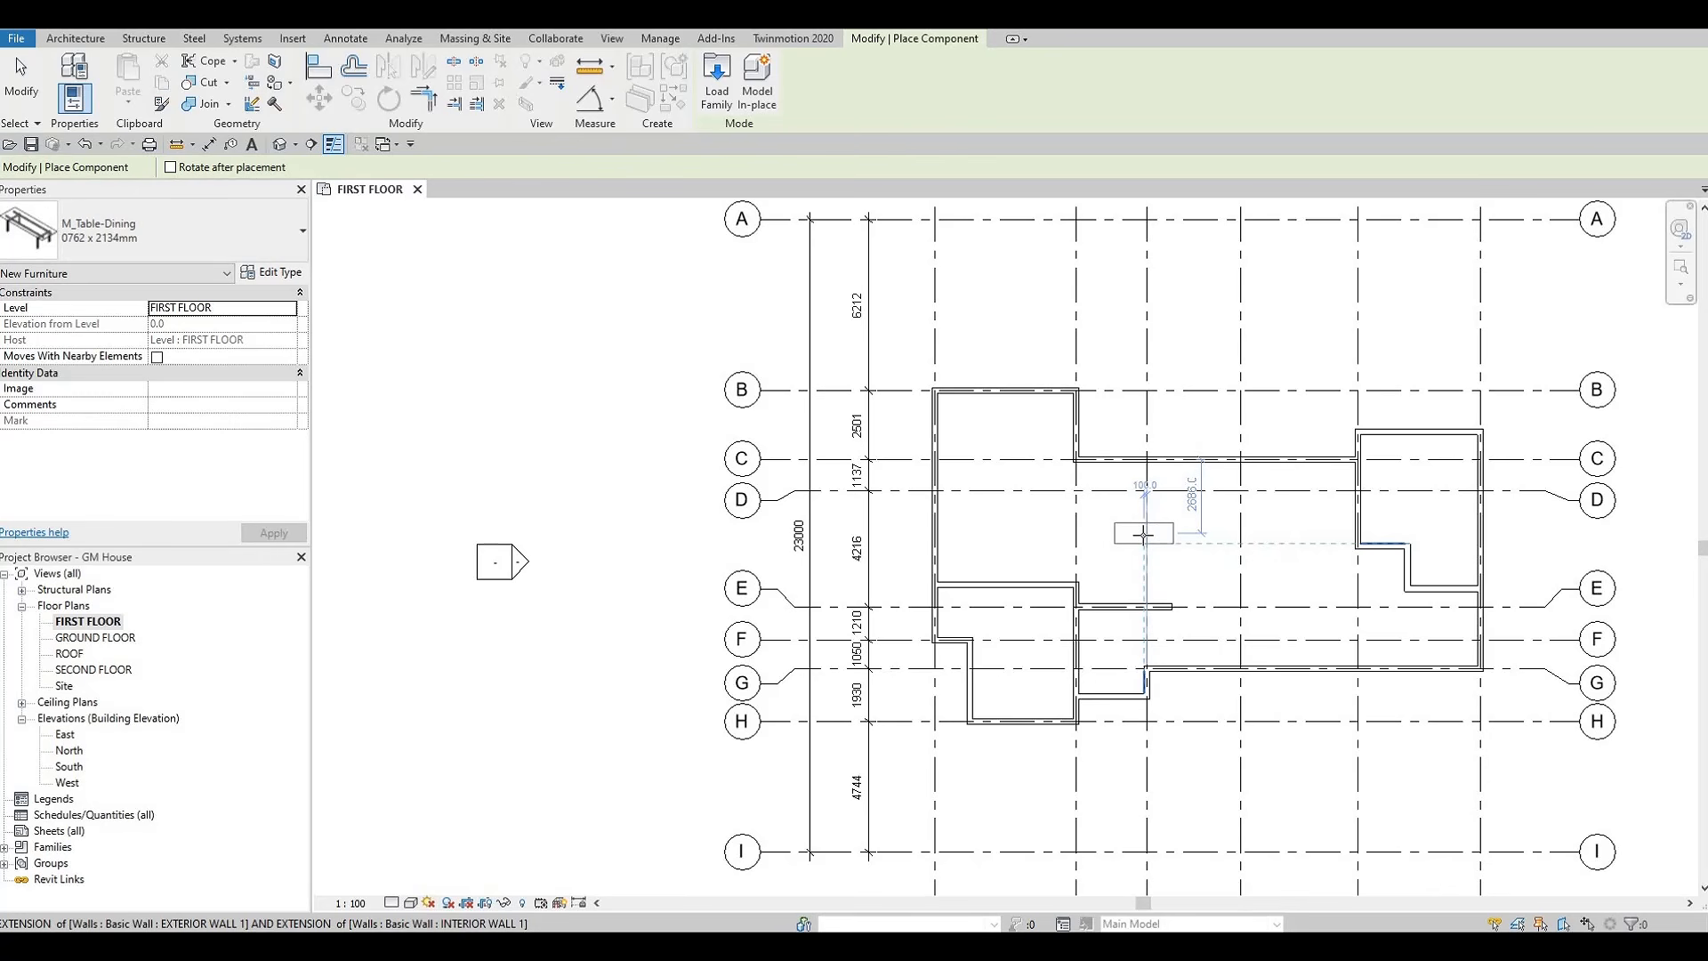
click(250, 256)
scroll(202, 480, up, 10)
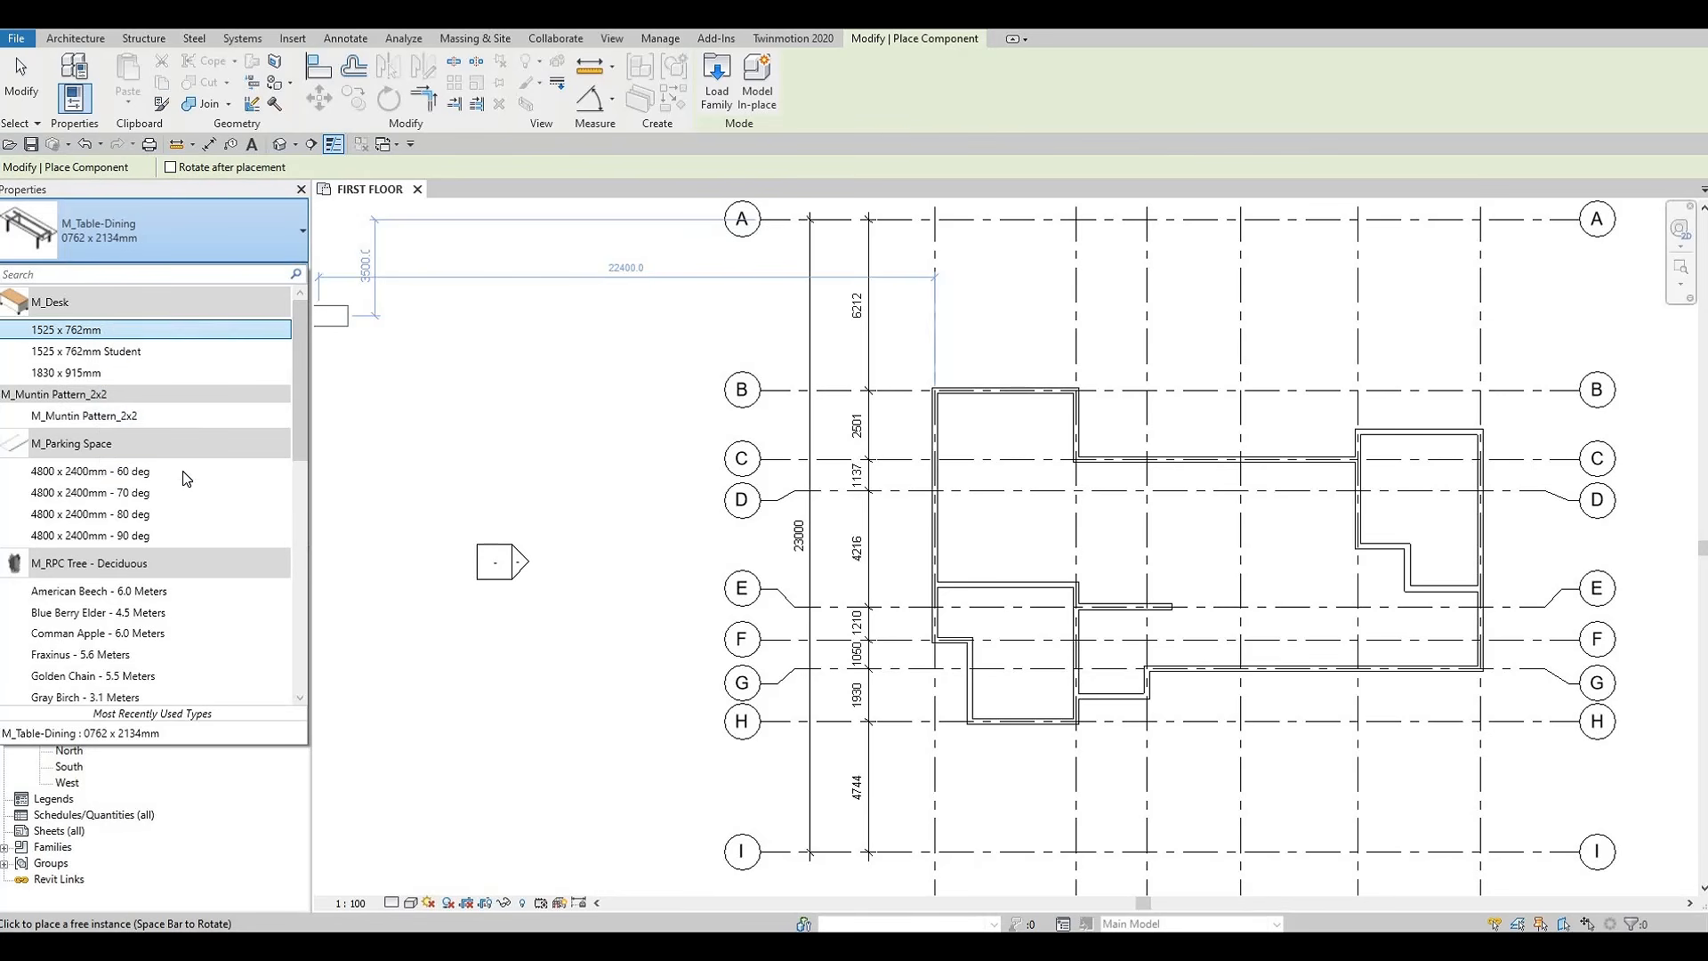
scroll(186, 478, down, 2)
scroll(186, 477, down, 8)
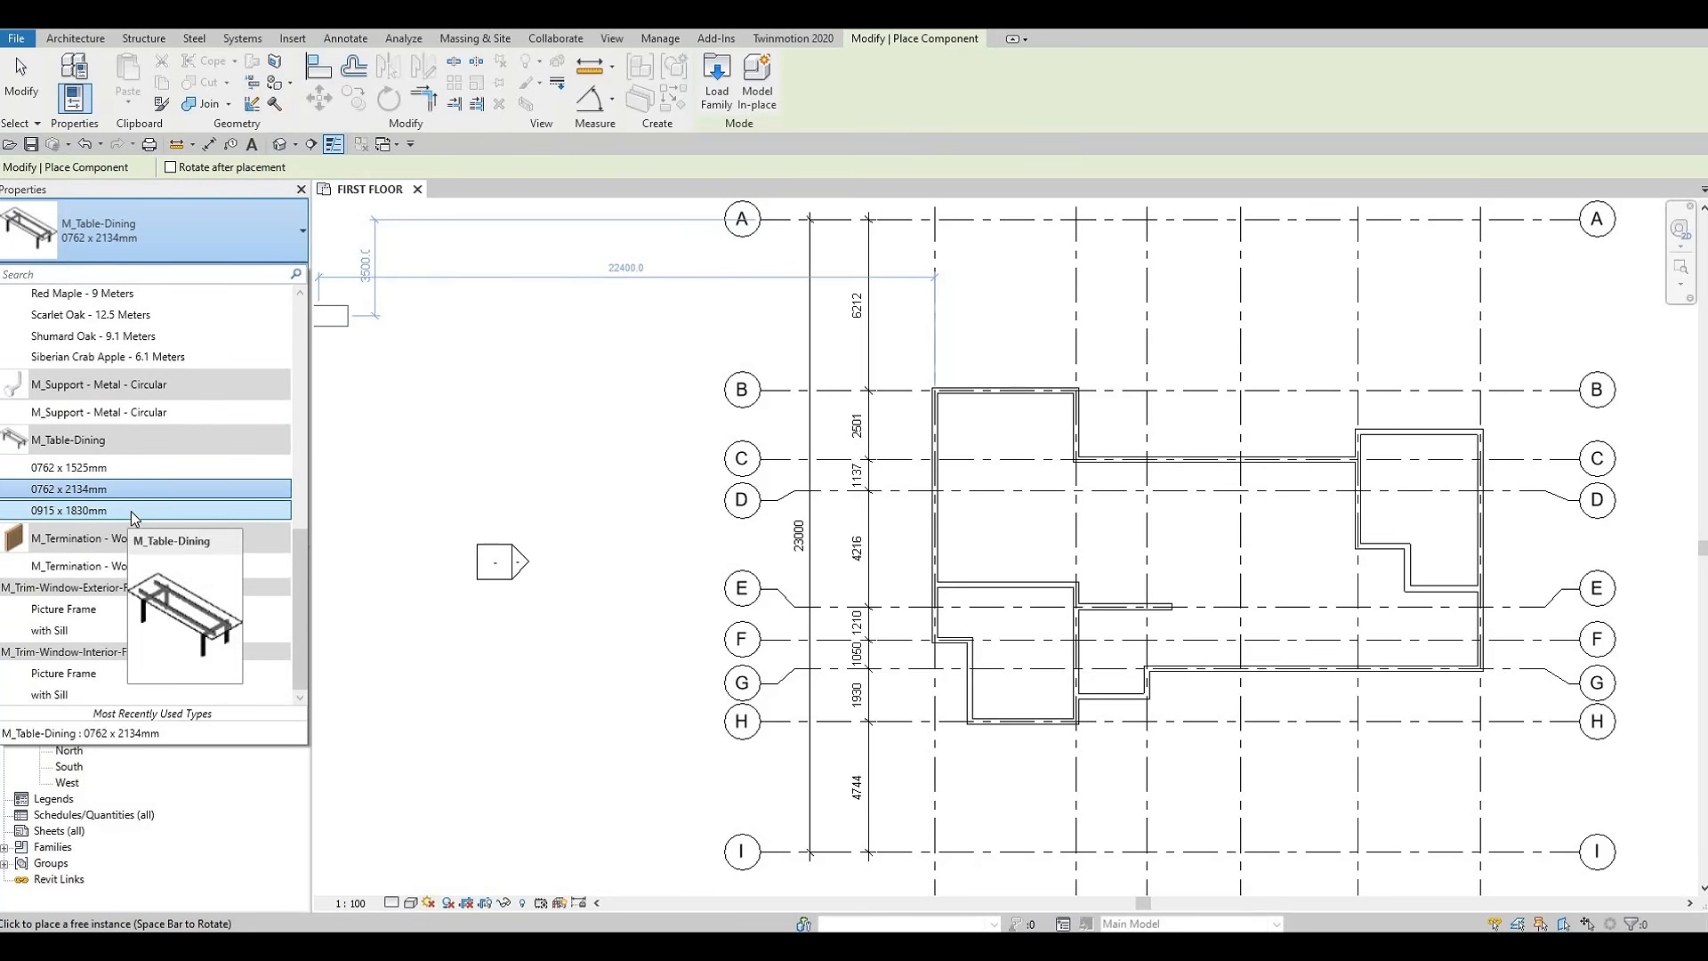
click(131, 511)
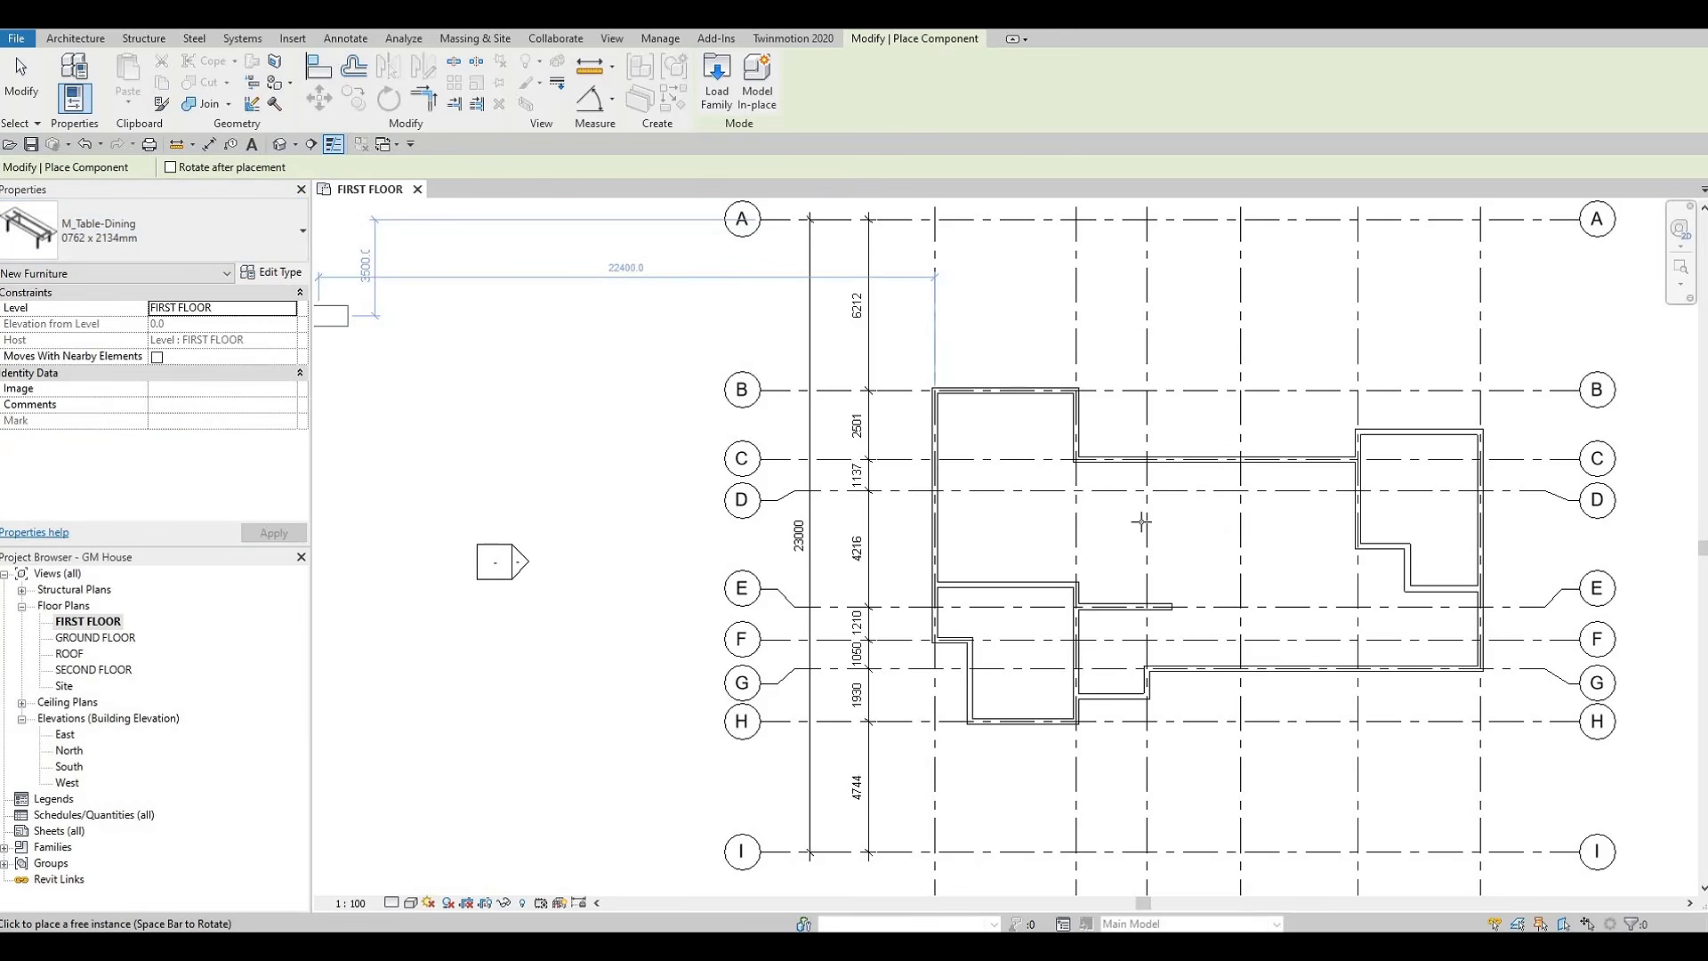
click(211, 236)
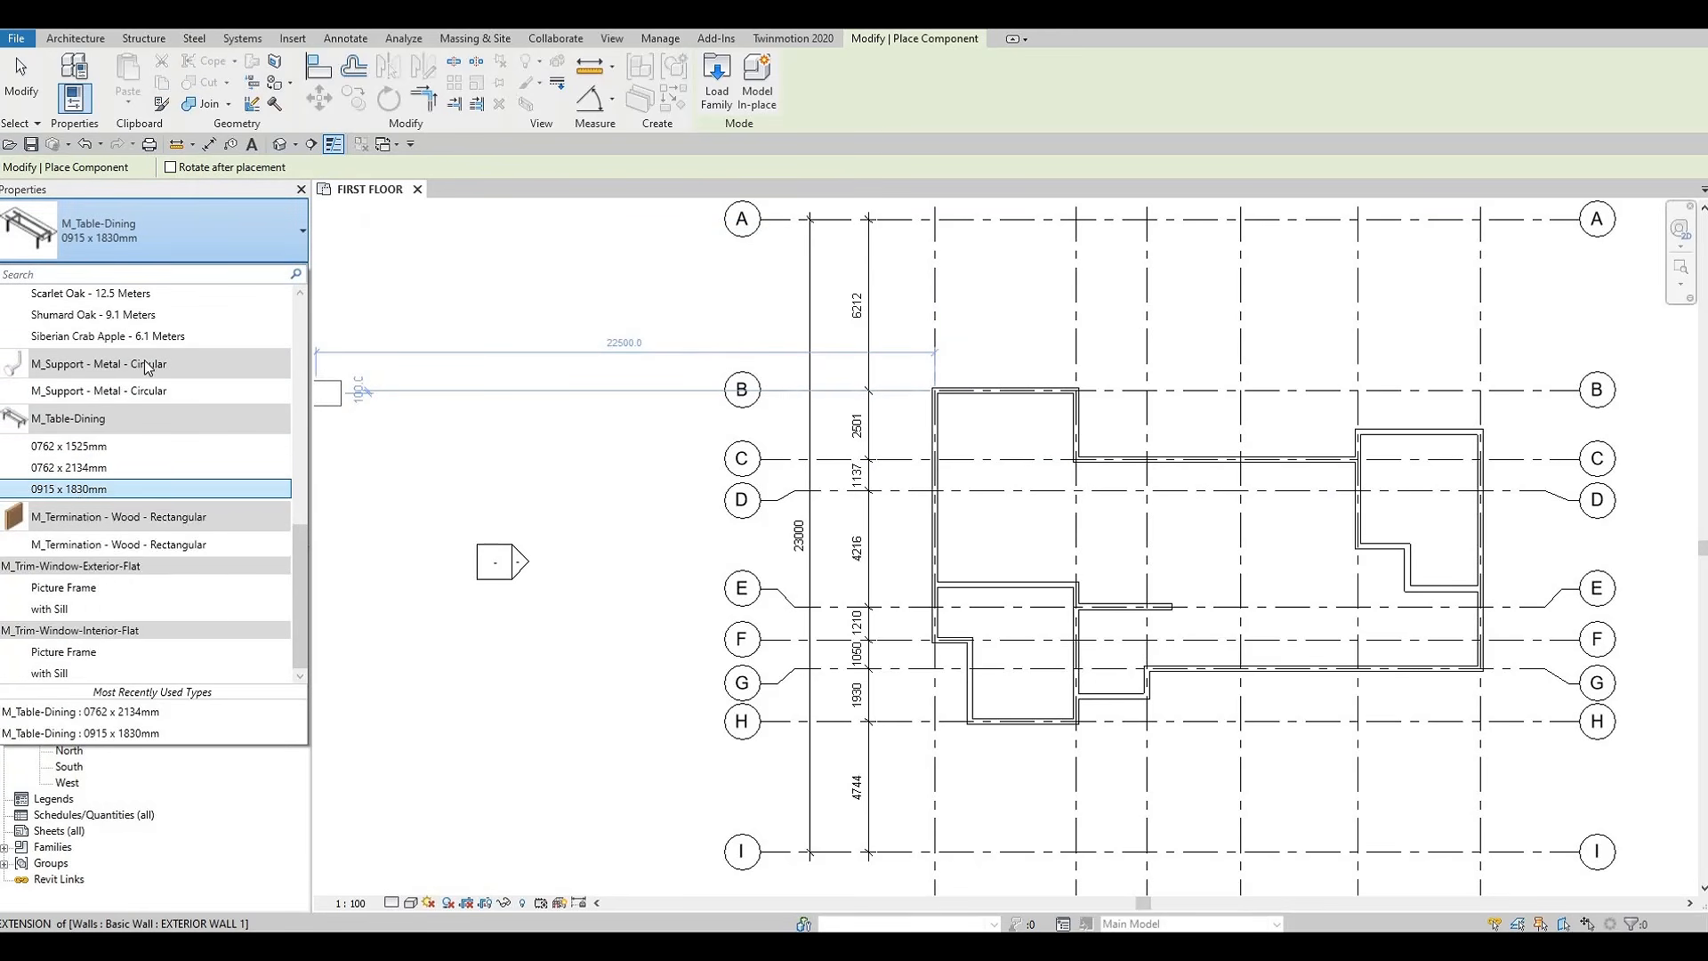
click(81, 489)
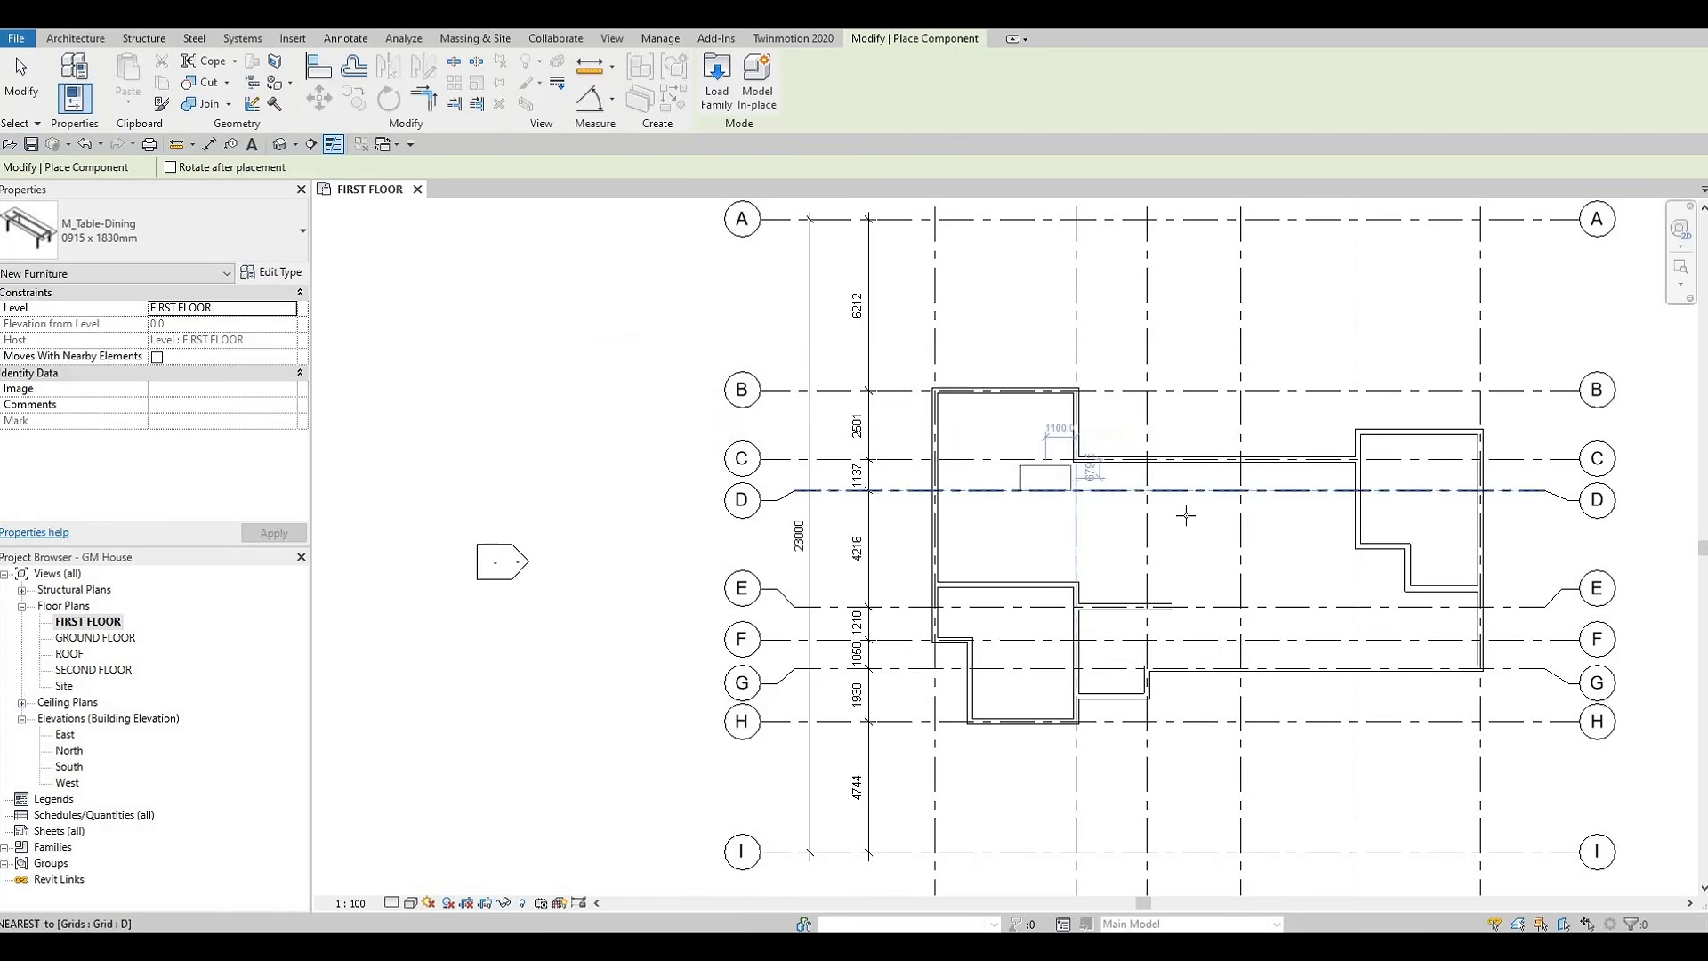
Place the dining table, rotated to run vertically, between grids D and E beside grid 3, about 2216 mm from grid 2
key(space)
key(space)
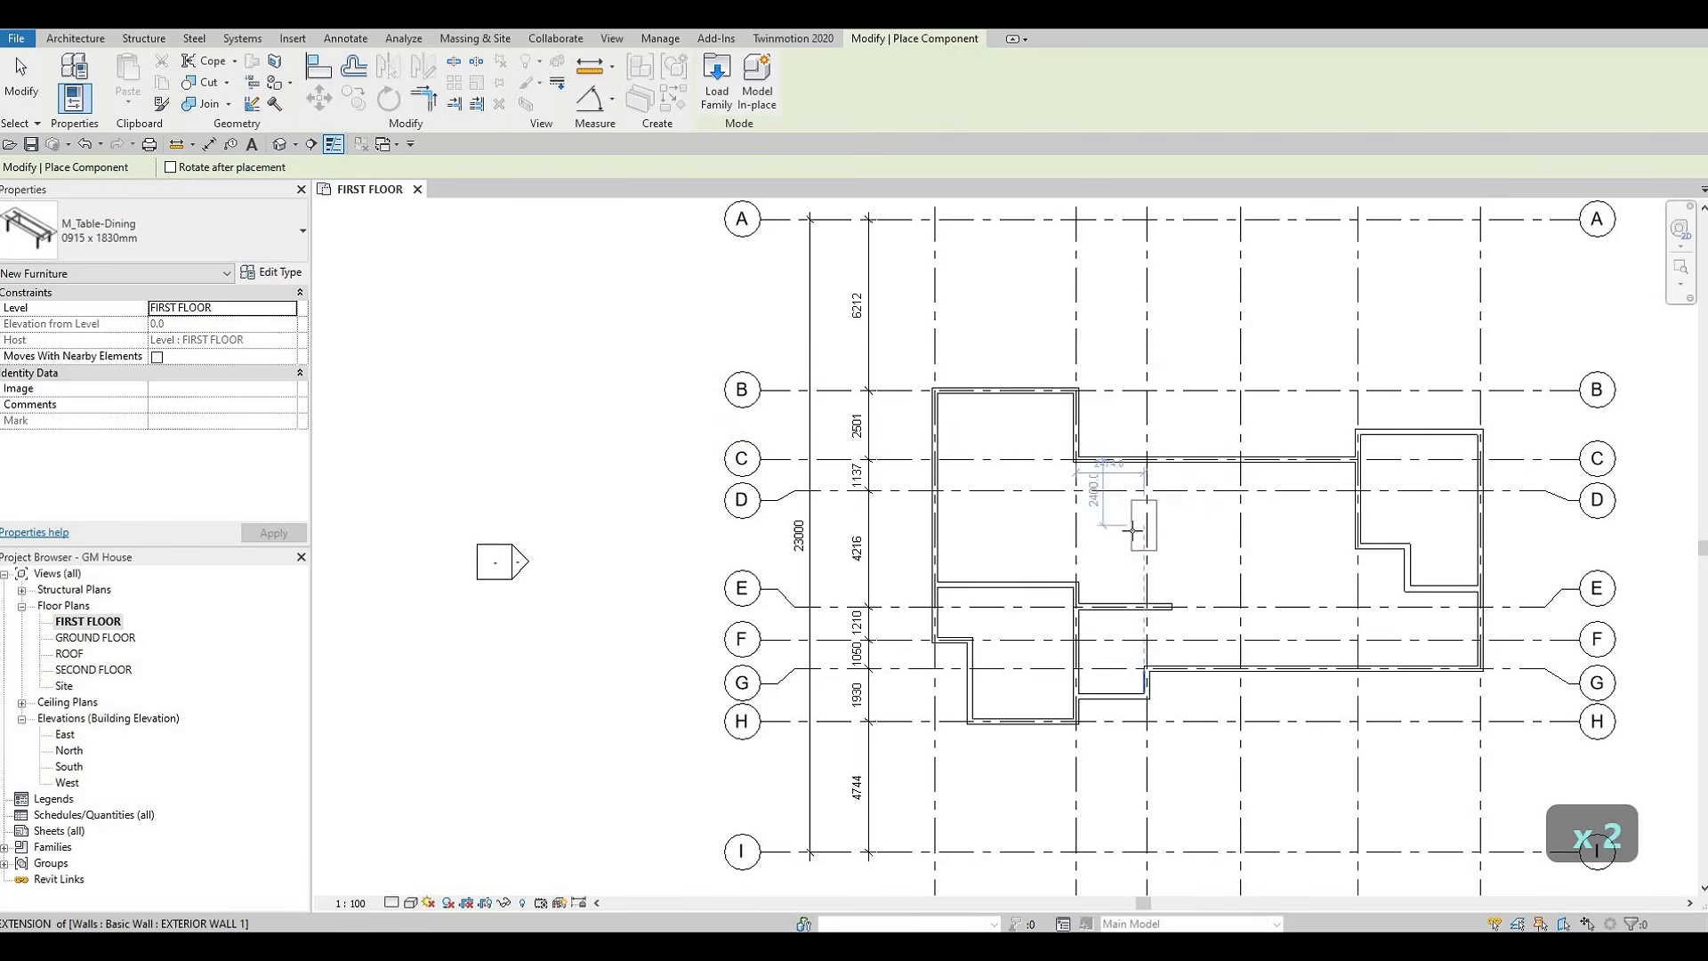
scroll(1131, 538, up, 1)
scroll(1130, 537, up, 1)
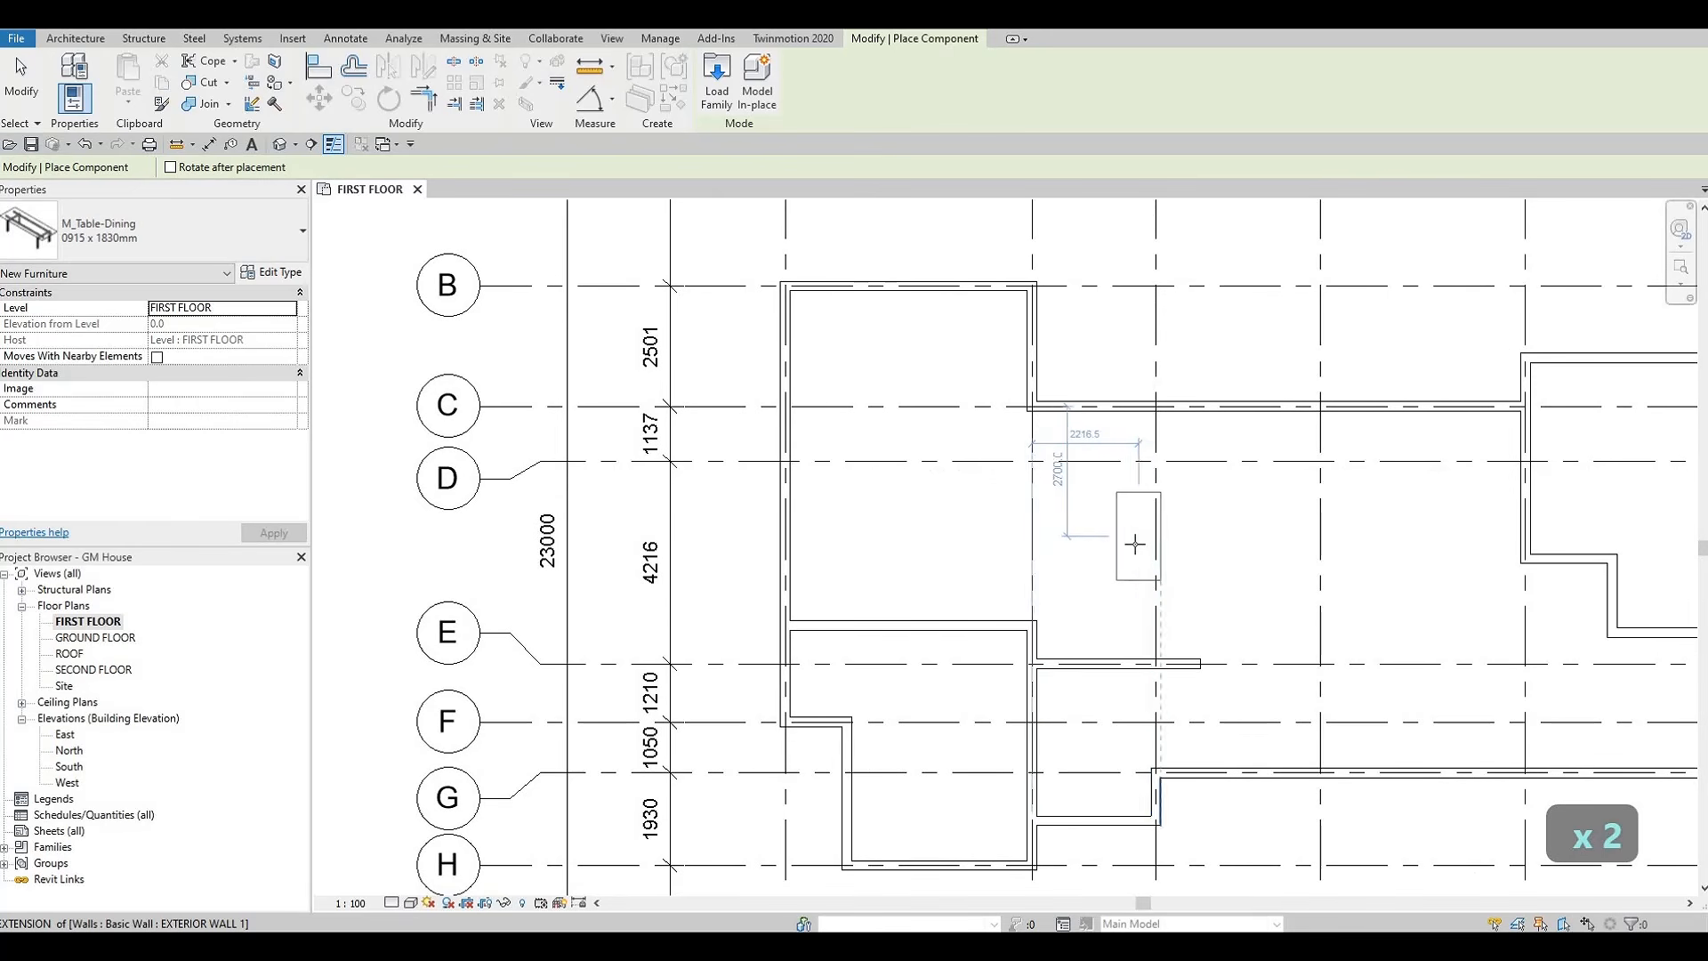
click(1117, 561)
key(Escape)
key(Escape)
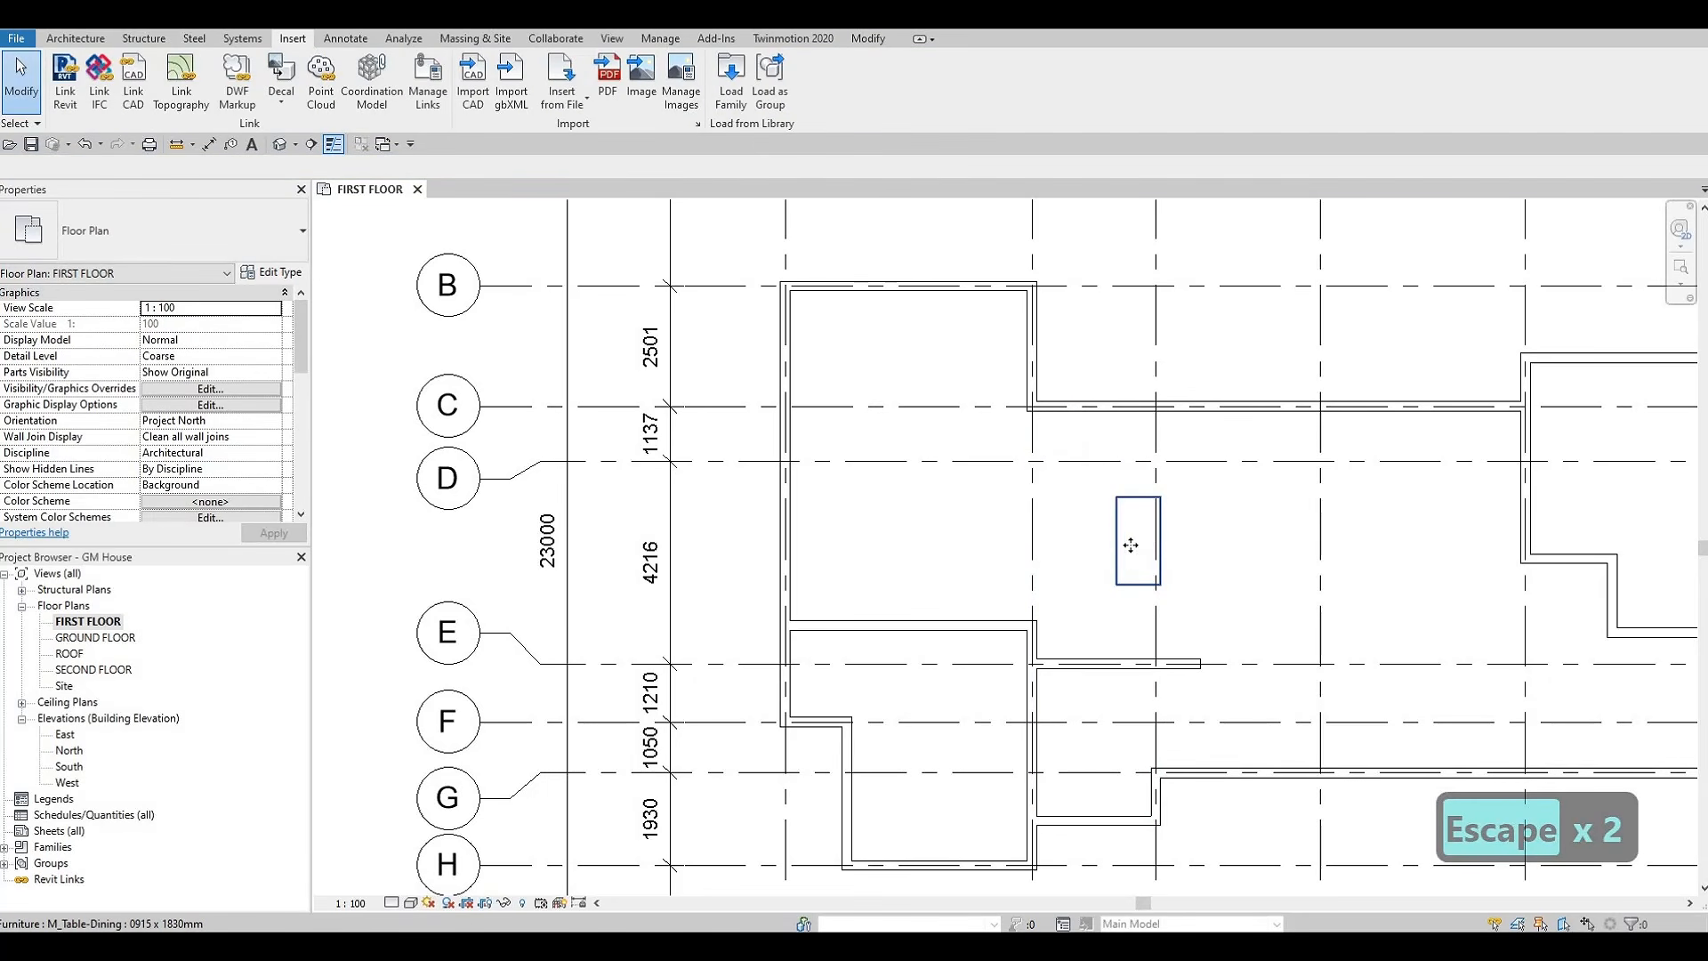
Duplicate the placed table's type under the name DINING TABLE
click(1131, 545)
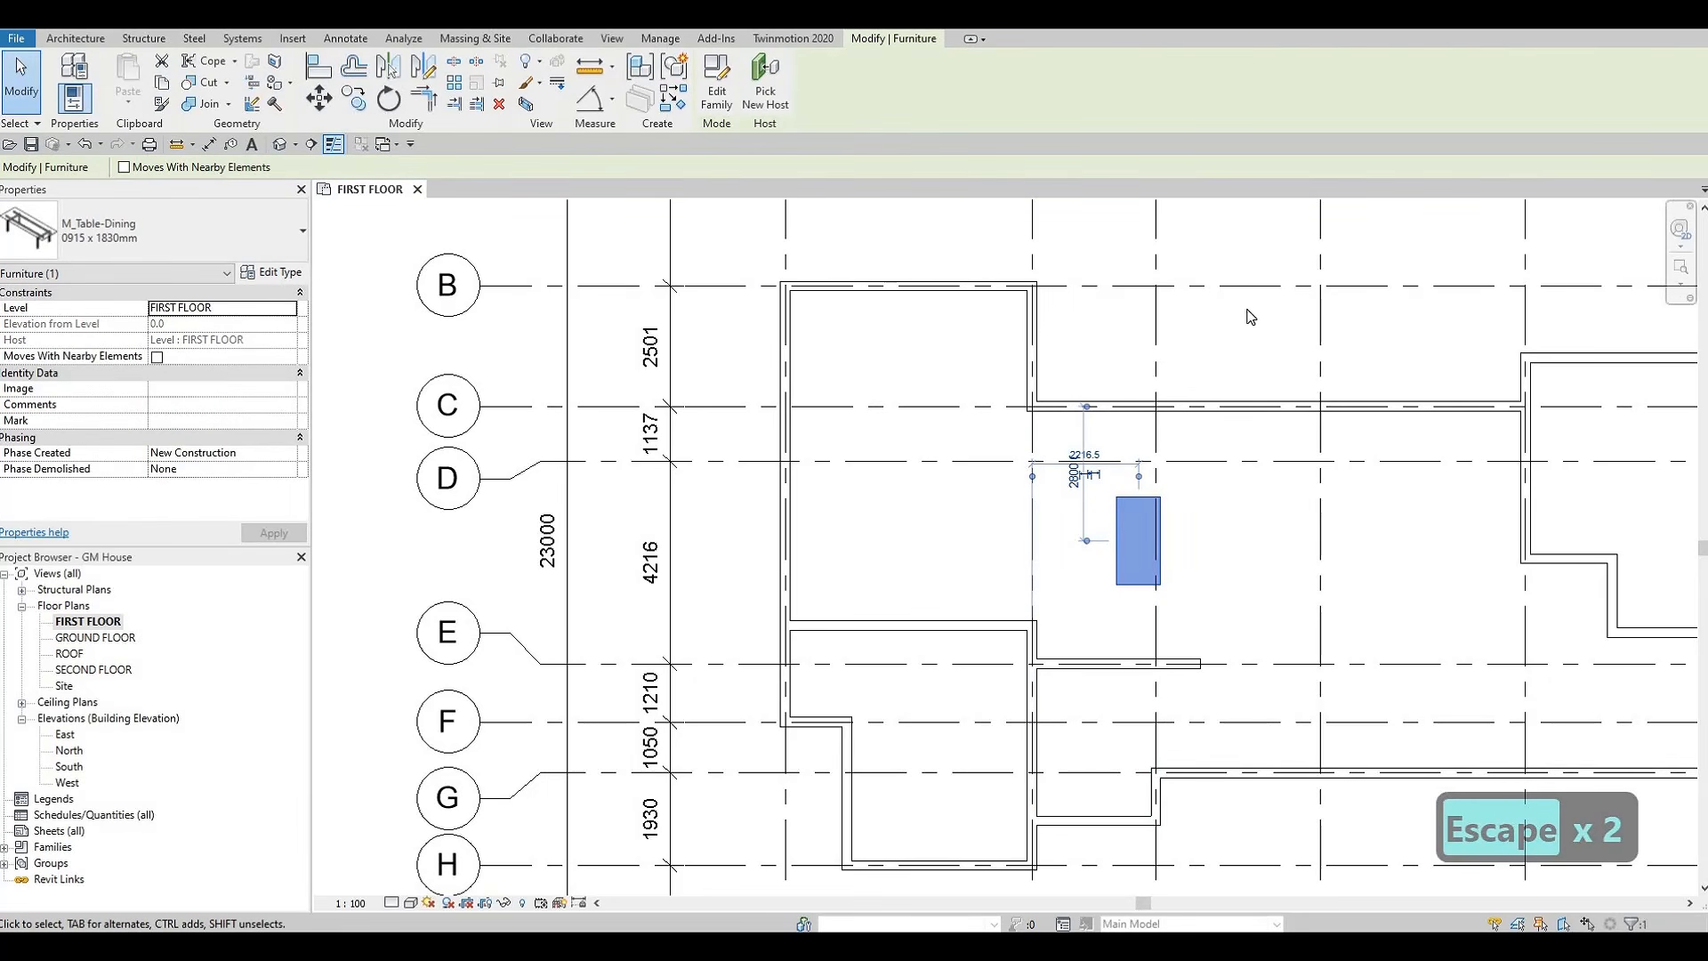
click(272, 272)
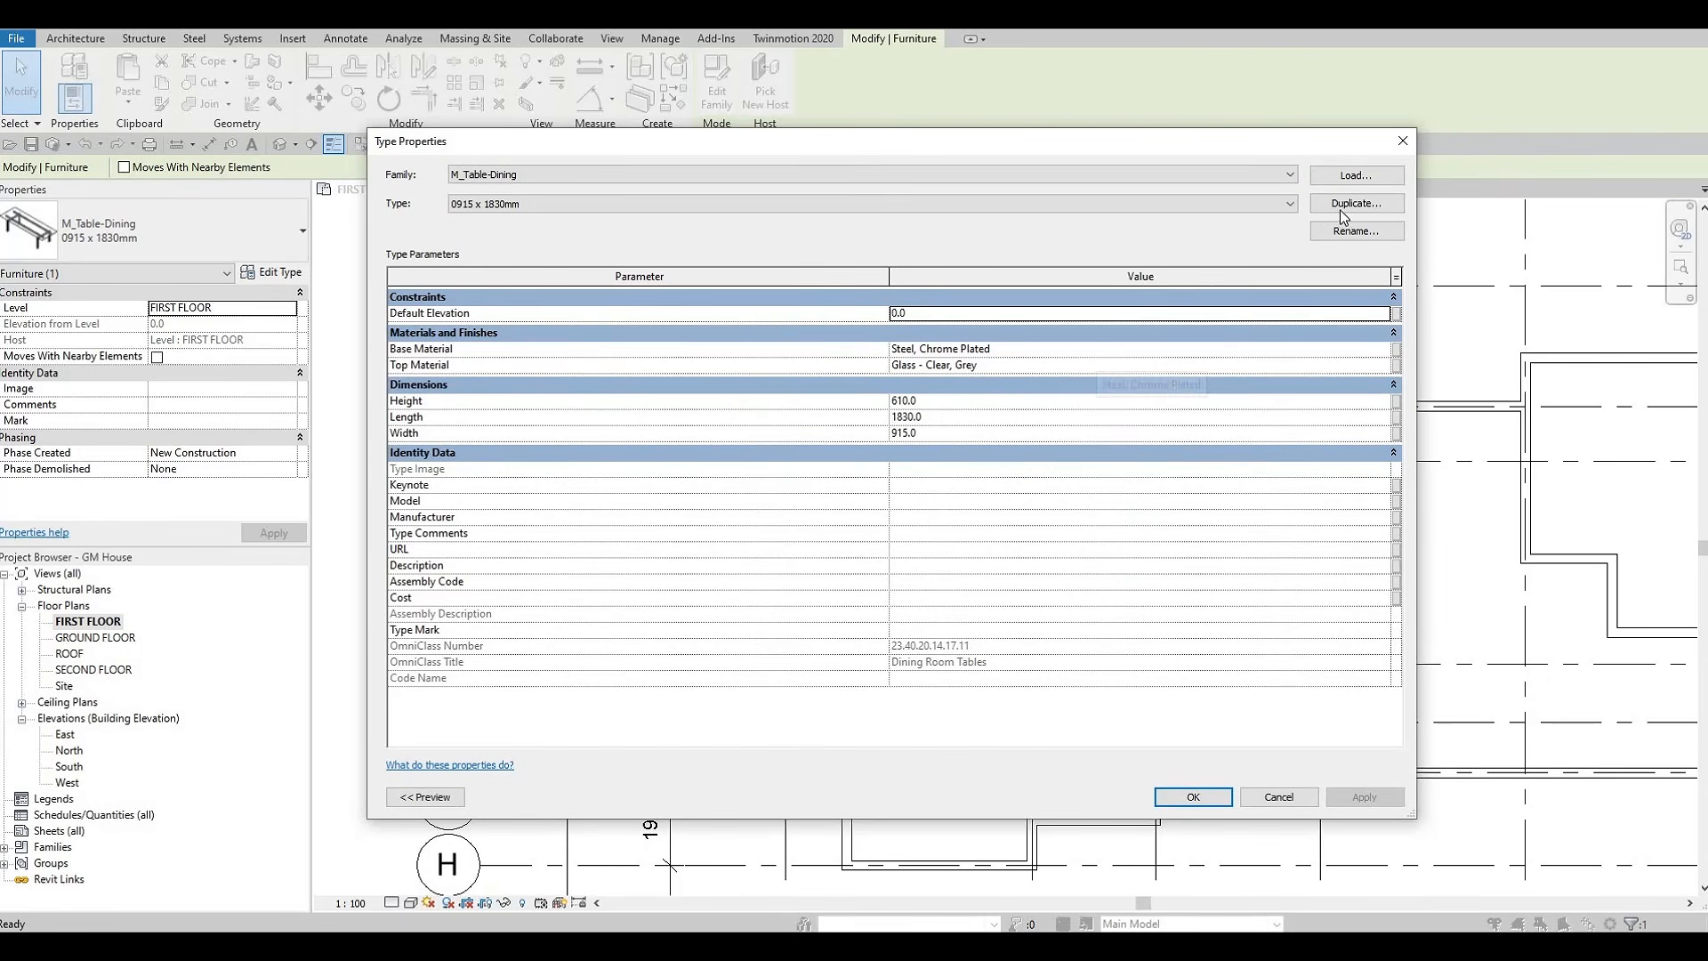
click(1340, 204)
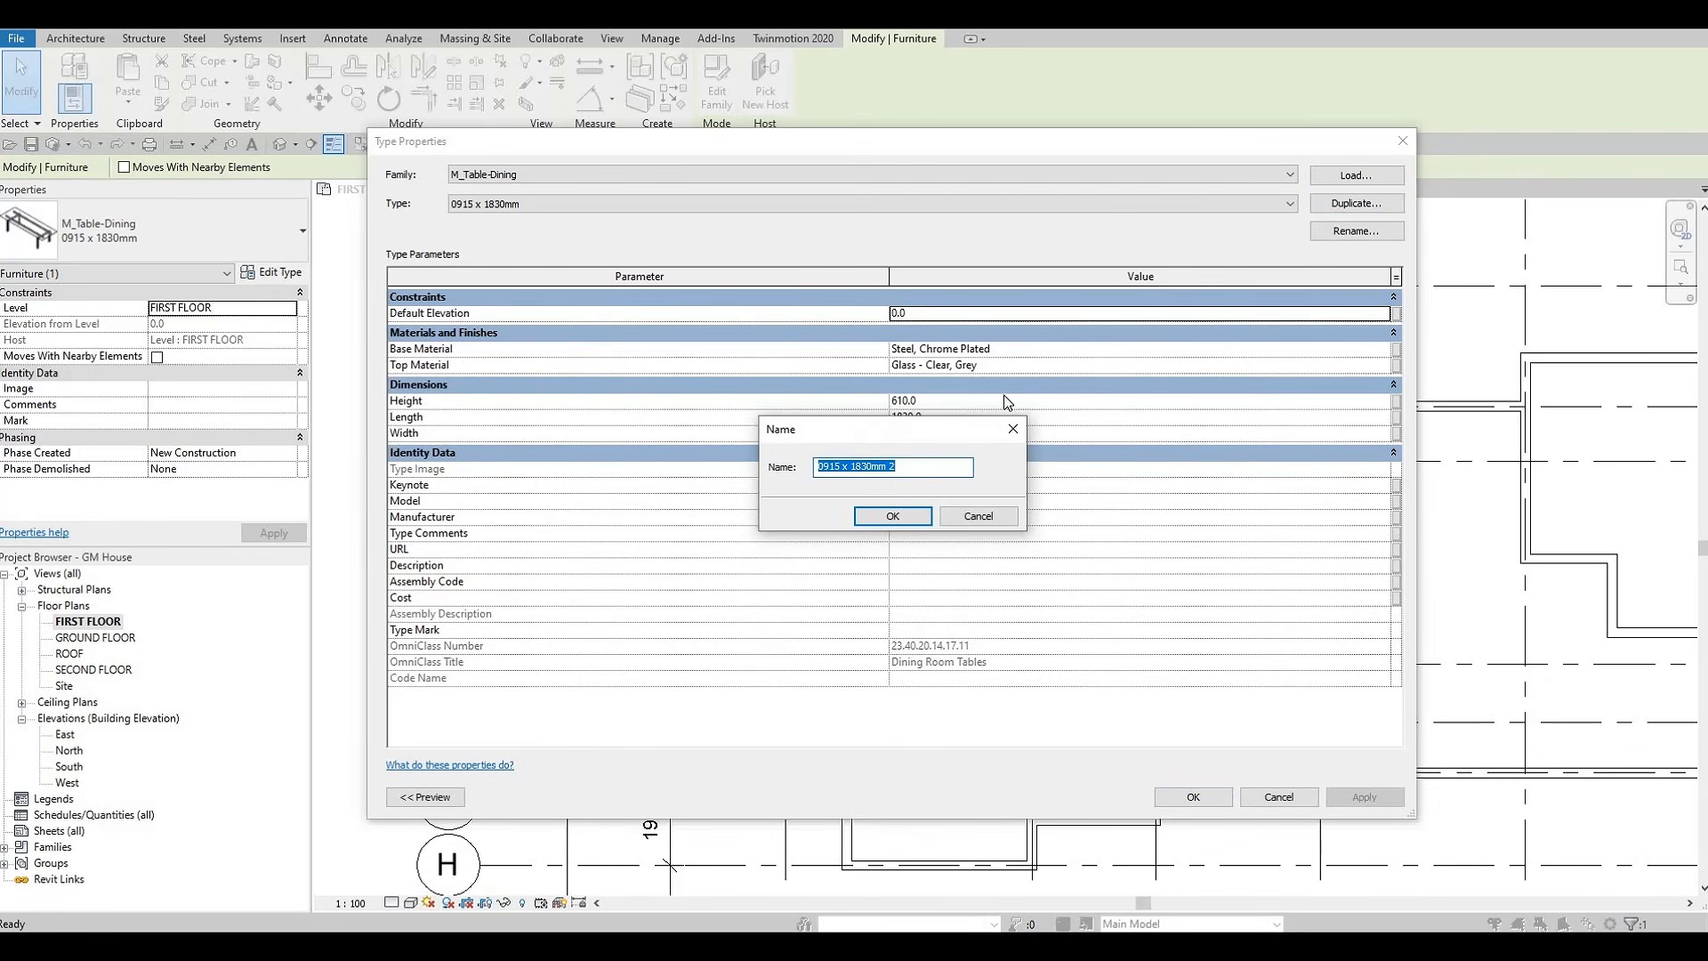
text(DINI)
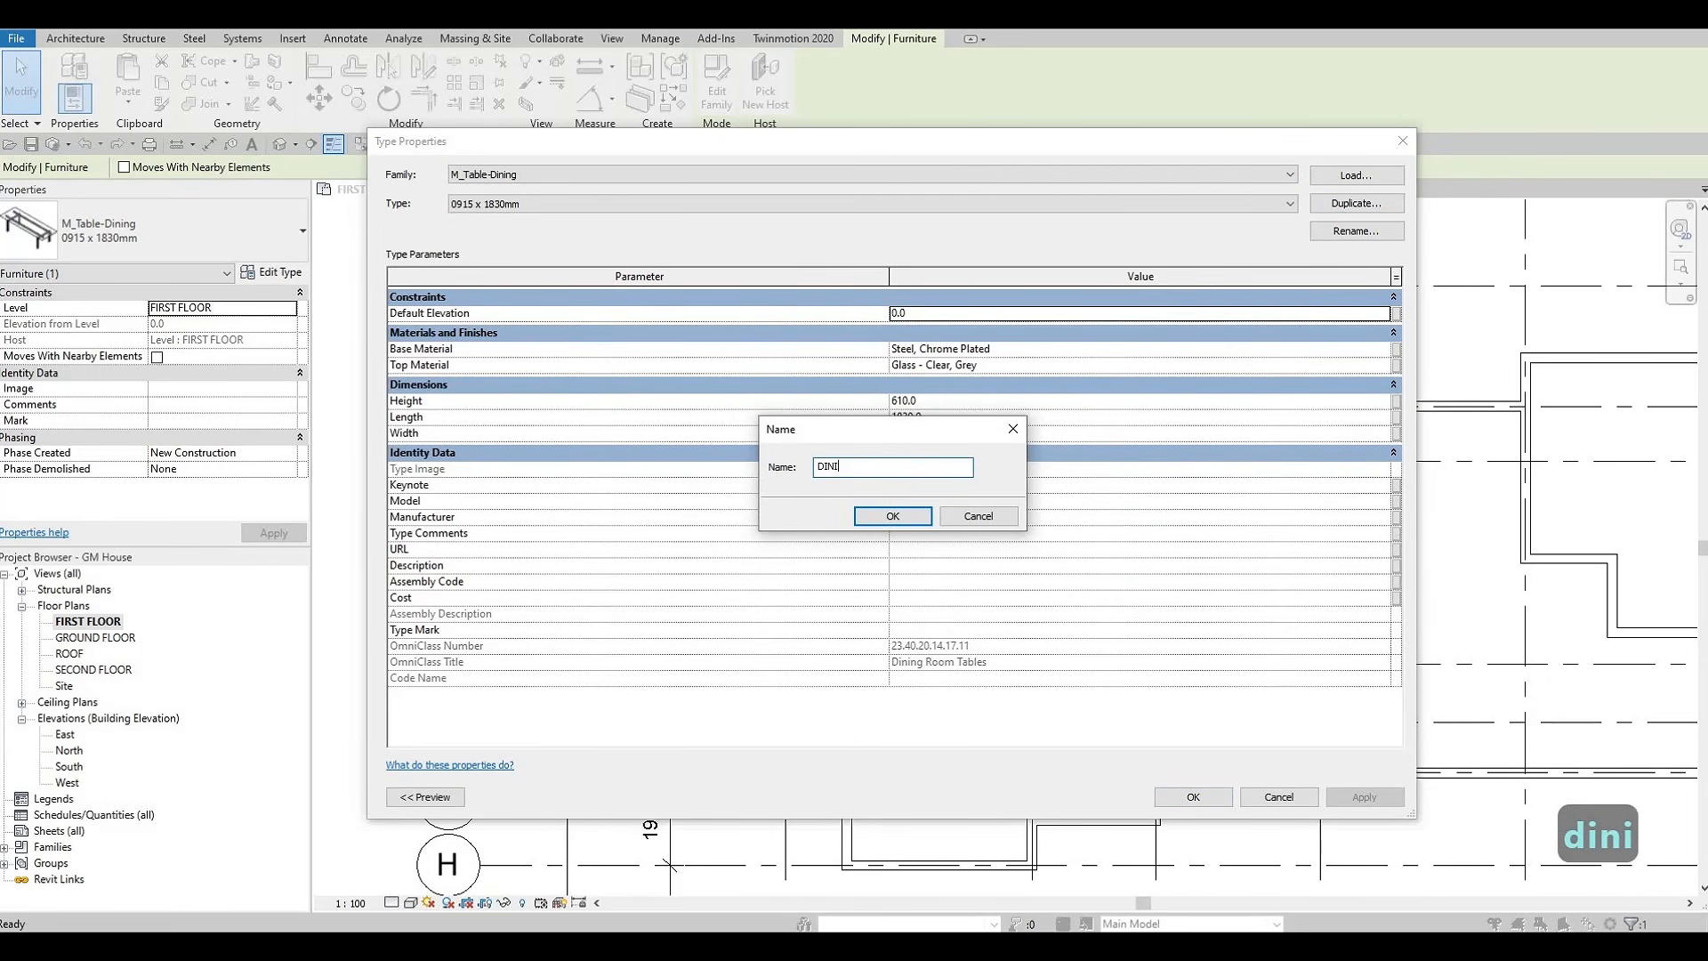
text(NG )
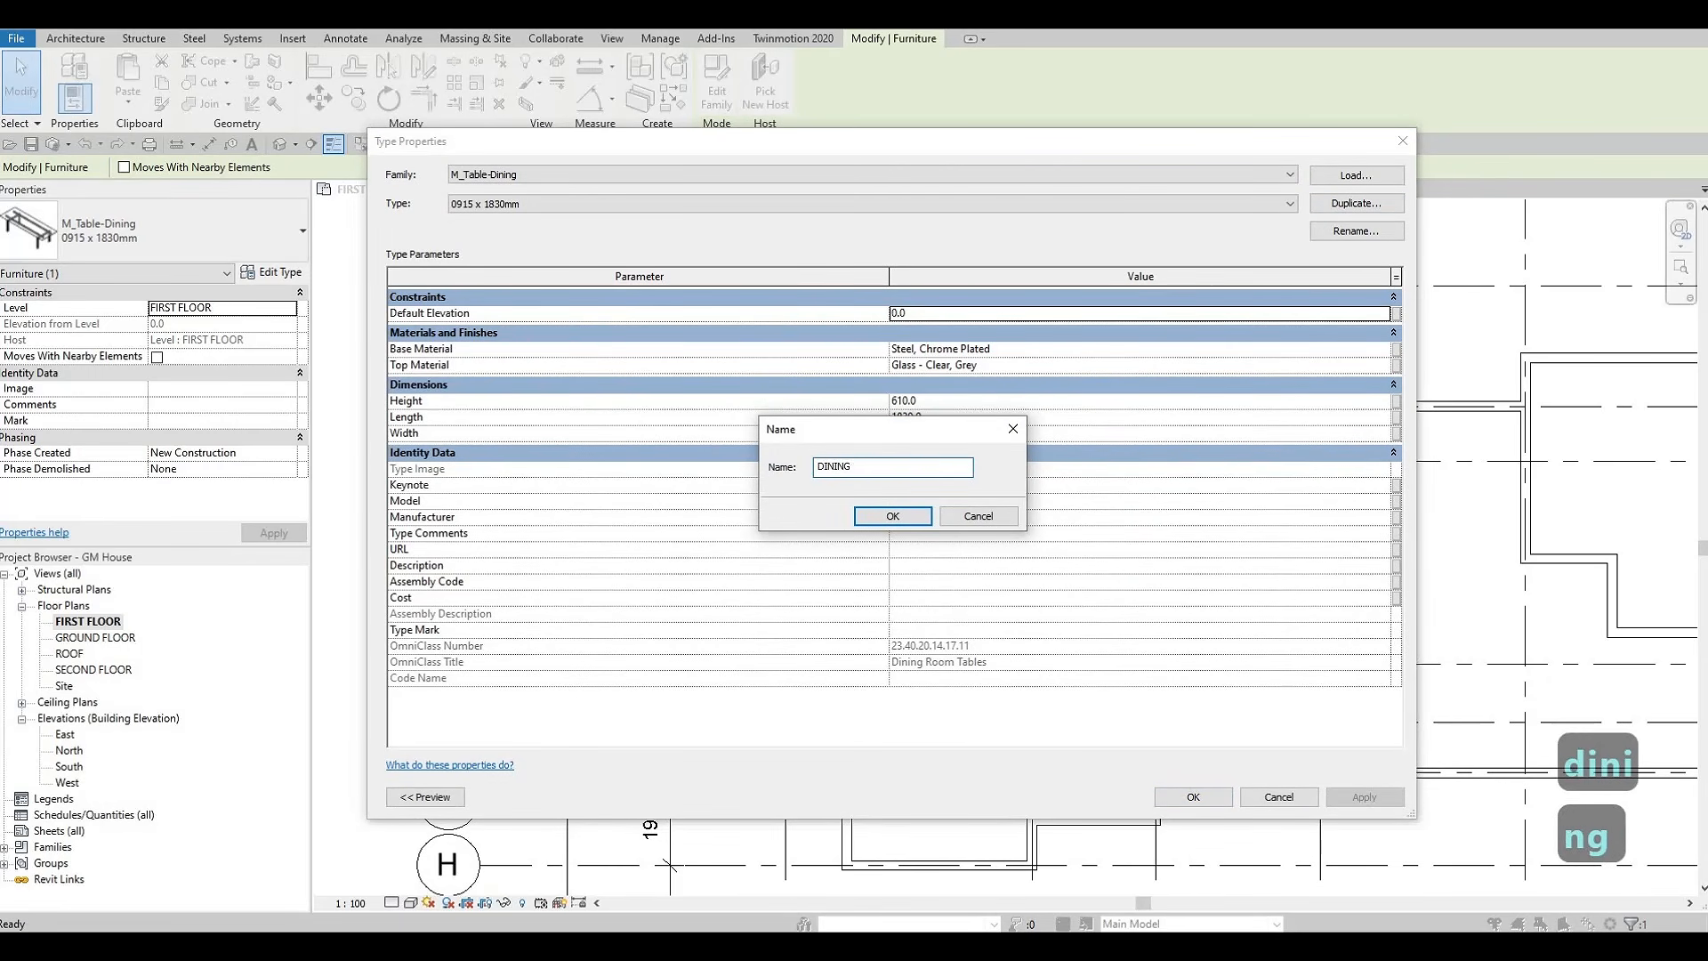
text(TABLE)
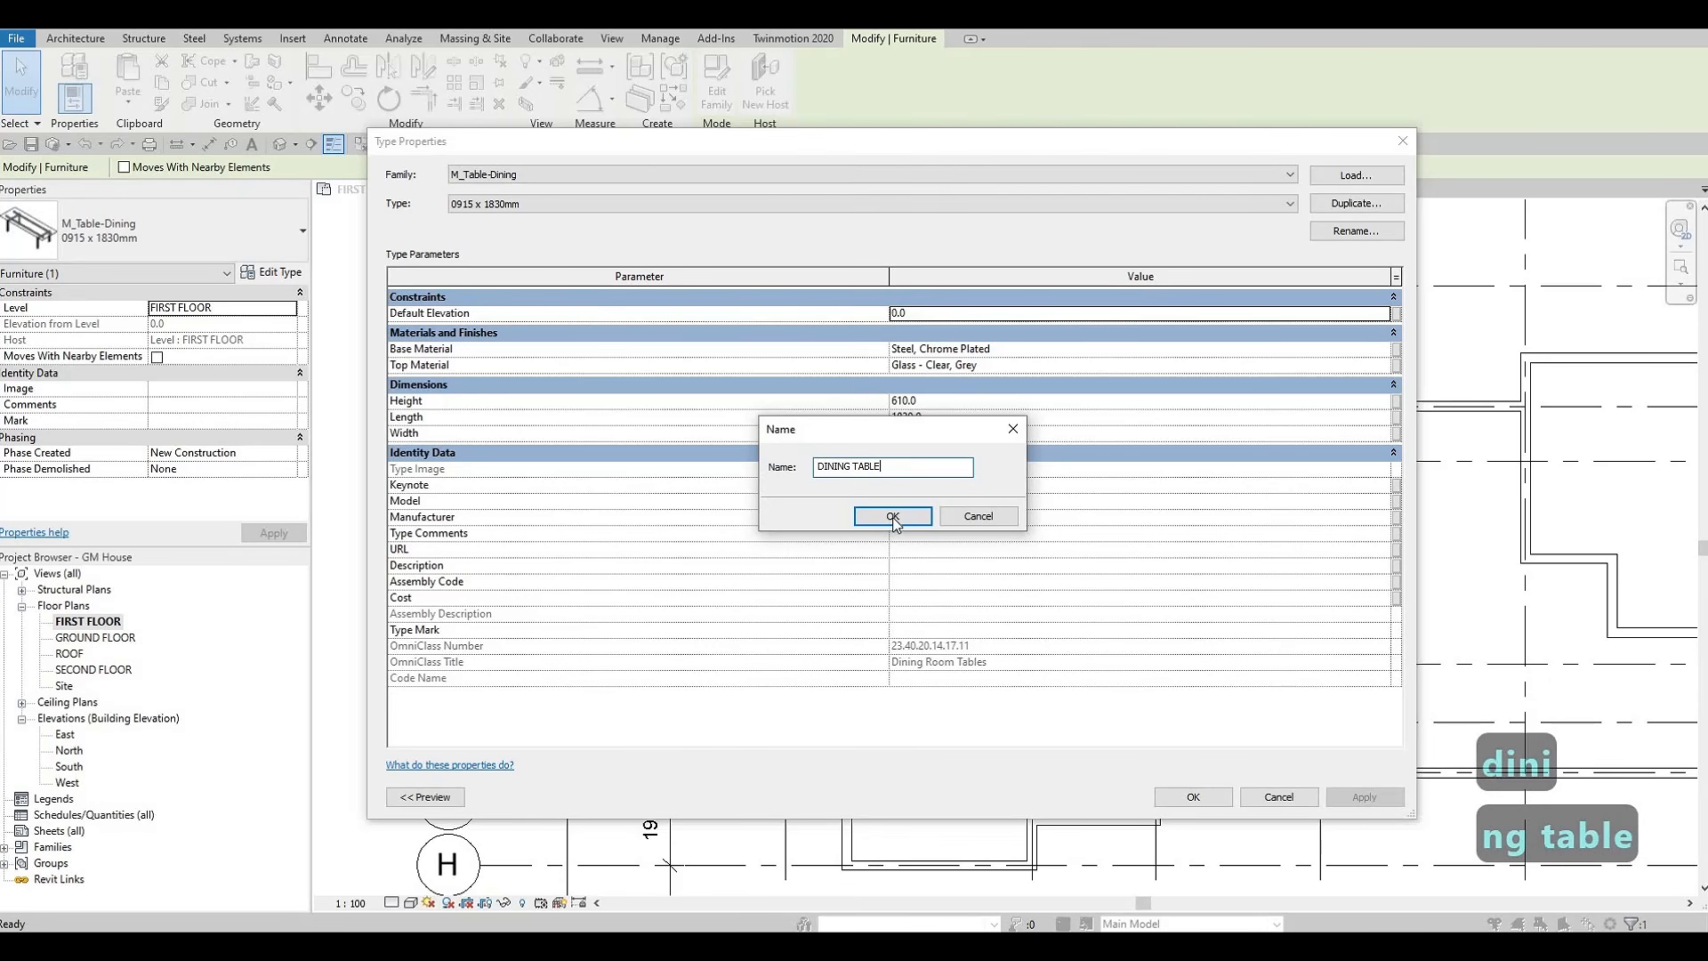
click(892, 517)
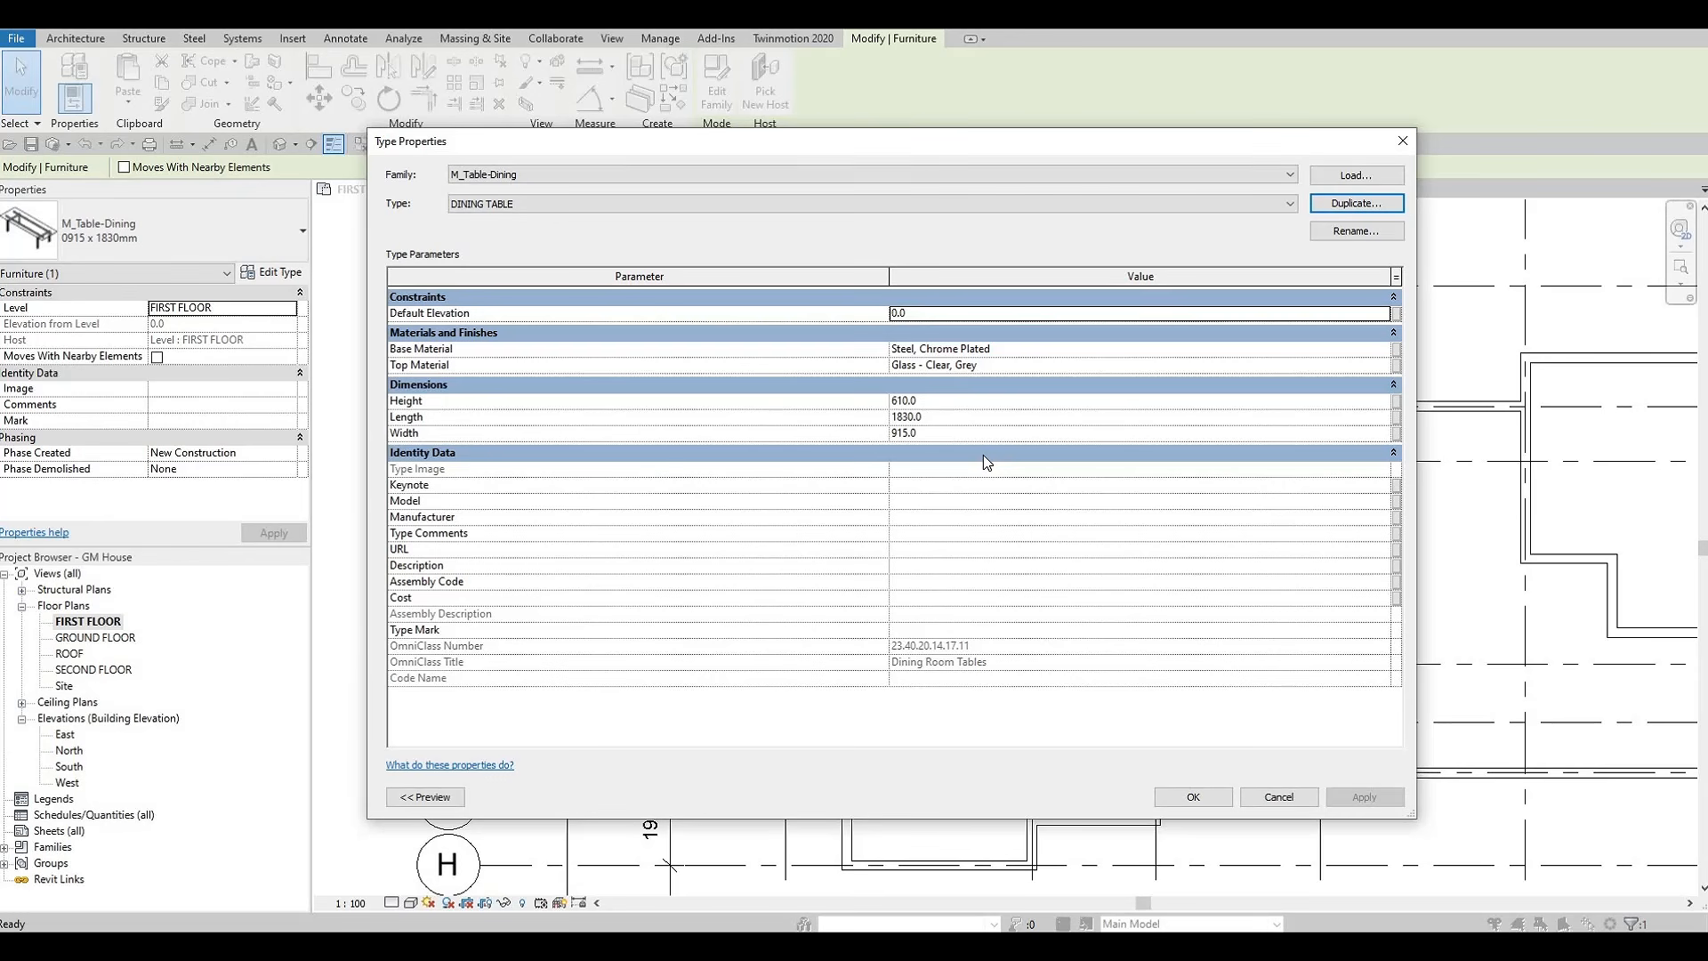
Set the DINING TABLE type's length to 3000 mm and its width to 1500 mm
click(949, 407)
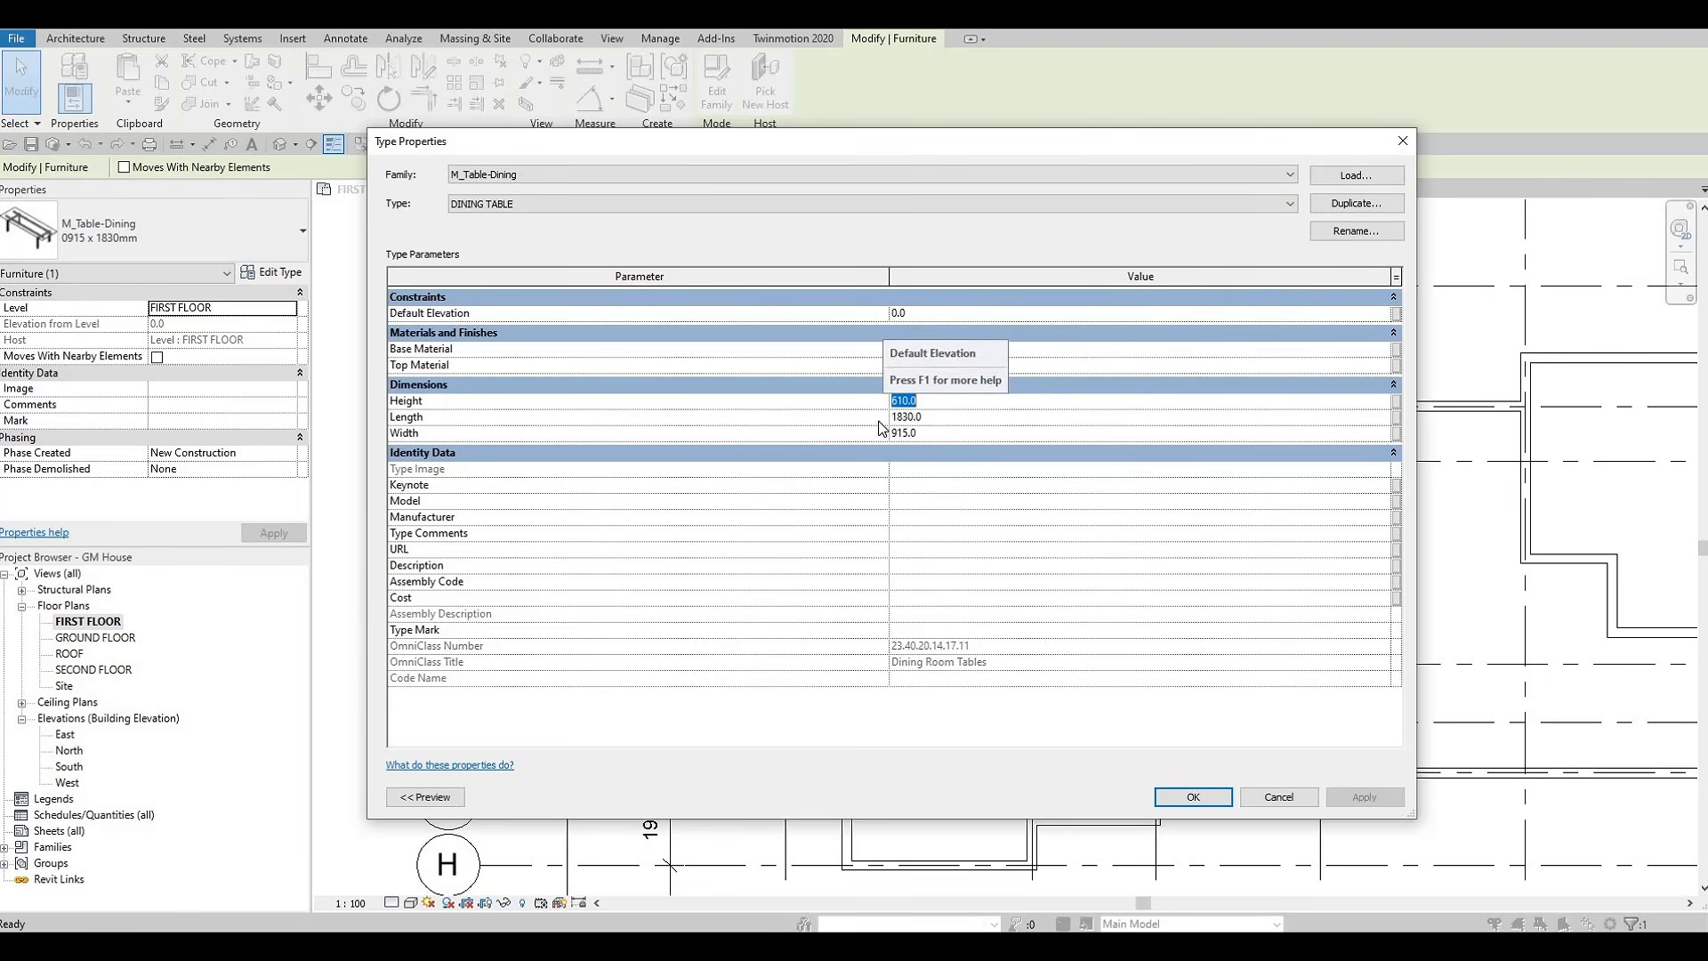
click(936, 418)
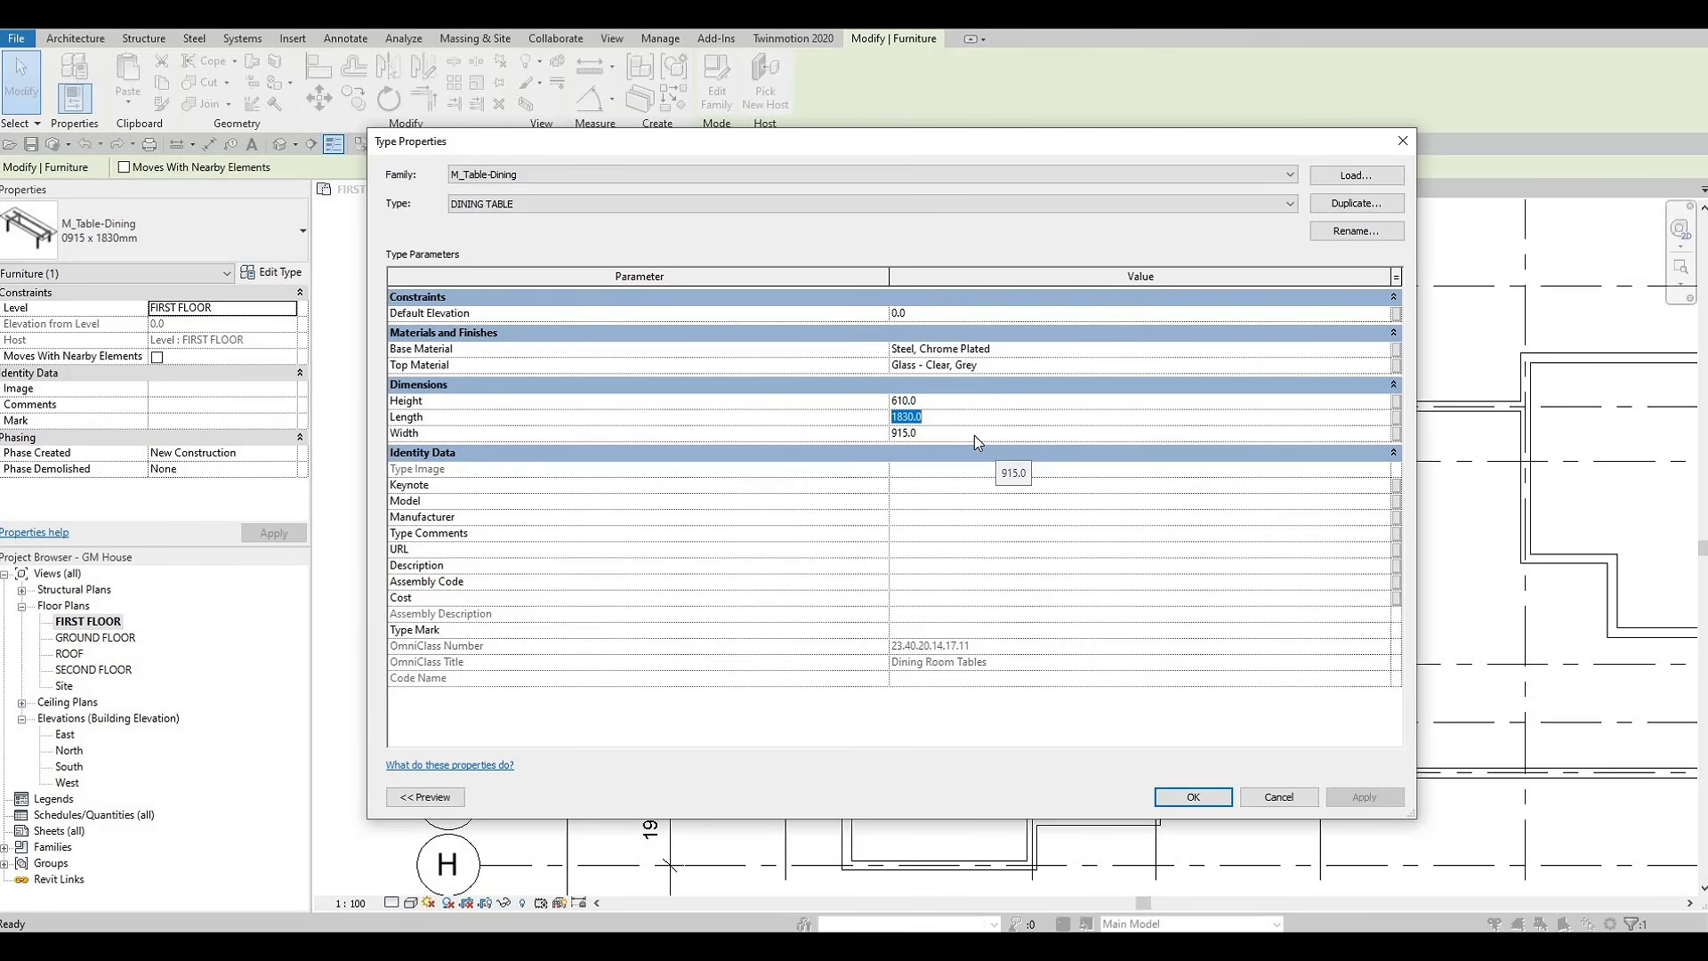
text(3000)
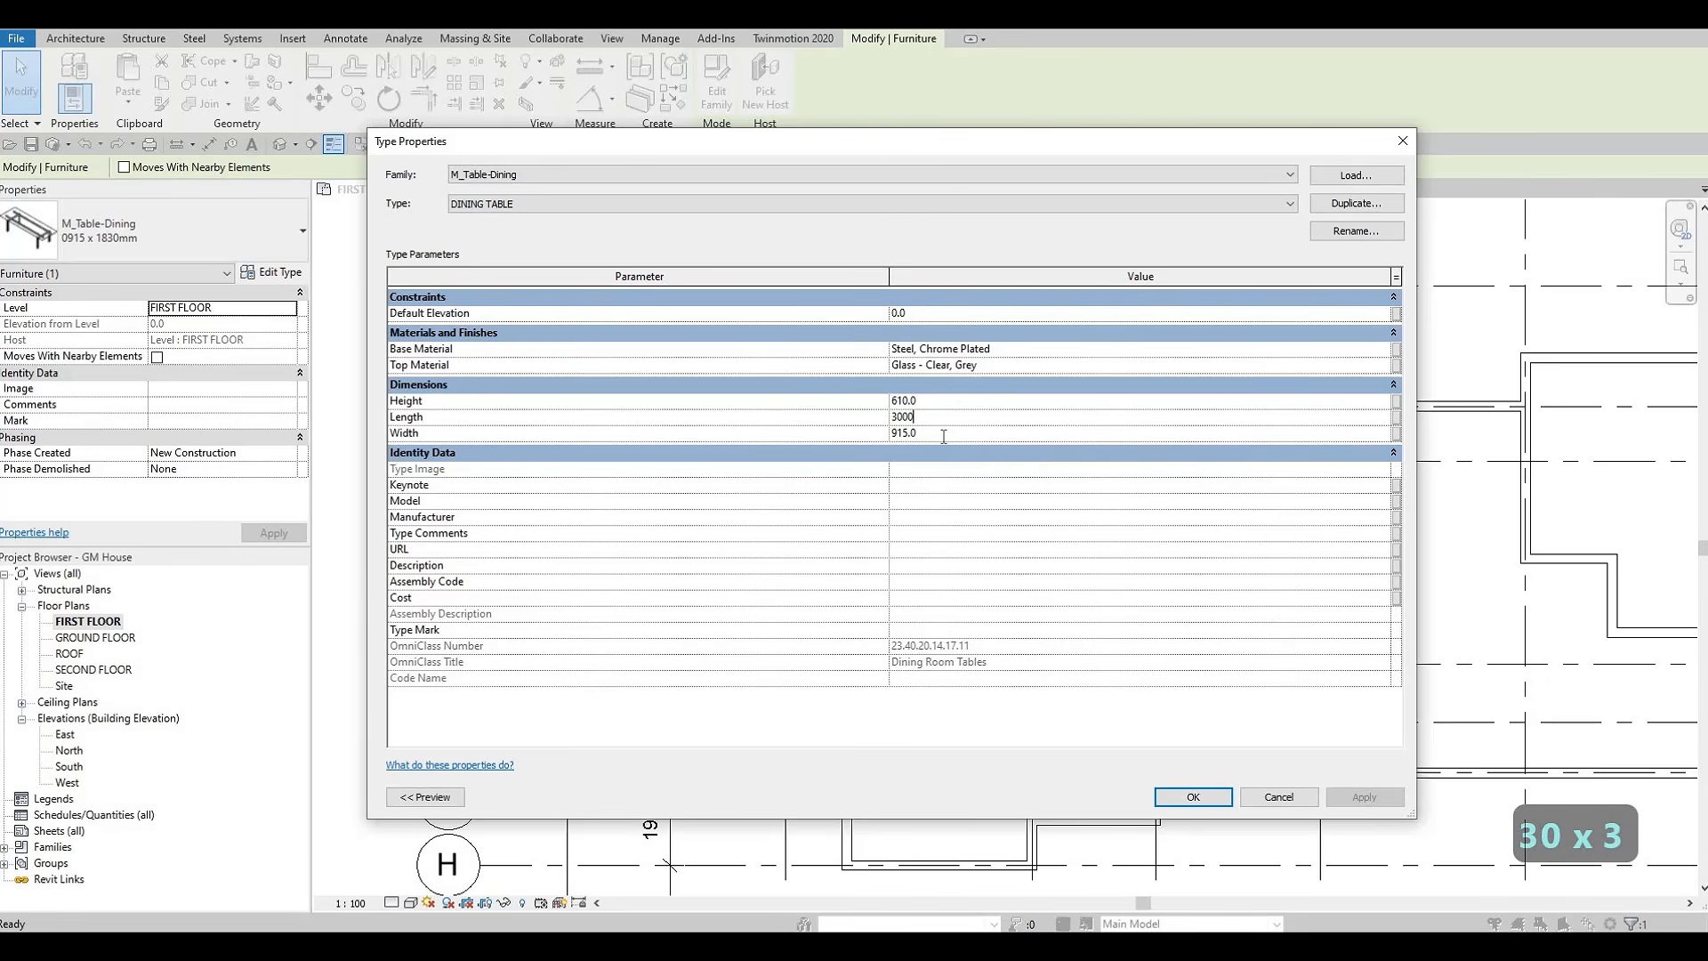
click(944, 437)
text(1500)
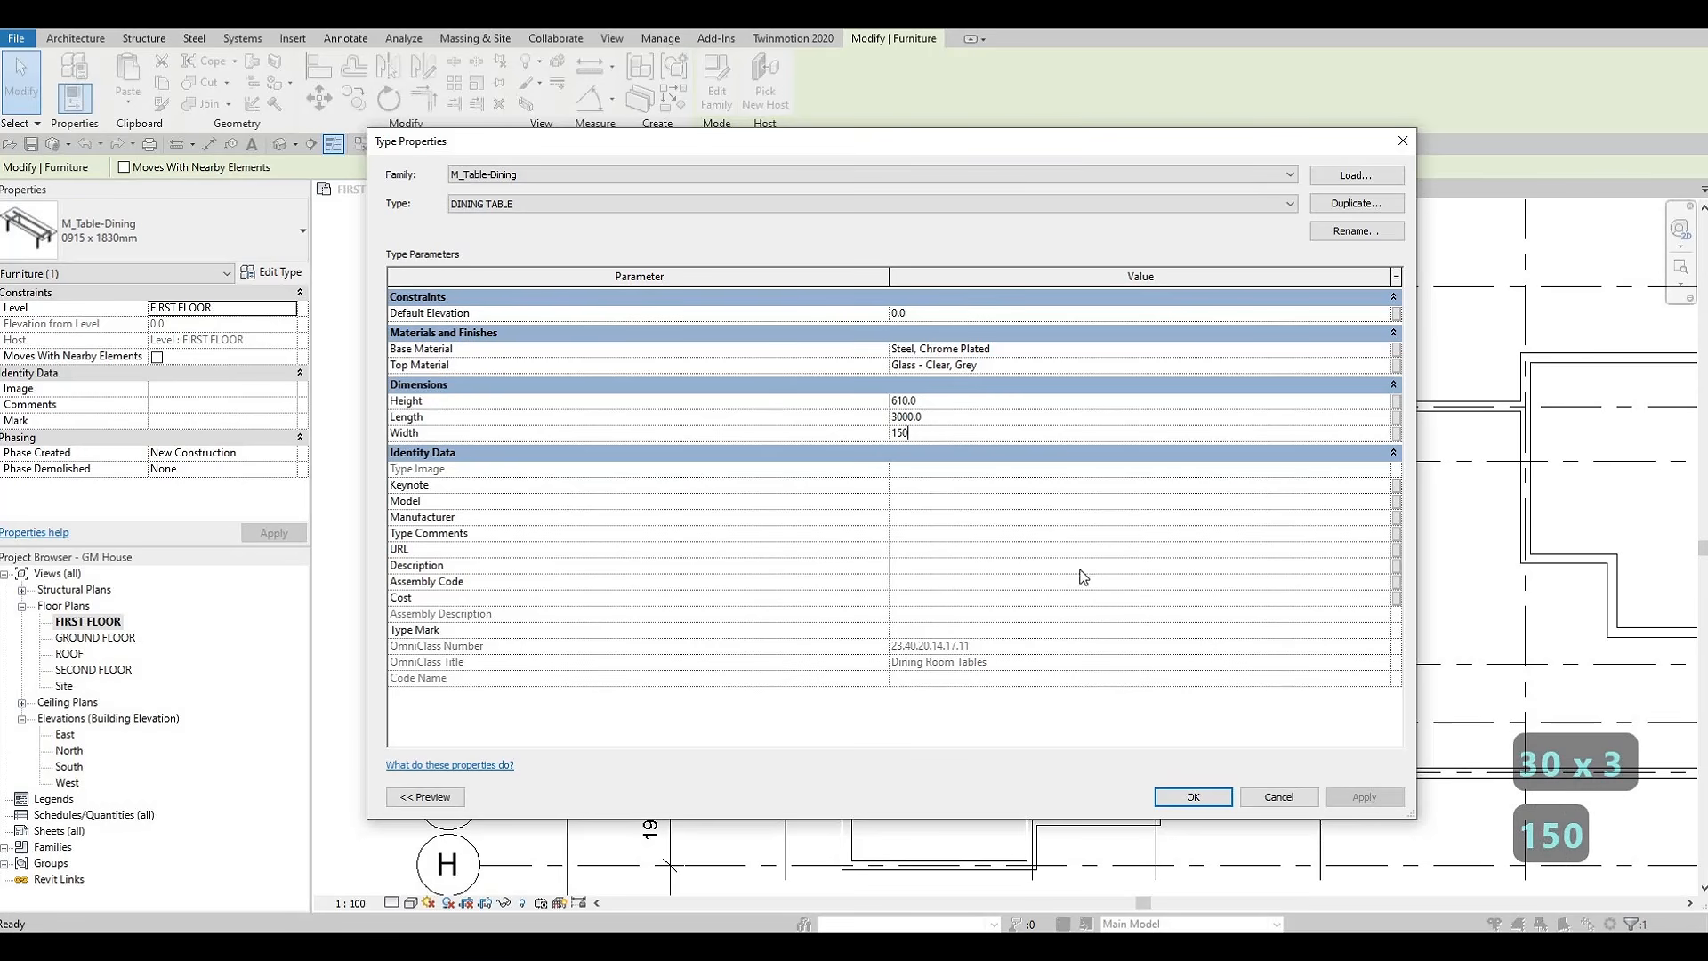
click(1193, 796)
Move the dining table up until its centre is about 2640 mm from the grid C wall
scroll(1049, 578, down, 1)
key(Escape)
key(Escape)
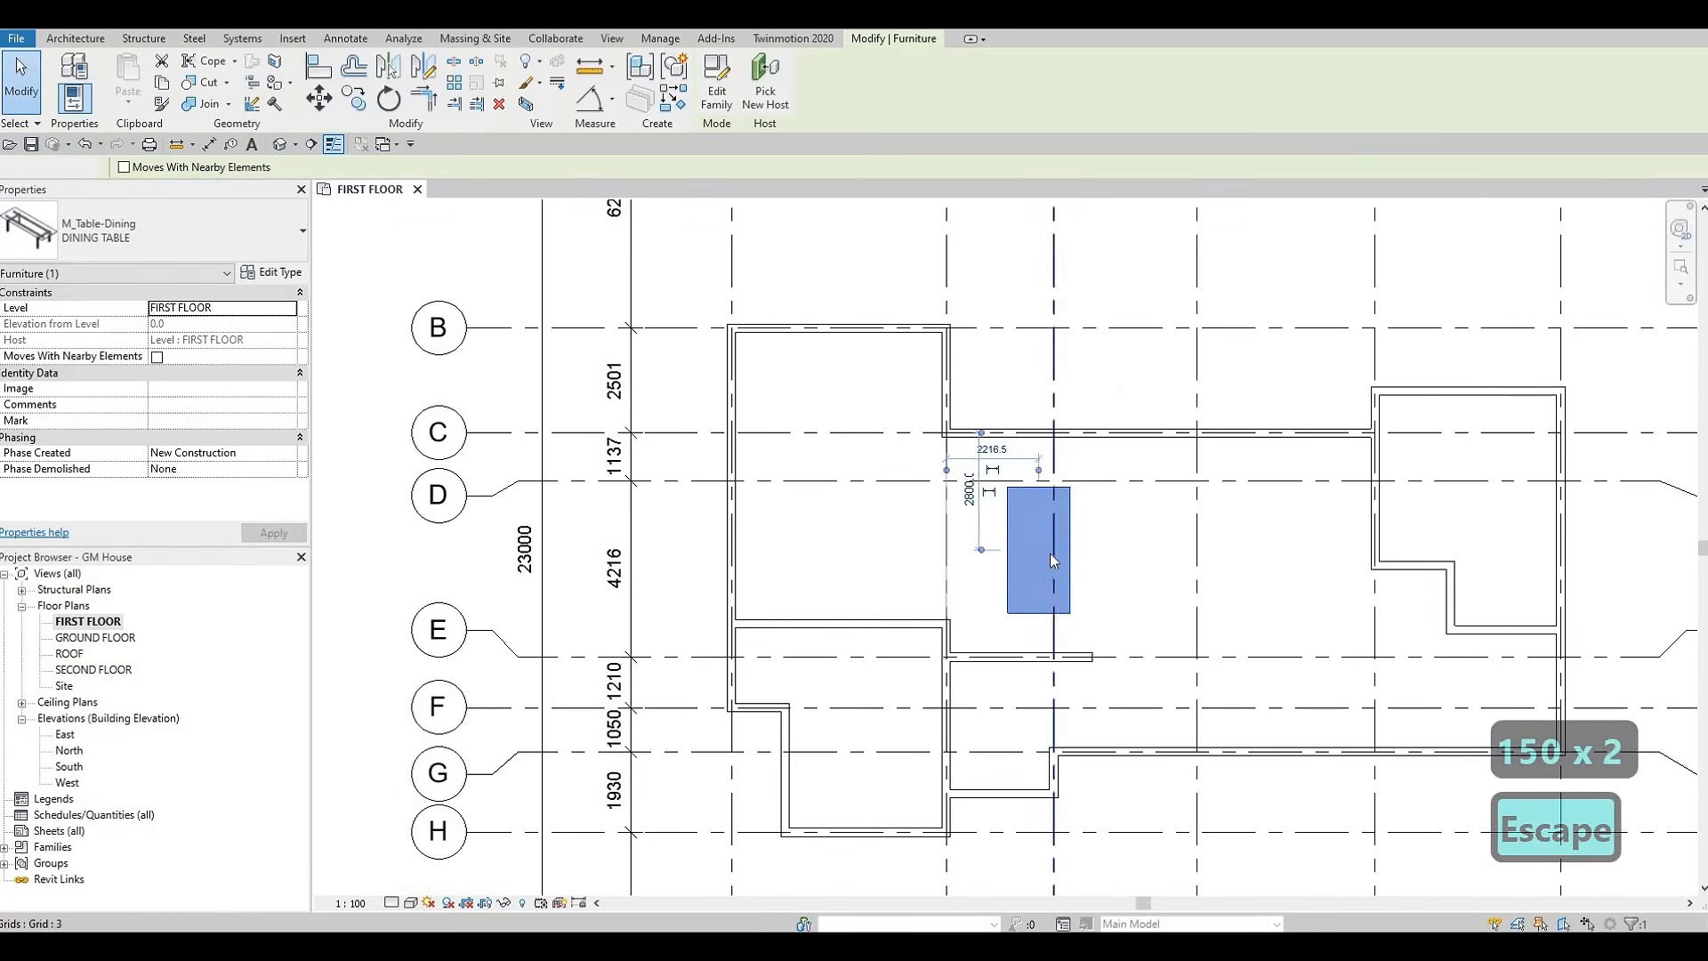
click(1054, 553)
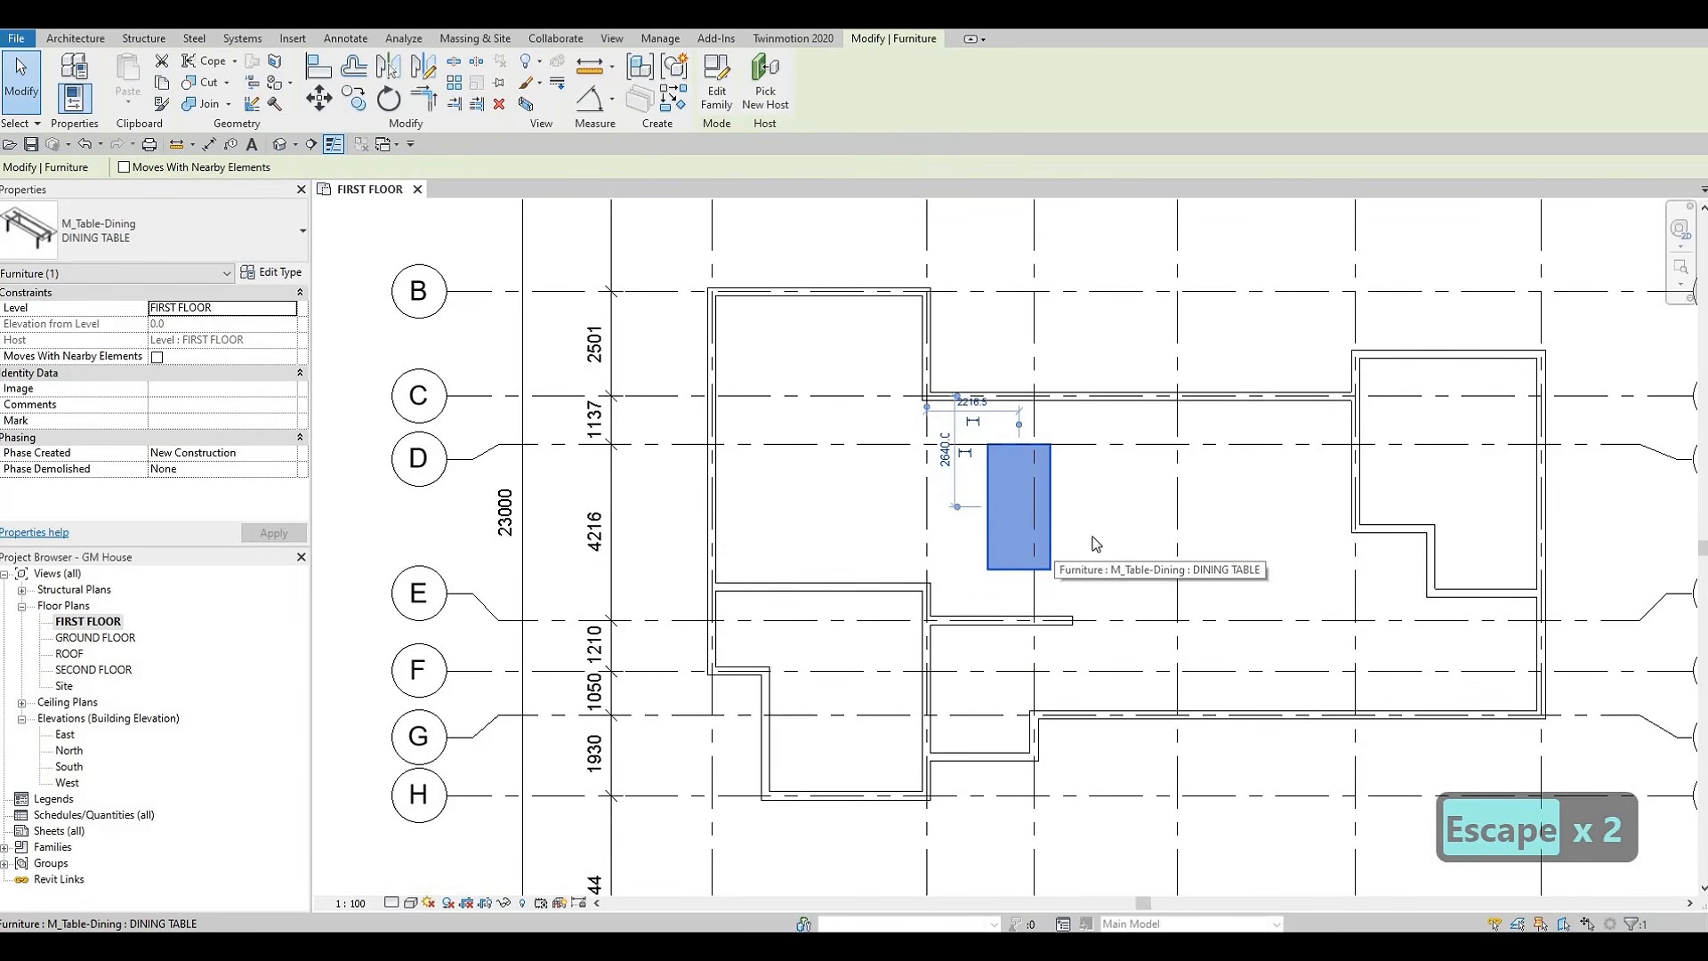
Load the M_Chair-Breuer family from the Seating furniture folder
key(Escape)
key(Escape)
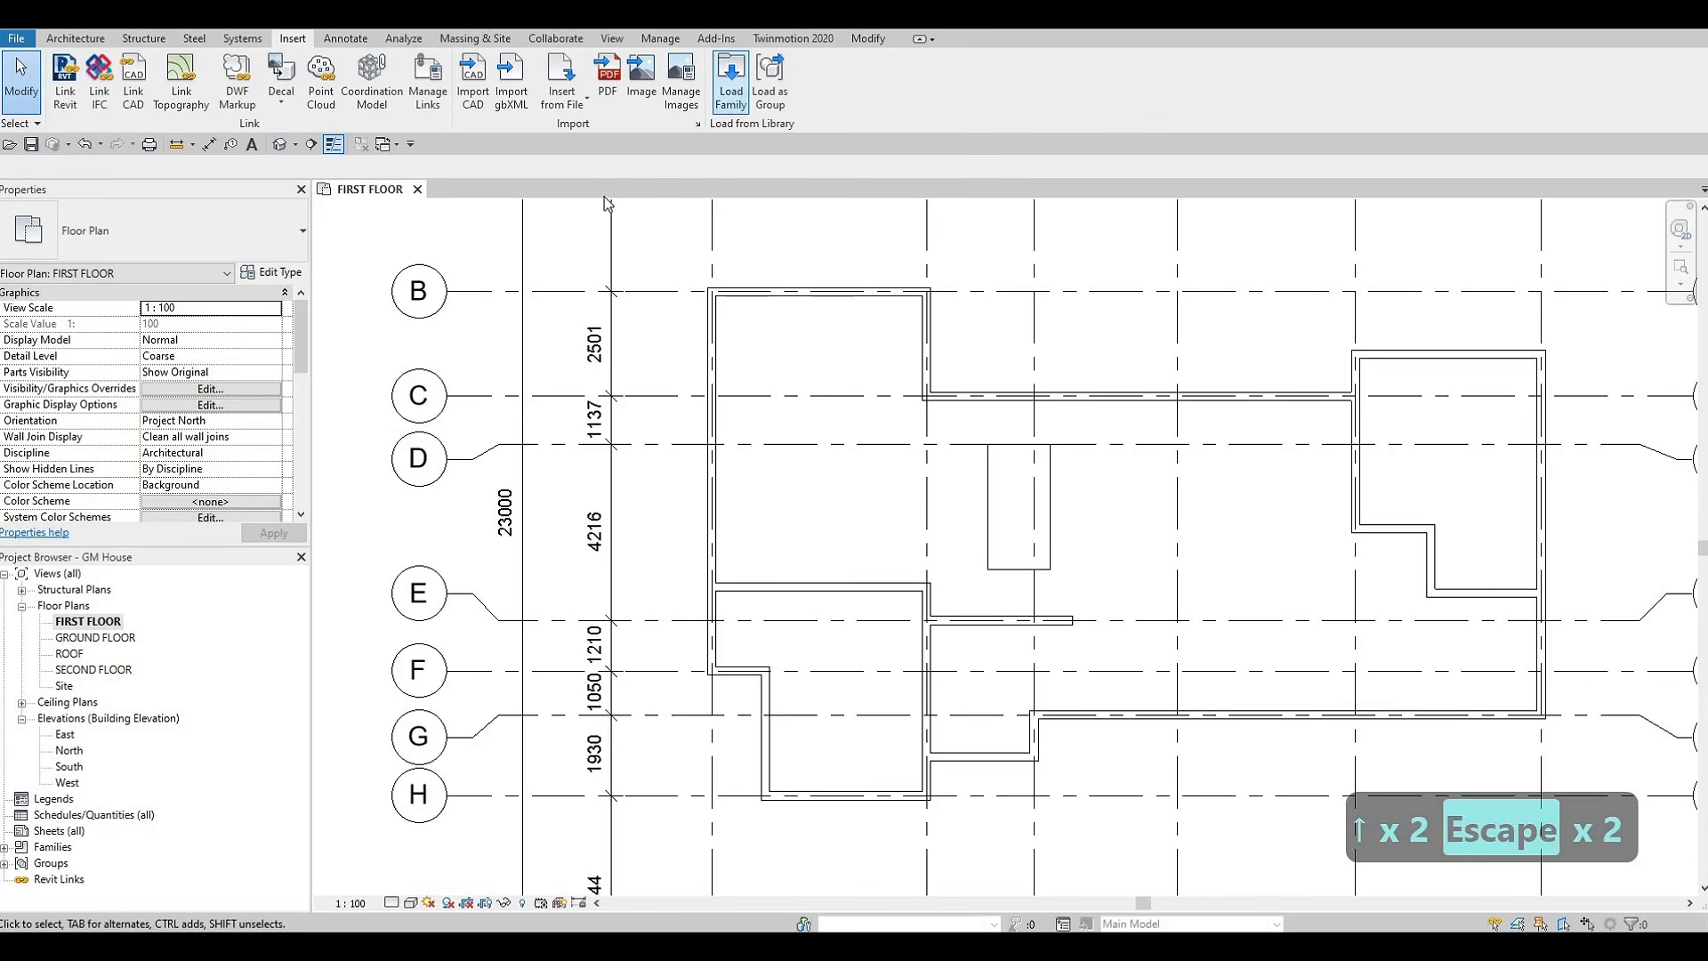
click(730, 80)
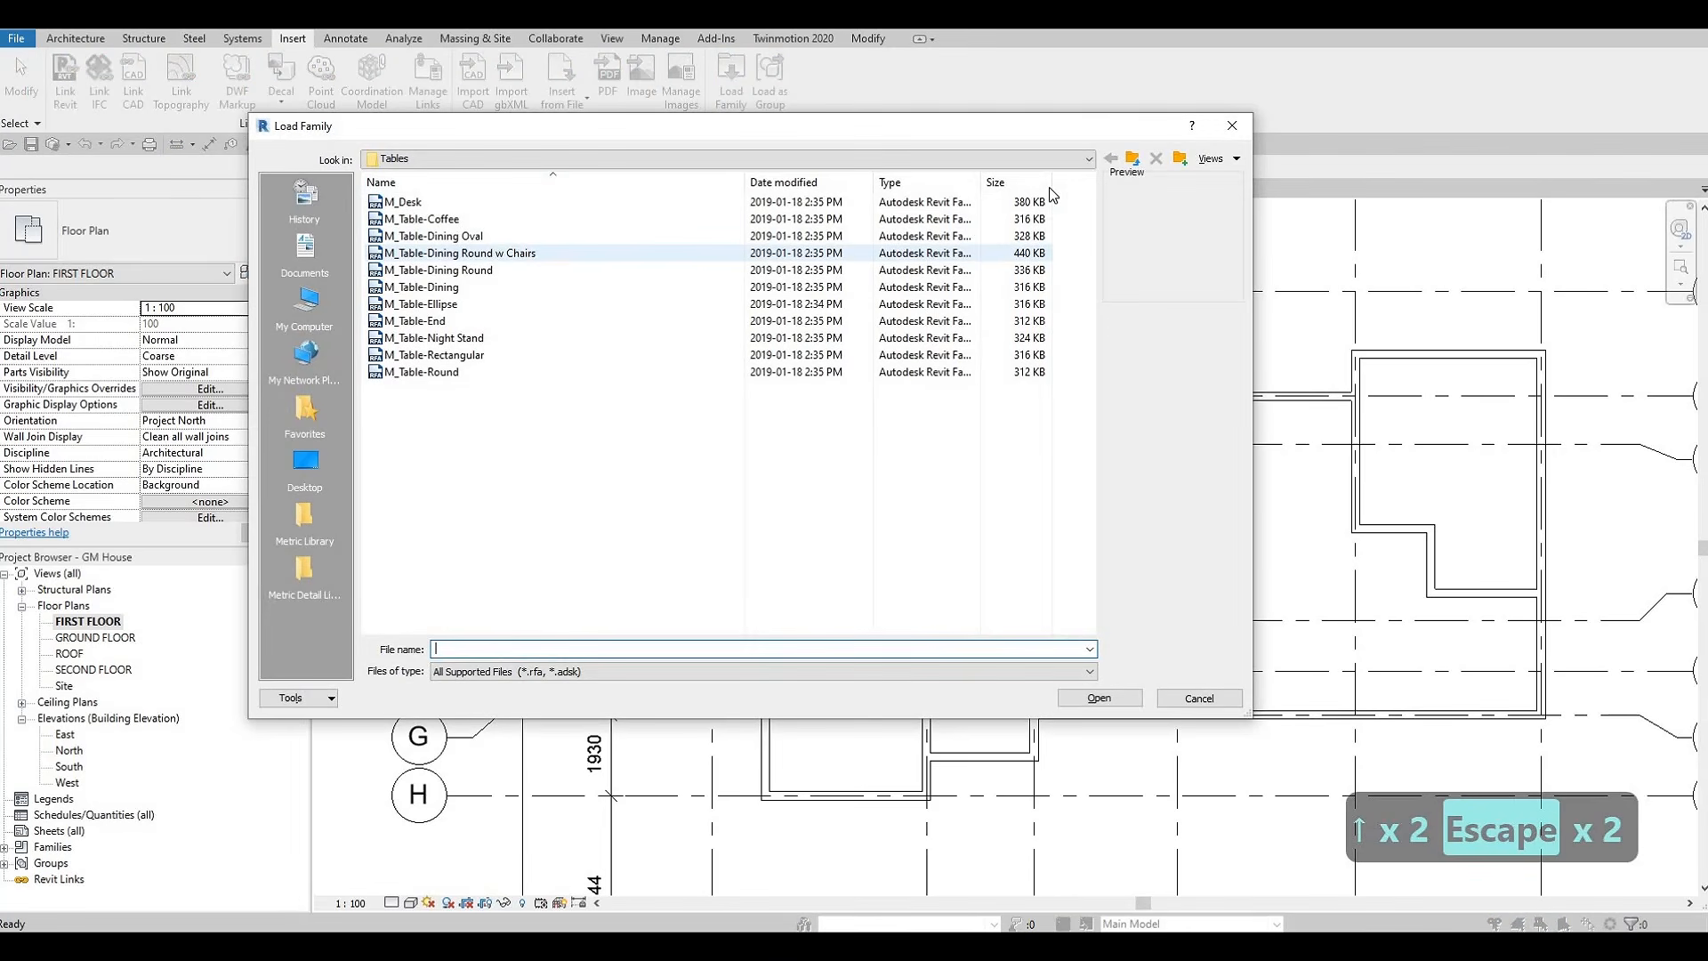
click(1133, 158)
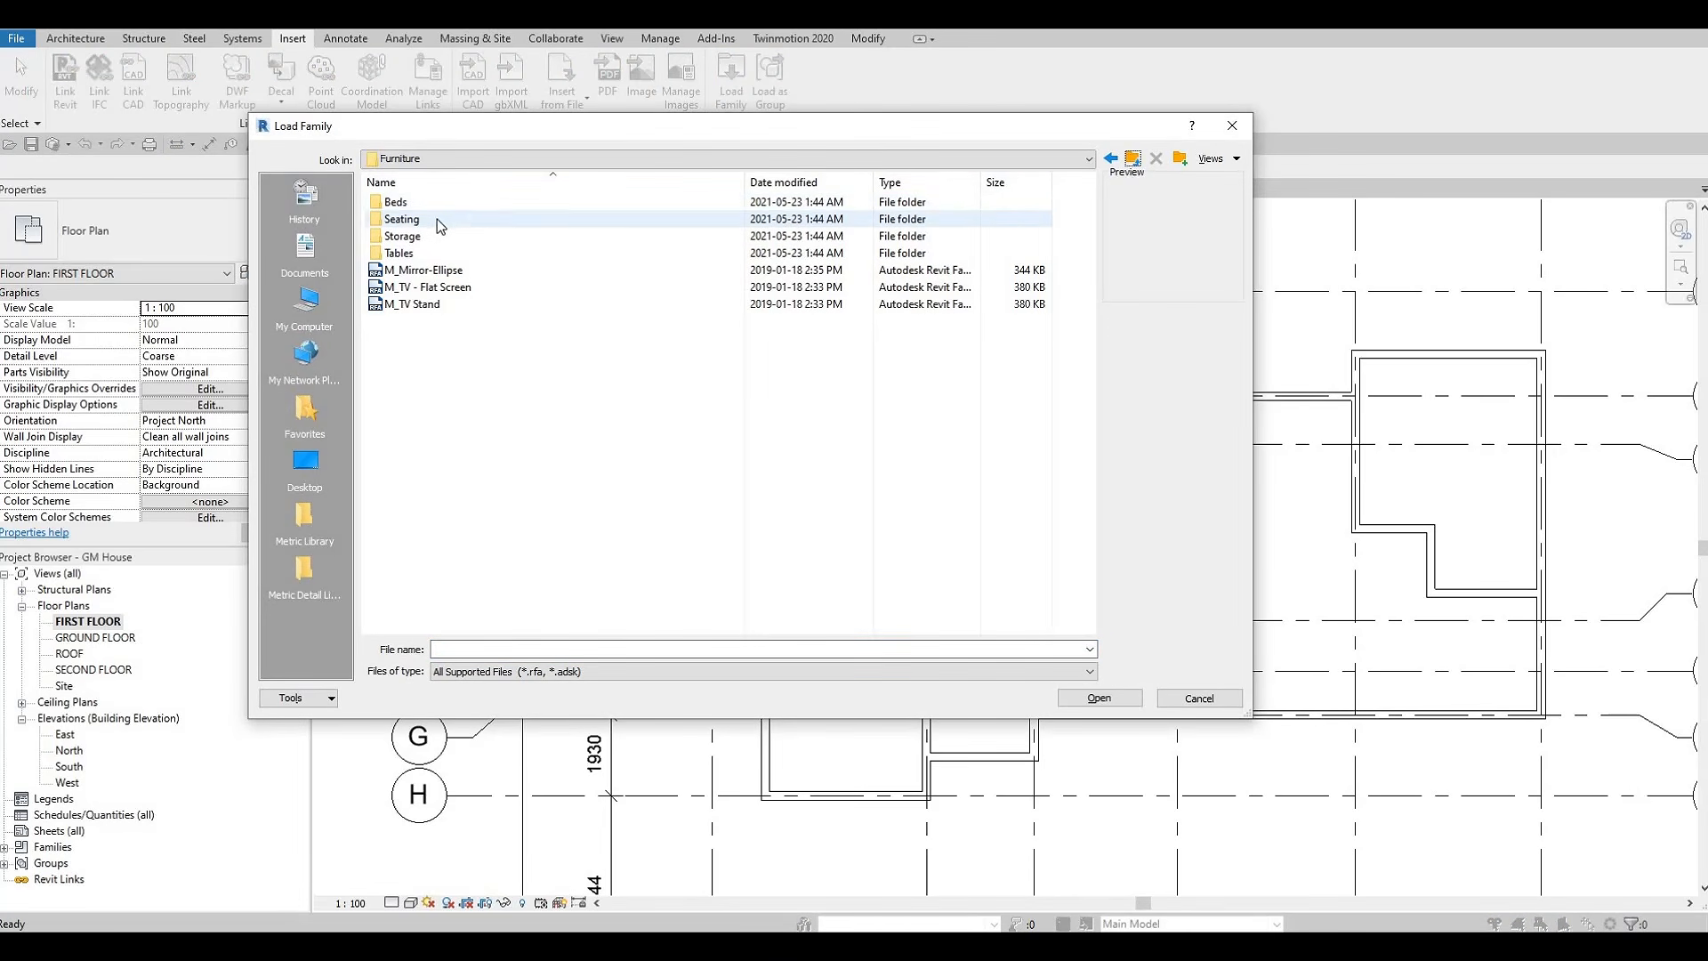
double_click(436, 219)
click(443, 210)
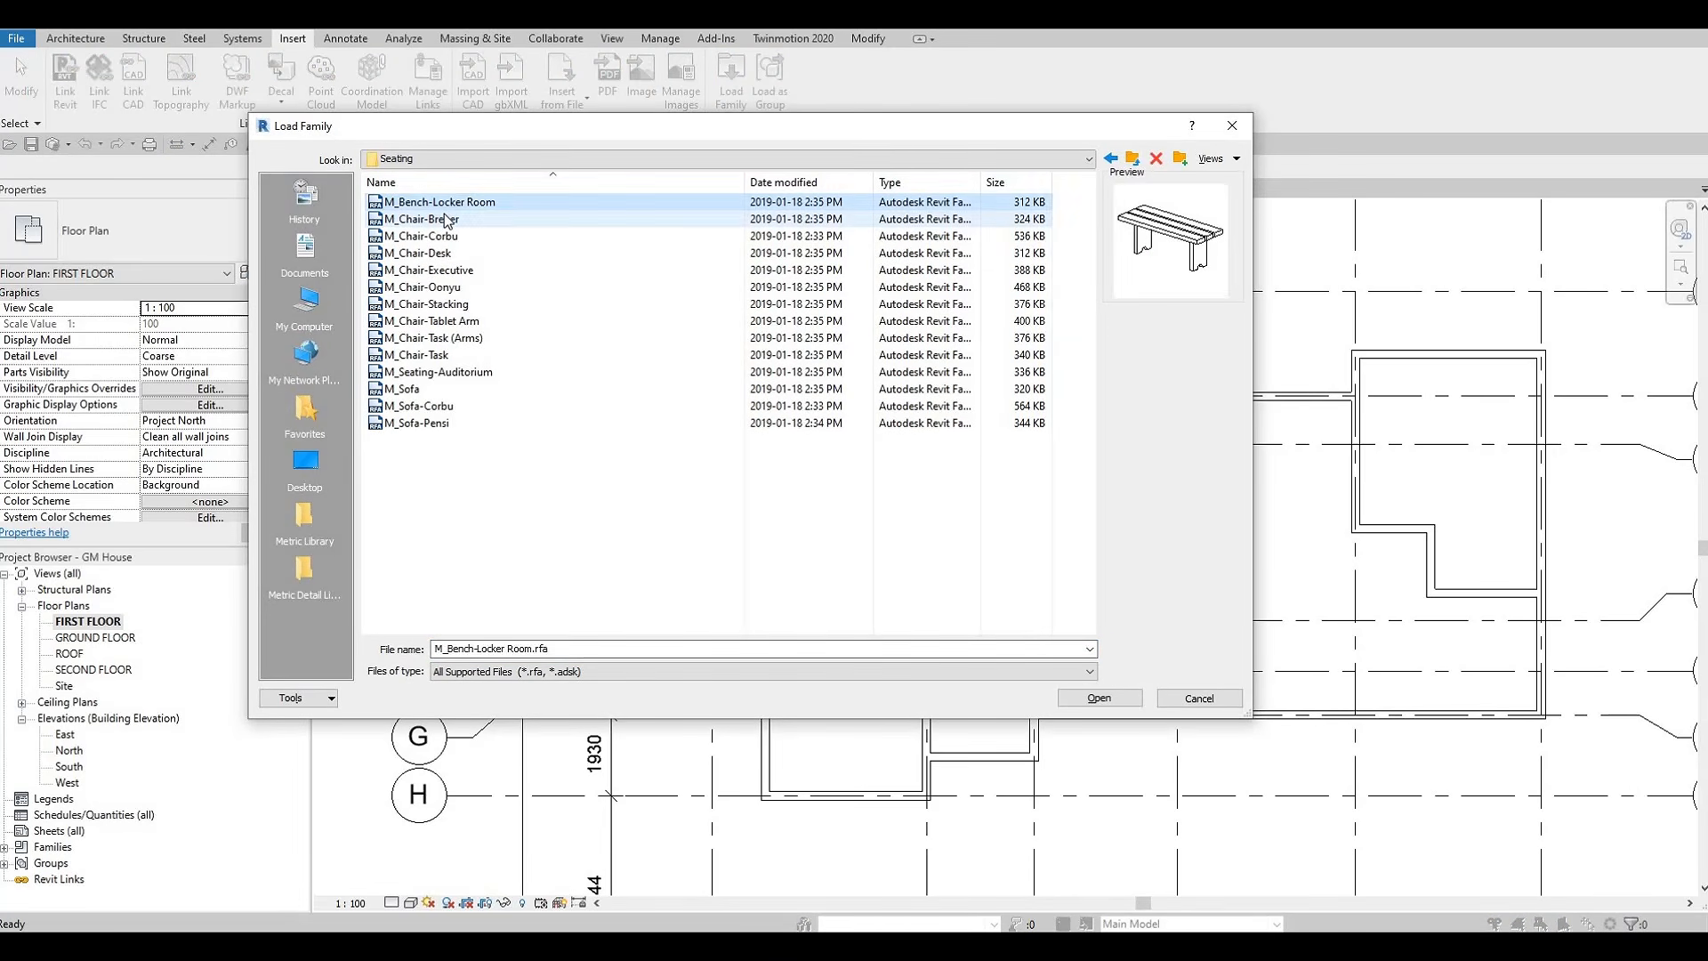
click(448, 220)
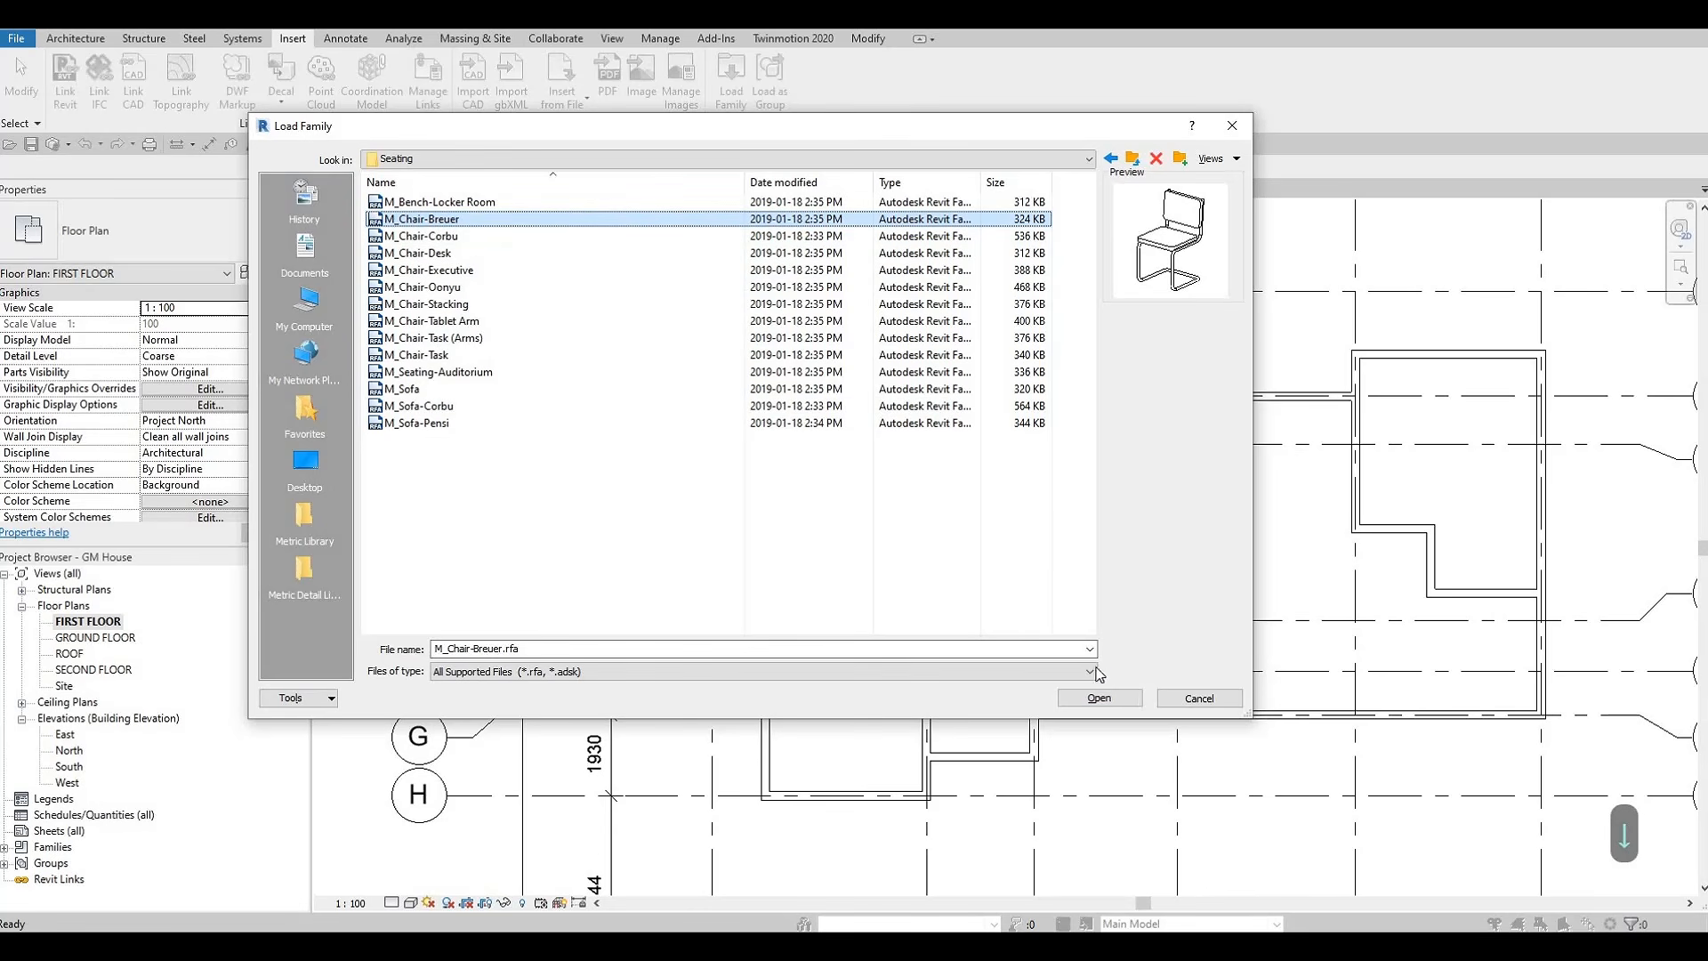
click(1100, 698)
Place one Breuer chair on the dining table's long side facing grid 2, backrest outward, about 3700 mm from grid E
key(c)
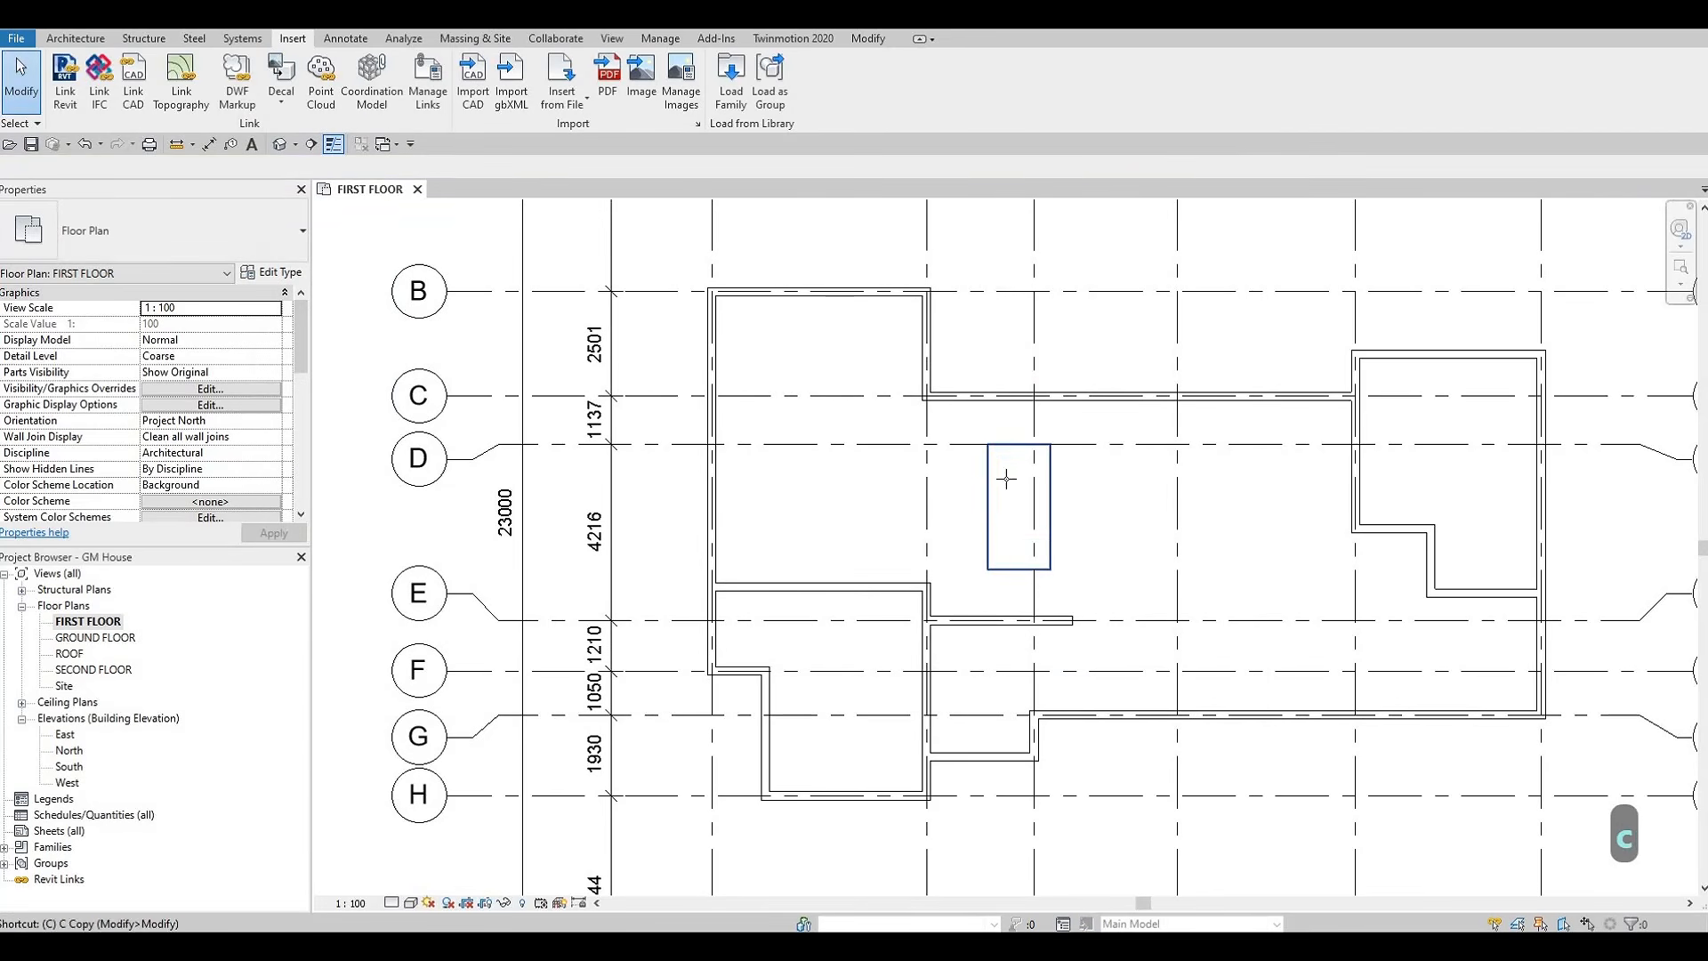
key(m)
scroll(988, 467, up, 4)
key(c)
key(m)
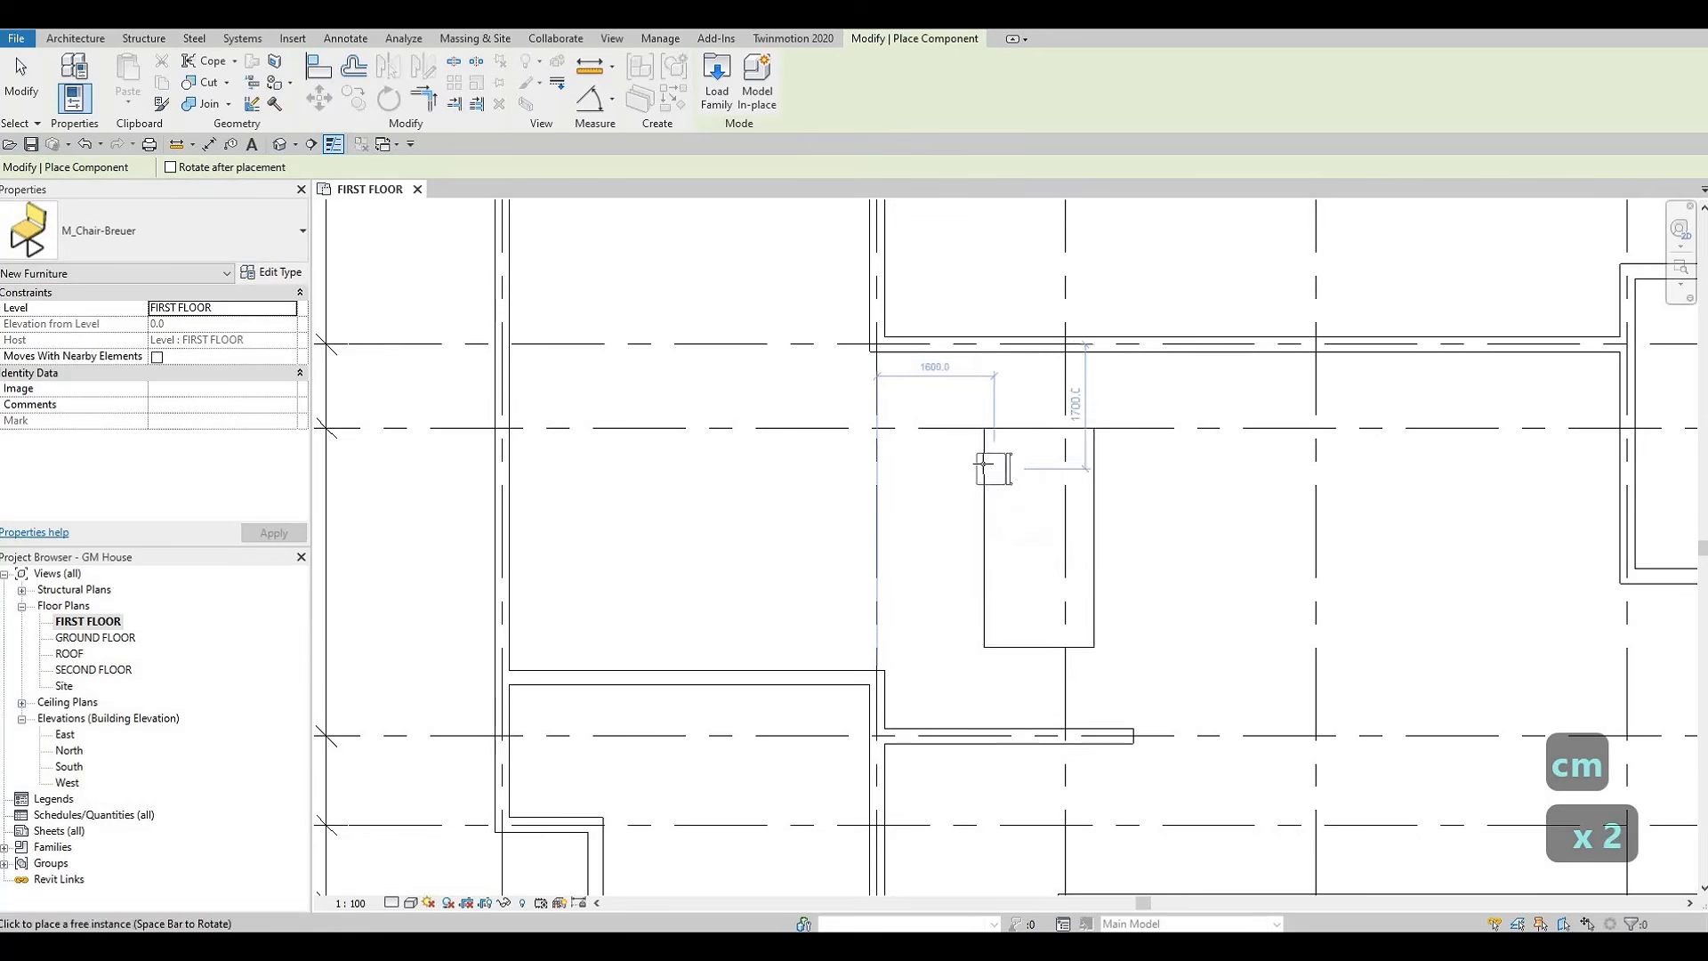
key(c)
key(m)
scroll(982, 466, up, 1)
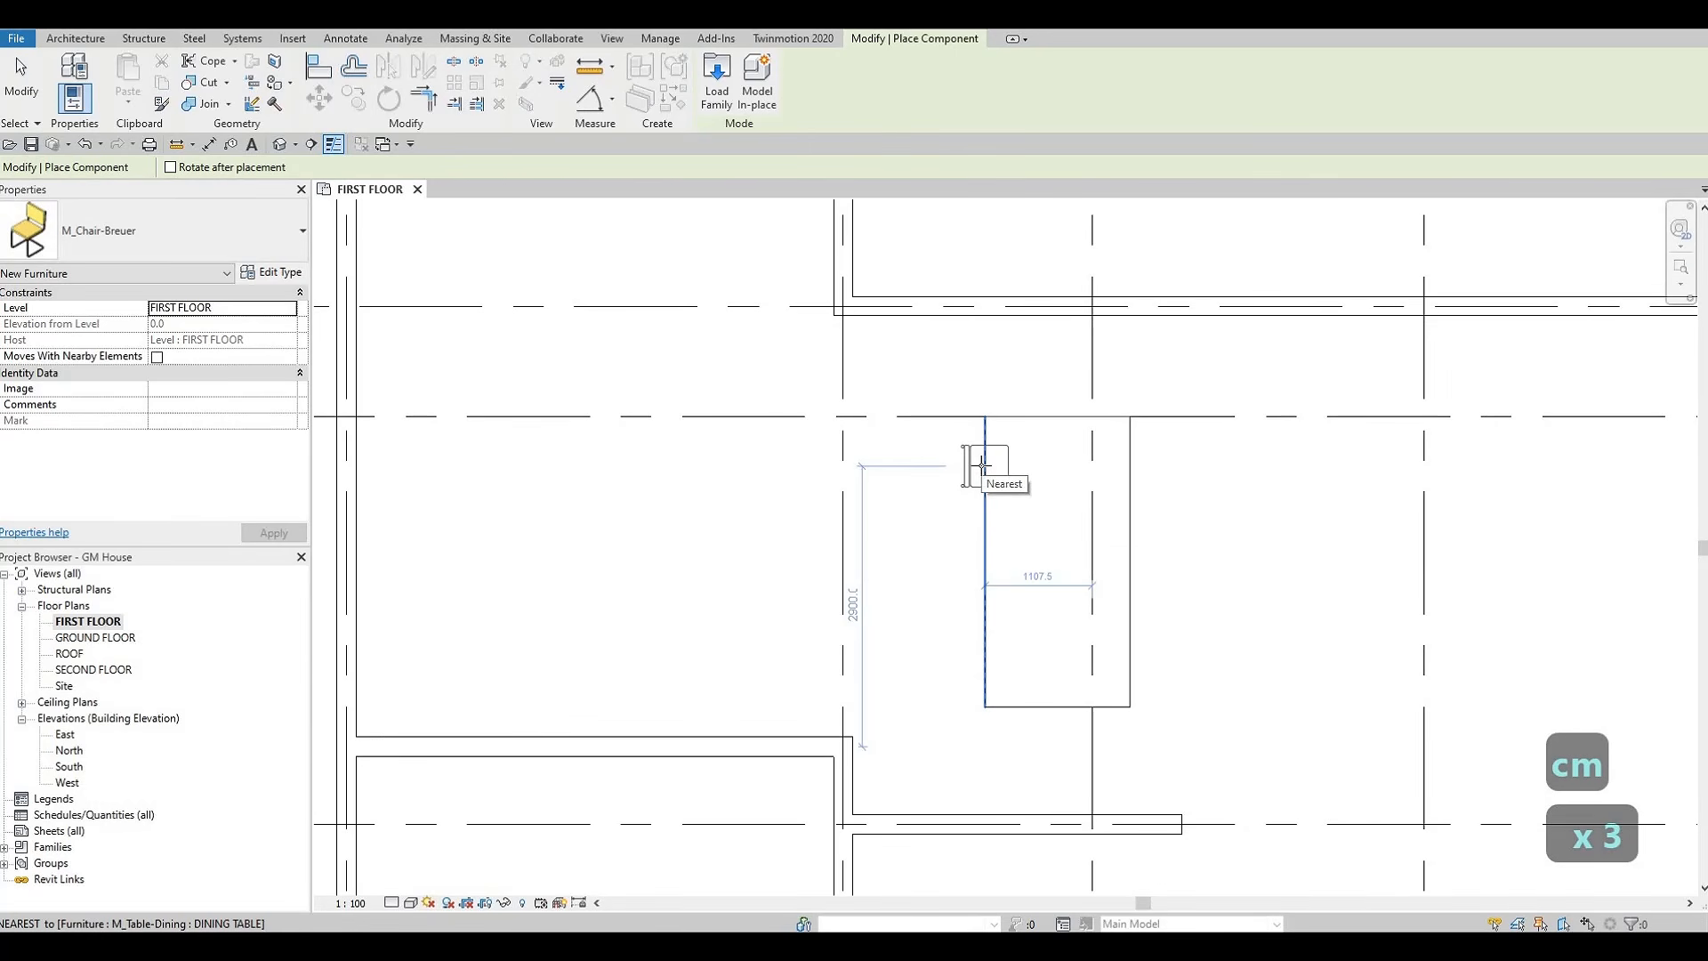
click(979, 527)
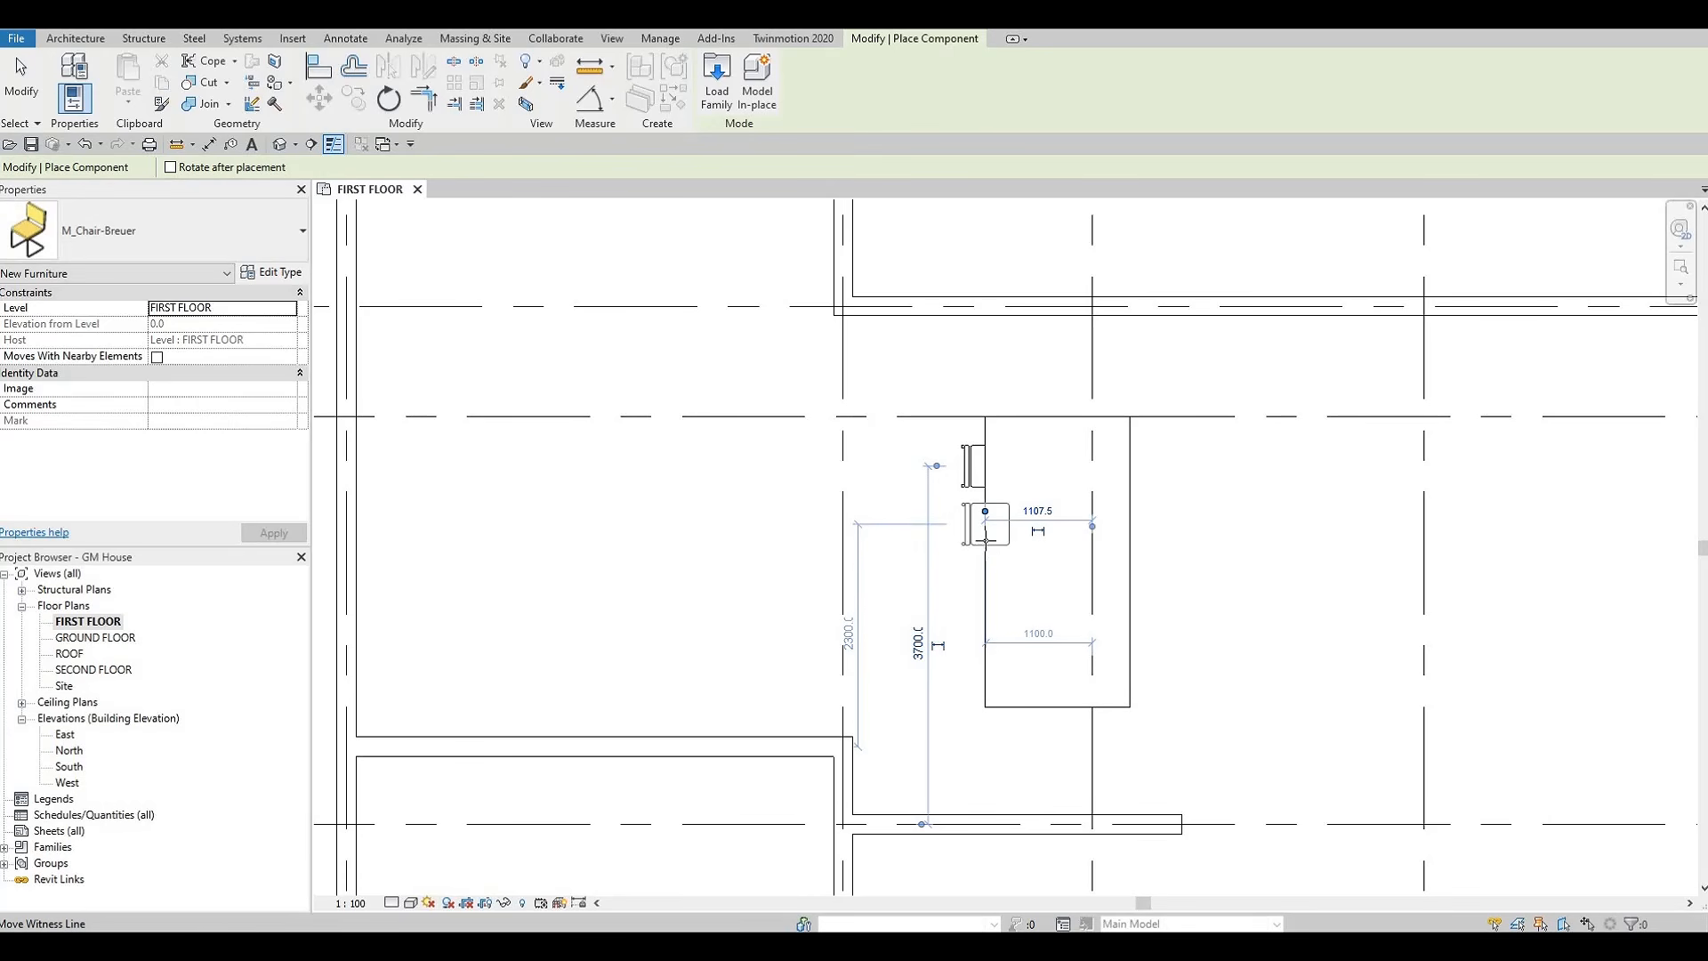
scroll(986, 554, up, 3)
key(Escape)
key(Escape)
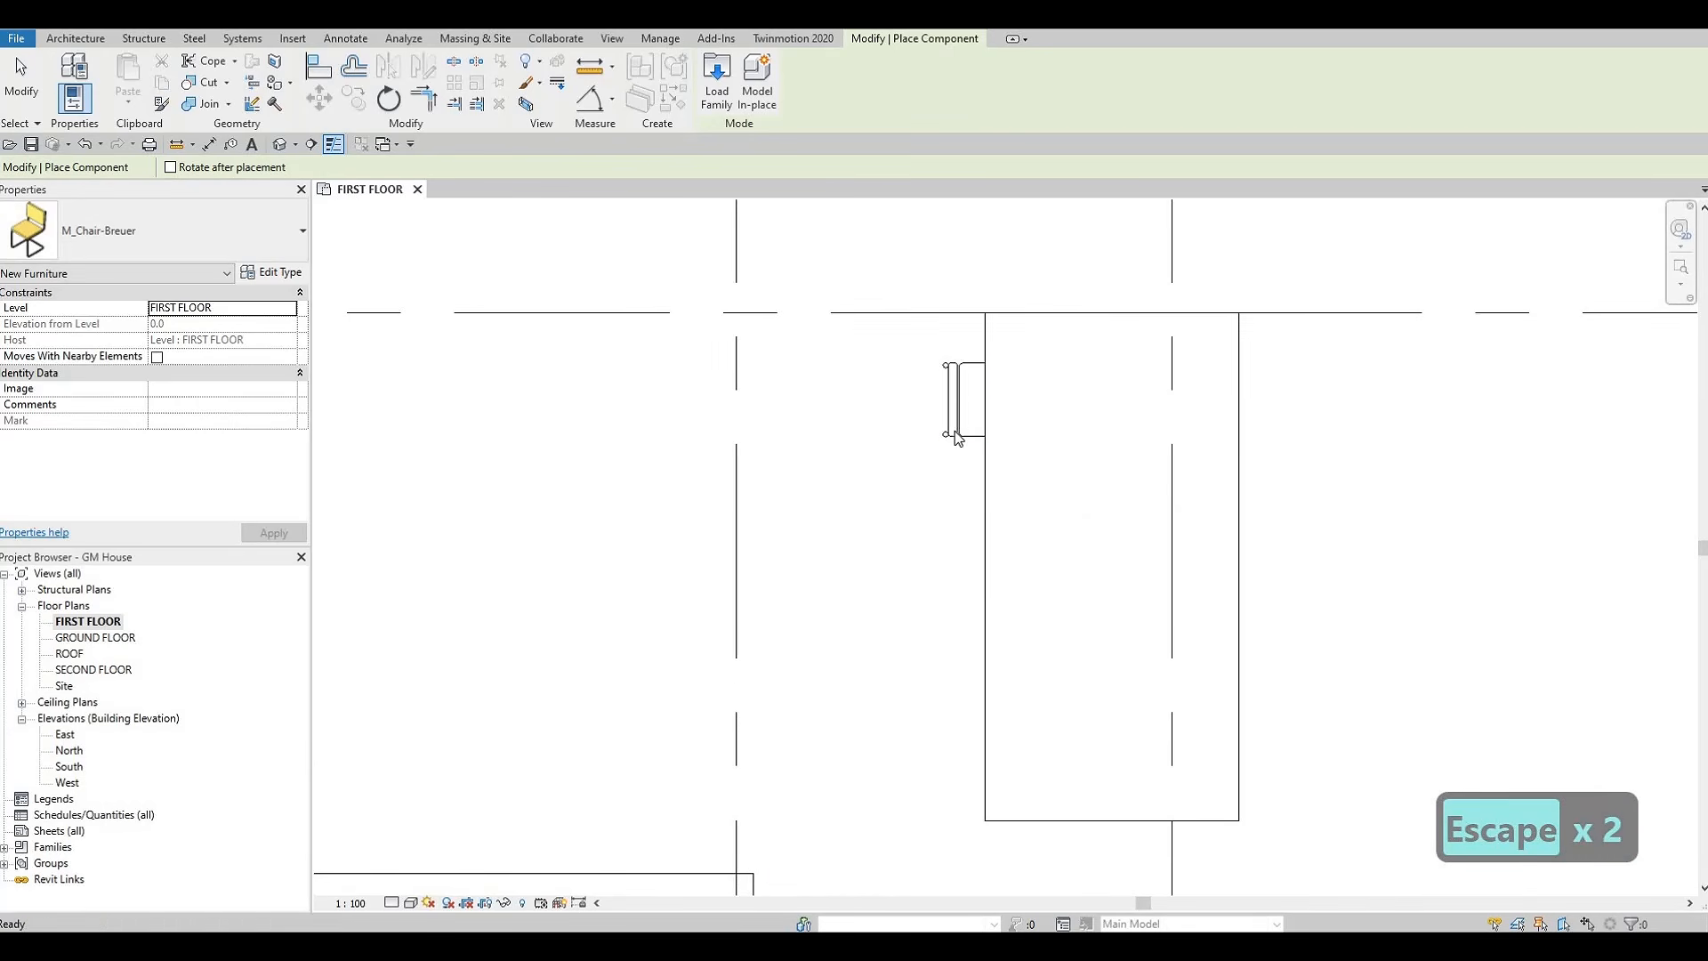
Copy the chair three times along the same long side of the dining table, spaced about 640 mm apart
click(952, 436)
key(c)
key(o)
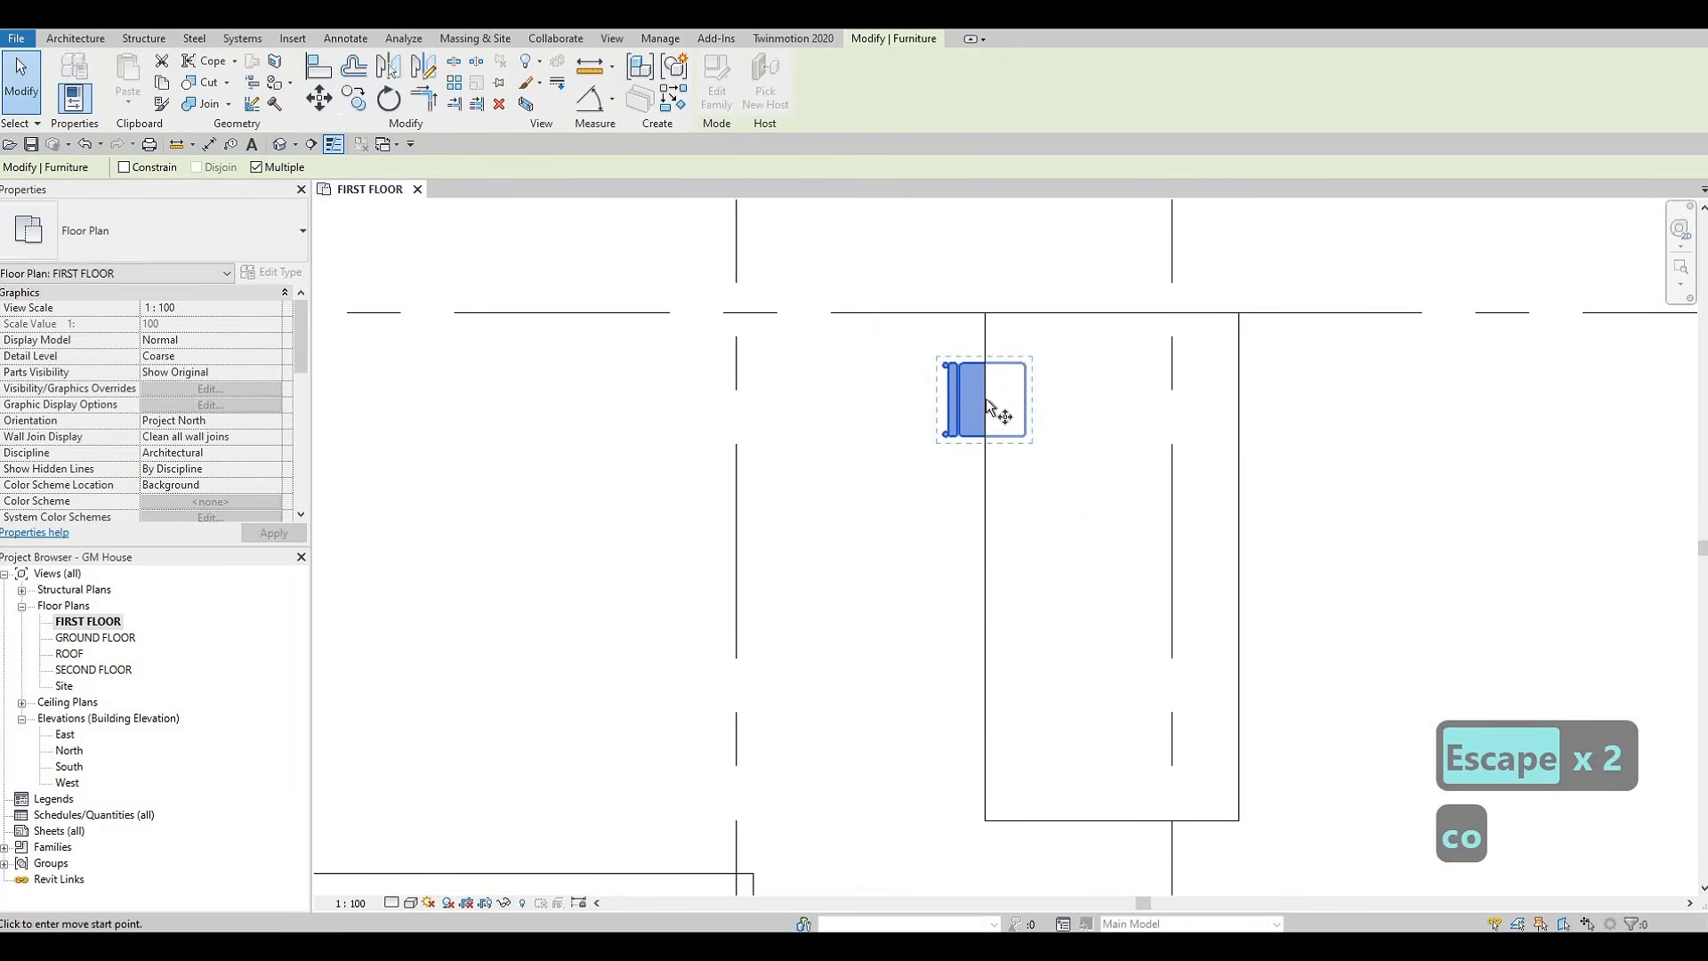
click(995, 481)
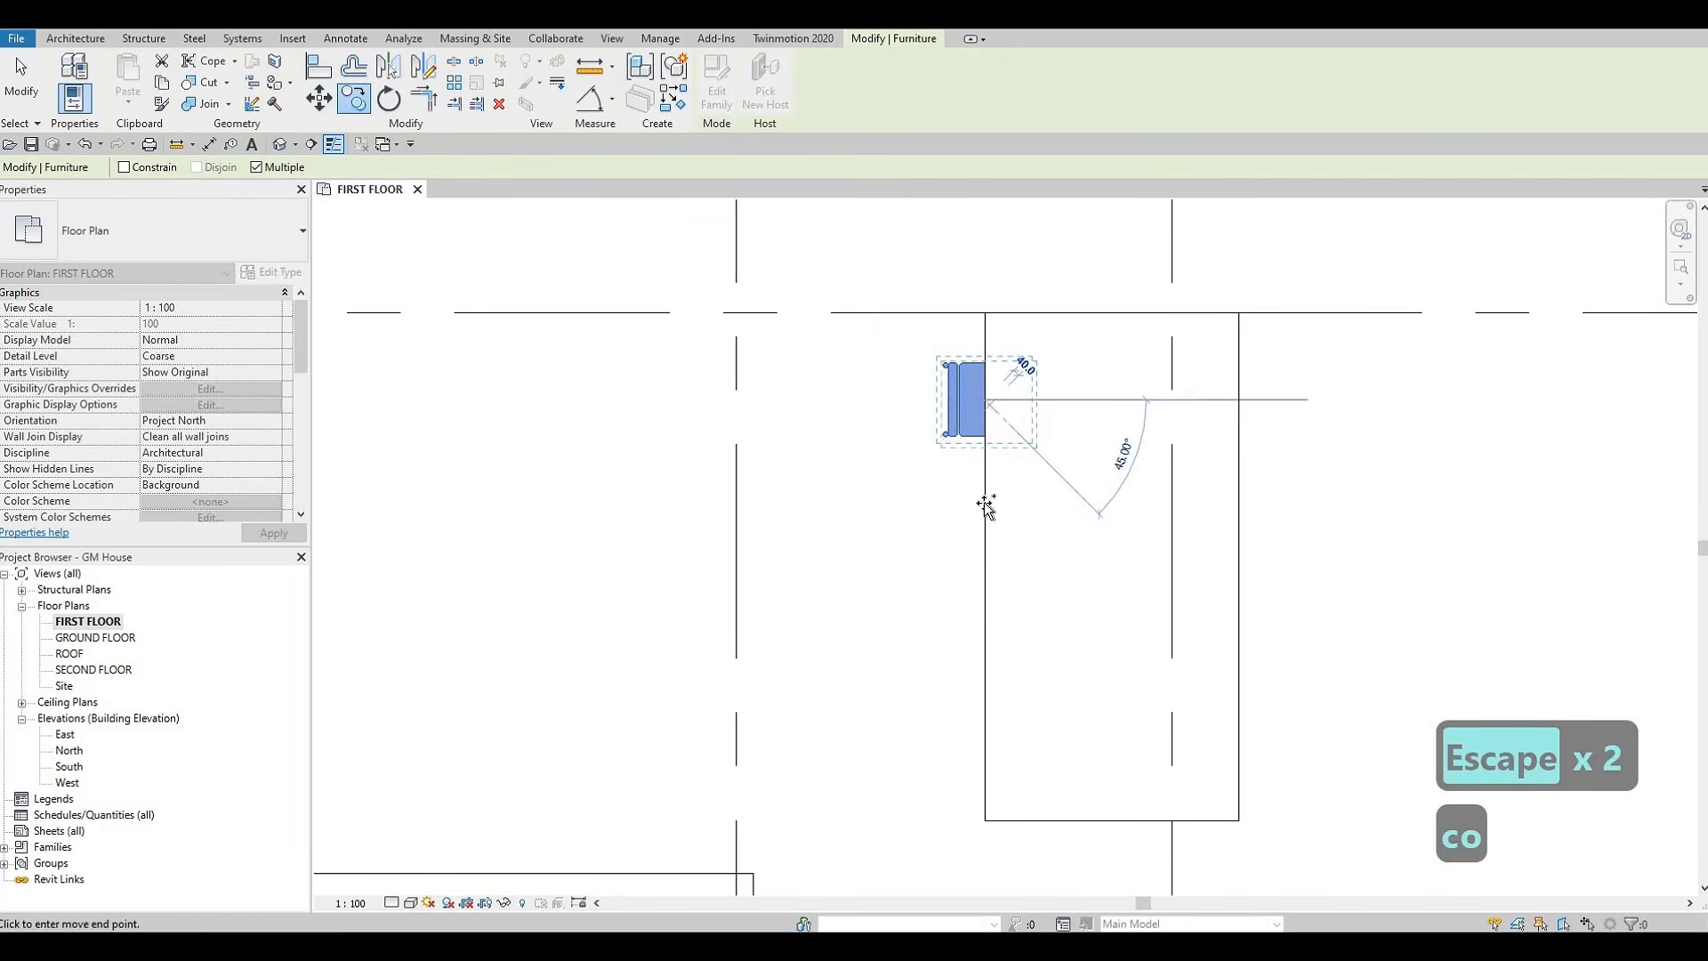
click(978, 580)
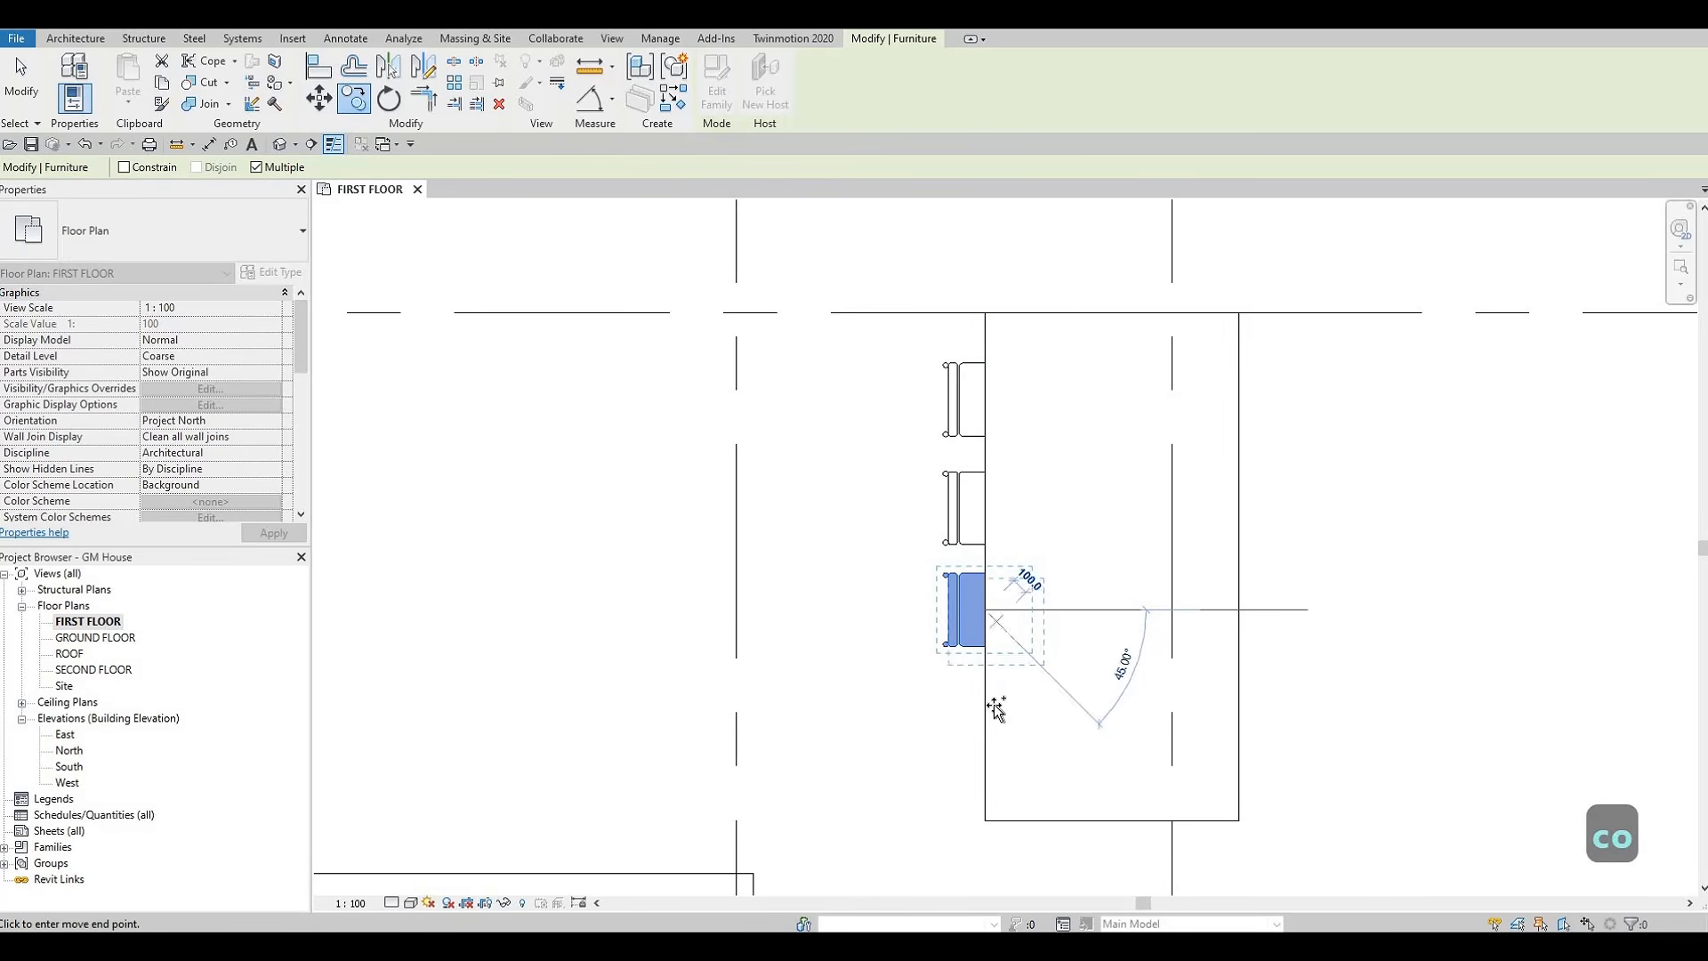
click(996, 709)
key(Escape)
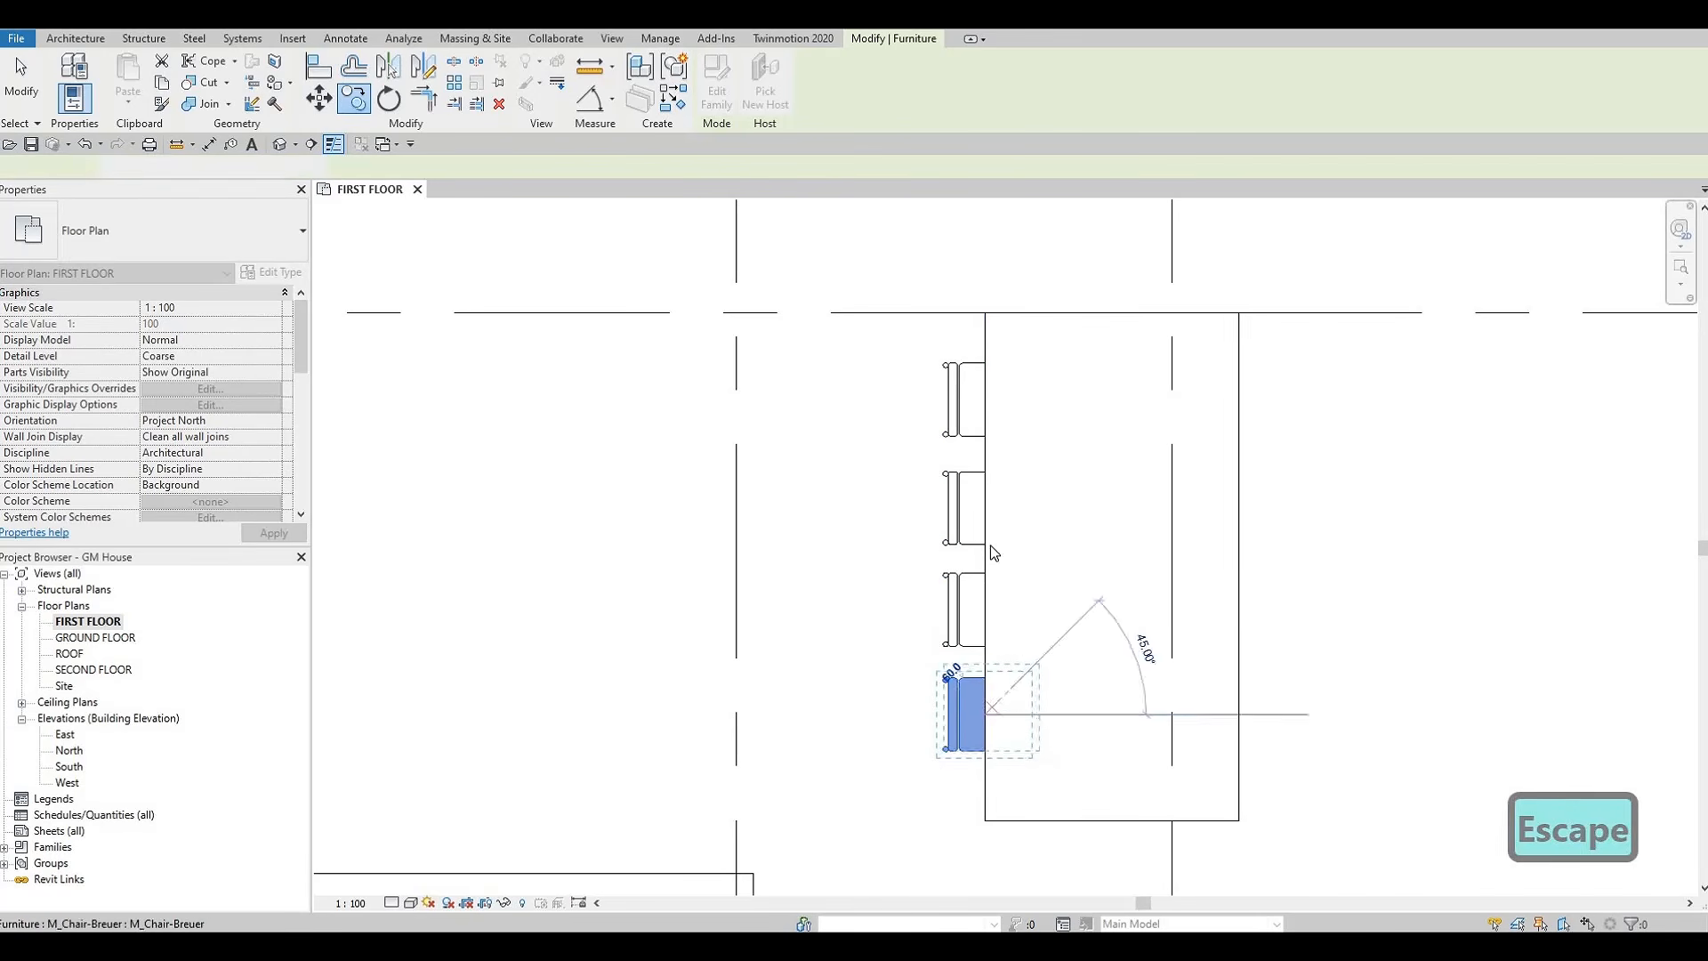
key(Escape)
key(Escape)
Mirror the four chairs to the table's opposite long side about an axis through the midpoint of its short edge, keeping the originals
scroll(964, 366, down, 2)
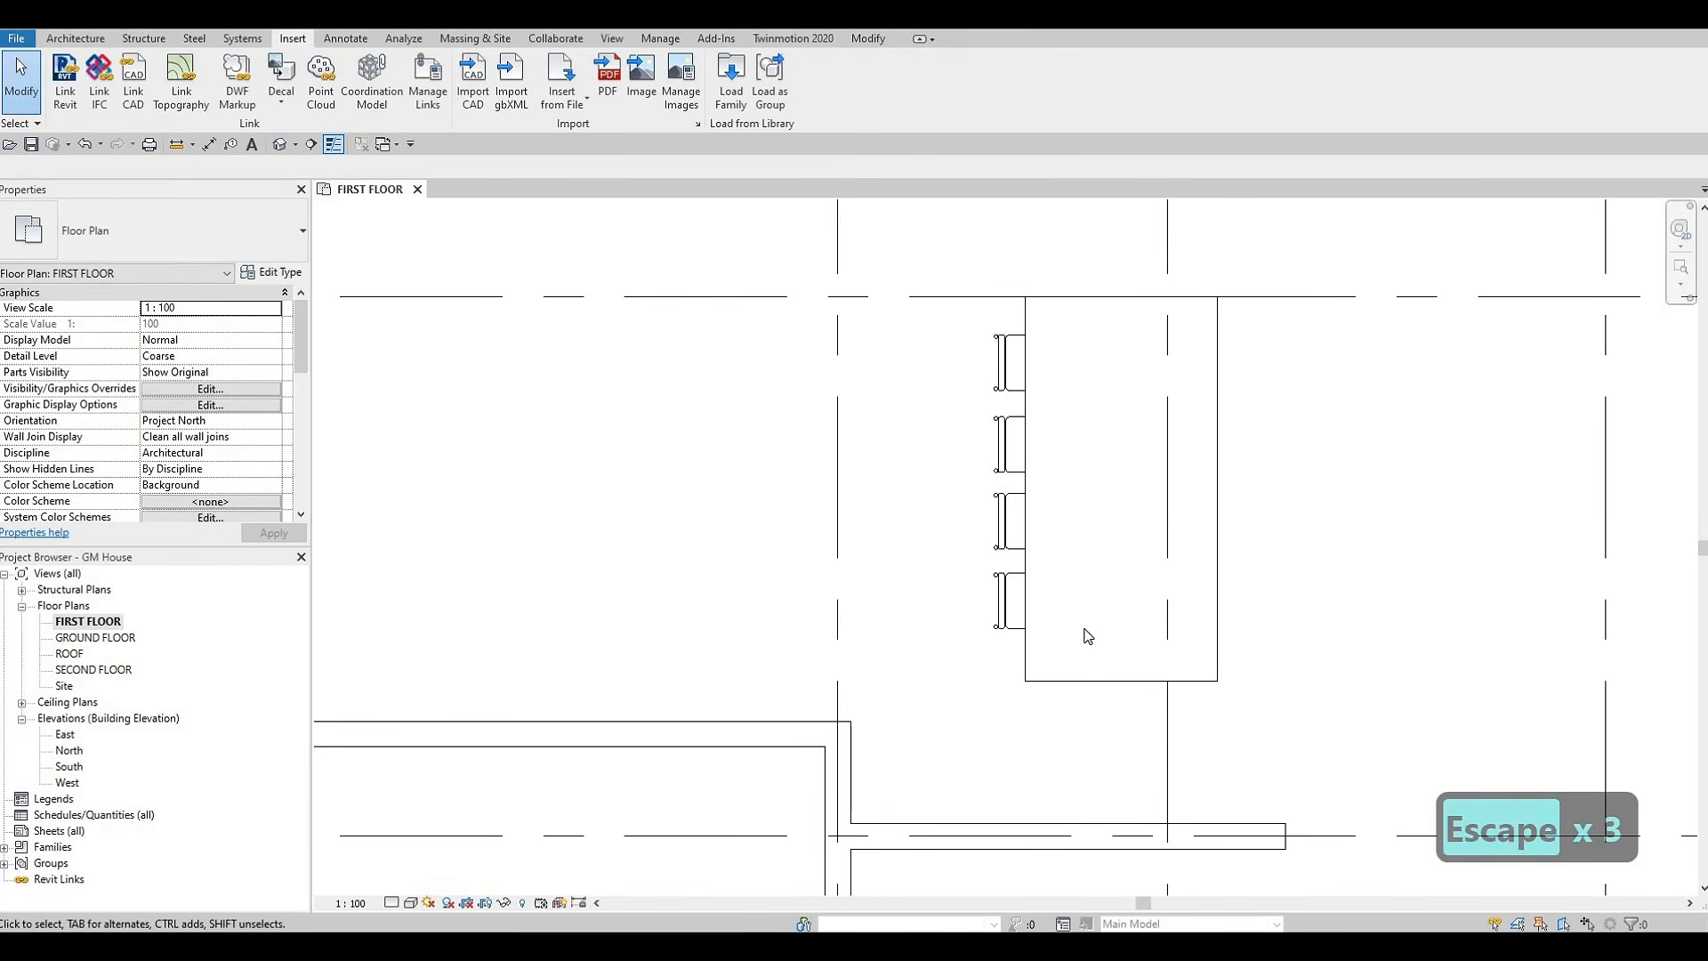
drag(933, 313, 1100, 656)
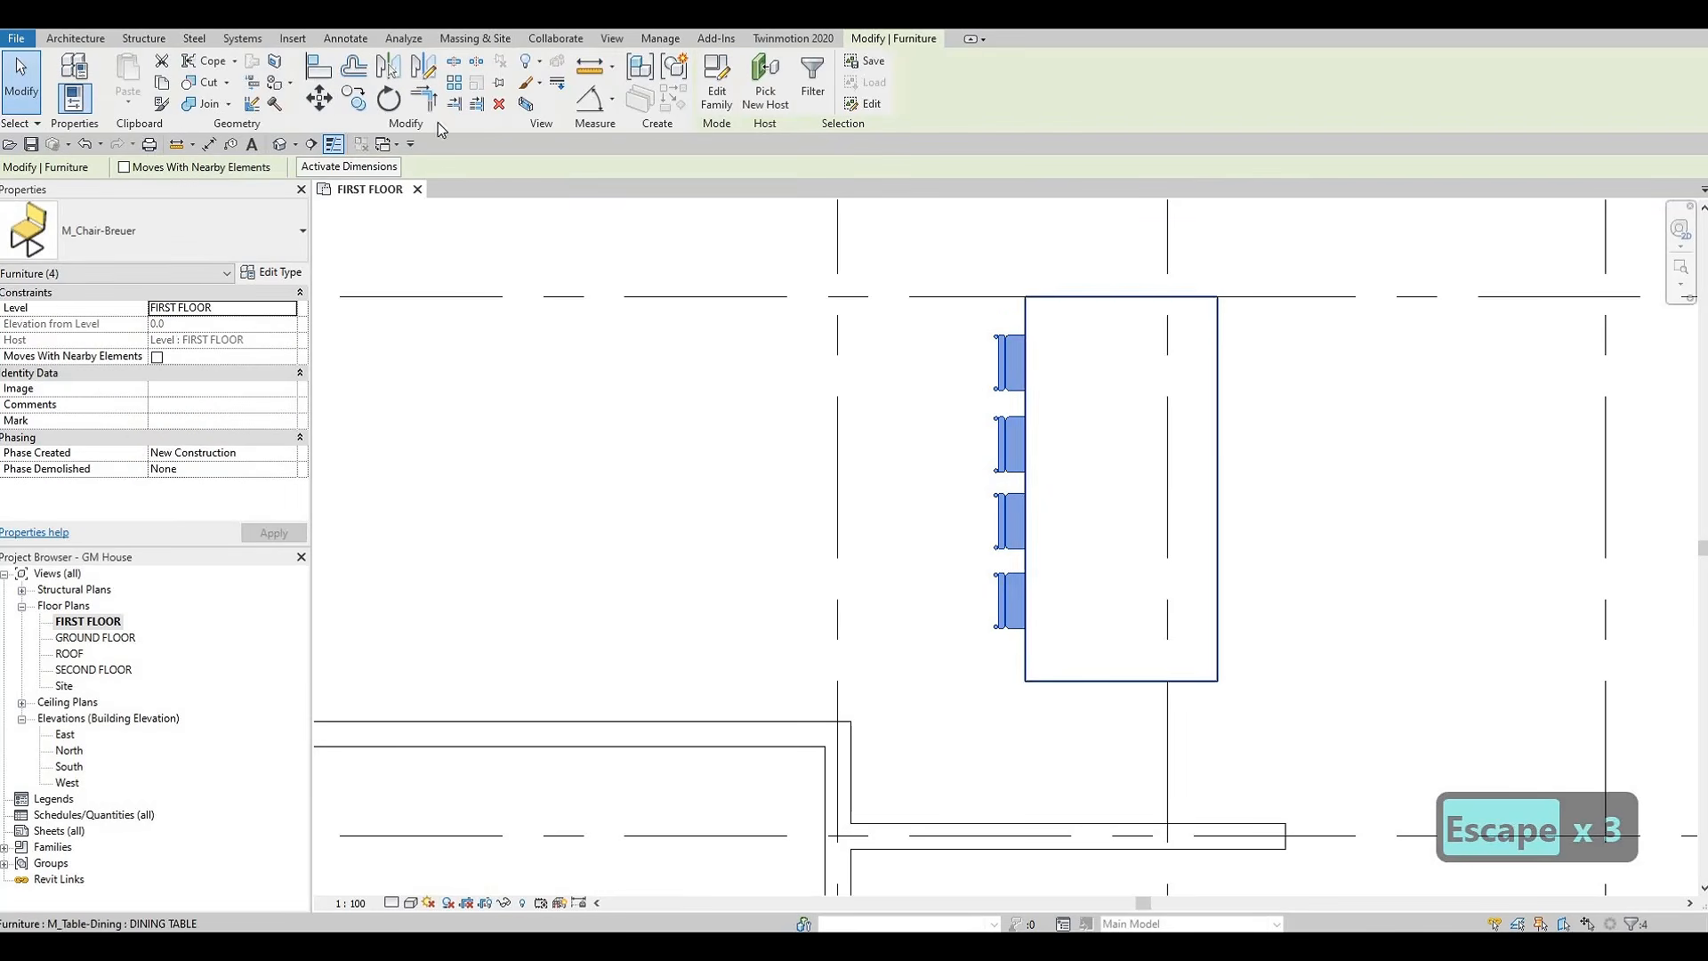
key(d)
key(m)
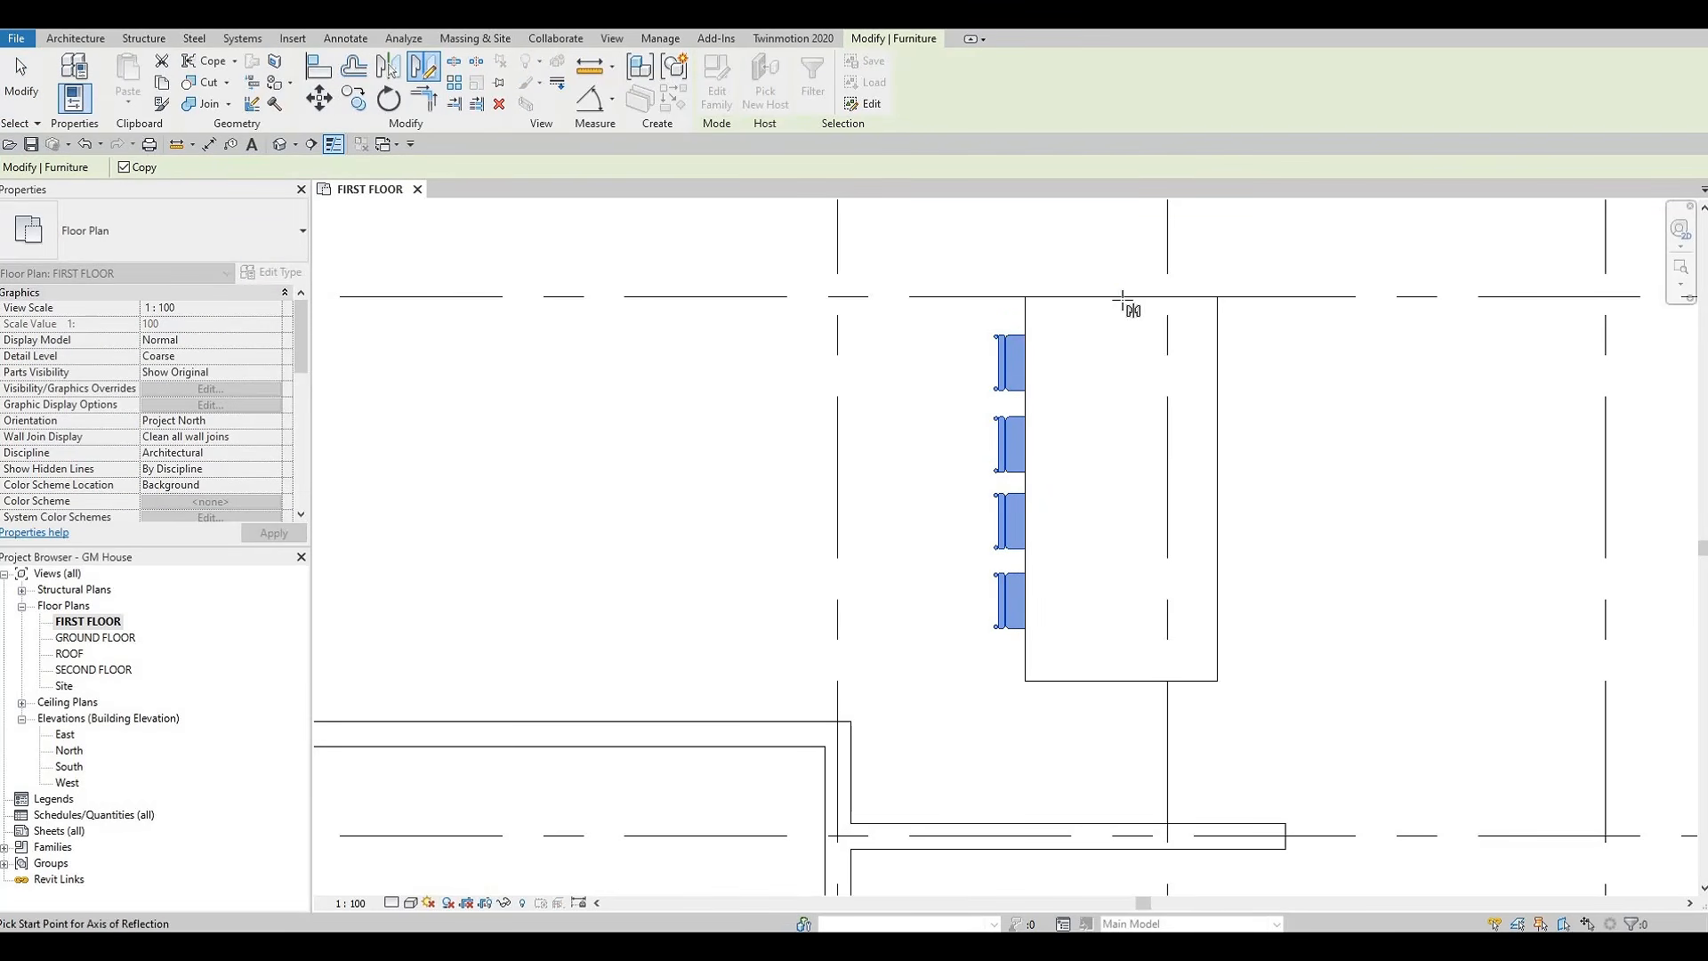
click(1121, 296)
click(1120, 387)
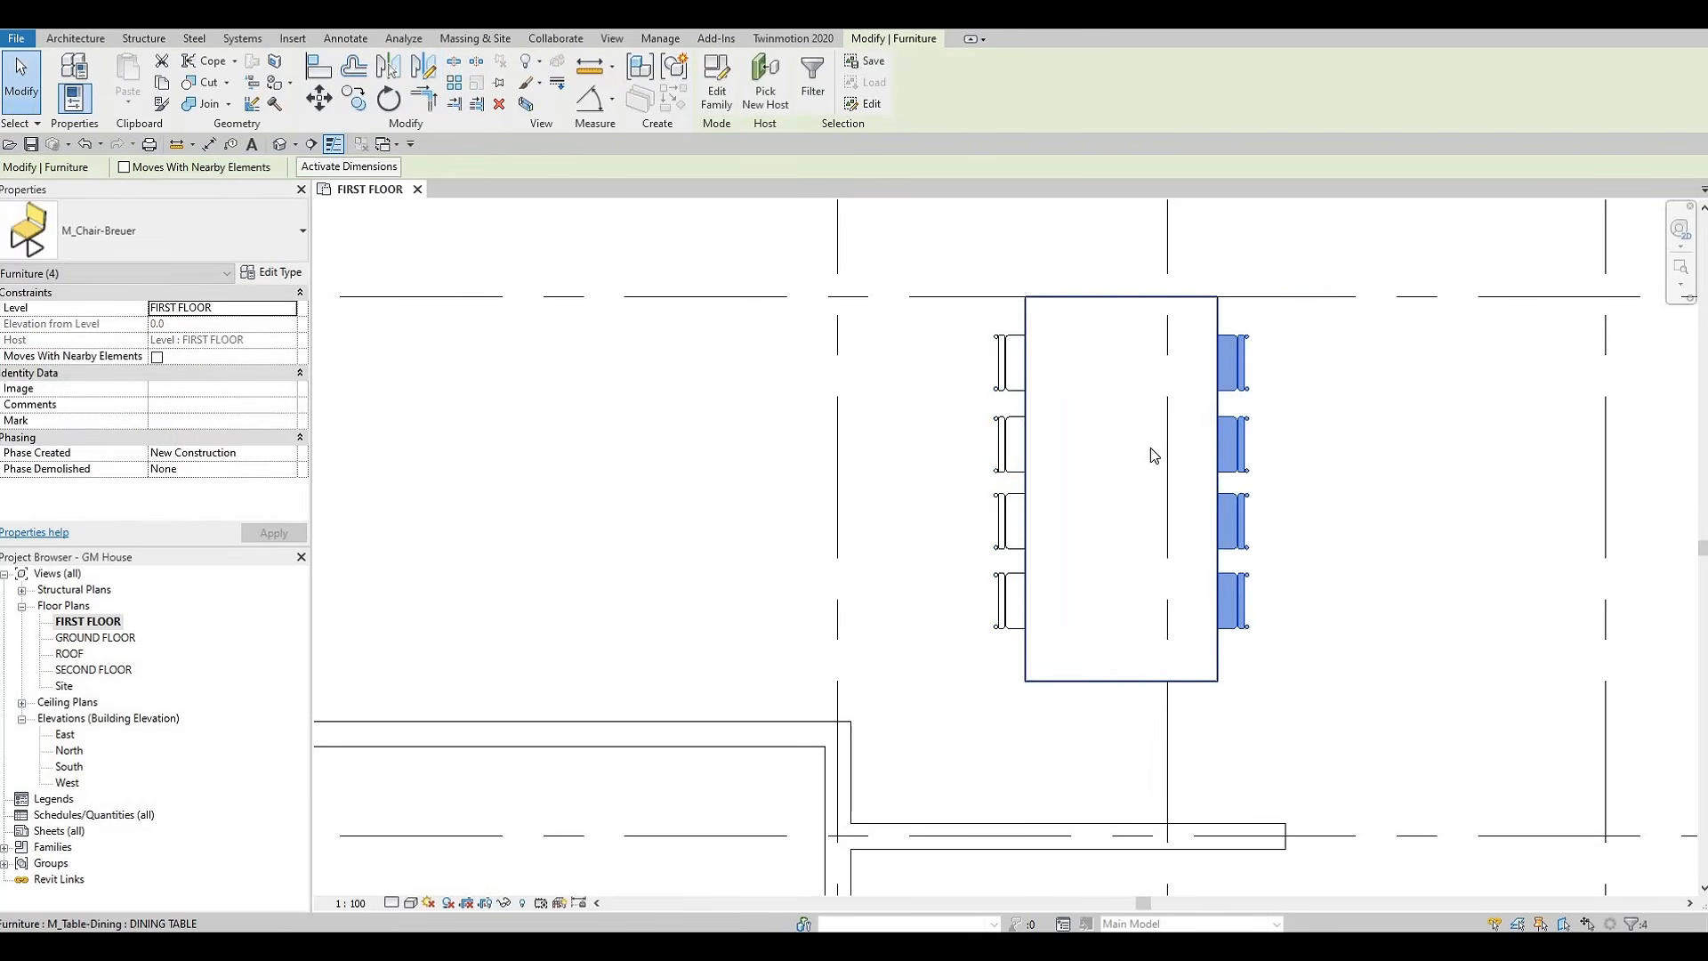
key(Escape)
key(Escape)
middle_drag(1164, 534, 998, 534)
scroll(998, 534, down, 5)
key(Escape)
key(Escape)
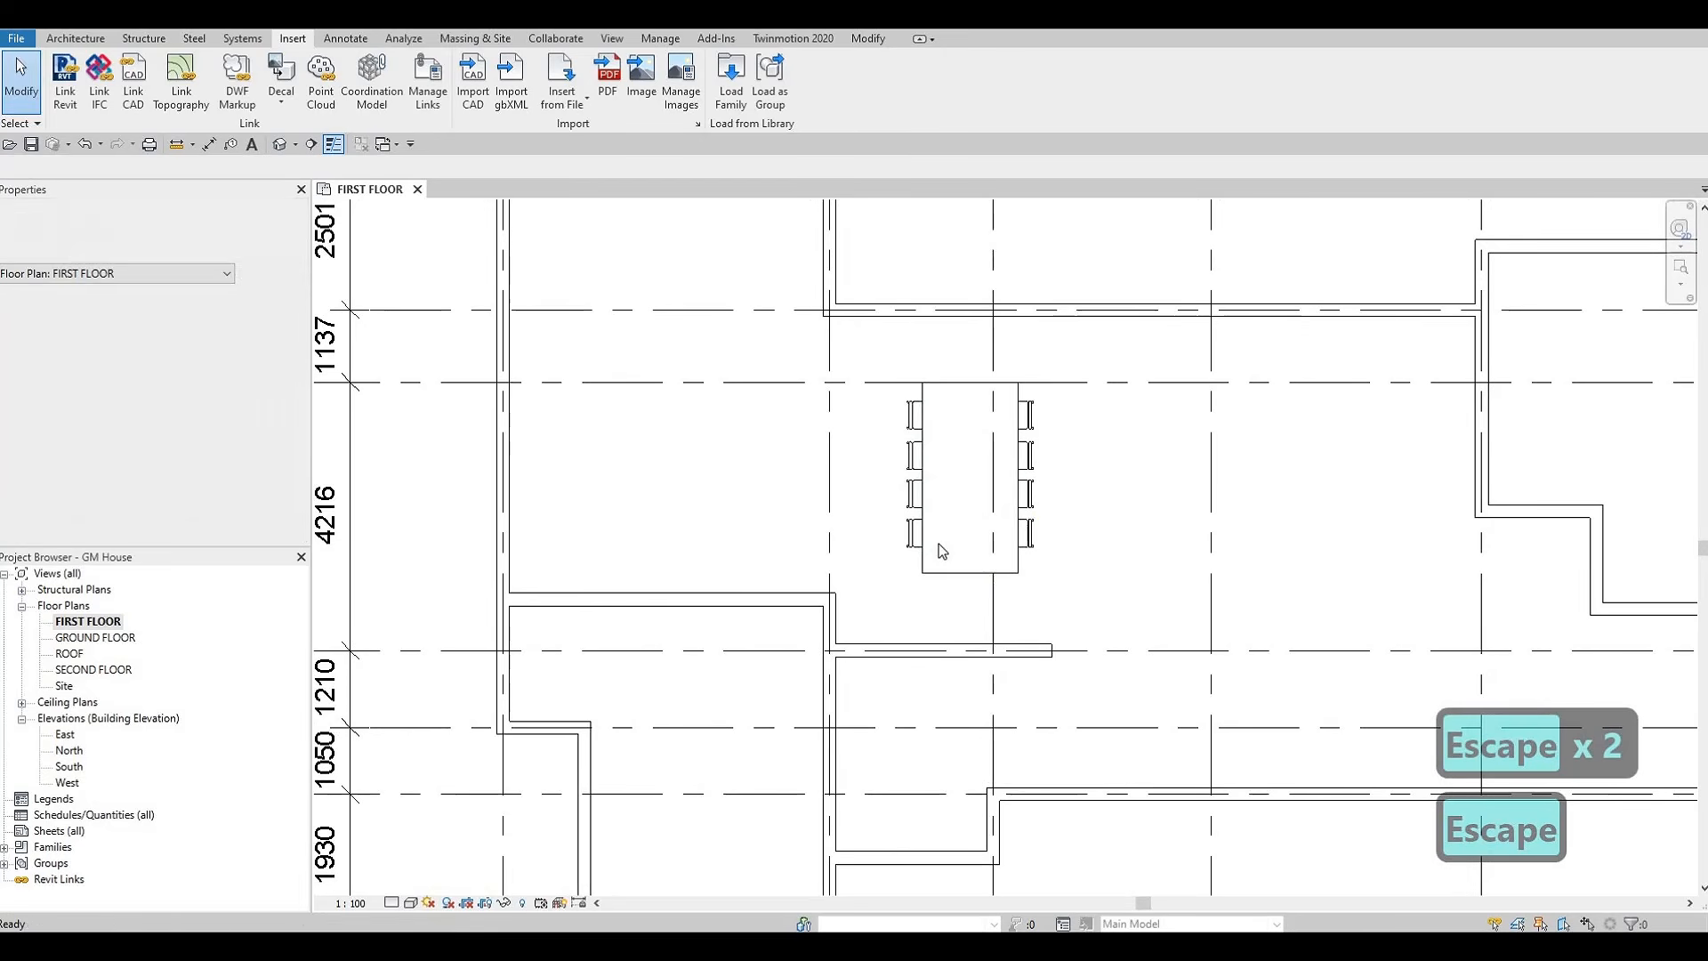
scroll(1066, 435, down, 3)
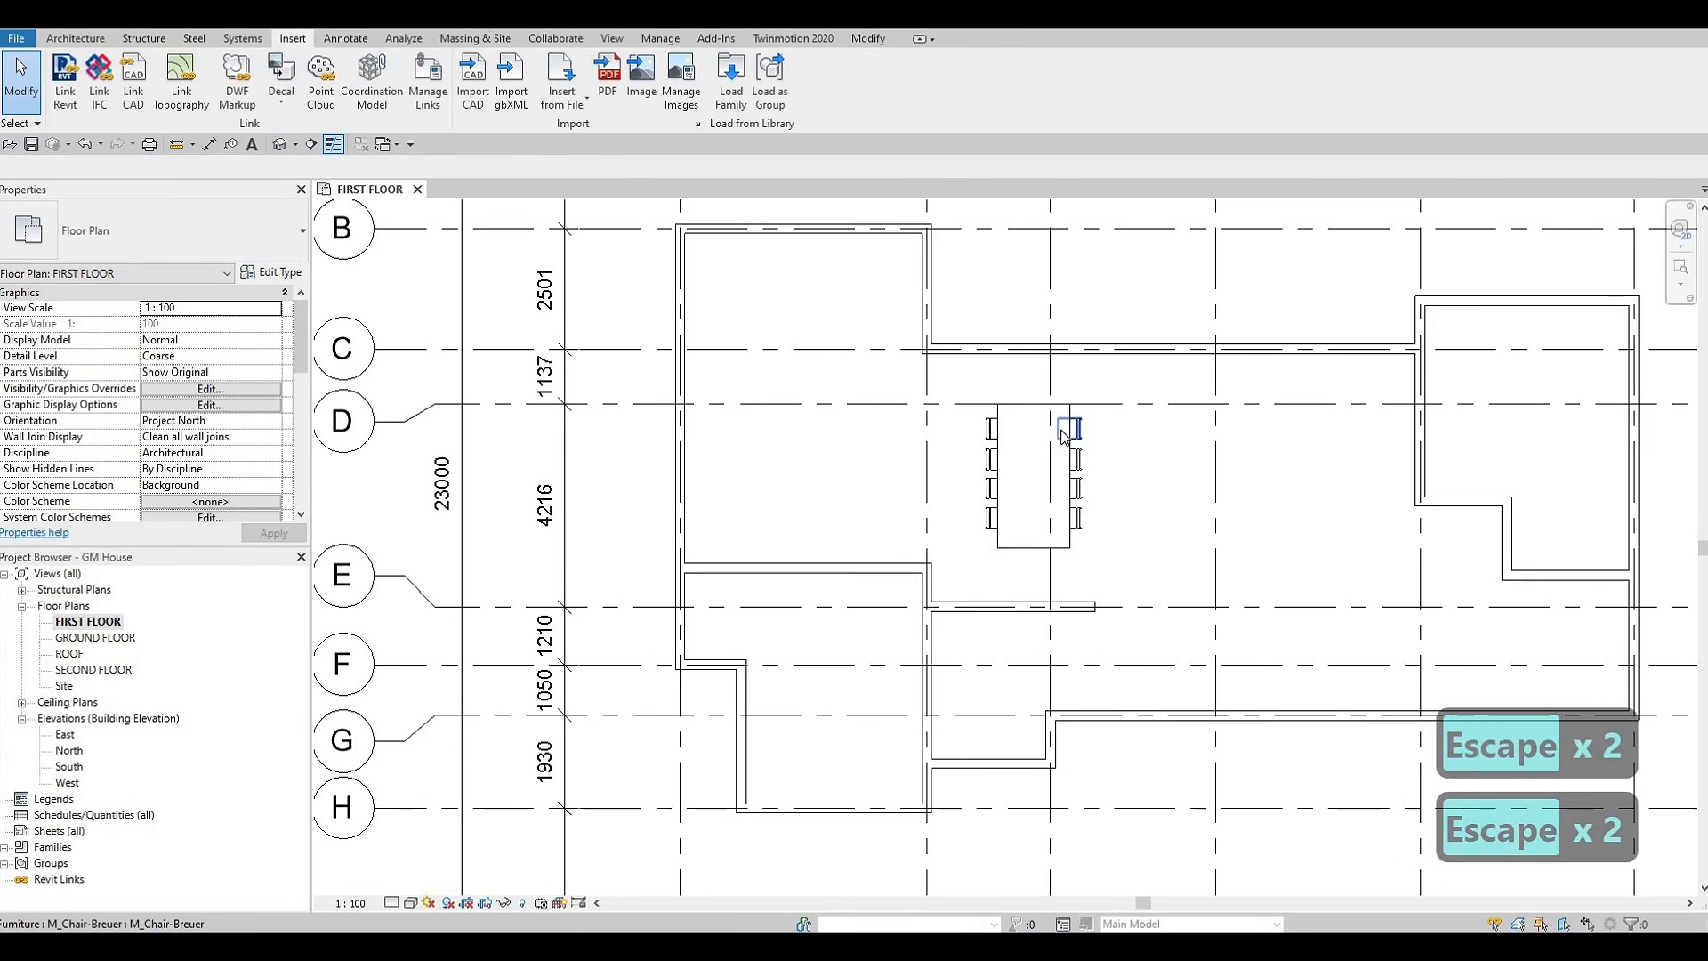
scroll(1068, 445, down, 4)
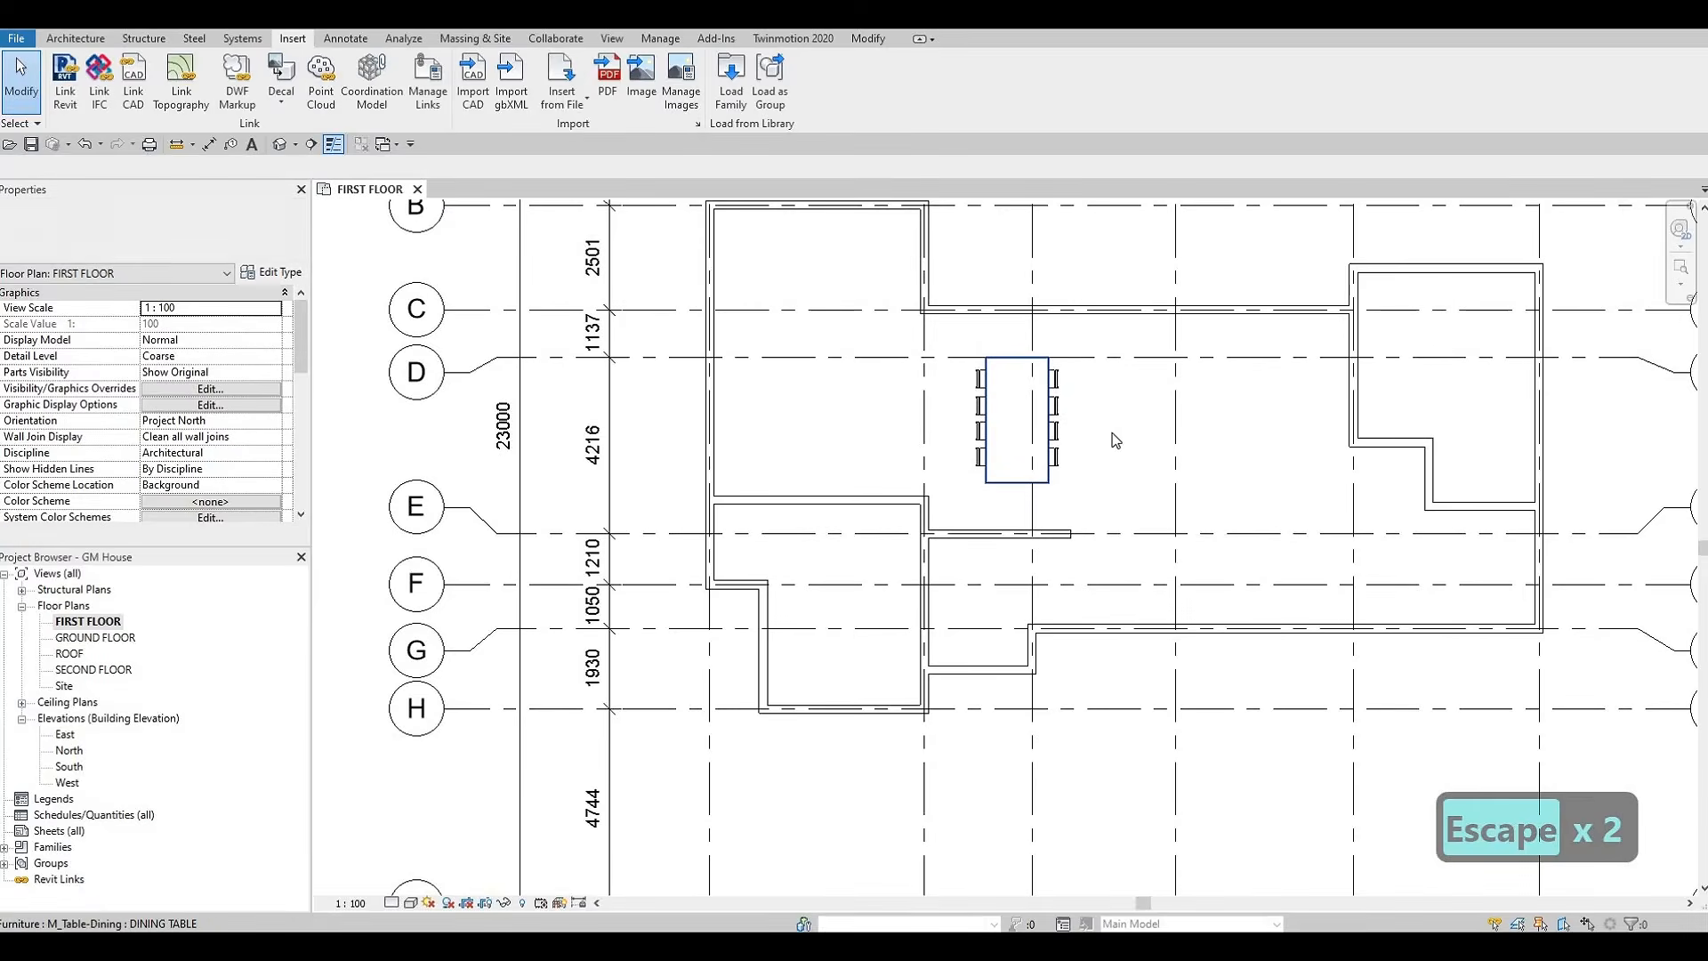
middle_drag(1054, 397, 1020, 396)
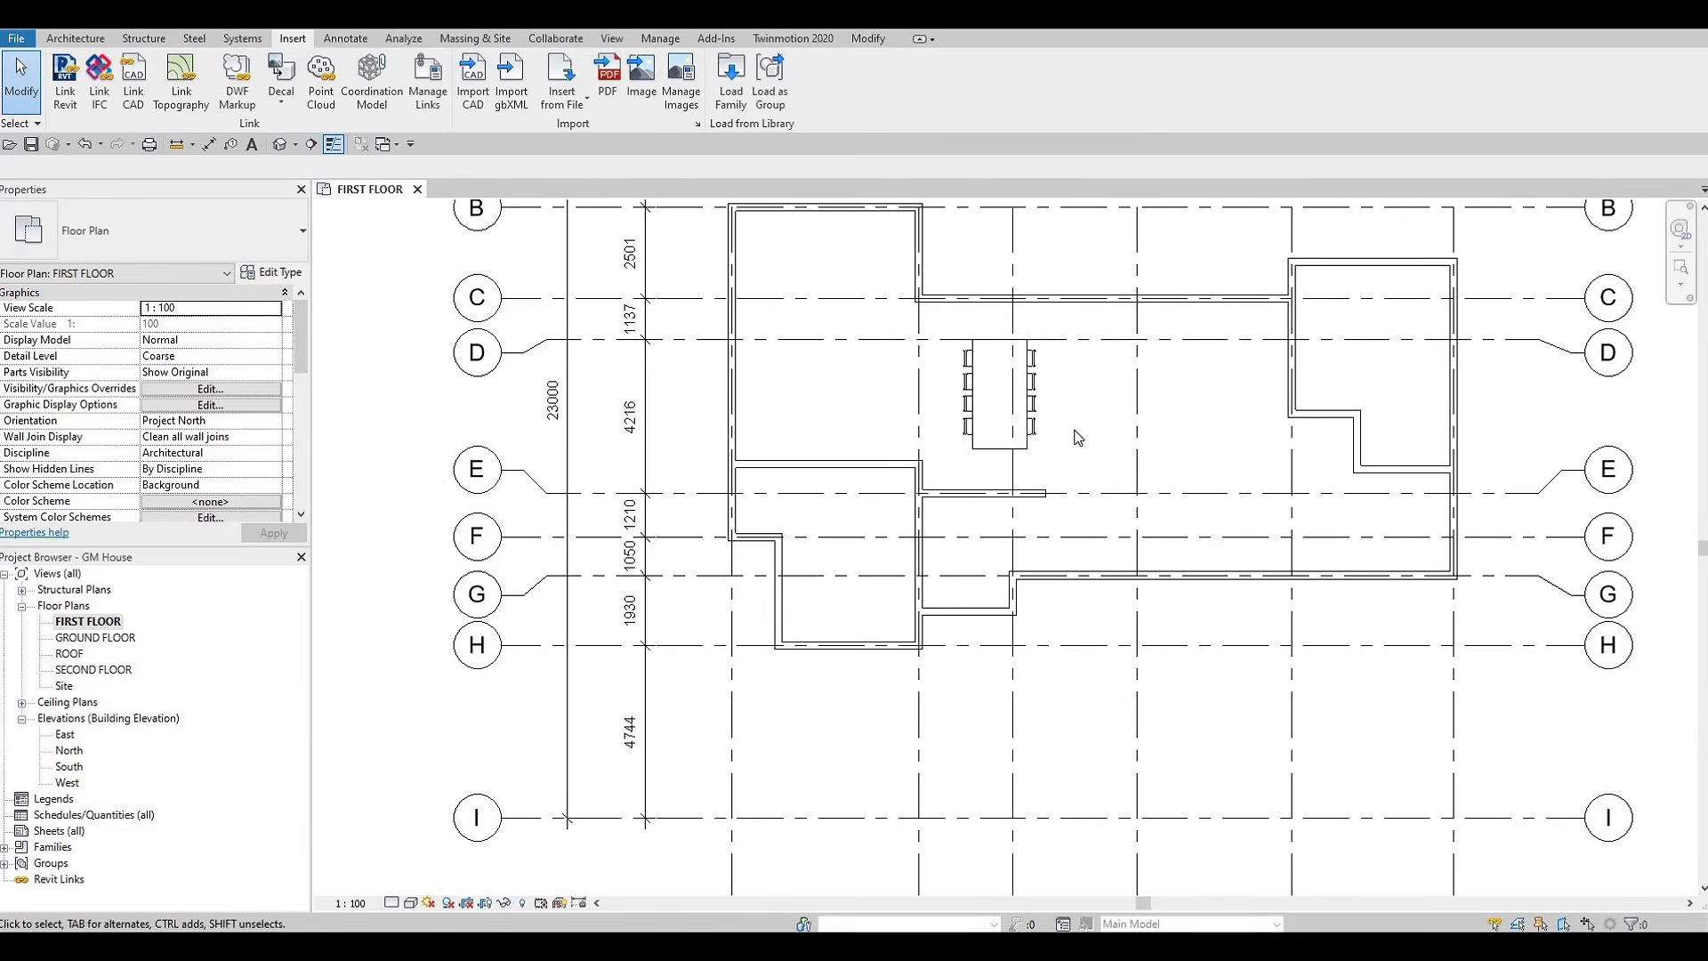
scroll(1076, 445, down, 2)
middle_drag(1152, 440, 1130, 432)
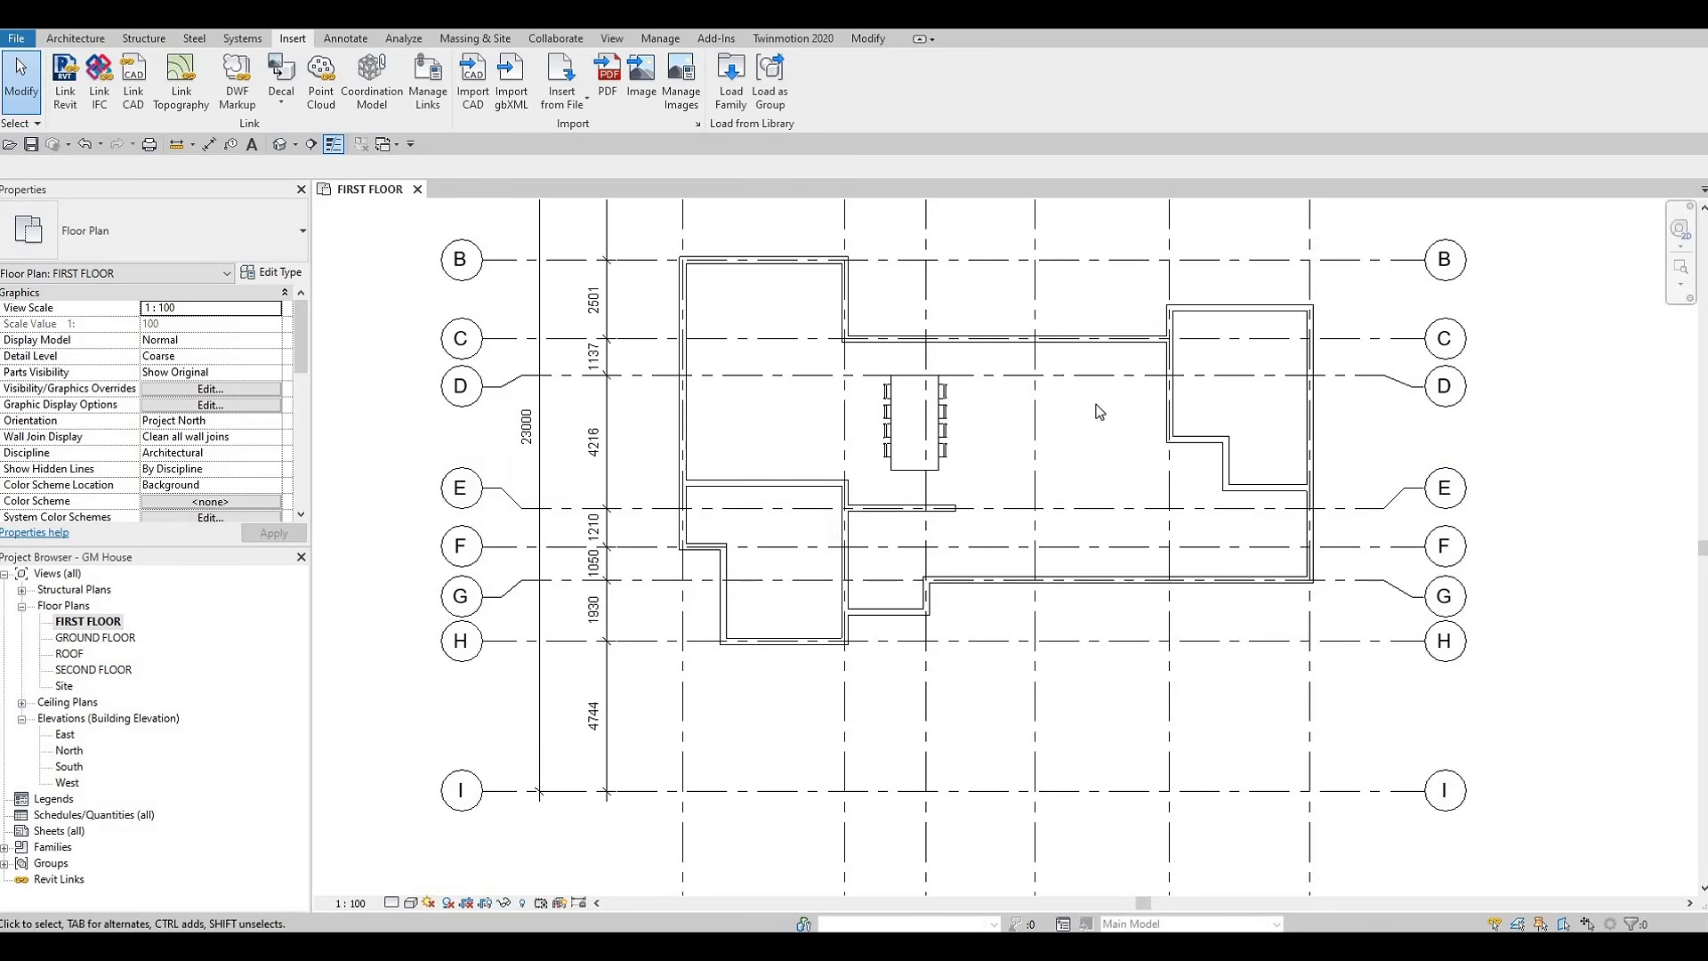
middle_drag(1139, 408, 1168, 465)
scroll(1162, 464, up, 3)
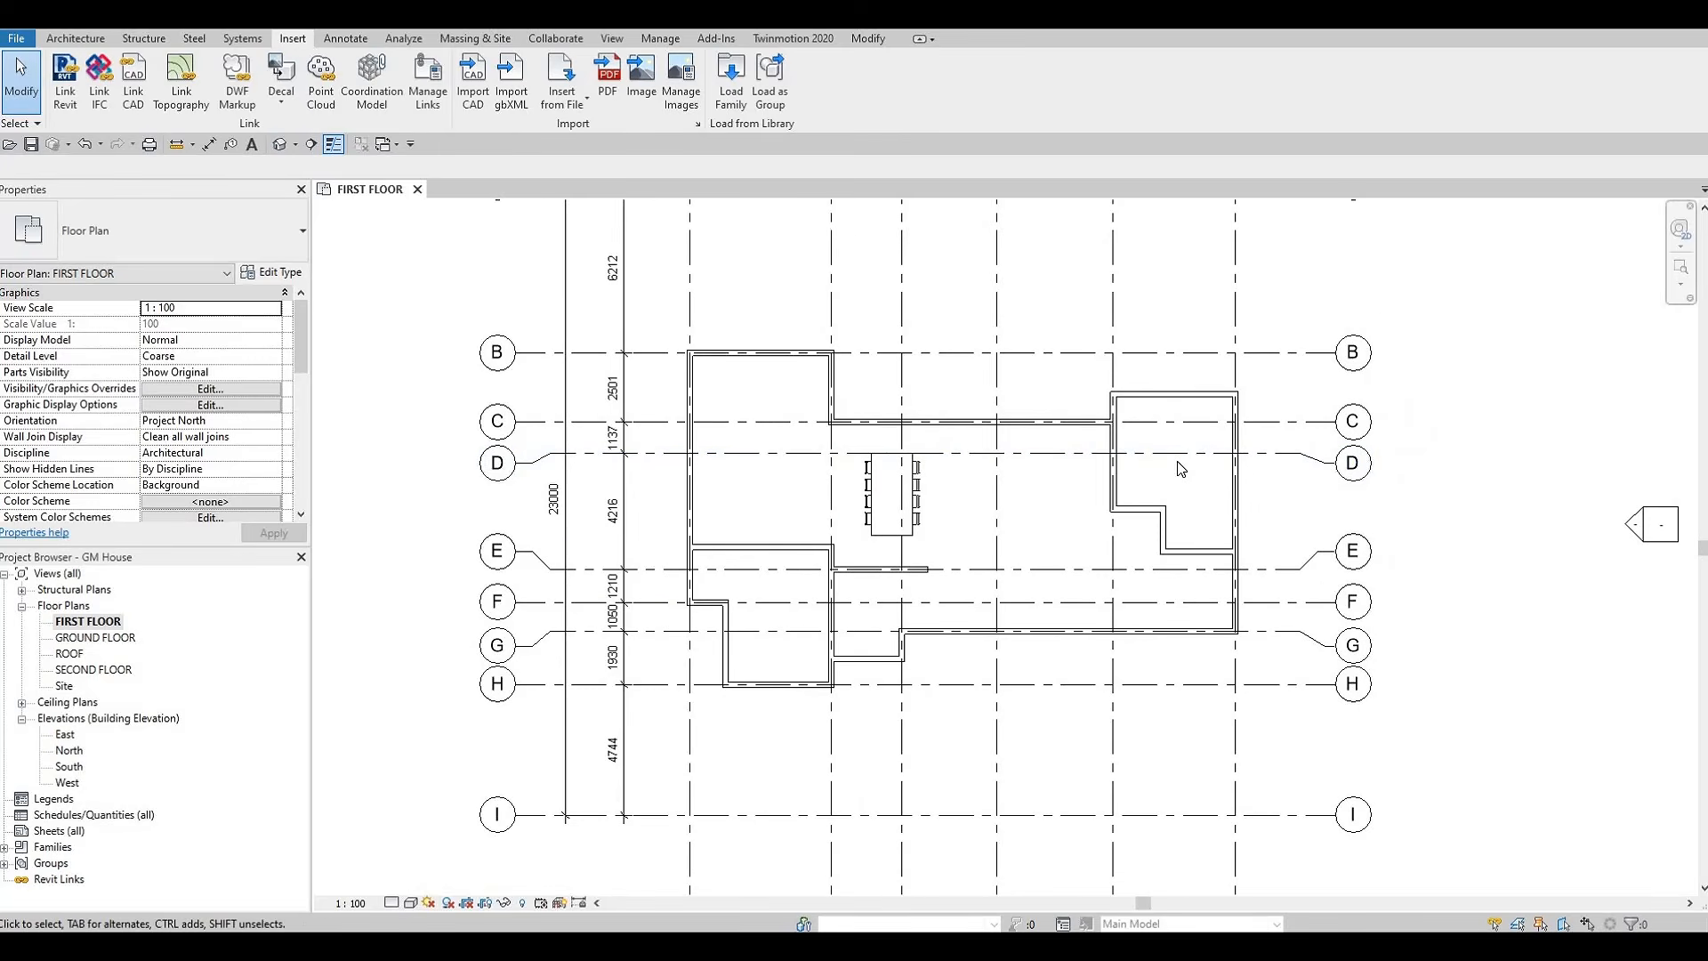
Extend the short horizontal INTERIOR WALL 1 segment between grids D and E to the exterior wall, closing off the stepped corner
scroll(1173, 471, up, 1)
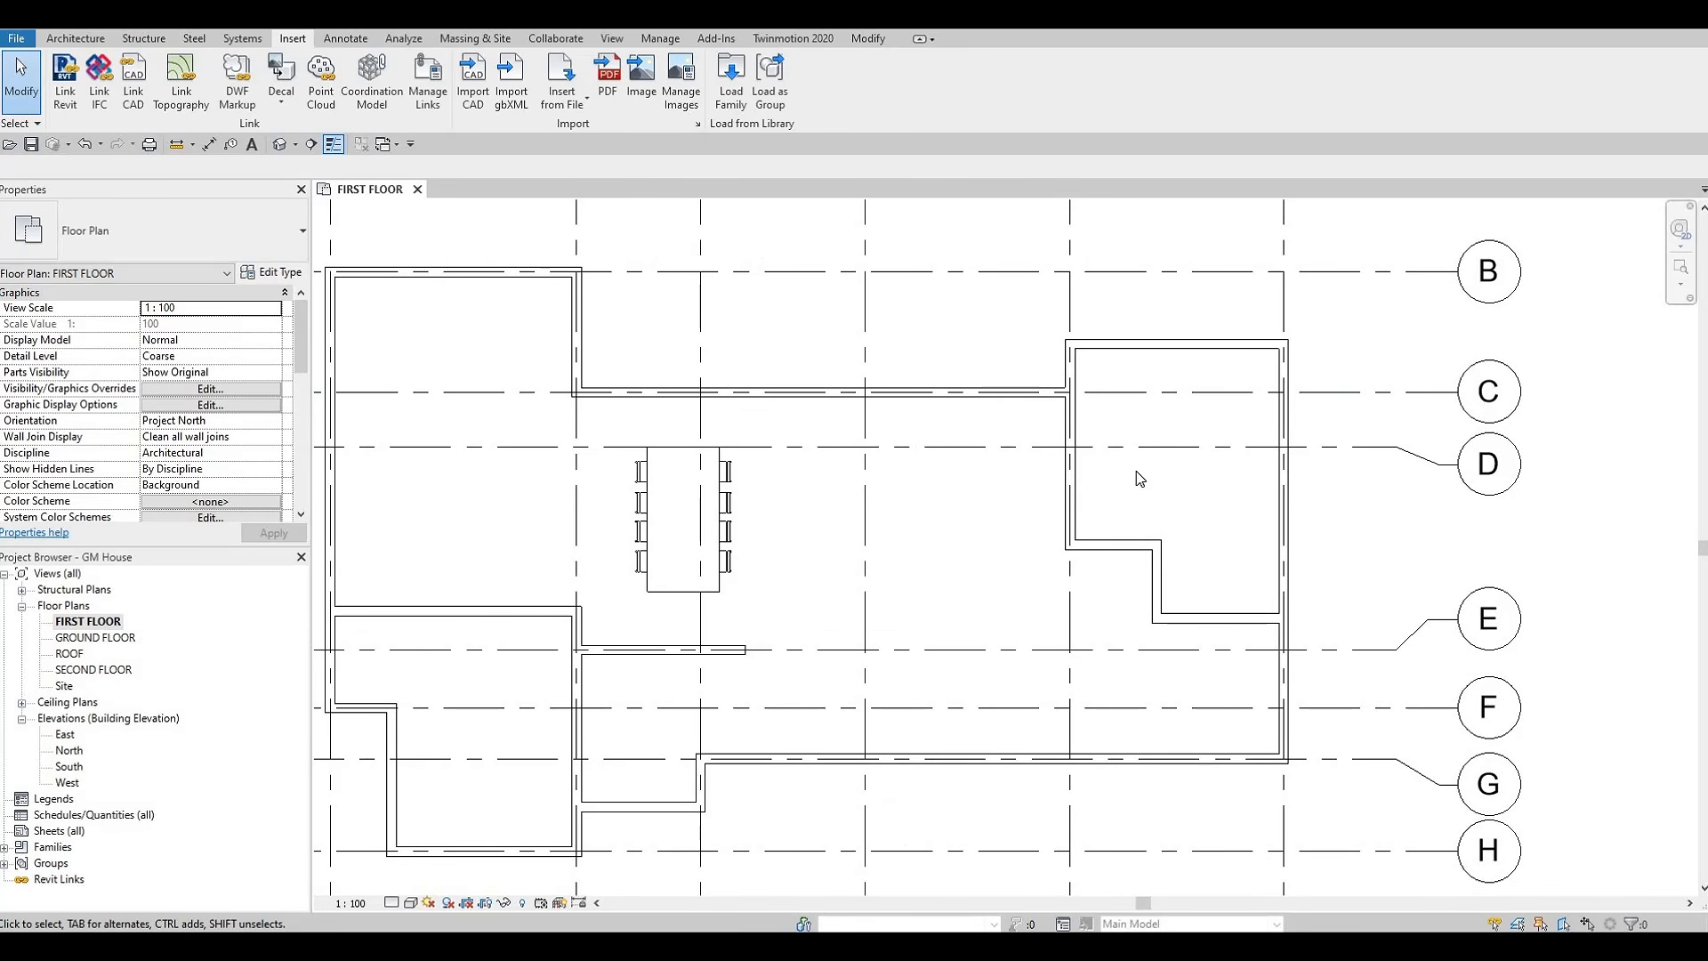
click(1138, 554)
drag(1159, 545, 1281, 541)
middle_drag(1173, 536, 1241, 520)
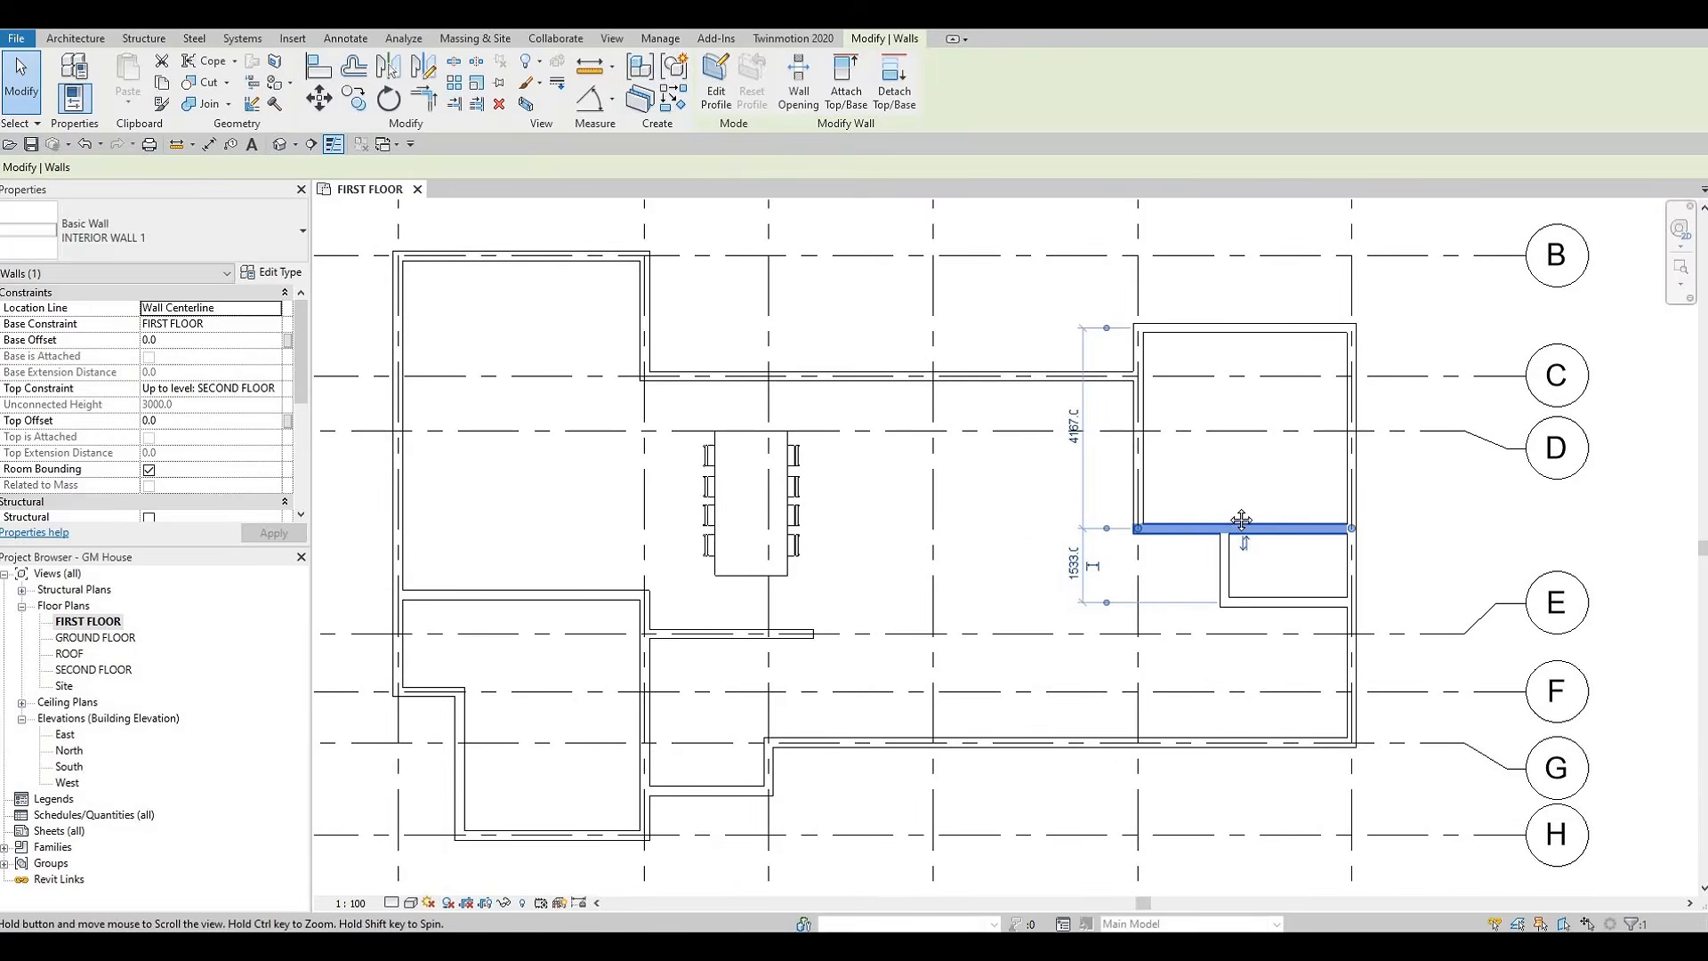
key(Escape)
scroll(1112, 521, down, 3)
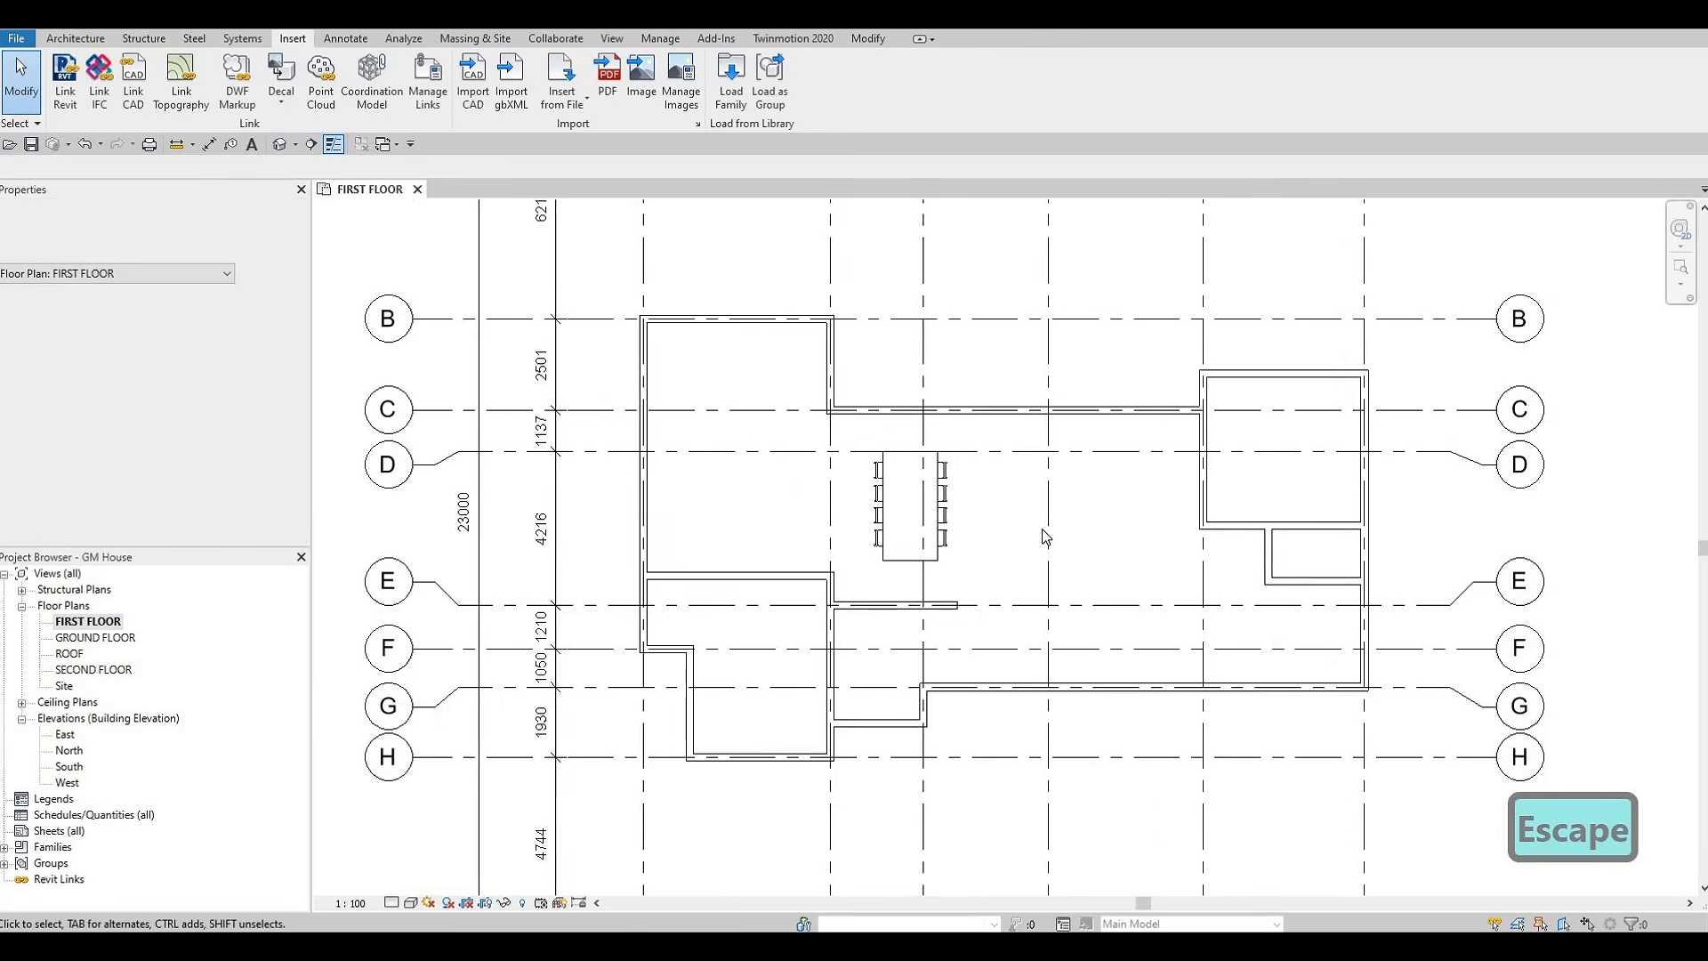
Browse the Seating families and load M_Sofa-Corbu into the project
middle_drag(1072, 532, 1109, 536)
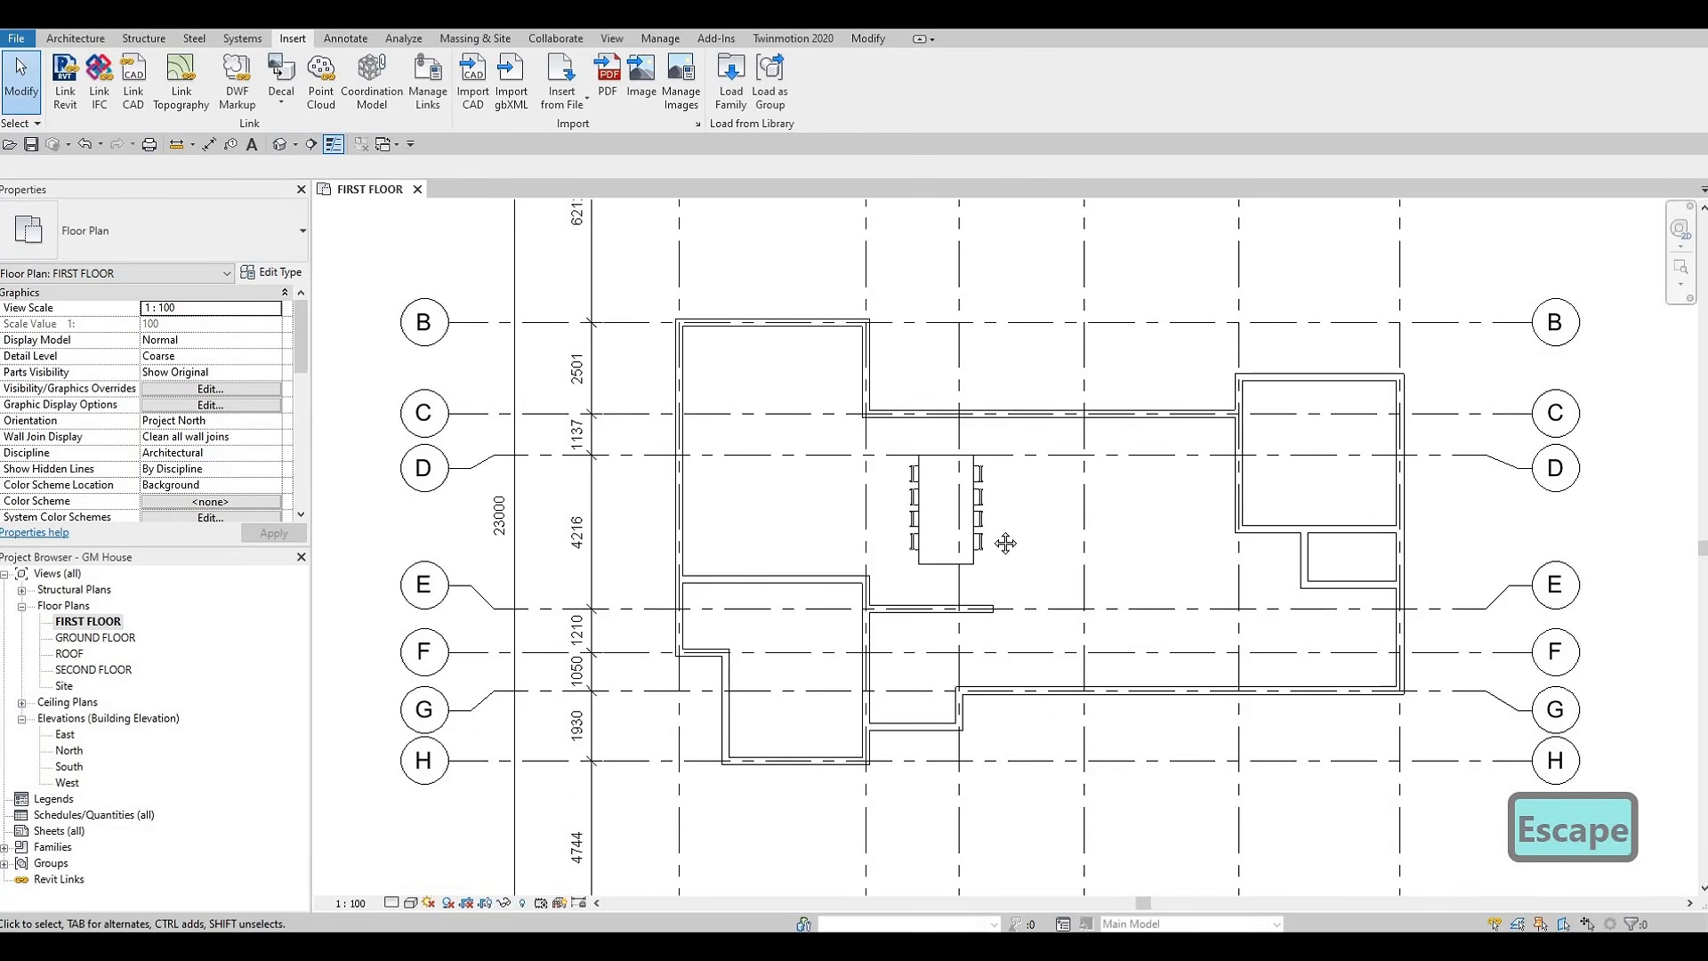
scroll(980, 373, up, 1)
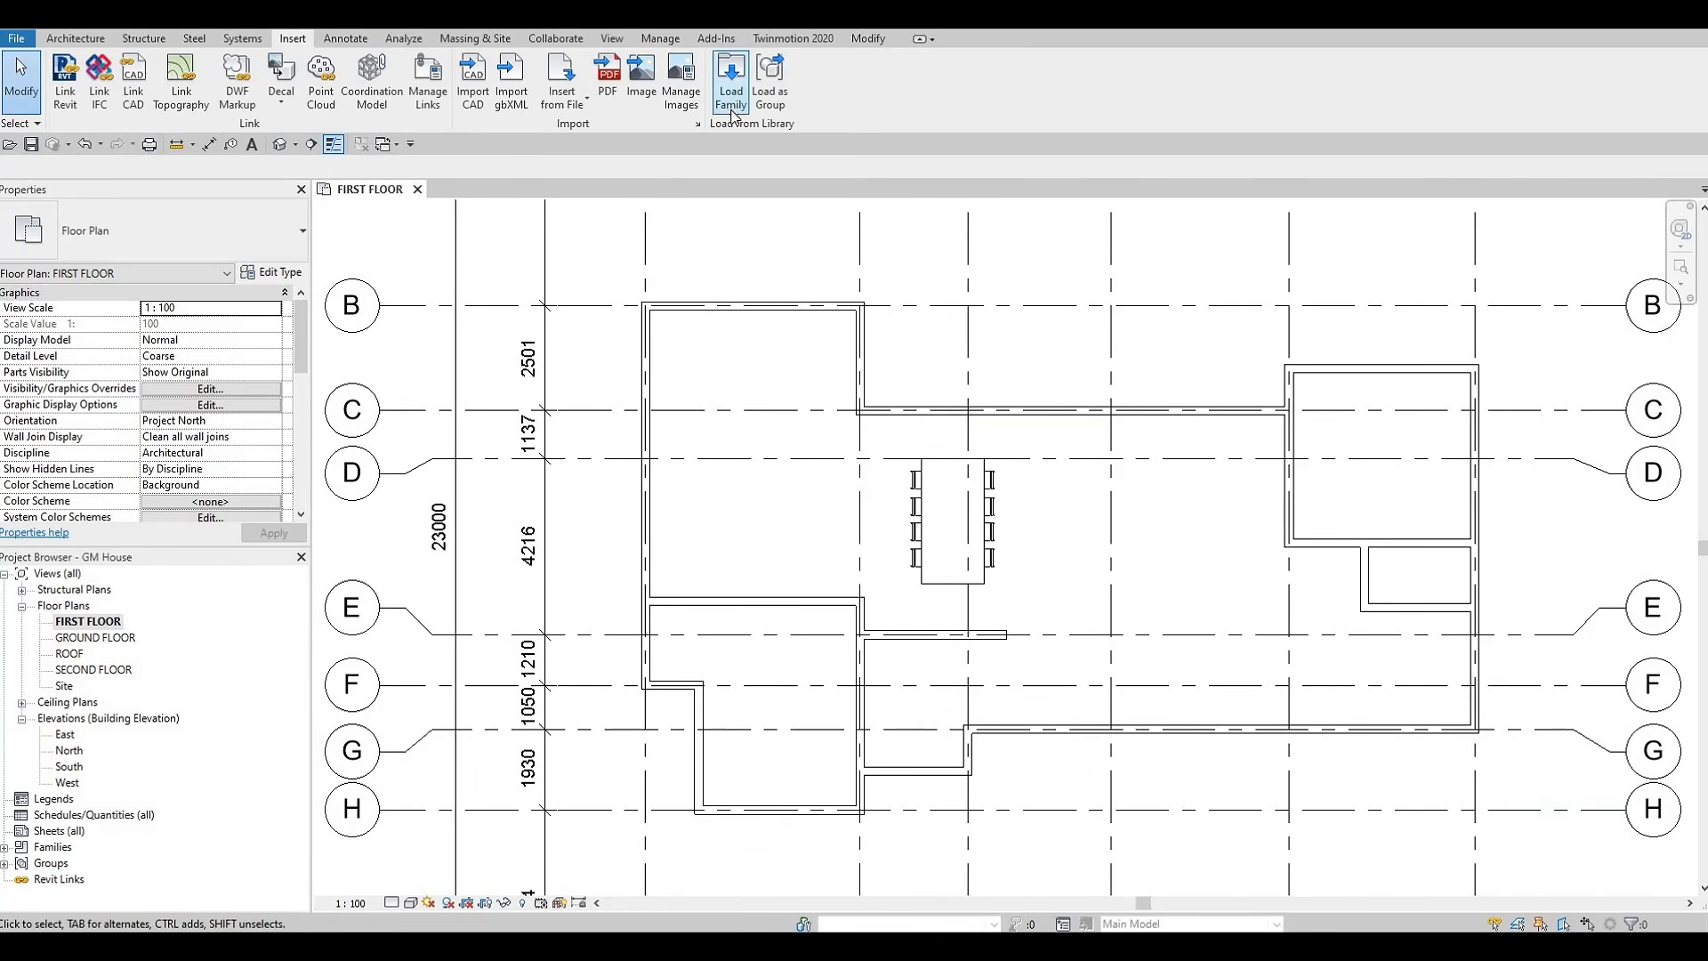
click(733, 113)
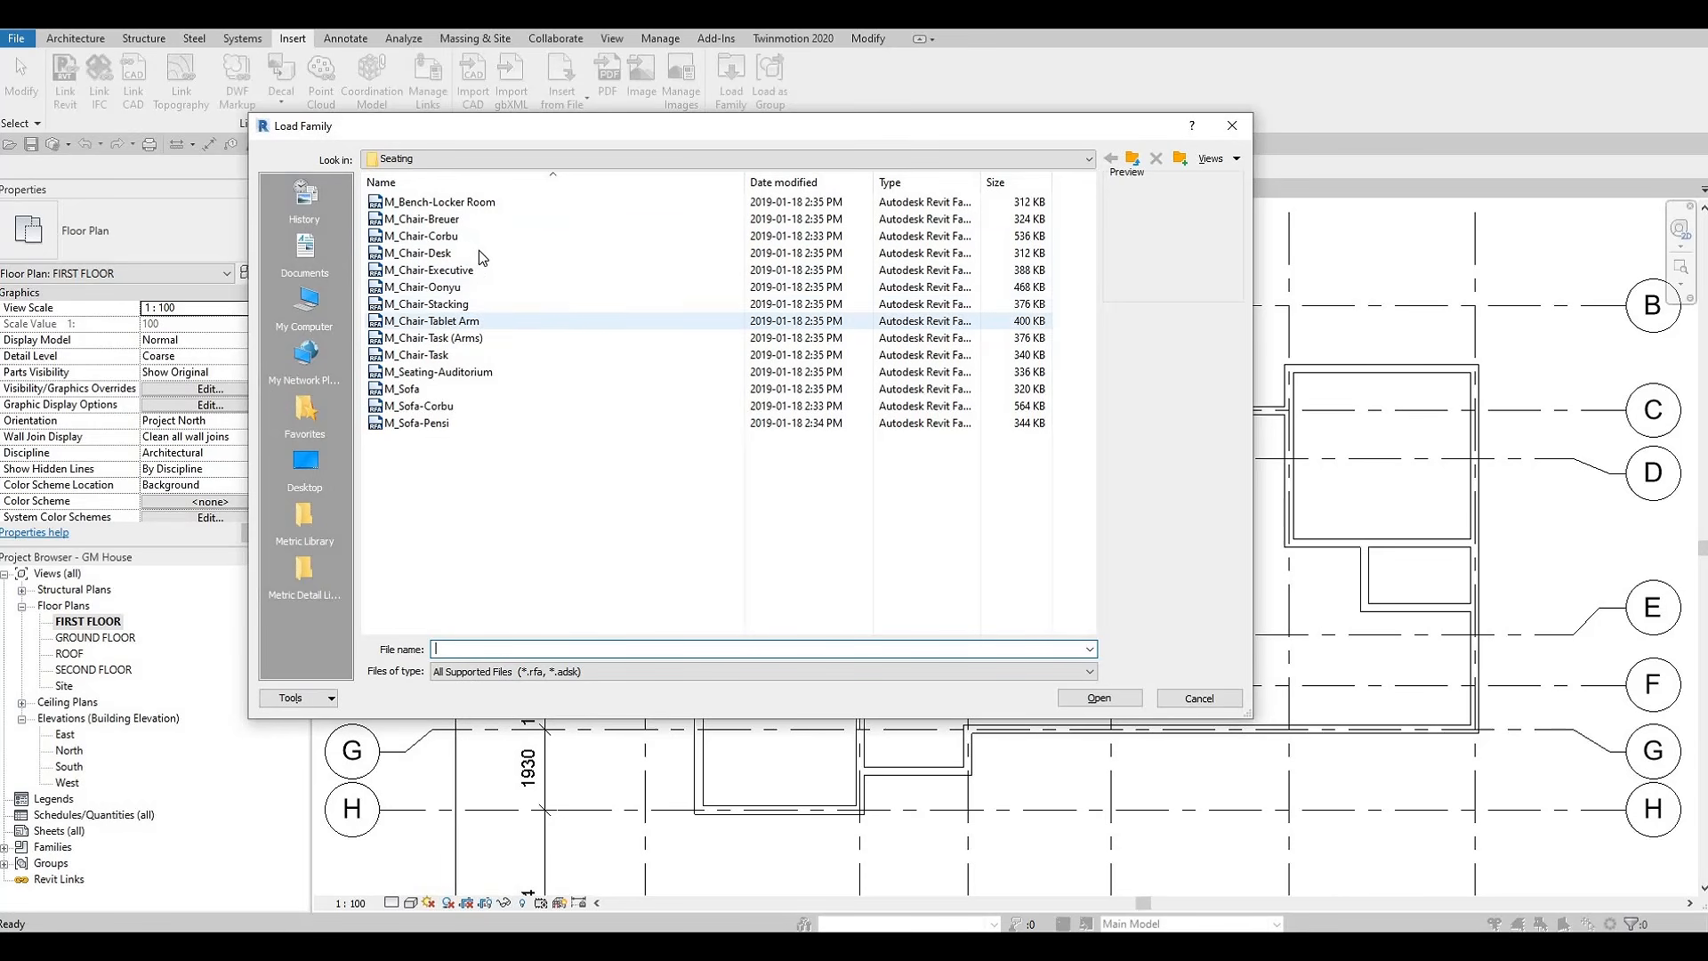
click(460, 204)
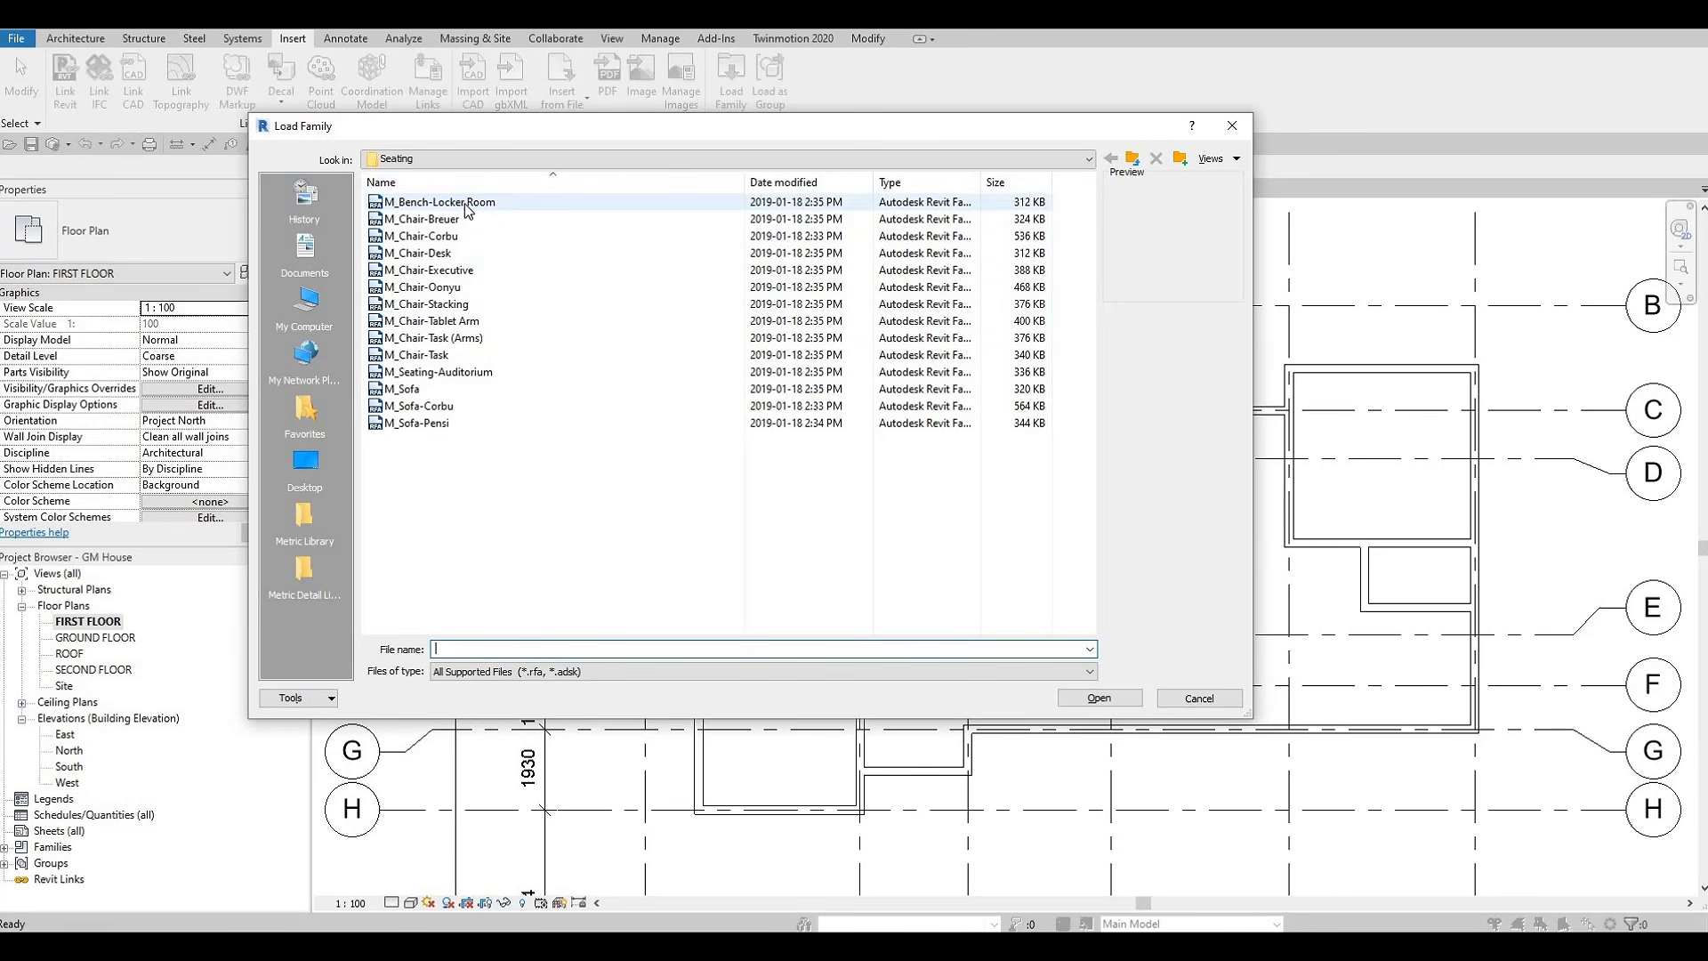
key(Down)
key(Down)
key(Down)
key(Down)
key(Down)
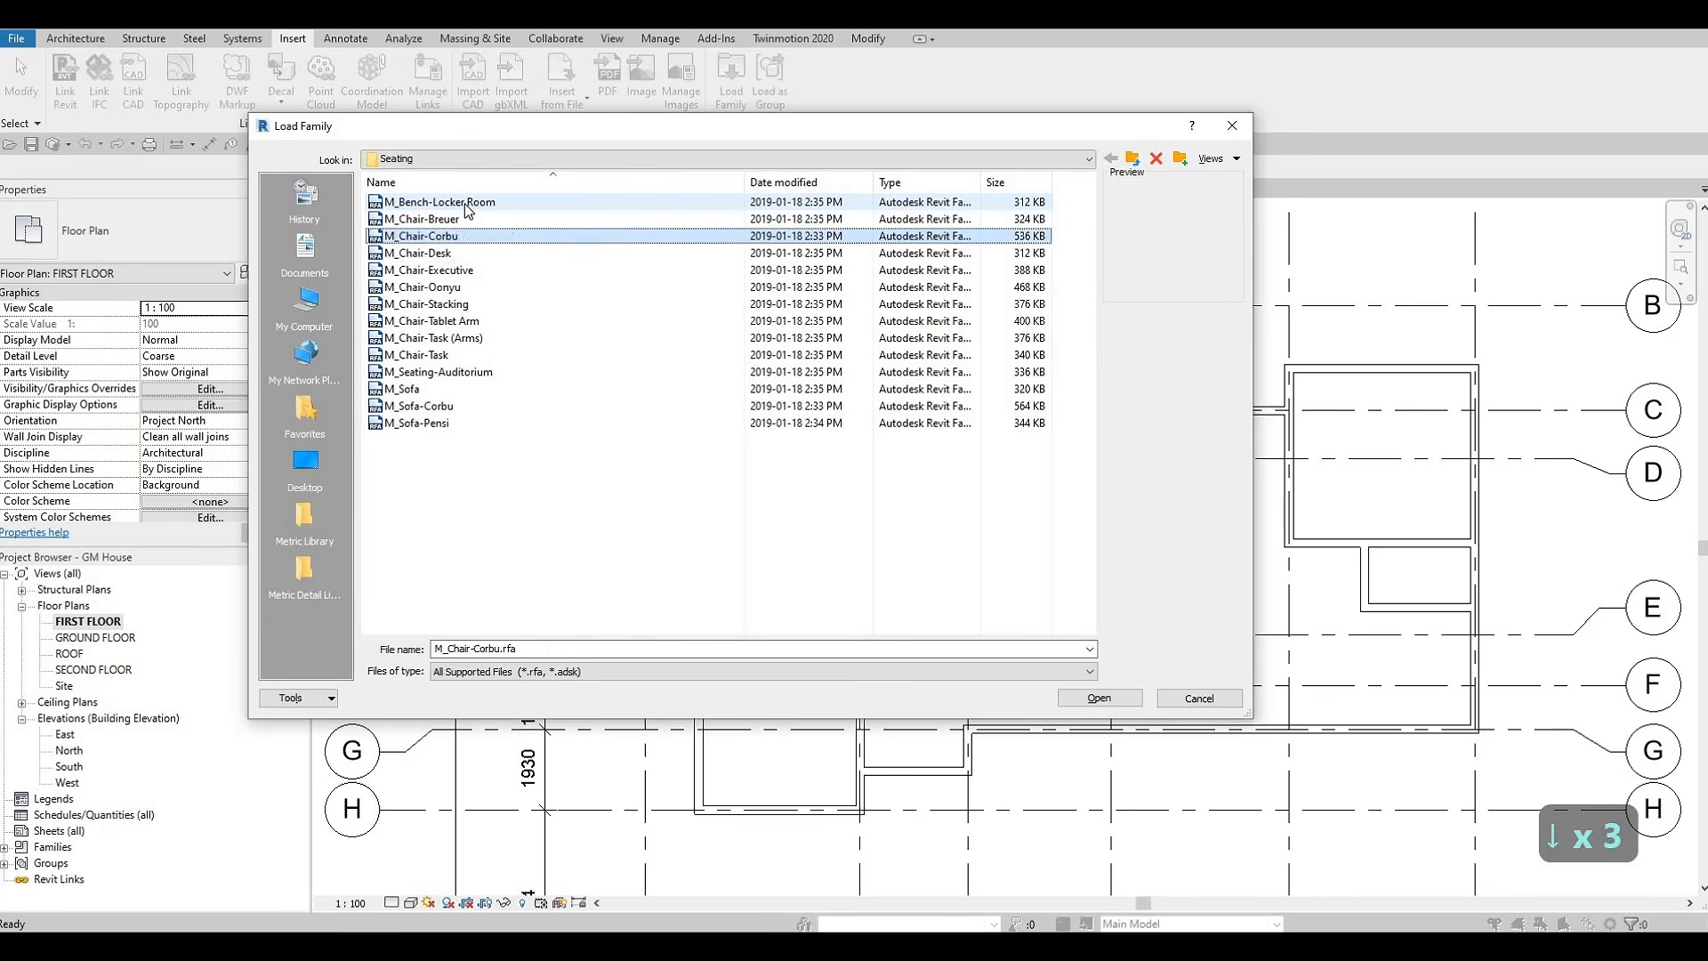
key(Down)
key(Down)
key(Down)
key(Down)
key(Down)
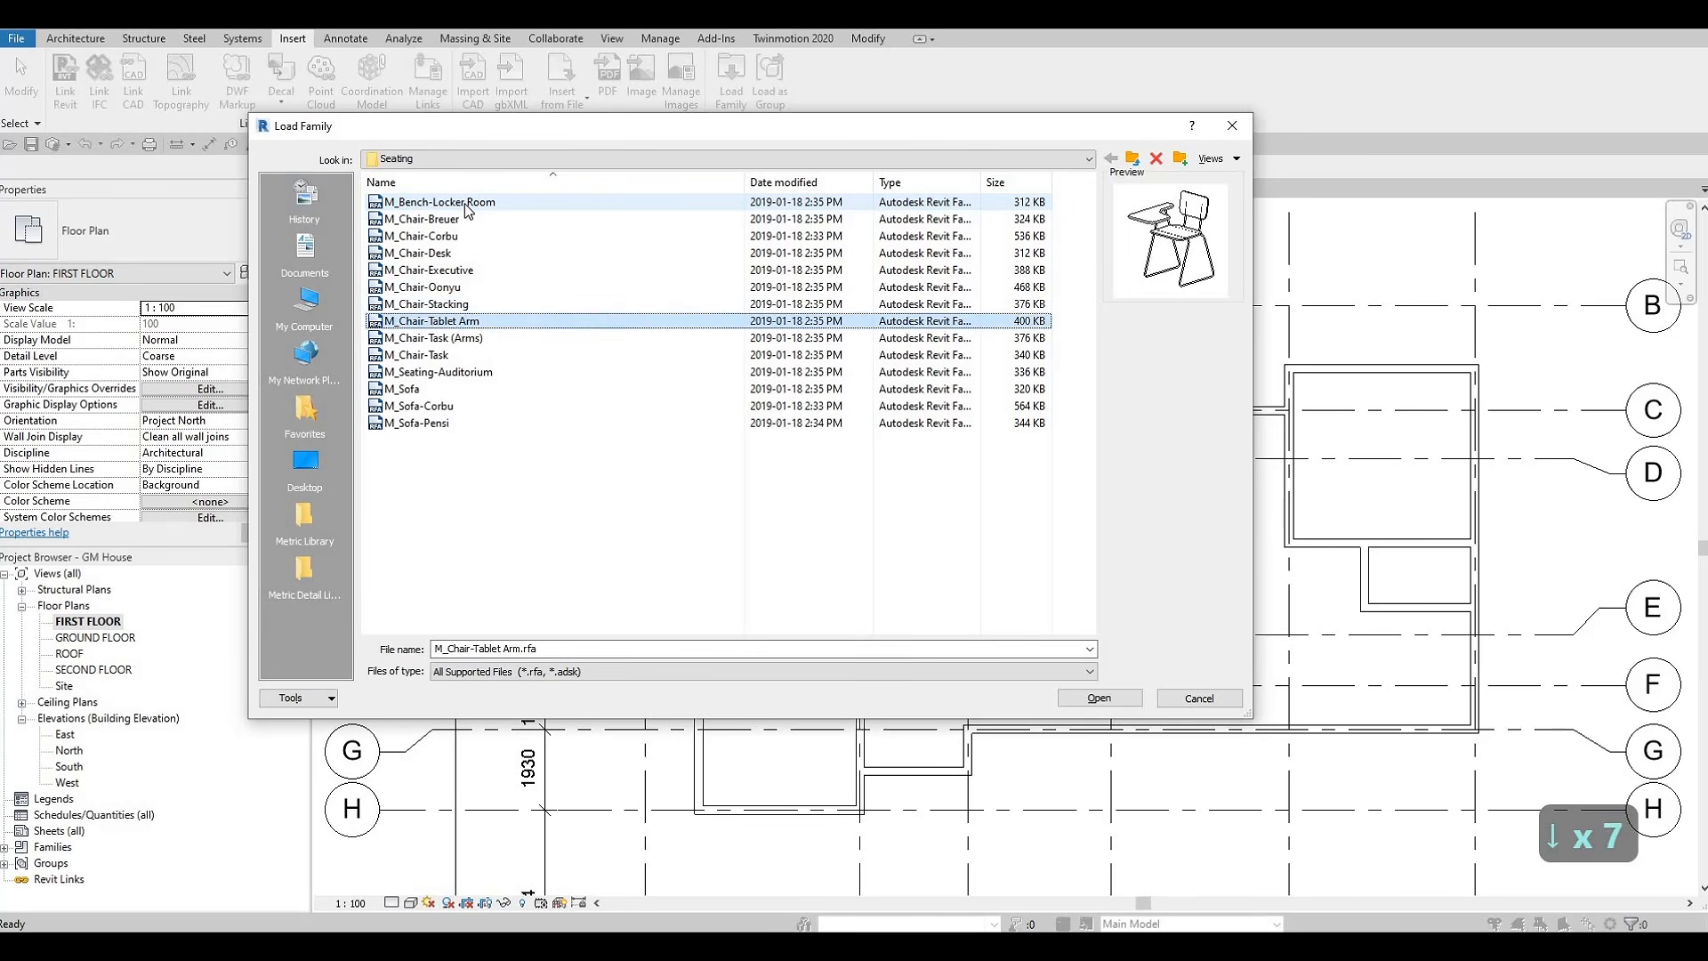
key(Down)
key(Down)
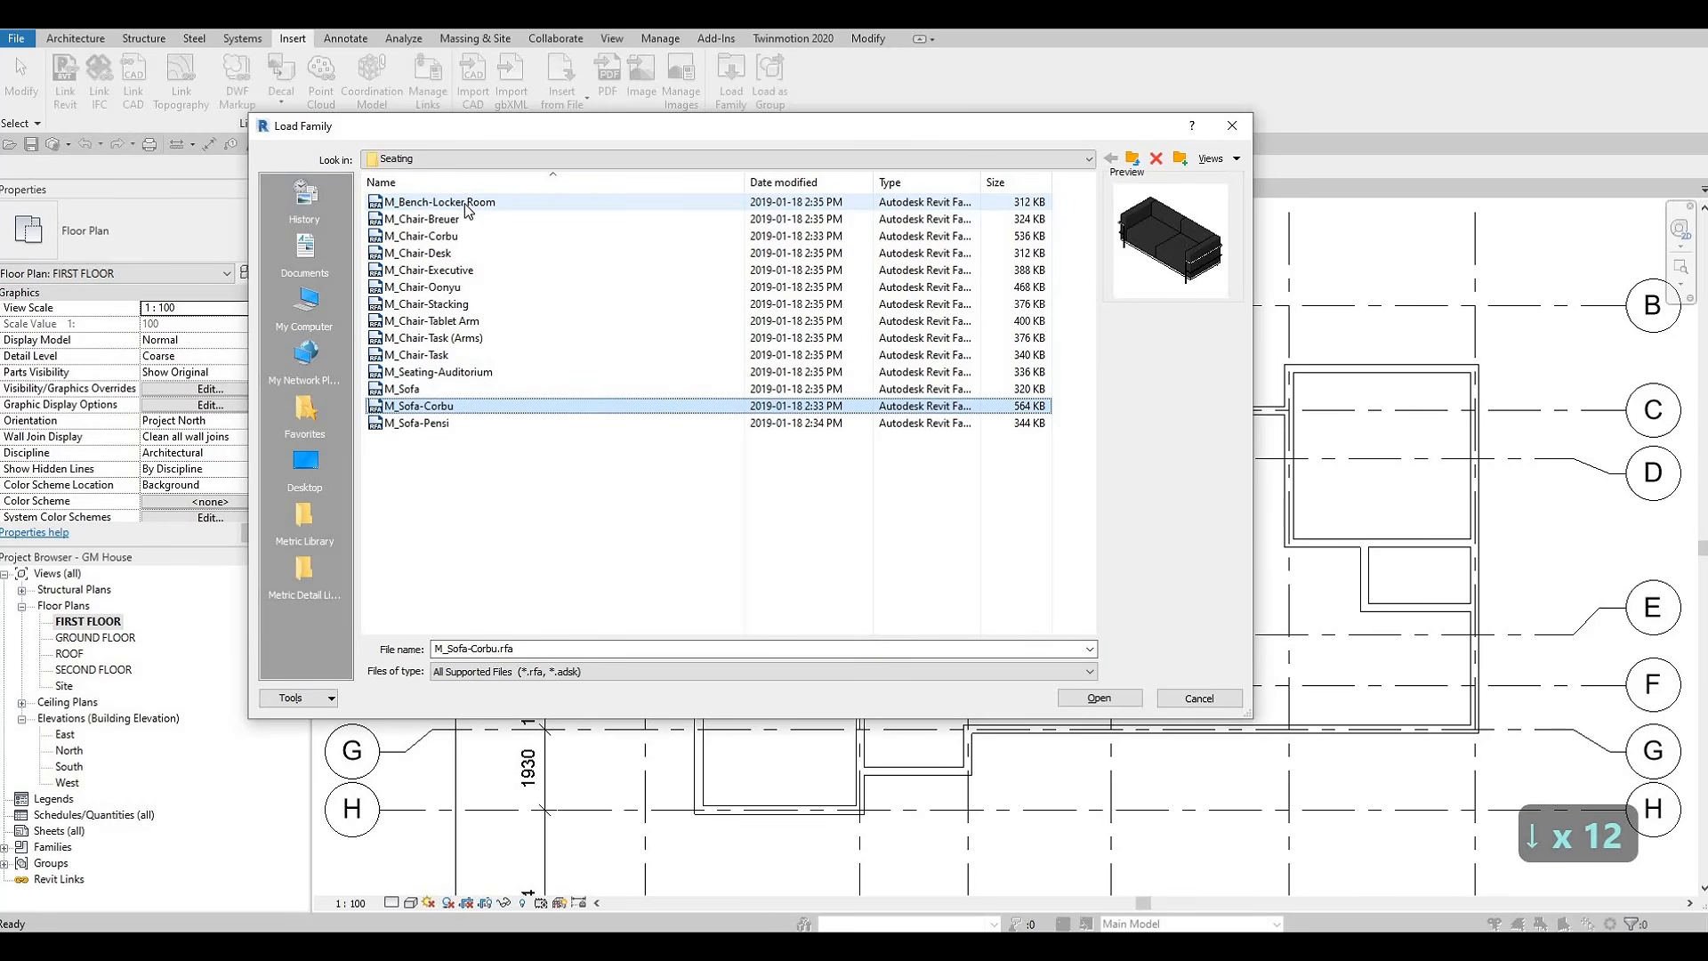
key(Up)
key(Down)
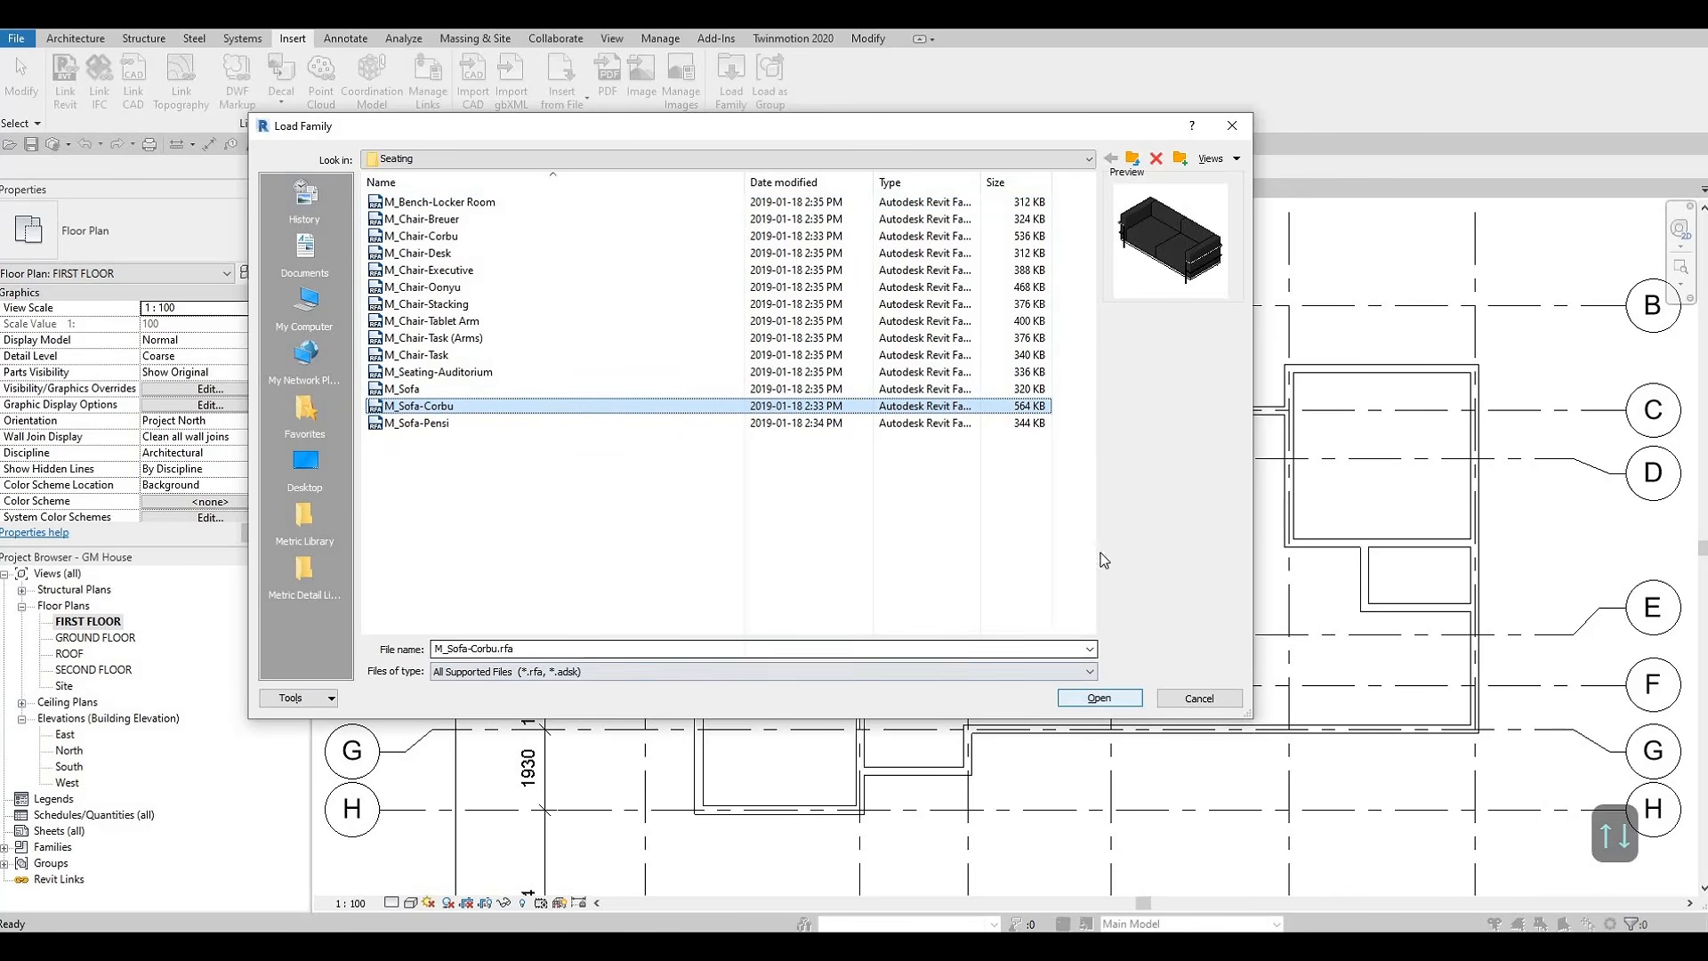
click(1108, 701)
Place one M_Sofa-Corbu sofa horizontally in the living area between grids D and E, beyond the dining table
key(c)
key(m)
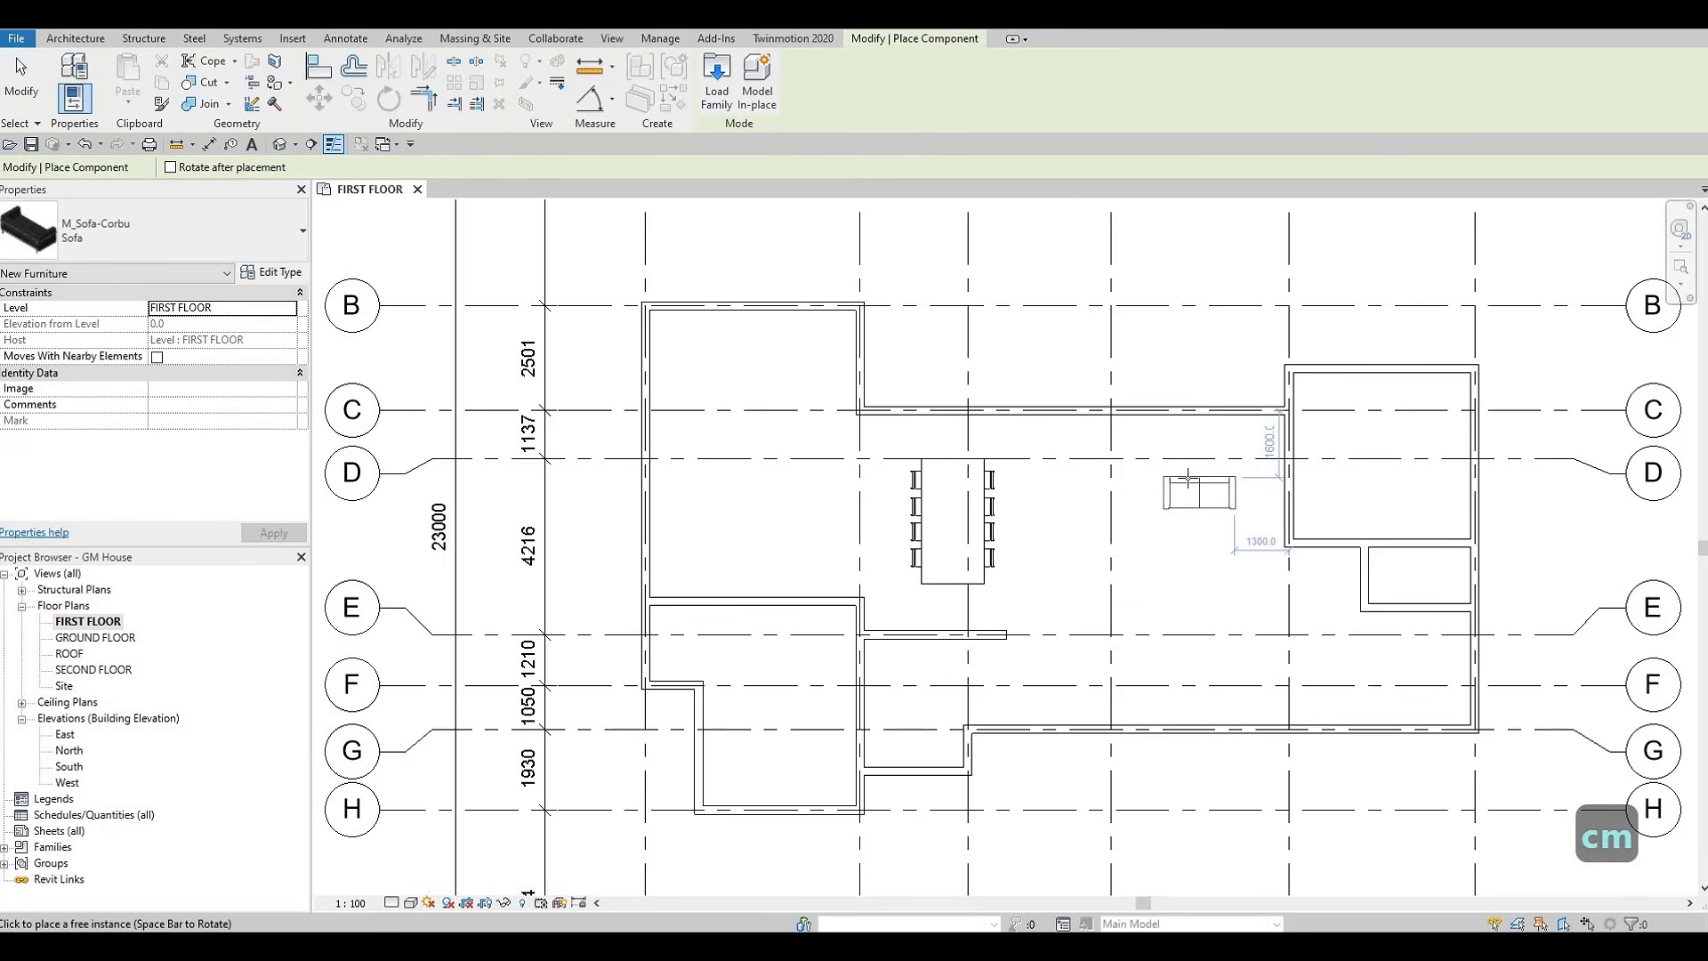
scroll(1194, 471, up, 2)
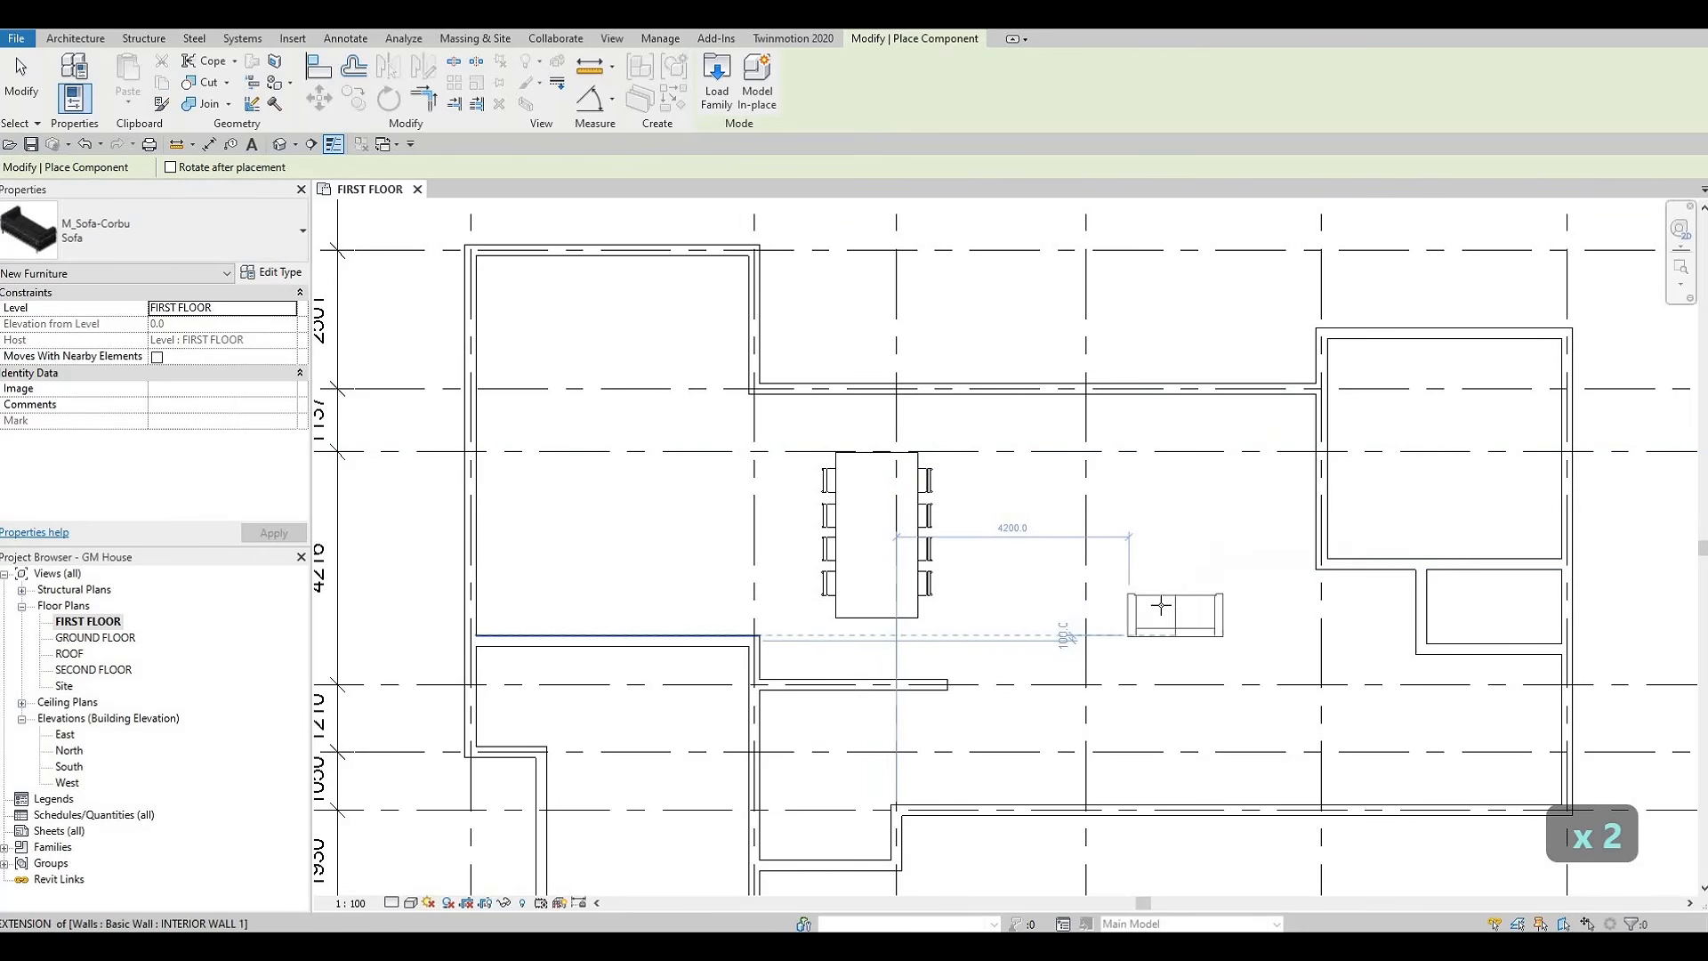
click(1159, 612)
key(Escape)
key(Escape)
key(Escape)
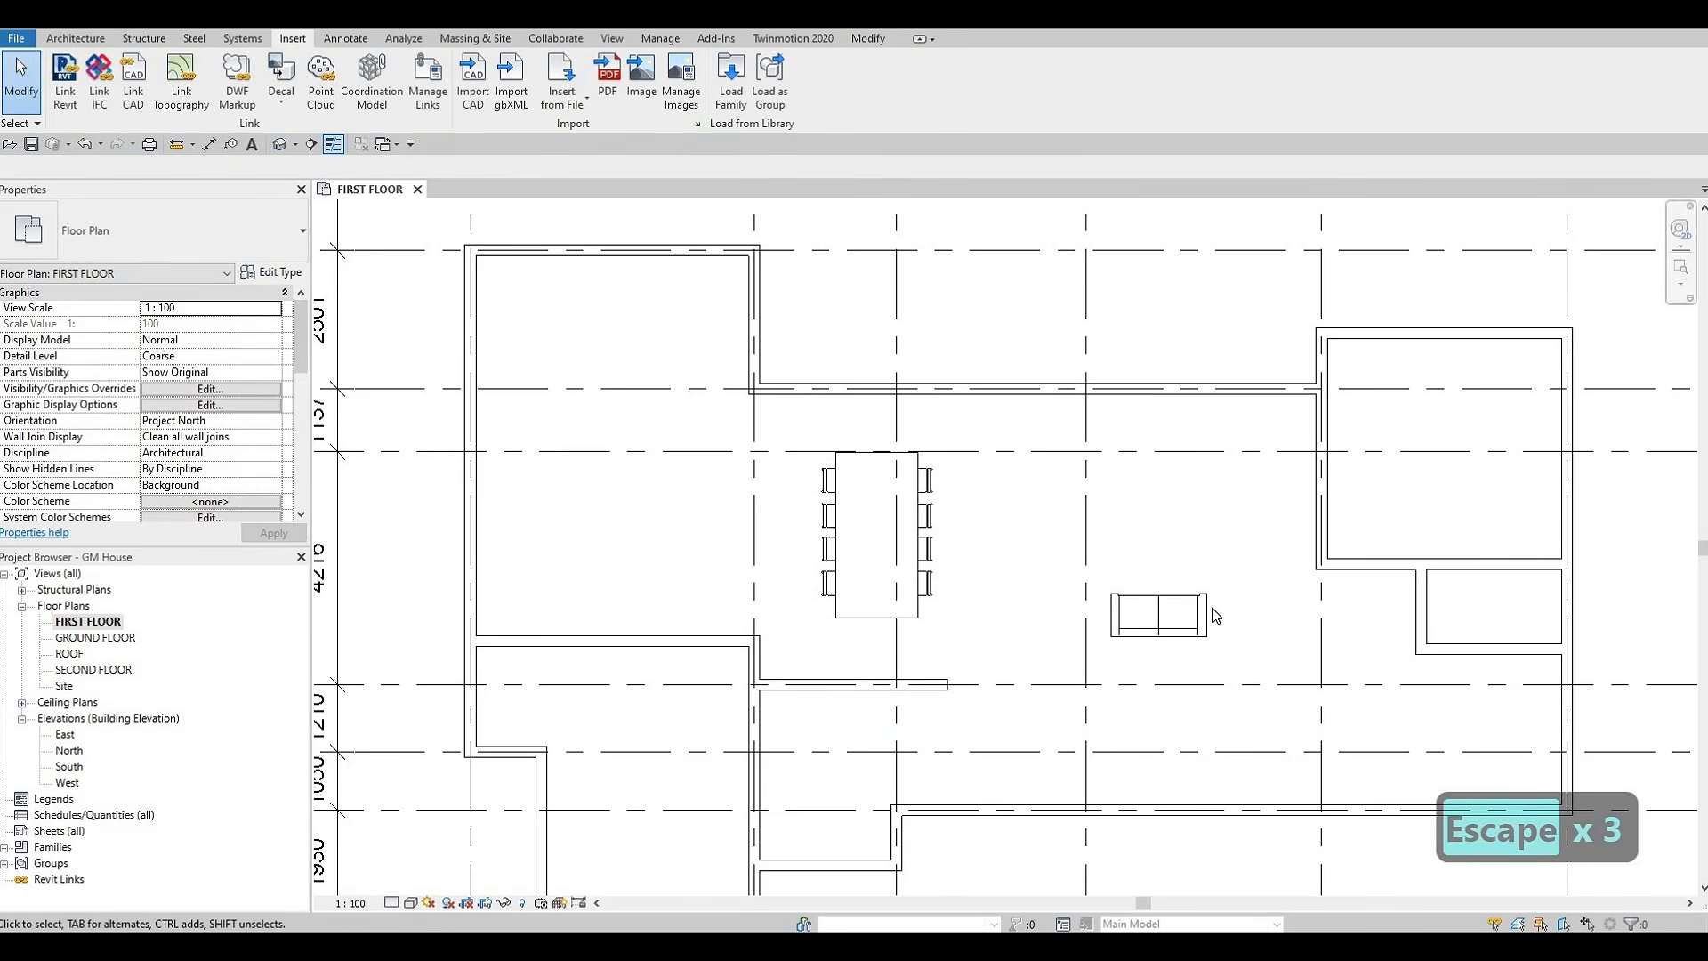
Try placing a second matching sofa near grid D opposite the first one, and delete it
click(1212, 605)
key(c)
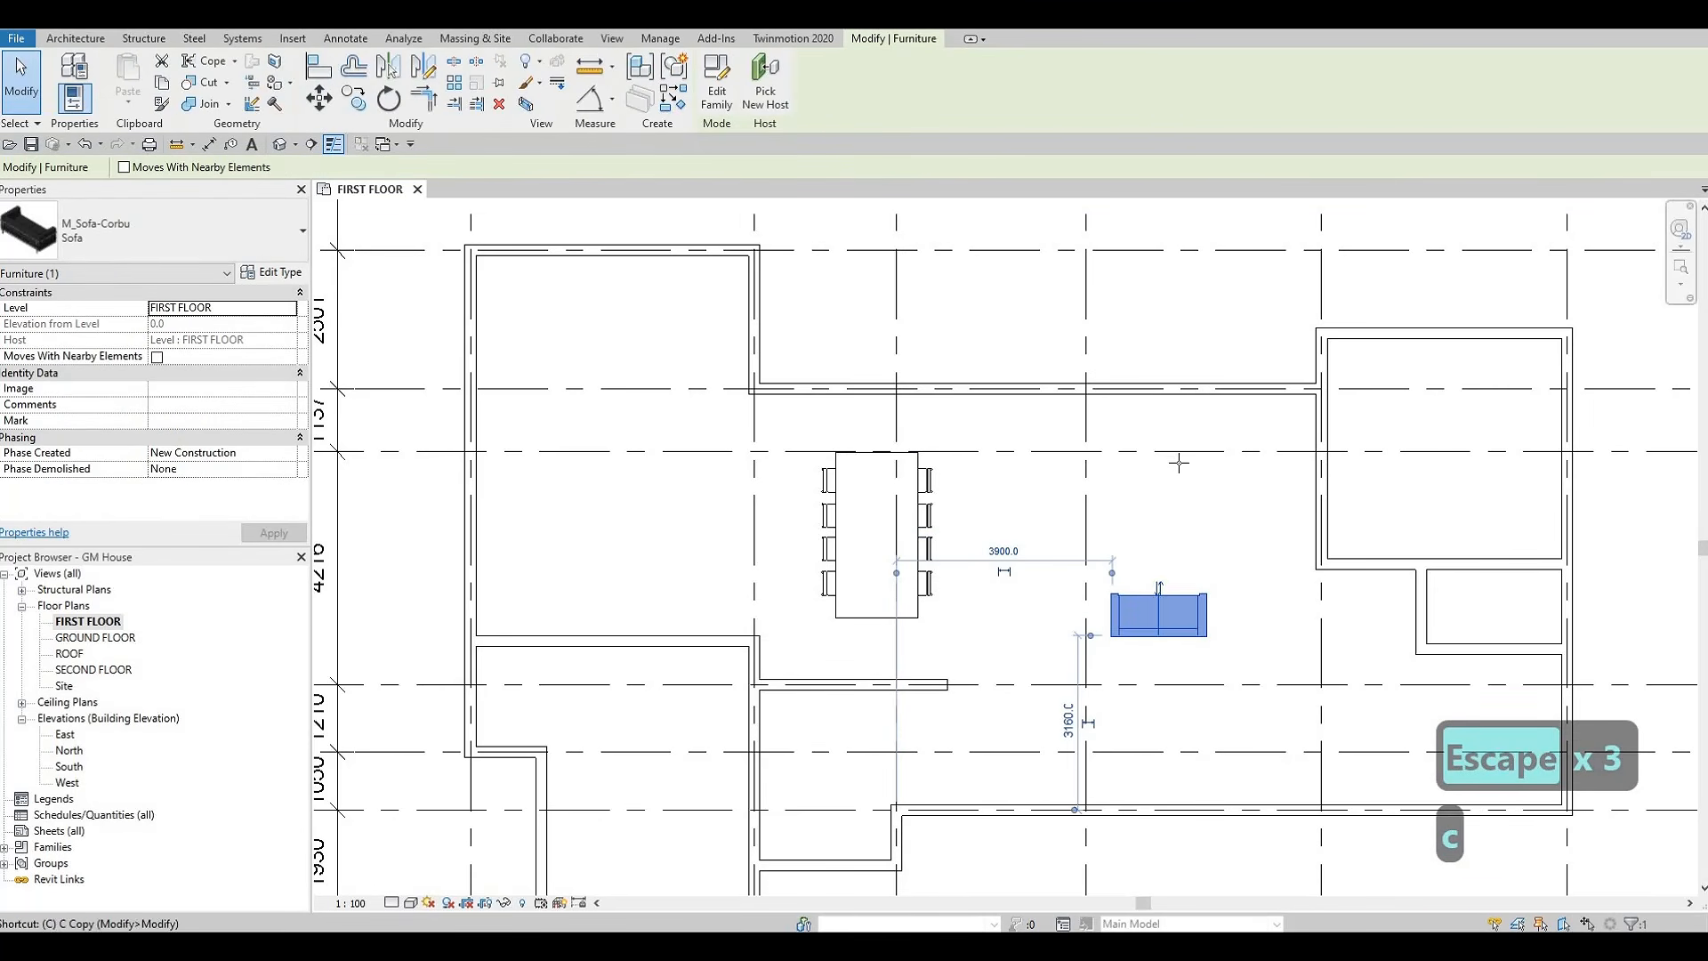
key(s)
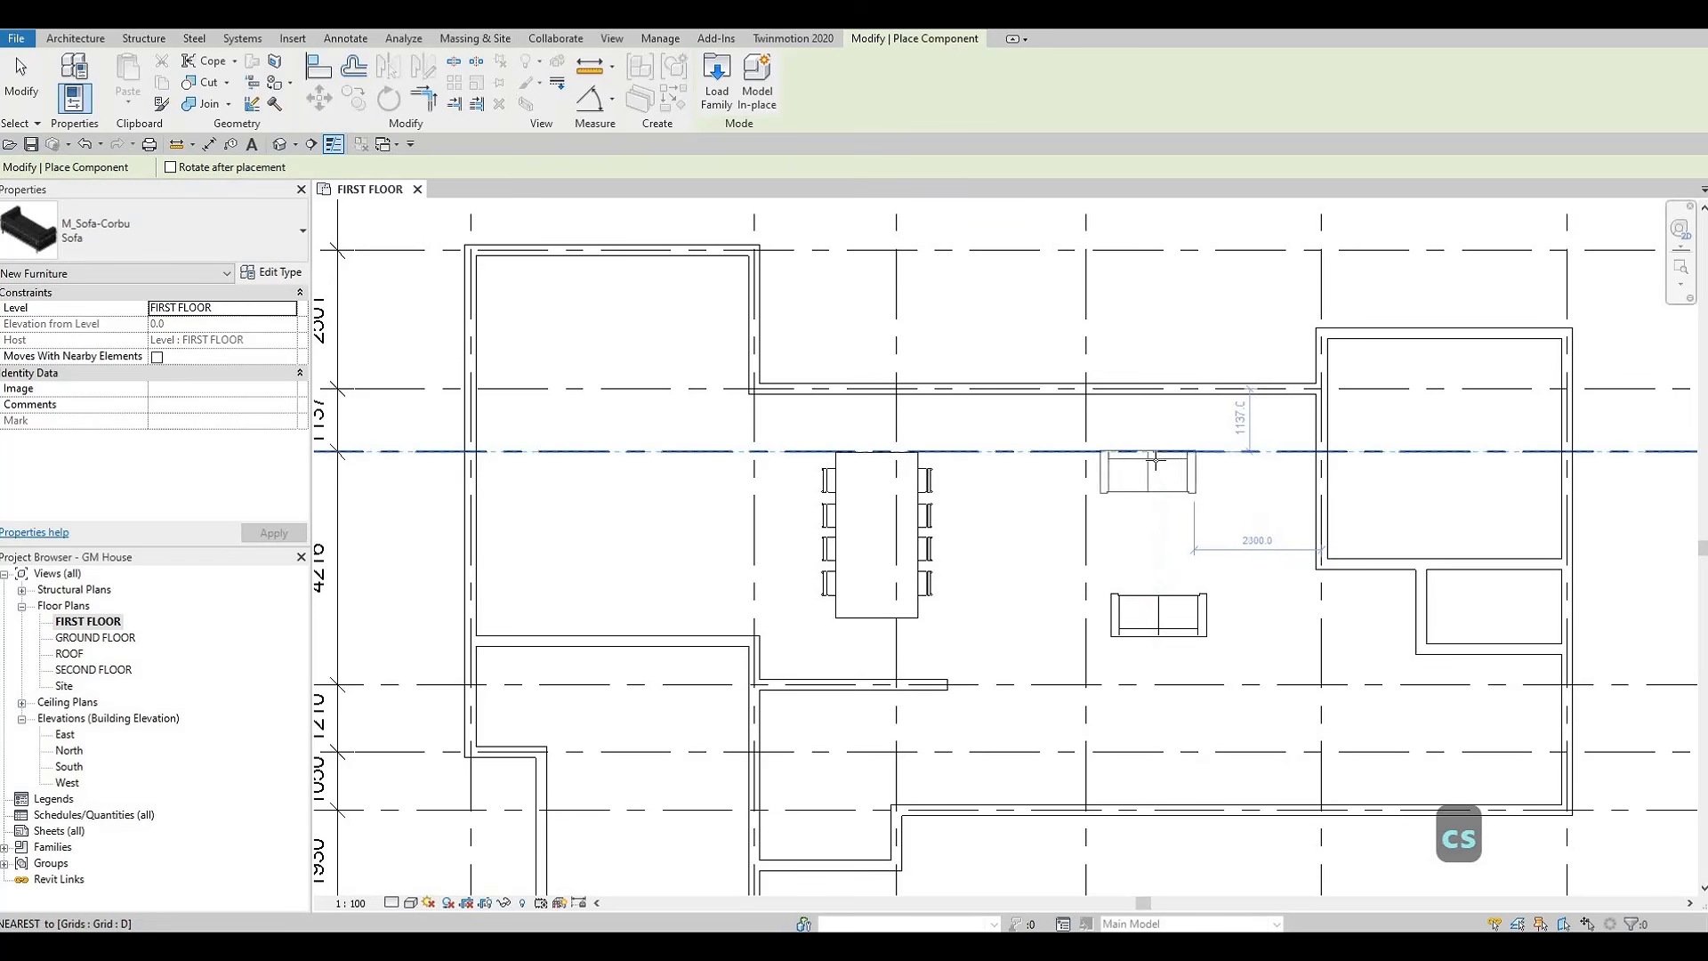
click(1161, 471)
key(Escape)
key(Escape)
key(Escape)
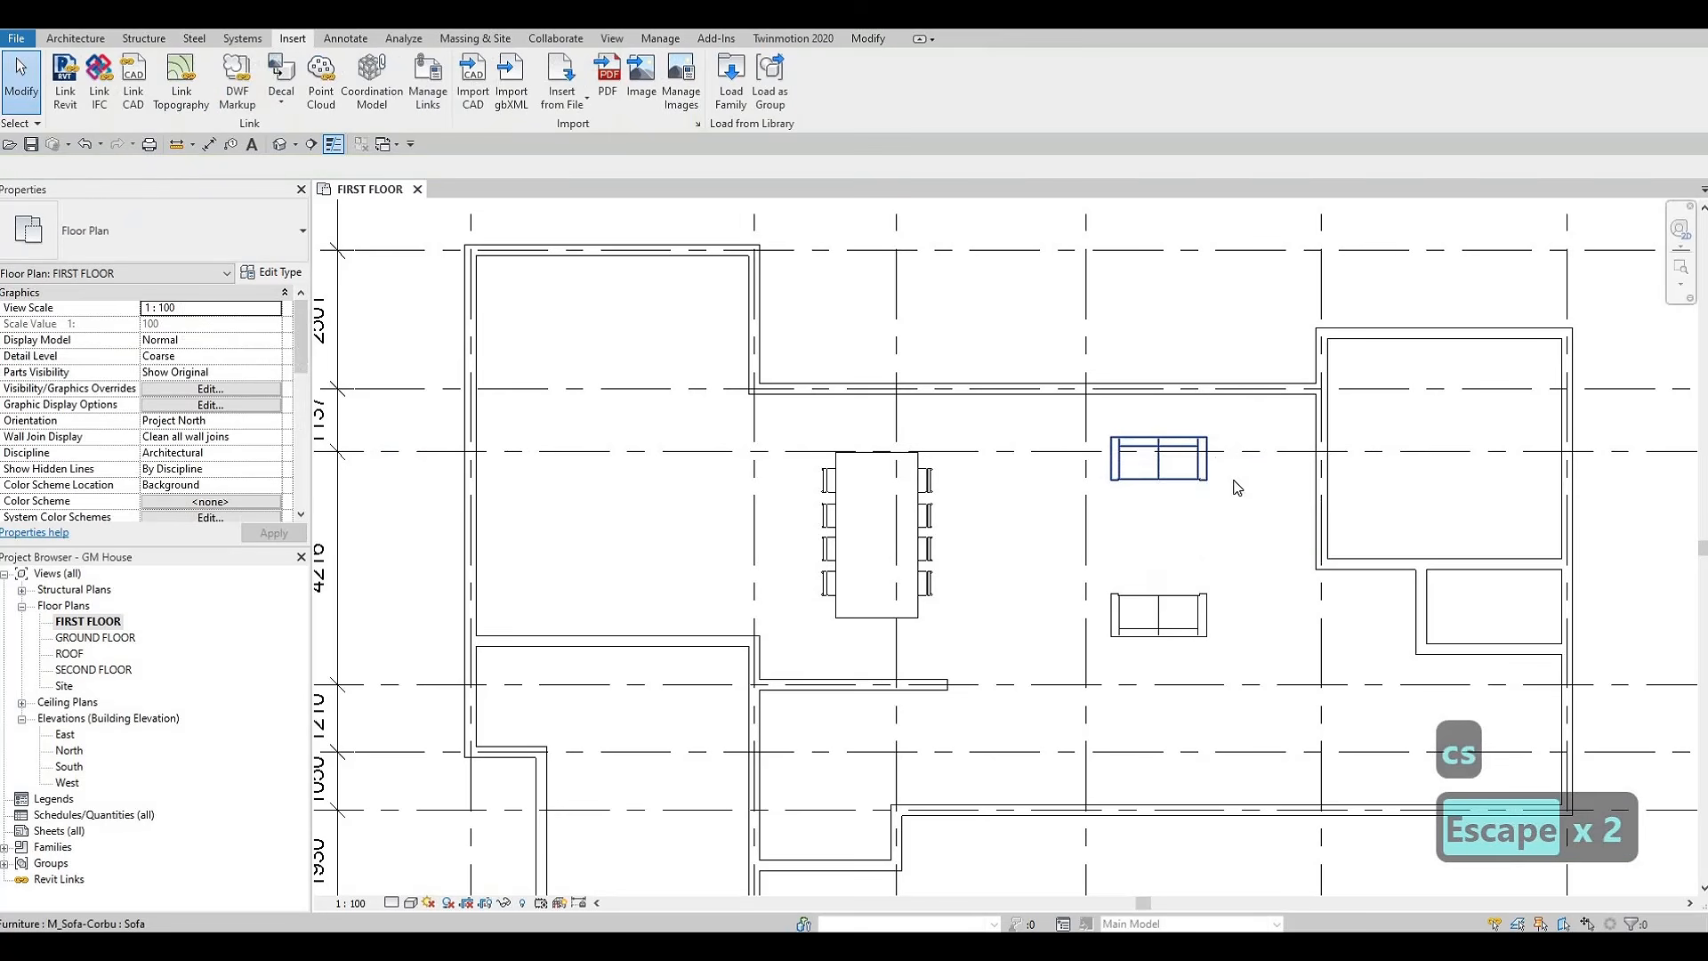
click(1193, 474)
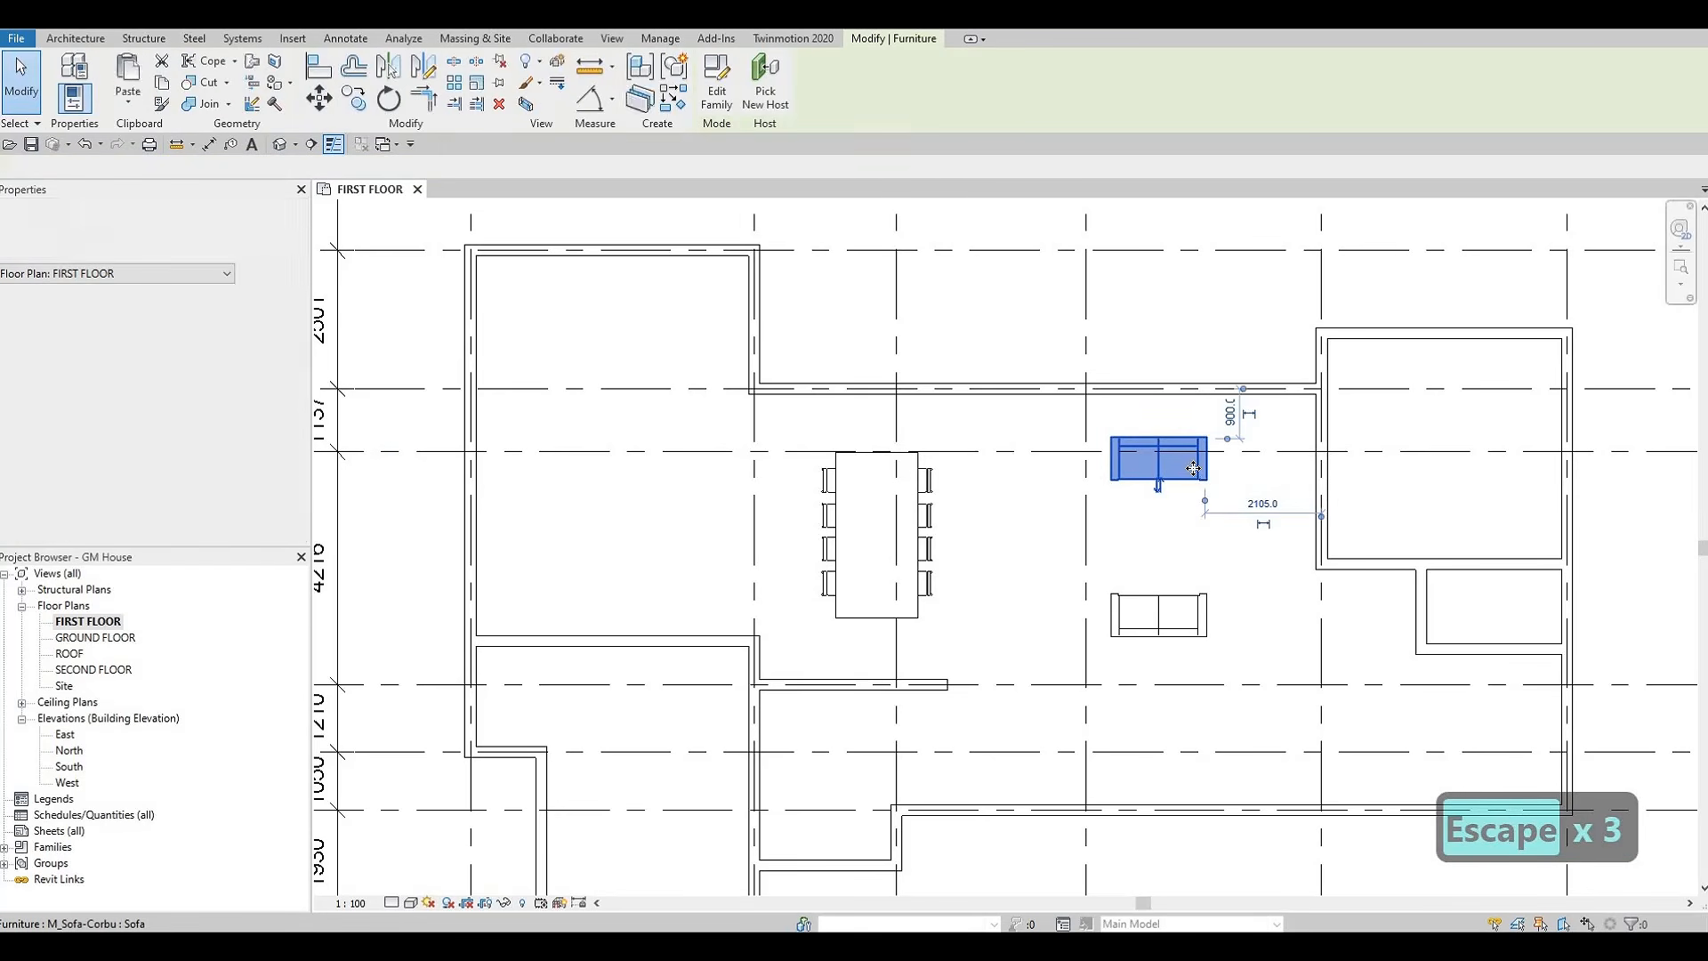
key(Delete)
click(1172, 612)
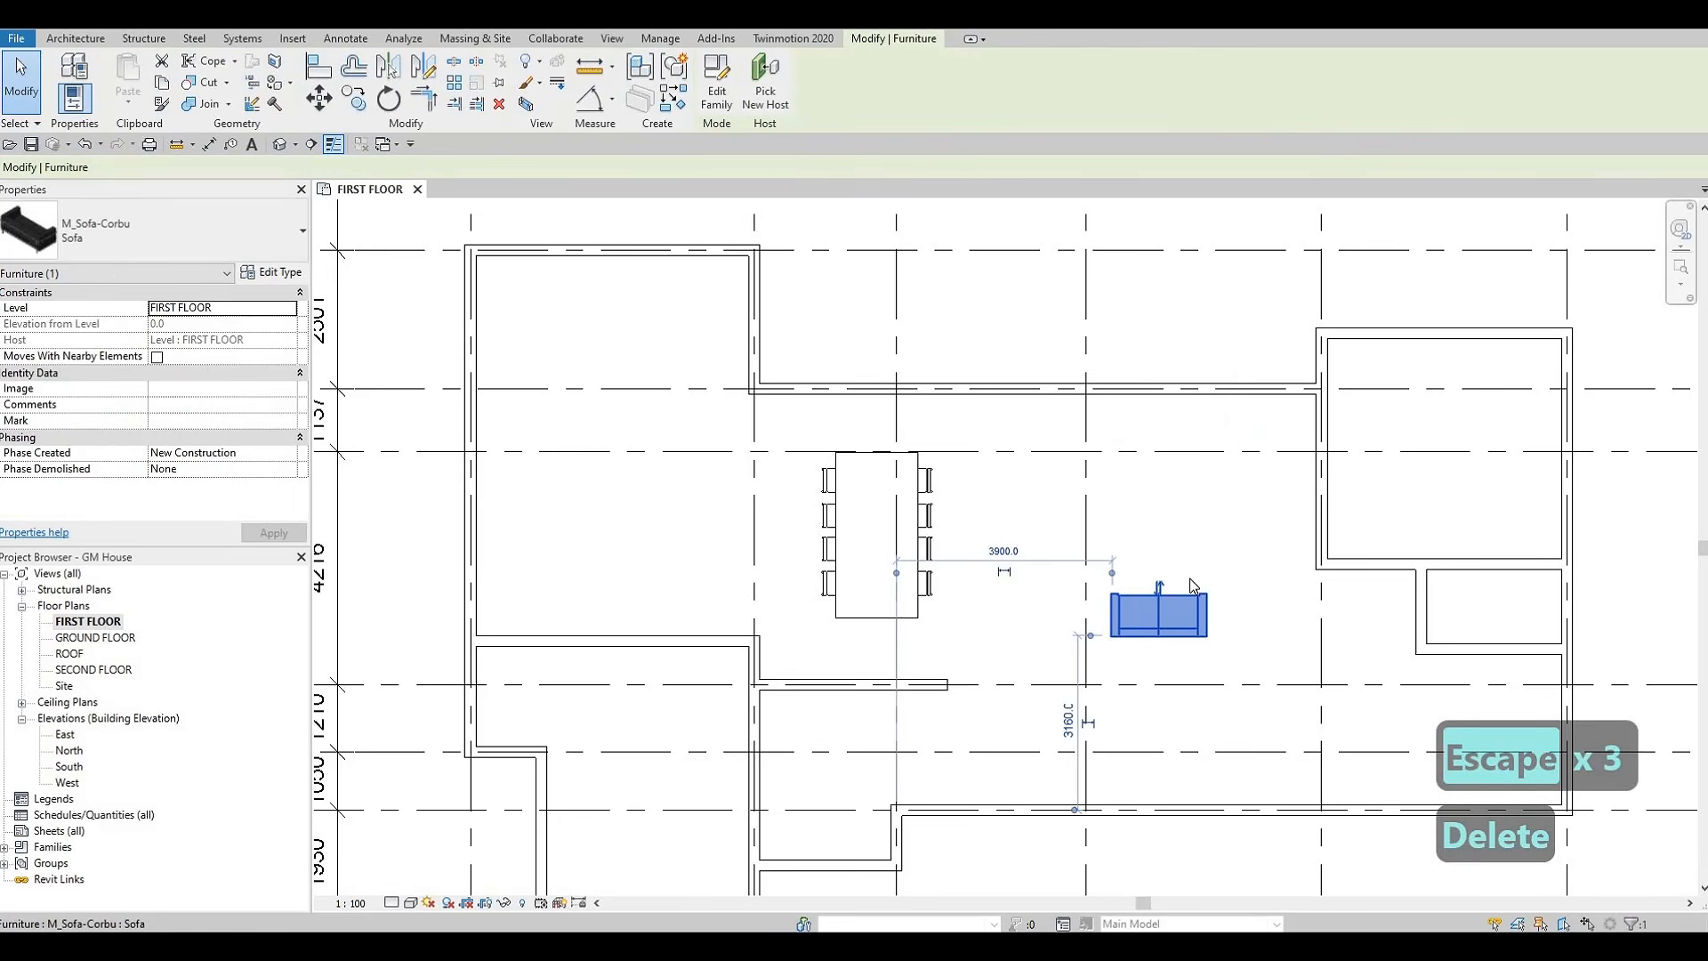
key(s)
key(space)
key(space)
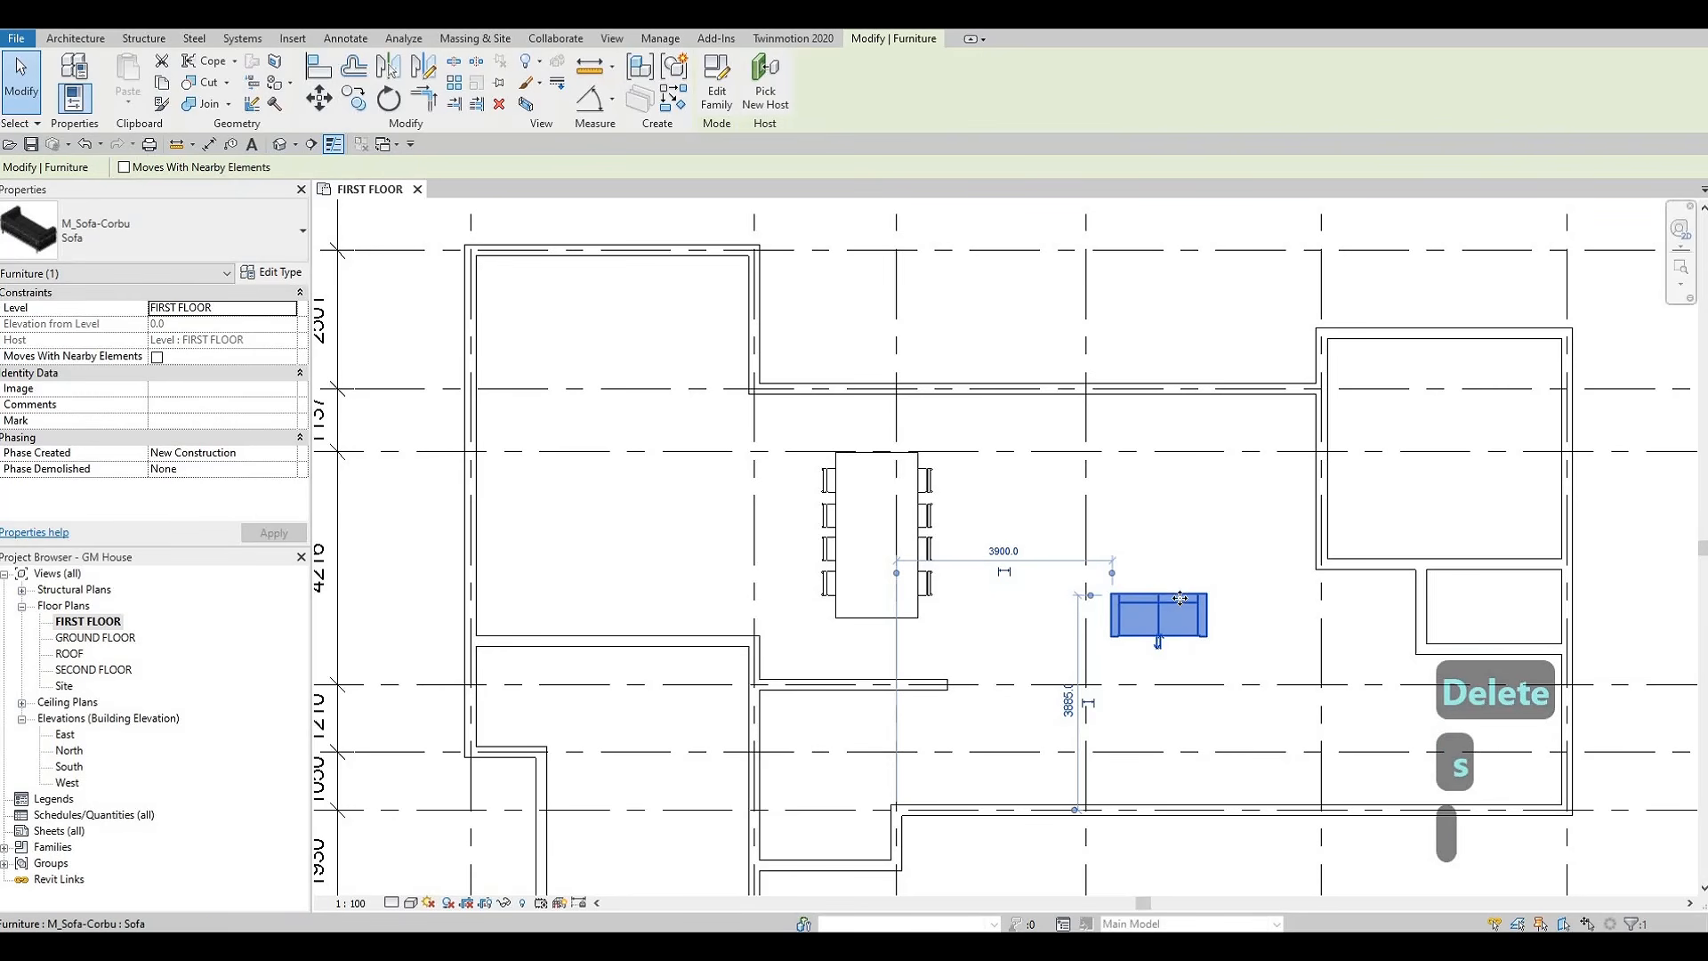
key(Escape)
key(Escape)
Place a second matching Corbu sofa, rotated to vertical, just below grid D against the wall of the adjoining room
click(1177, 605)
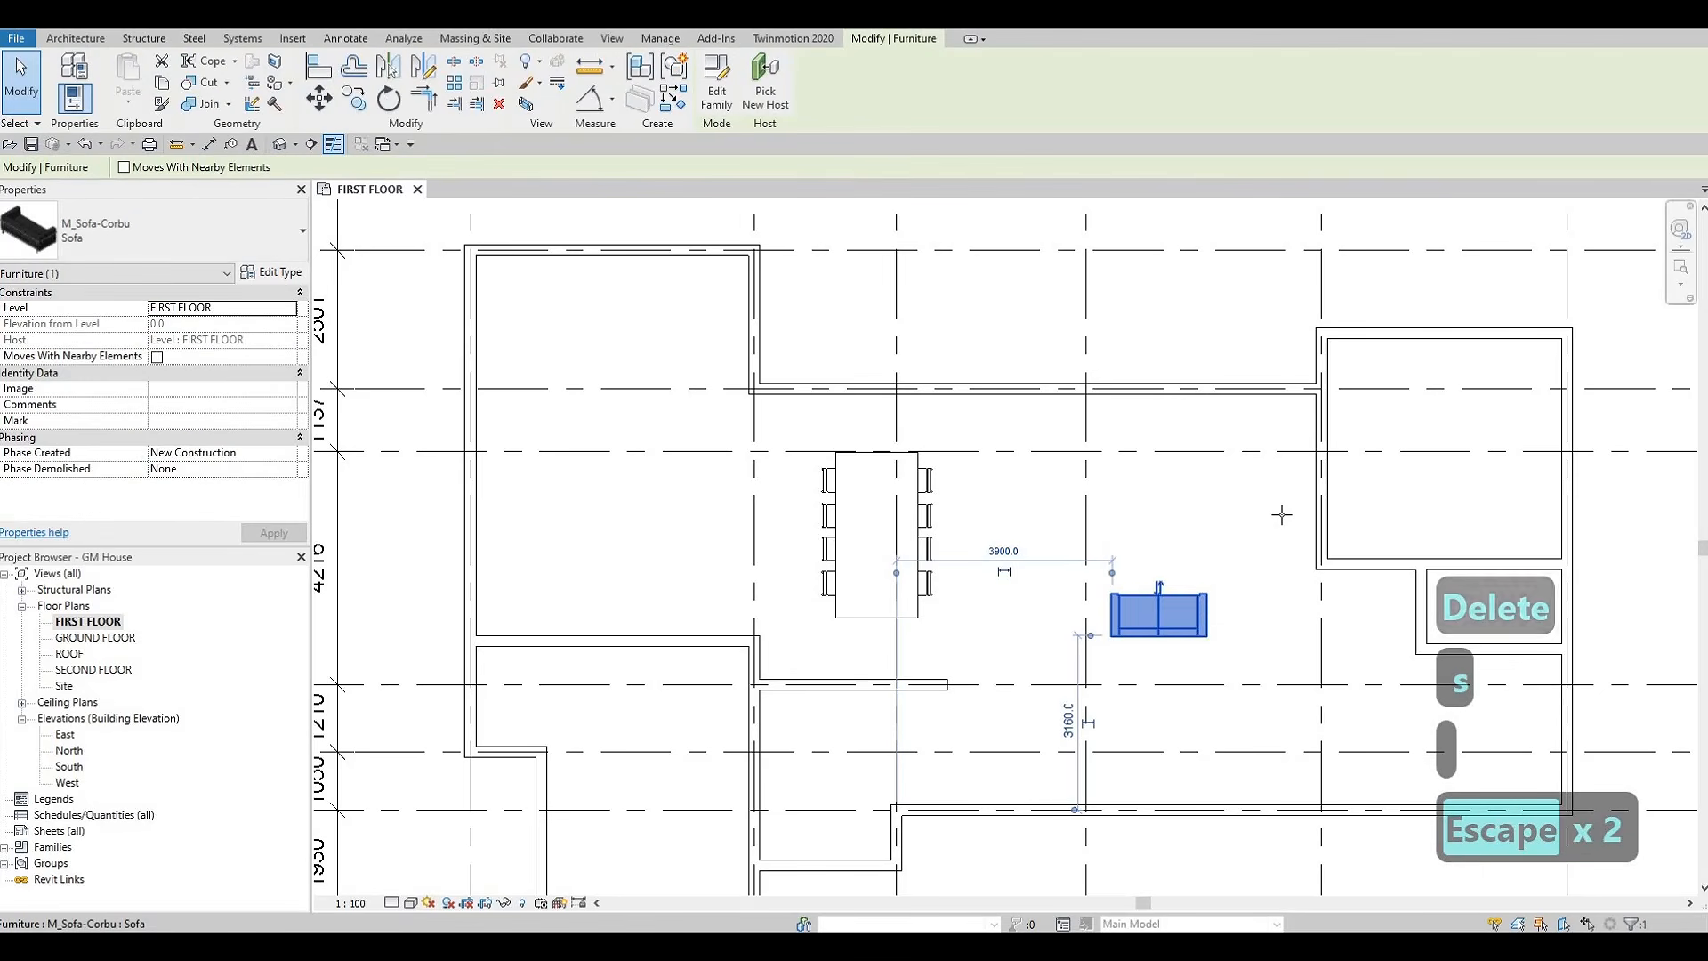
key(c)
key(s)
key(space)
key(space)
key(space)
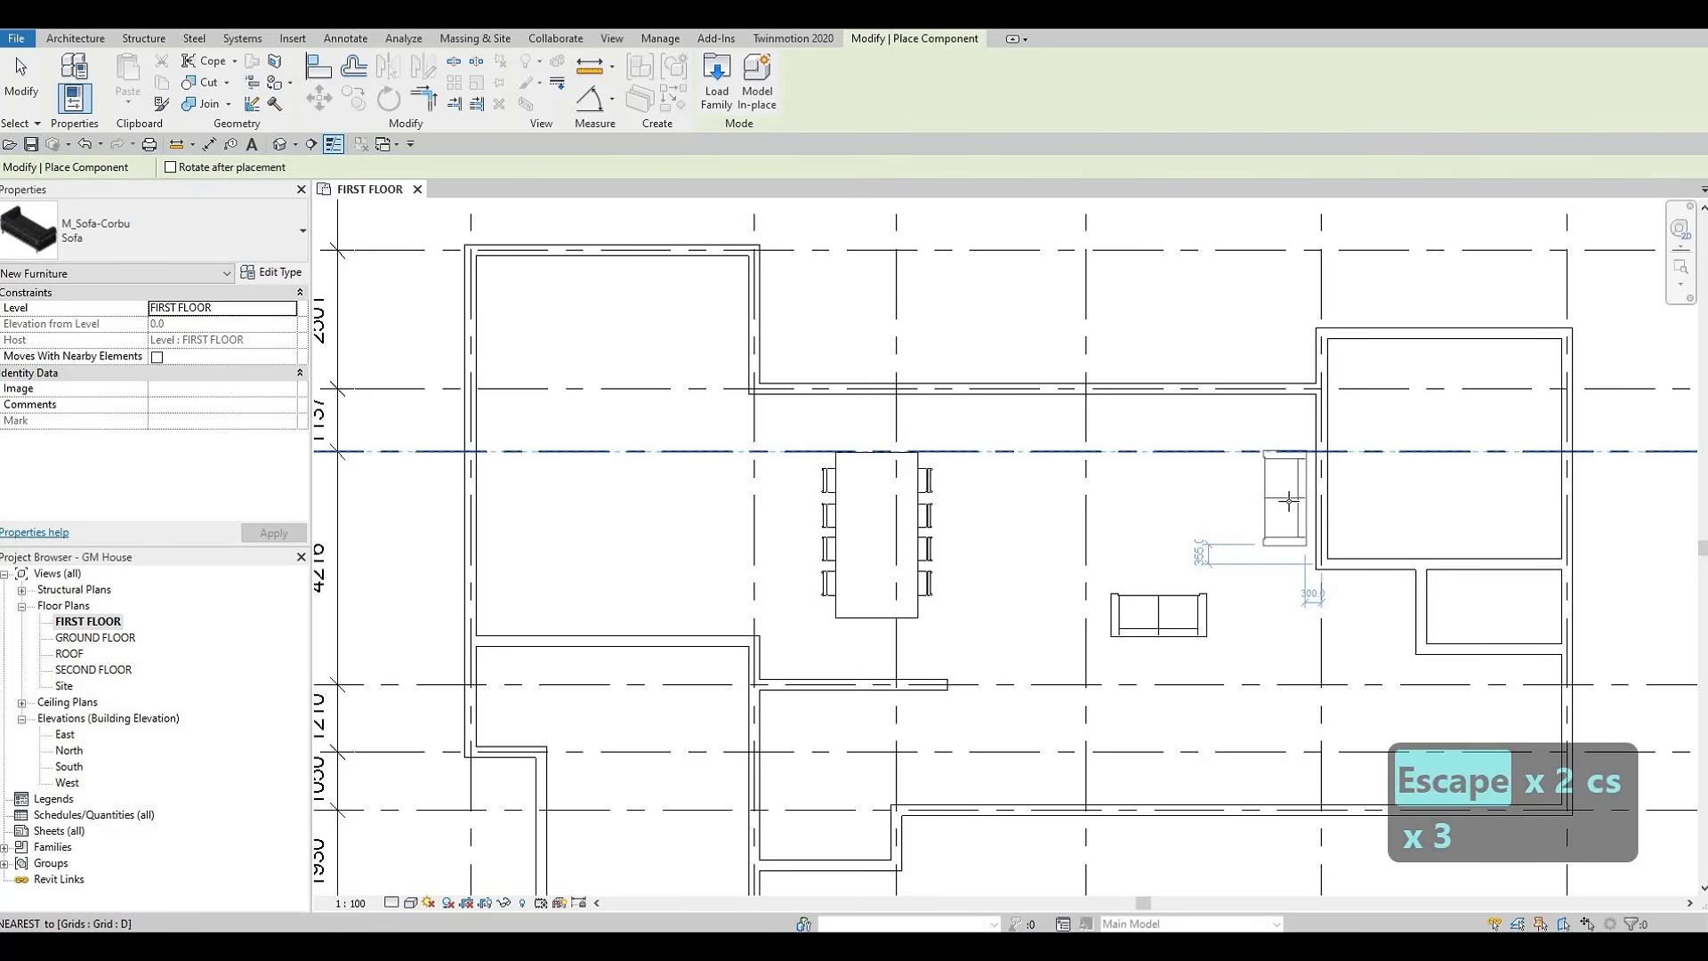
click(1288, 501)
key(Escape)
key(Escape)
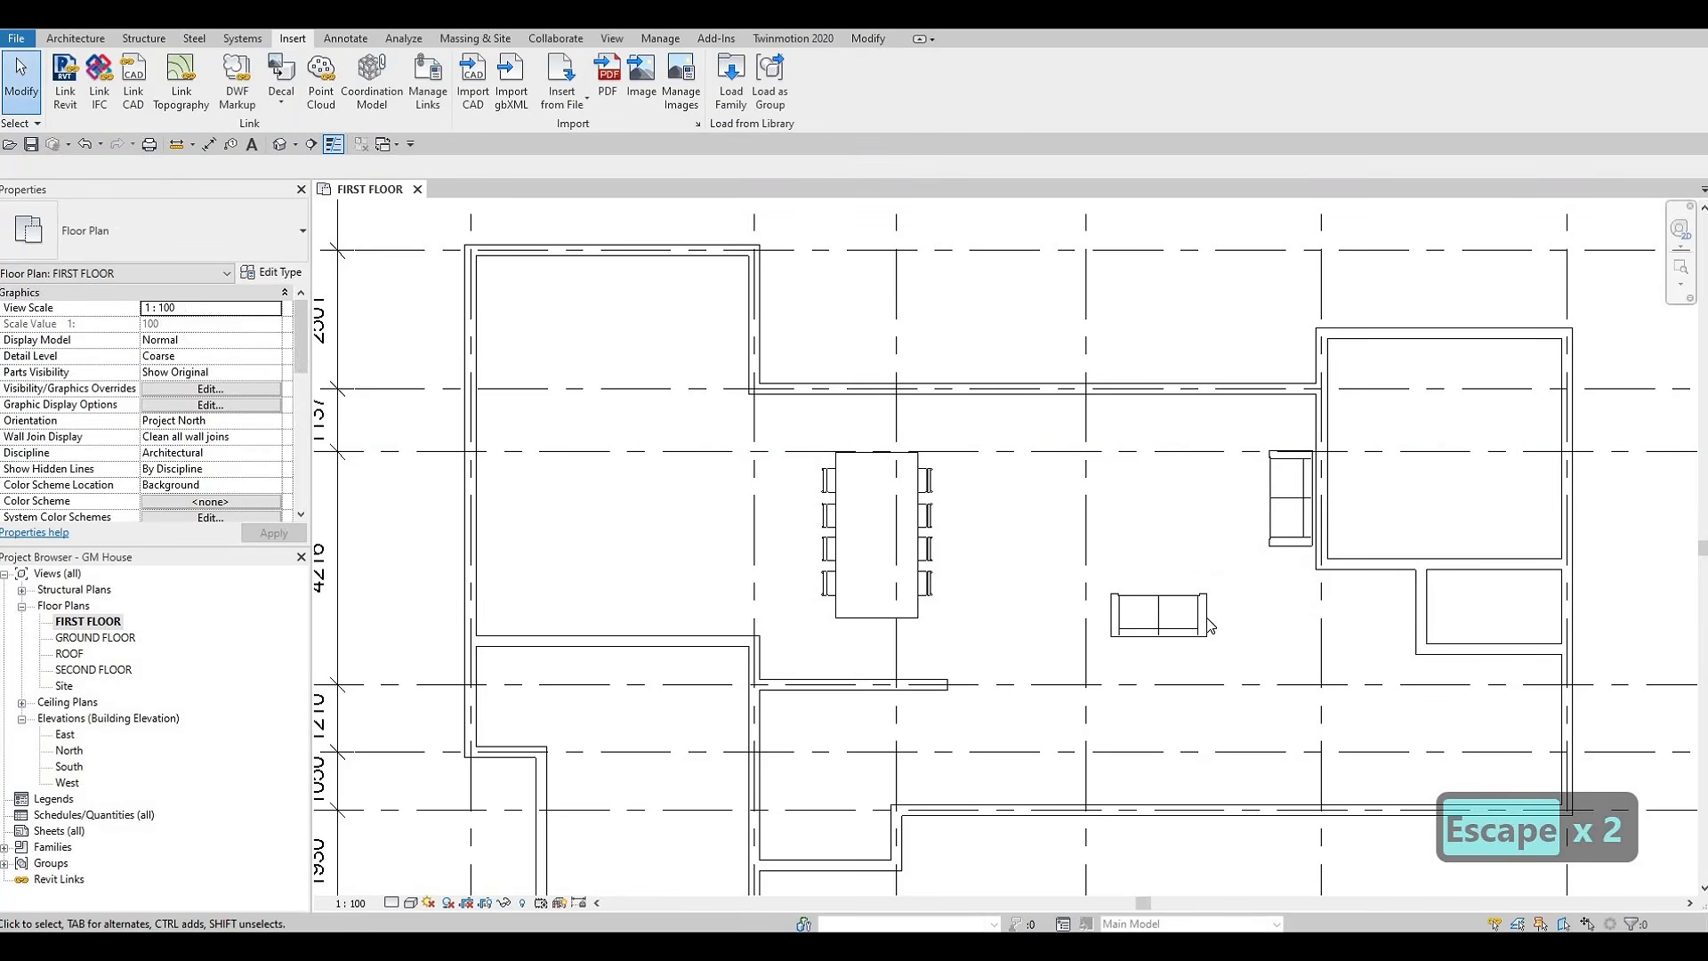
Duplicate the horizontal sofa's type as Sofa 2 and set its width to 3000 mm
click(1206, 623)
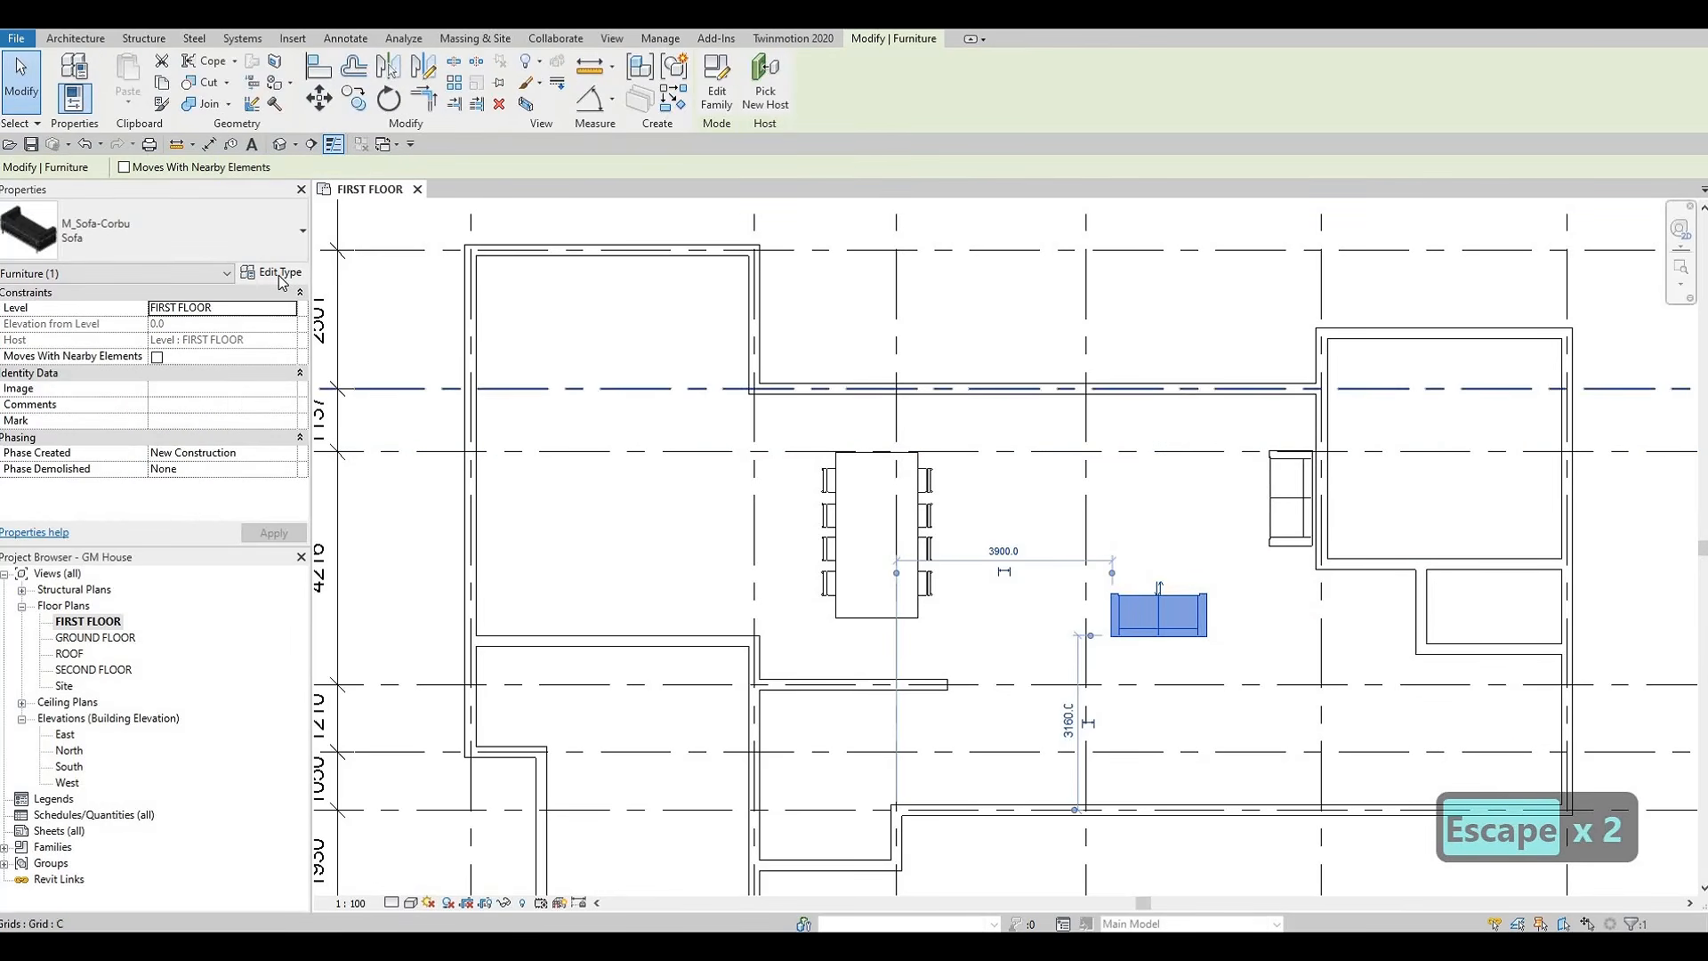
click(1342, 203)
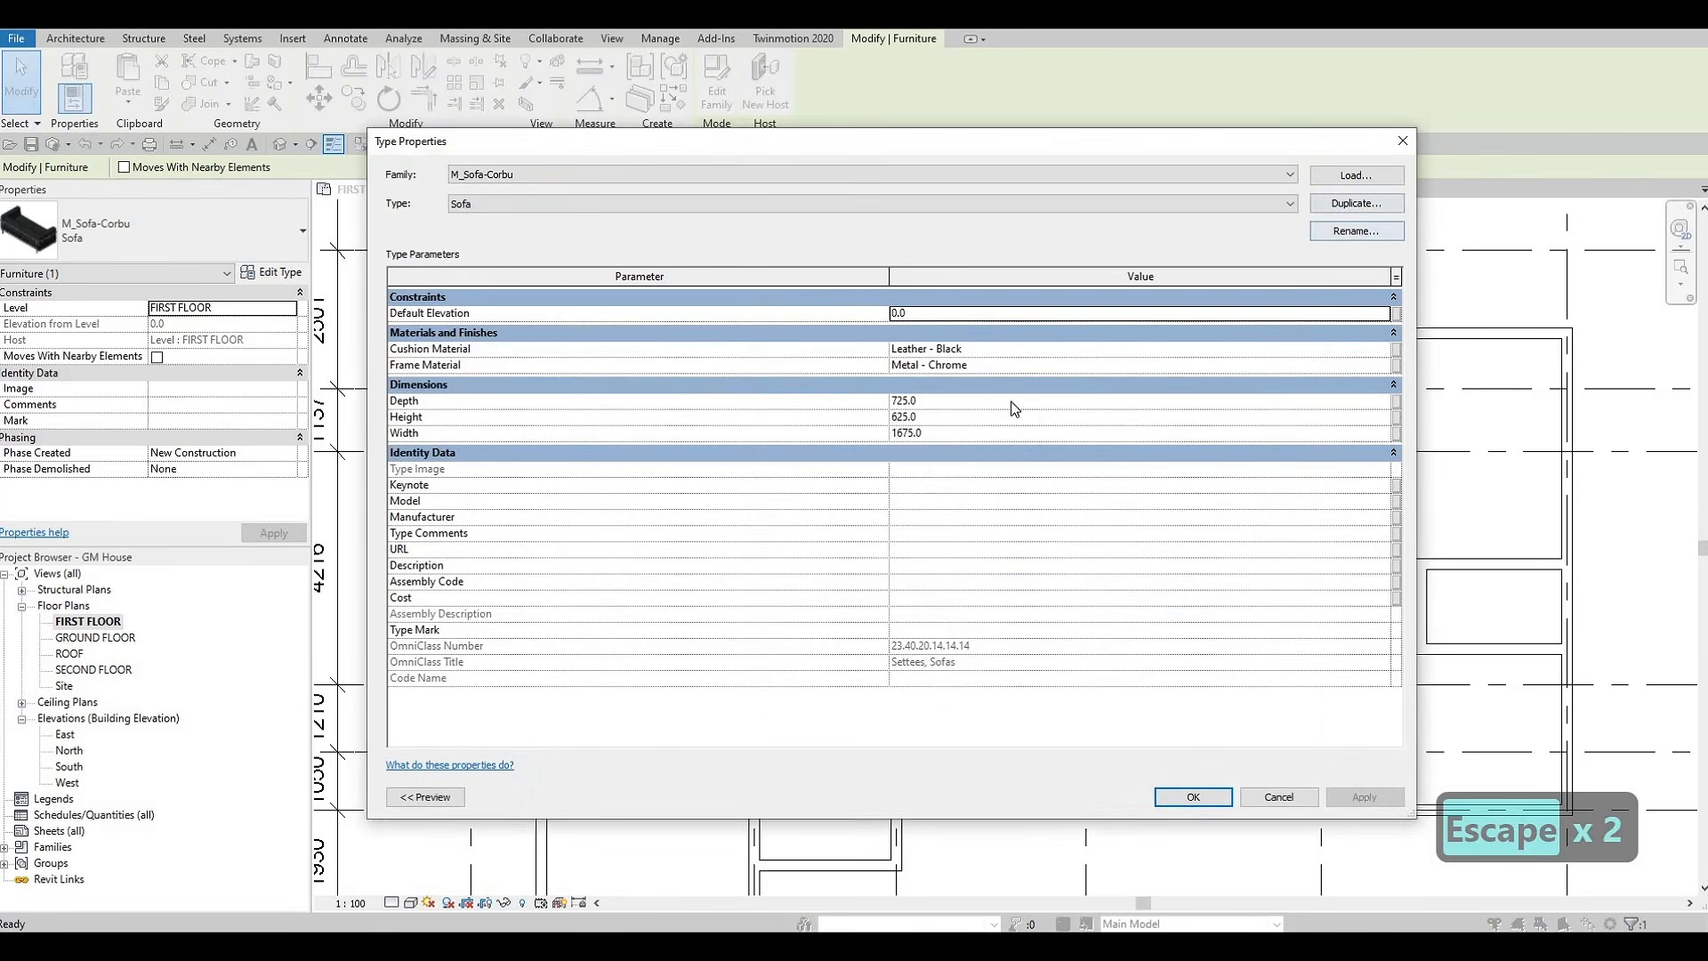
key(Return)
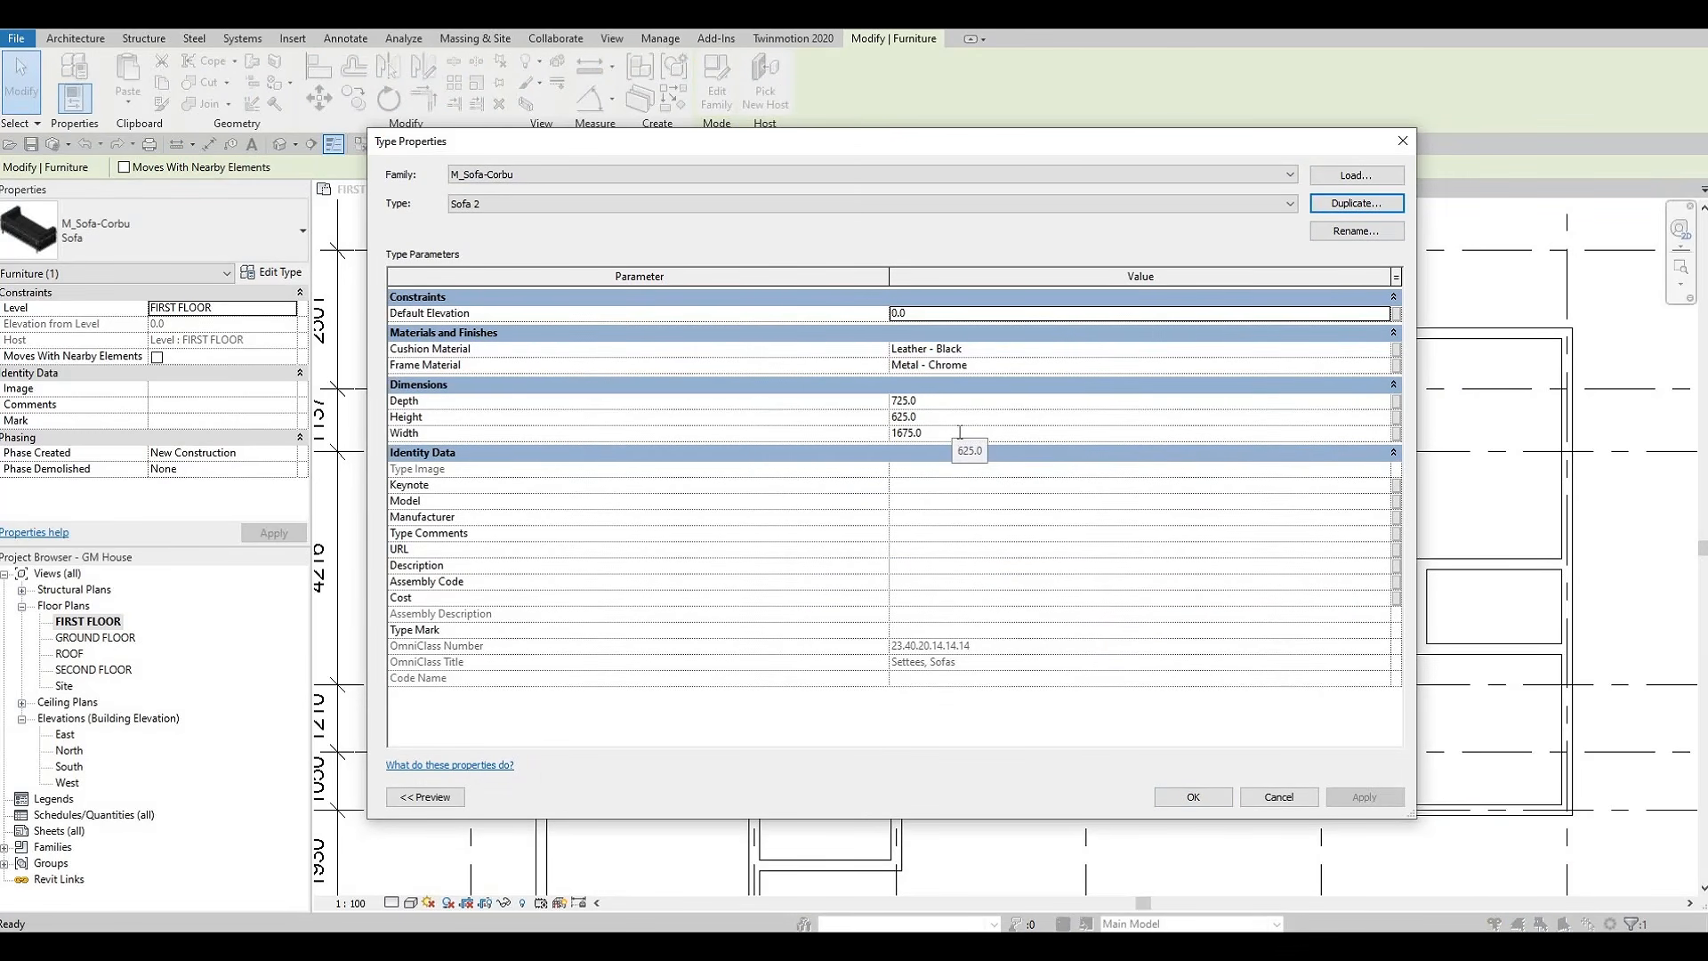
click(960, 433)
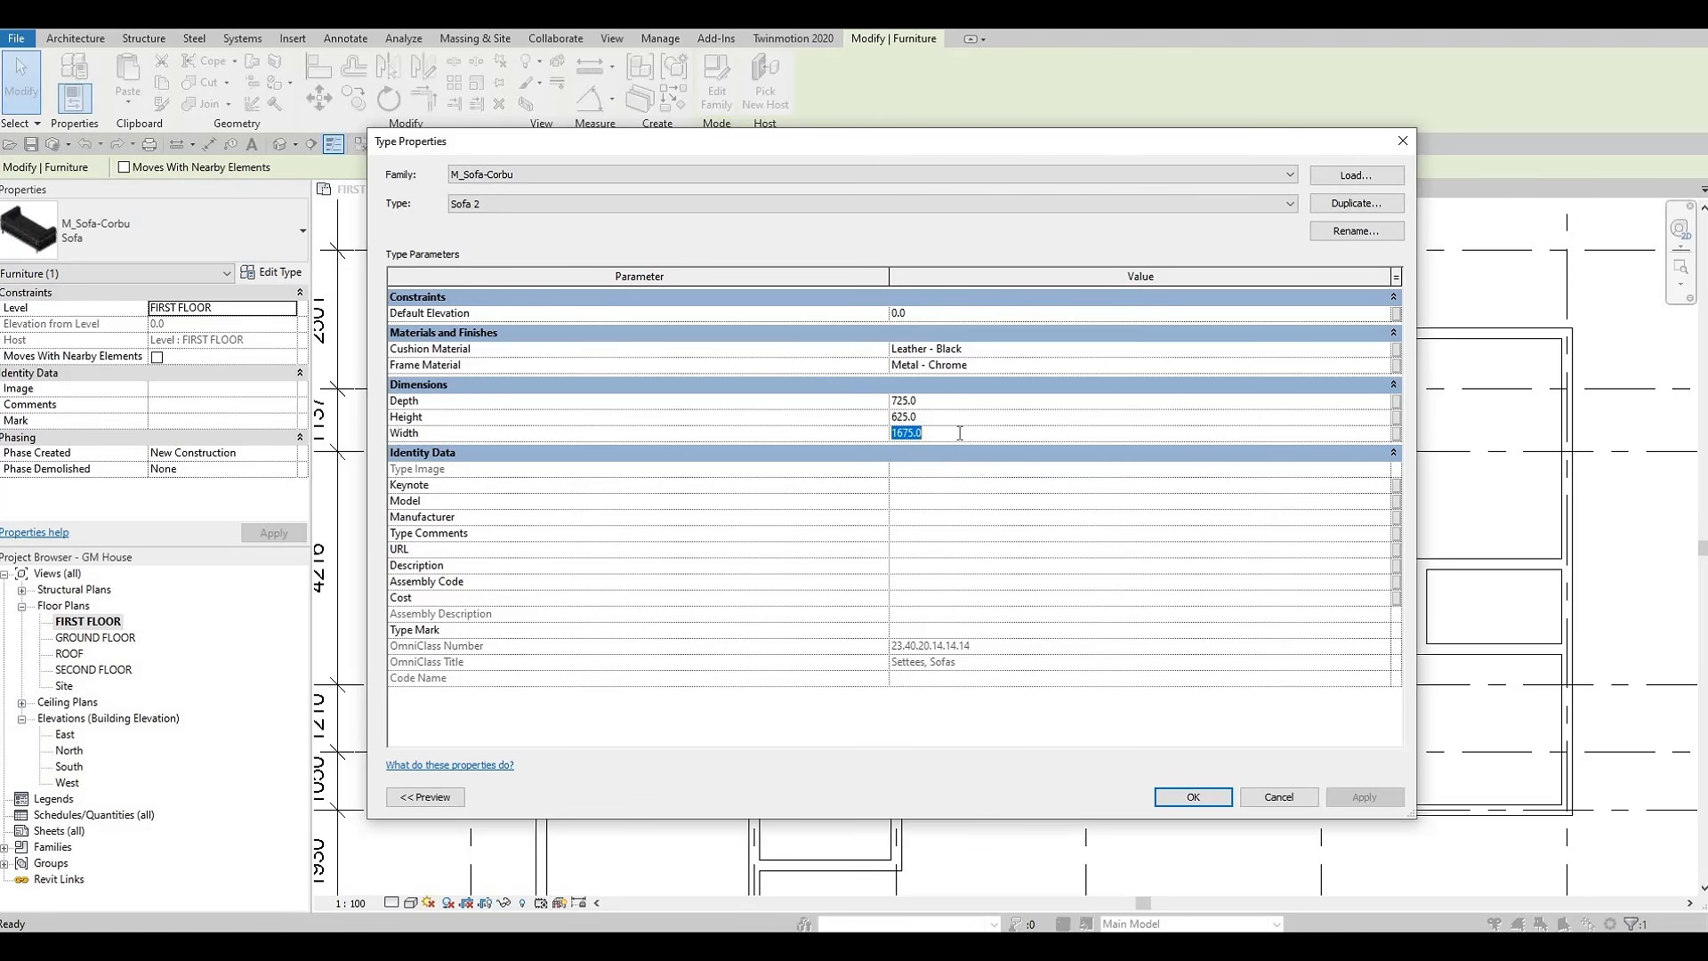
text(3000)
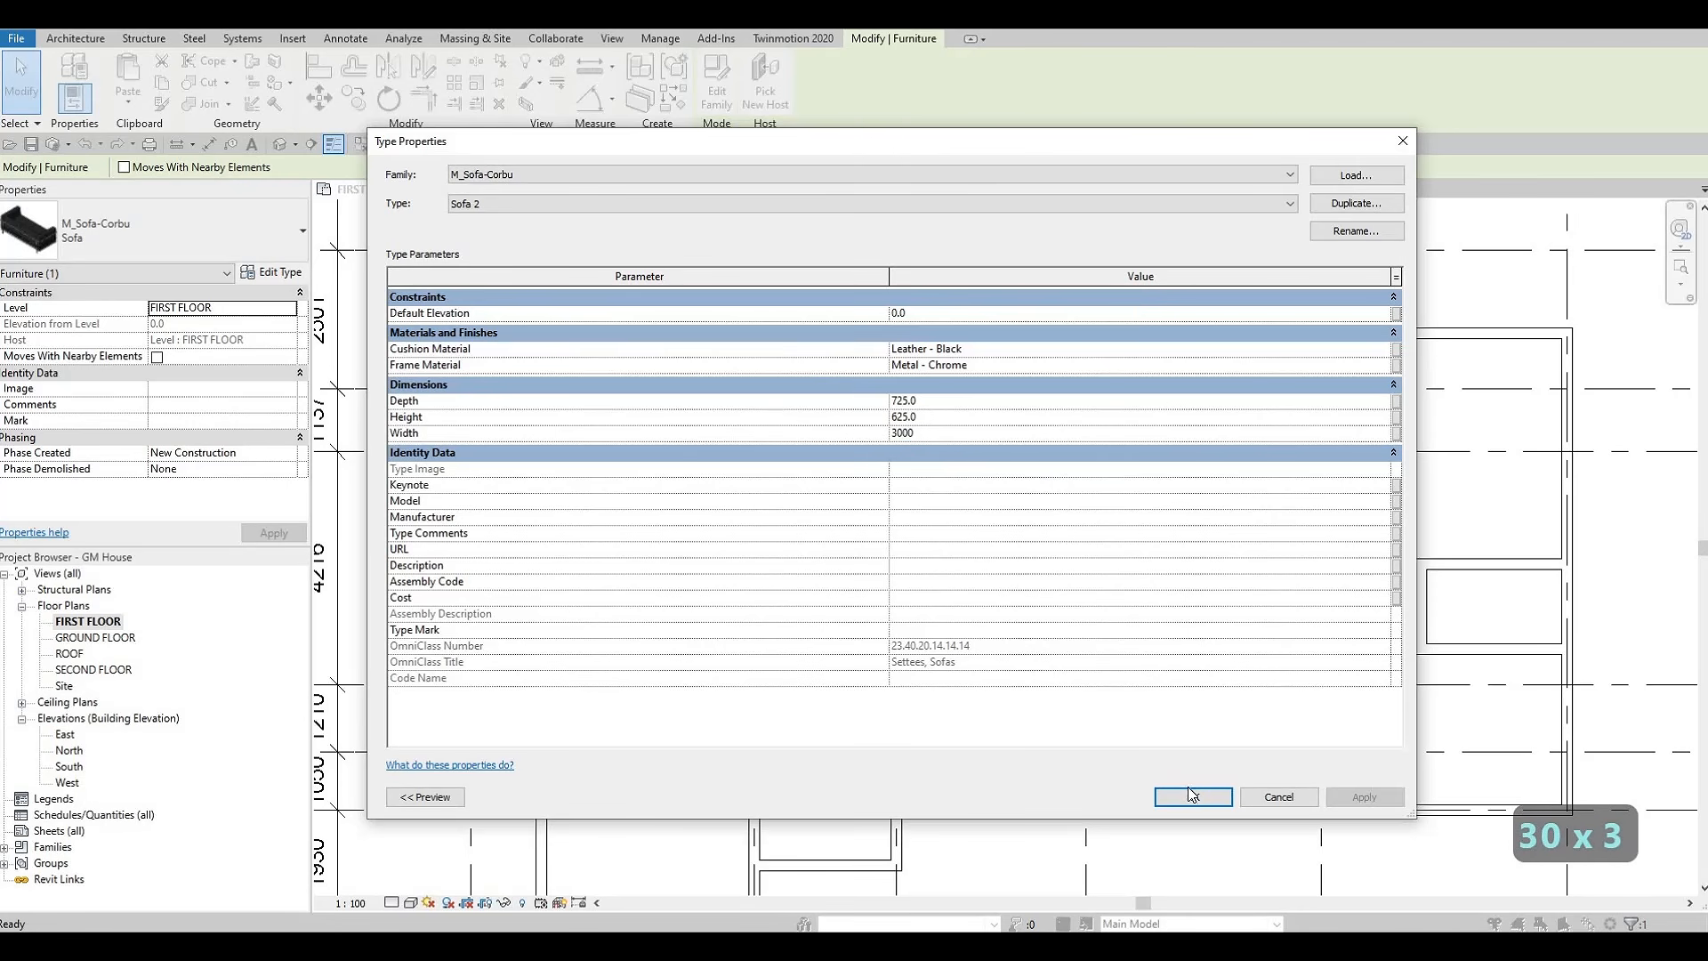
click(1193, 797)
key(Escape)
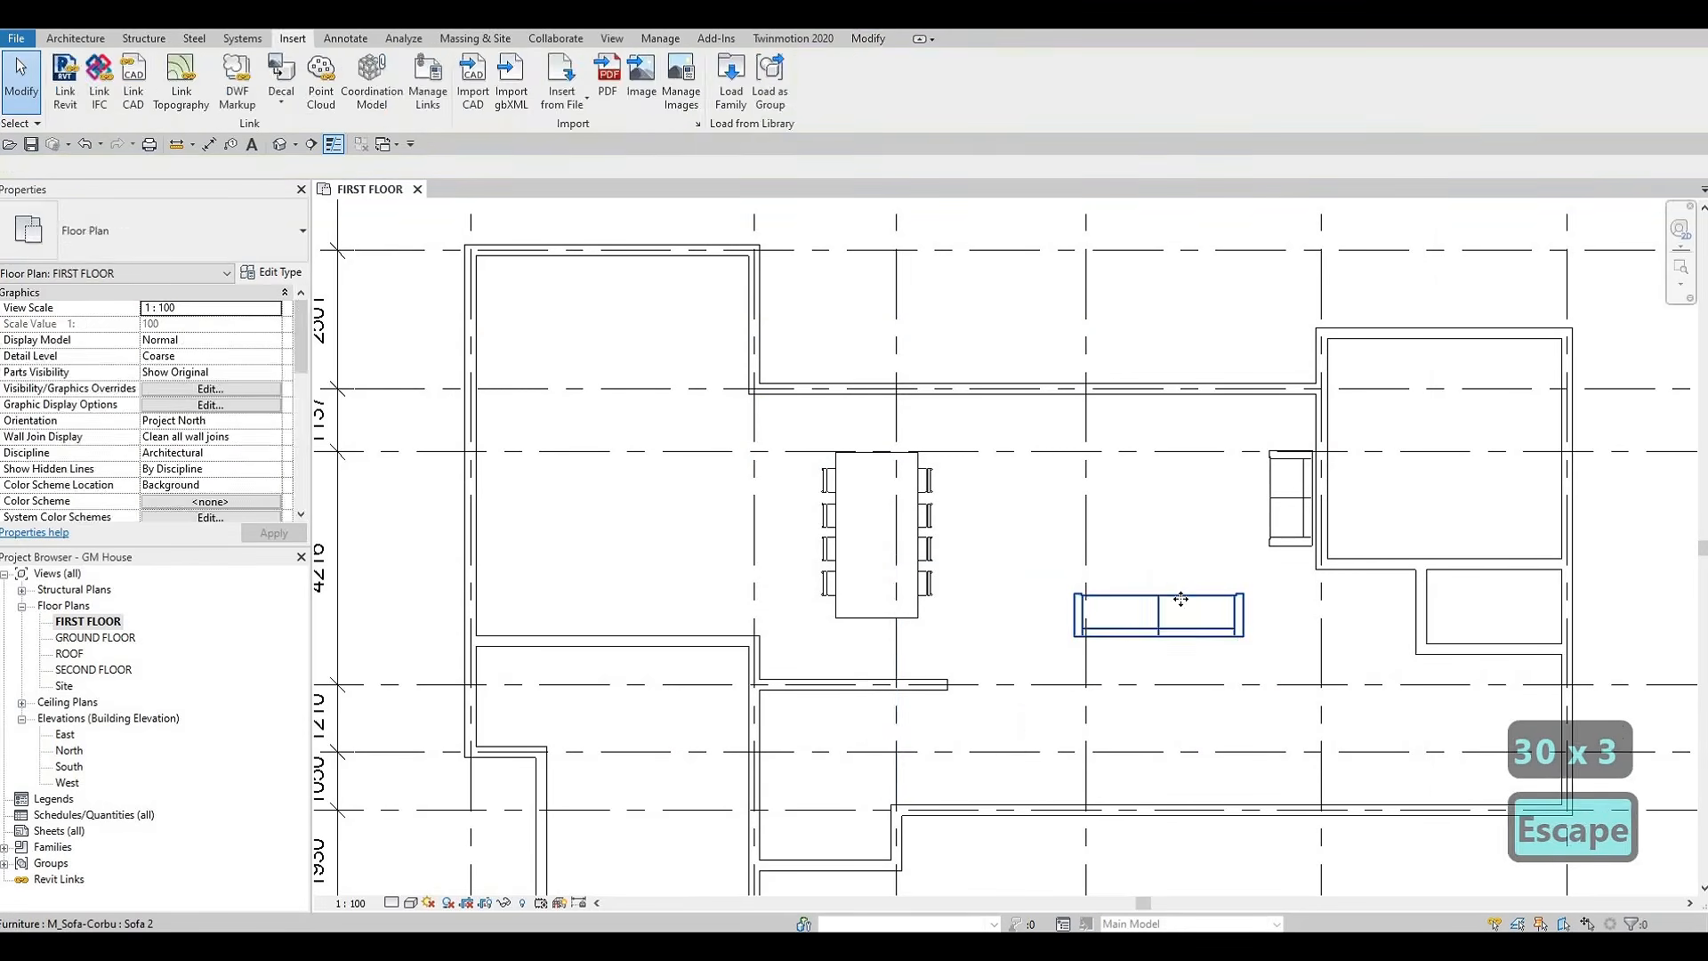
key(Escape)
Reposition the 3000 mm sofa about 3720 mm from the grid line running through the dining table
click(1206, 594)
drag(1215, 583, 1212, 601)
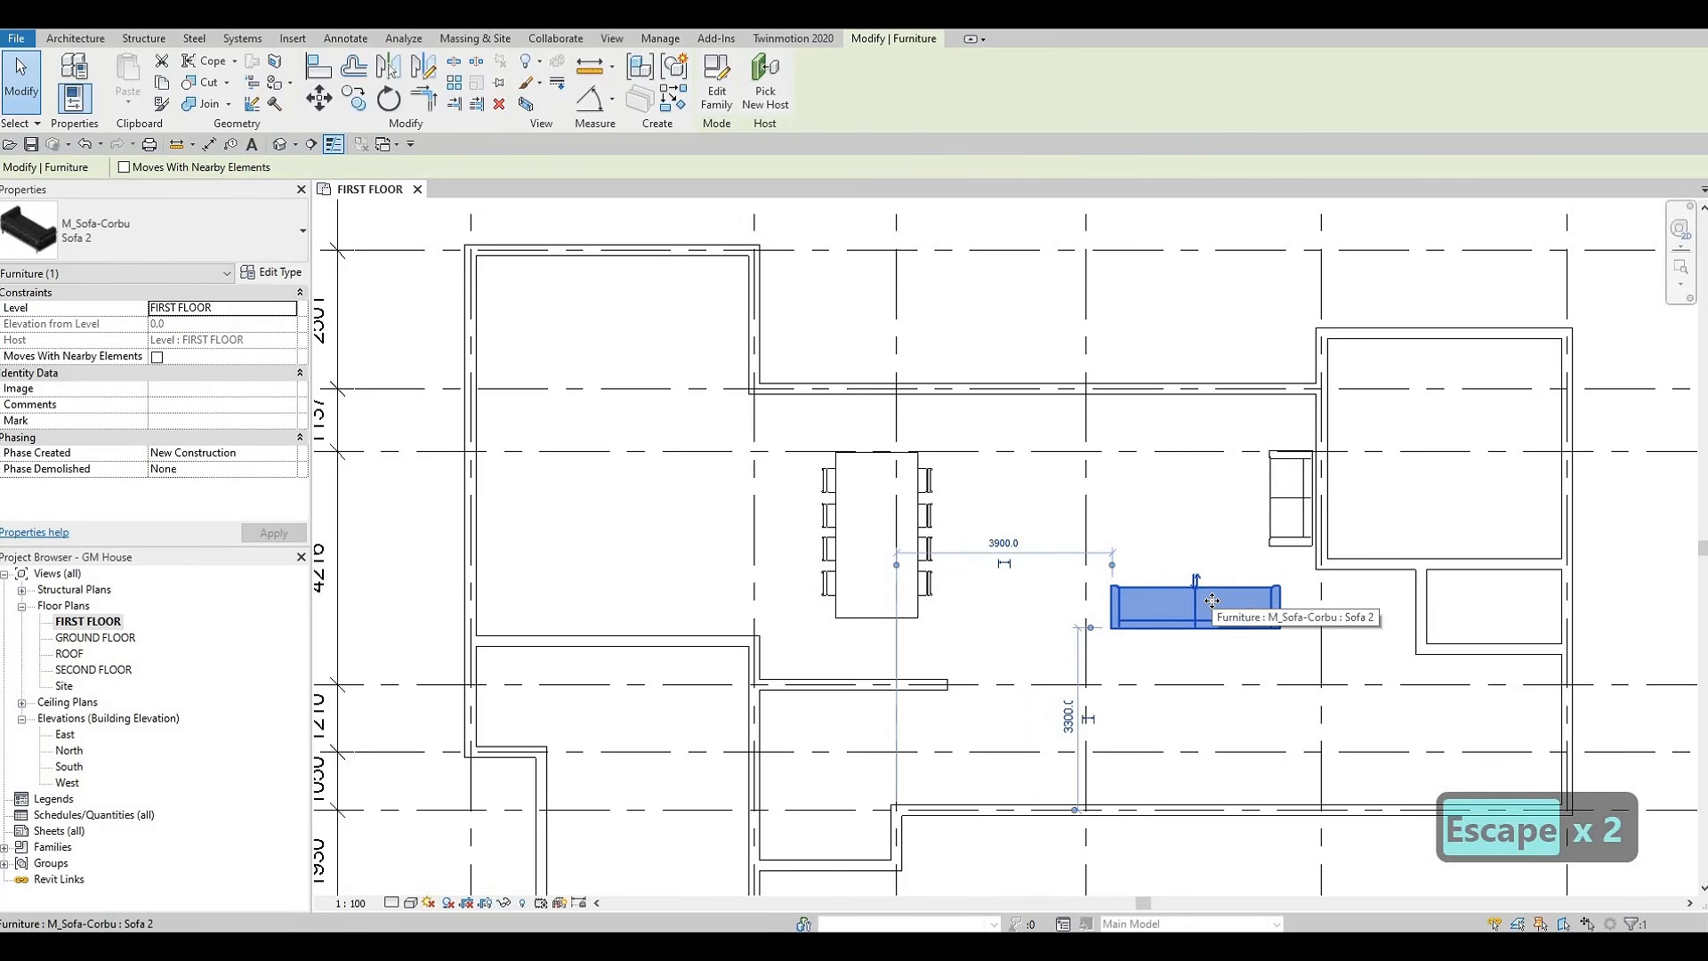
key(Left)
key(Down)
key(Left)
key(Left)
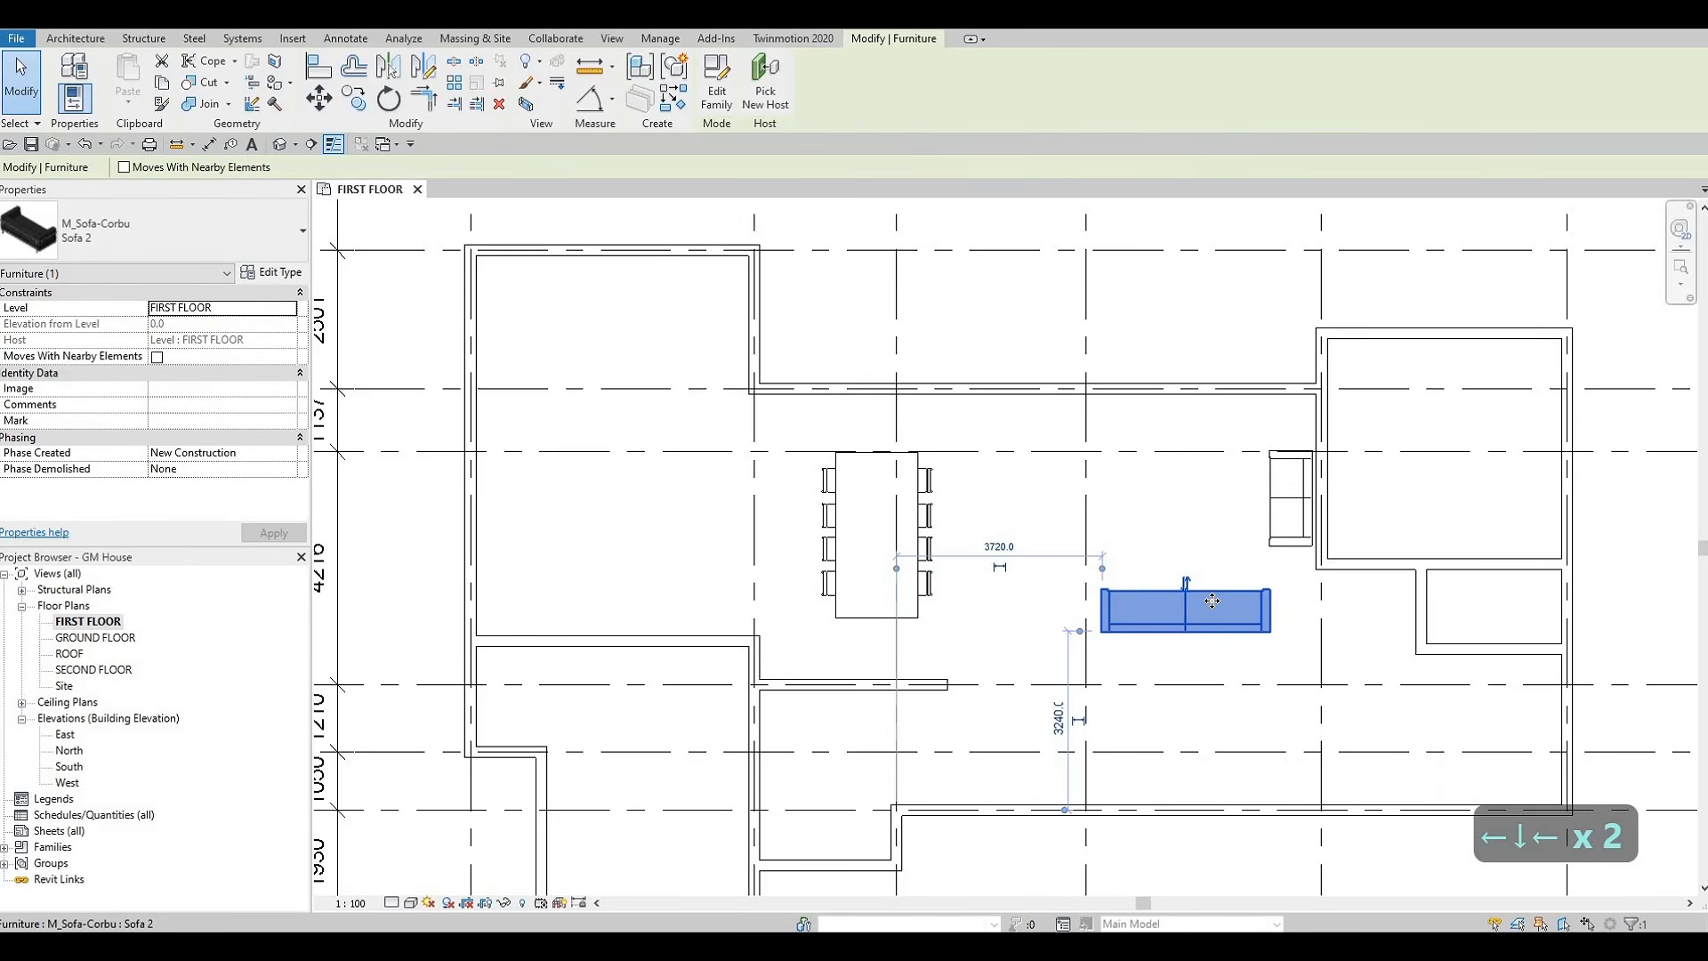
key(Escape)
key(Escape)
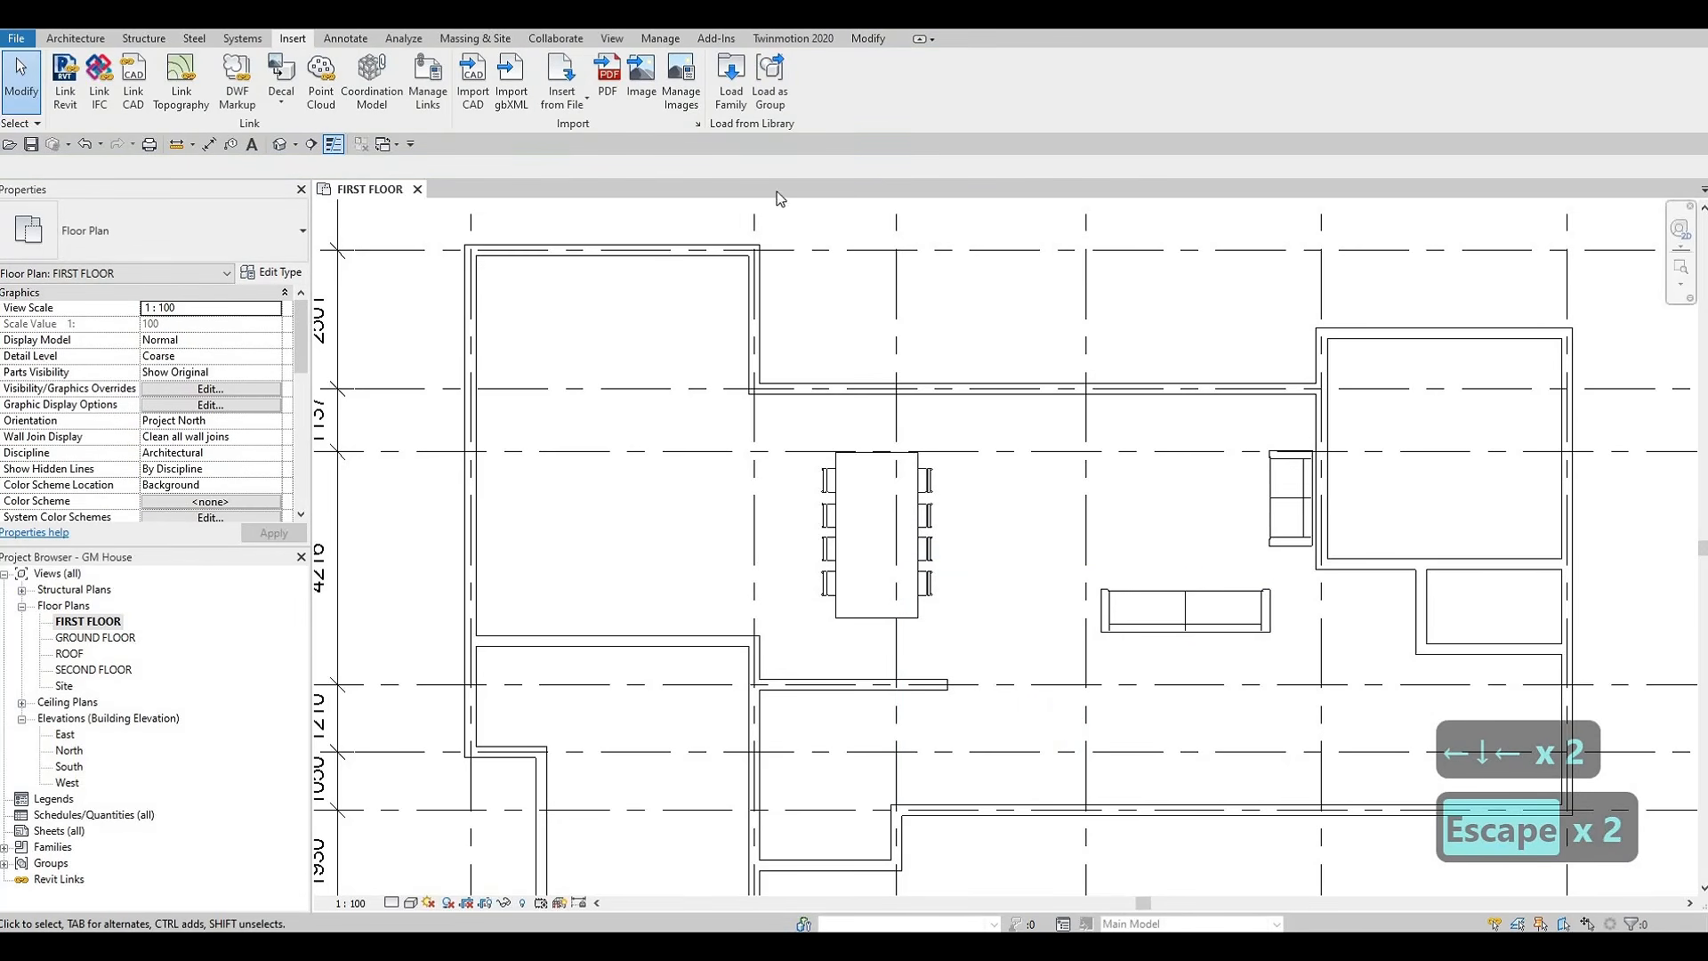
Browse the Seating families and load M_Chair-Desk into the project
click(731, 79)
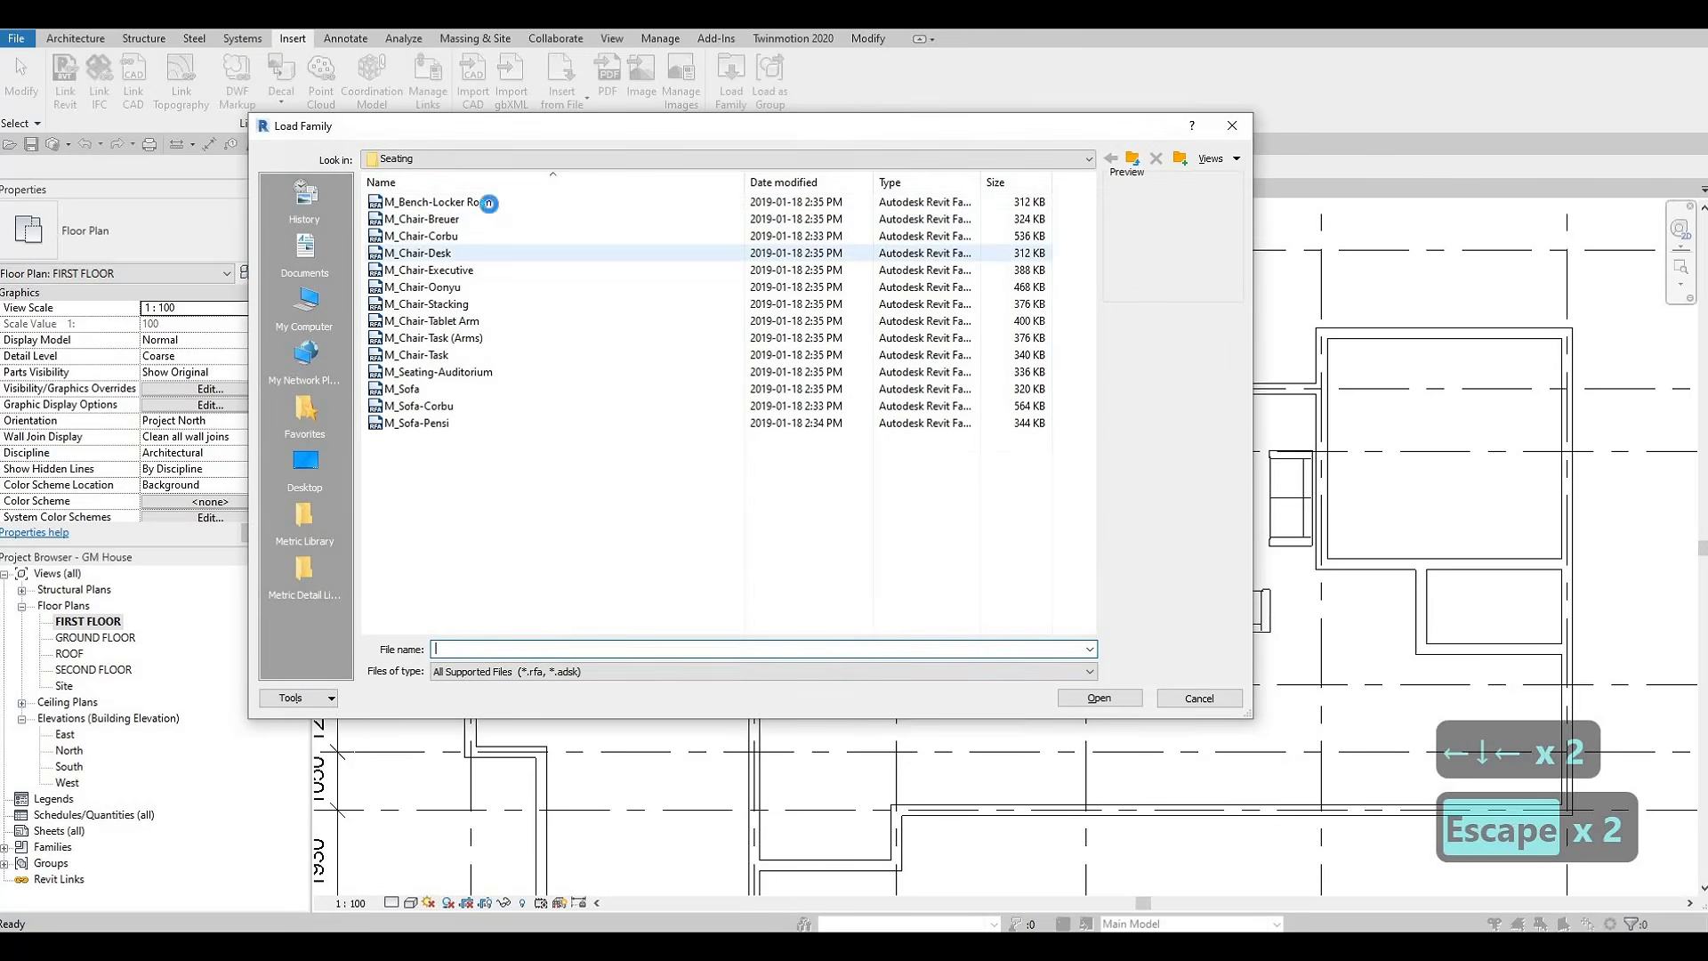
click(488, 203)
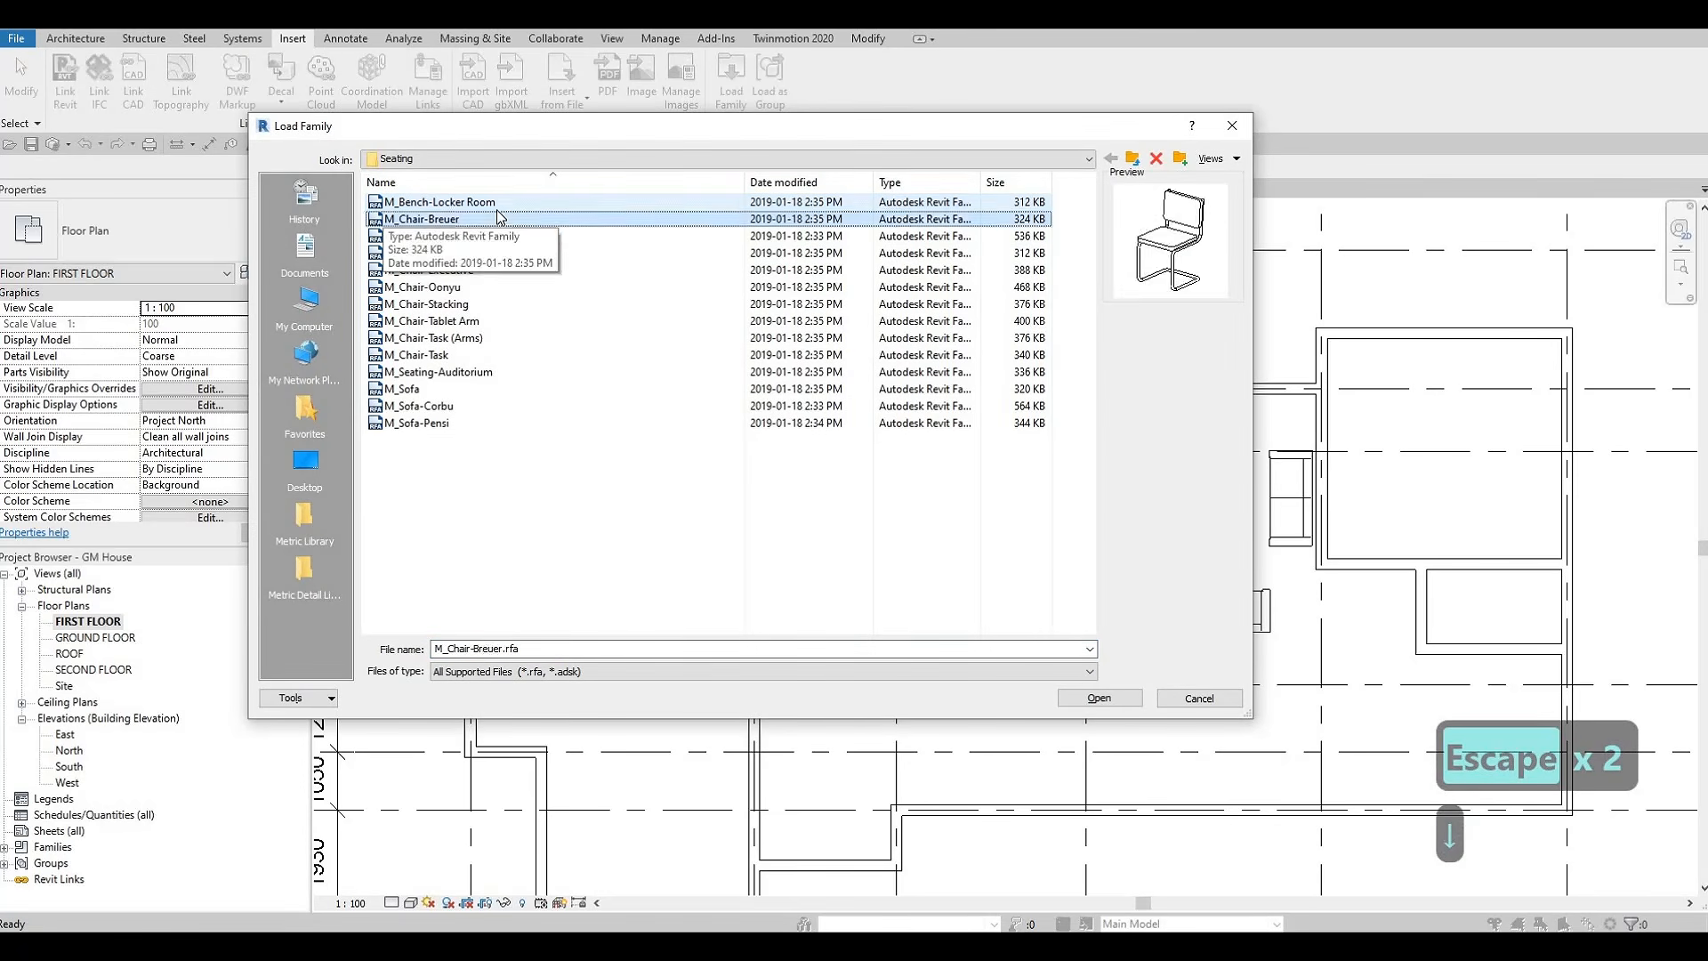
key(Down)
key(Down)
key(Down)
key(Down)
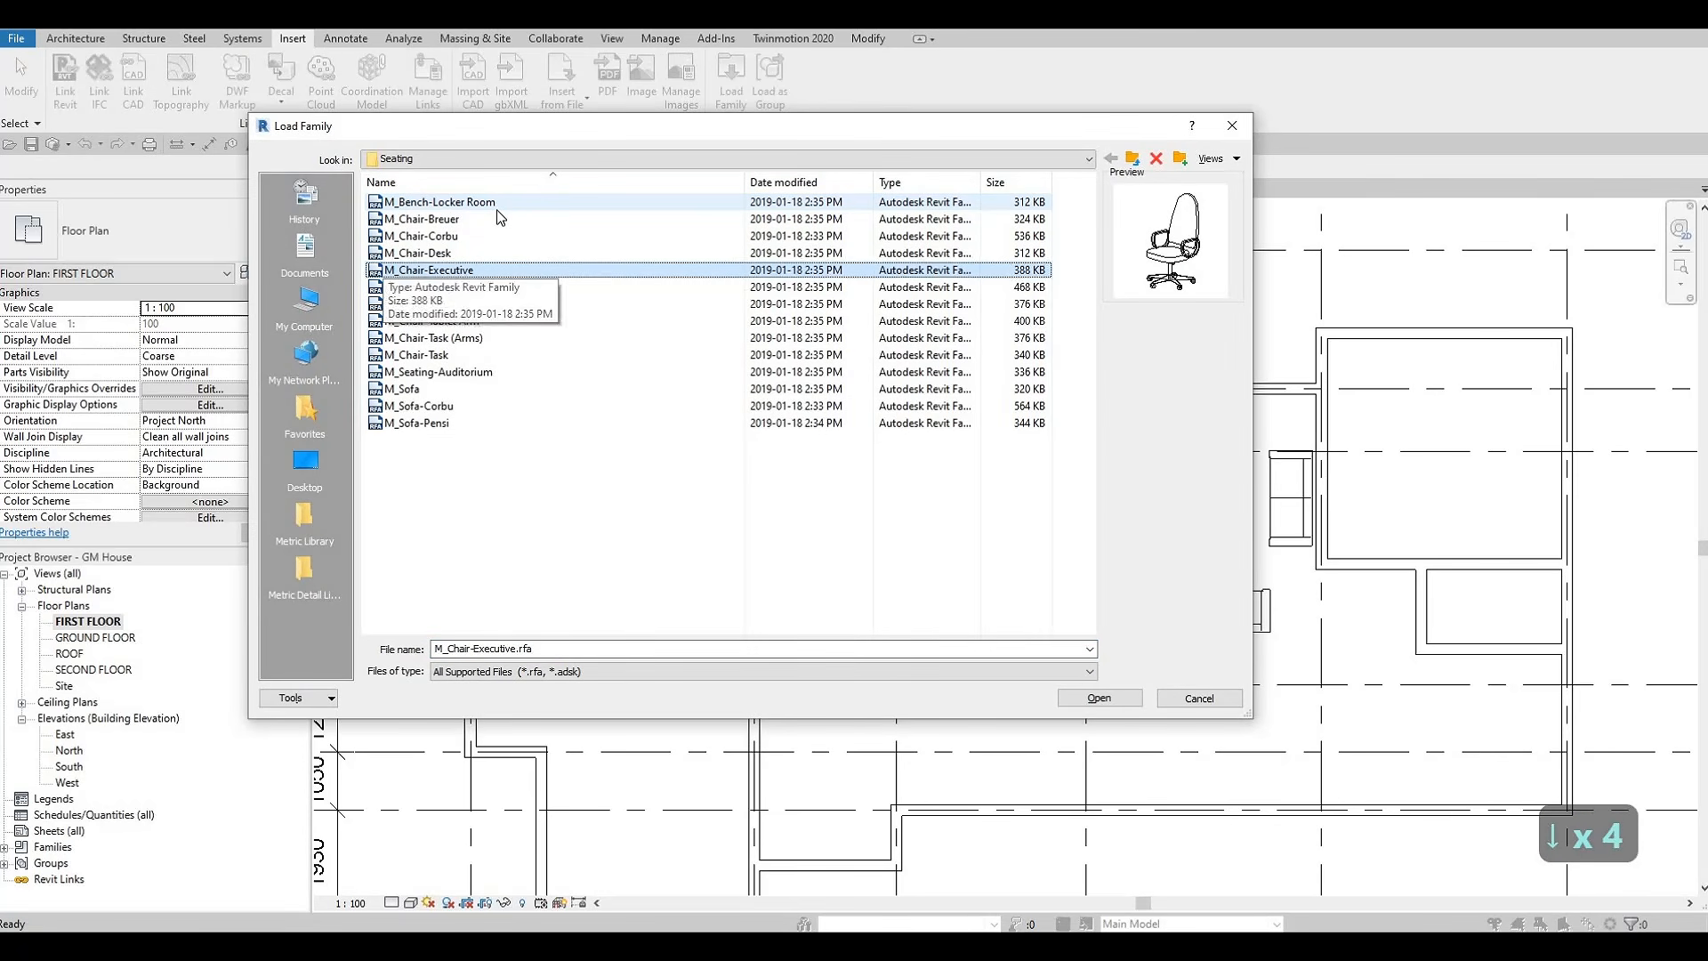
click(485, 253)
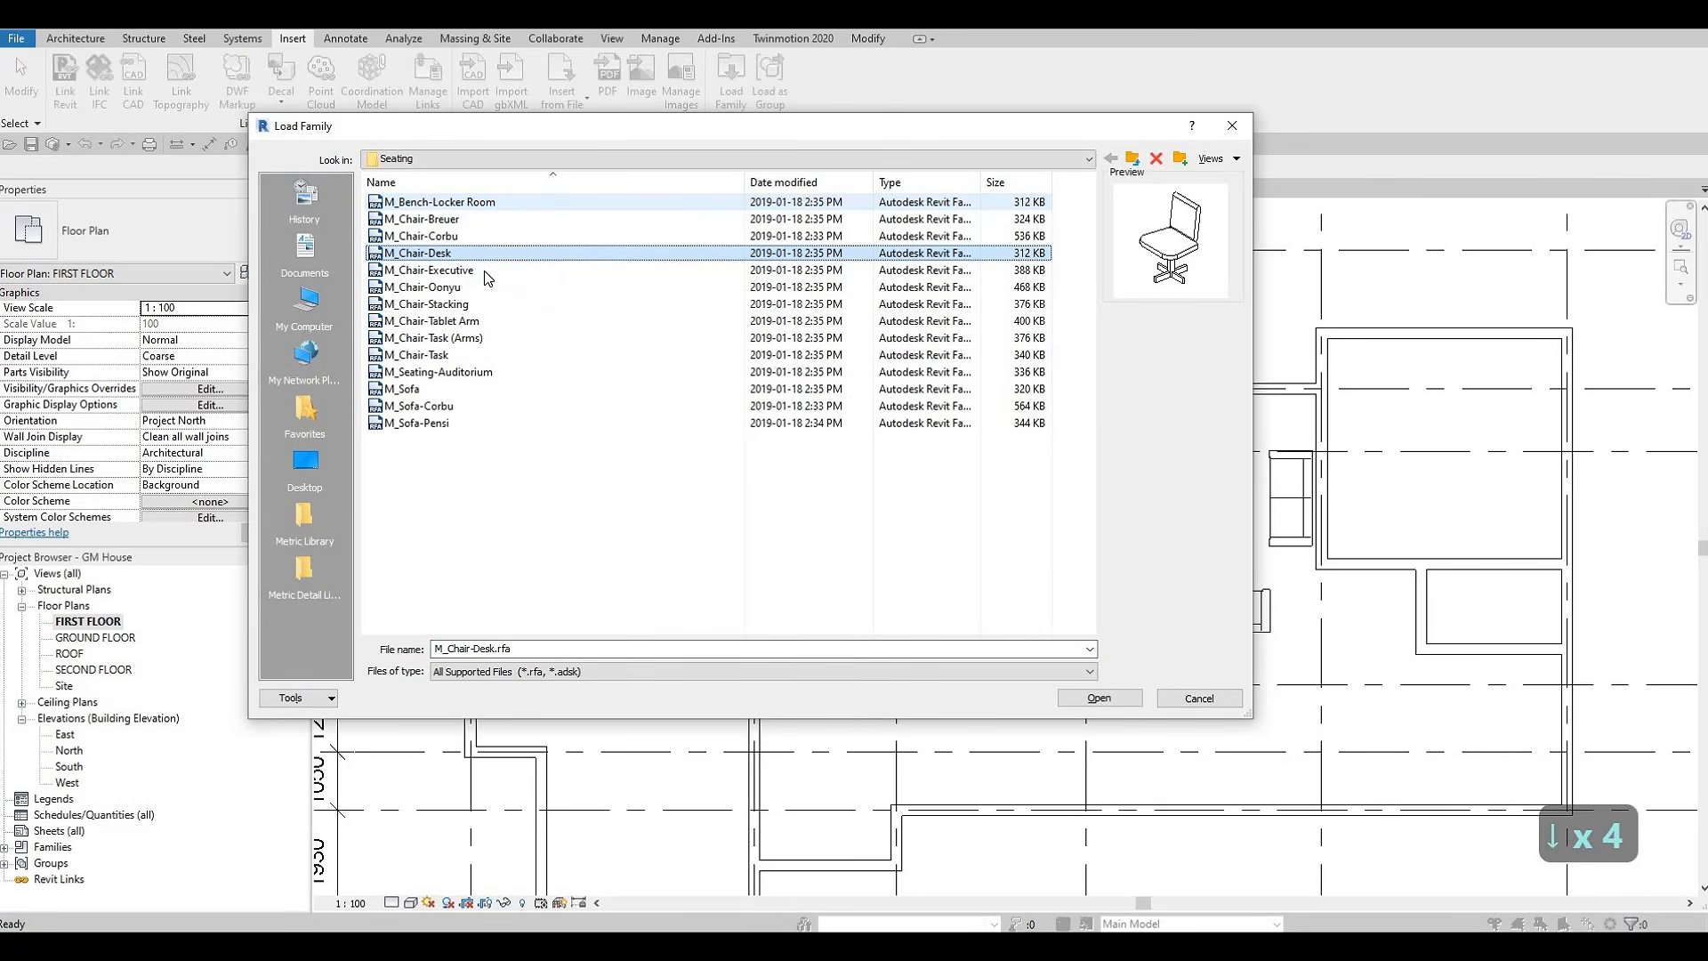
click(1094, 699)
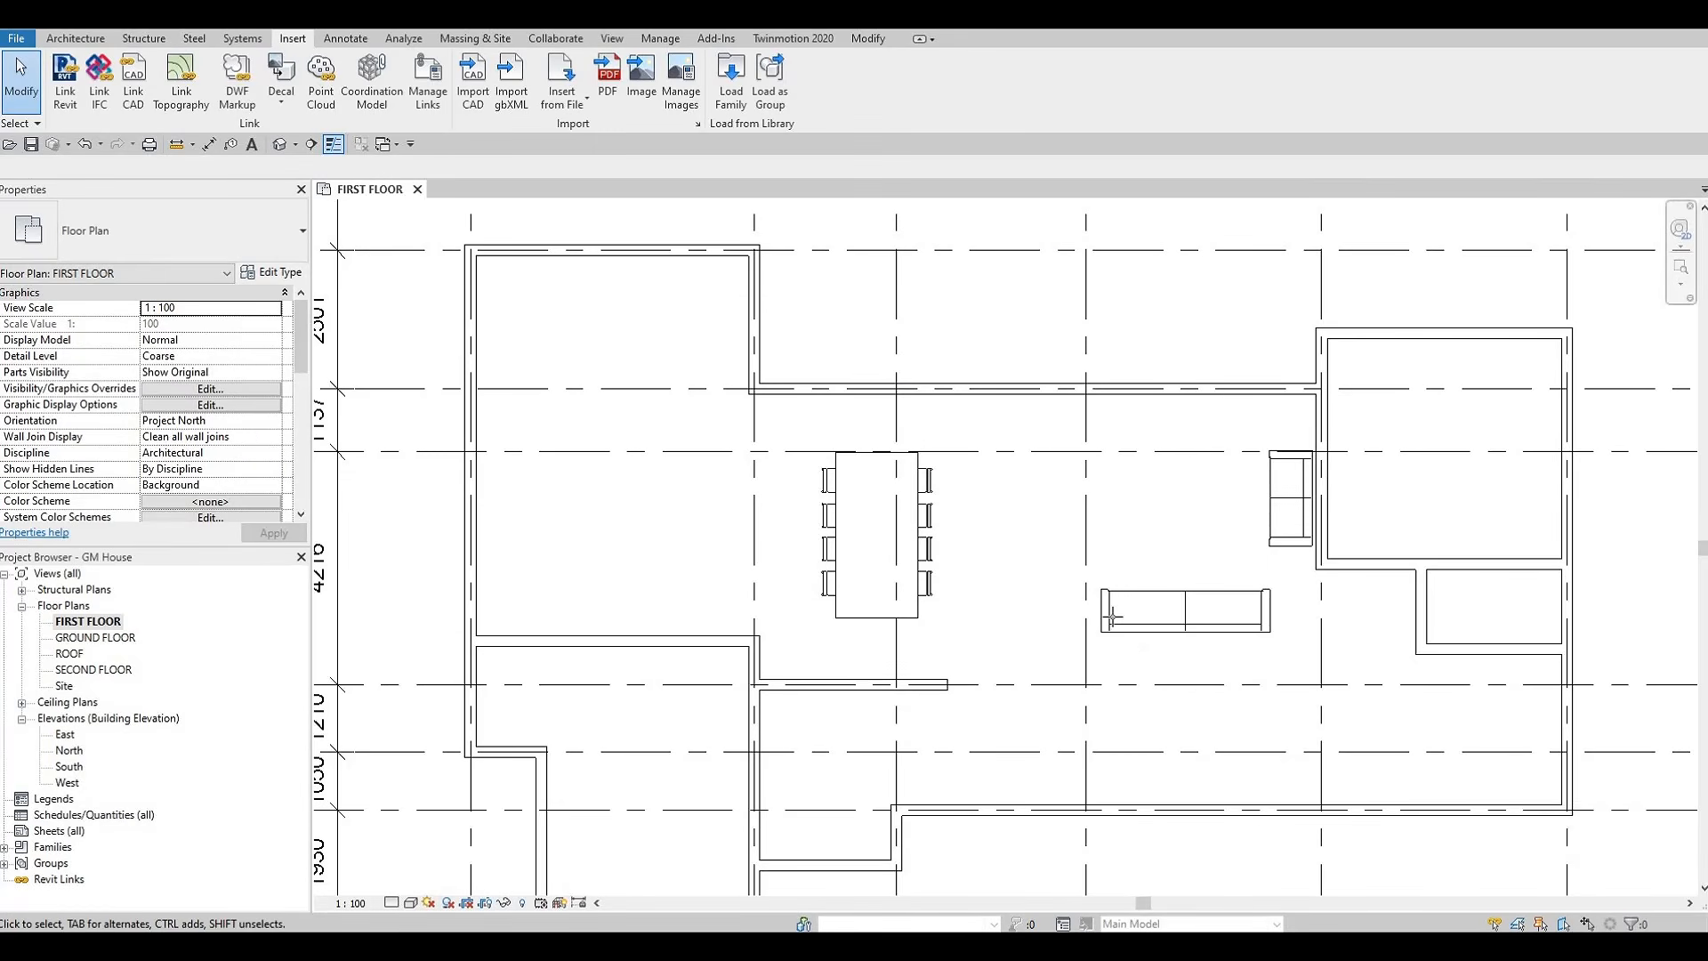
Place two diagonally rotated M_Chair-Desk chairs, one below the other, on the open side of the seating area opposite the vertical sofa
key(c)
key(m)
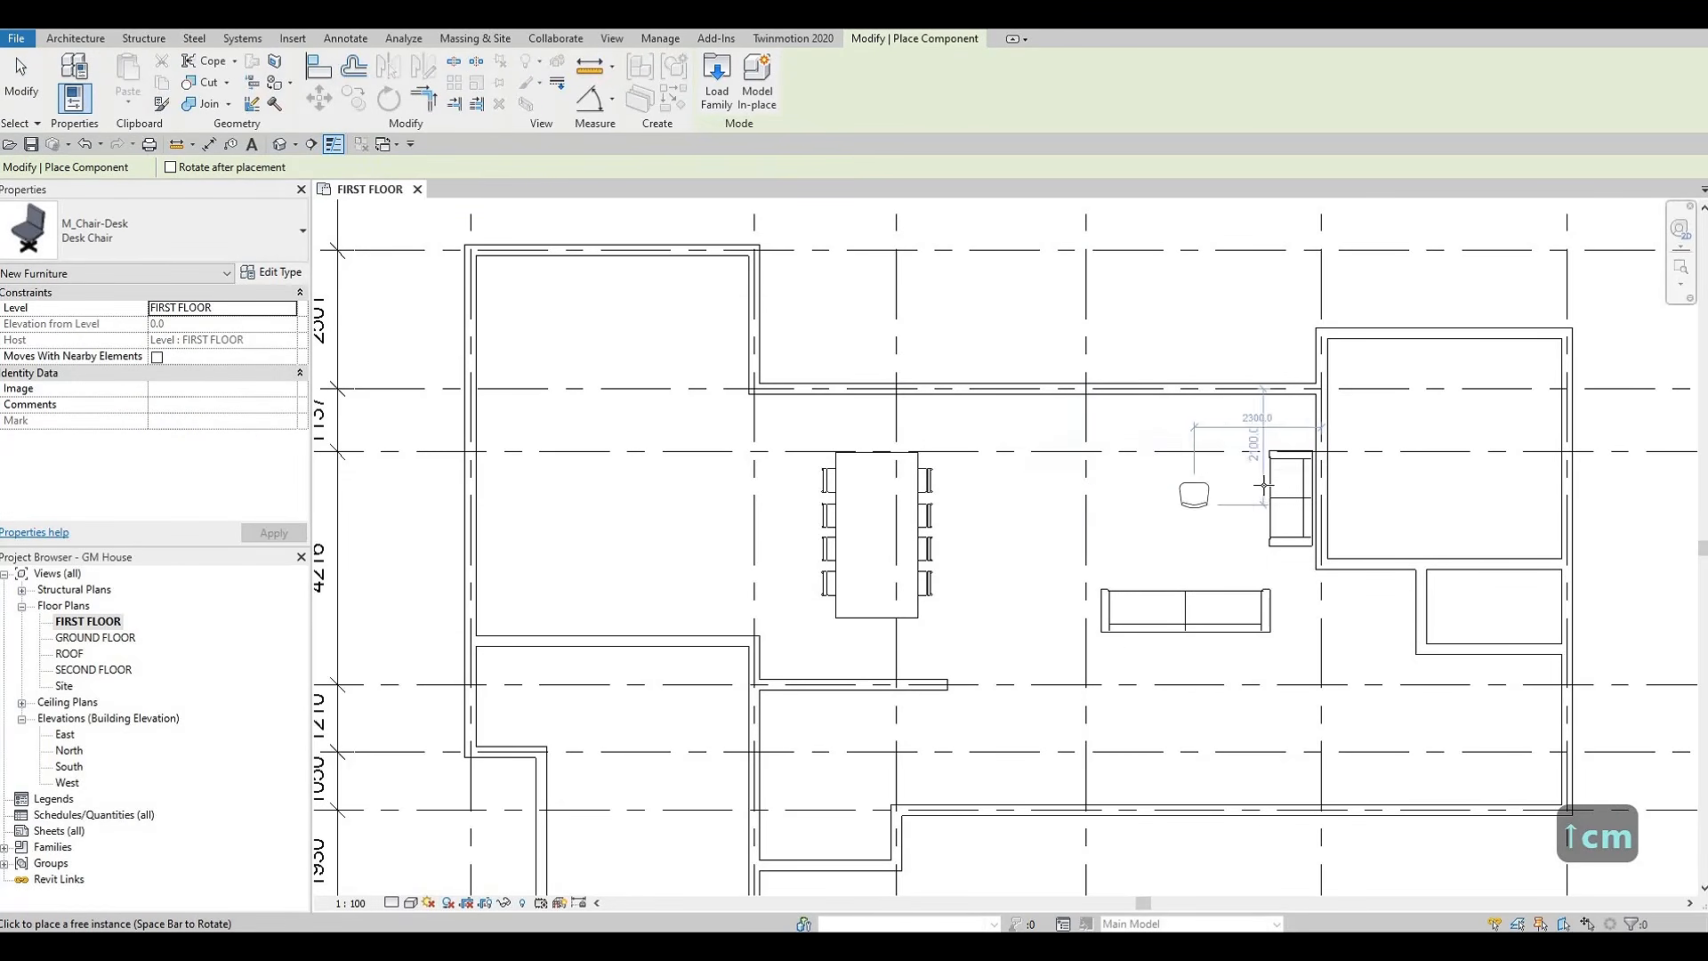
key(space)
key(space)
key(space)
key(space)
key(space)
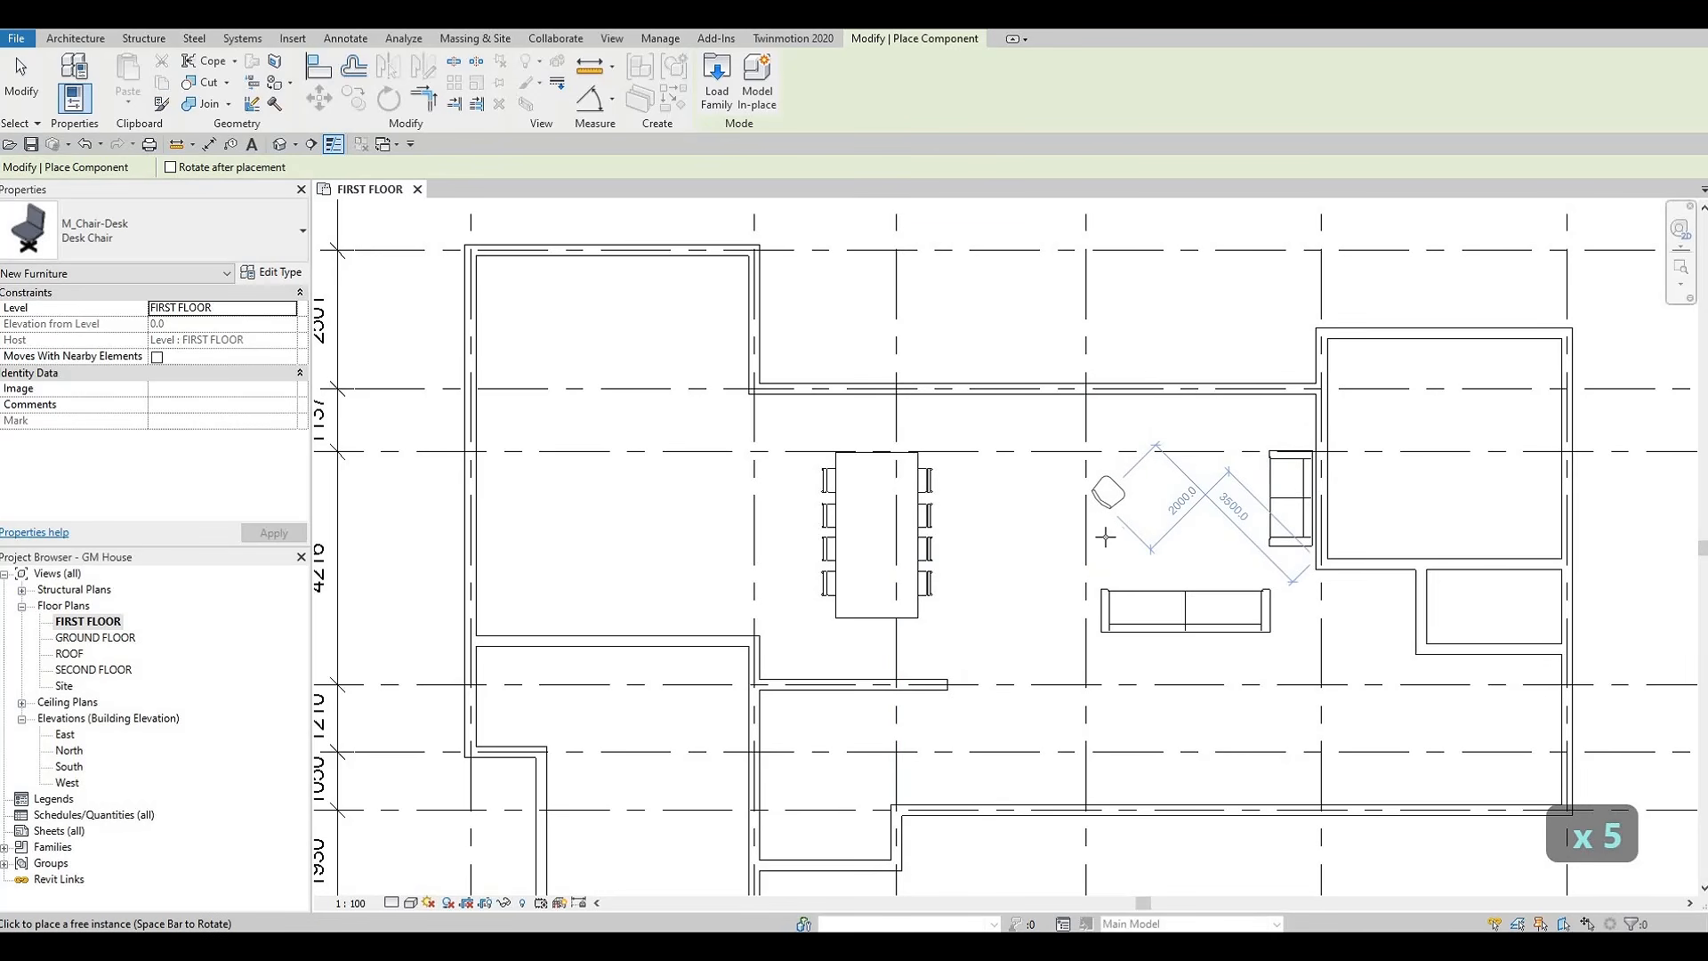
click(1104, 540)
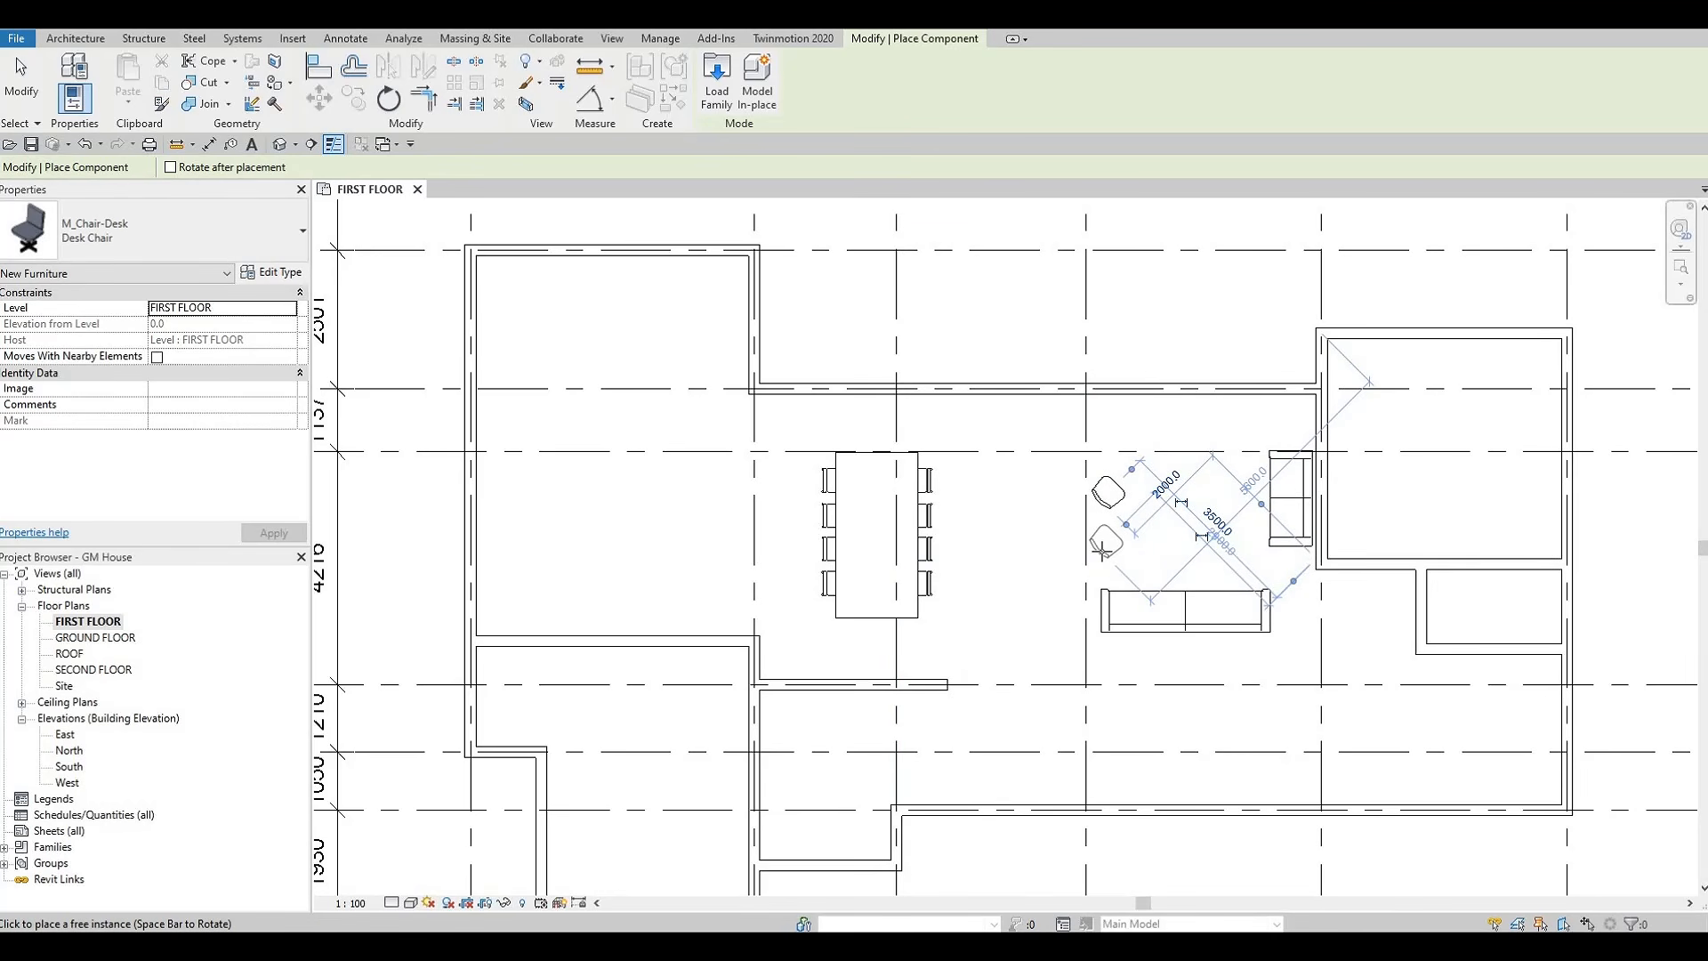
key(Escape)
key(Escape)
key(Escape)
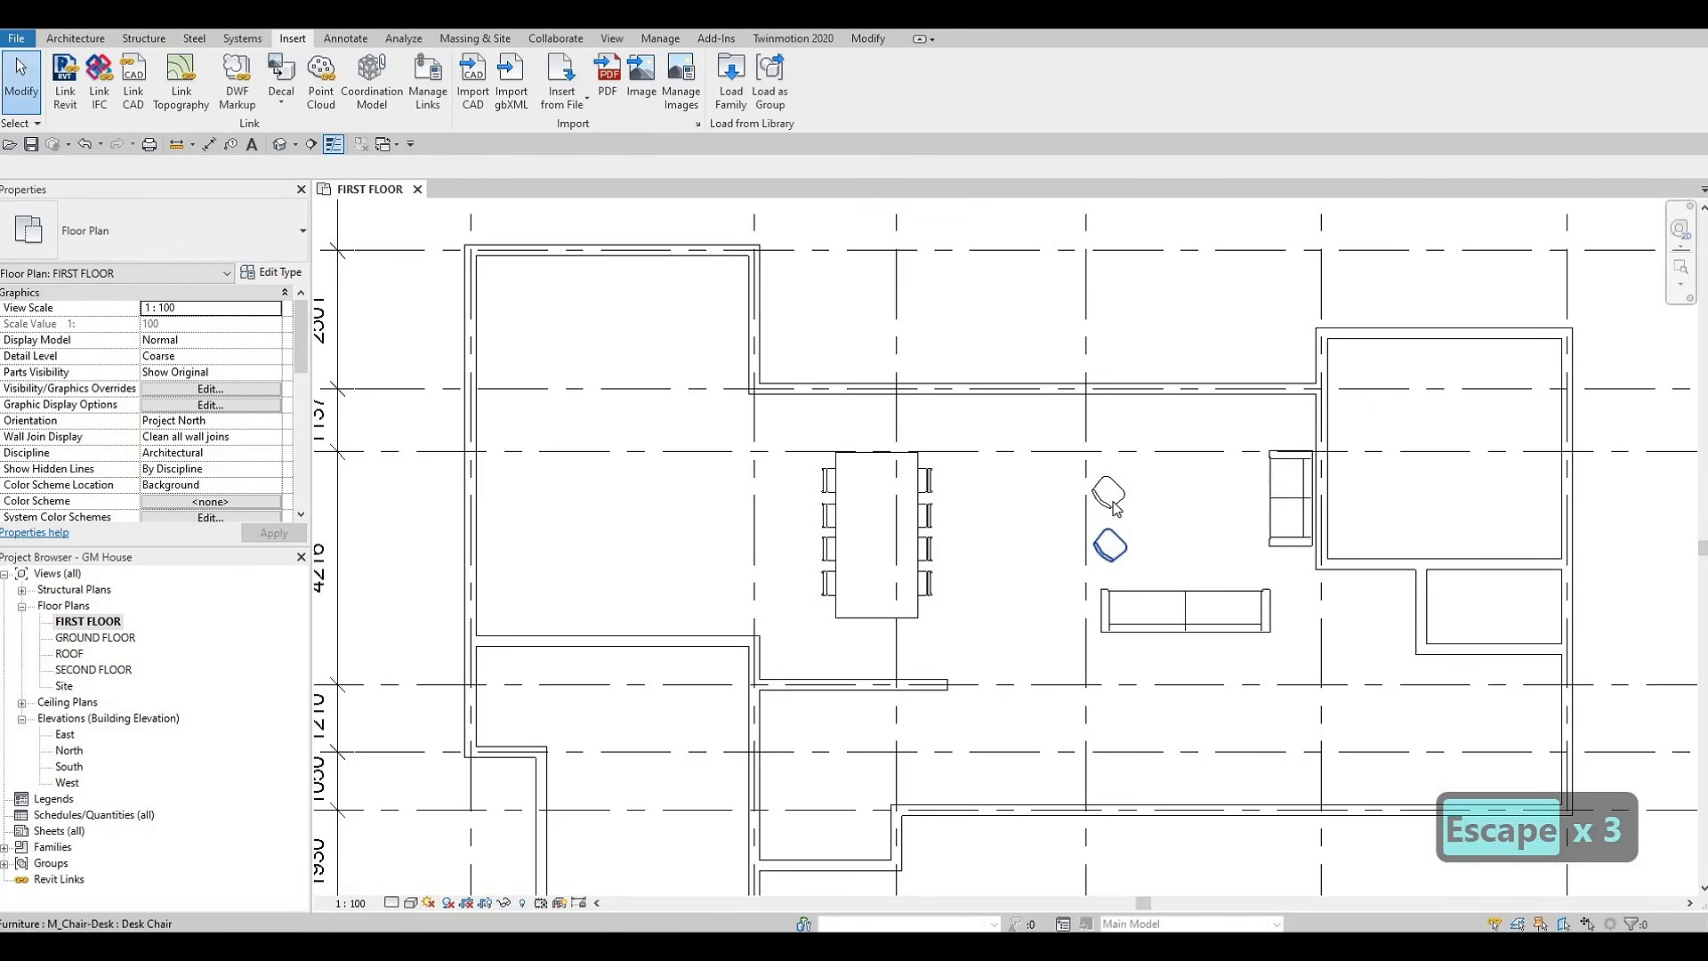
click(1116, 509)
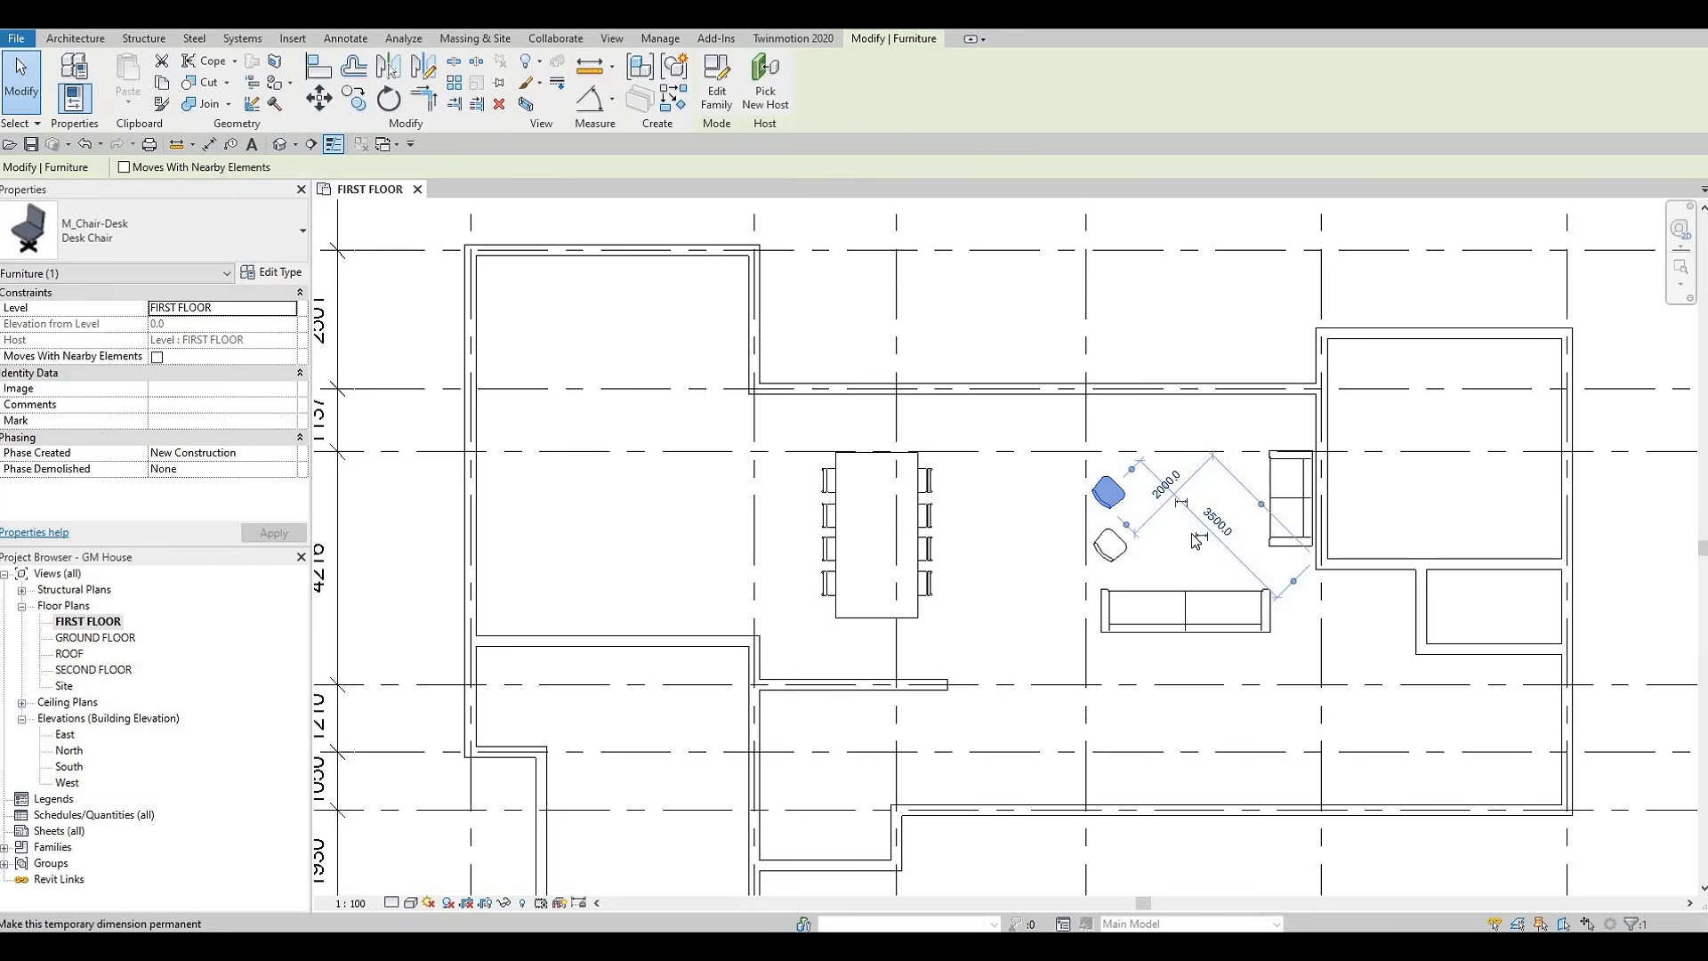
key(Escape)
key(Escape)
key(Escape)
Load the M_Table-Coffee family from the Tables folder into the project
middle_drag(1172, 543, 1138, 541)
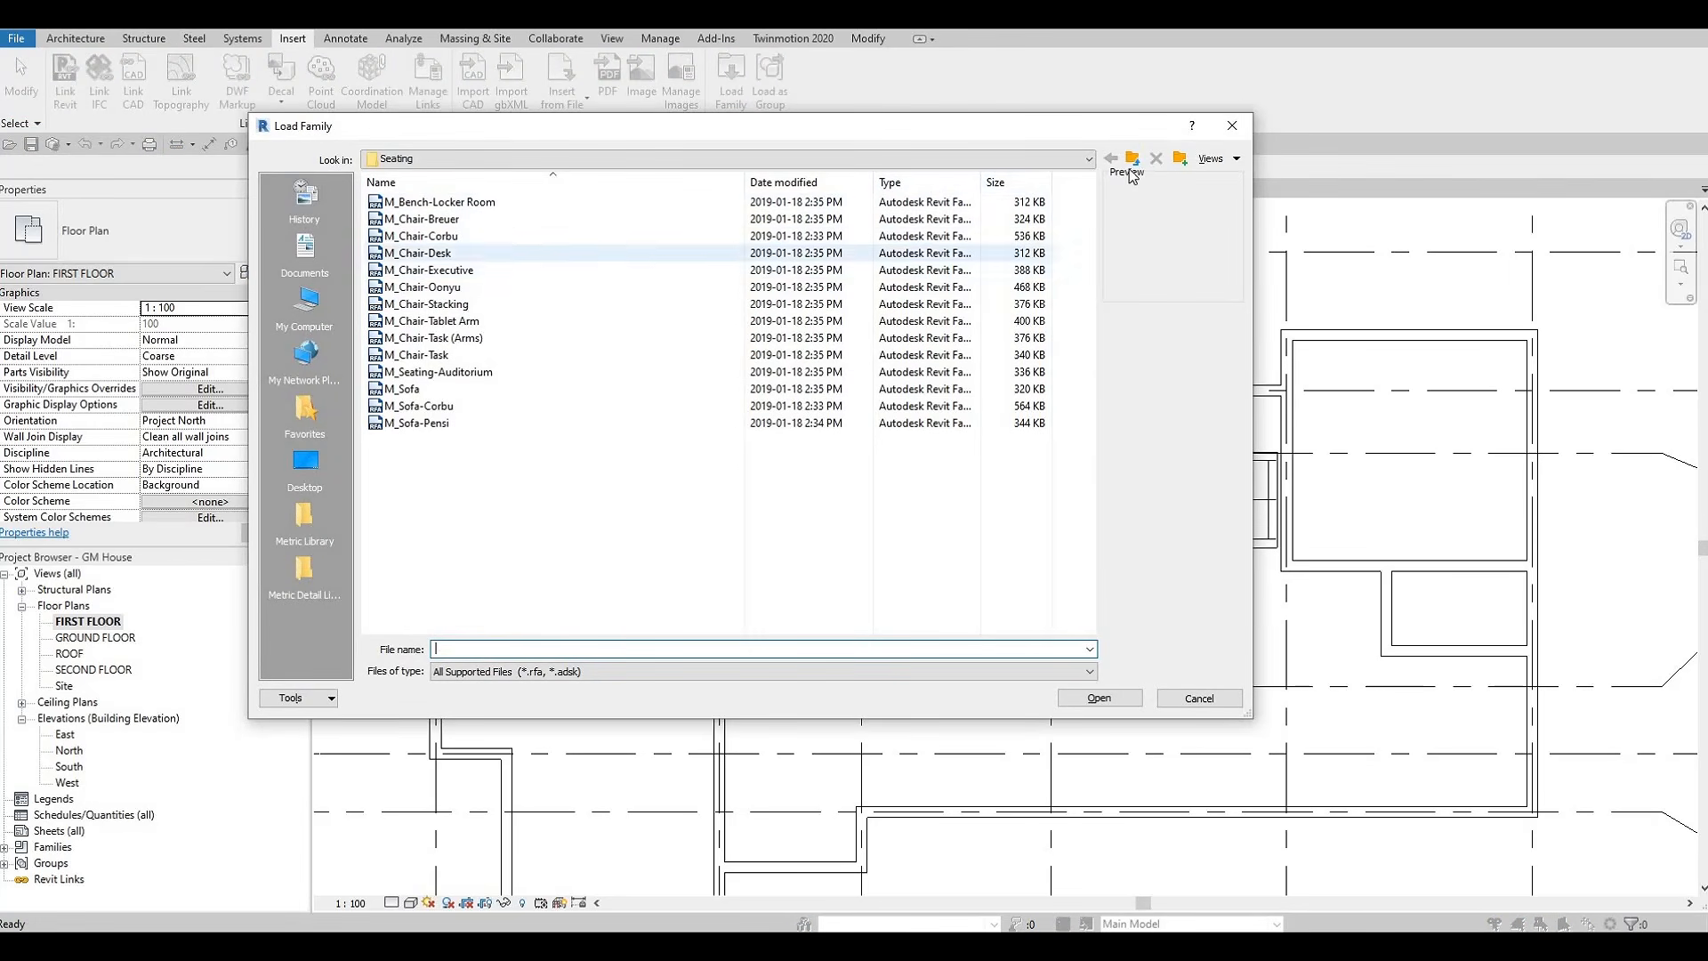
double_click(452, 222)
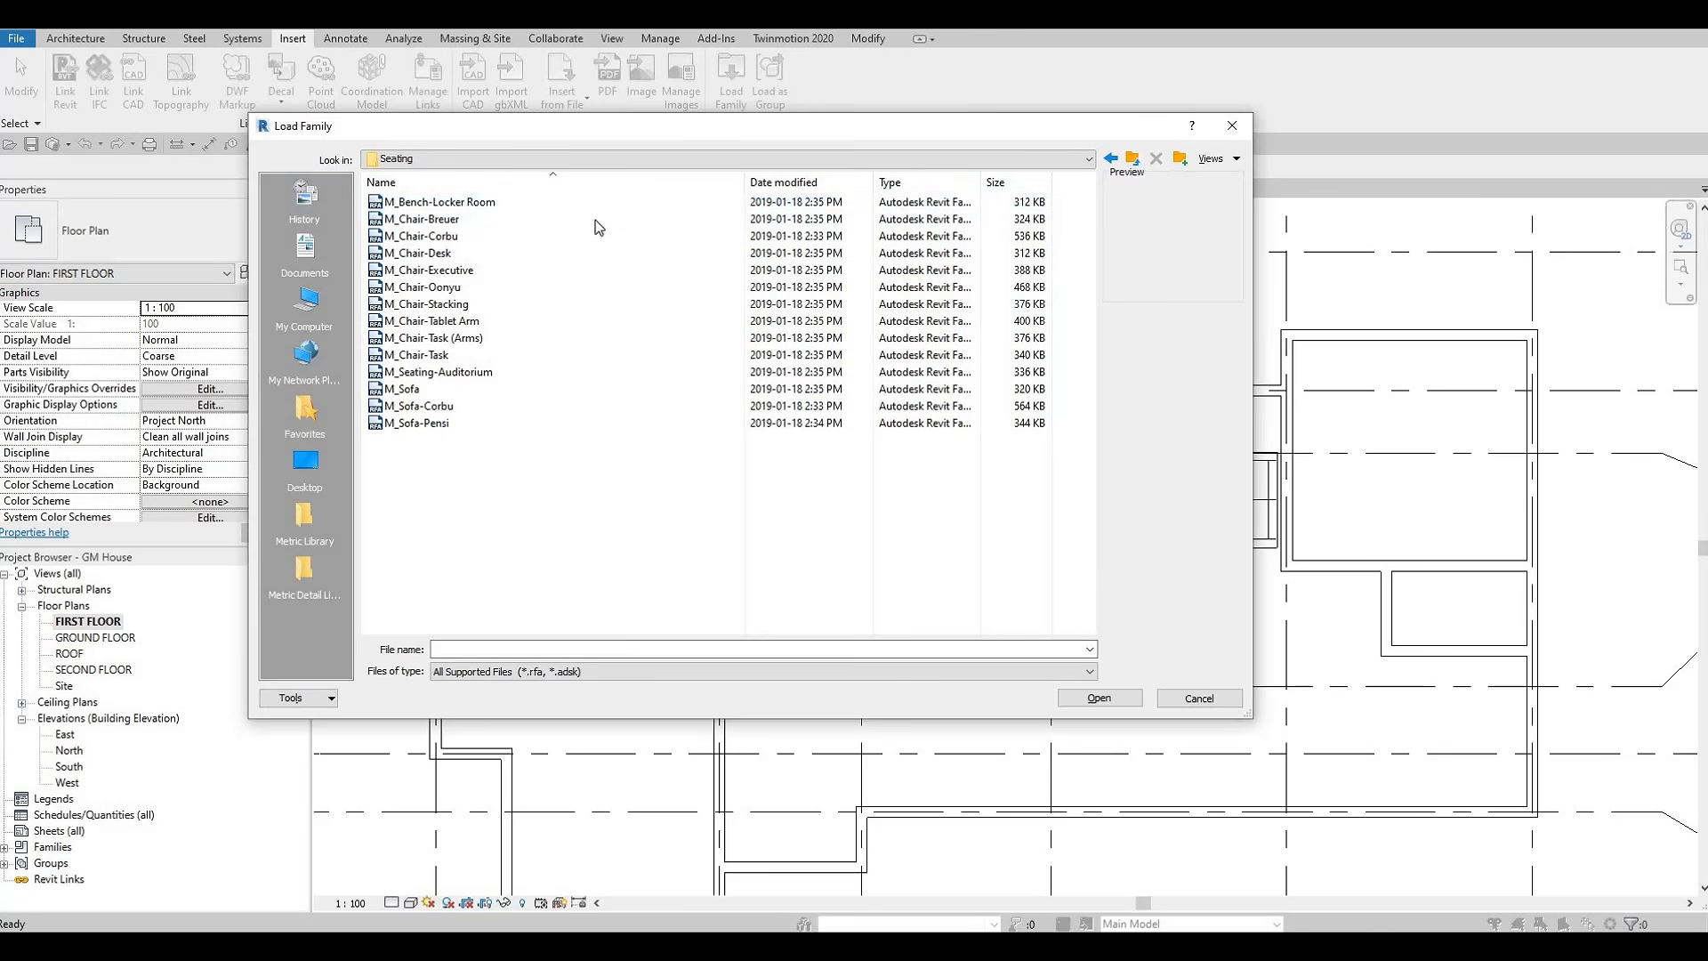
double_click(420, 252)
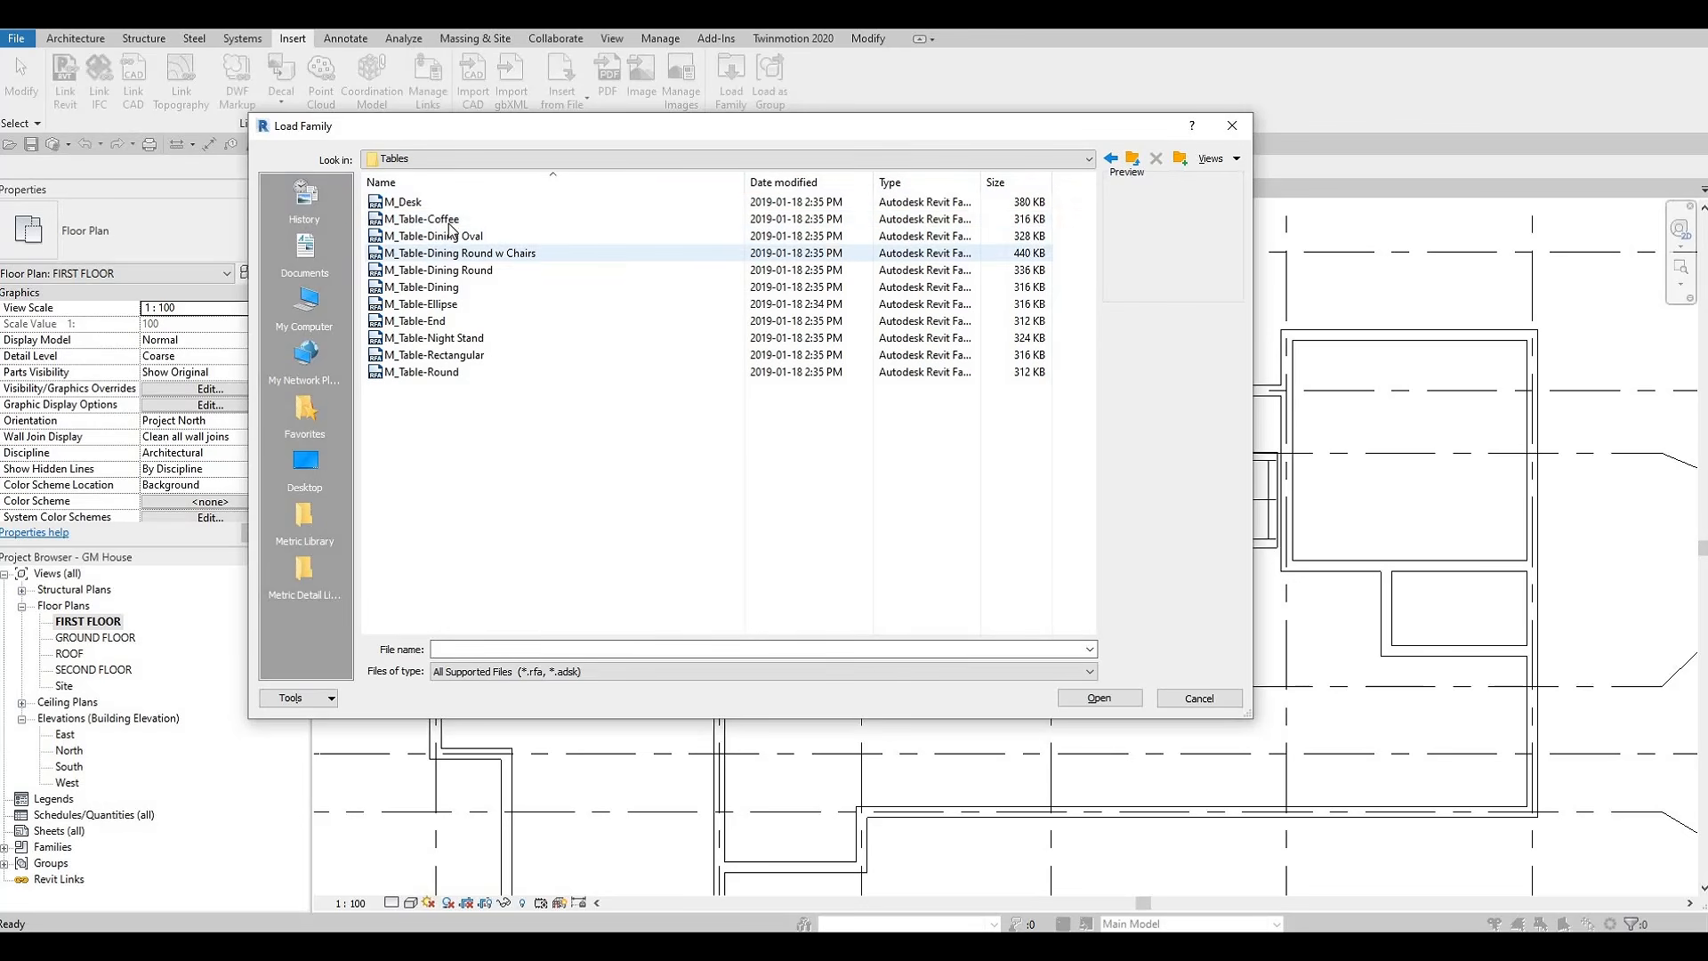
click(423, 219)
click(1108, 699)
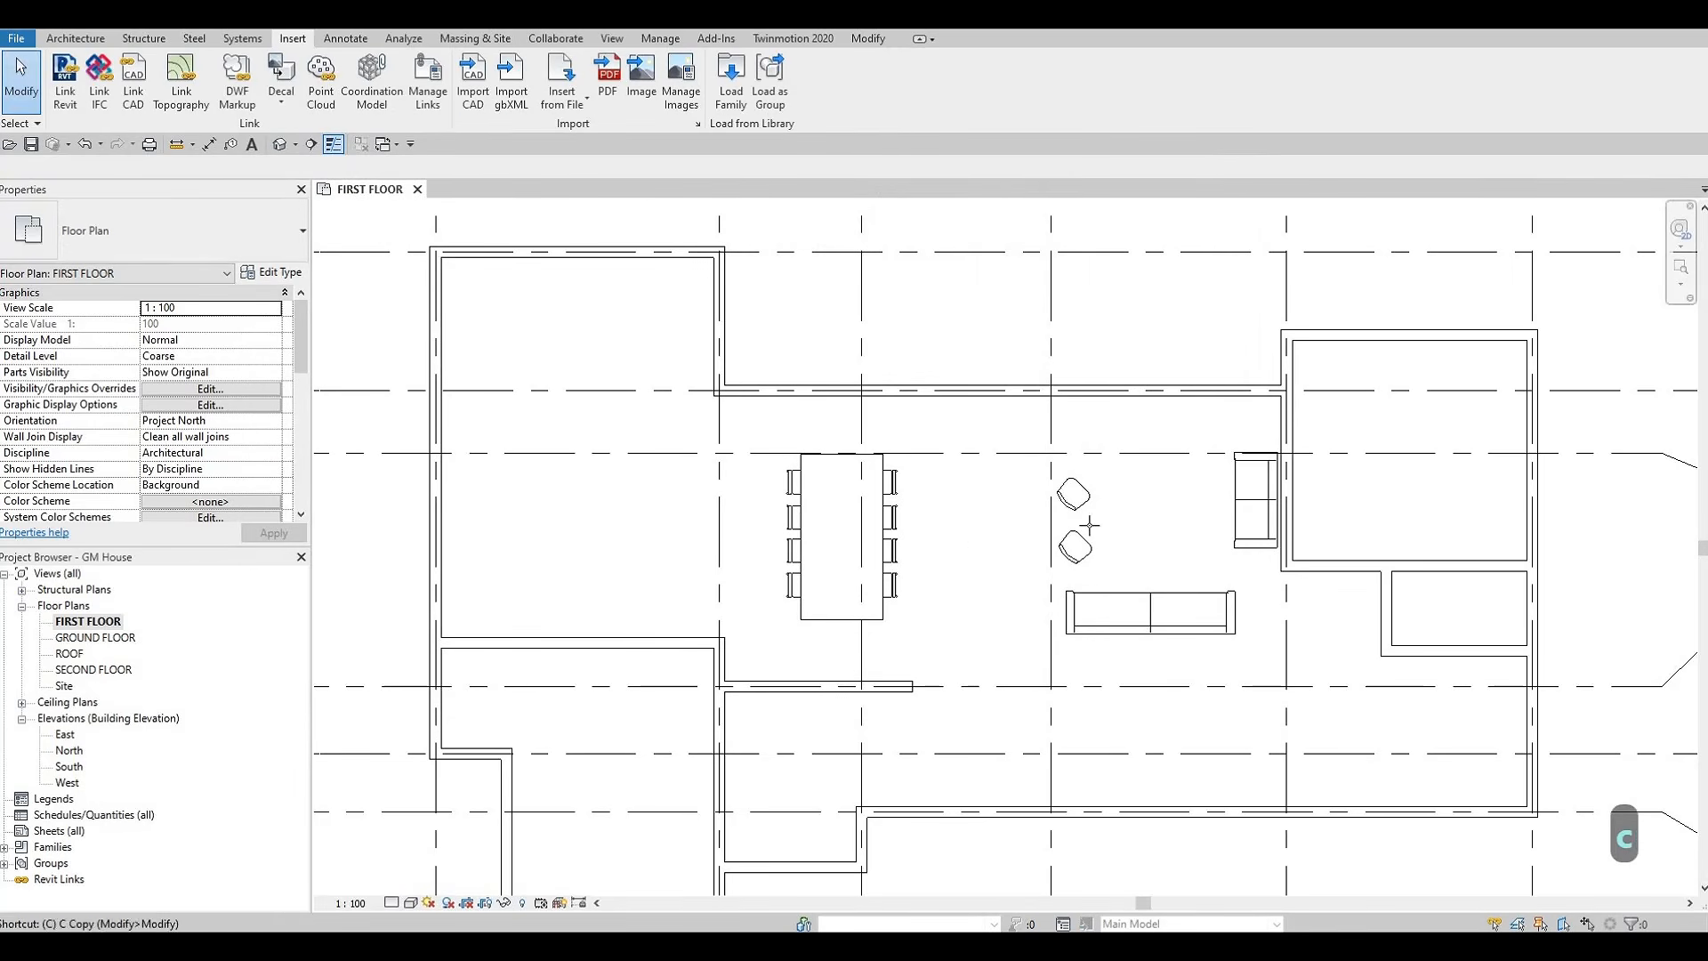
Place an M_Table-Coffee table in the seating area between the two desk chairs and the vertical sofa
key(m)
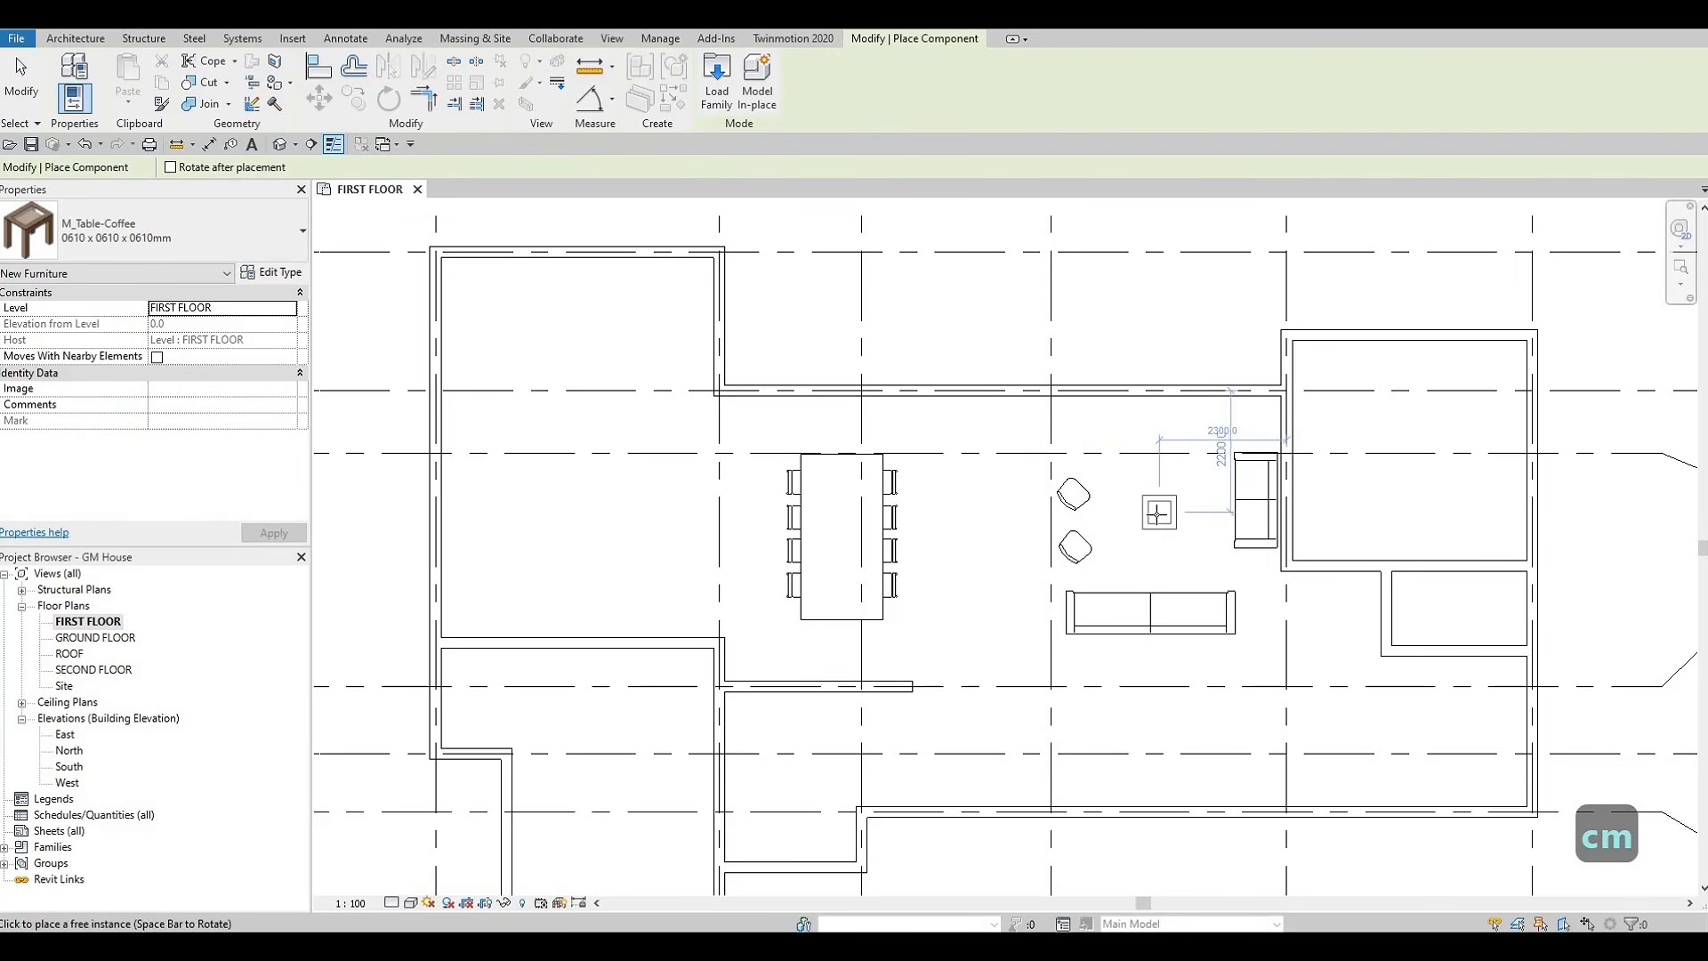
click(1169, 534)
key(Escape)
key(Escape)
key(Escape)
Change the placed coffee table to the 0915 x 1830 x 0457mm type
click(1163, 529)
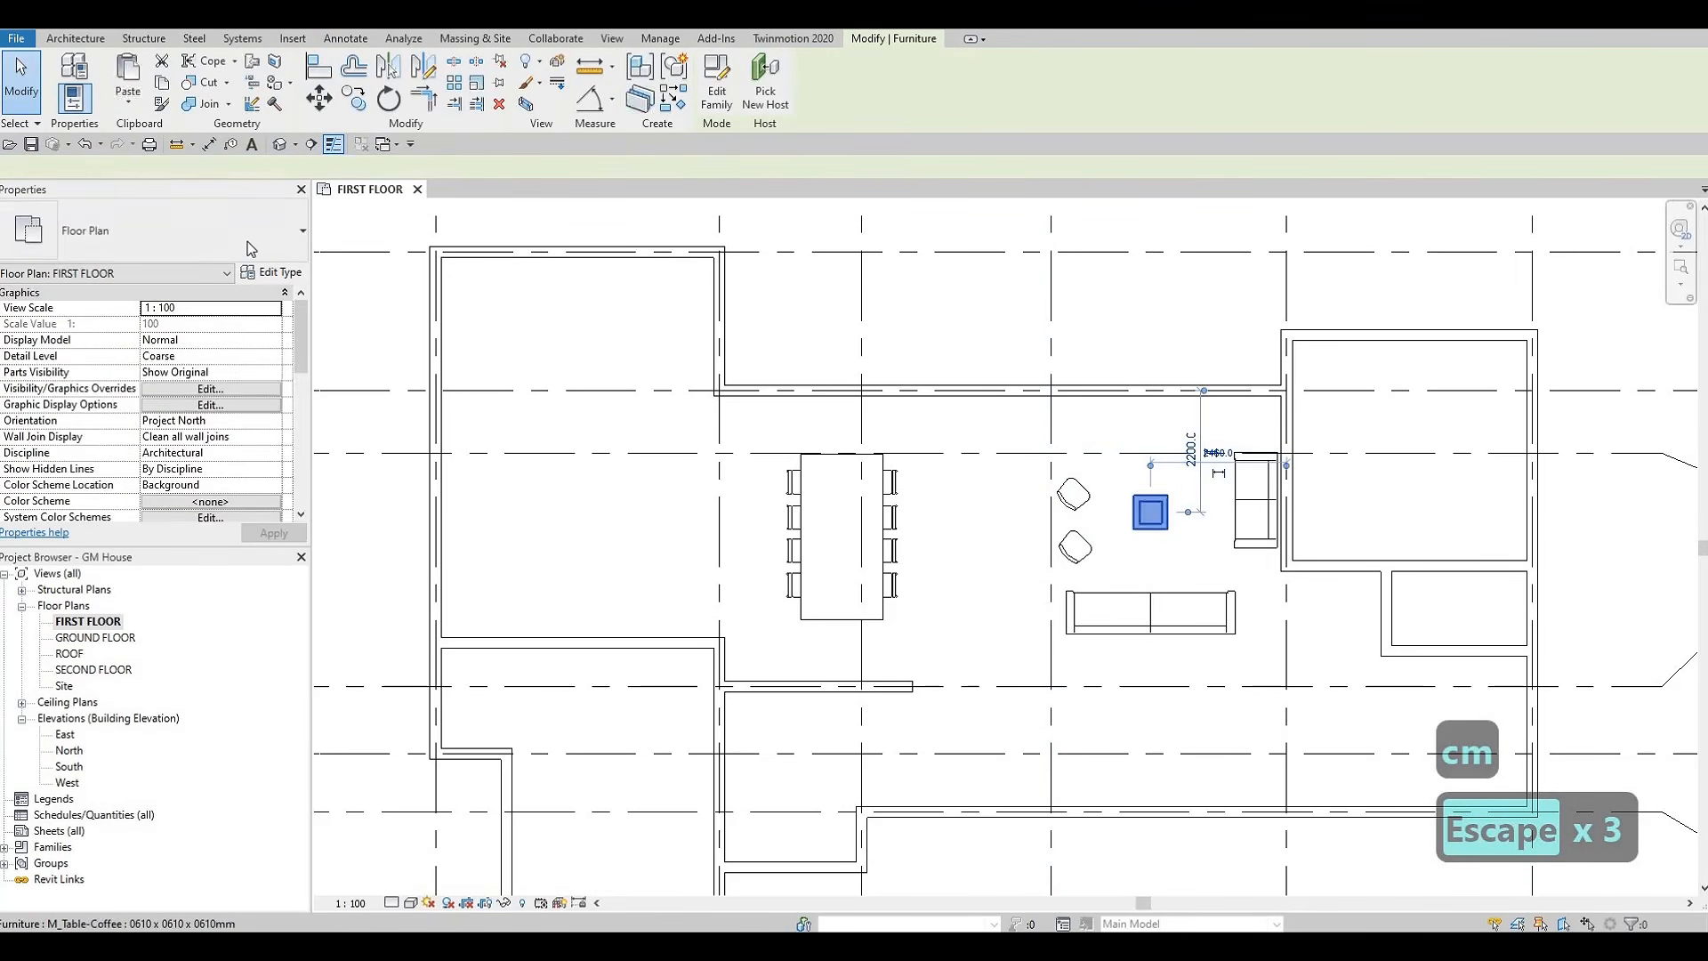
click(256, 250)
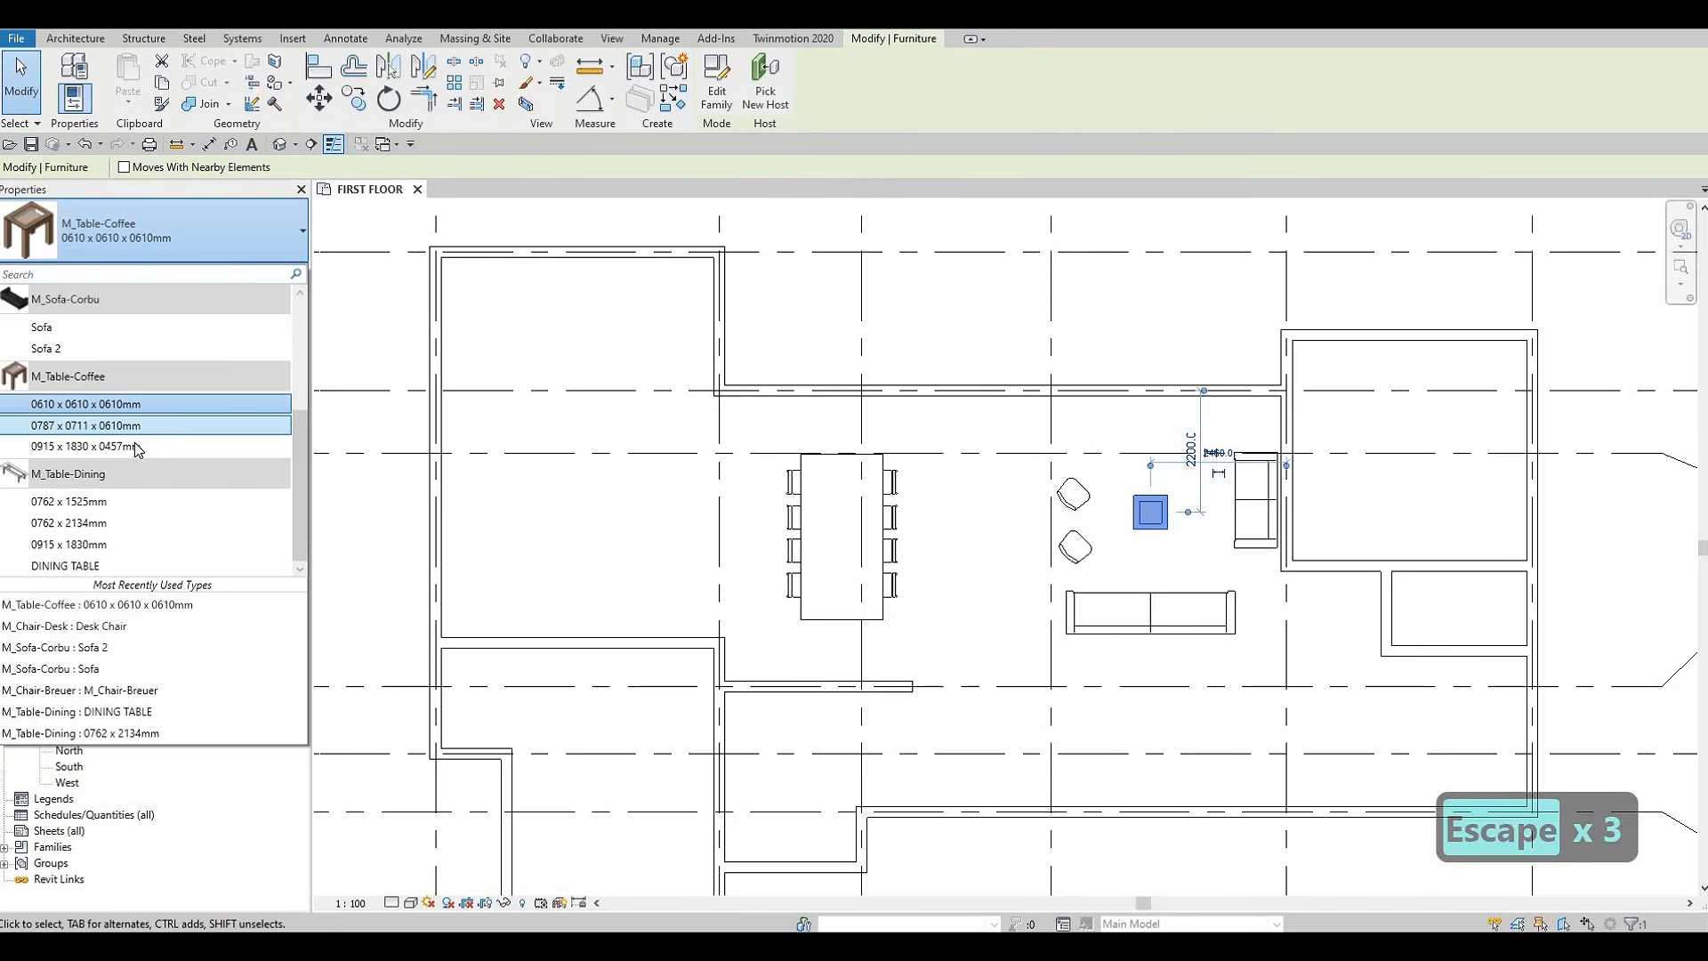
click(138, 446)
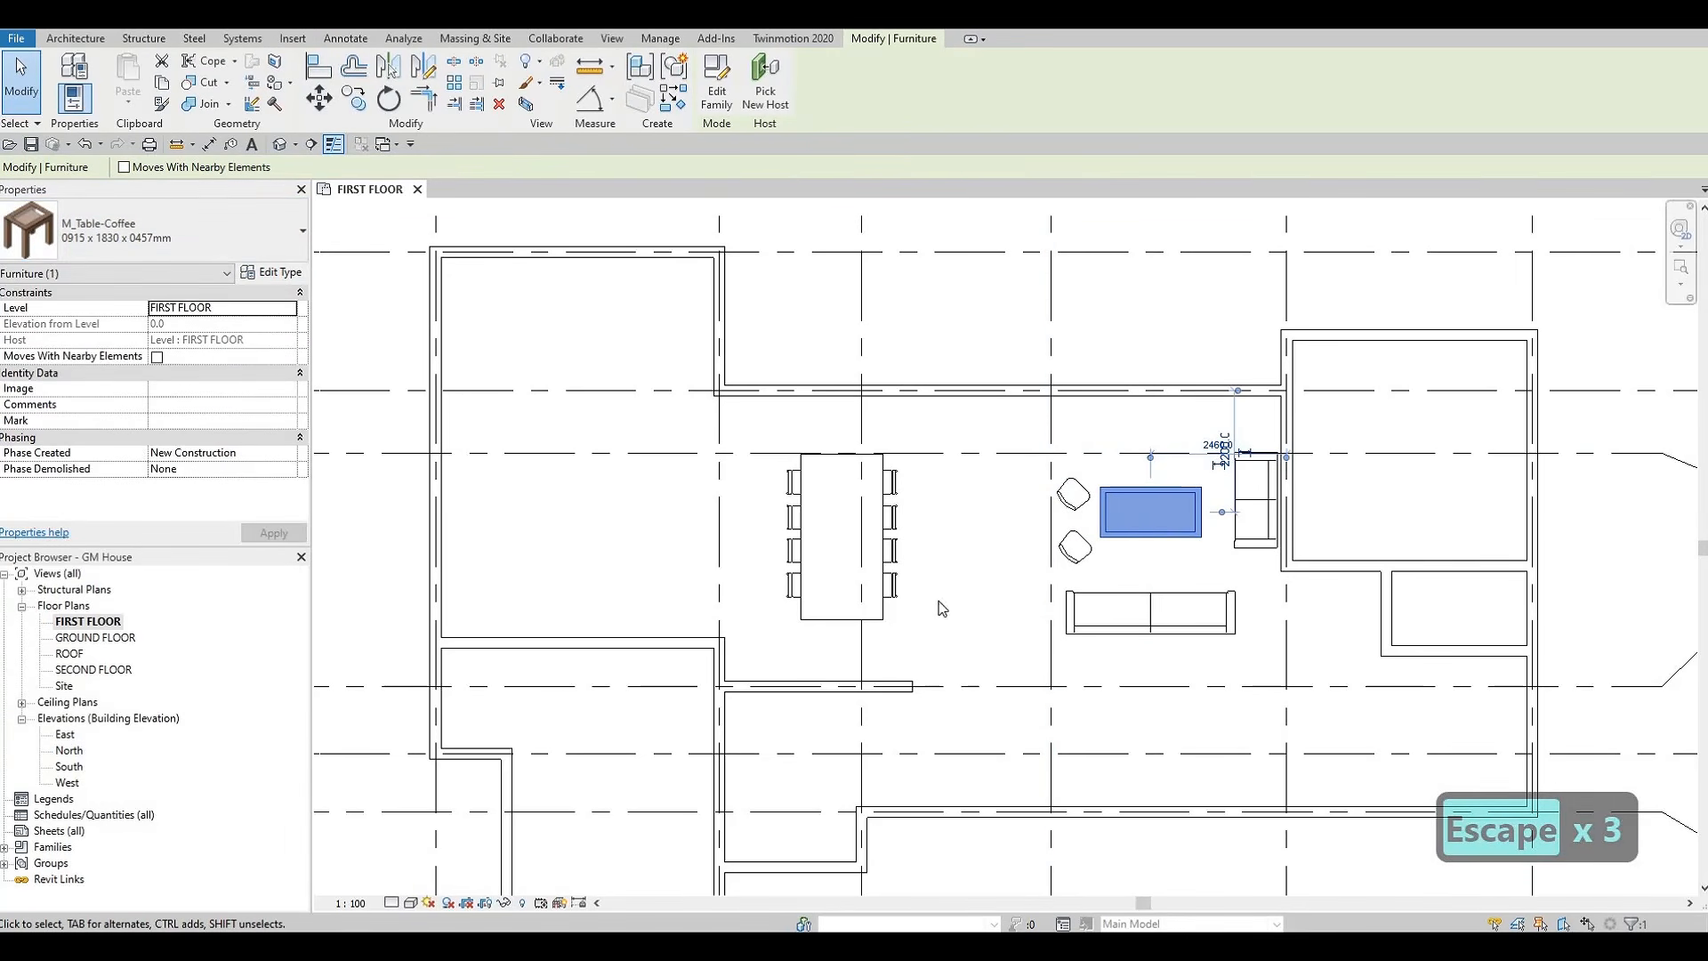
key(Escape)
Nudge the coffee table toward the vertical sofa to 2280 mm from the grid line behind it, and slightly toward the horizontal sofa
click(1161, 536)
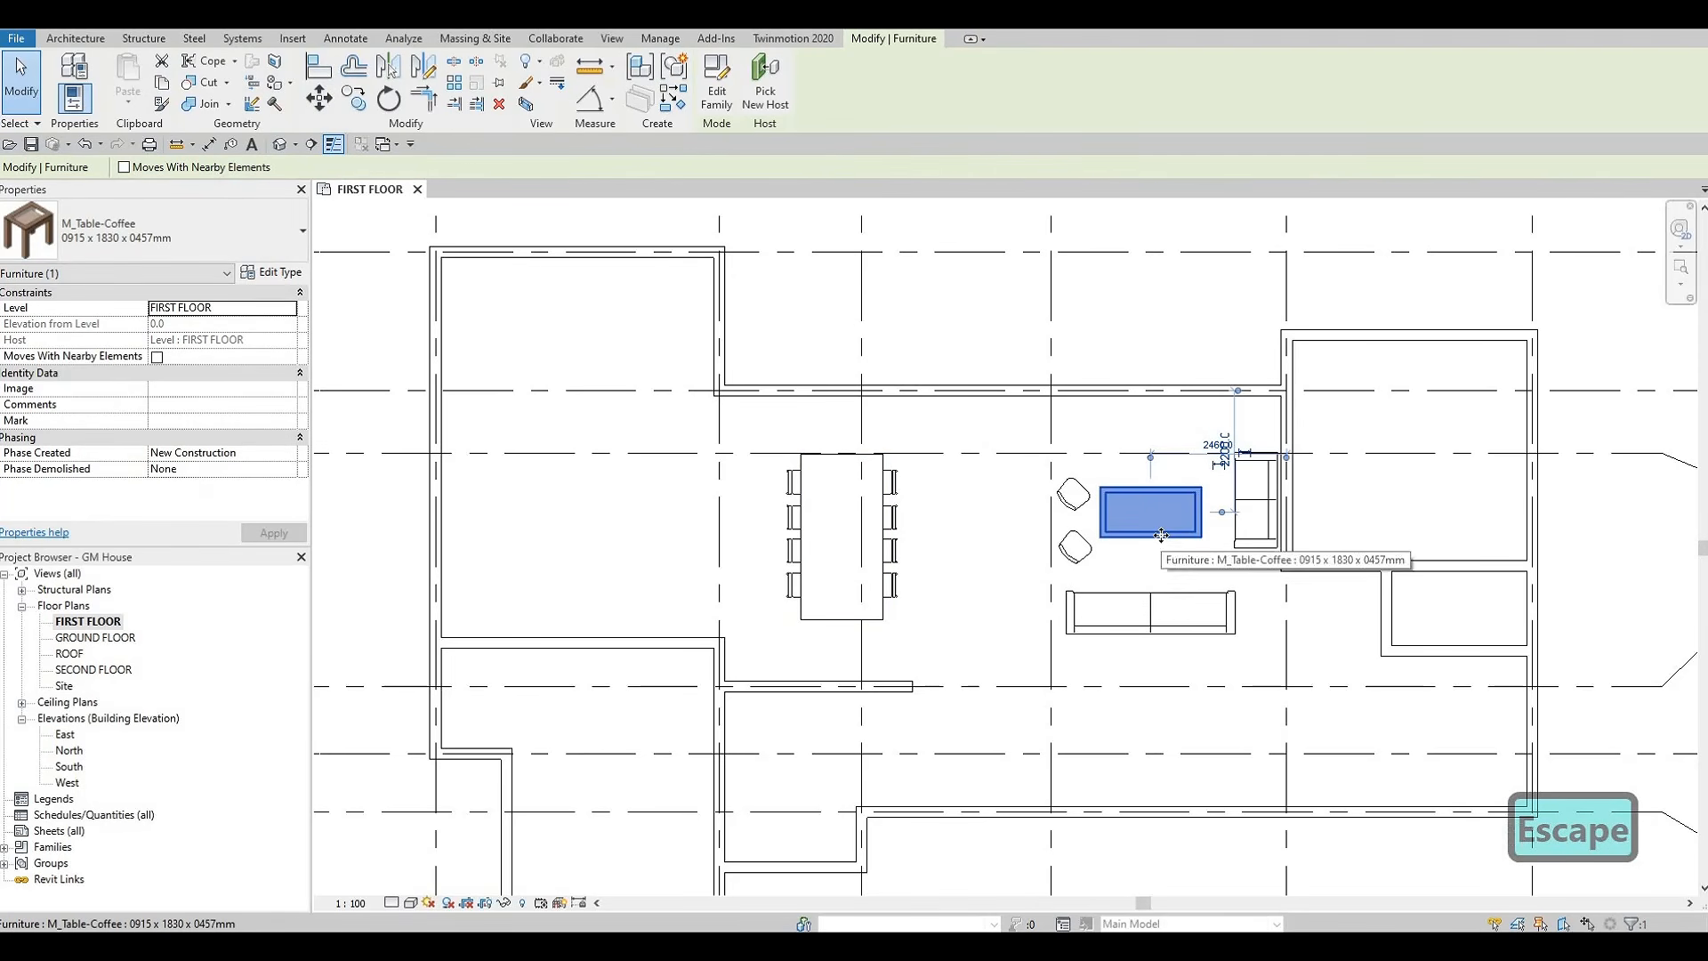
key(Right)
key(Right)
key(Right)
key(Up)
key(Down)
key(Down)
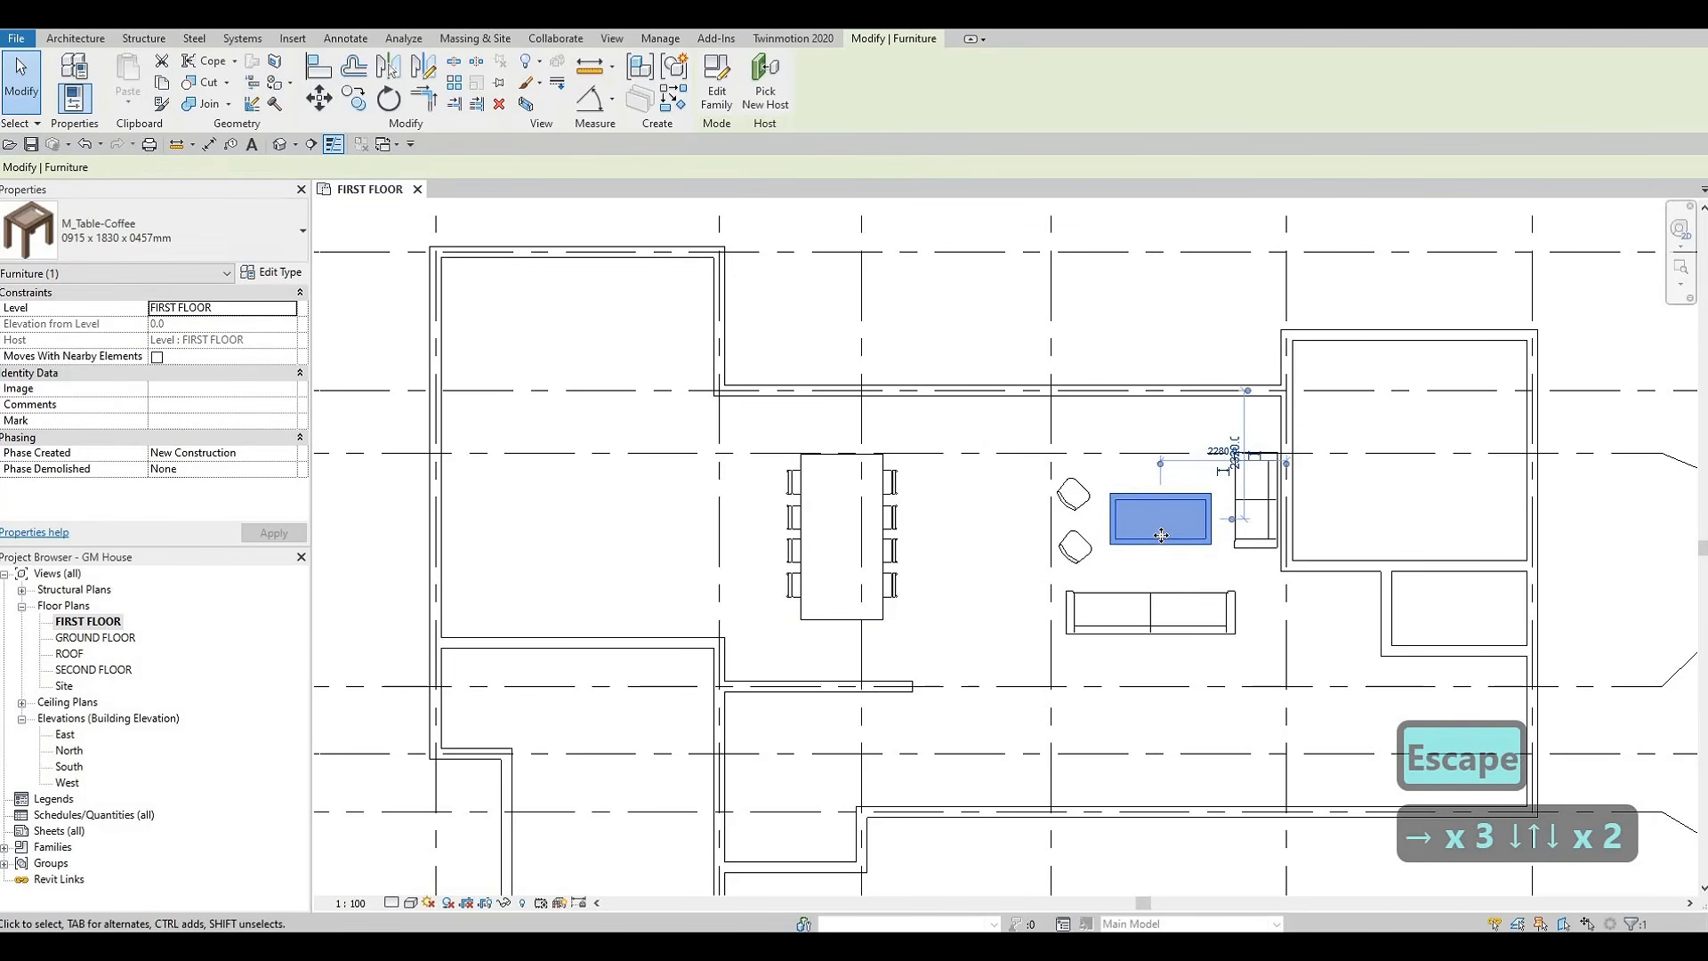
Try the 0787 x 0711 x 0610mm type on the coffee table and undo the type change
click(272, 271)
key(Escape)
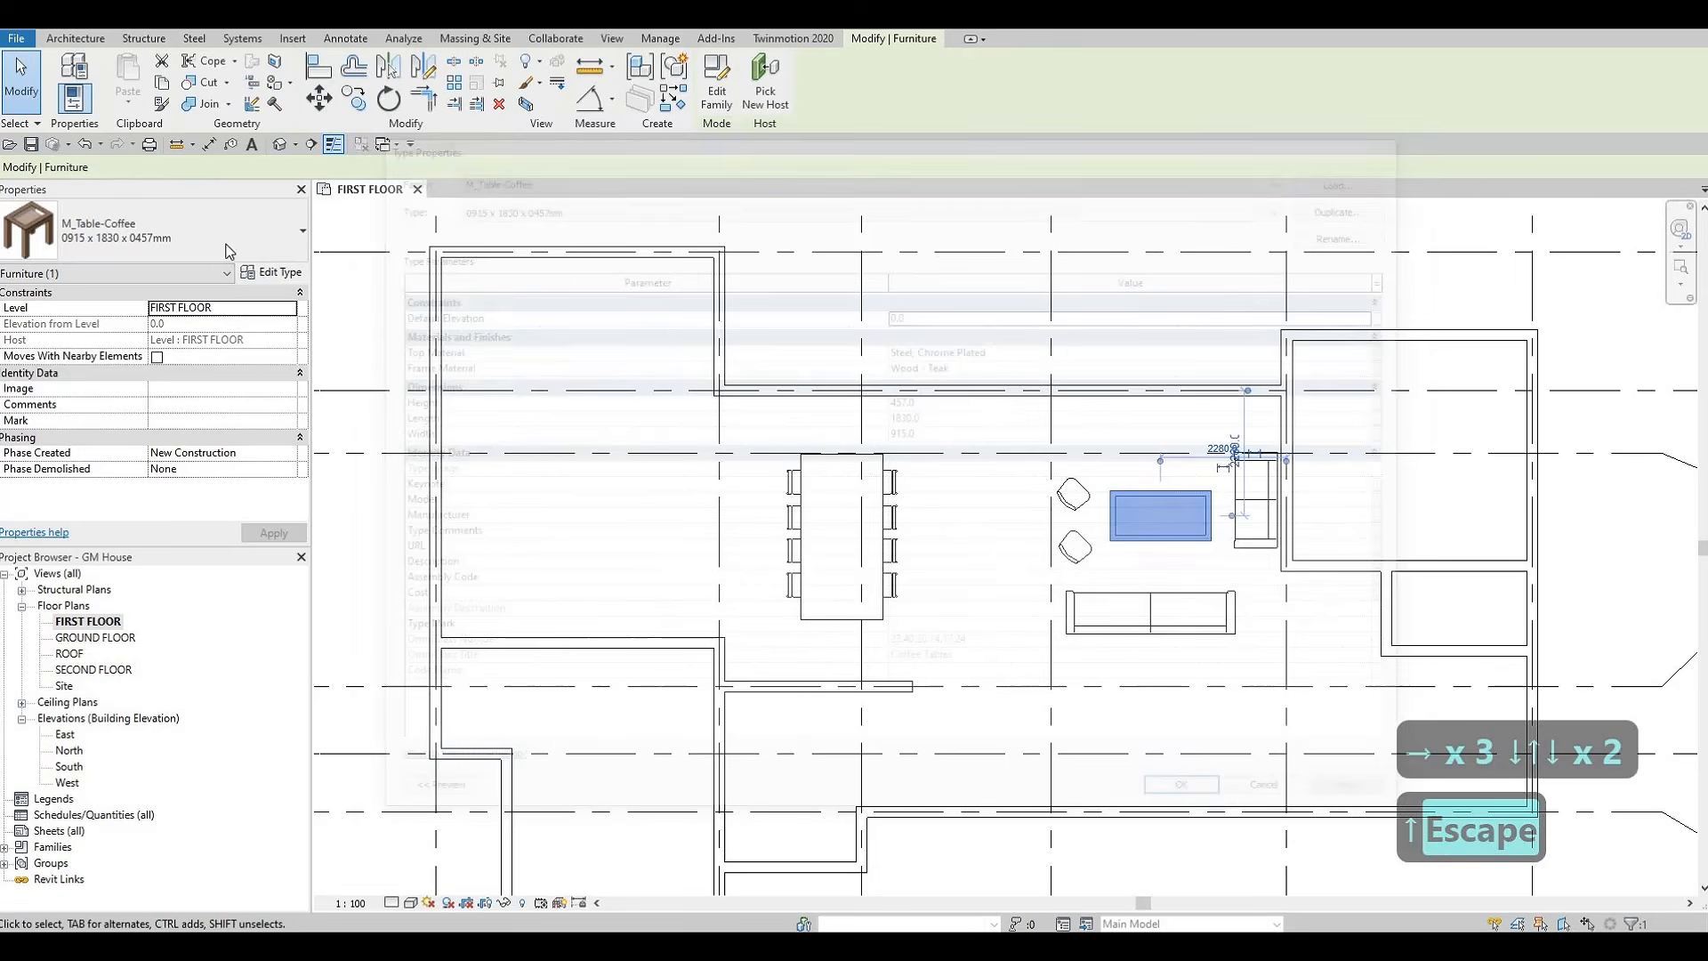
click(160, 230)
click(109, 425)
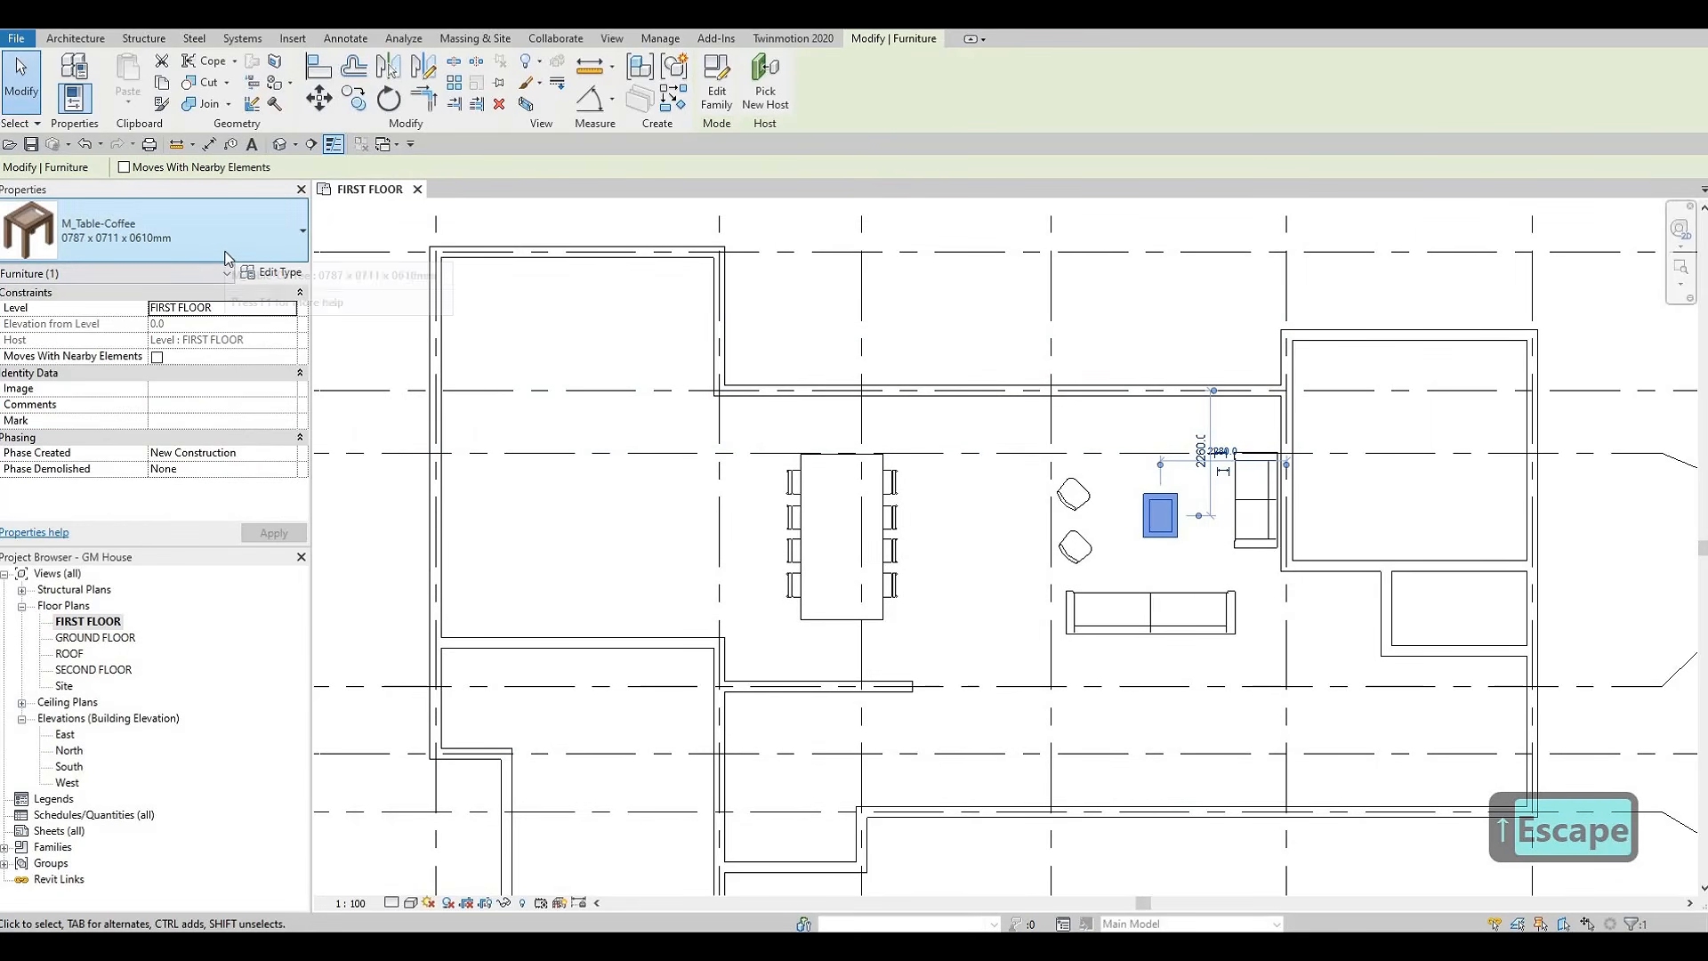
key(ctrl+z)
key(Escape)
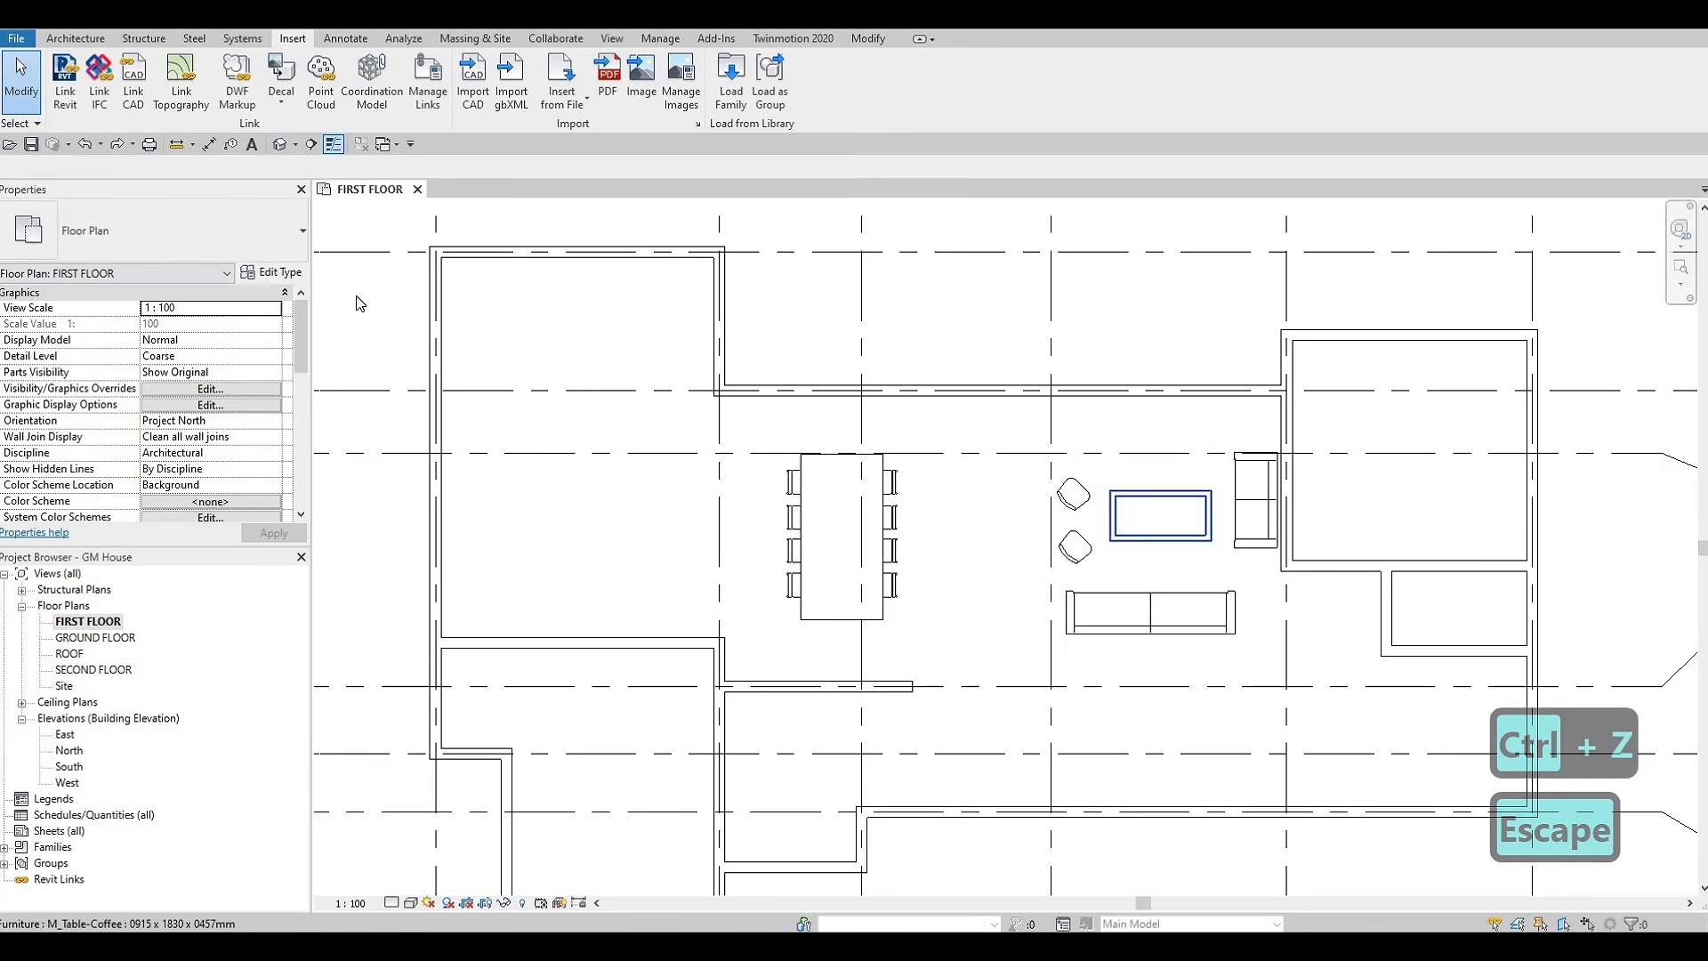
Duplicate the coffee table's type as COFFEE TABLE and set its length to 1700 mm
click(283, 274)
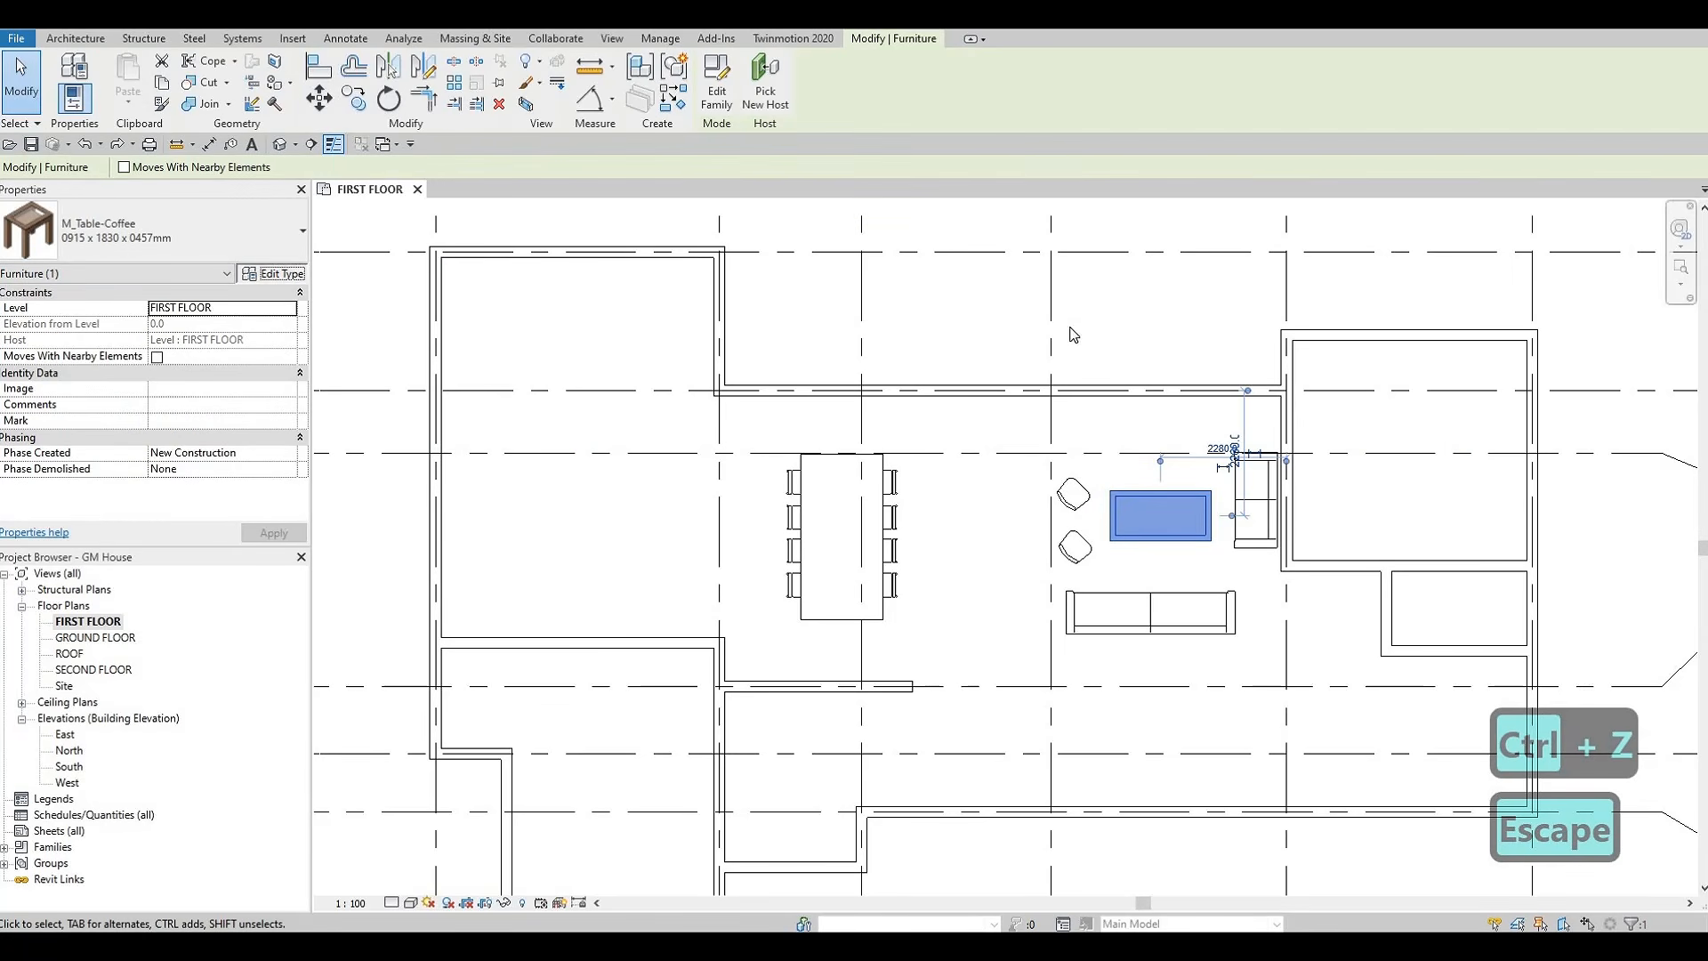
click(1356, 203)
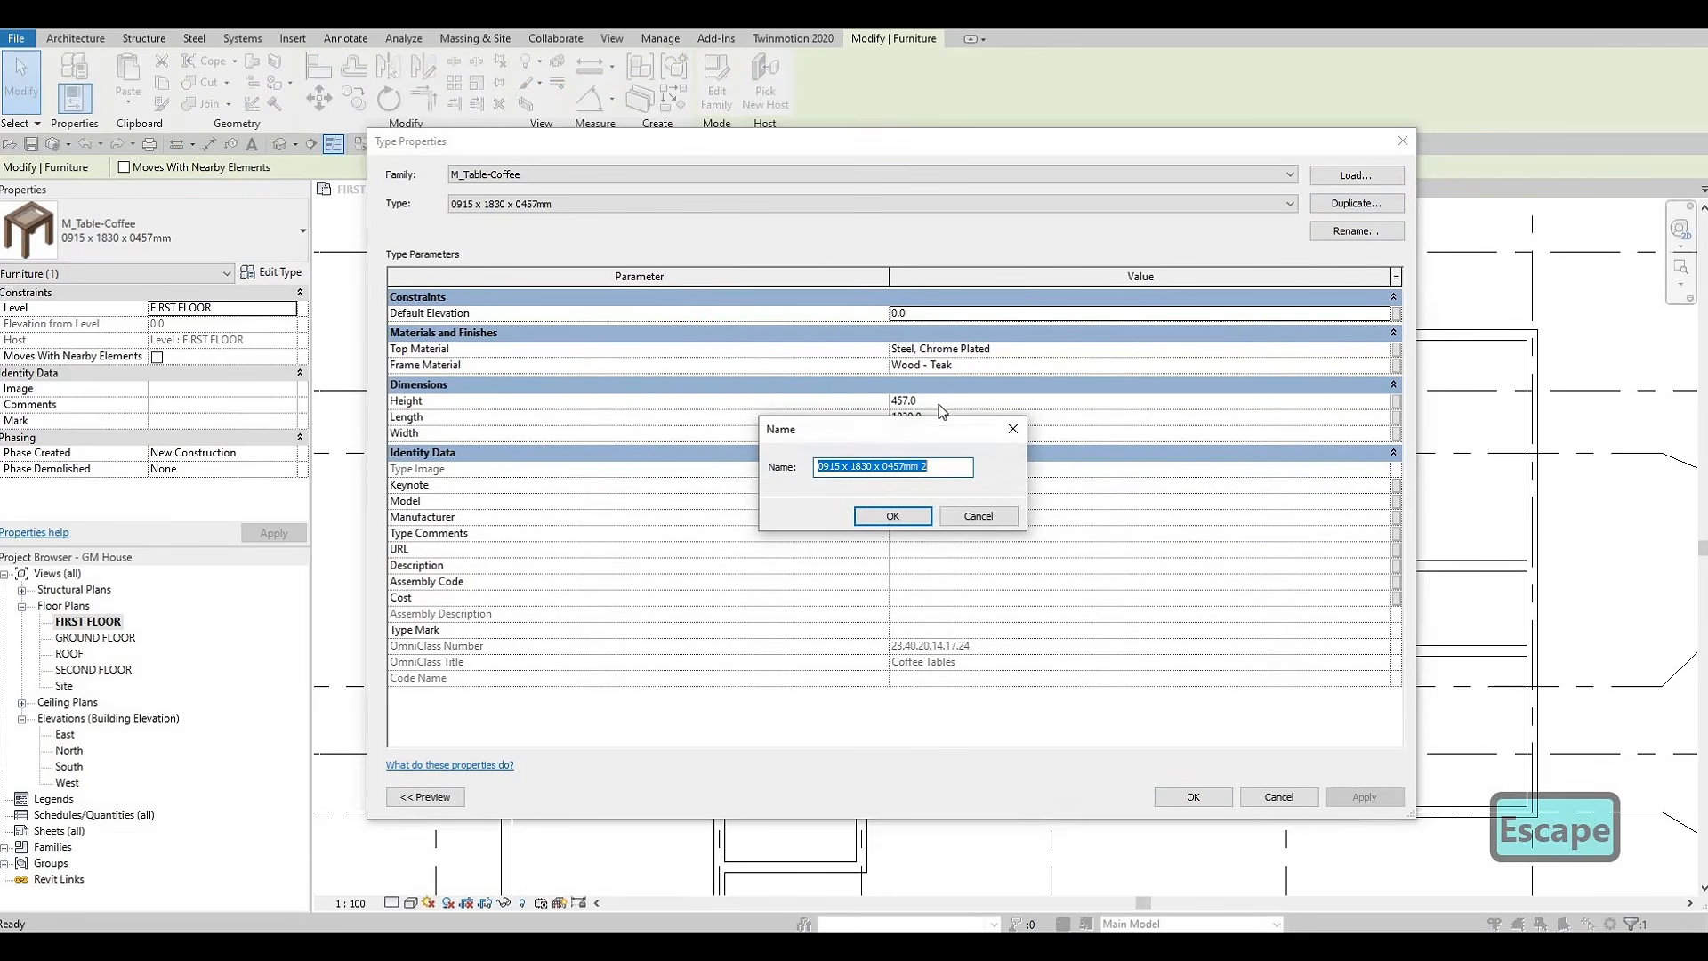
text(COFFEE TABLE)
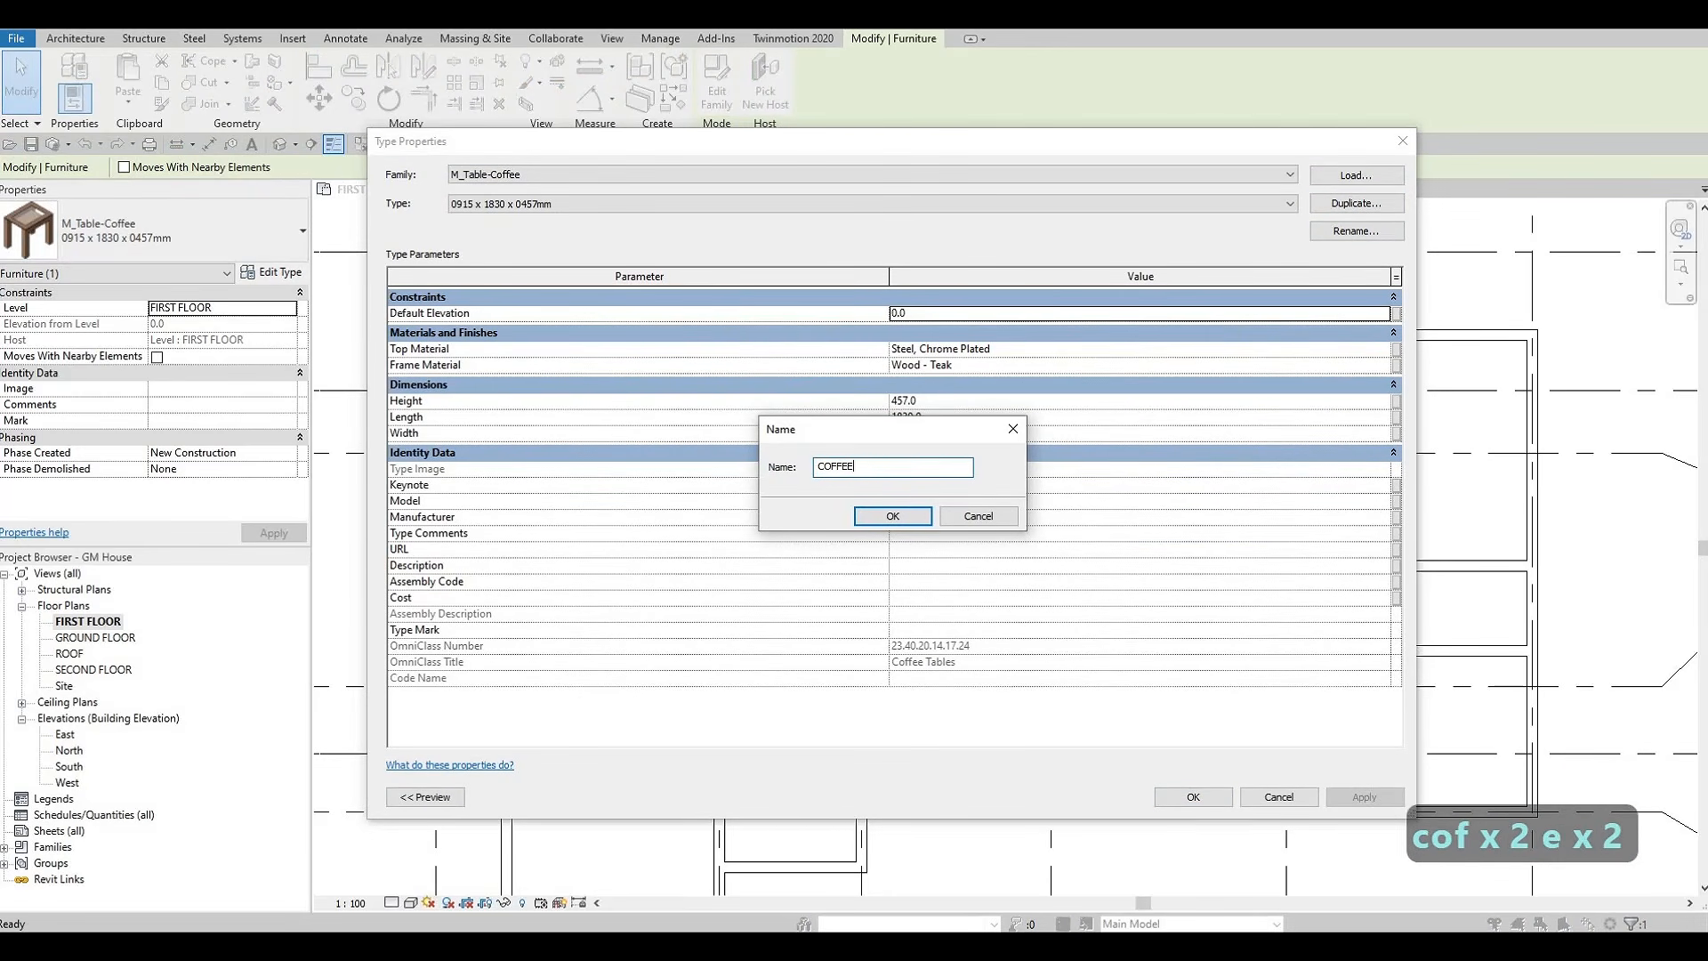
click(894, 517)
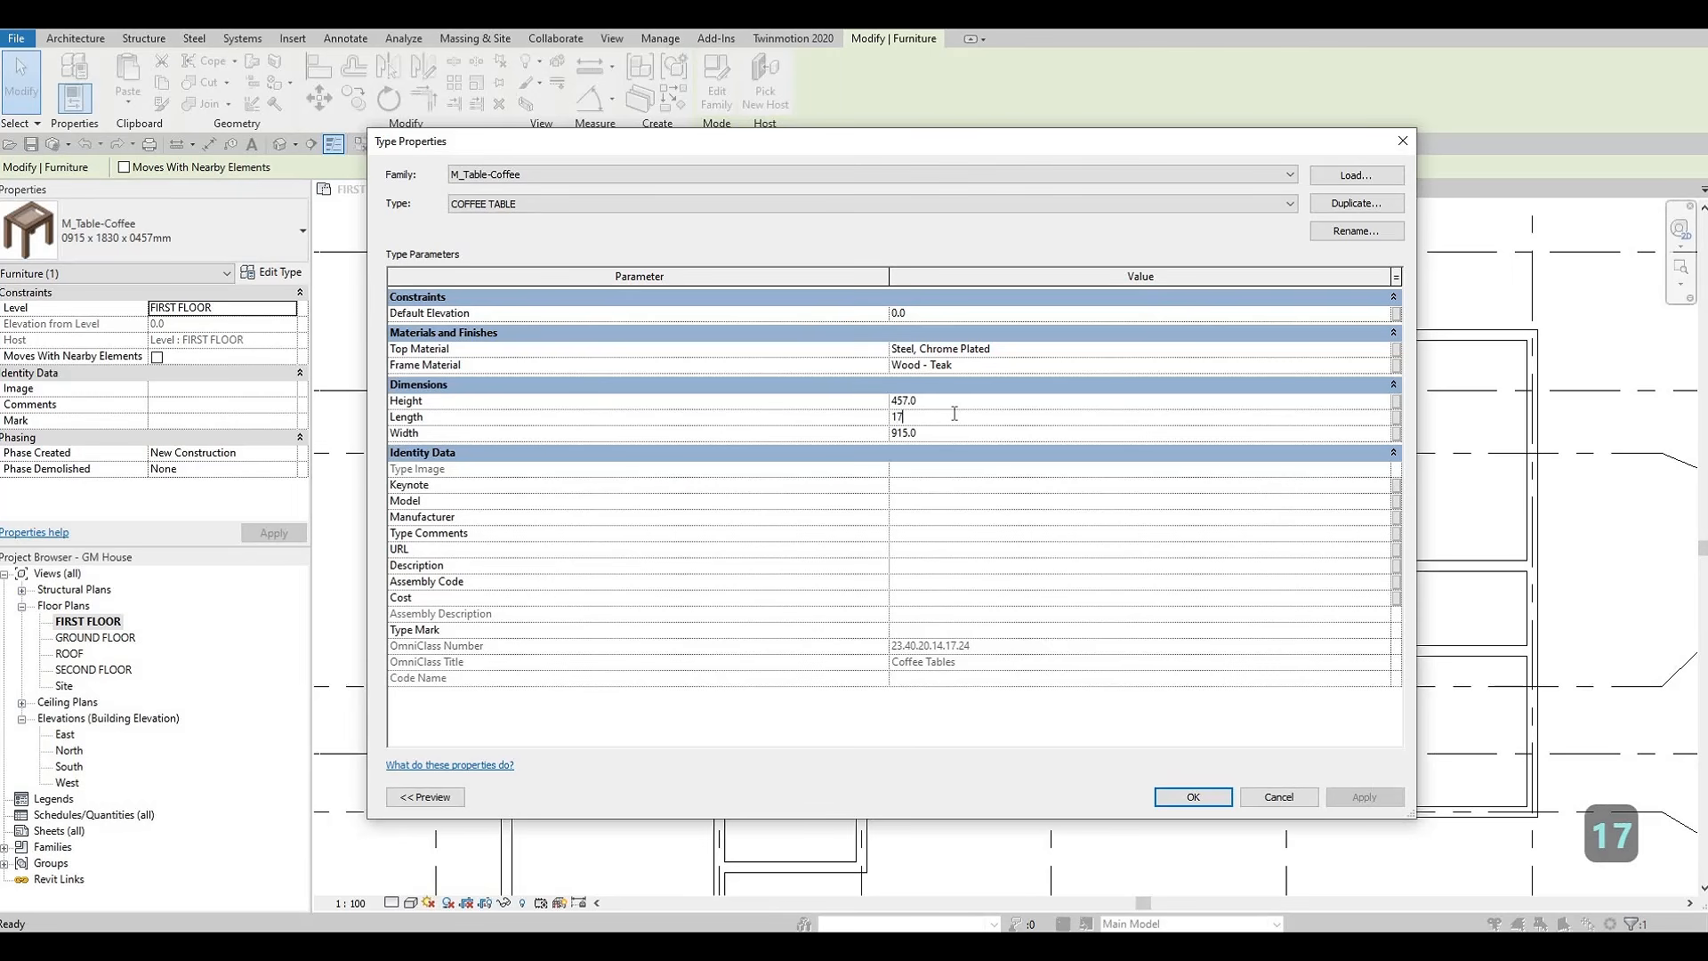
click(954, 414)
text(1700)
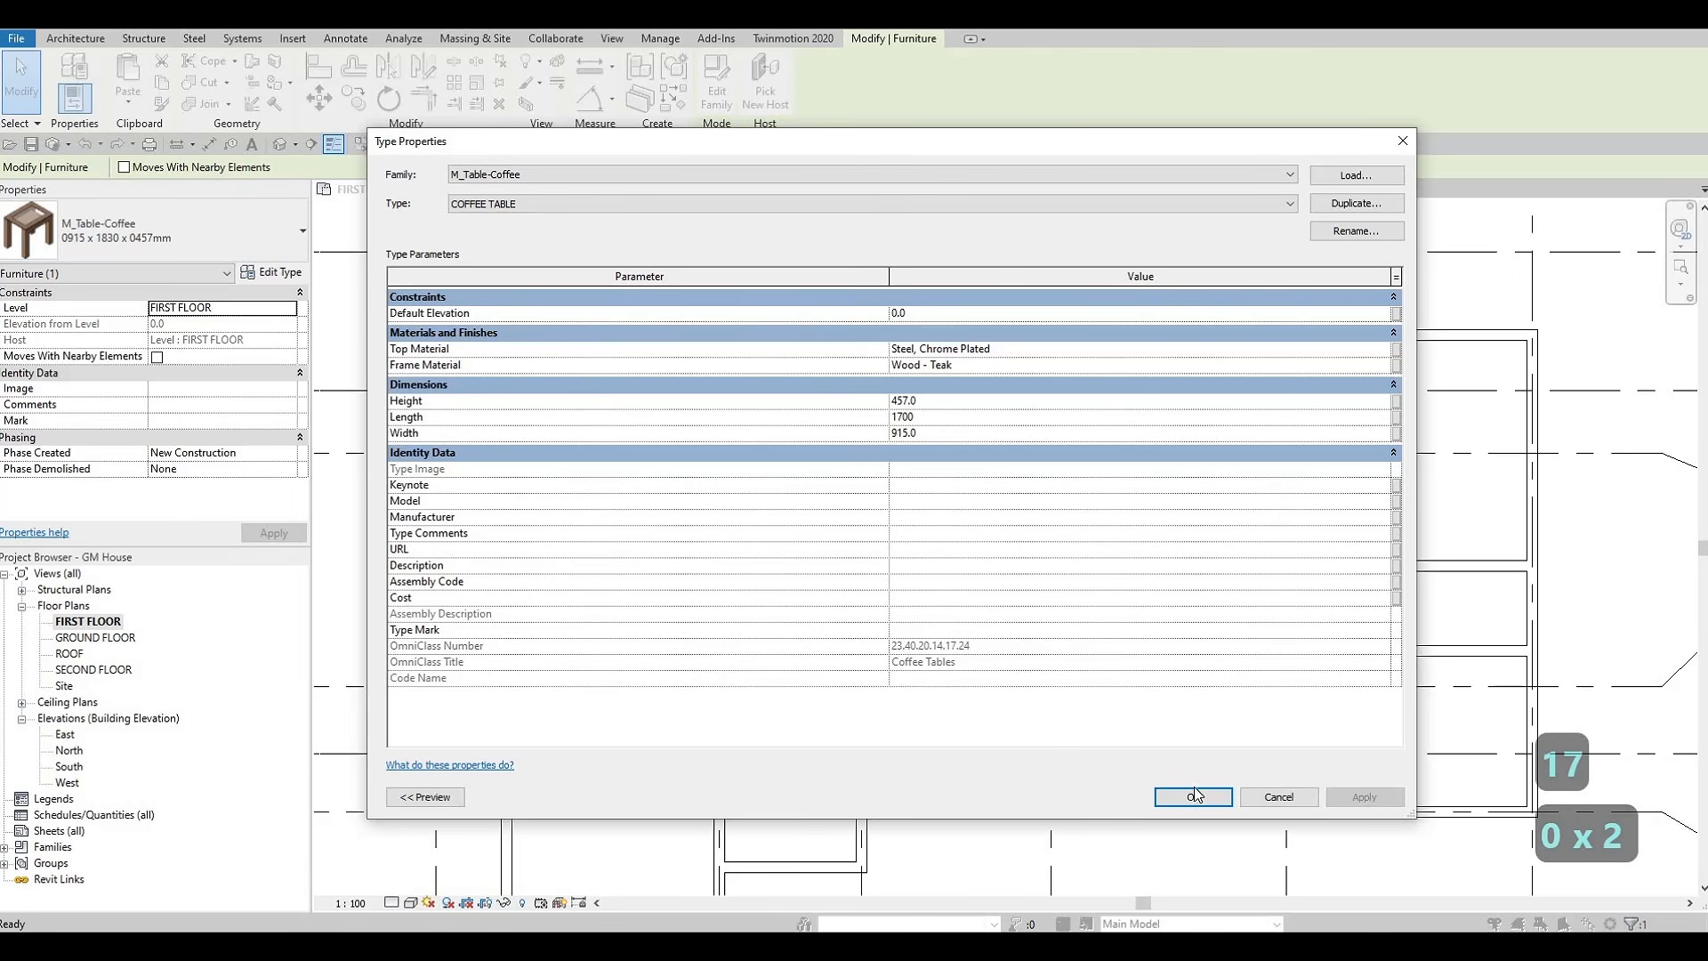
key(Return)
key(Escape)
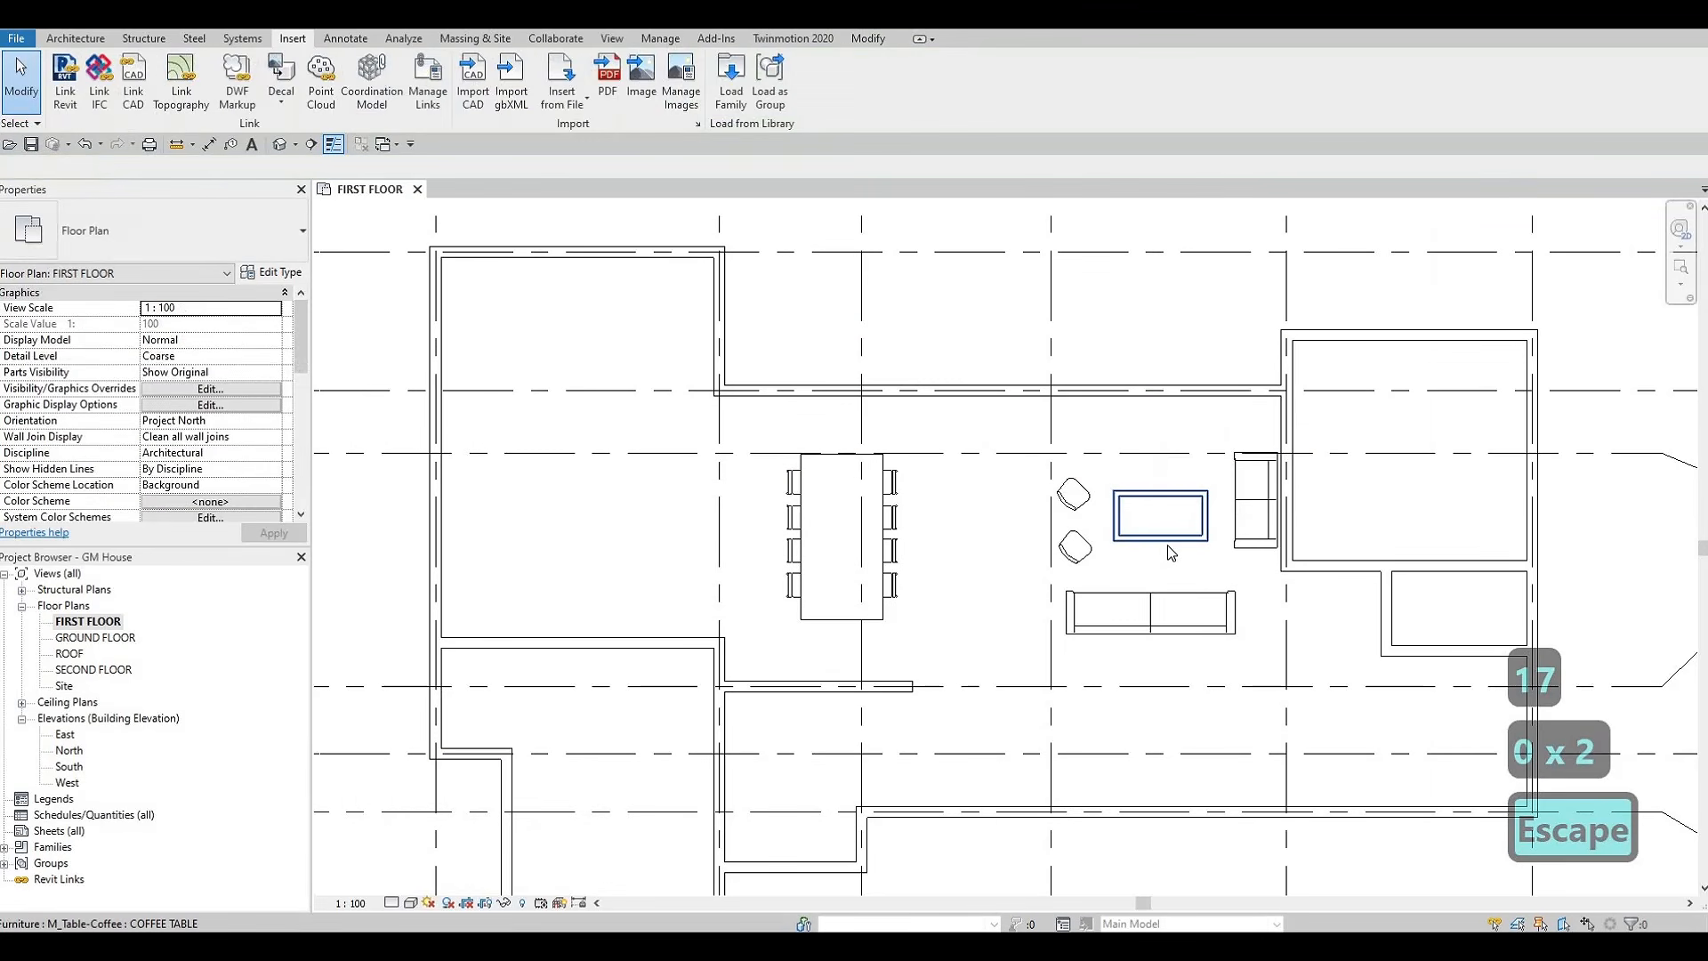
Nudge the coffee table slightly closer to the horizontal sofa
click(1167, 544)
key(Down)
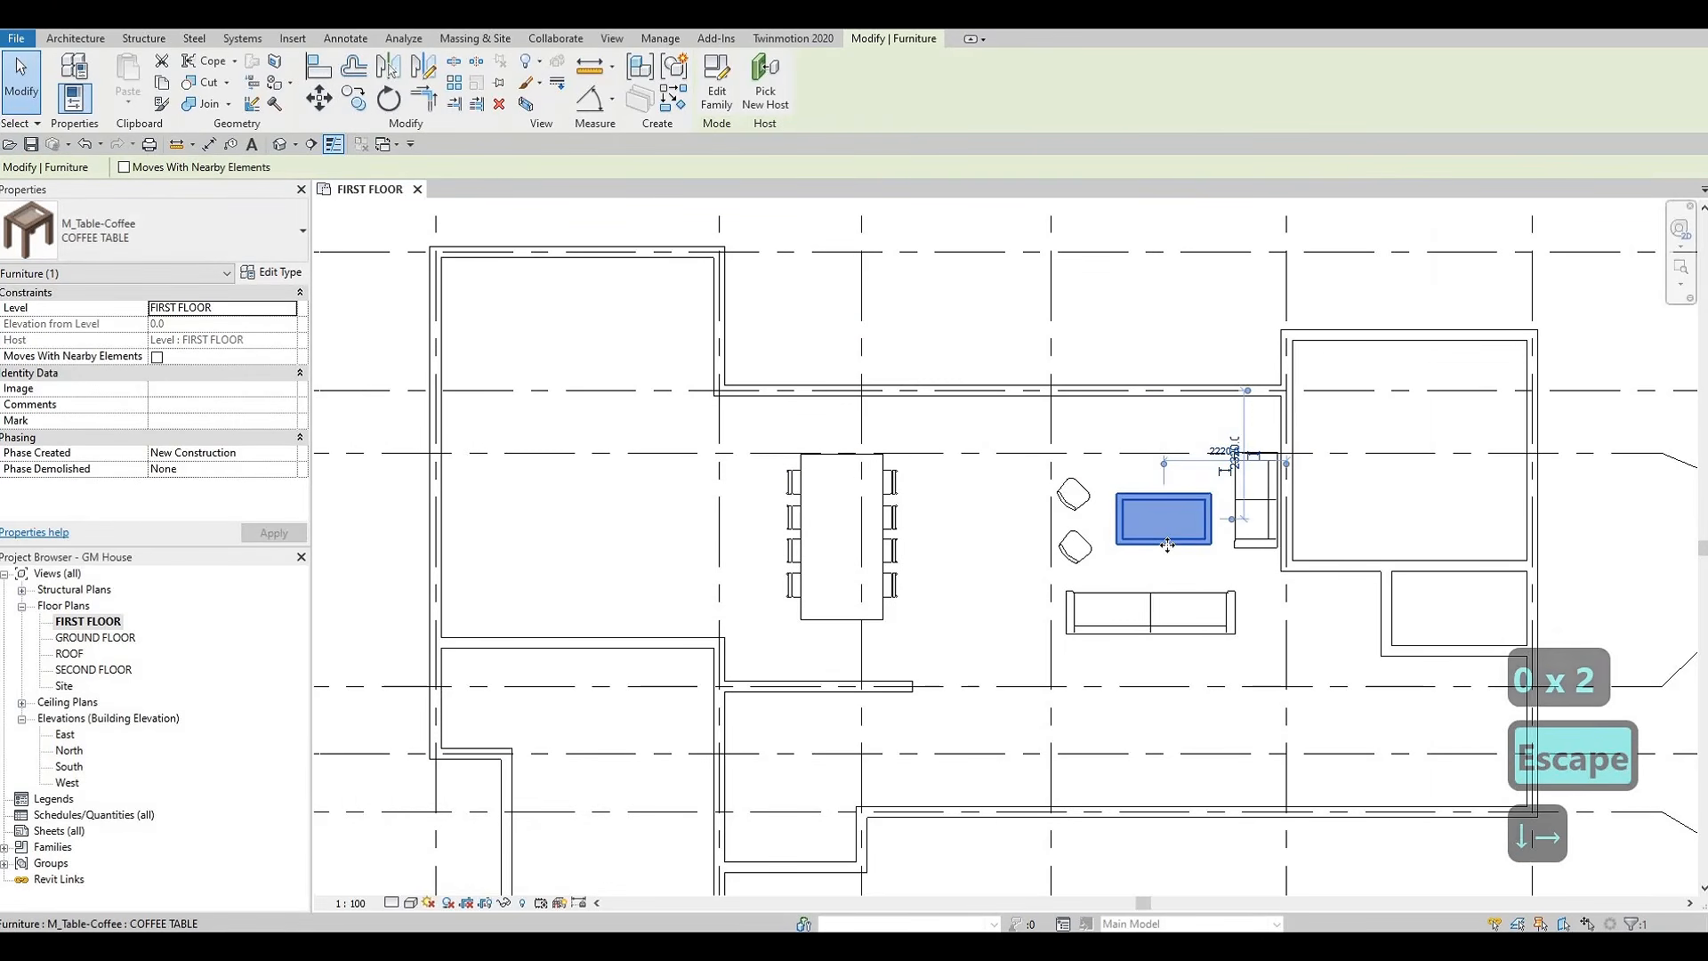
key(Right)
key(Left)
key(Escape)
key(Escape)
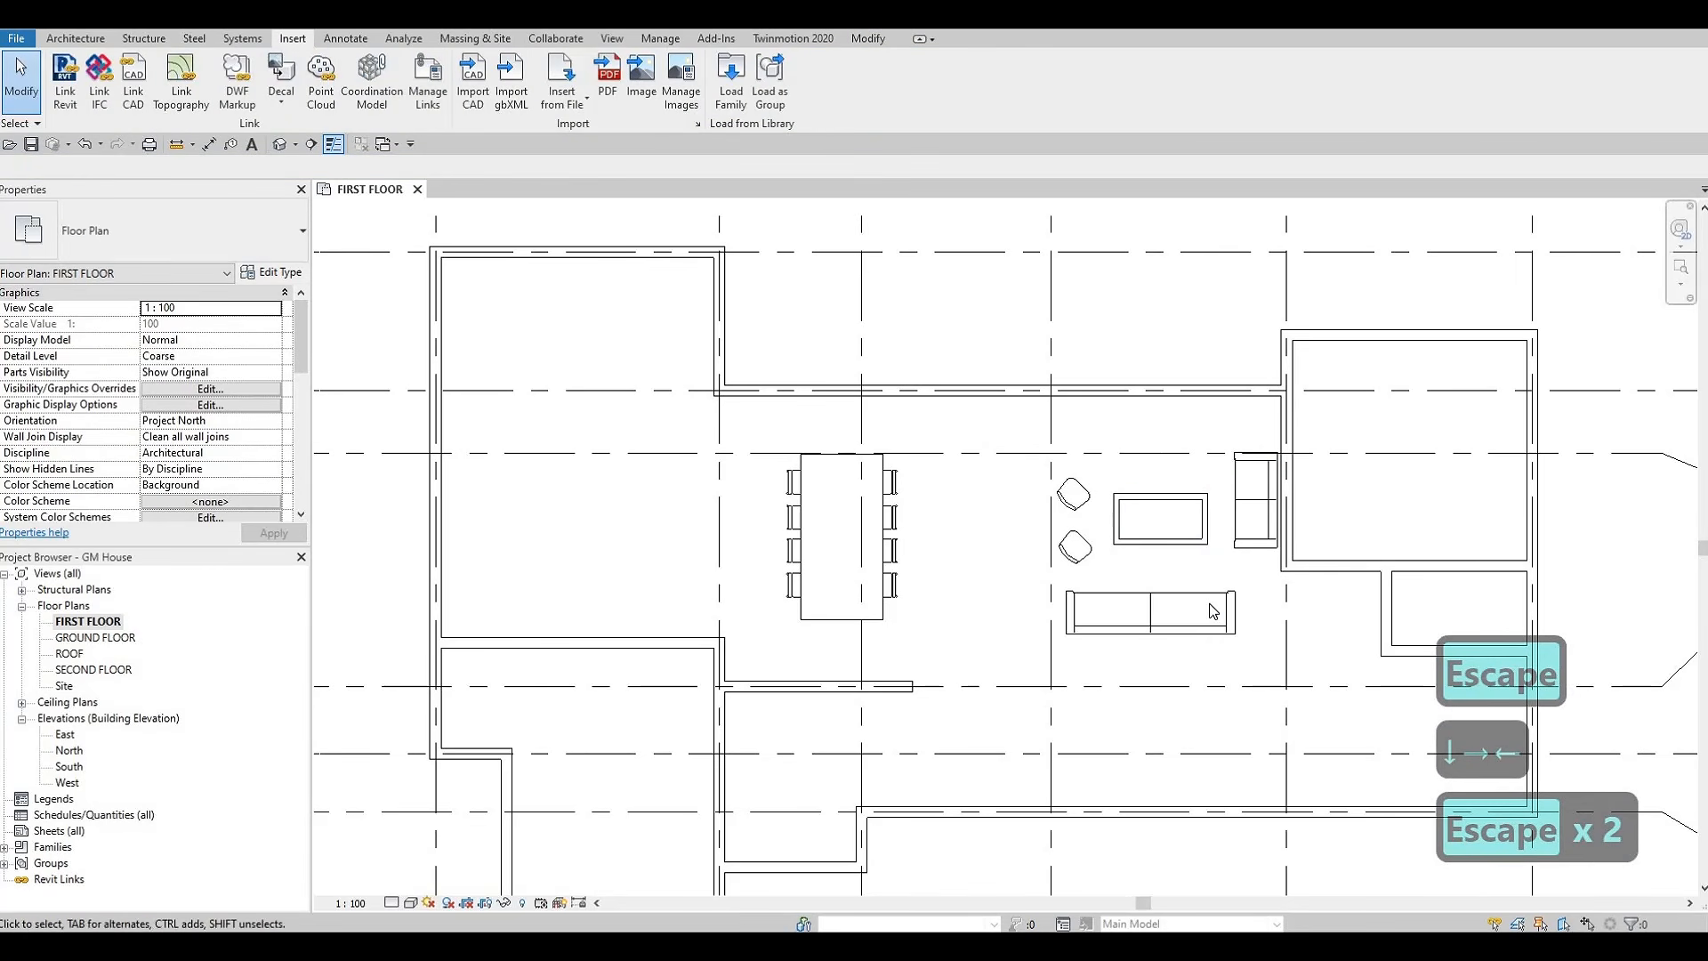
Nudge the horizontal sofa to 3960 mm from the grid line running through the dining table
click(1209, 605)
key(Right)
key(Right)
key(Right)
key(Right)
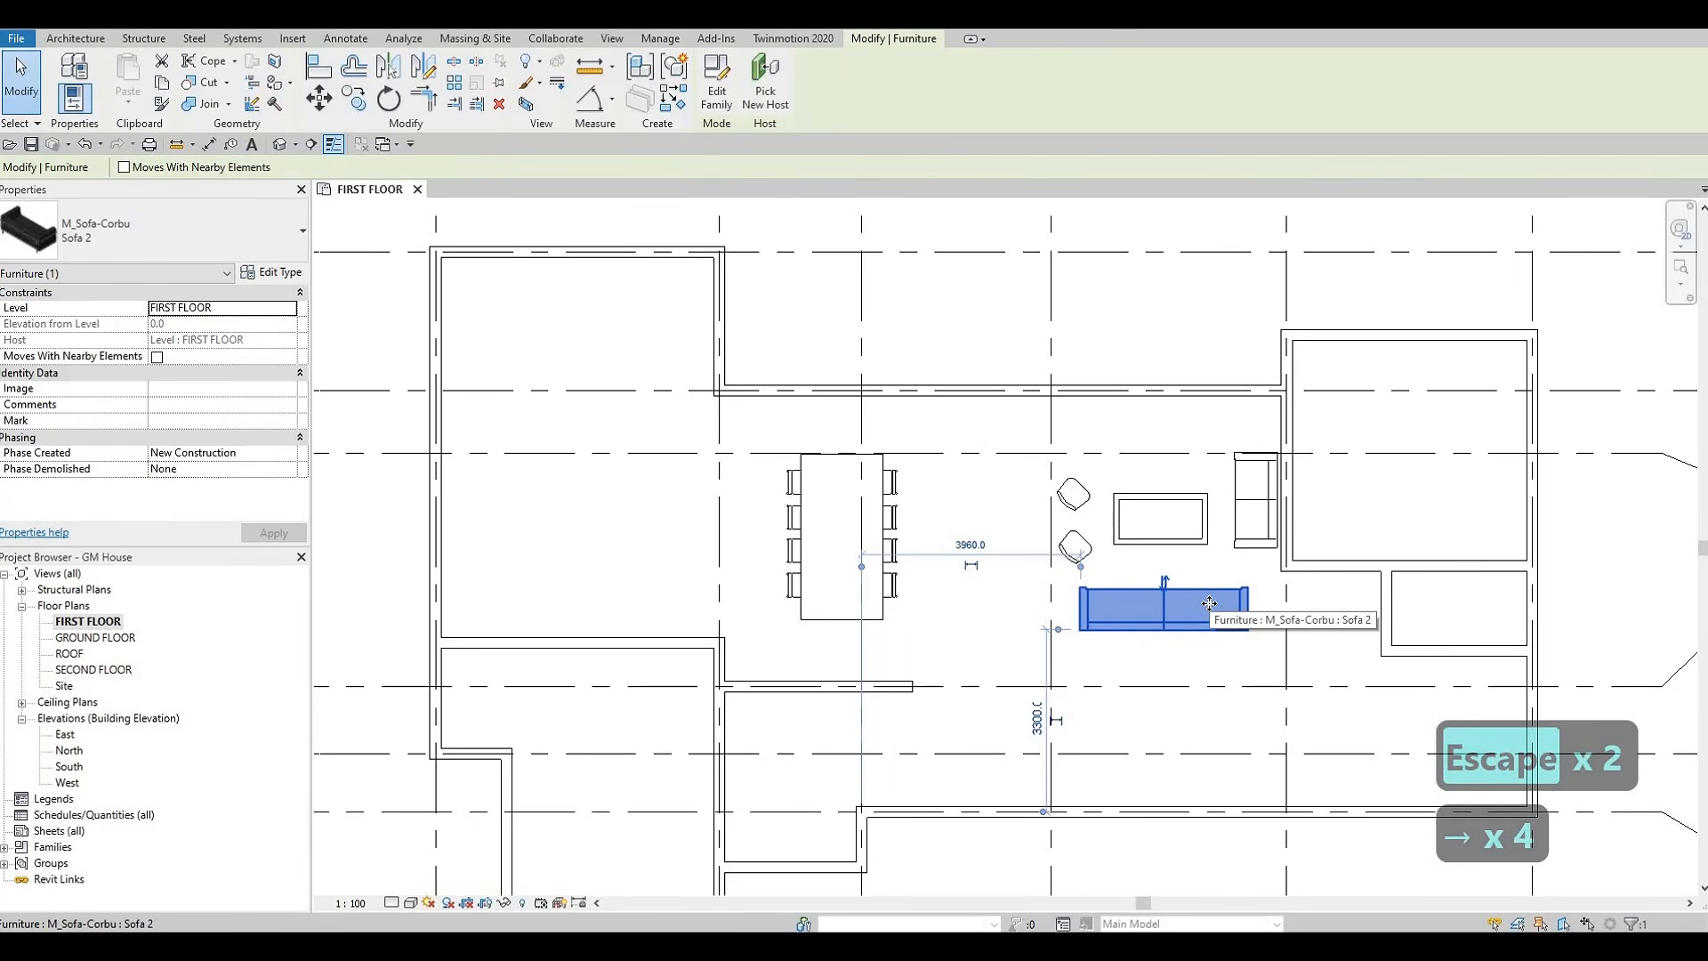
key(Escape)
key(Escape)
key(Escape)
Examine the furnished living area and the enclosed room between grids E and H on the first-floor plan
middle_drag(1251, 431, 1272, 460)
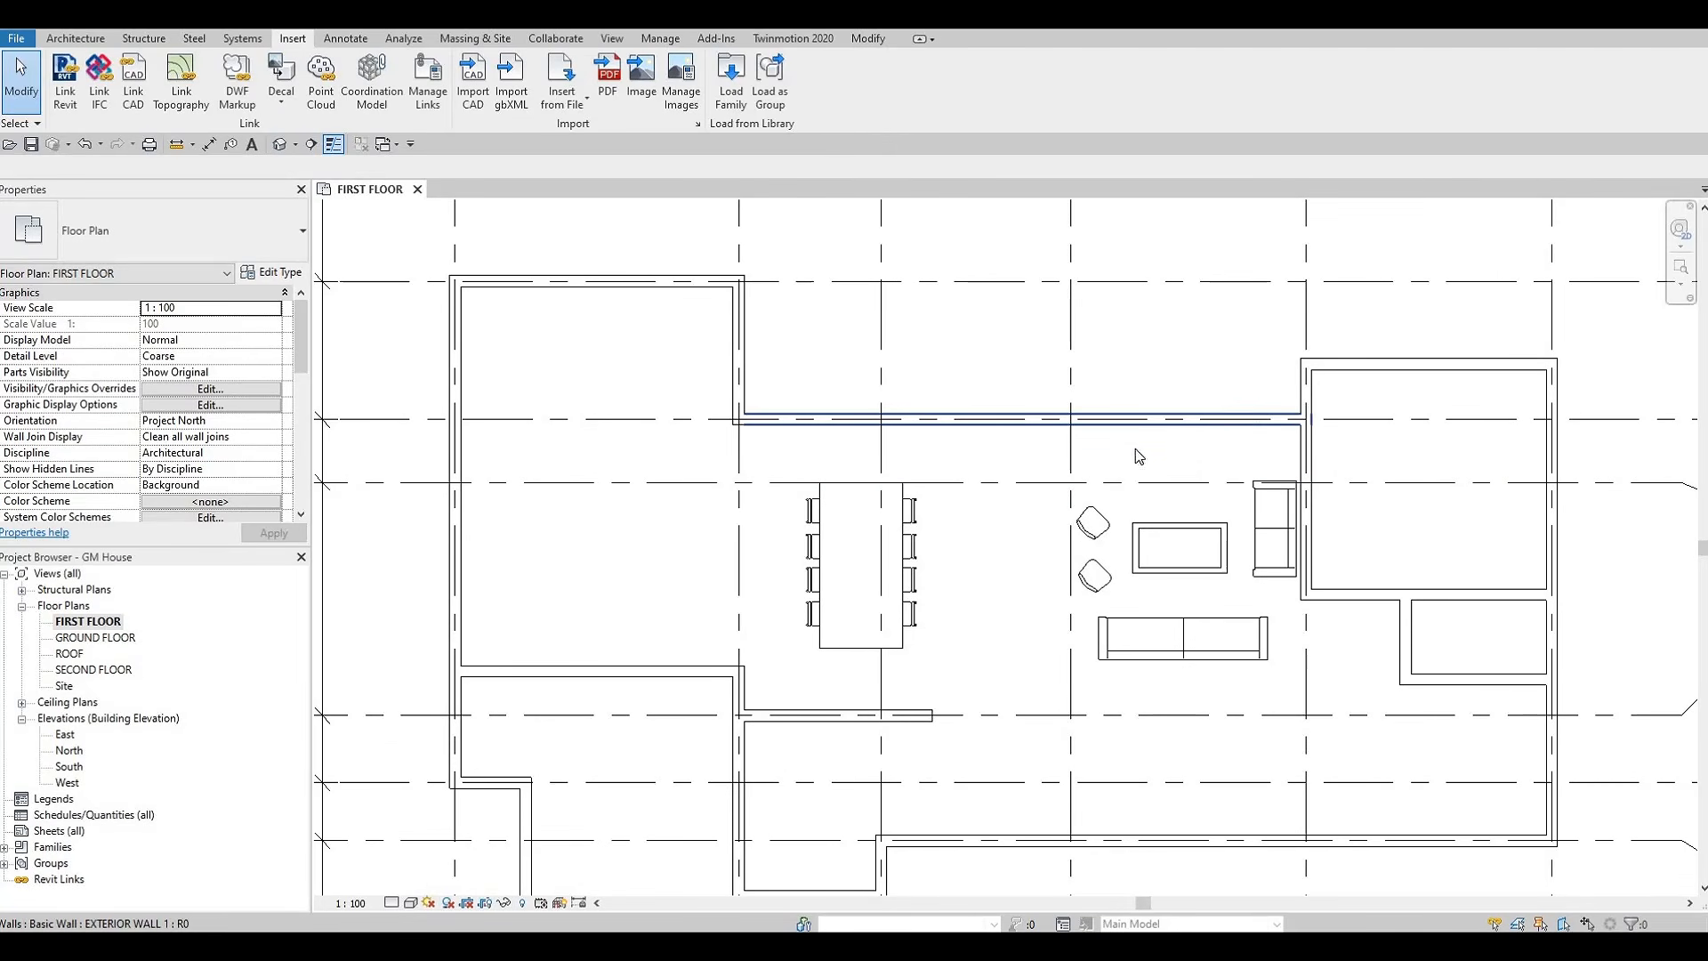
scroll(1170, 479, down, 3)
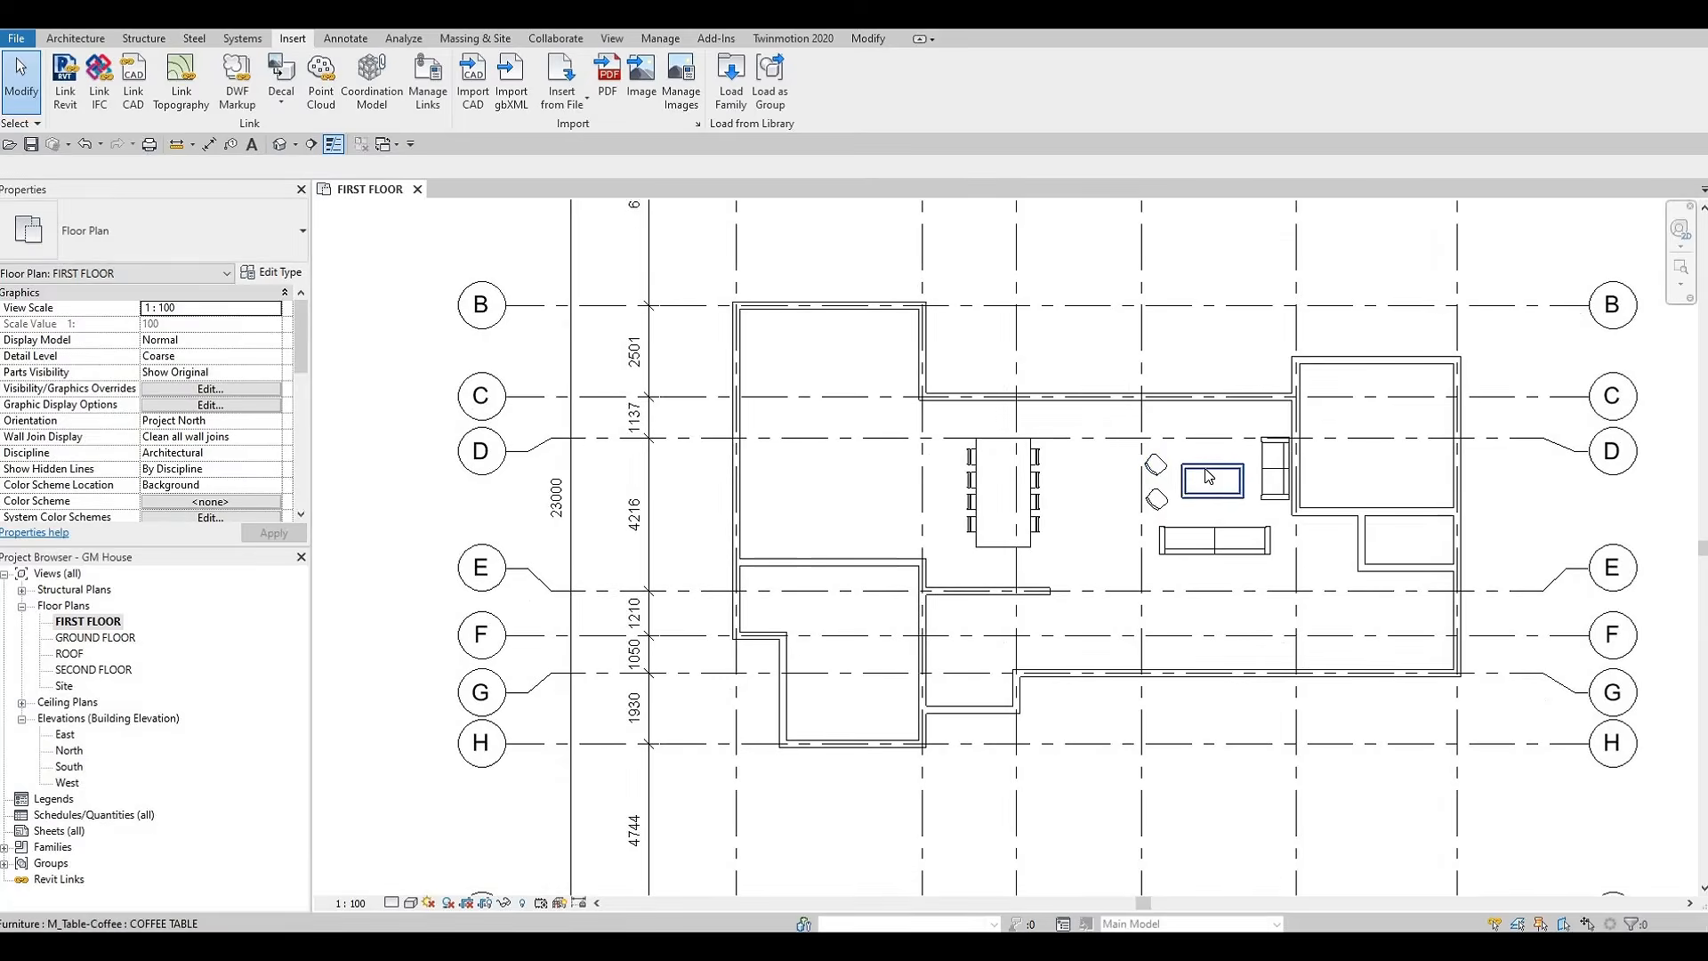
scroll(1177, 470, up, 3)
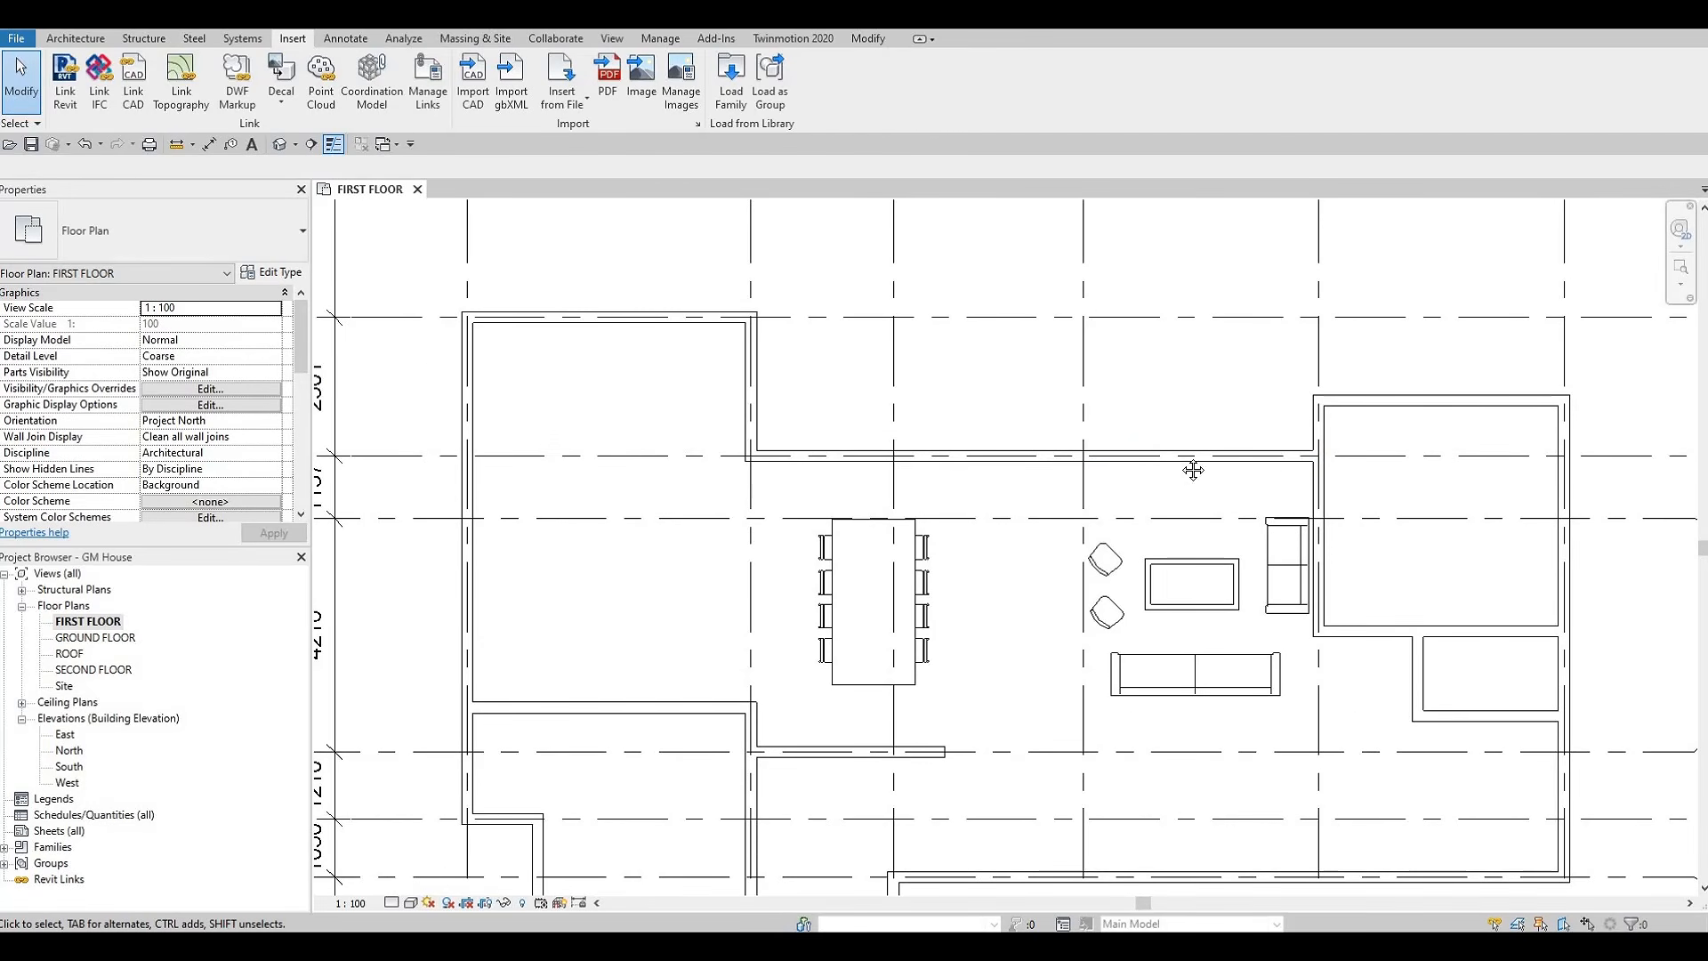
scroll(1274, 462, down, 2)
scroll(1281, 481, down, 2)
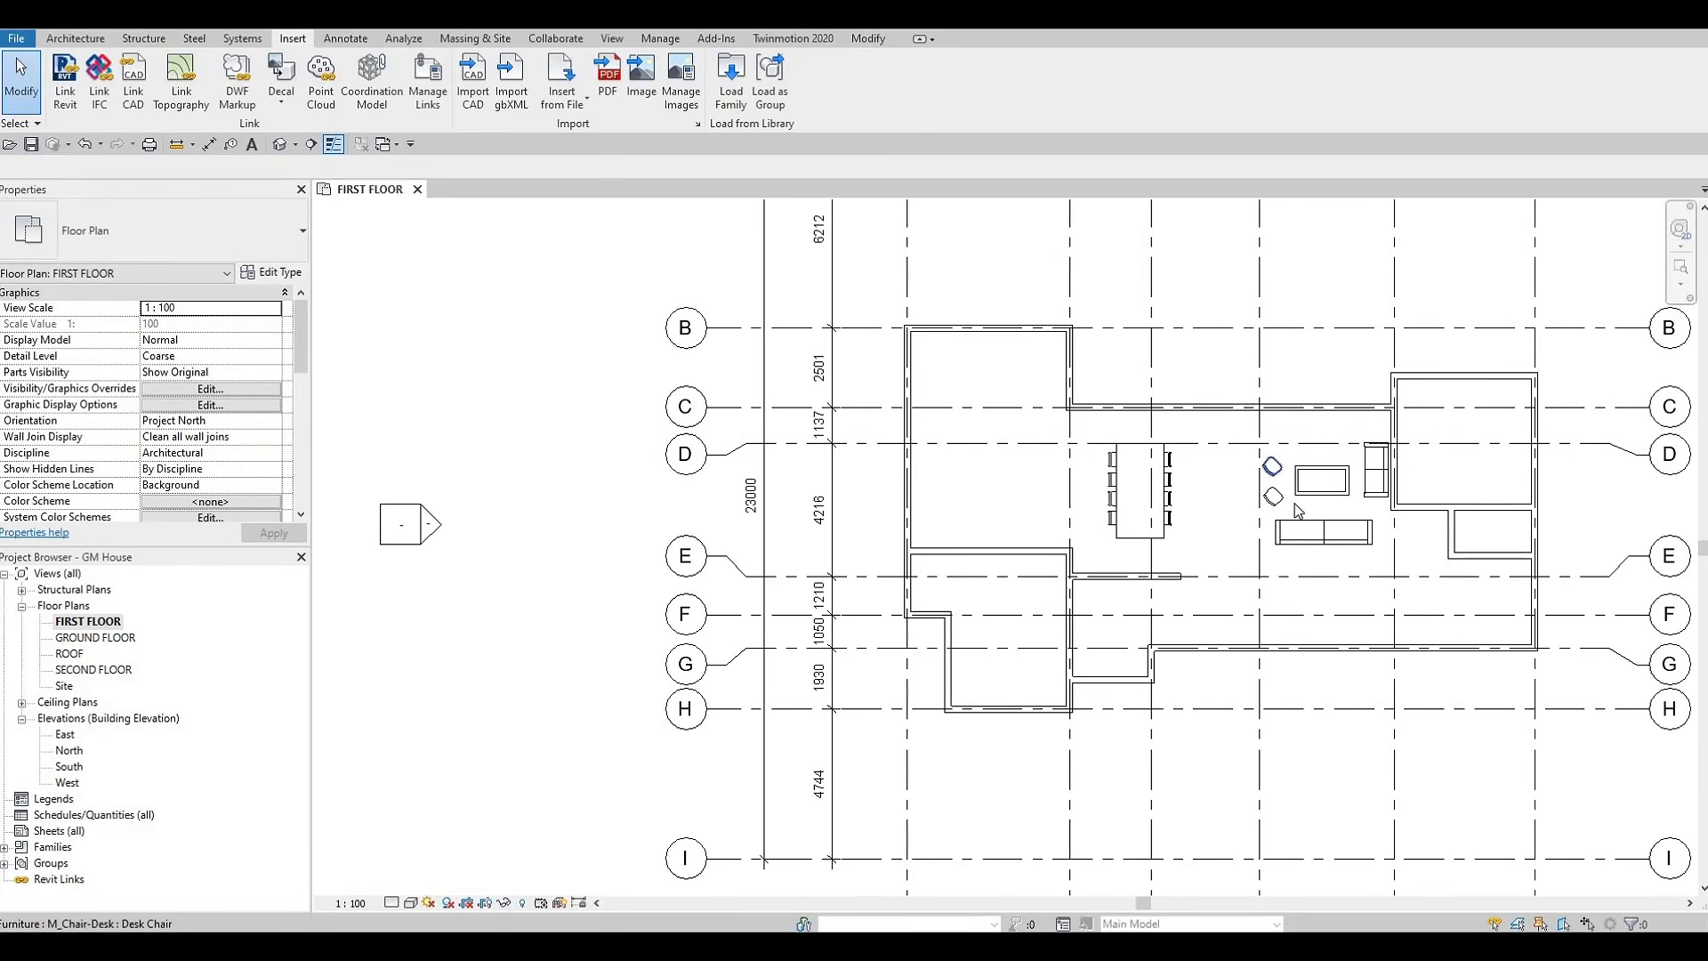
middle_drag(1256, 462, 1164, 503)
scroll(1158, 505, up, 1)
scroll(1114, 518, up, 1)
middle_drag(1028, 532, 1128, 450)
scroll(1128, 450, down, 2)
scroll(1006, 556, up, 2)
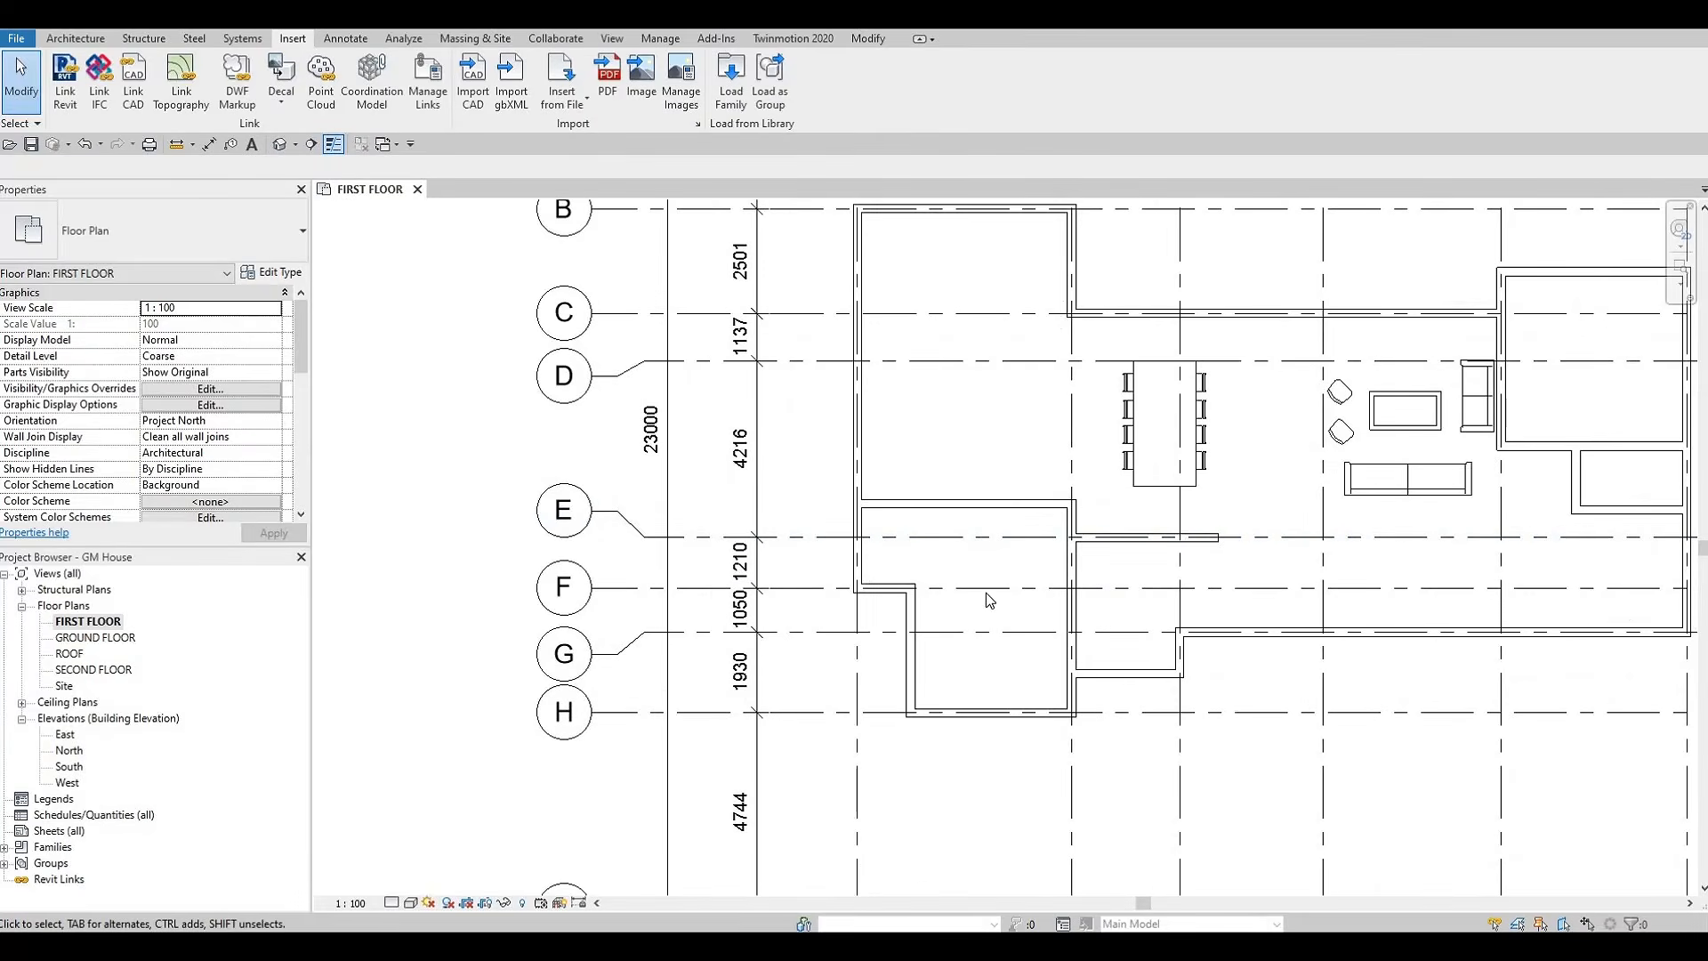
scroll(1003, 561, up, 3)
middle_drag(1011, 544, 1027, 507)
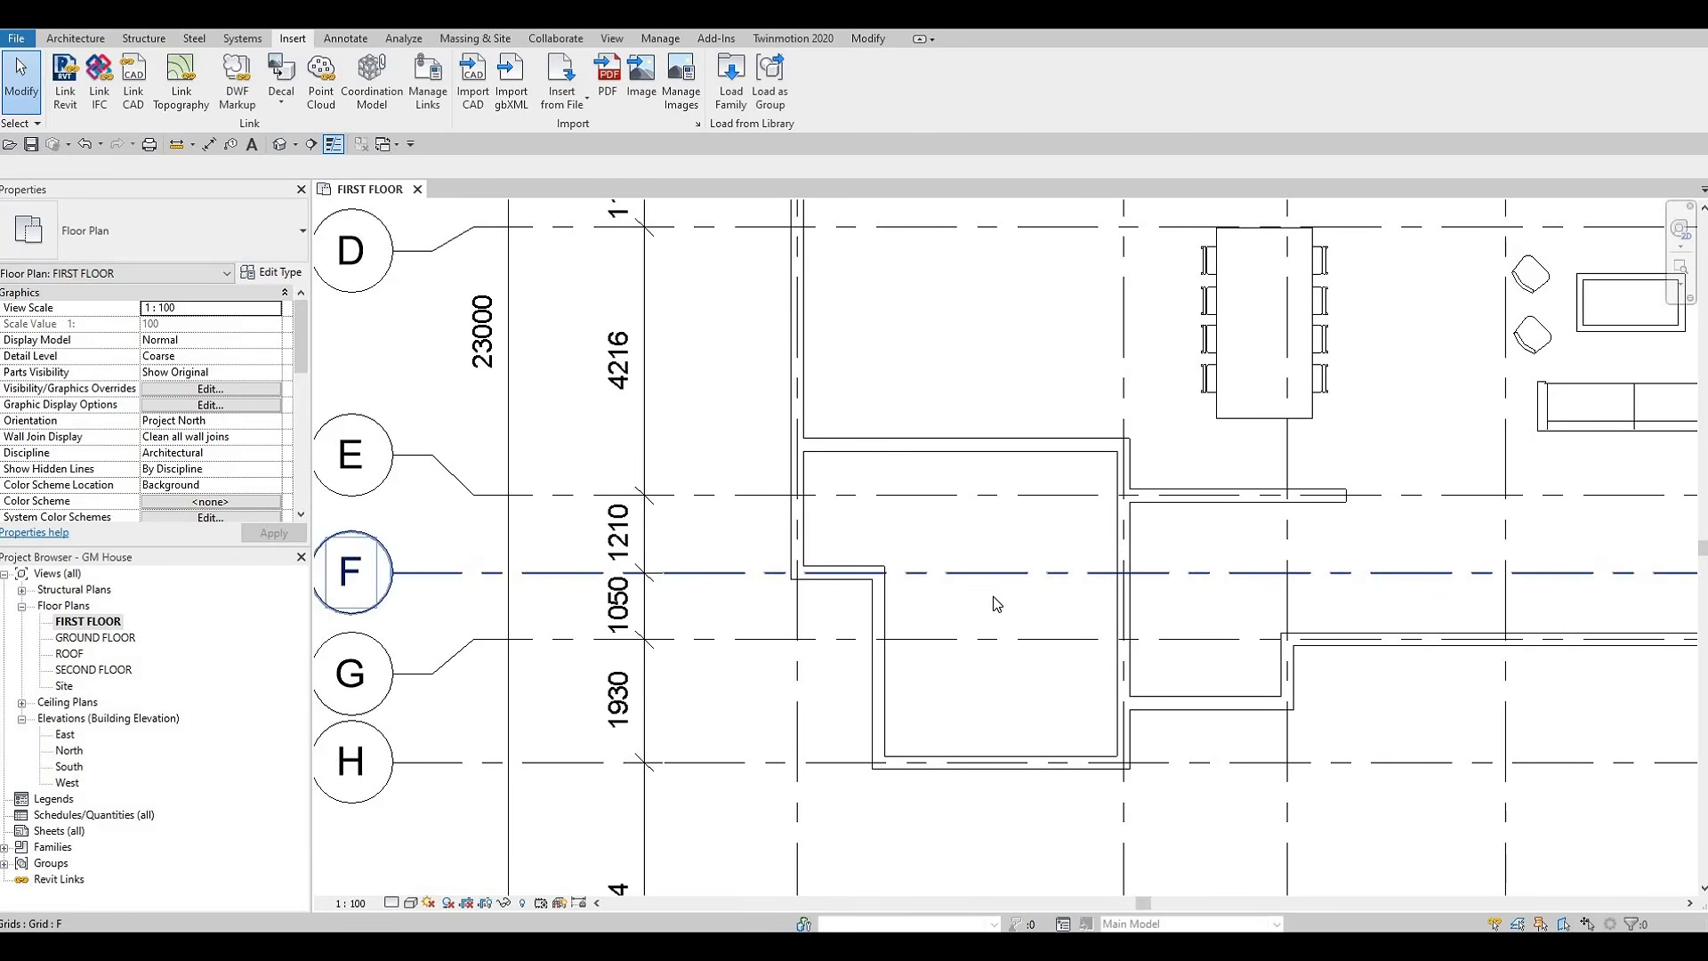
scroll(945, 627, down, 1)
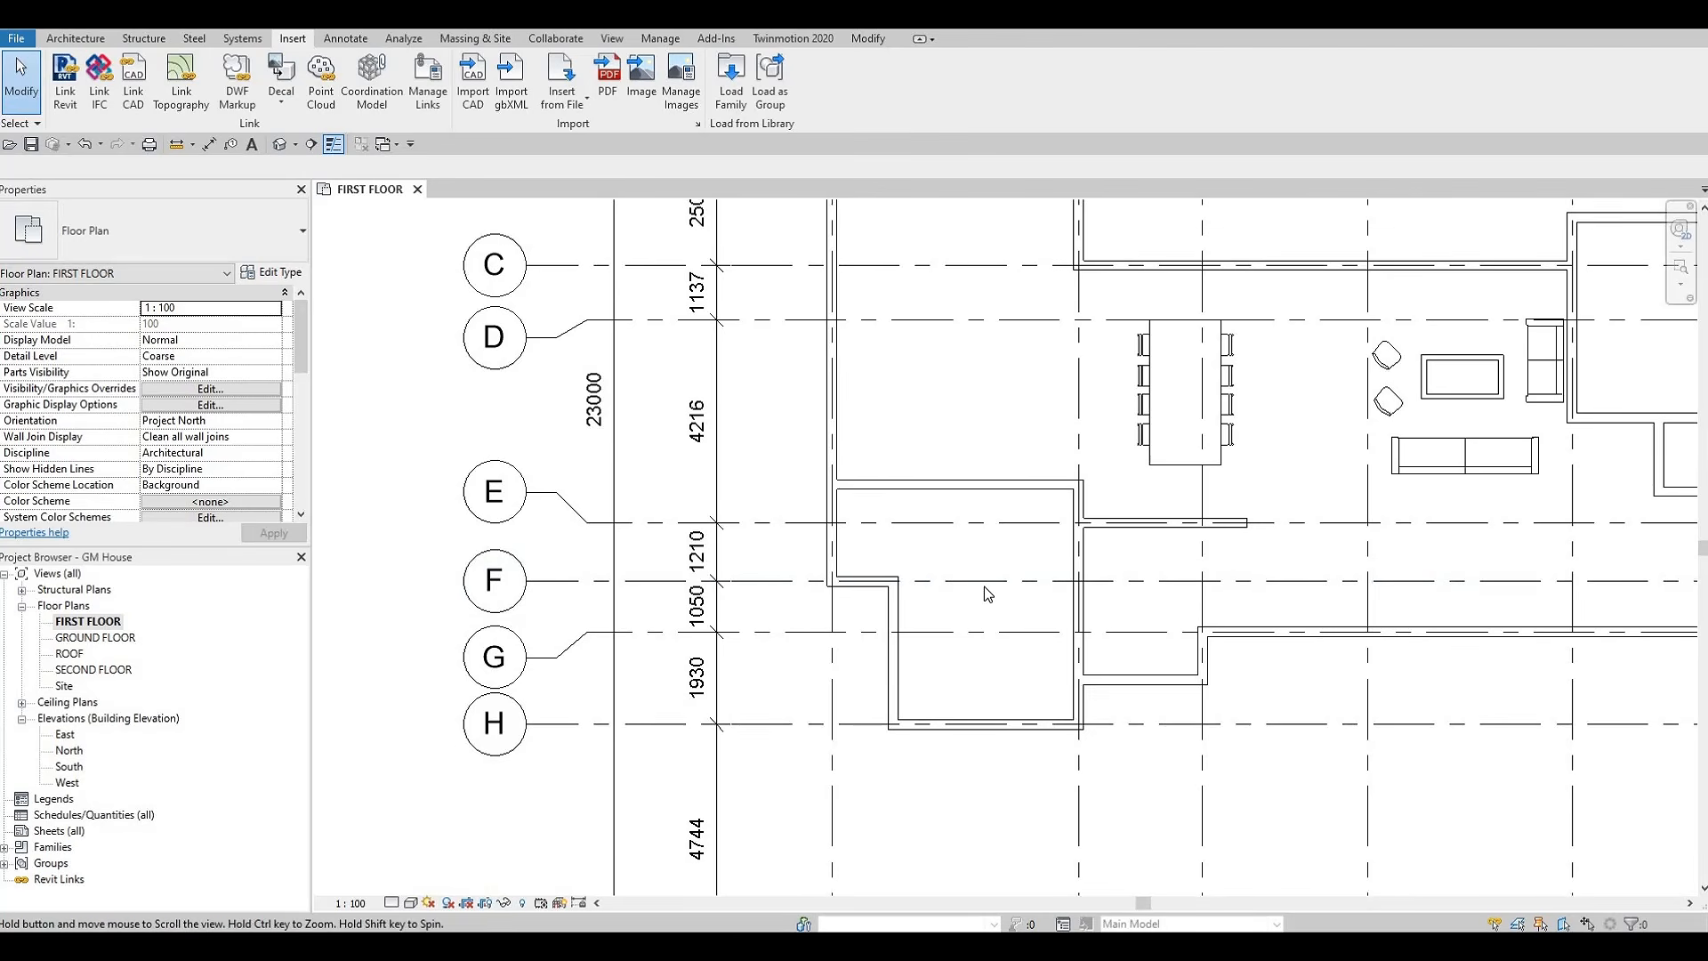
scroll(1001, 598, down, 1)
middle_drag(1072, 584, 1003, 533)
scroll(1146, 535, up, 2)
scroll(1207, 563, down, 1)
middle_drag(1207, 562, 1054, 575)
scroll(1055, 575, down, 1)
middle_drag(1298, 517, 1277, 527)
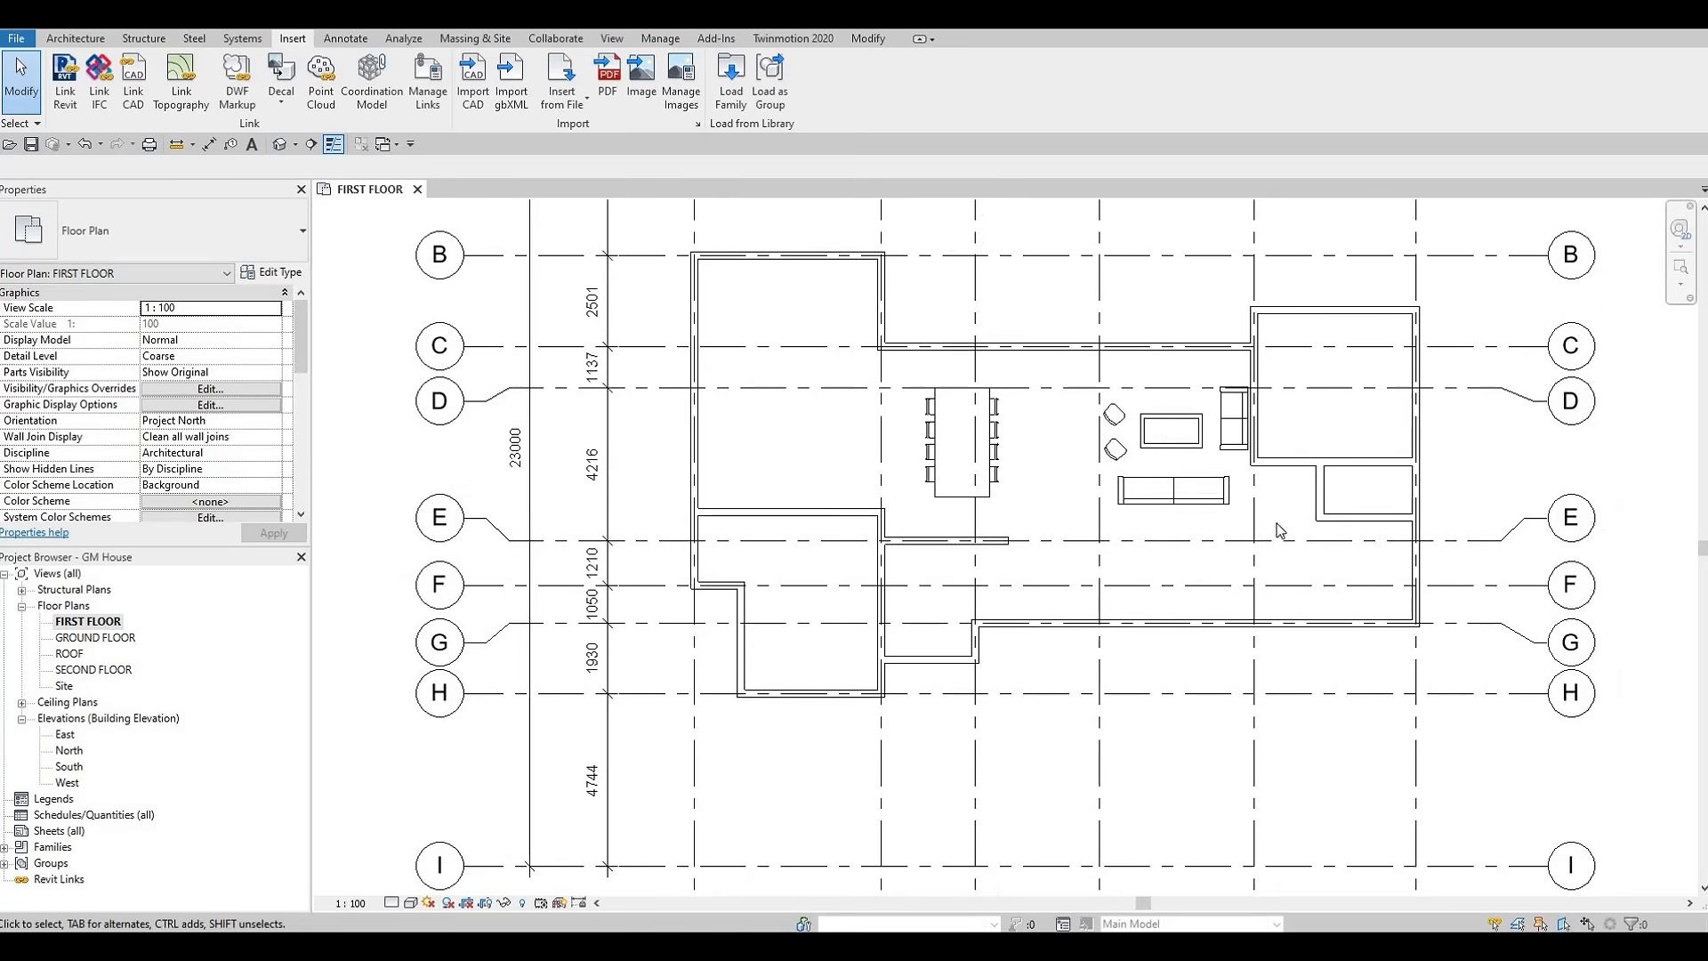
middle_drag(1180, 553, 1165, 604)
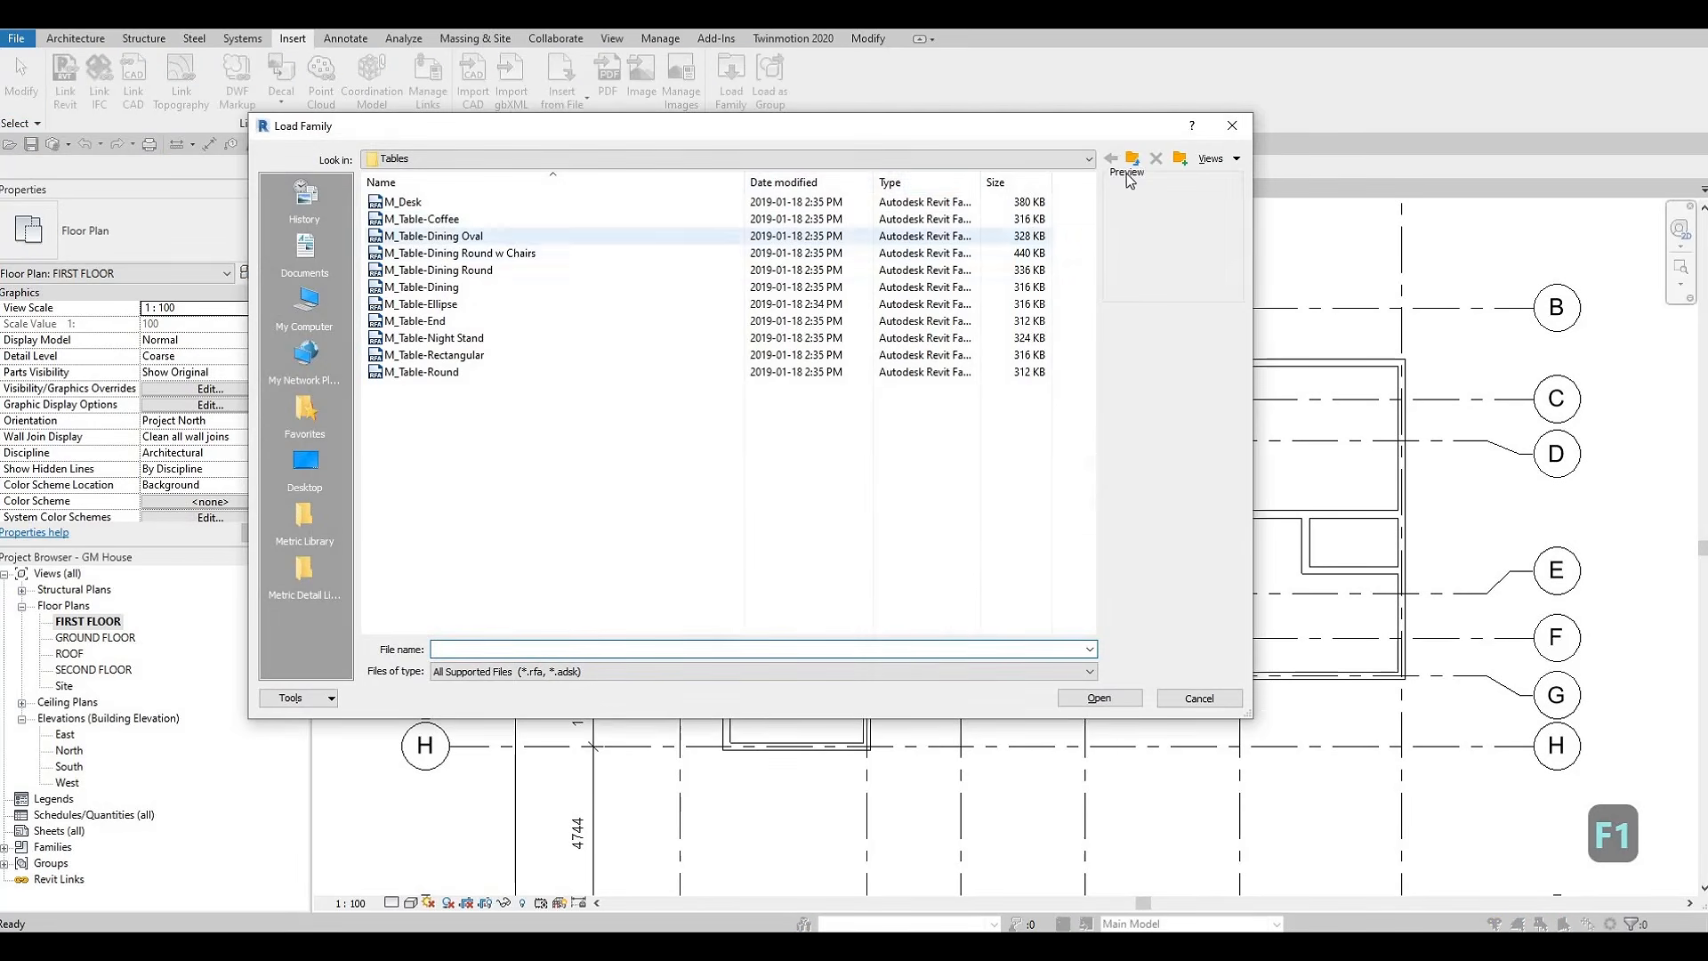
Load the M_Entertainment center family from the Storage folder into the project
click(1133, 159)
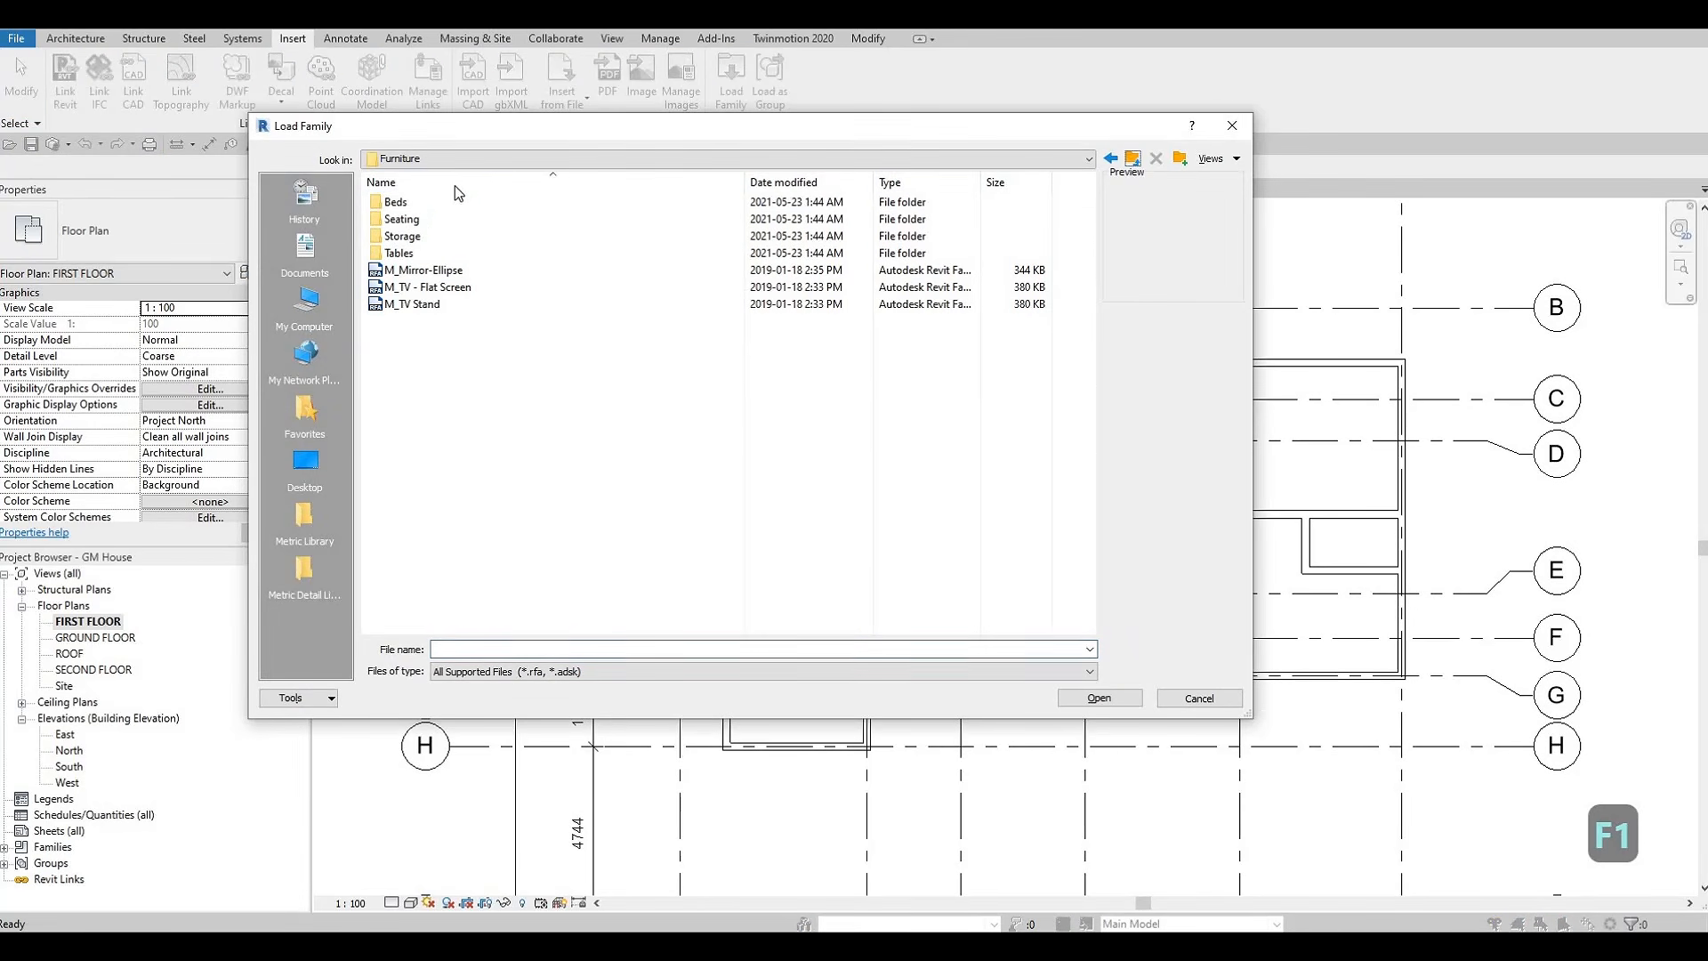
double_click(435, 239)
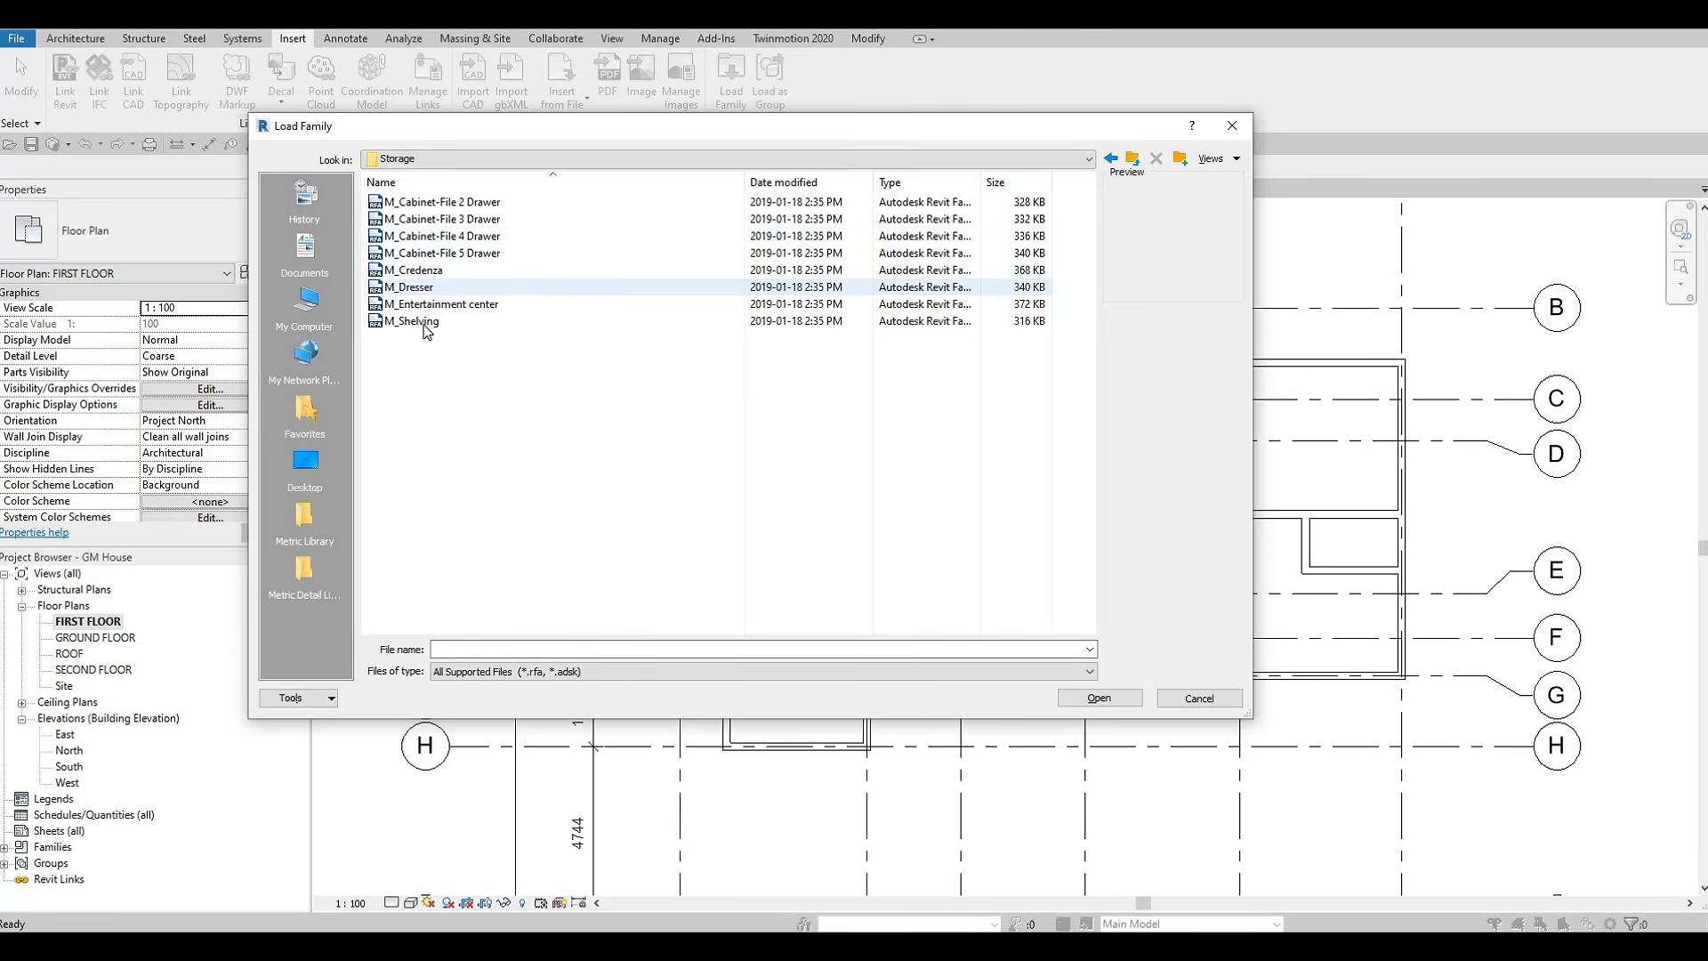
click(460, 303)
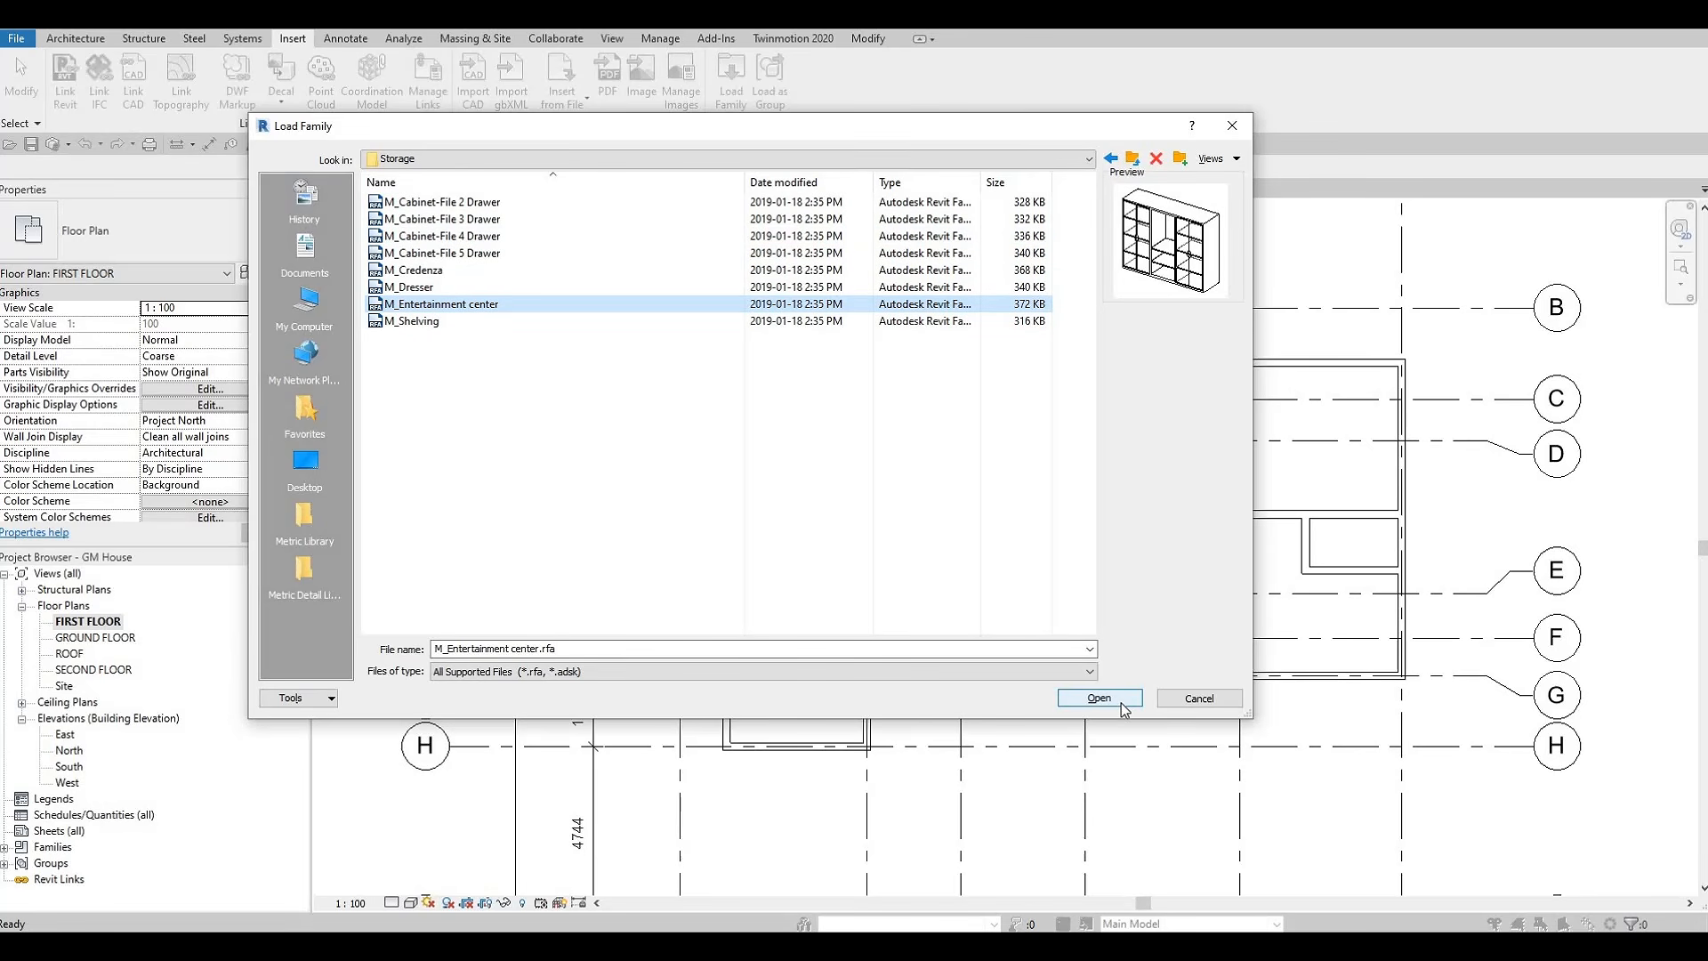
key(Return)
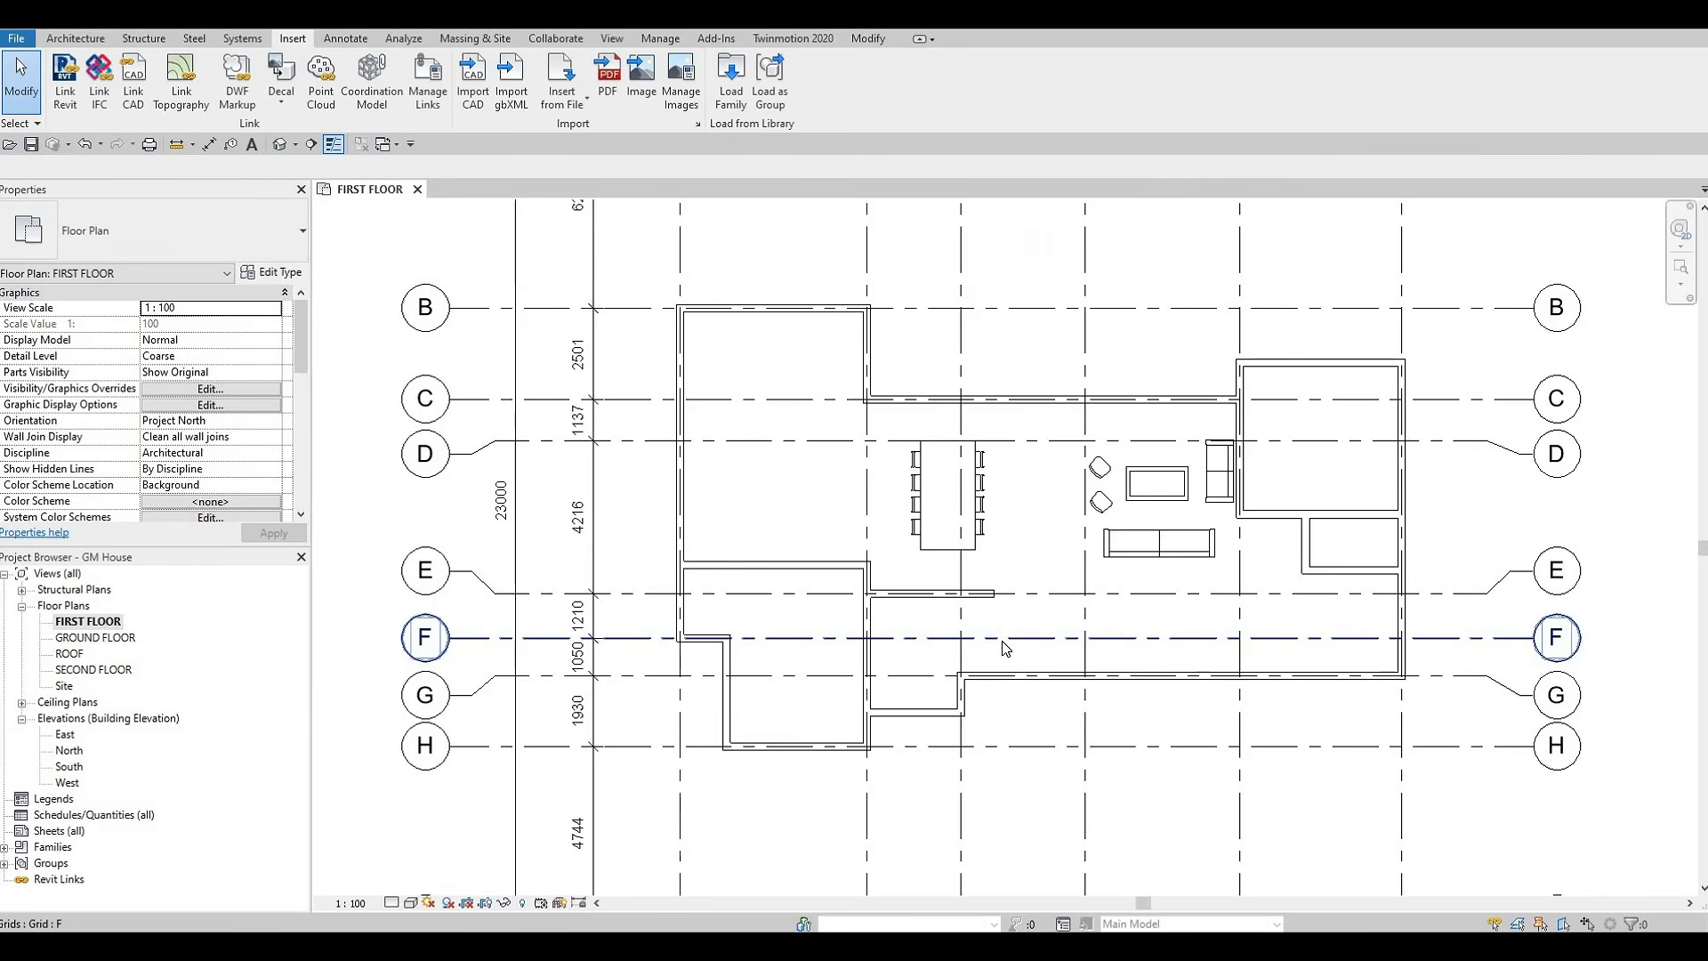
Place the 1830 x 1830 x 0610mm entertainment center against the interior wall just above grid E, inside the lower room, 1000 mm from the adjacent vertical grid line
key(m)
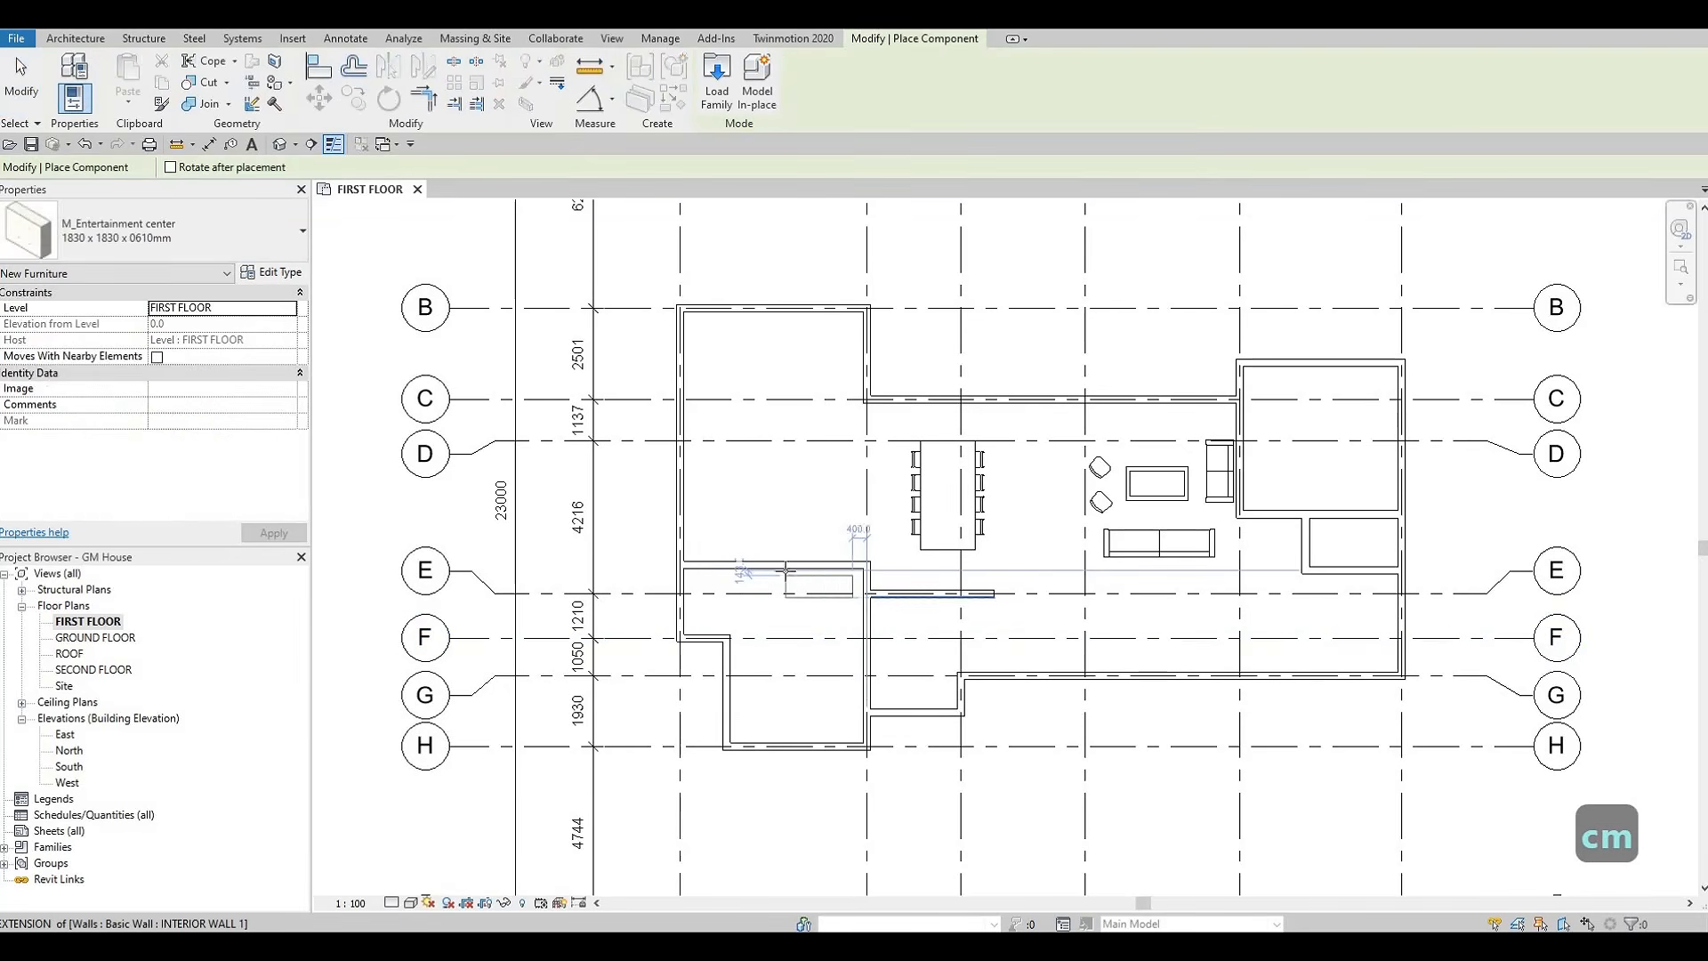
scroll(787, 588, up, 3)
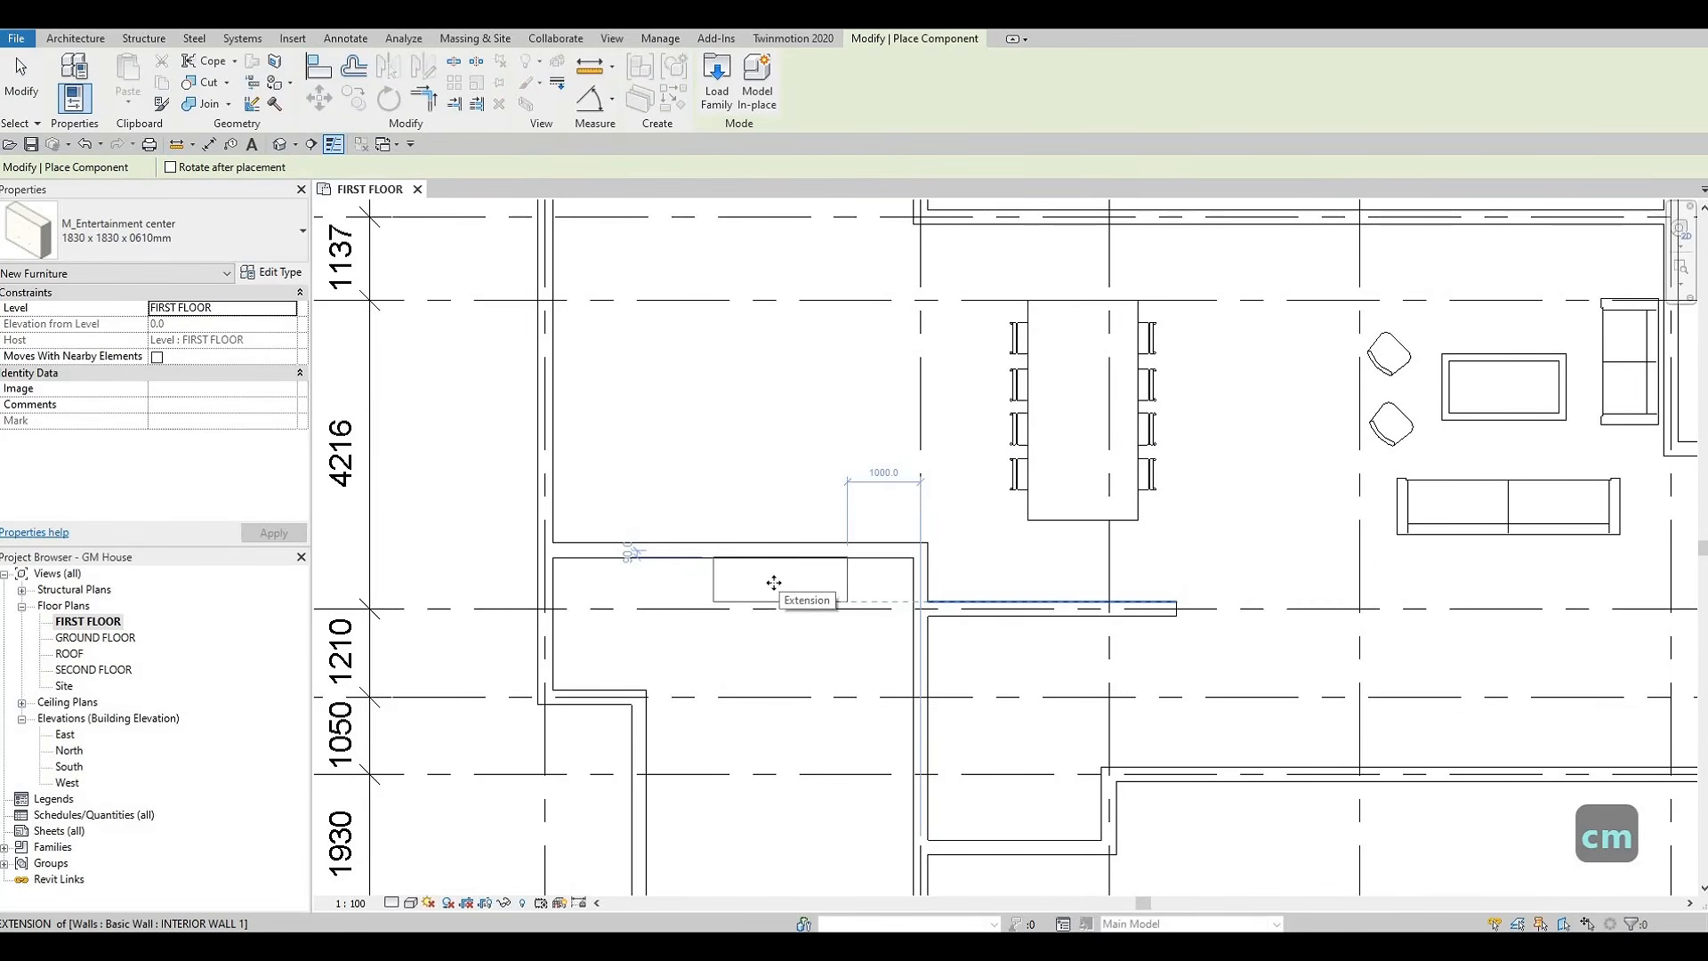
click(780, 581)
key(Escape)
middle_drag(766, 608, 906, 563)
scroll(906, 562, down, 1)
key(Escape)
key(Escape)
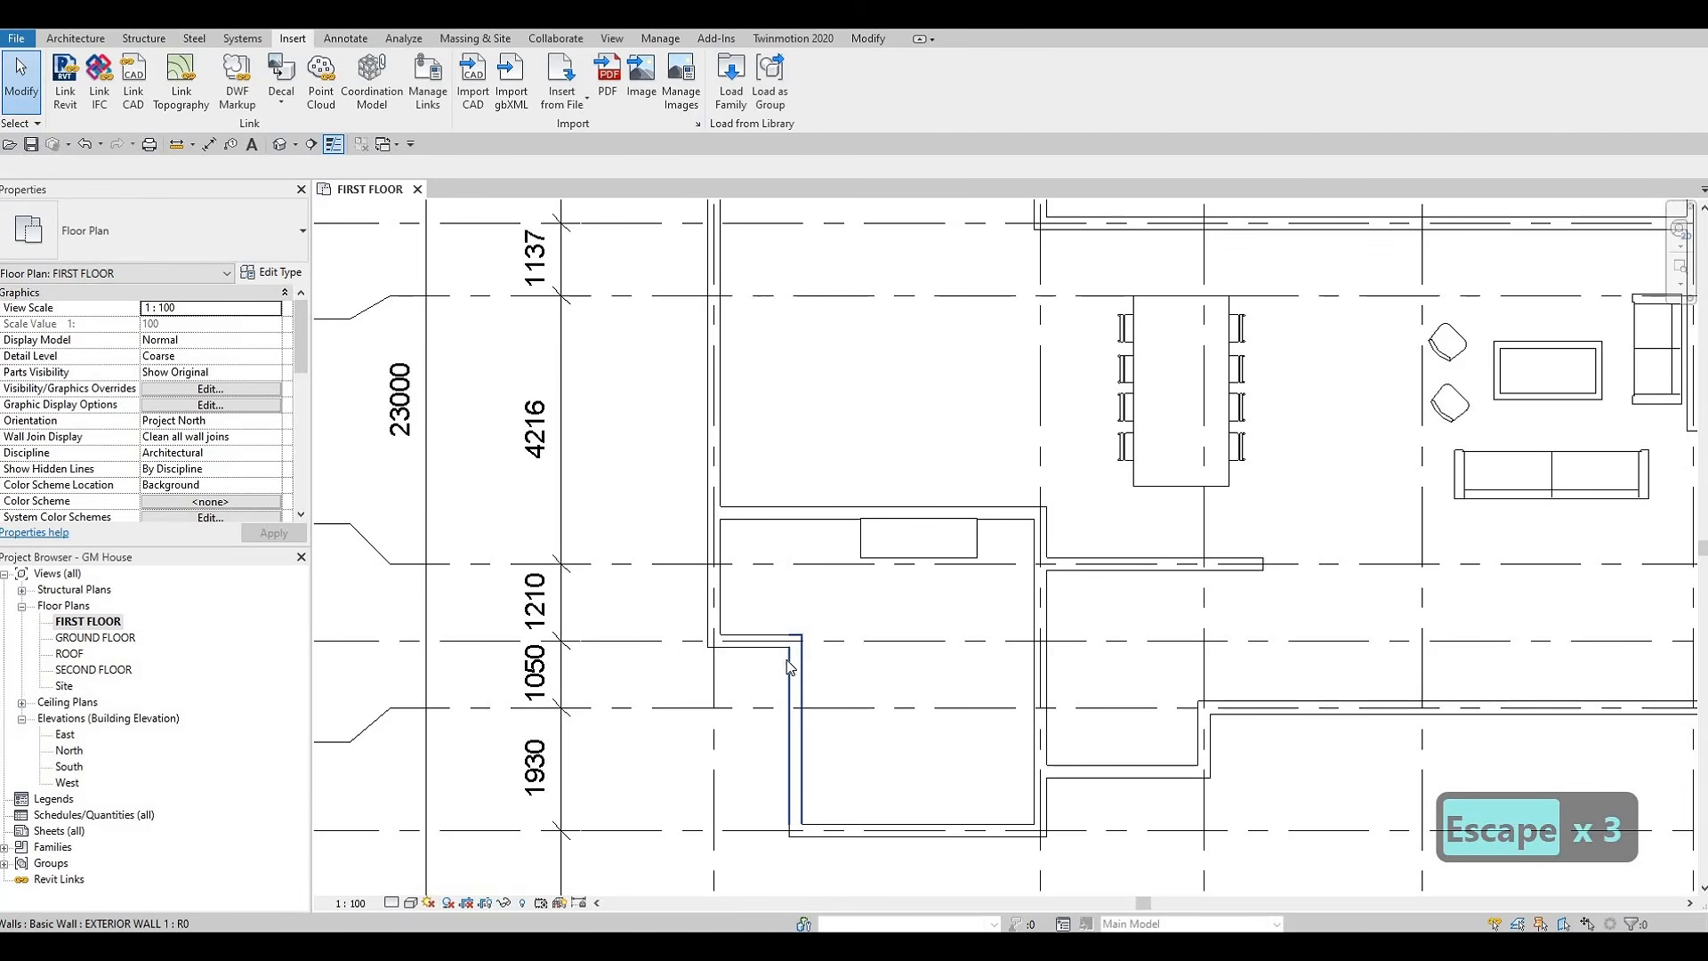
Try to extend the exterior wall between grids F and H up to the interior wall above grid E
click(796, 637)
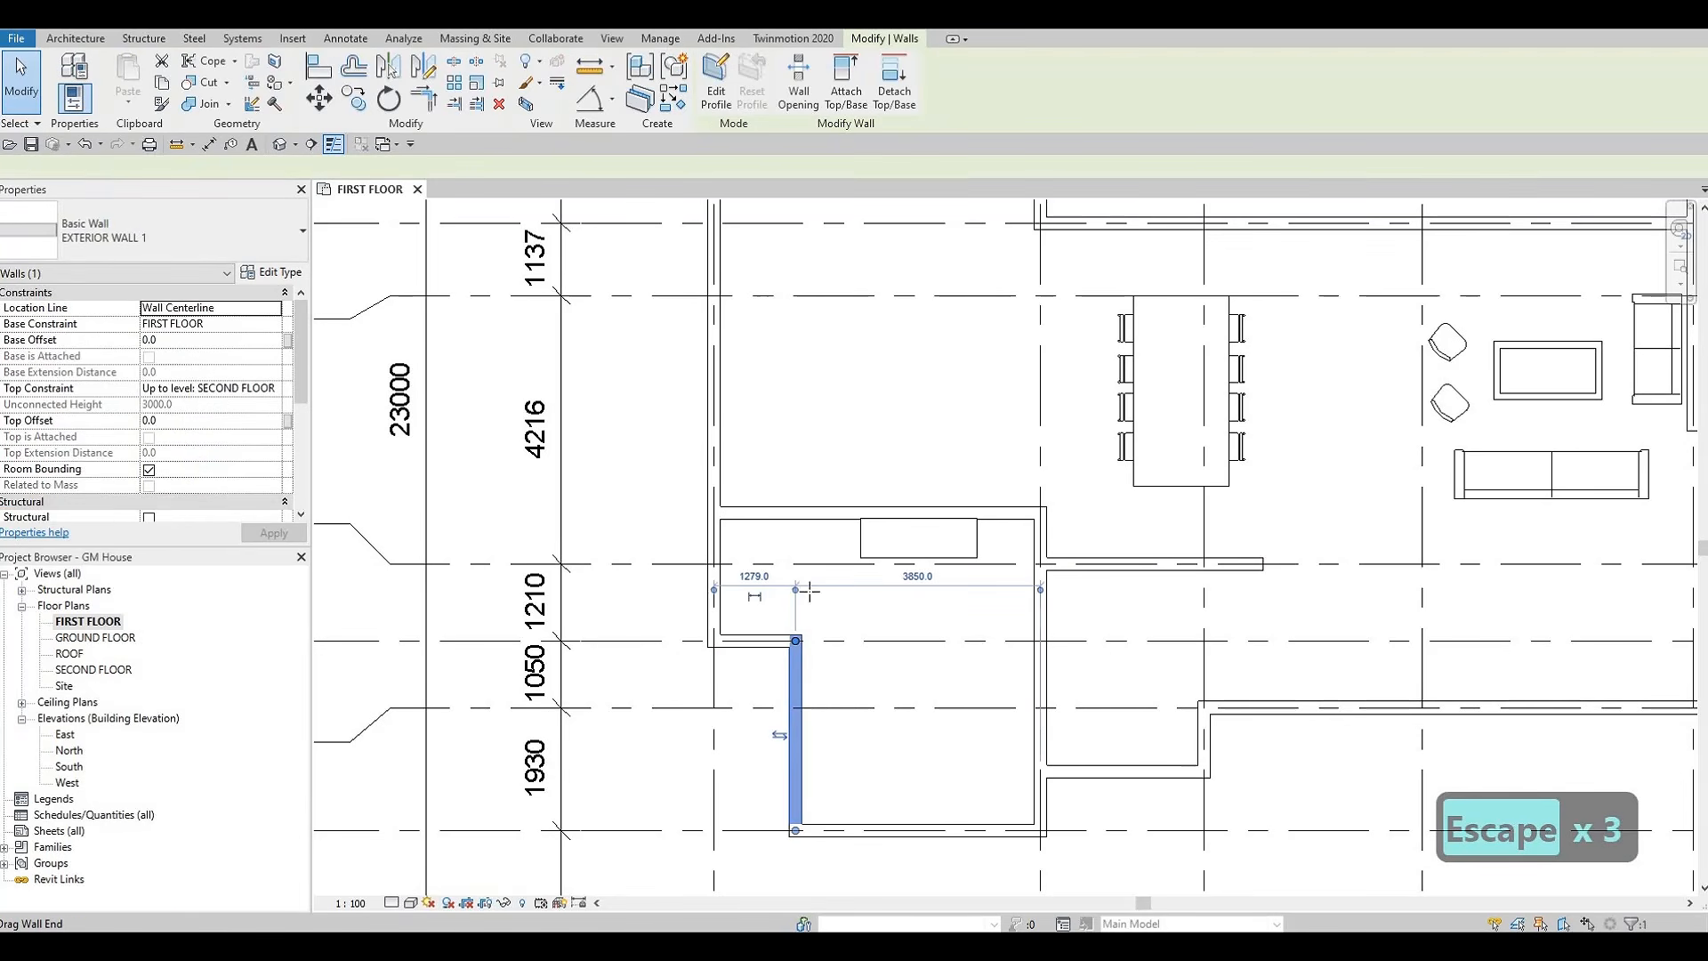
drag(797, 640, 809, 554)
key(Escape)
key(Escape)
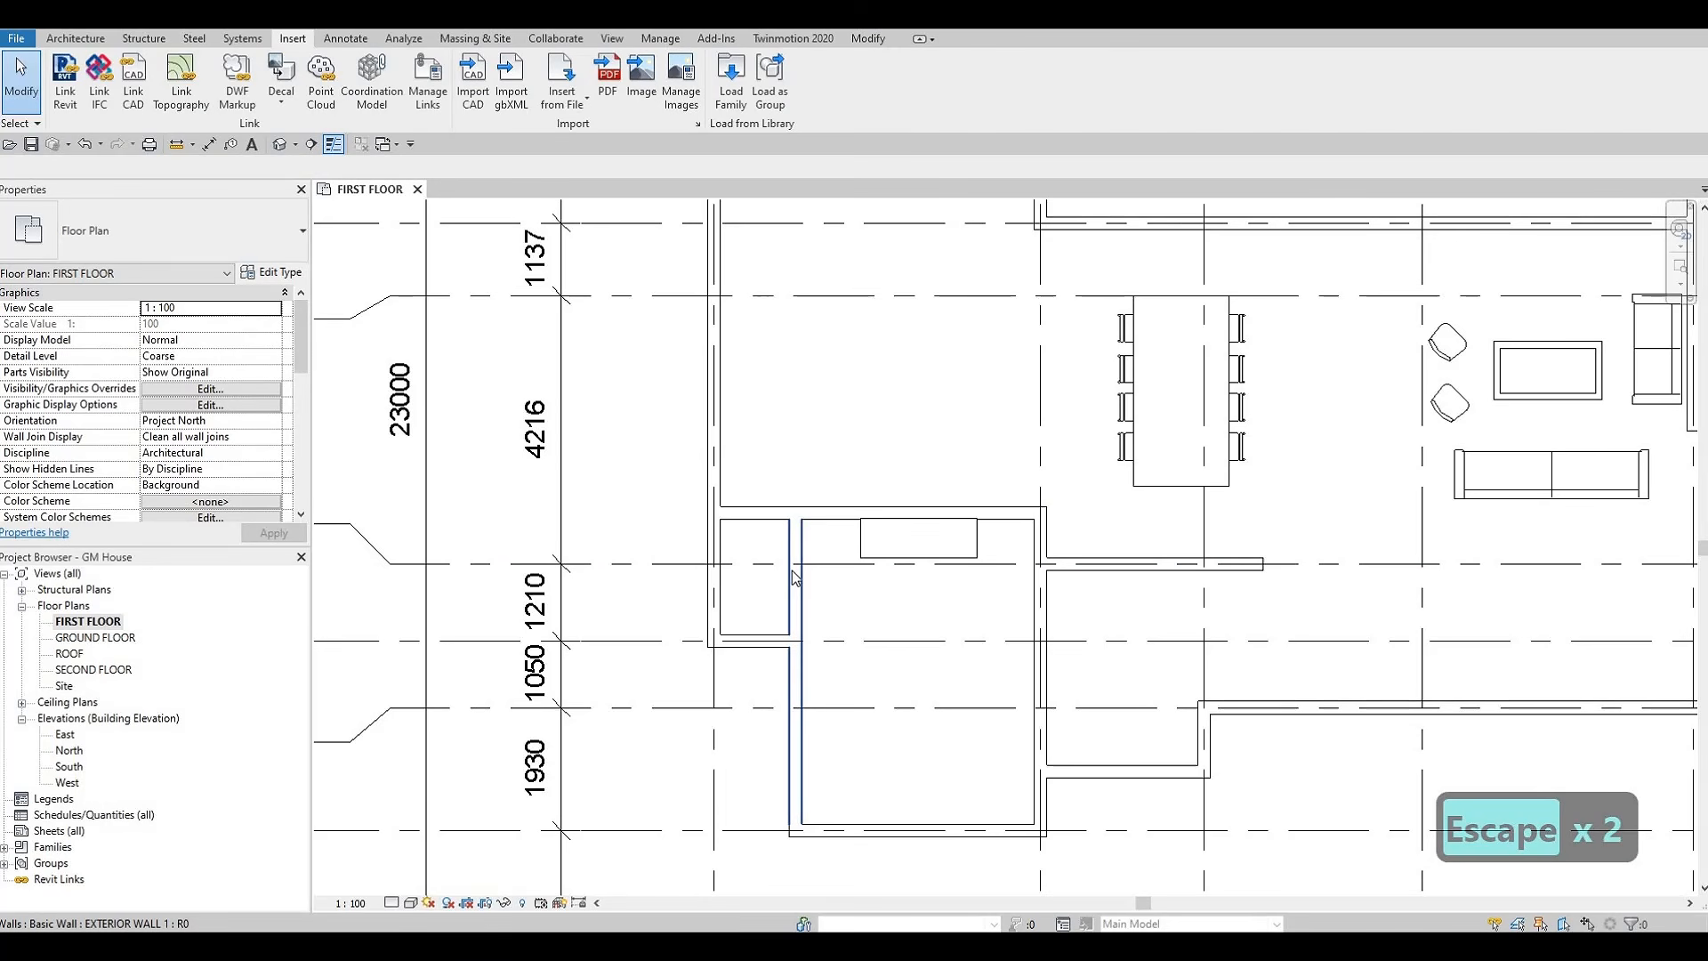
key(Escape)
Shorten the extended exterior wall back to its corner with the short exterior wall on grid F
click(796, 527)
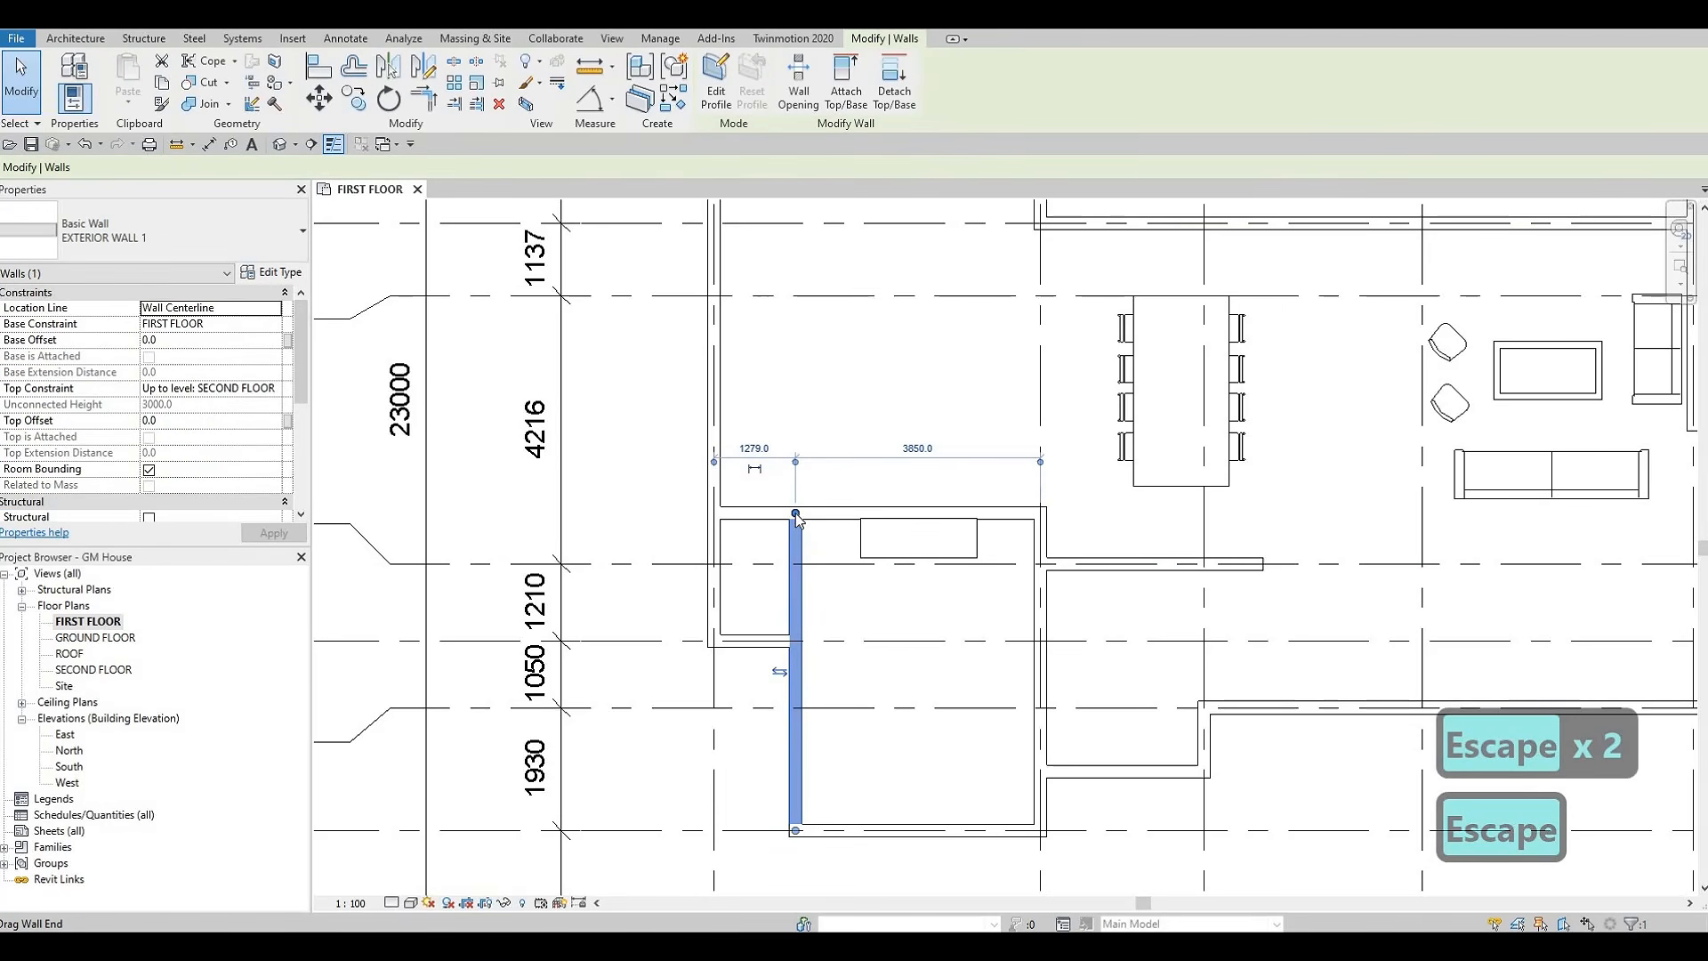
drag(791, 593, 797, 637)
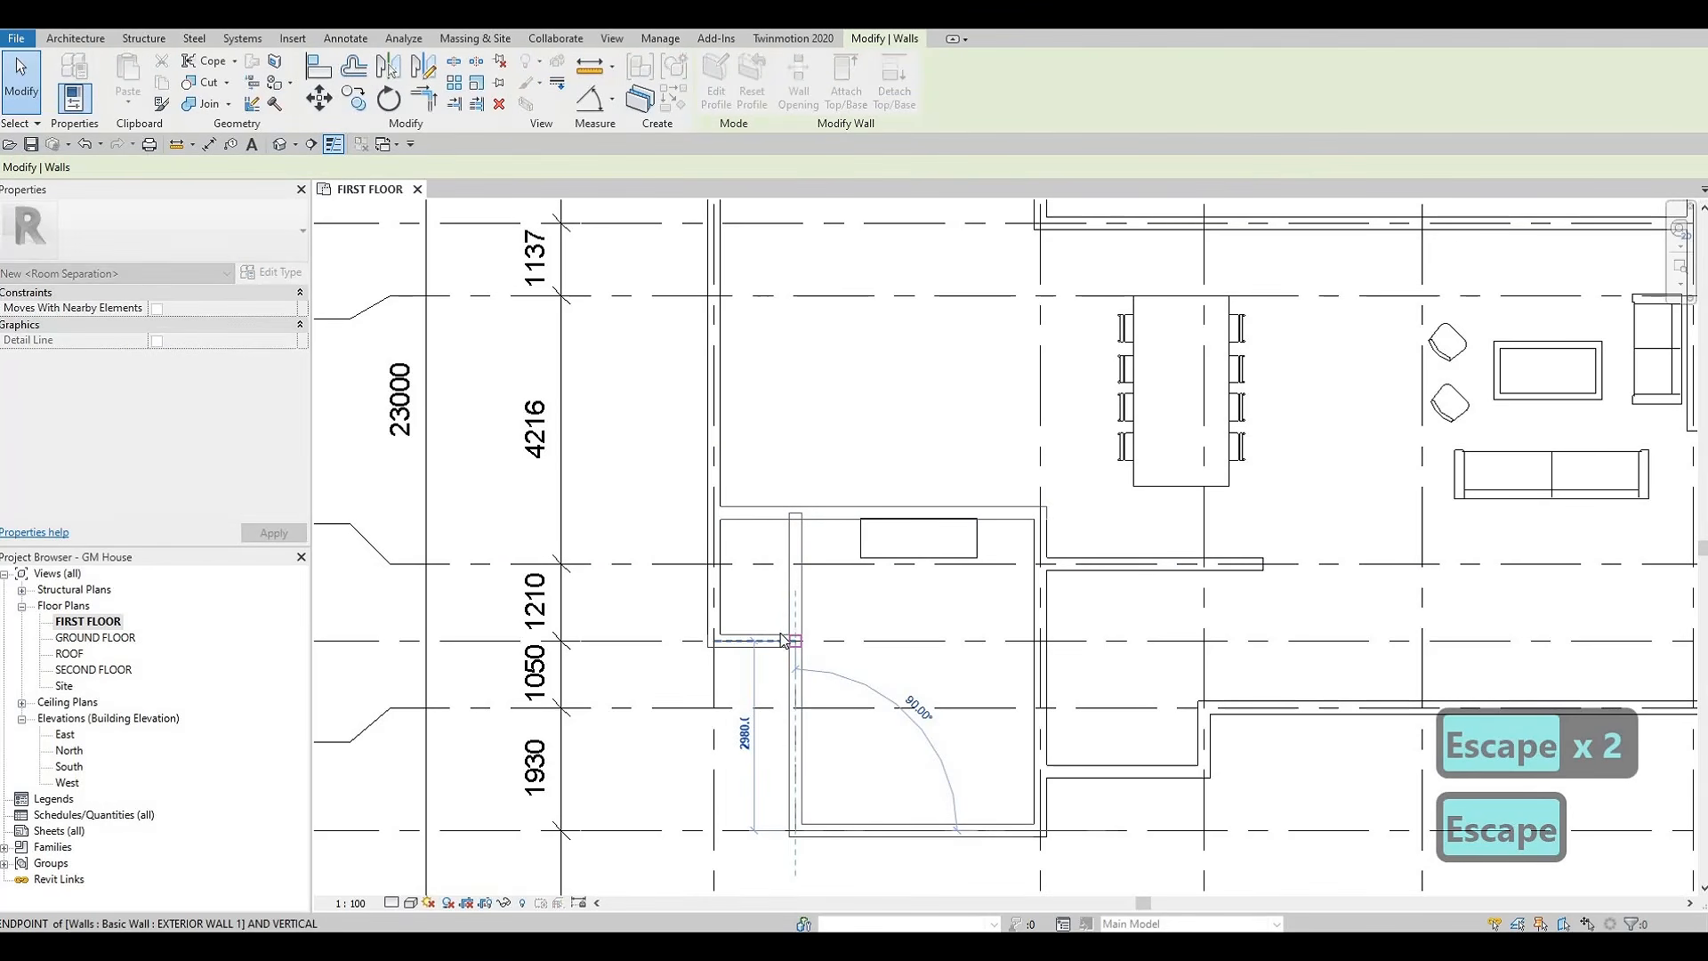
key(Escape)
key(Escape)
key(Escape)
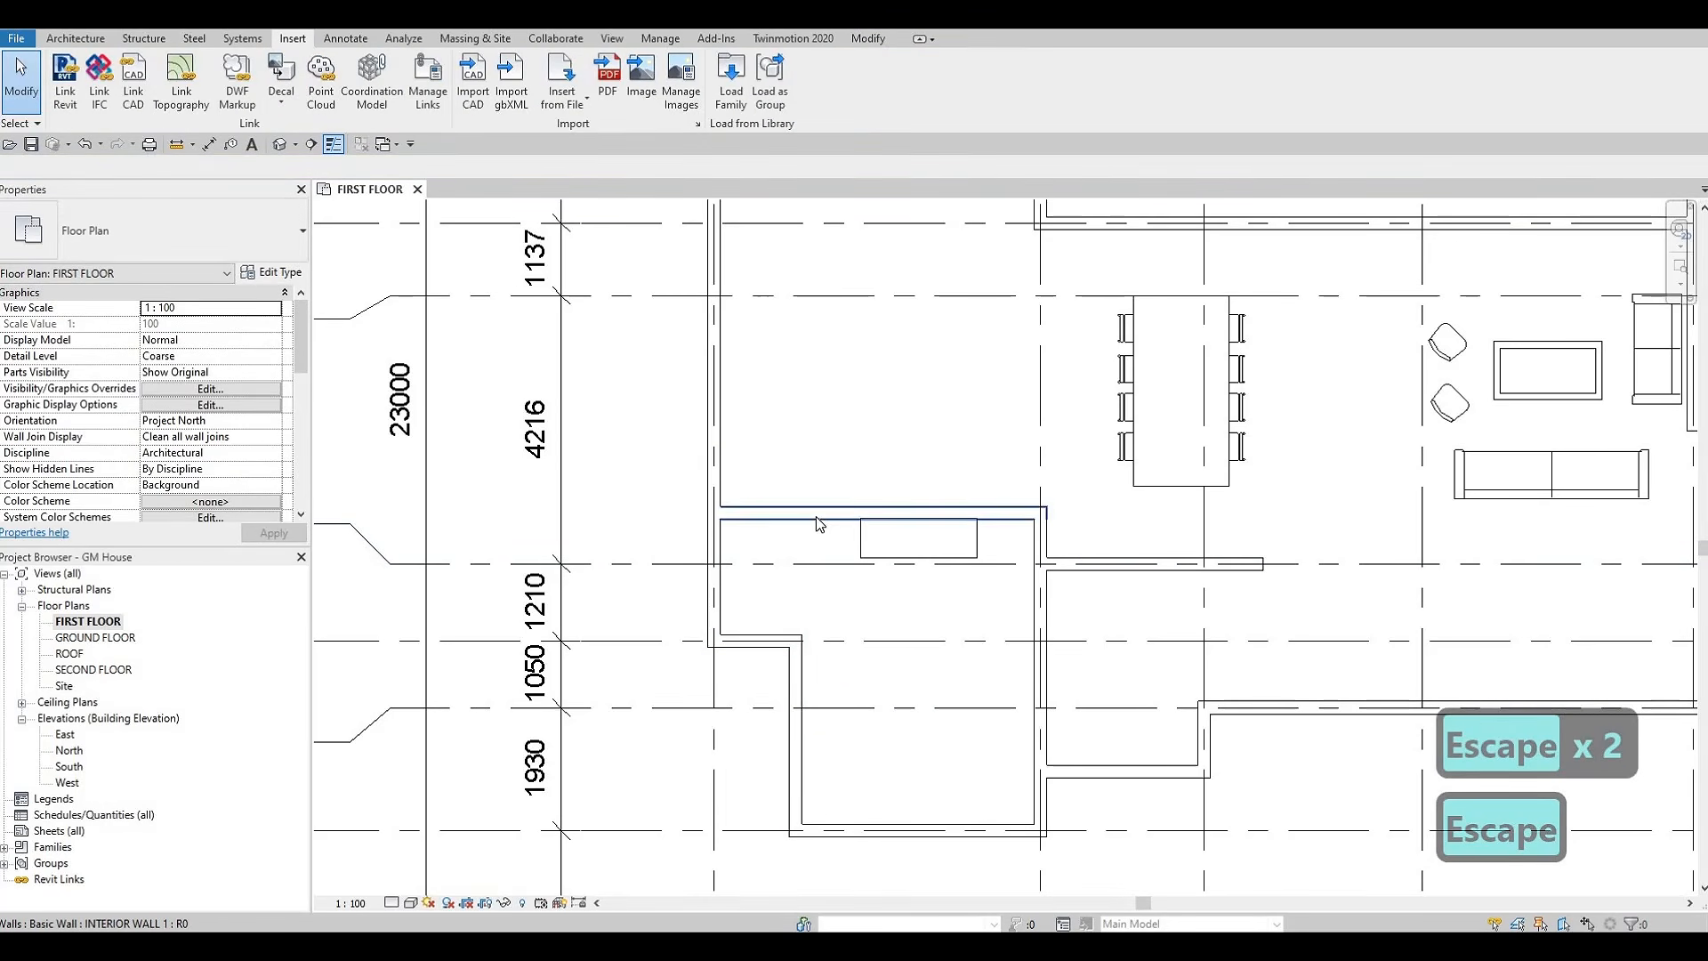
Draw a 1810 mm INTERIOR WALL 1 segment from the exterior corner near grid F straight up to the interior wall above grid E
click(815, 516)
key(c)
key(s)
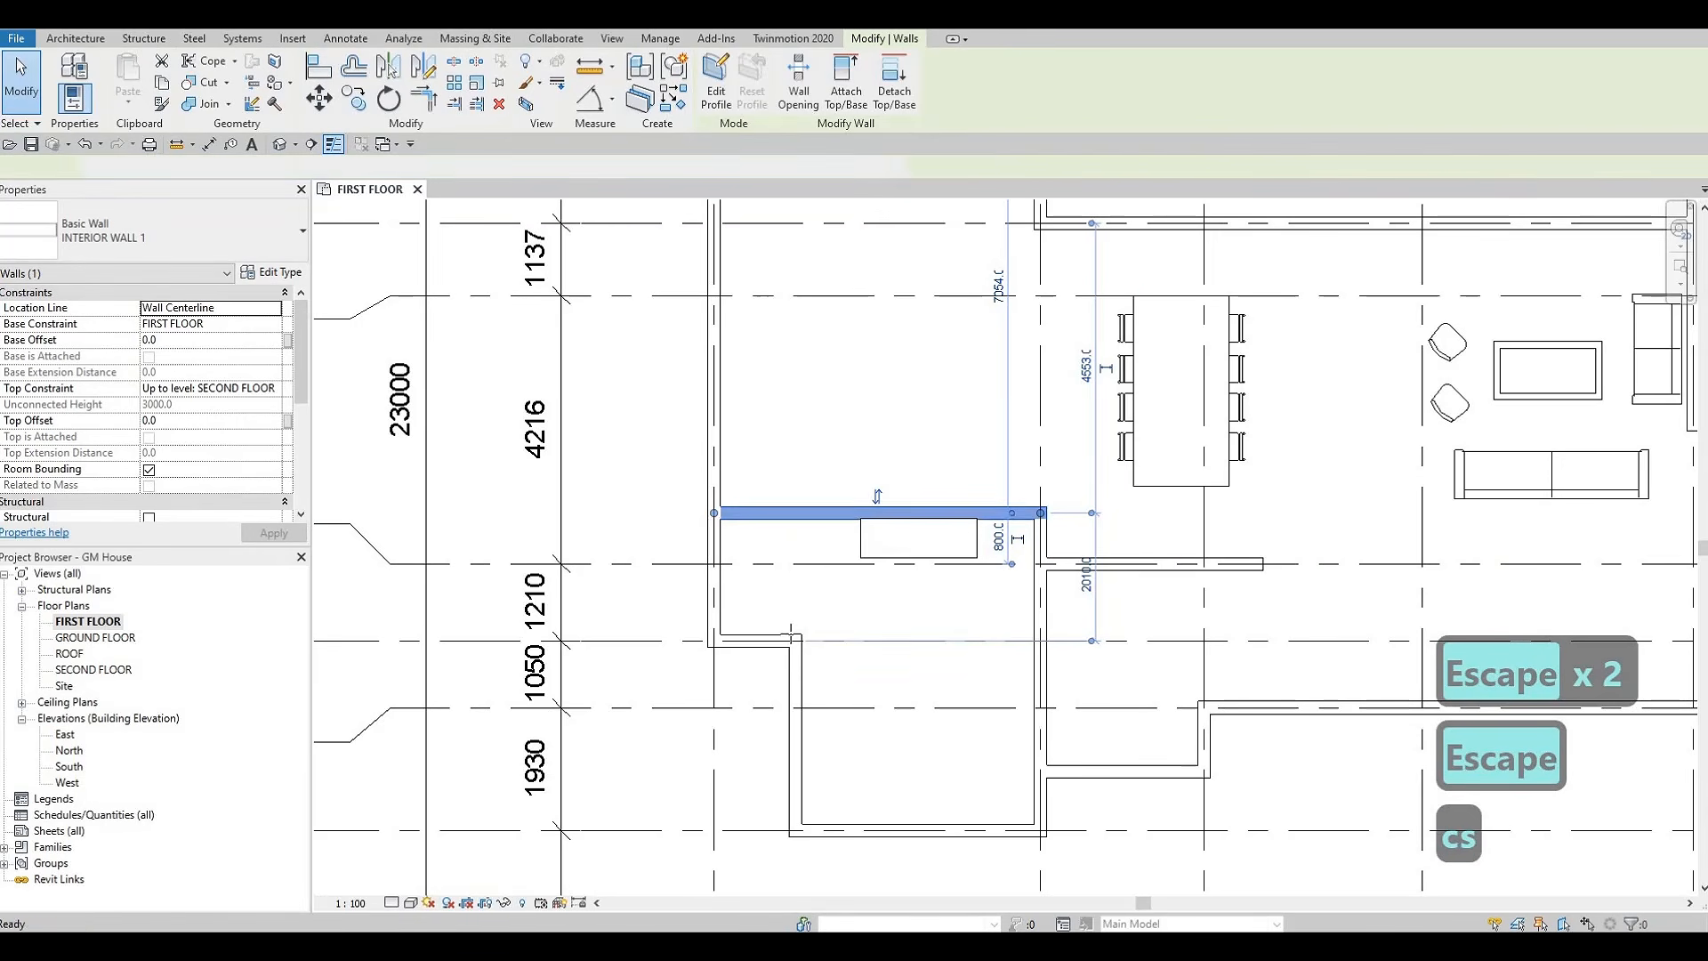
click(796, 634)
click(795, 514)
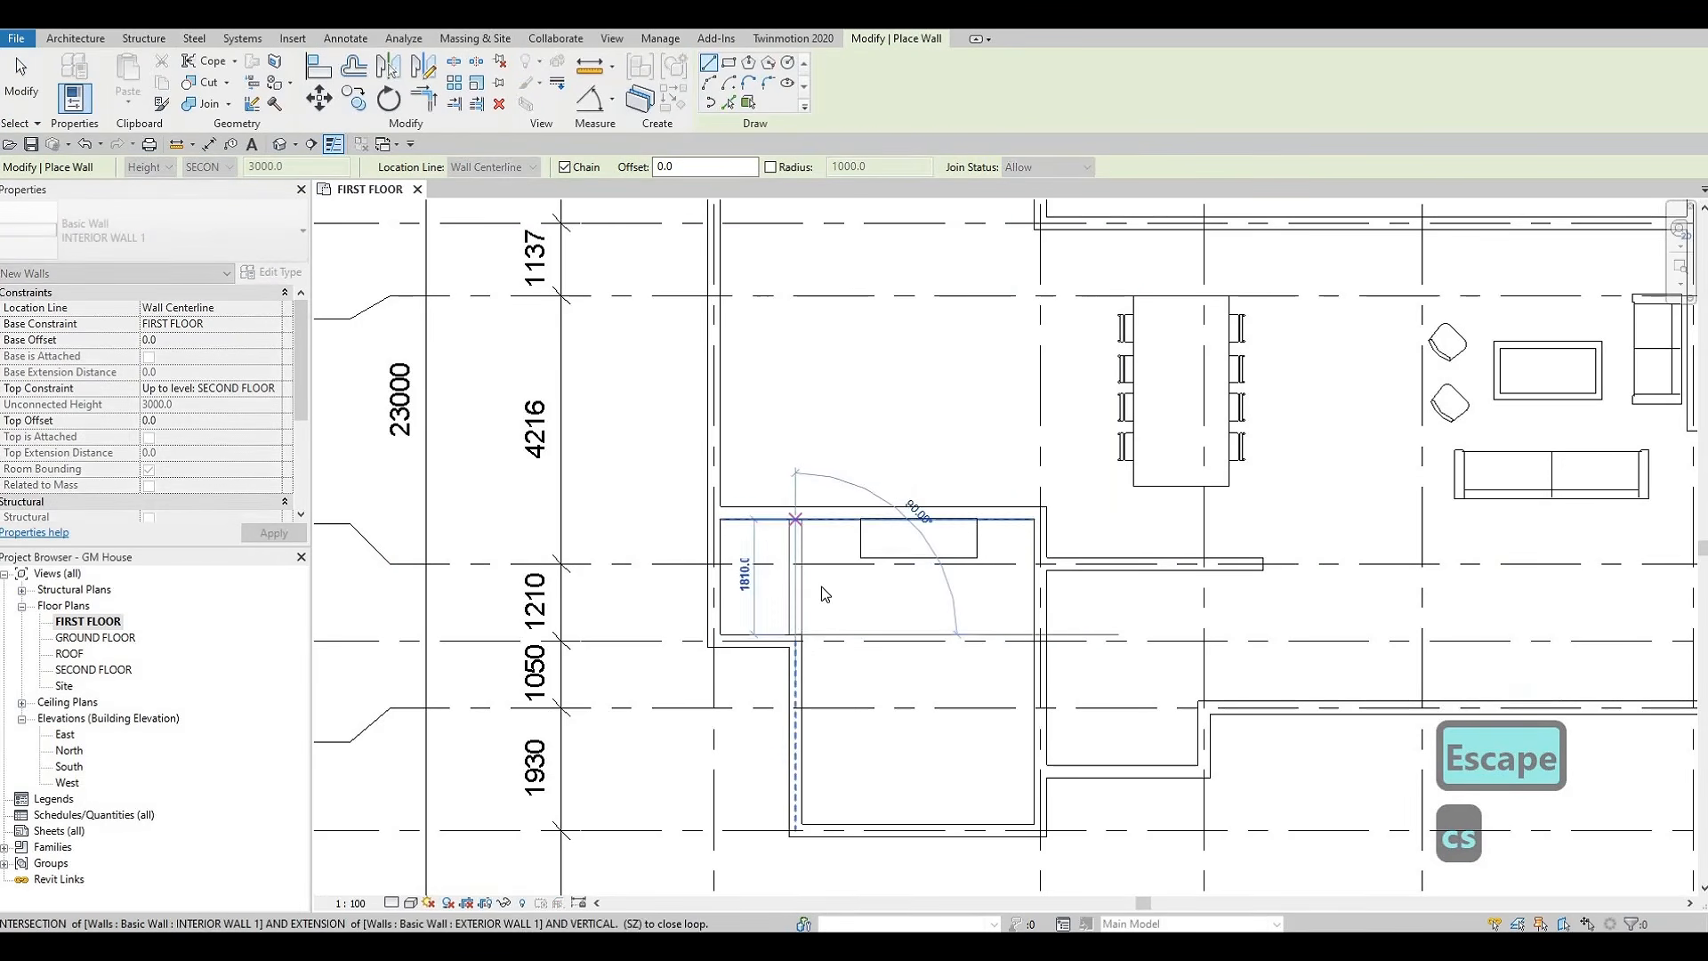
key(Escape)
key(Escape)
Delete the 1830 x 1830 x 0610mm entertainment center from the lower room
middle_drag(753, 594, 751, 549)
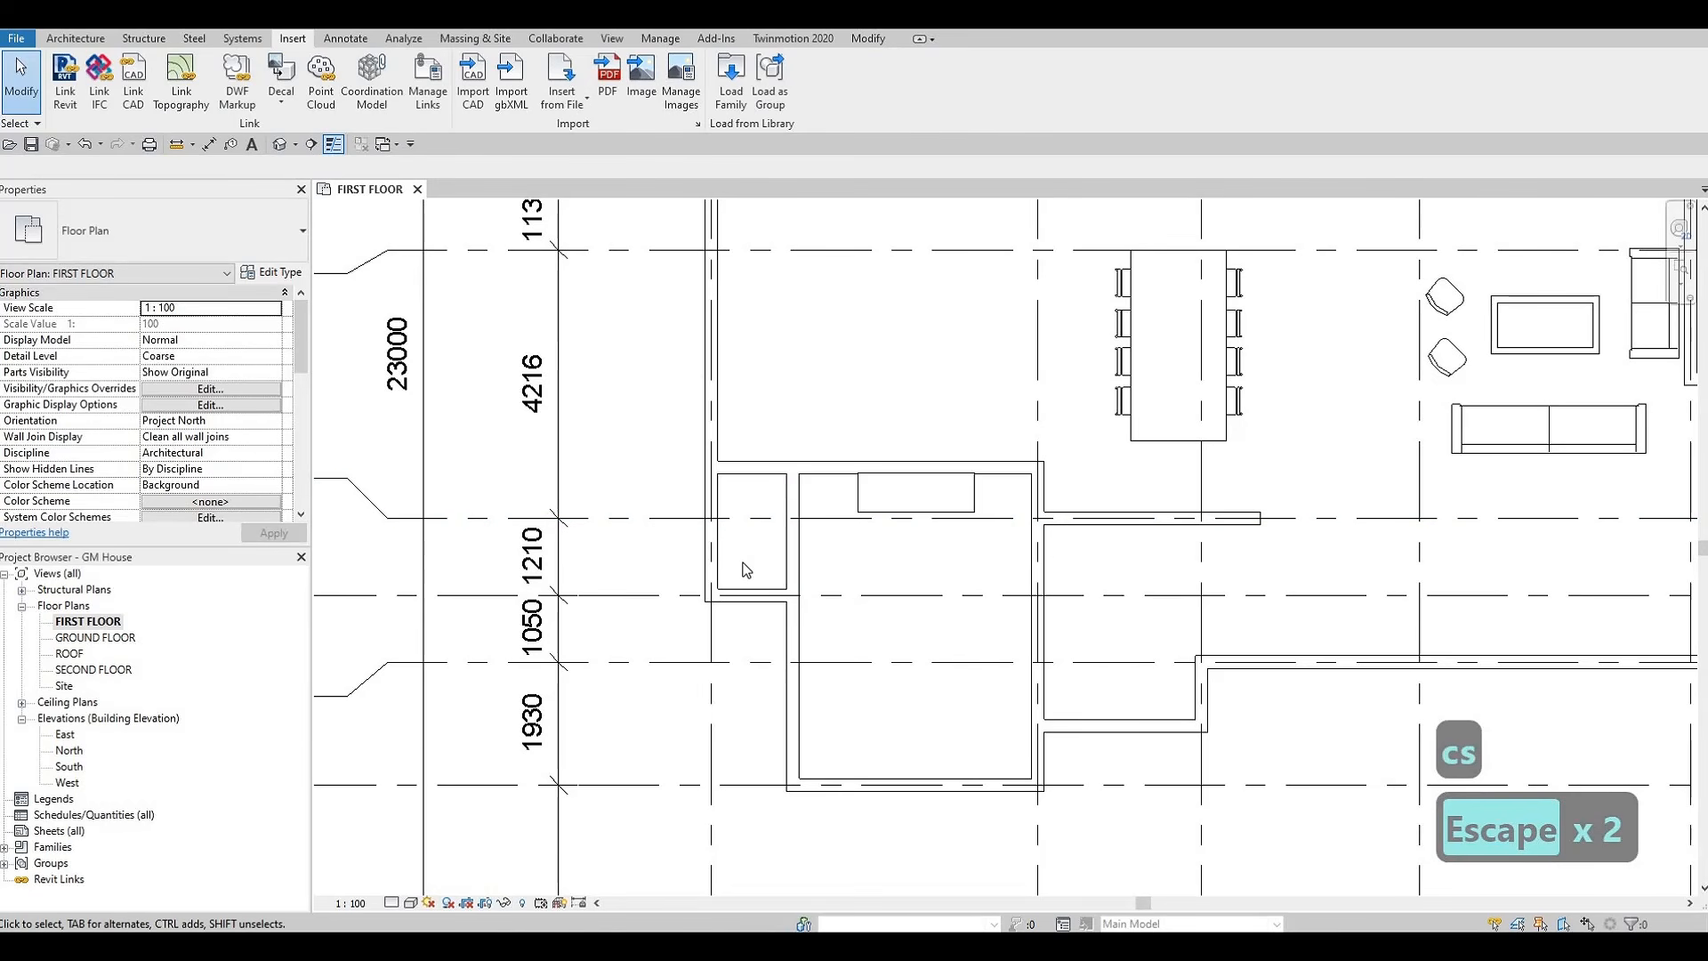
middle_drag(911, 504, 926, 476)
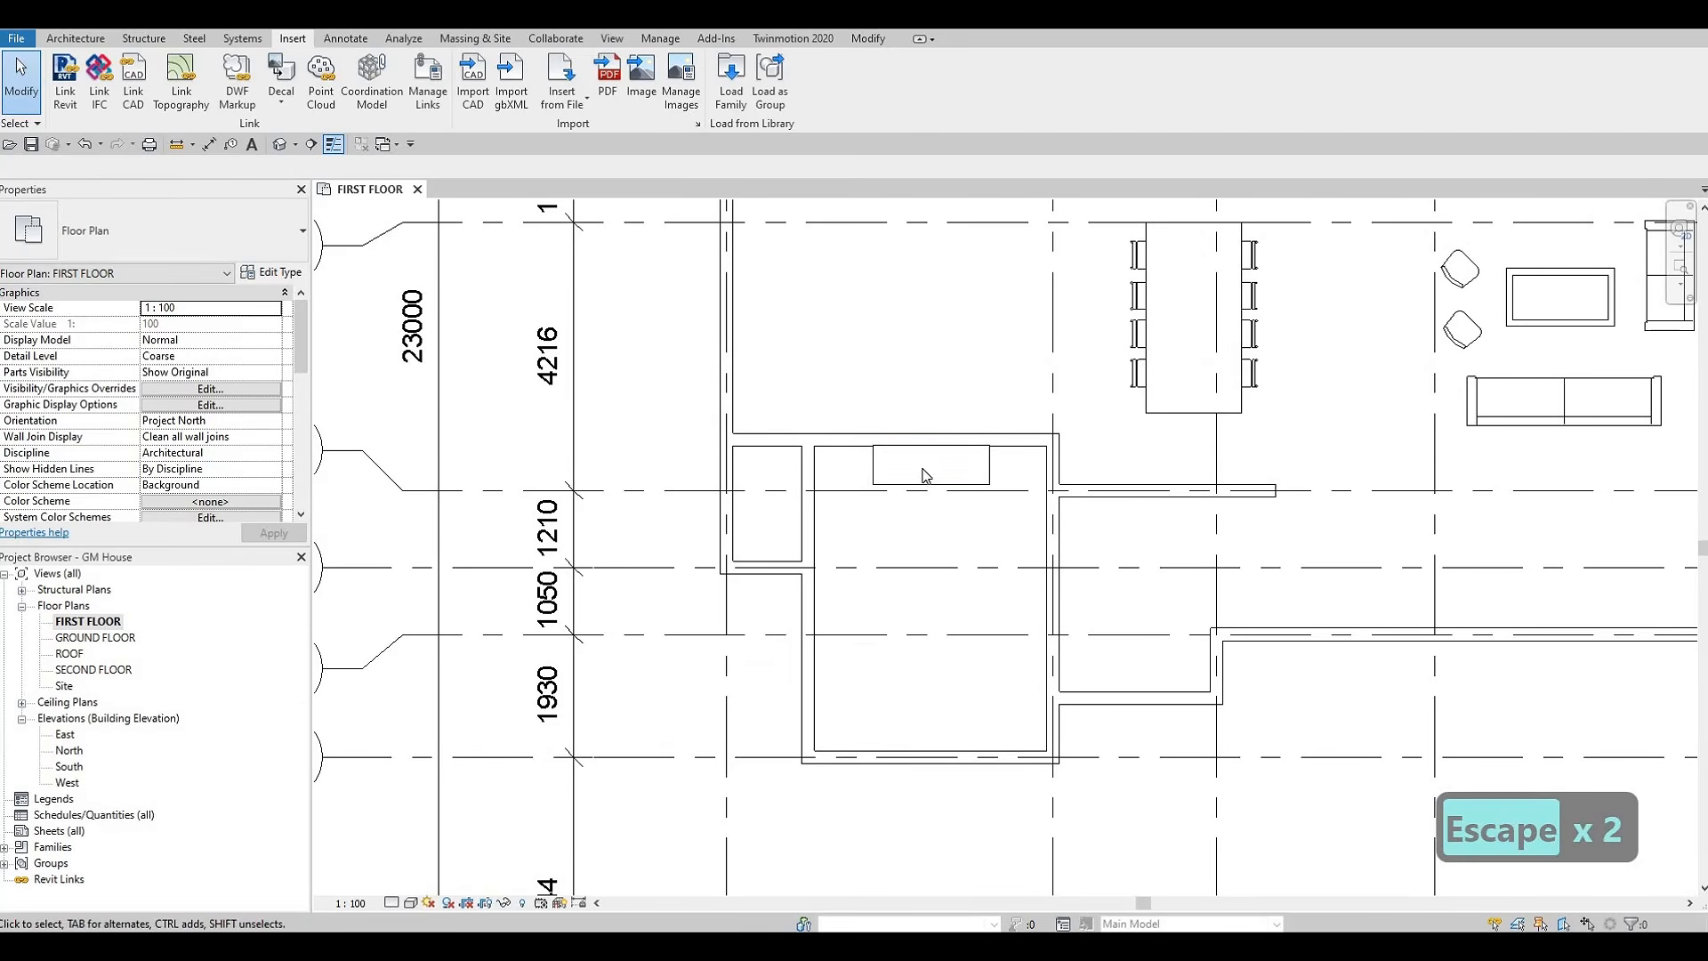
scroll(940, 470, up, 5)
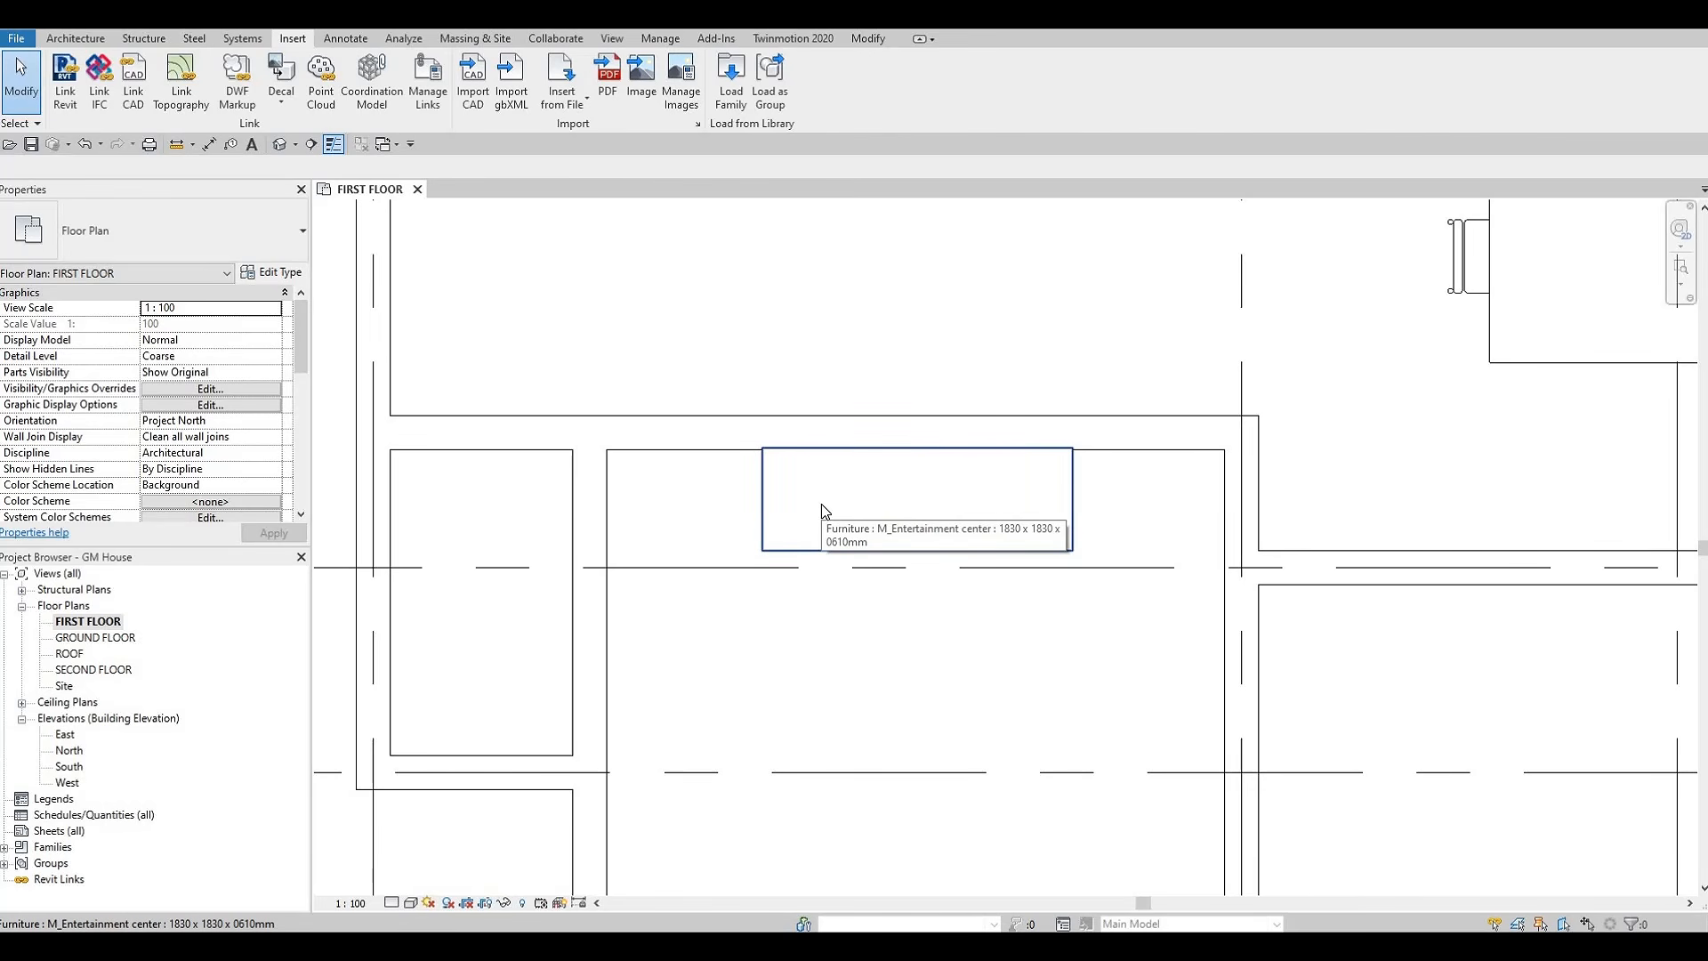
key(Escape)
key(Escape)
scroll(1043, 536, down, 2)
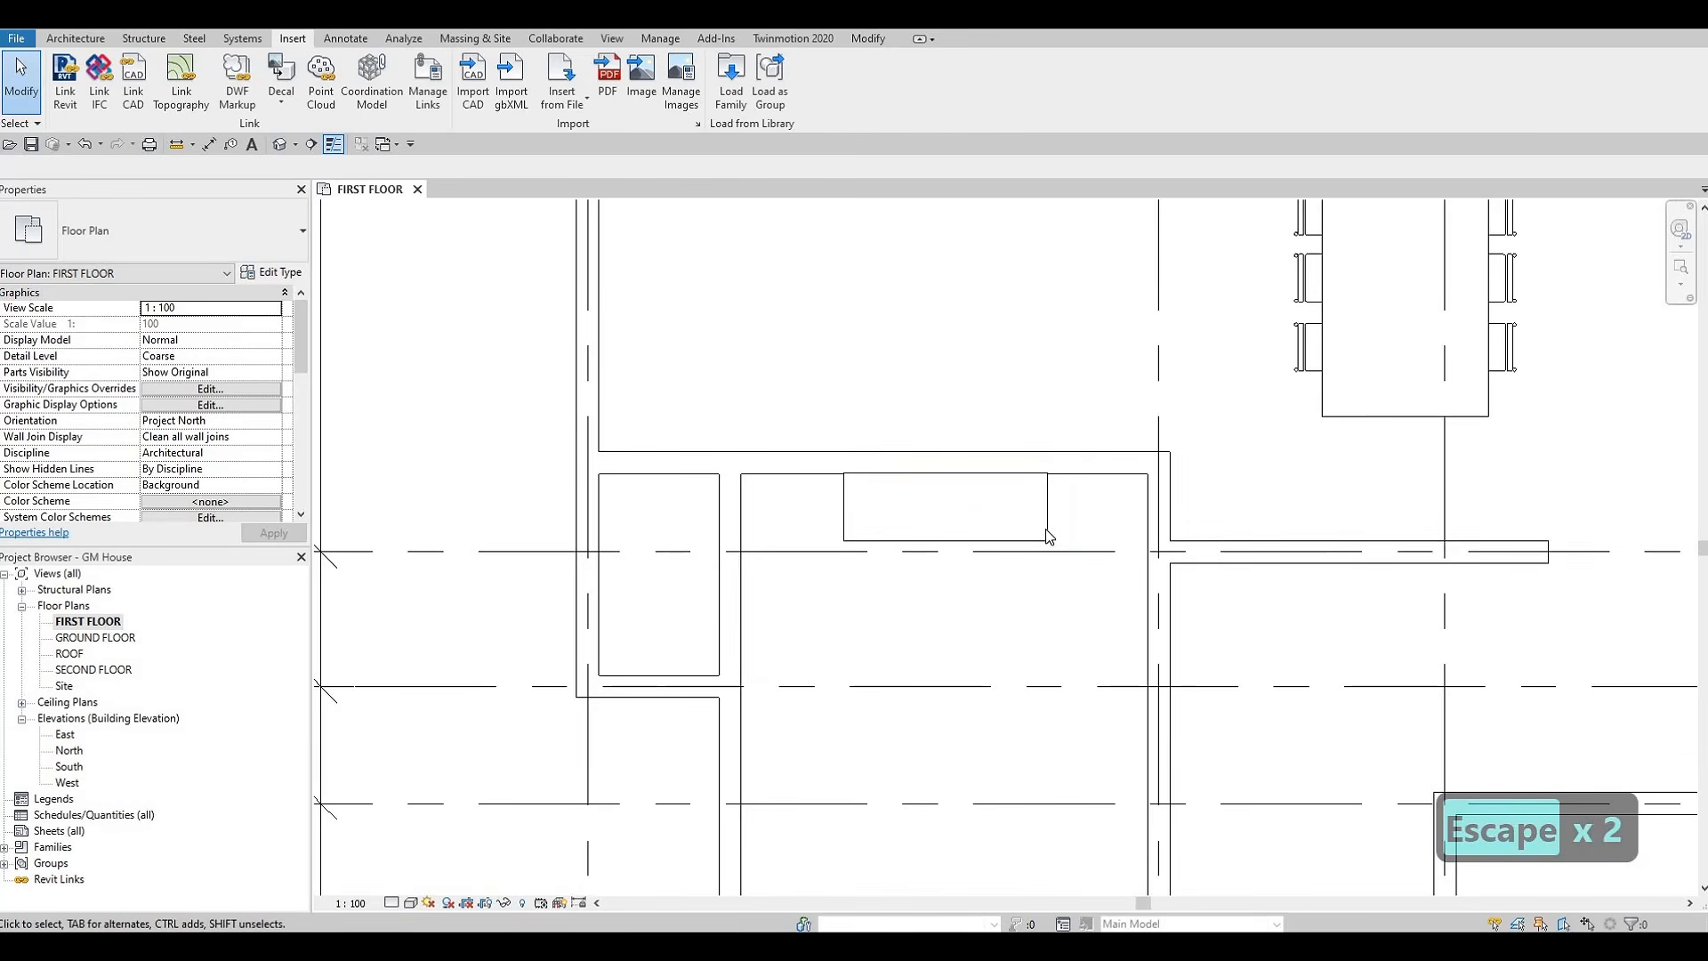
scroll(1045, 528, down, 1)
click(1045, 530)
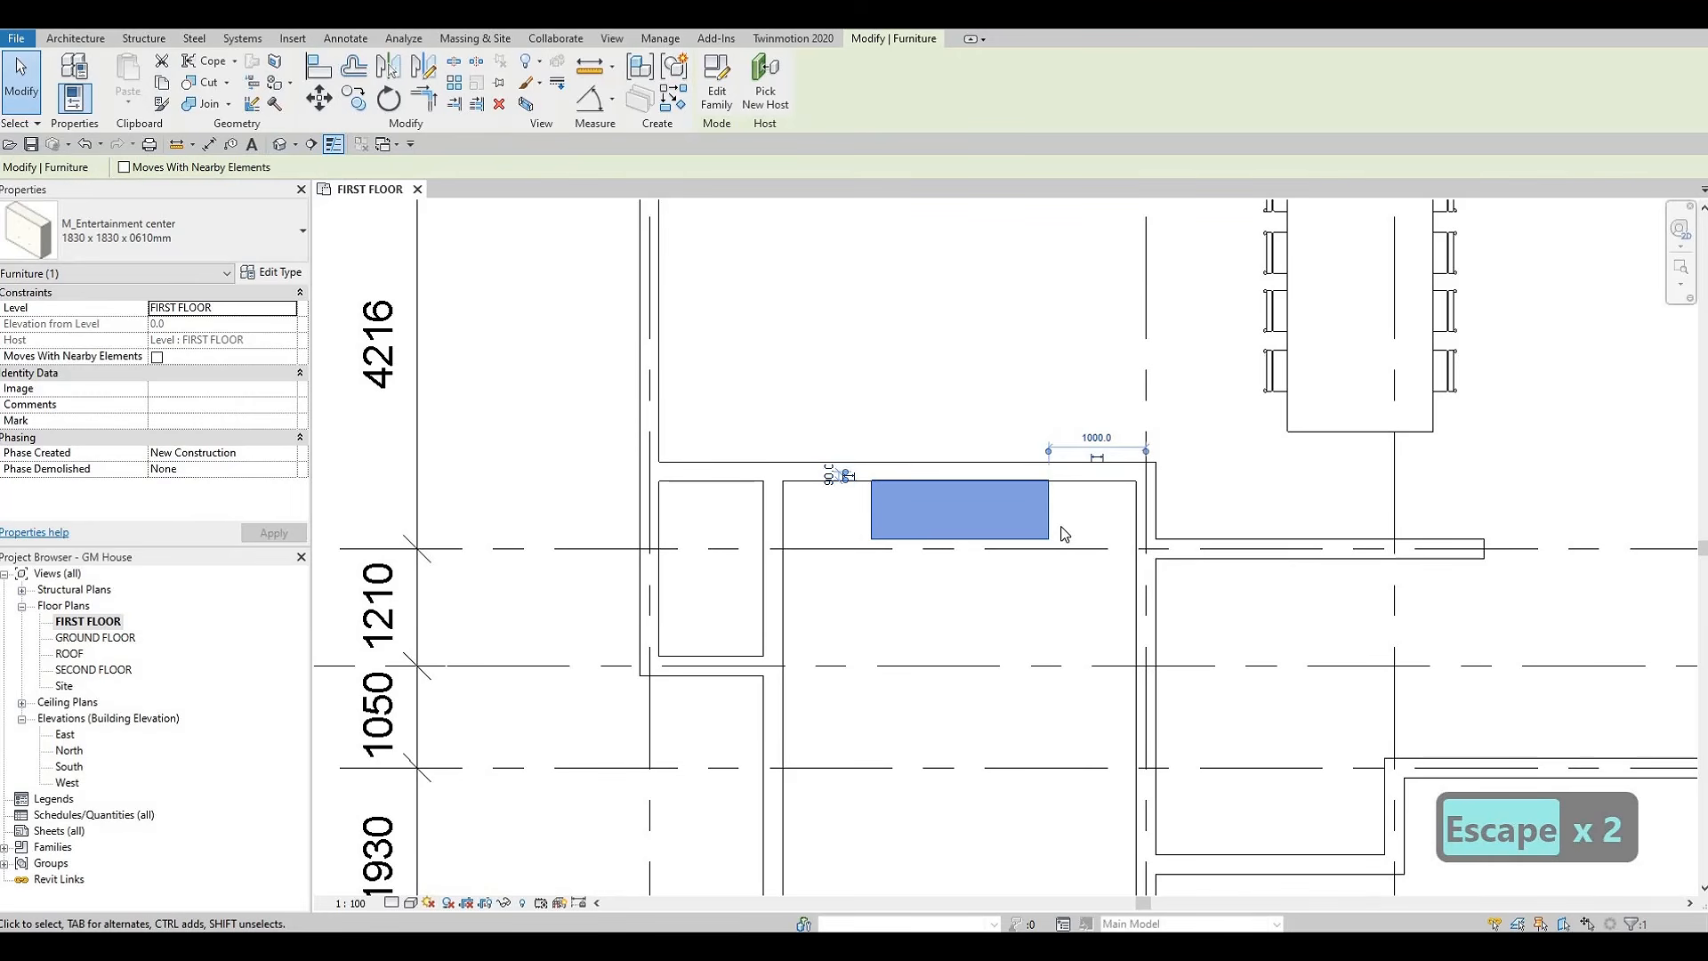
key(Delete)
scroll(934, 529, down, 3)
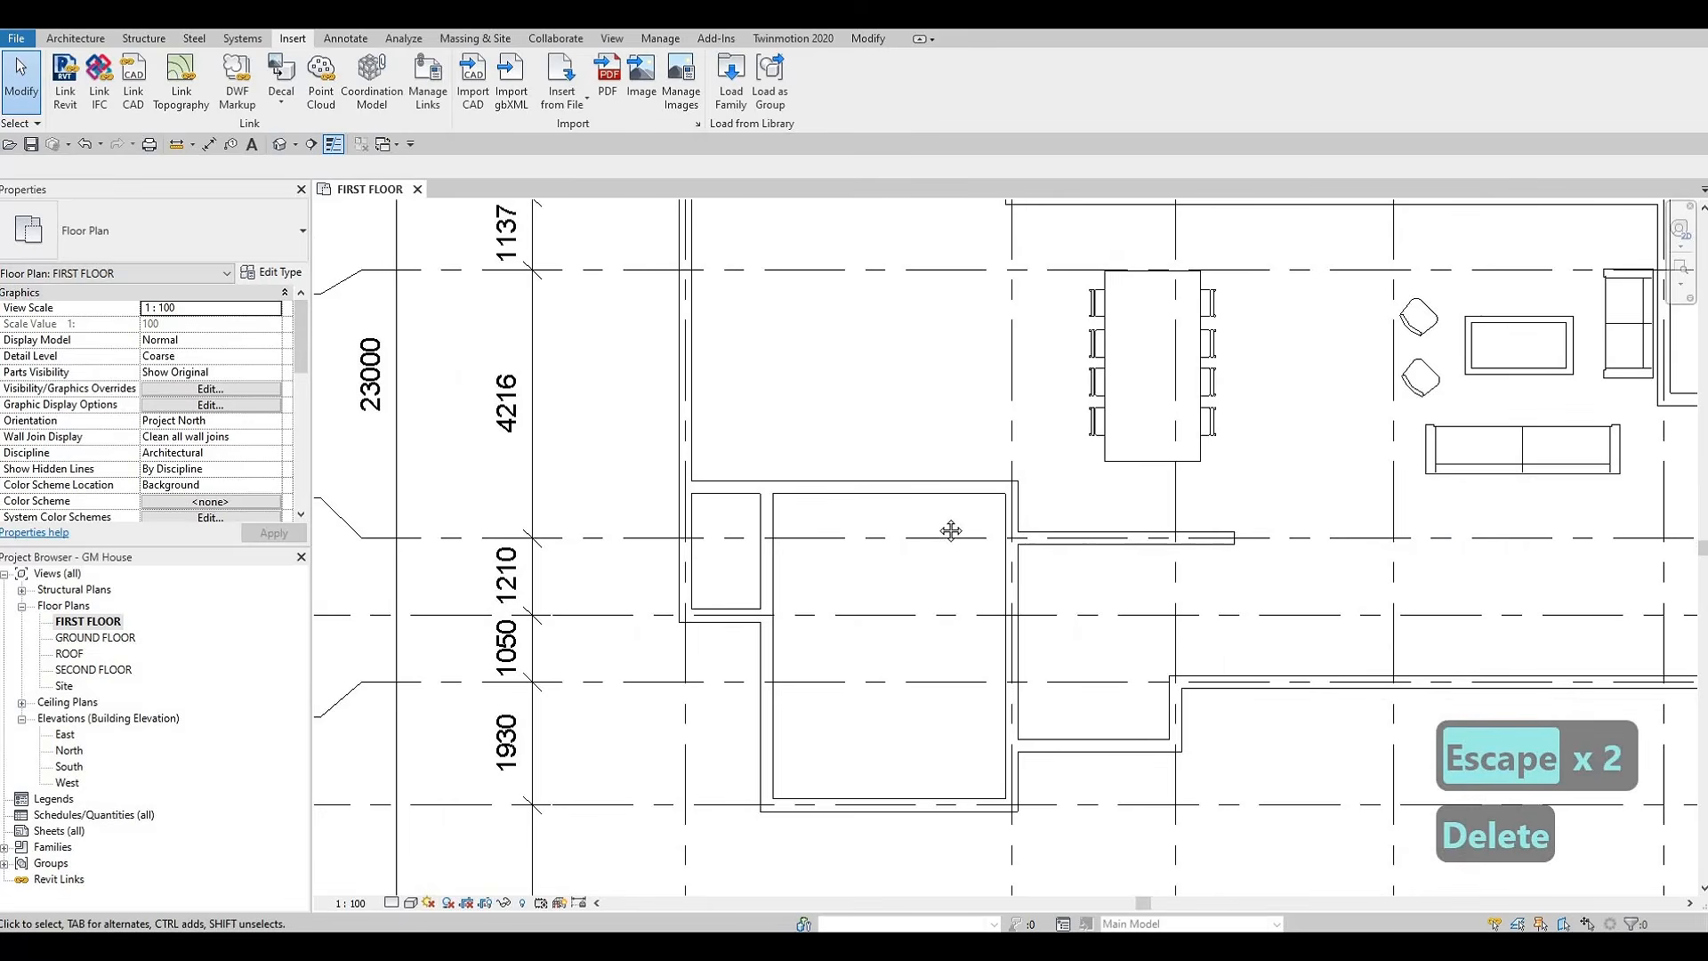
key(Escape)
Examine the first-floor layout, covering the living and dining area and the rooms between grids B and H
scroll(821, 507, down, 1)
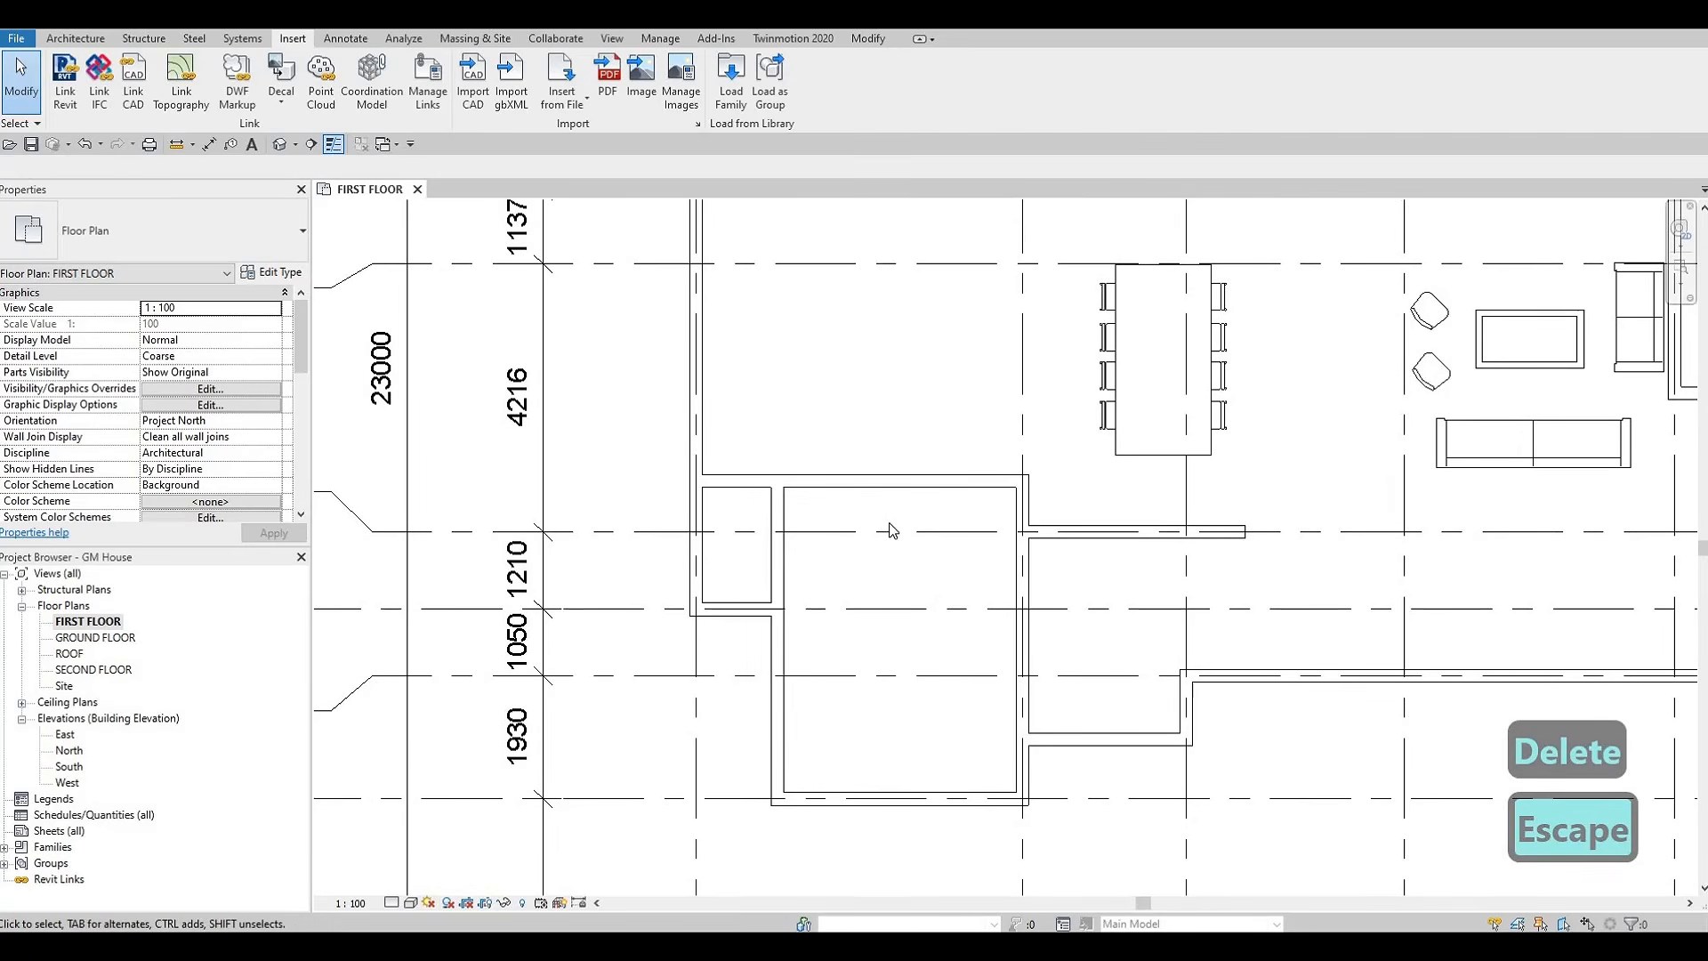
scroll(783, 553, down, 1)
middle_drag(723, 534, 690, 560)
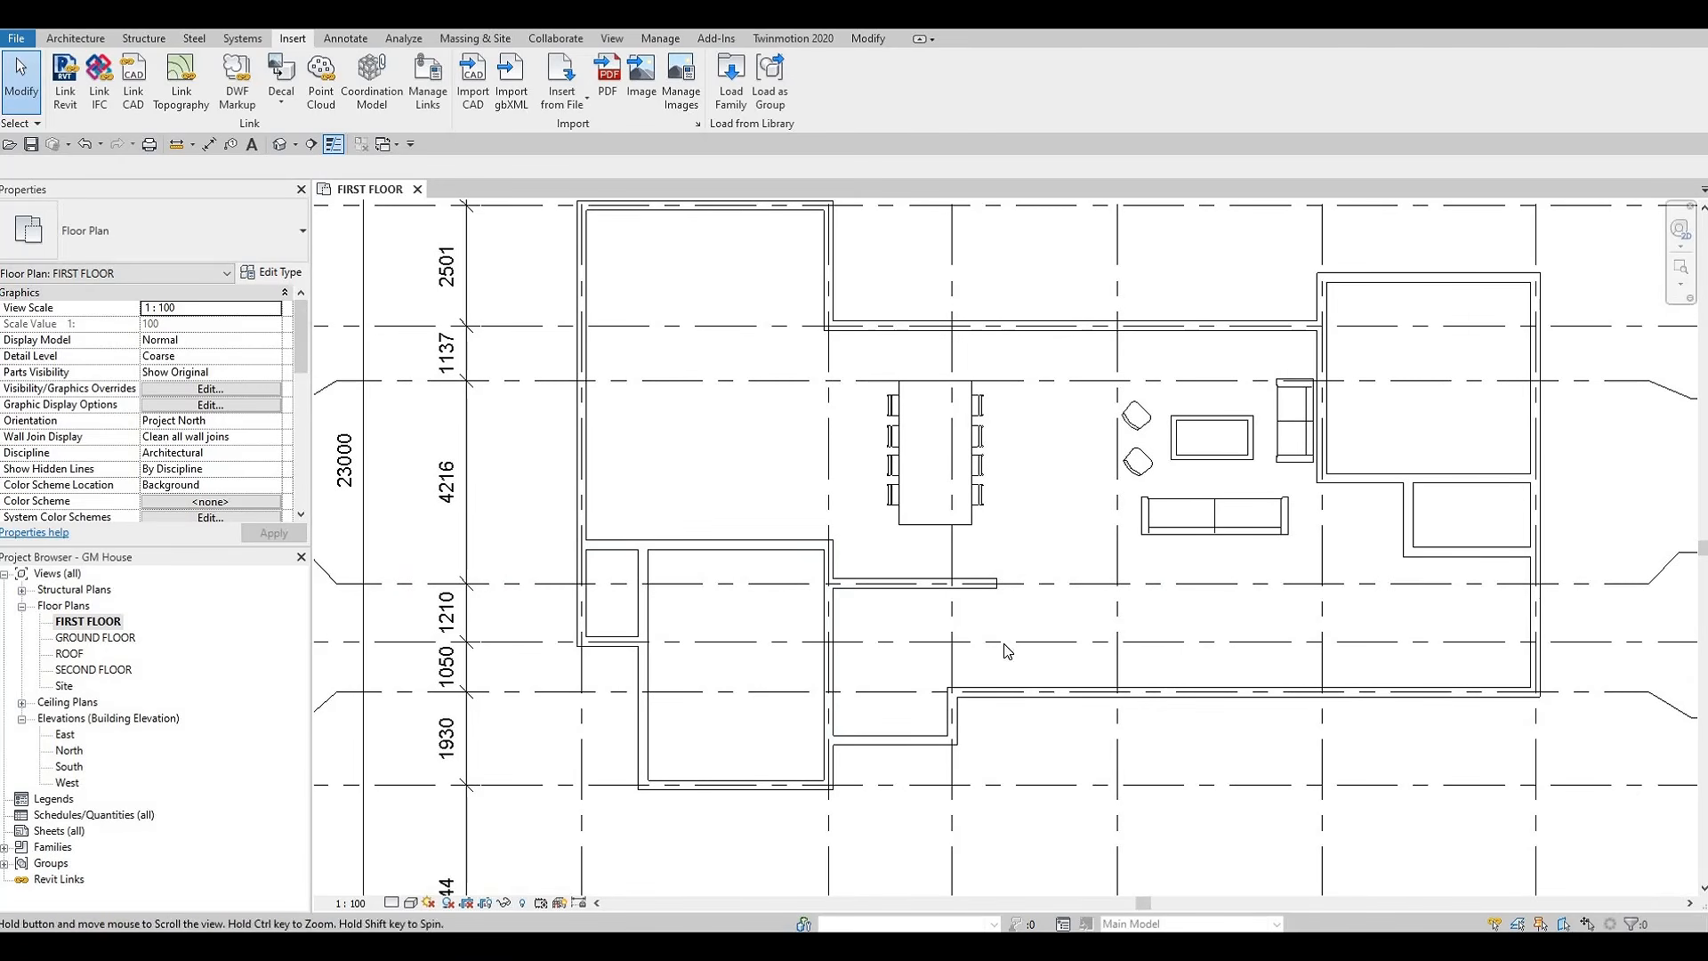
middle_drag(1153, 574, 1097, 659)
scroll(1067, 476, up, 2)
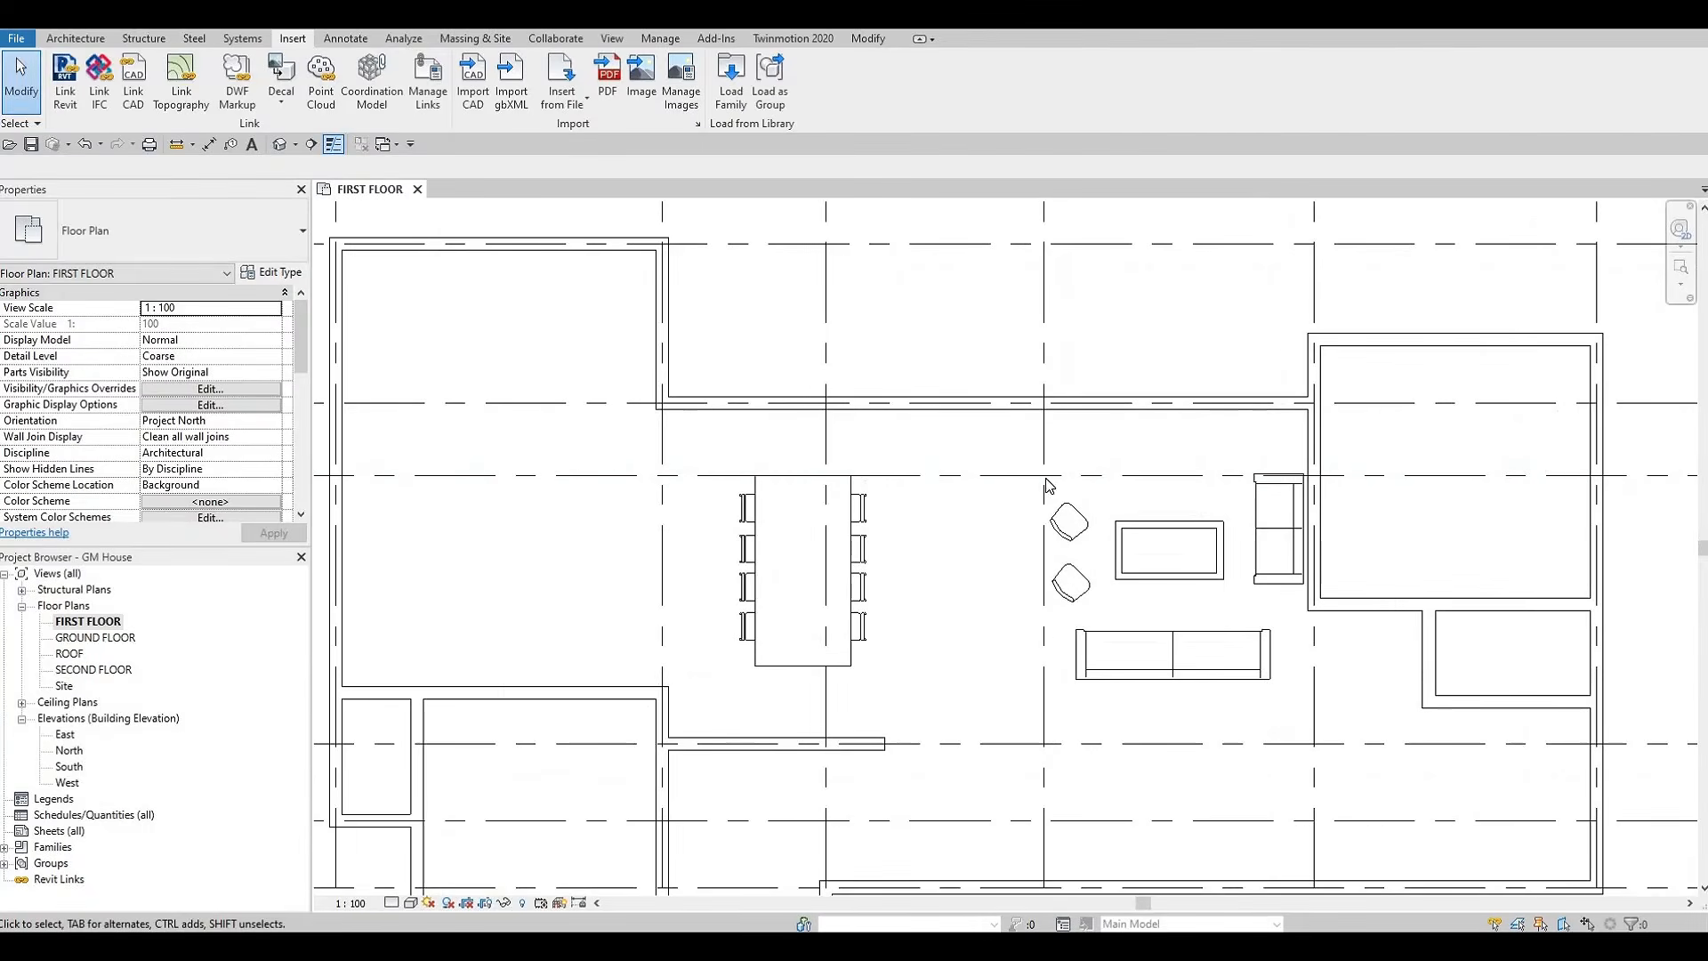
middle_drag(1202, 478, 1096, 504)
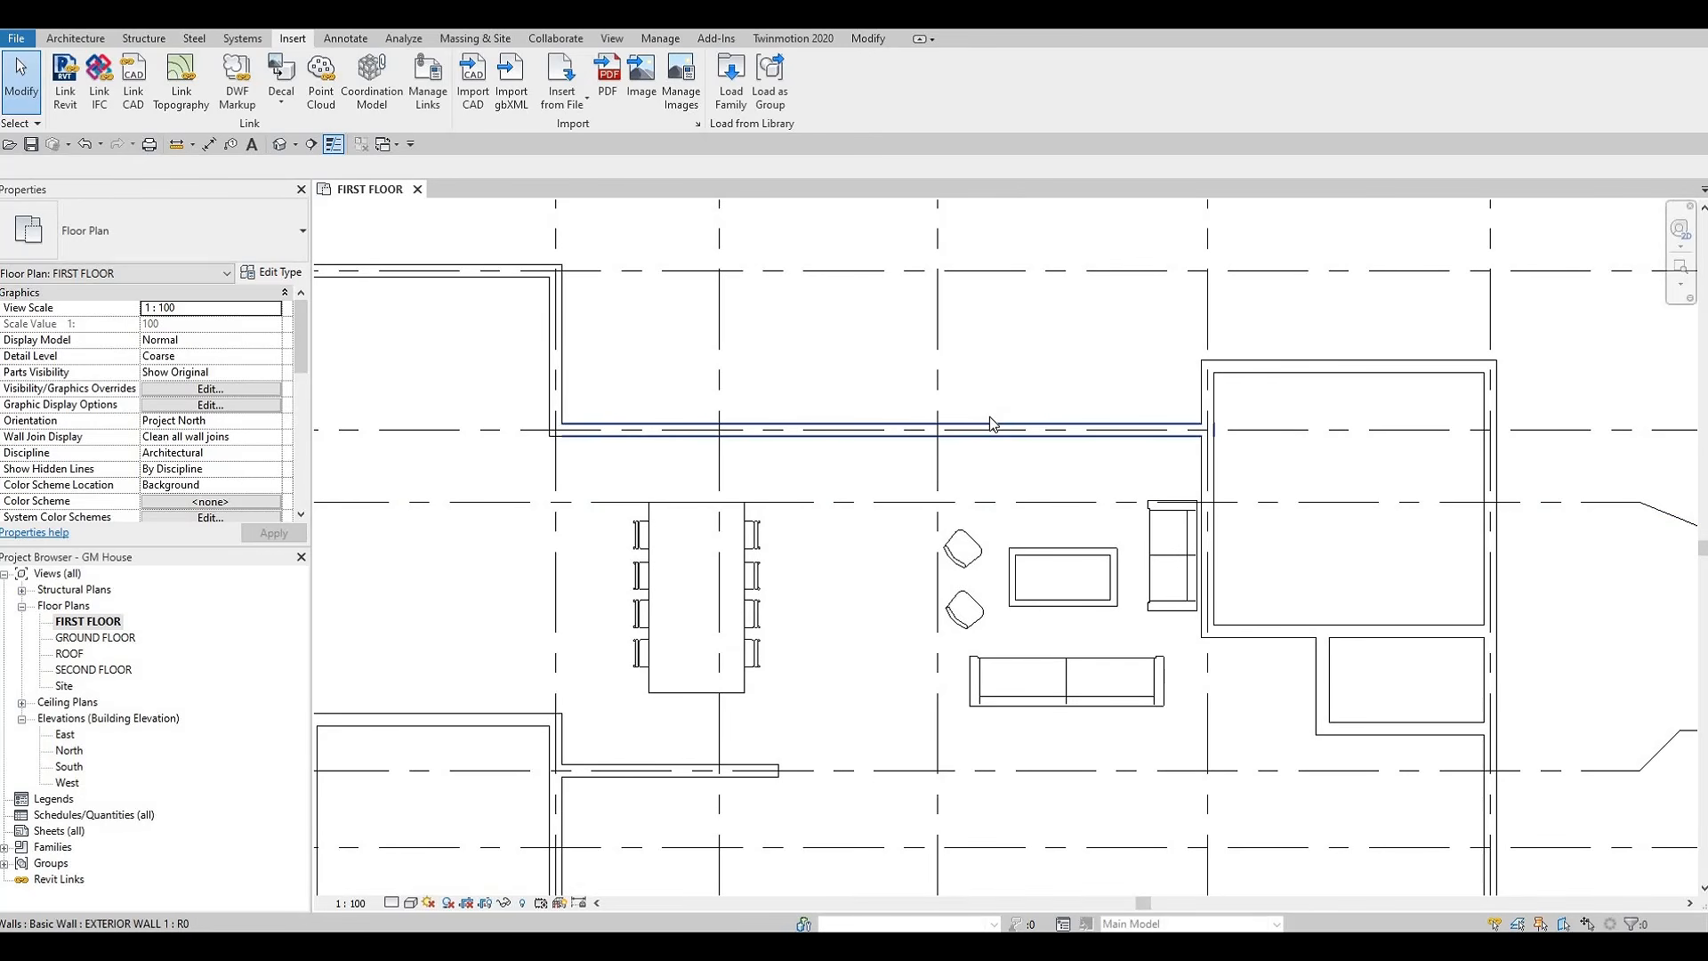
key(F1)
scroll(753, 676, down, 1)
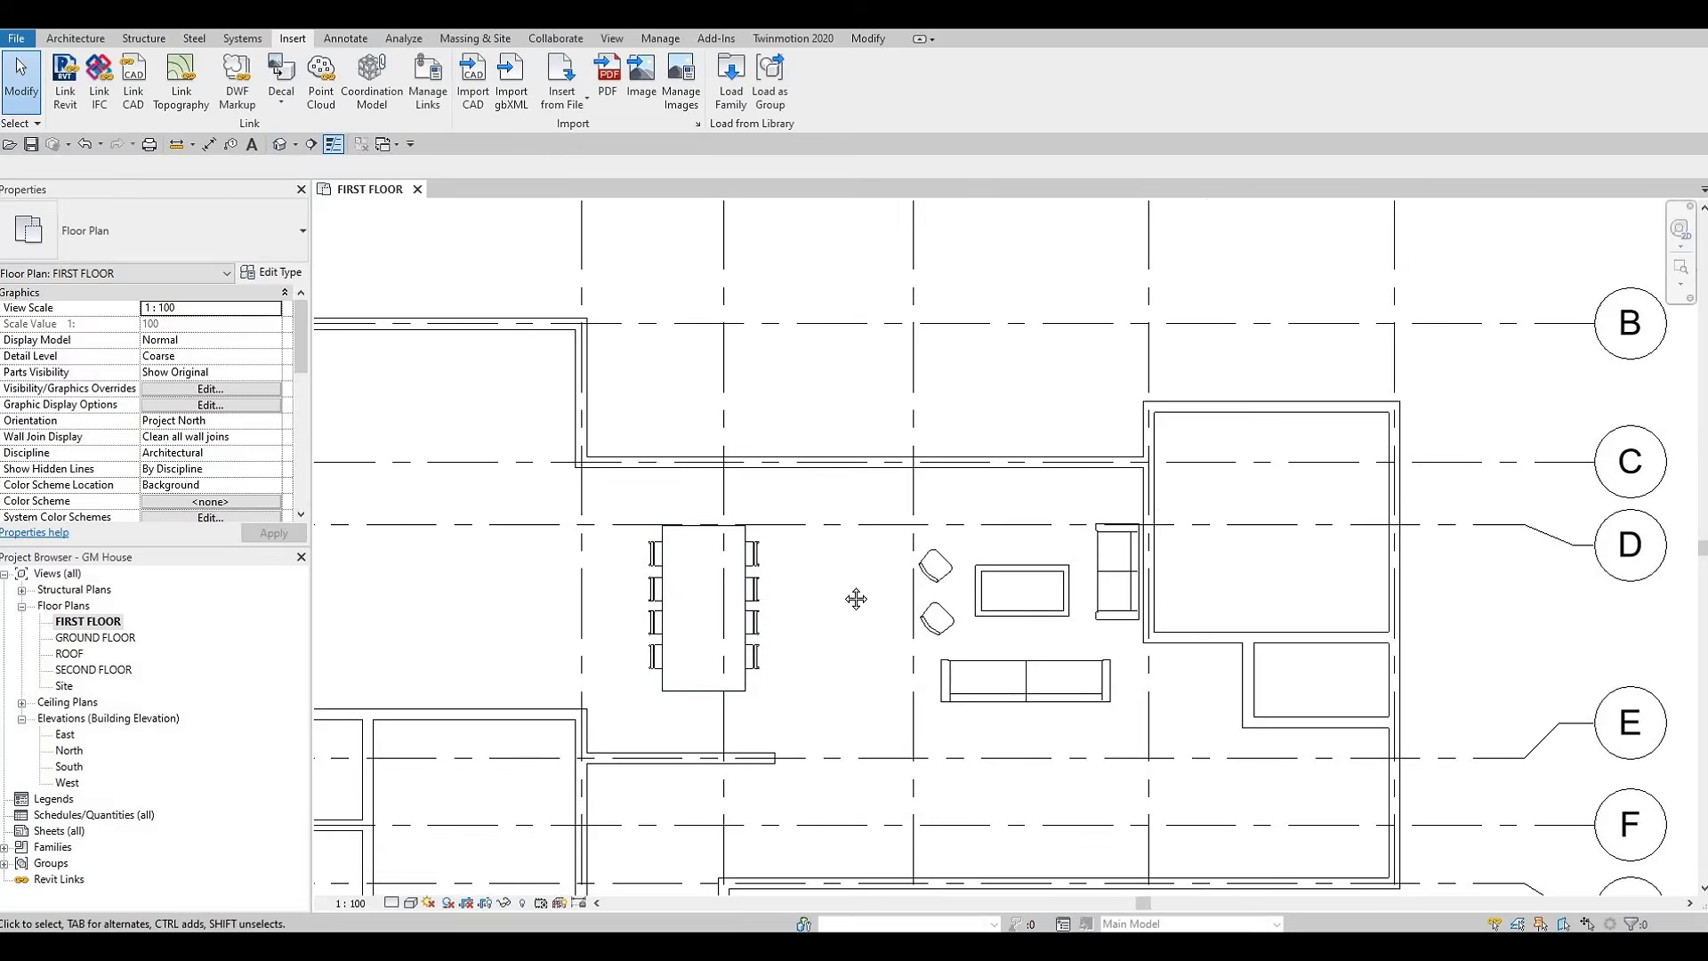
middle_drag(856, 599, 917, 565)
scroll(916, 565, down, 2)
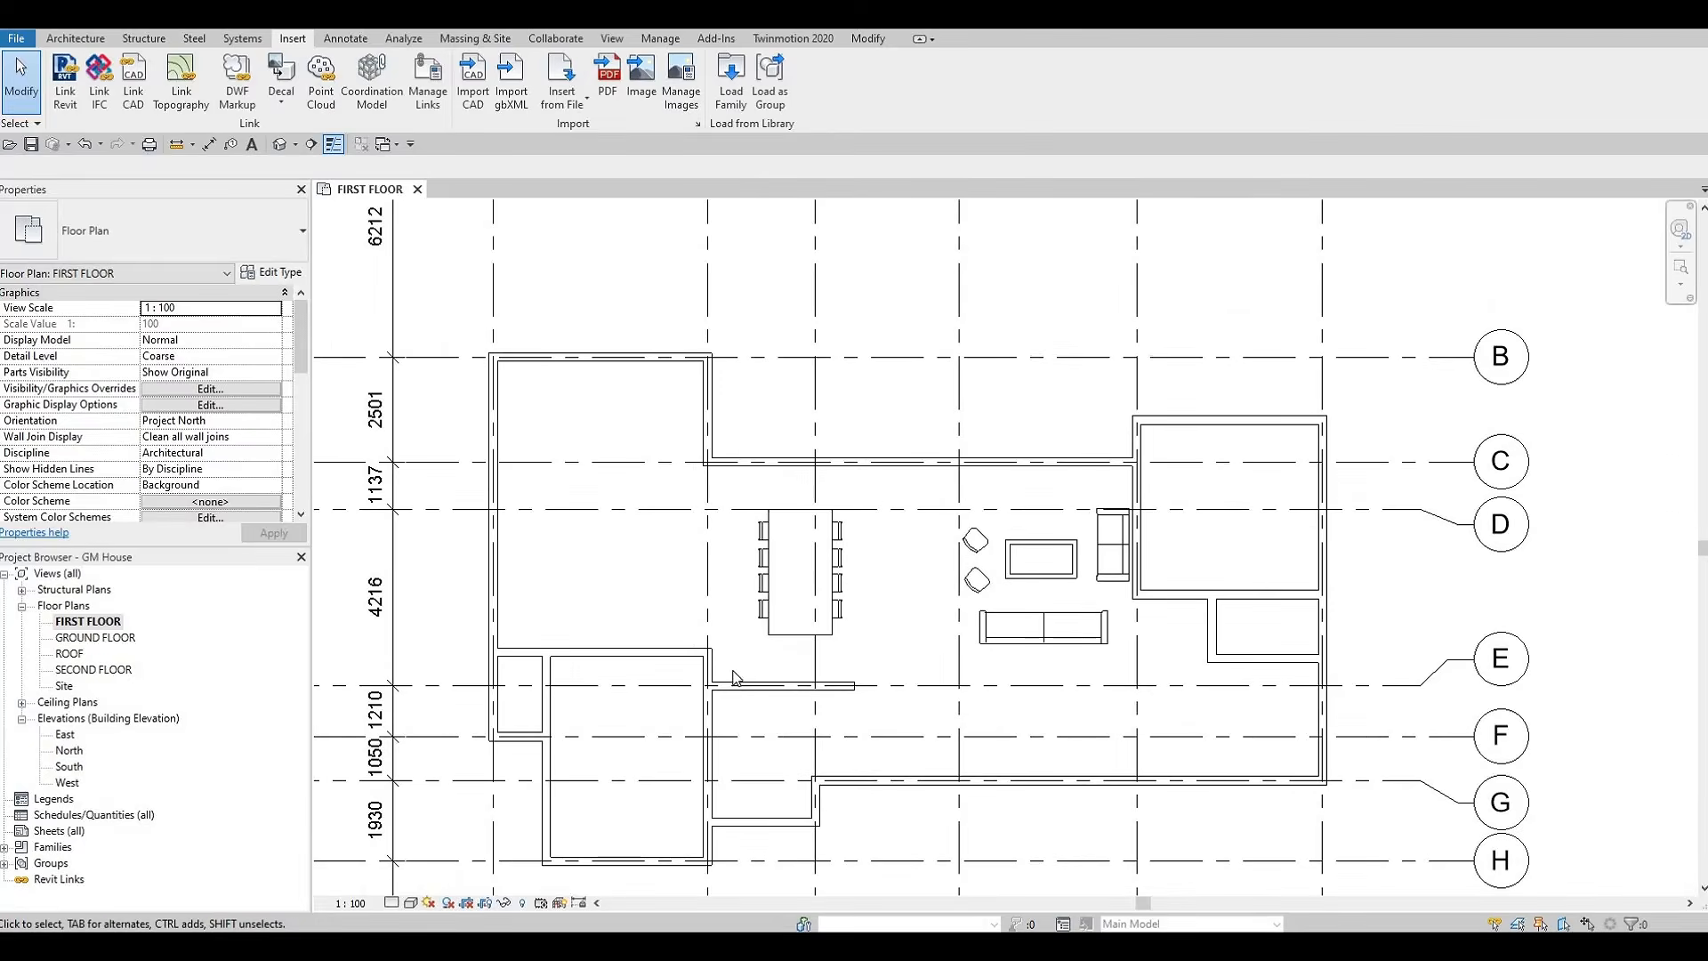
middle_drag(732, 679, 820, 564)
middle_drag(683, 453, 749, 407)
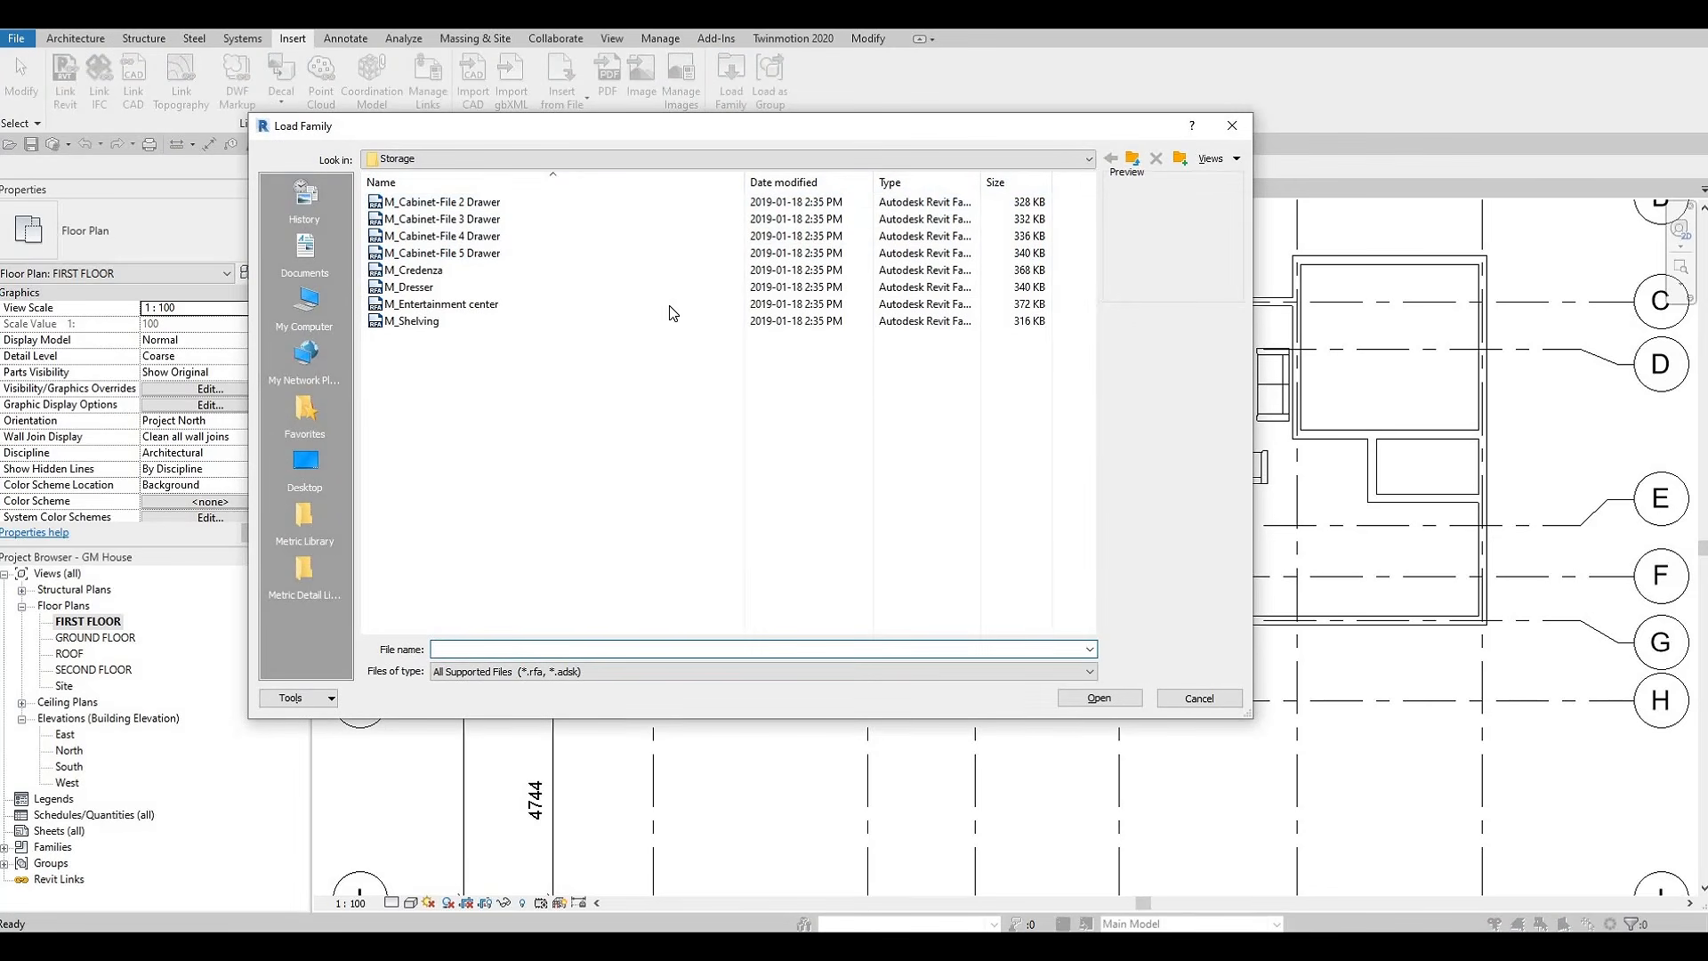
Load the M_Sofa-Pensi family from the Seating folder and dismiss the save reminder without saving
key(BackSpace)
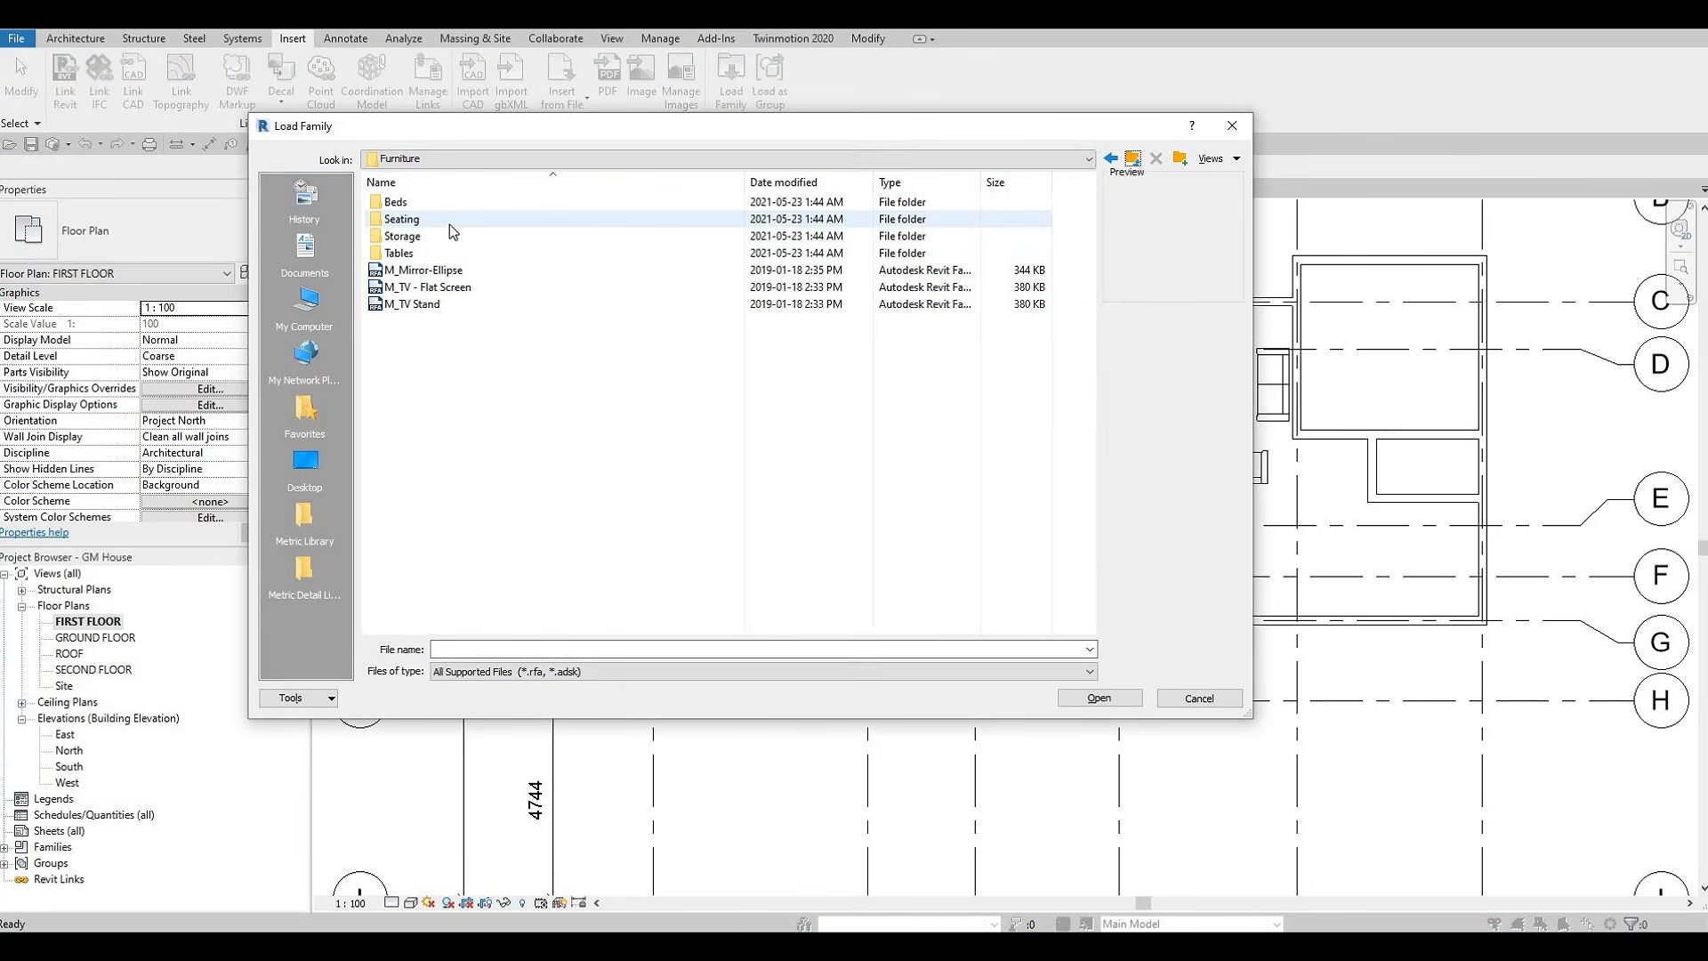
double_click(449, 224)
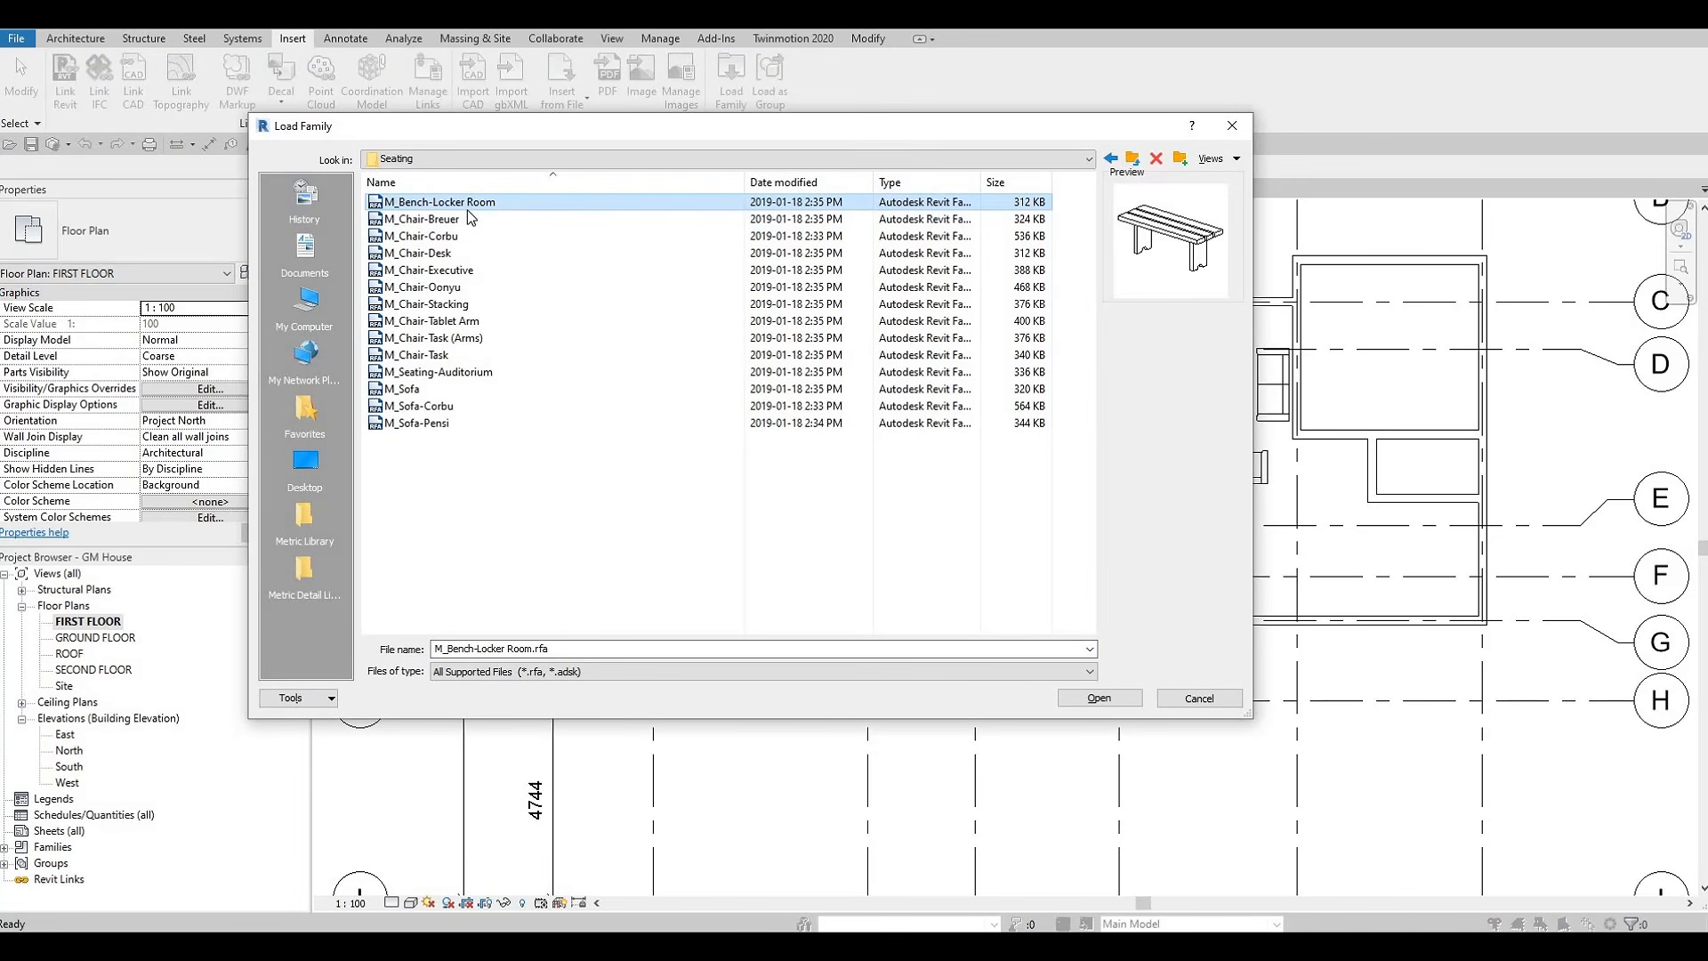
key(Down)
key(Down)
key(Down)
key(Down)
key(Down)
key(Down)
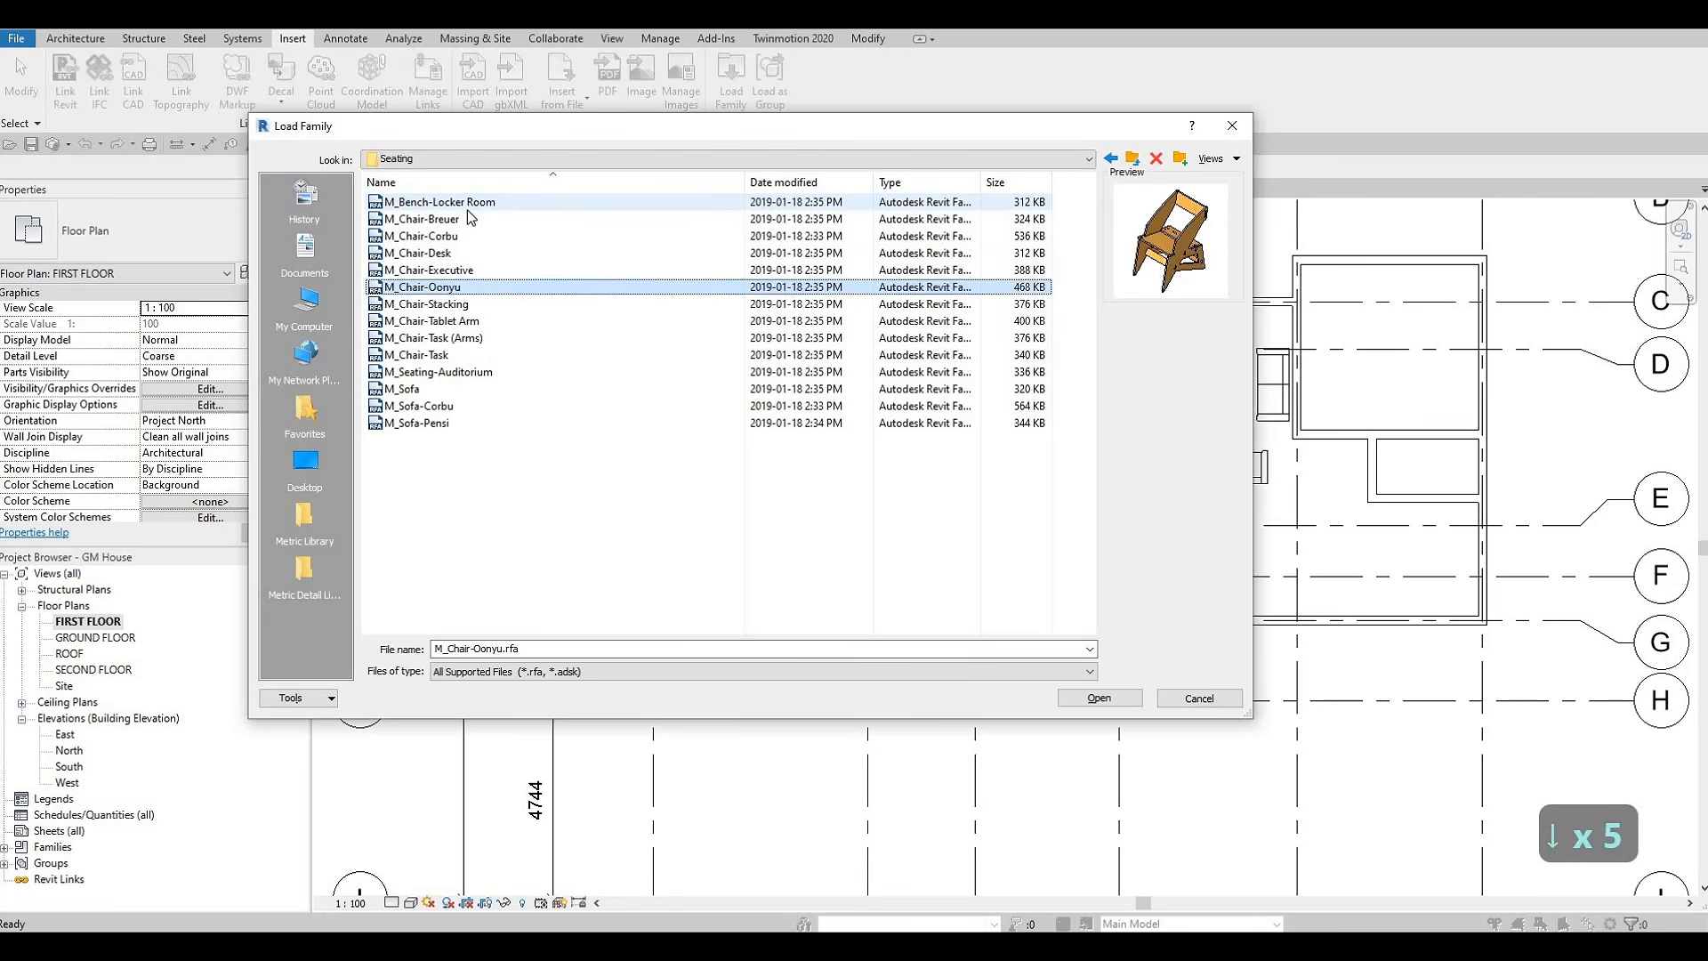
key(Down)
key(Down)
key(Down)
key(Down)
key(Down)
key(Down)
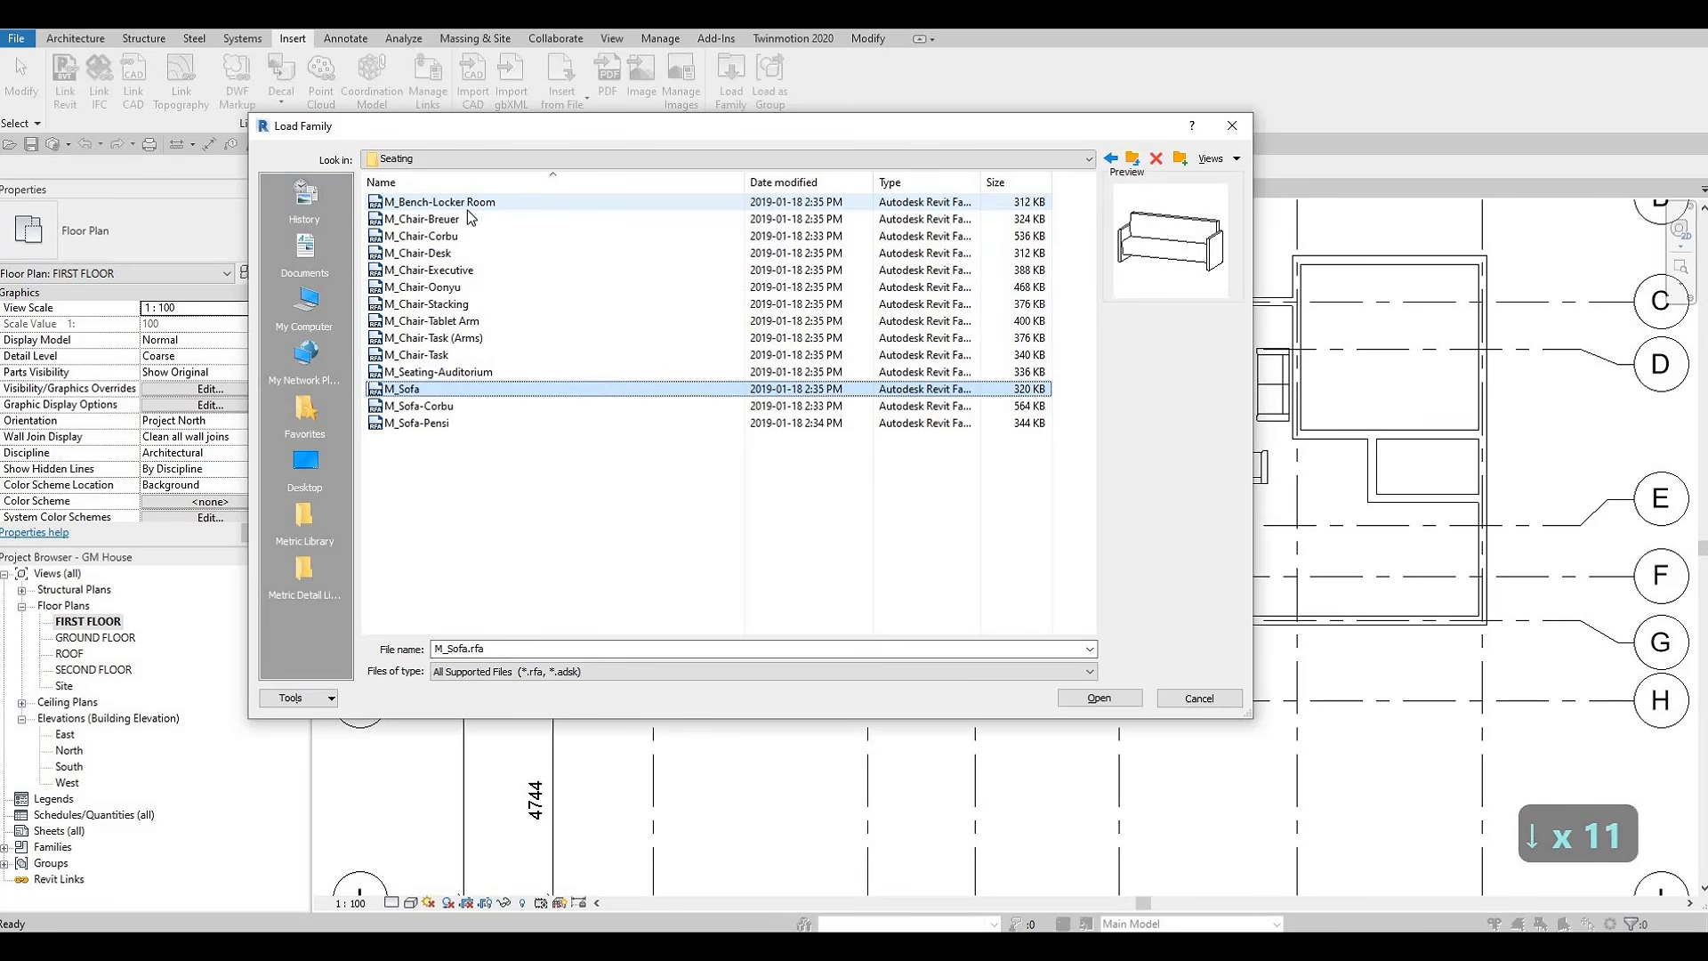
key(Down)
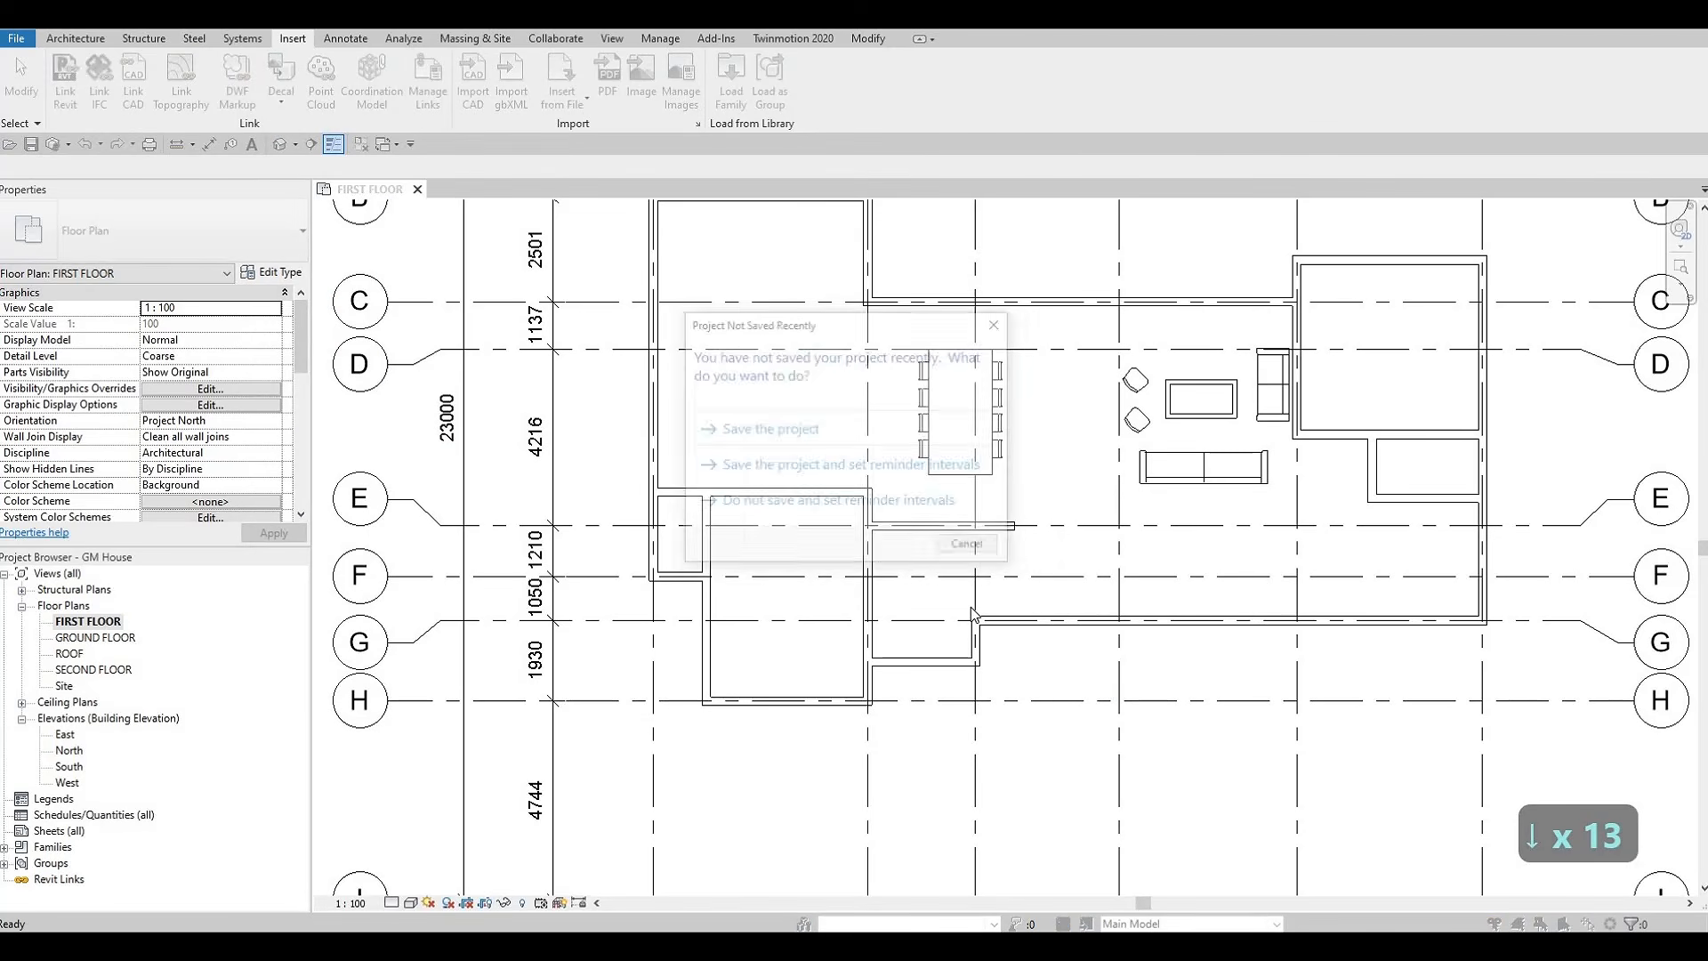
key(m)
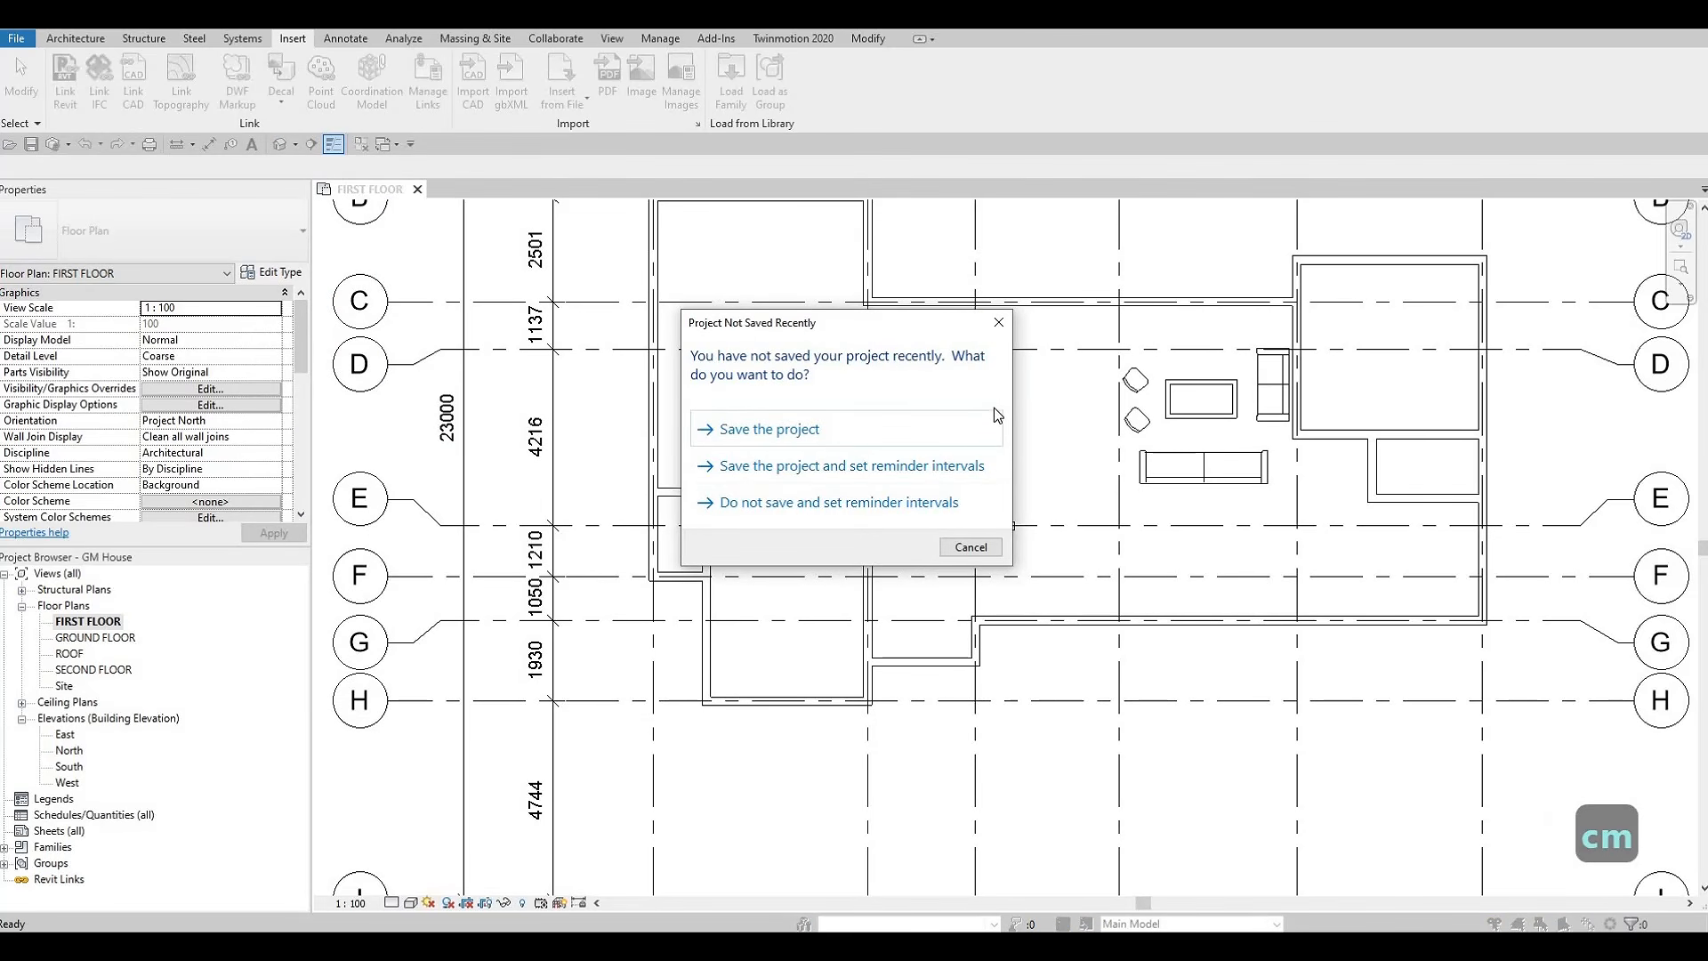
click(998, 322)
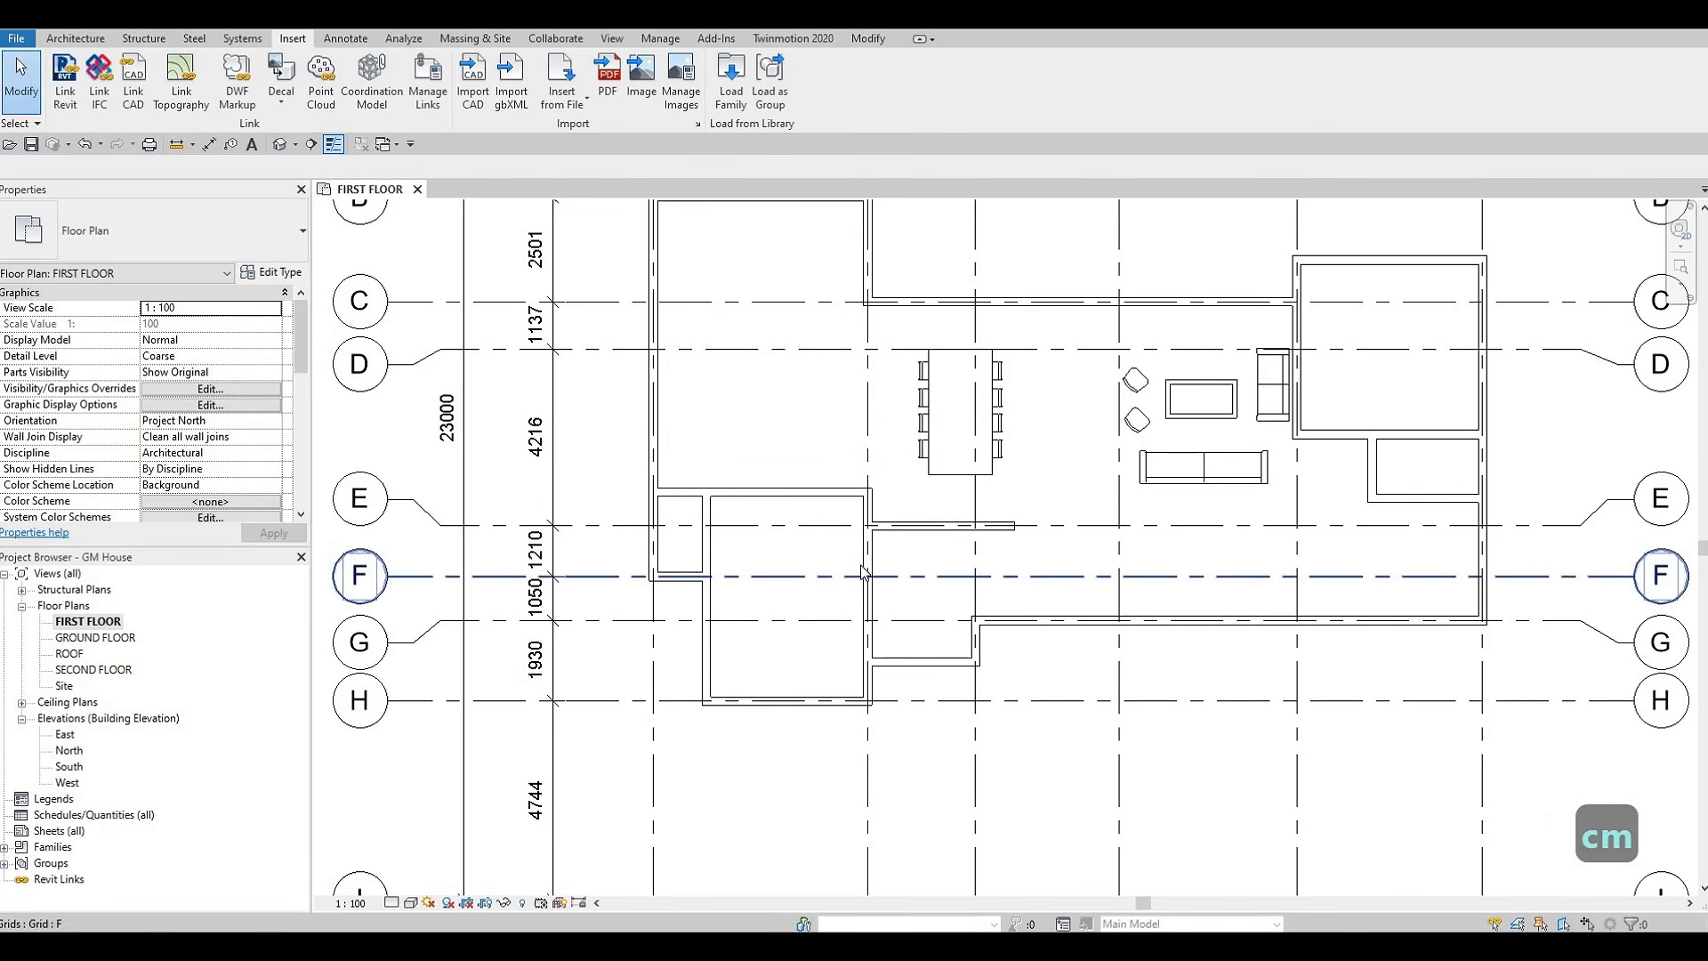
Place a 2134mm M_Sofa-Pensi horizontally along the lower room's bottom wall, 600 mm above grid H and 1800 mm from the left wall's centerline
key(c)
key(m)
scroll(783, 669, up, 2)
scroll(792, 676, up, 1)
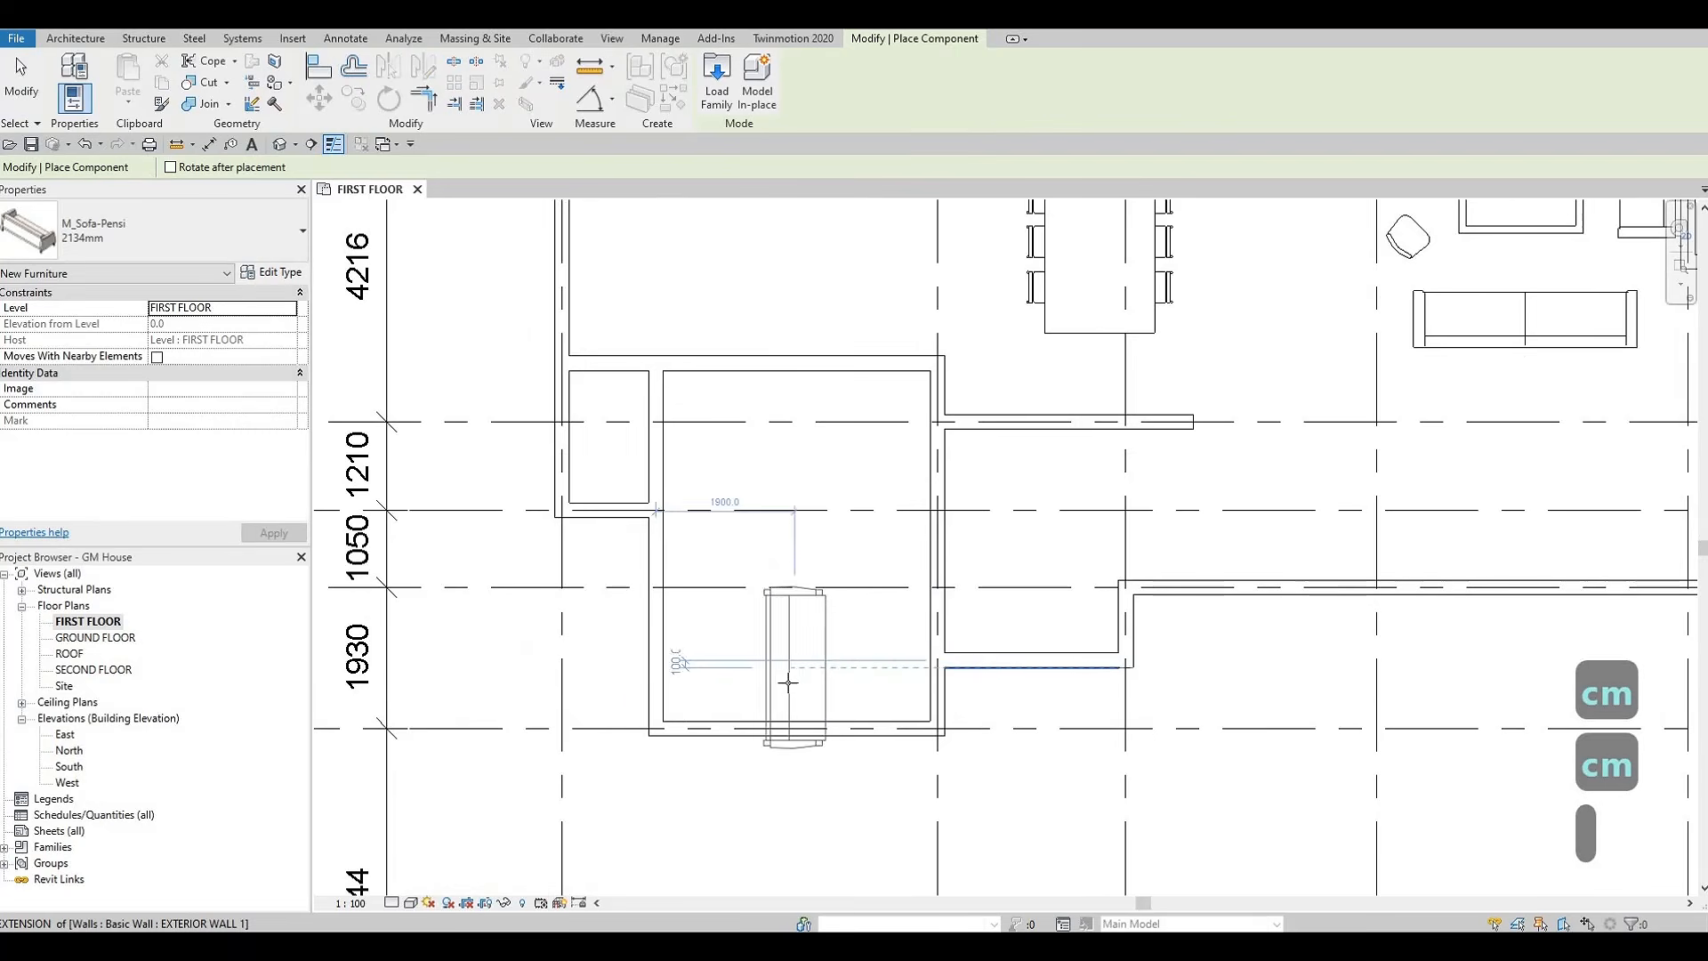
scroll(787, 685, up, 1)
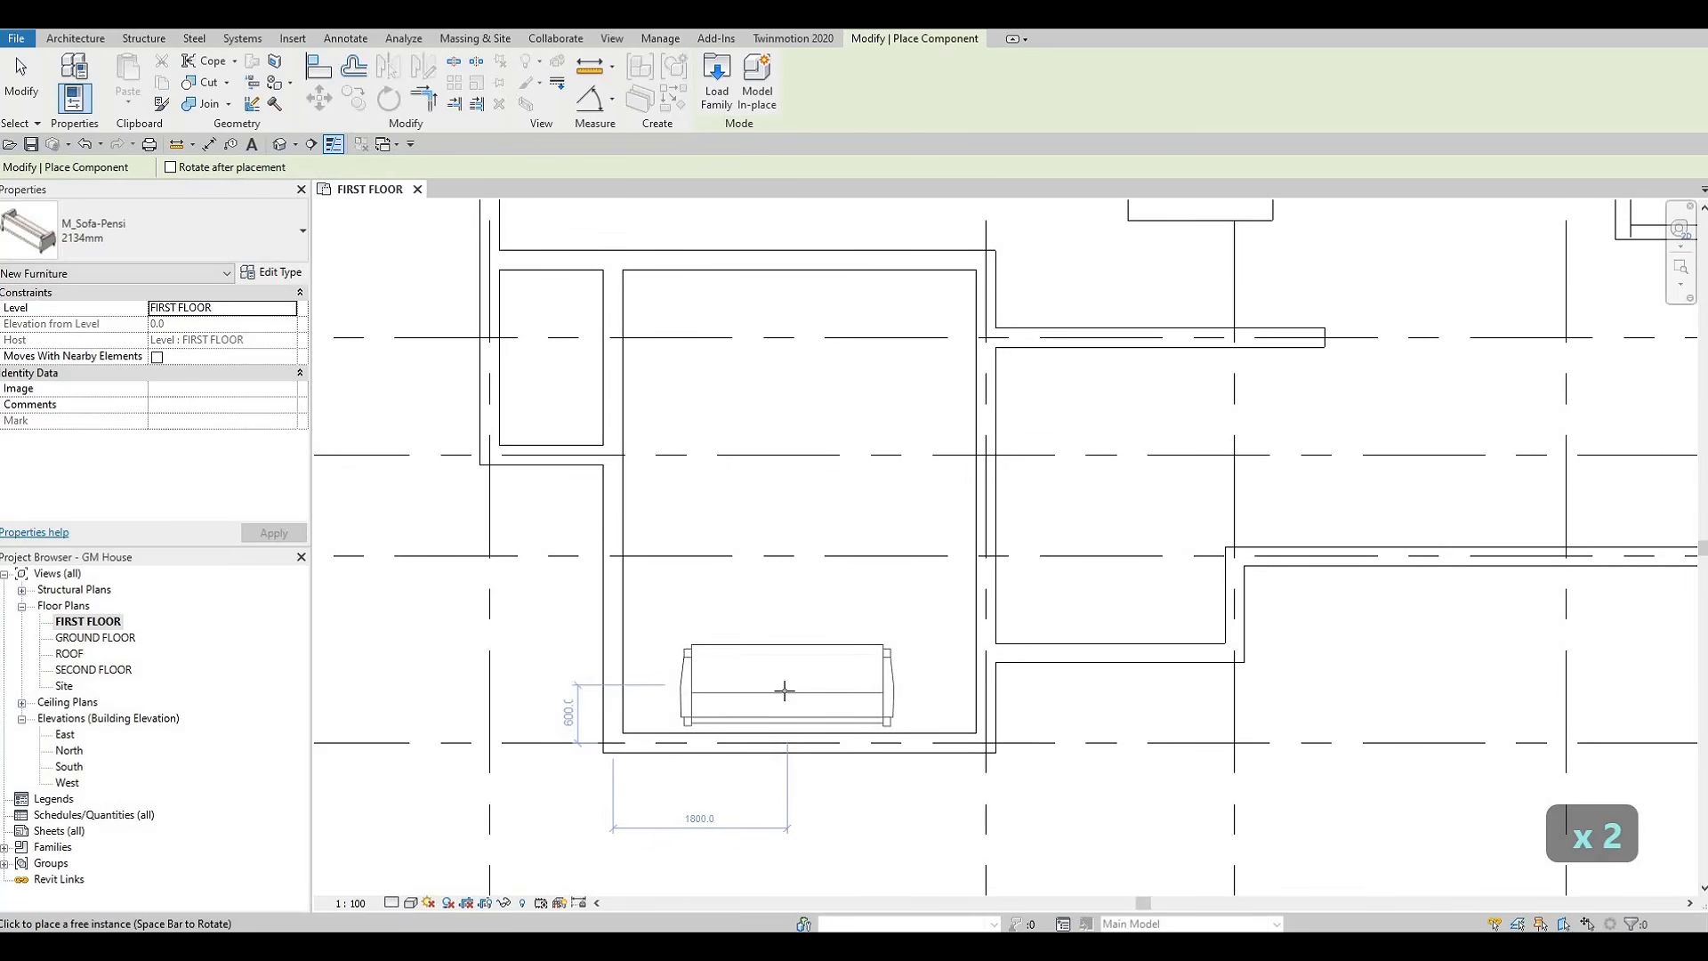
click(856, 687)
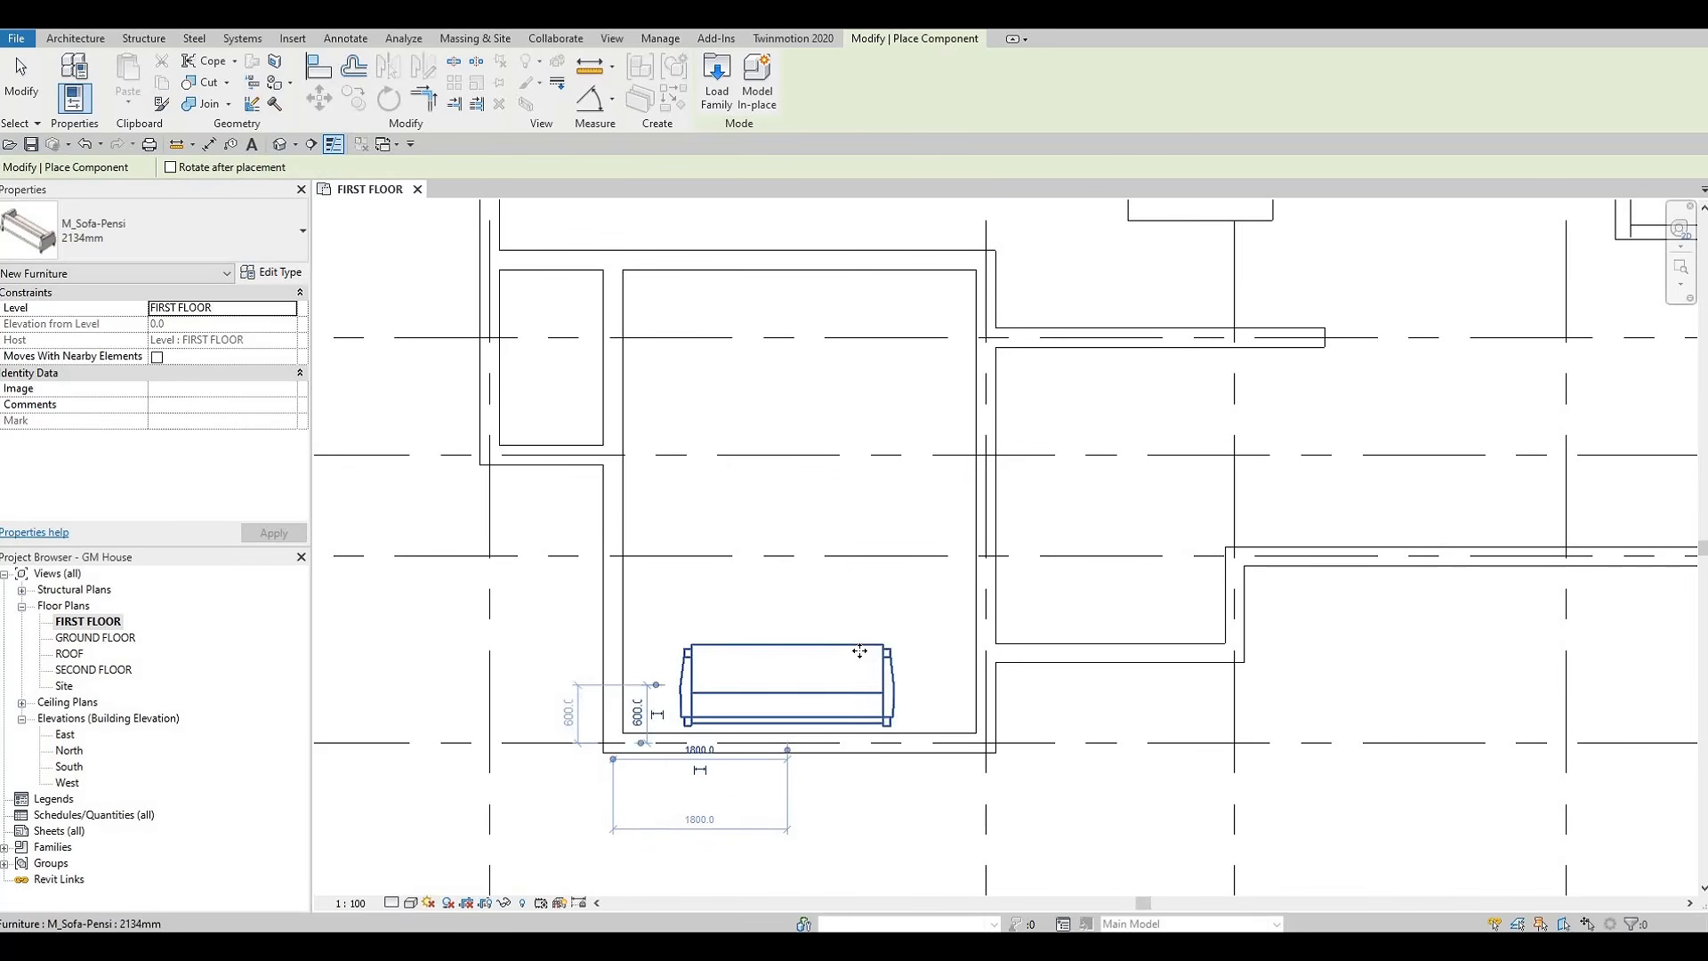
key(Escape)
key(Escape)
key(Escape)
Place a second 2134mm M_Sofa-Pensi, rotated vertically, along the lower room's right wall between grids E and H
click(885, 654)
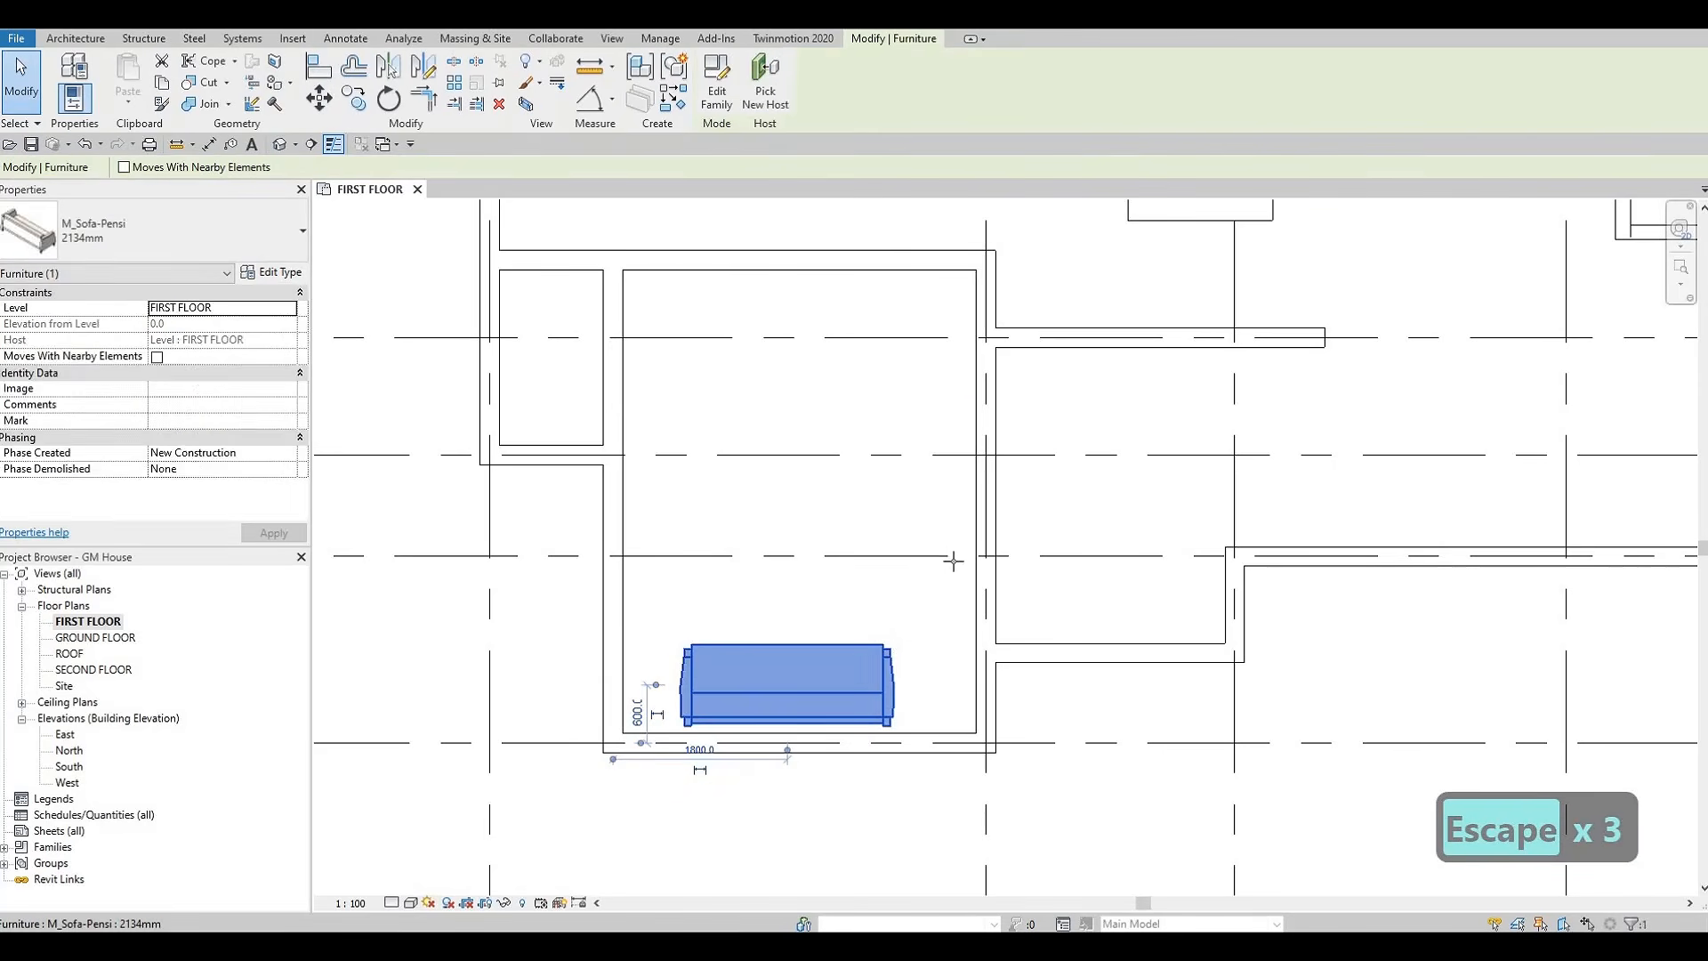
key(c)
key(s)
key(space)
key(space)
key(space)
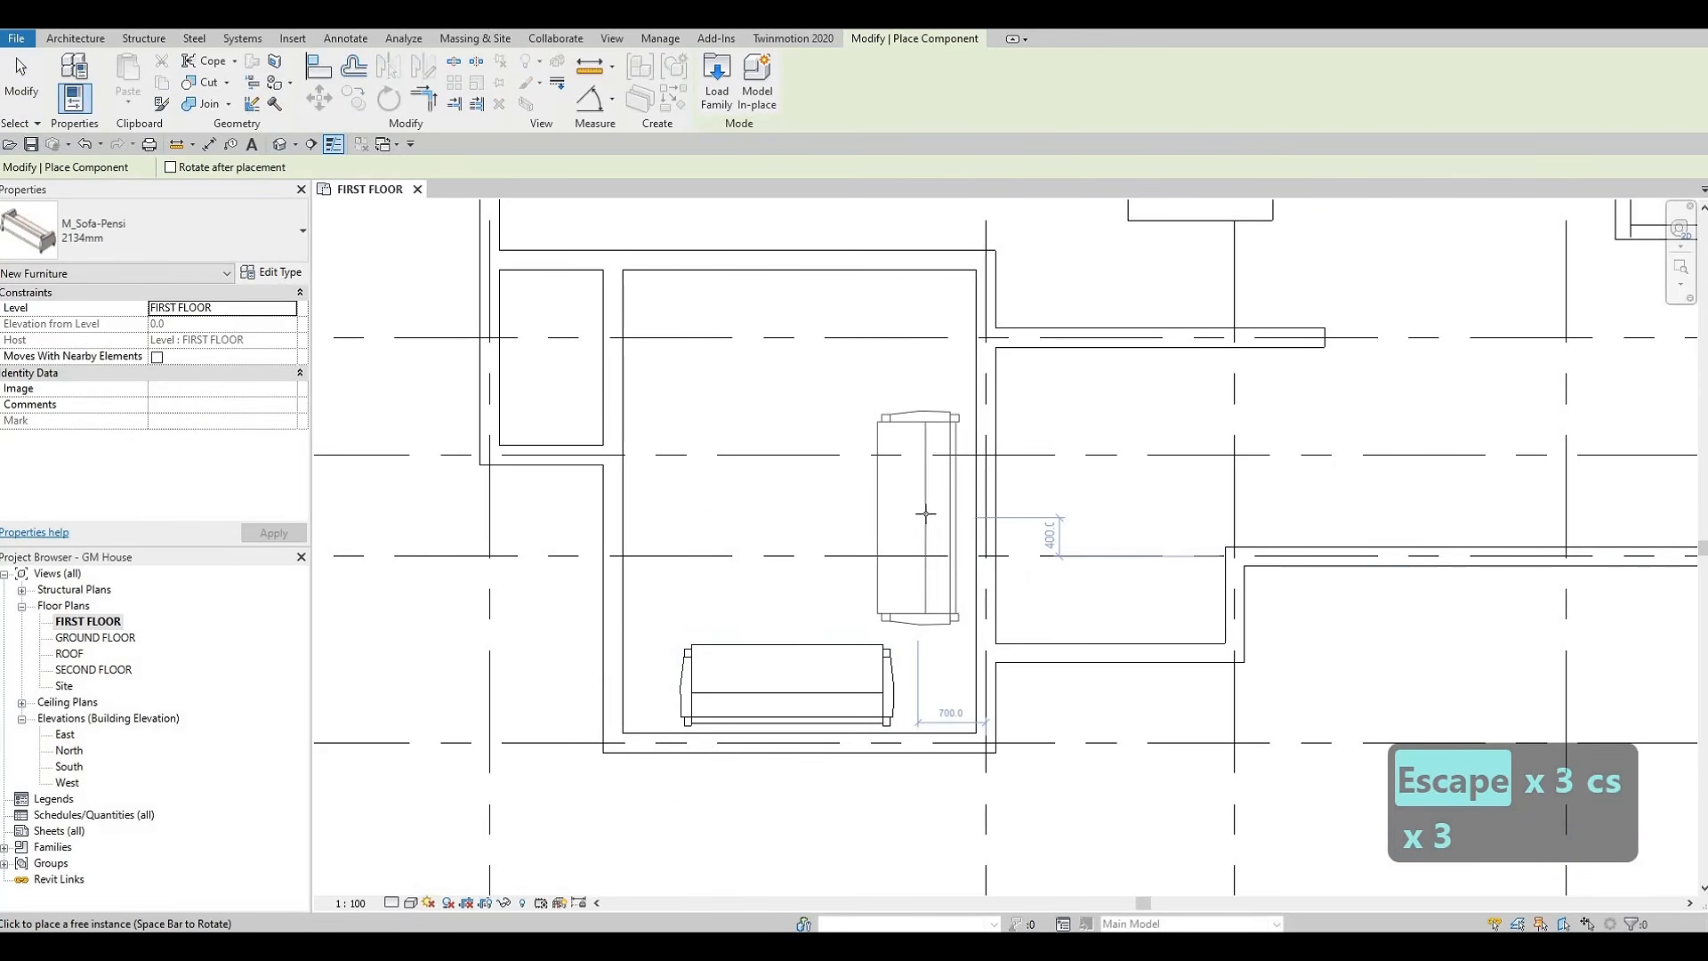
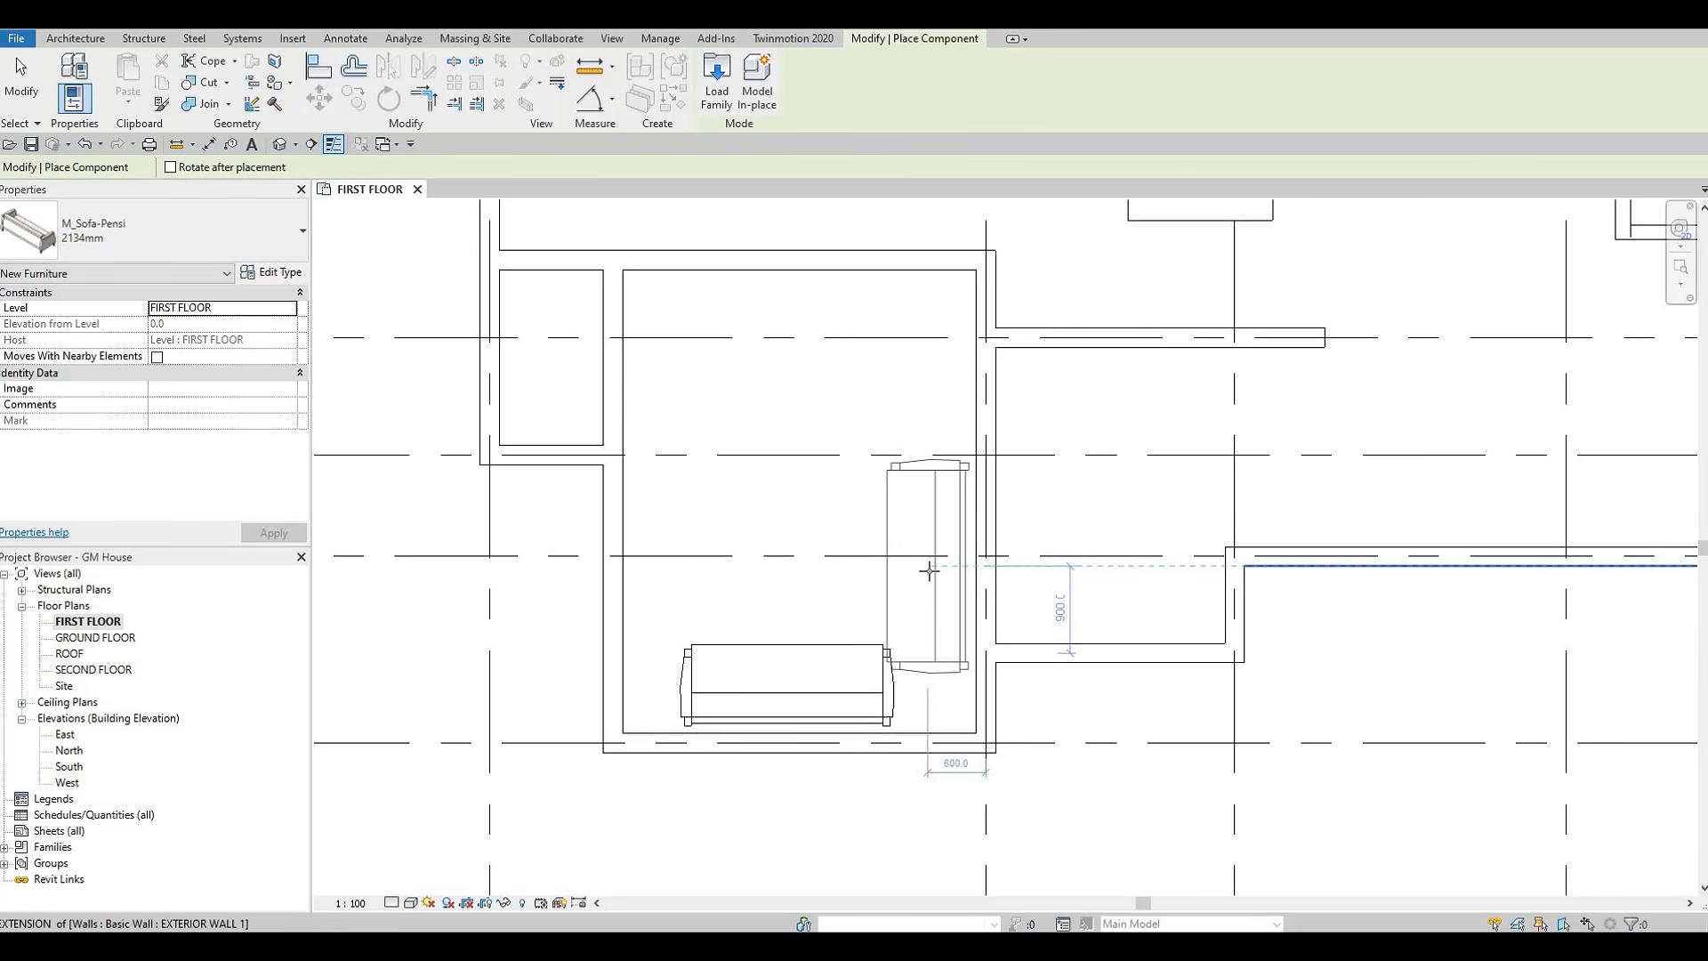
Place the vertical sofa beside the lower room's right wall and nudge it slightly up and to 520 mm from the wall's centerline
click(947, 622)
key(Escape)
key(Escape)
key(Escape)
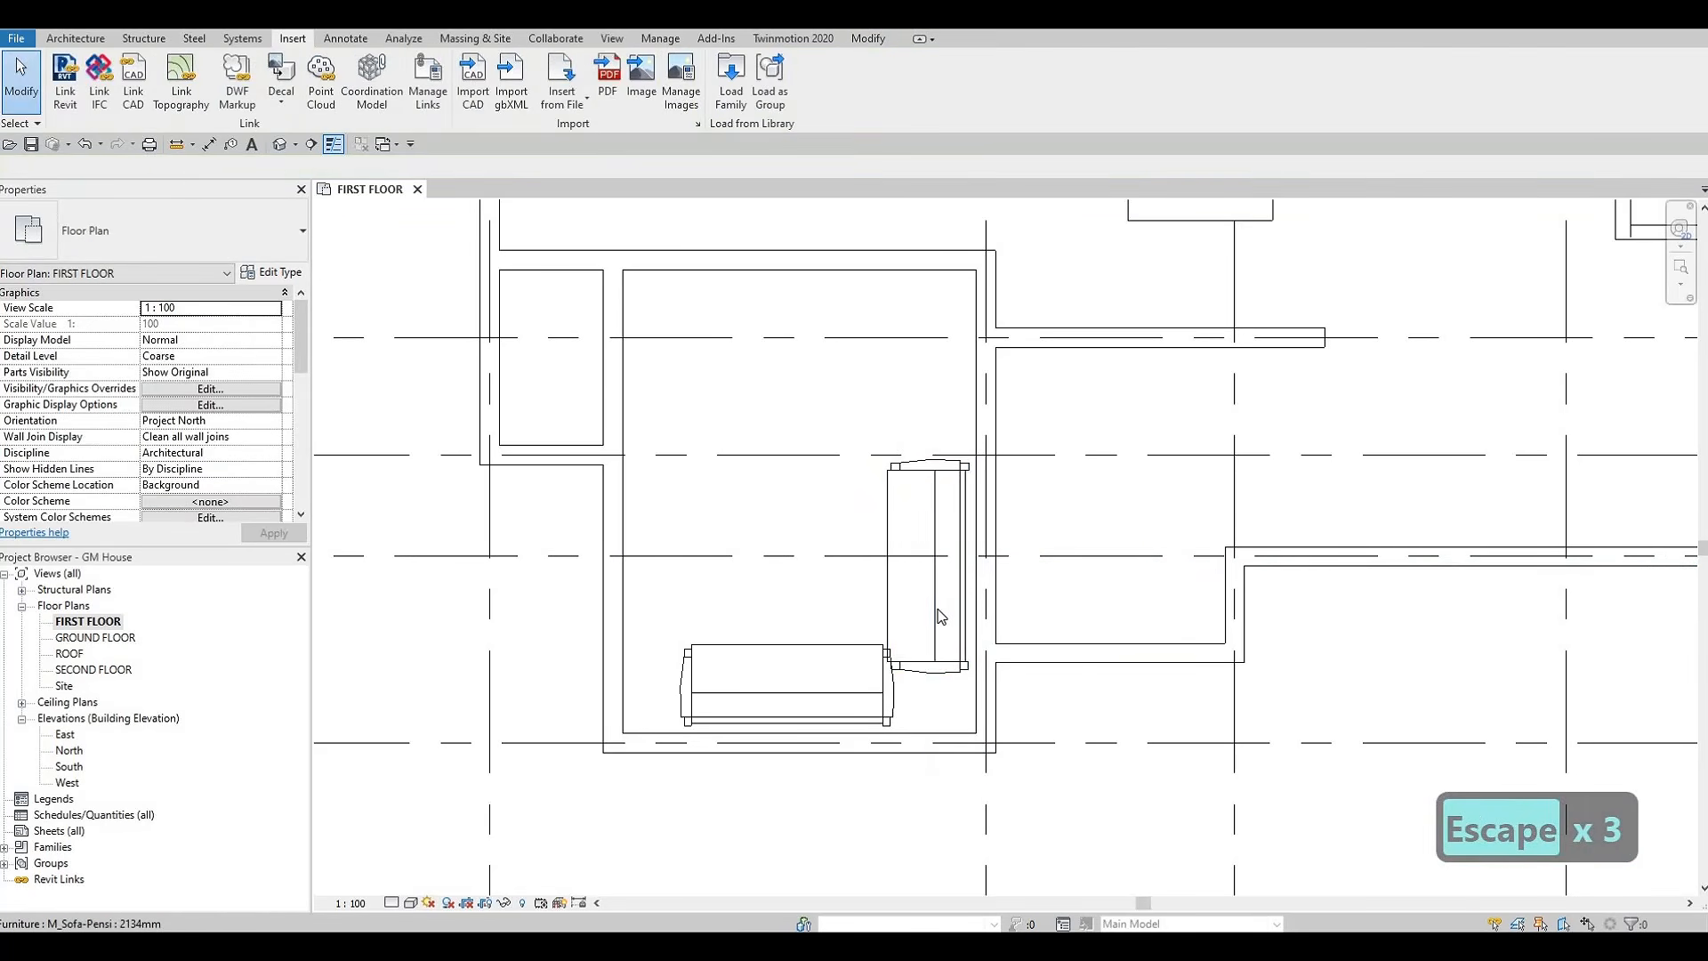
click(937, 609)
key(Up)
key(Up)
key(Right)
key(Right)
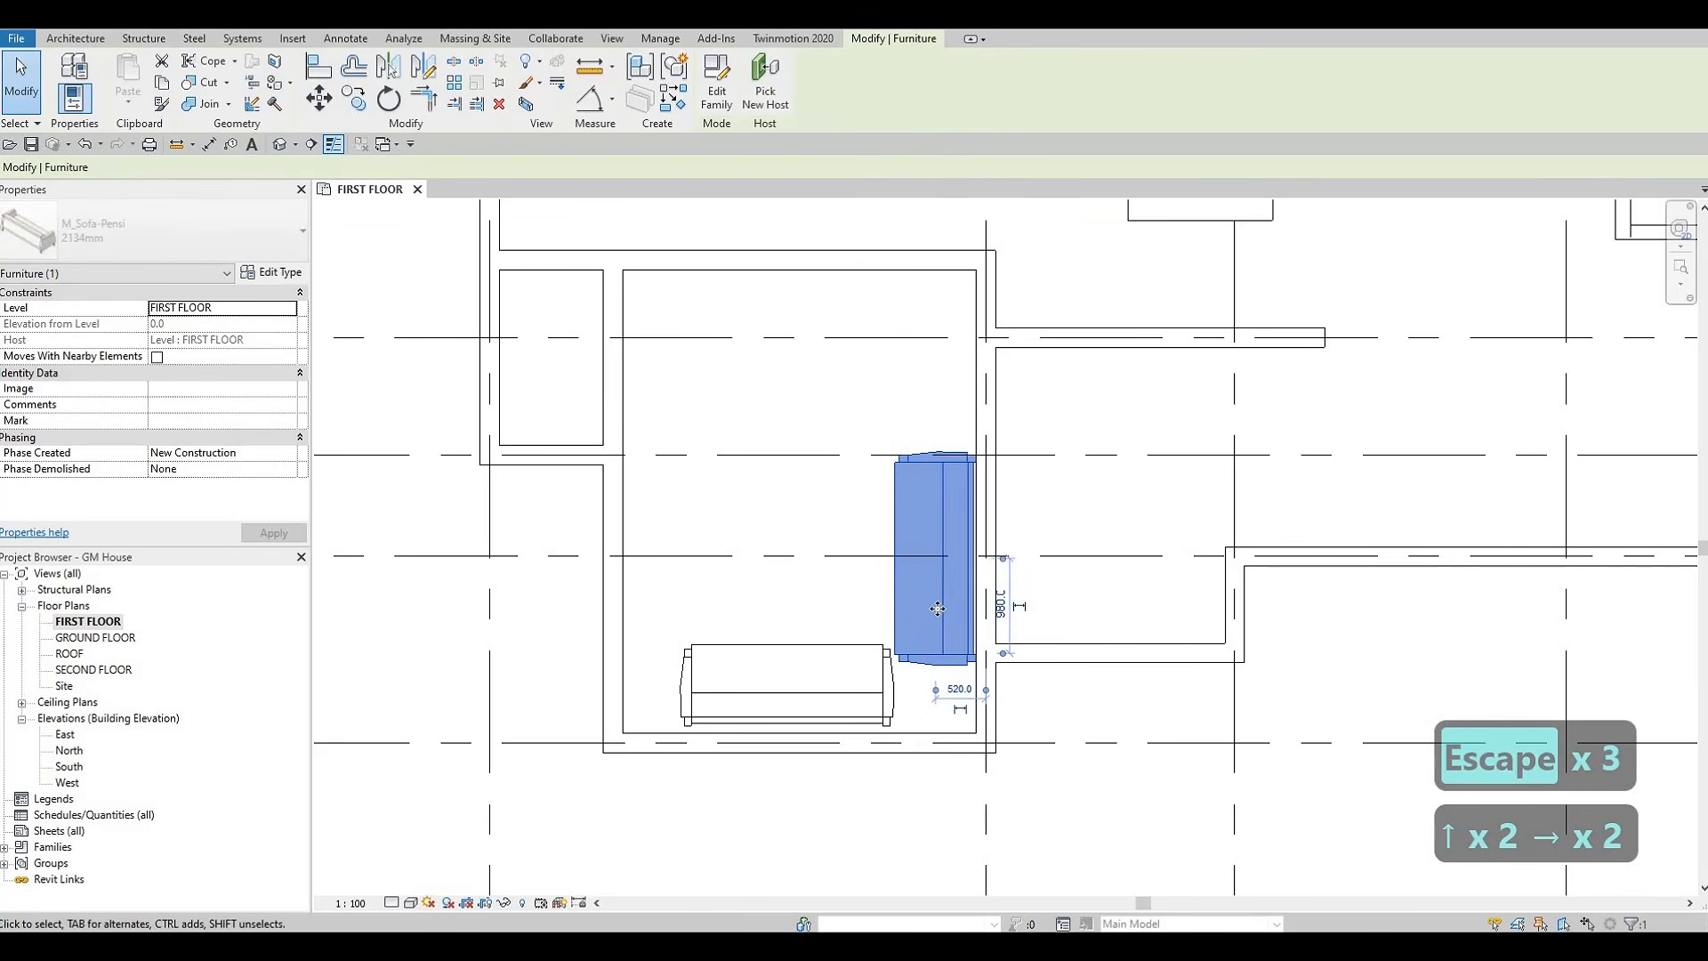
key(Escape)
key(Escape)
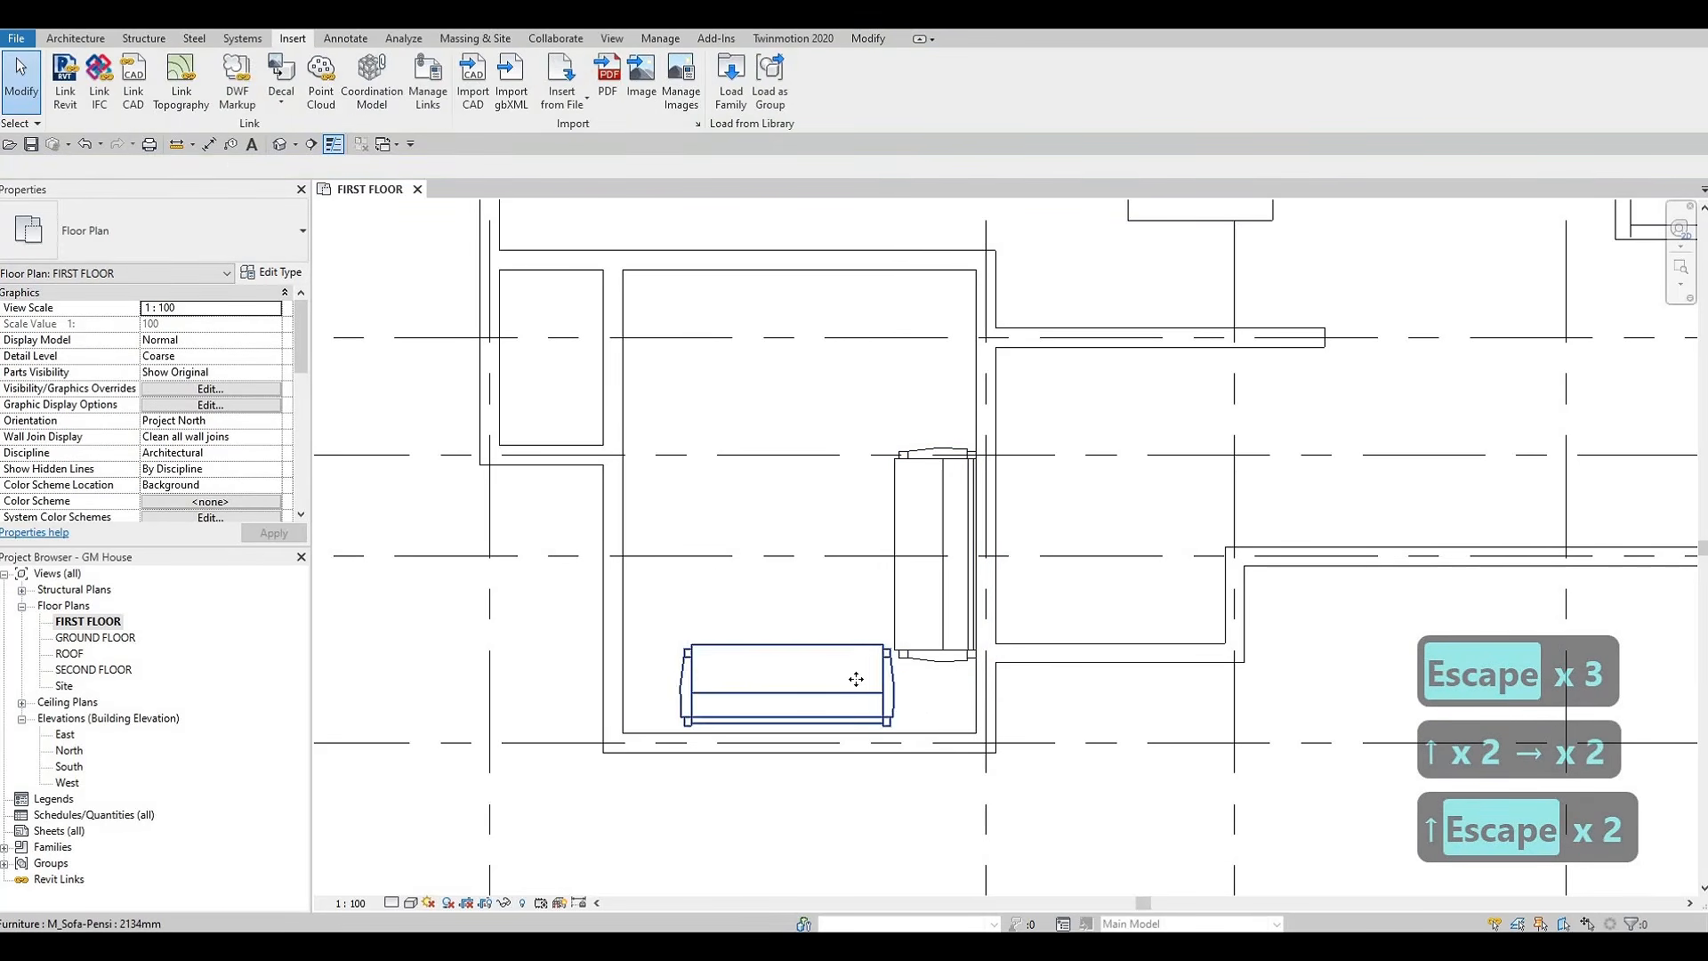
Nudge the horizontal sofa left and slightly down, to 1440 mm from the left wall's centerline
click(860, 679)
key(Left)
key(Left)
key(Left)
key(Left)
key(Left)
key(Left)
key(Left)
key(Left)
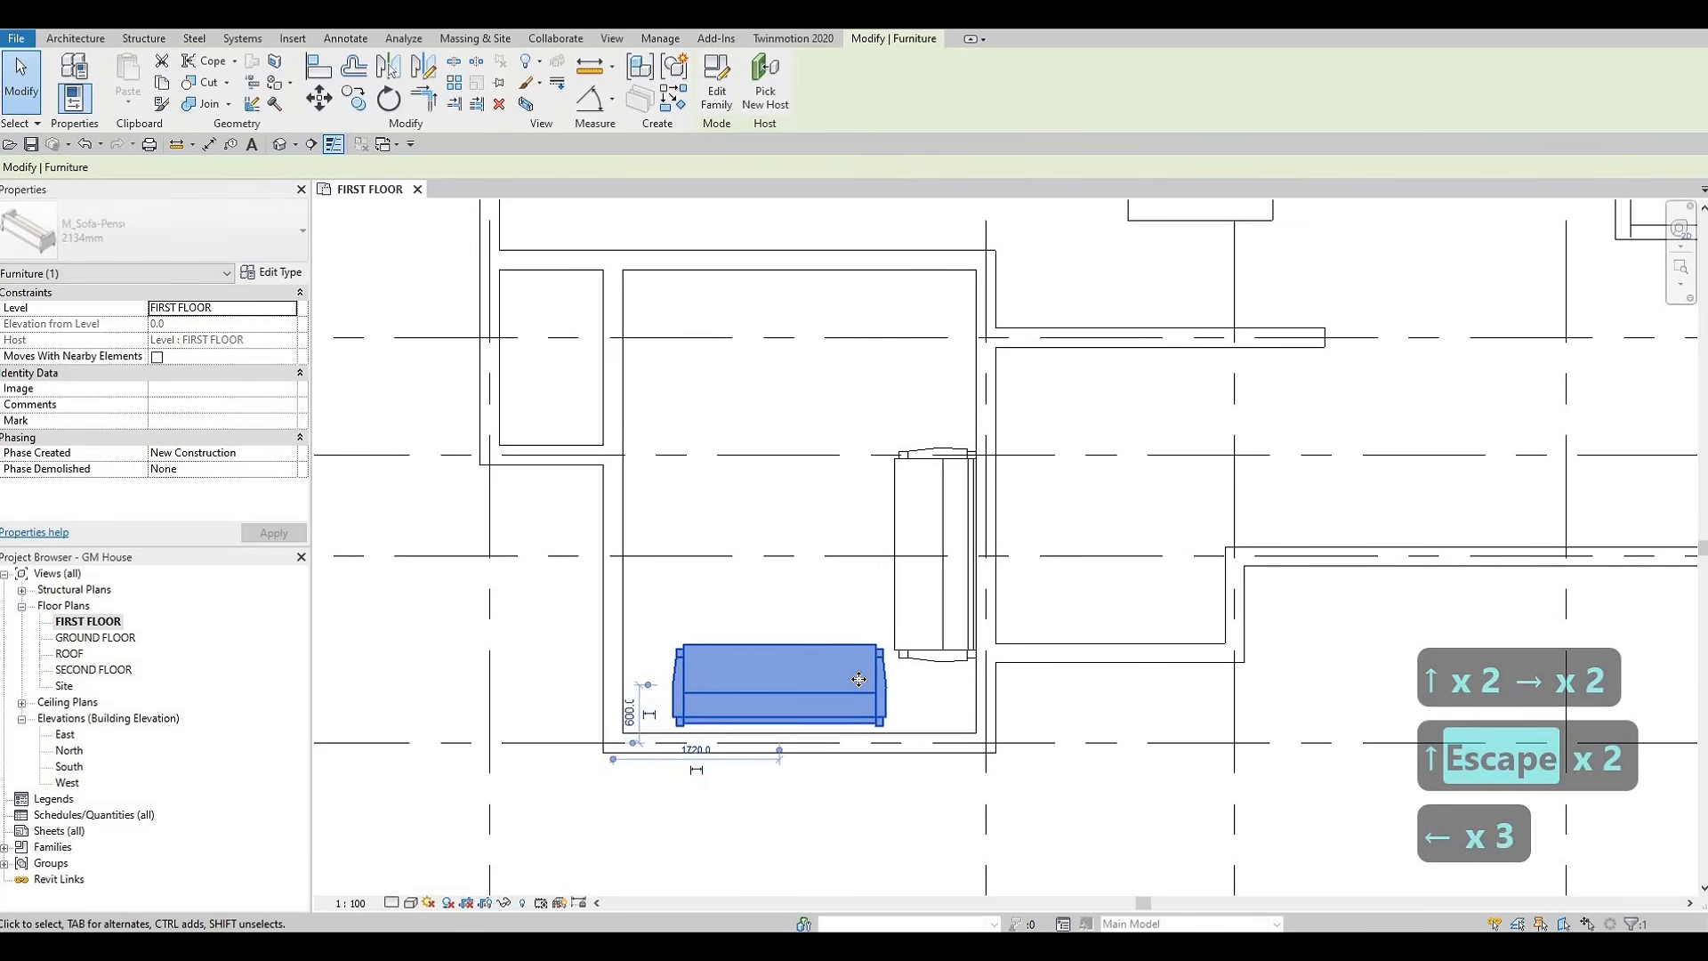
key(Down)
key(Left)
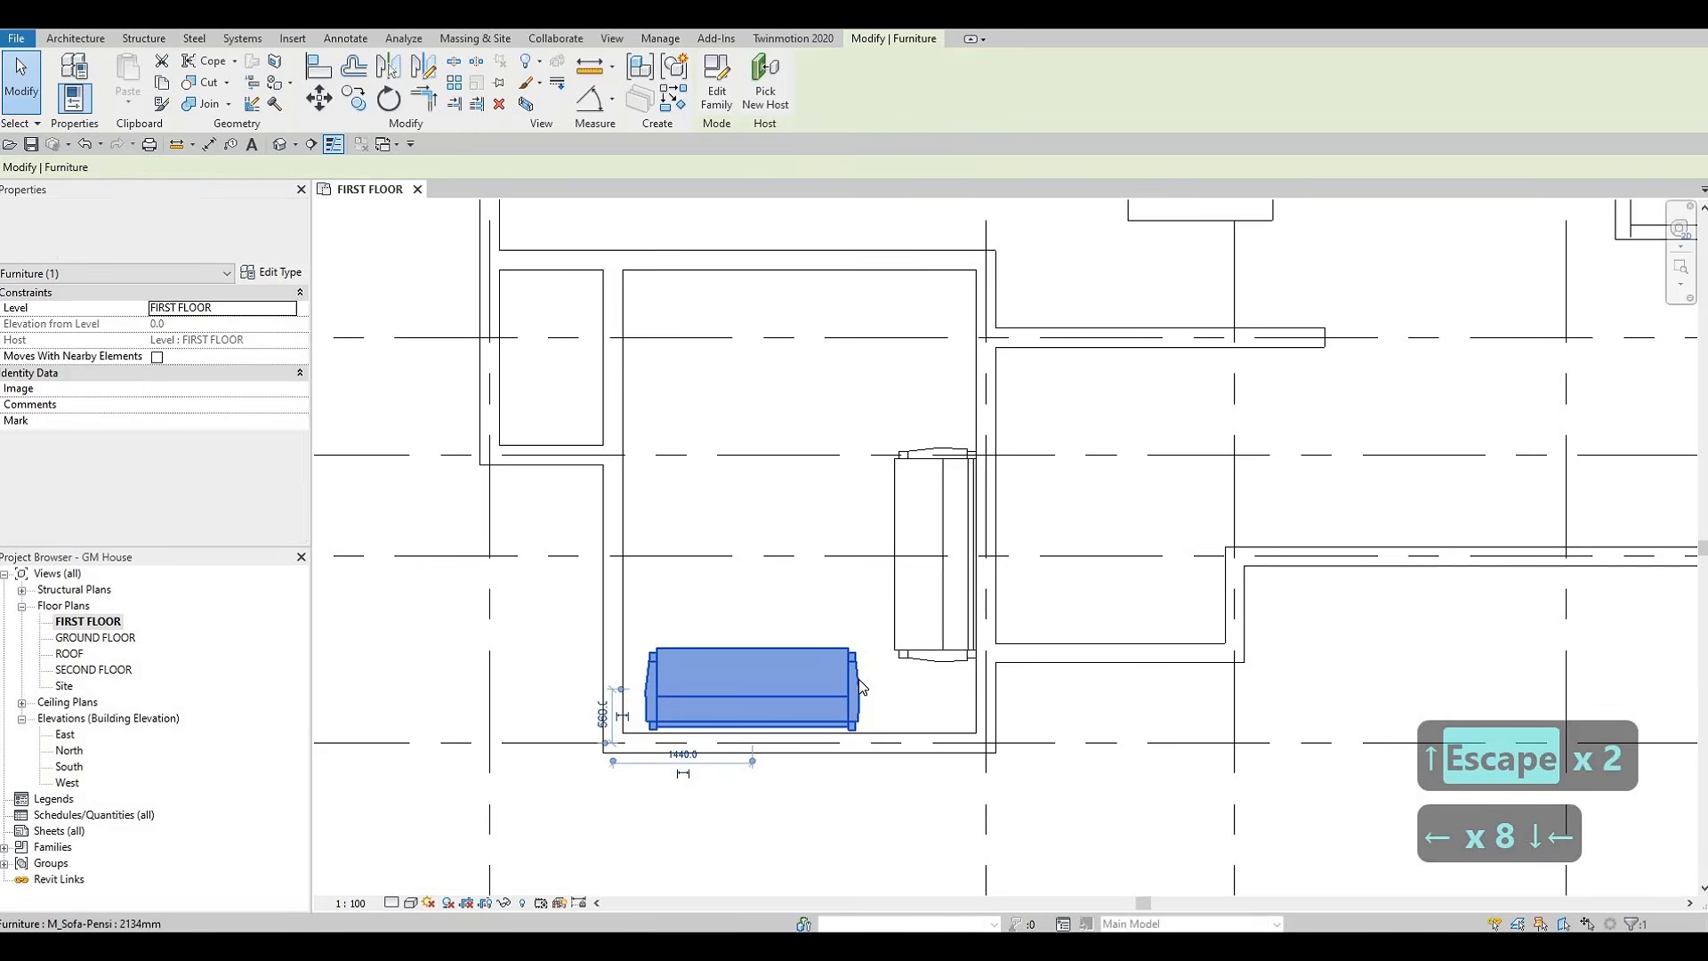
key(Escape)
key(Escape)
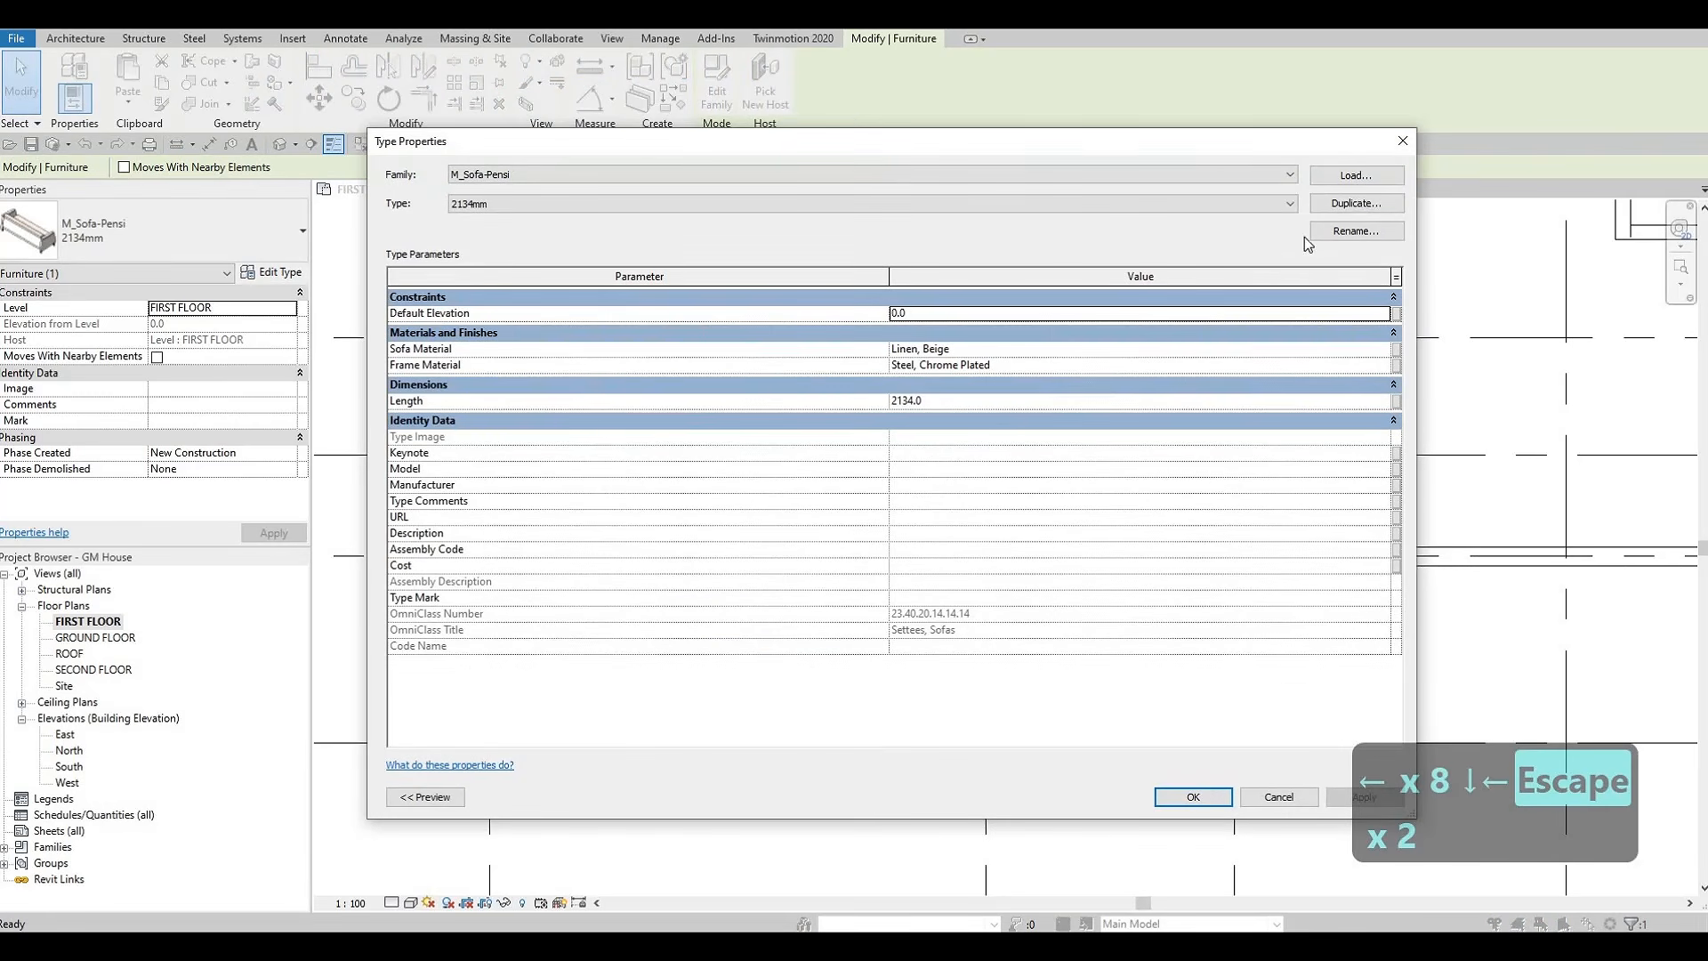
Duplicate the horizontal sofa's type as 2134mm 2 and set its length to 2400 mm
click(1356, 203)
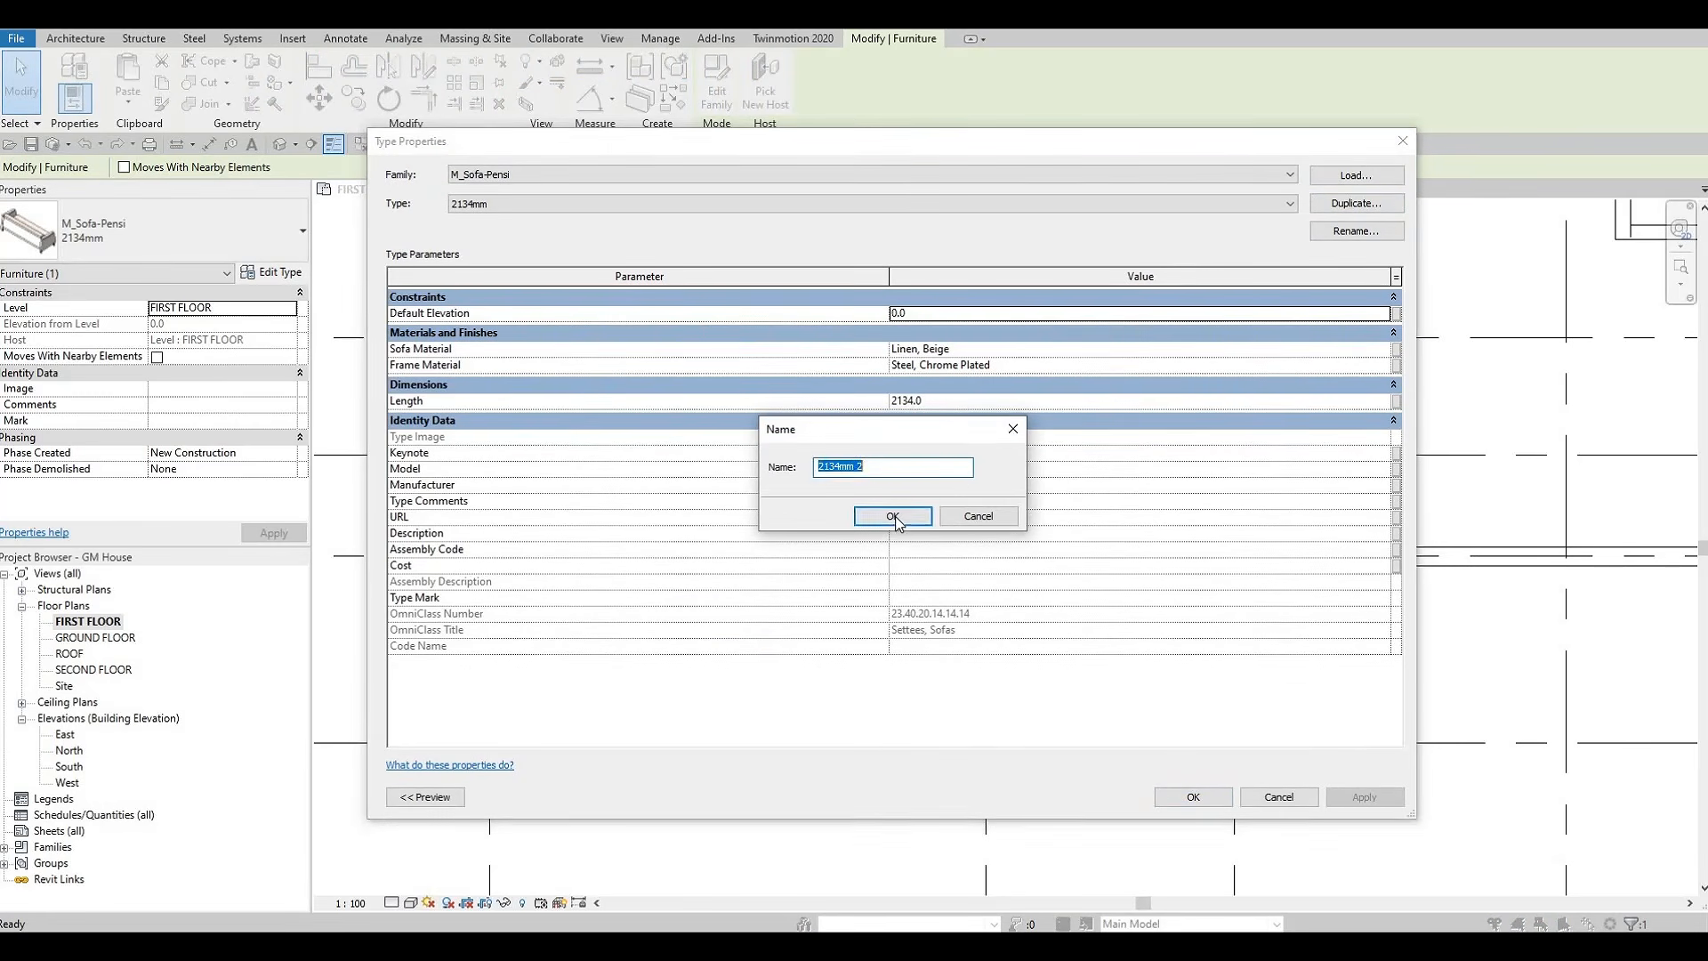
click(895, 516)
click(949, 401)
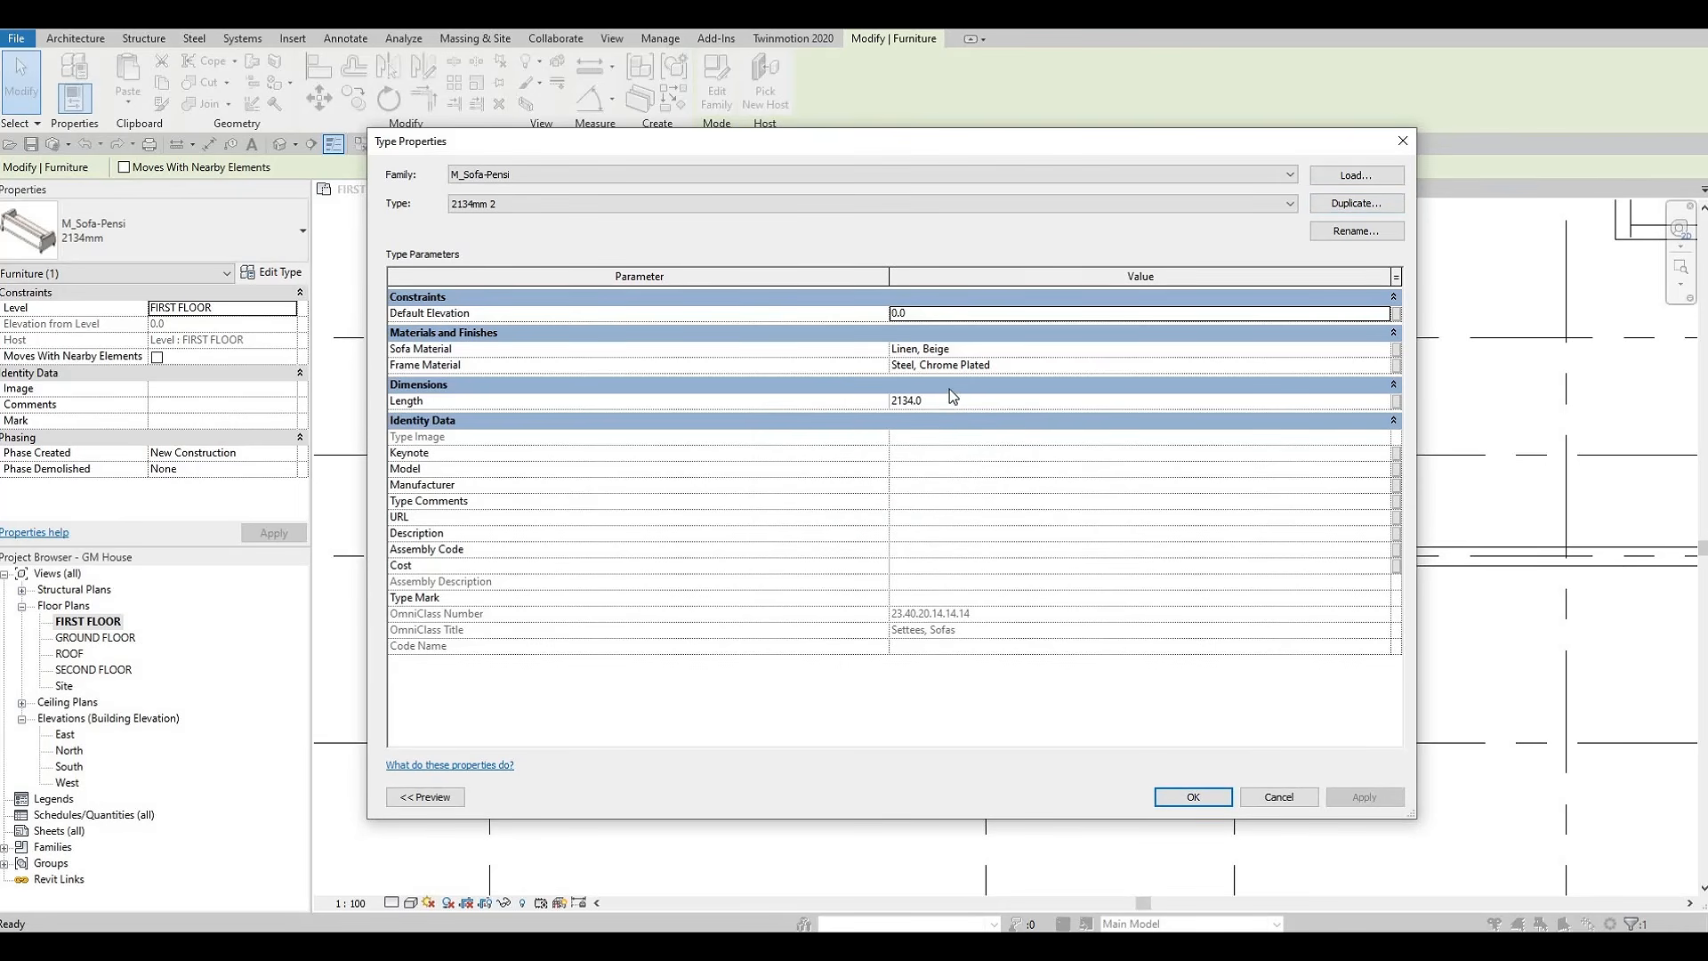
double_click(939, 401)
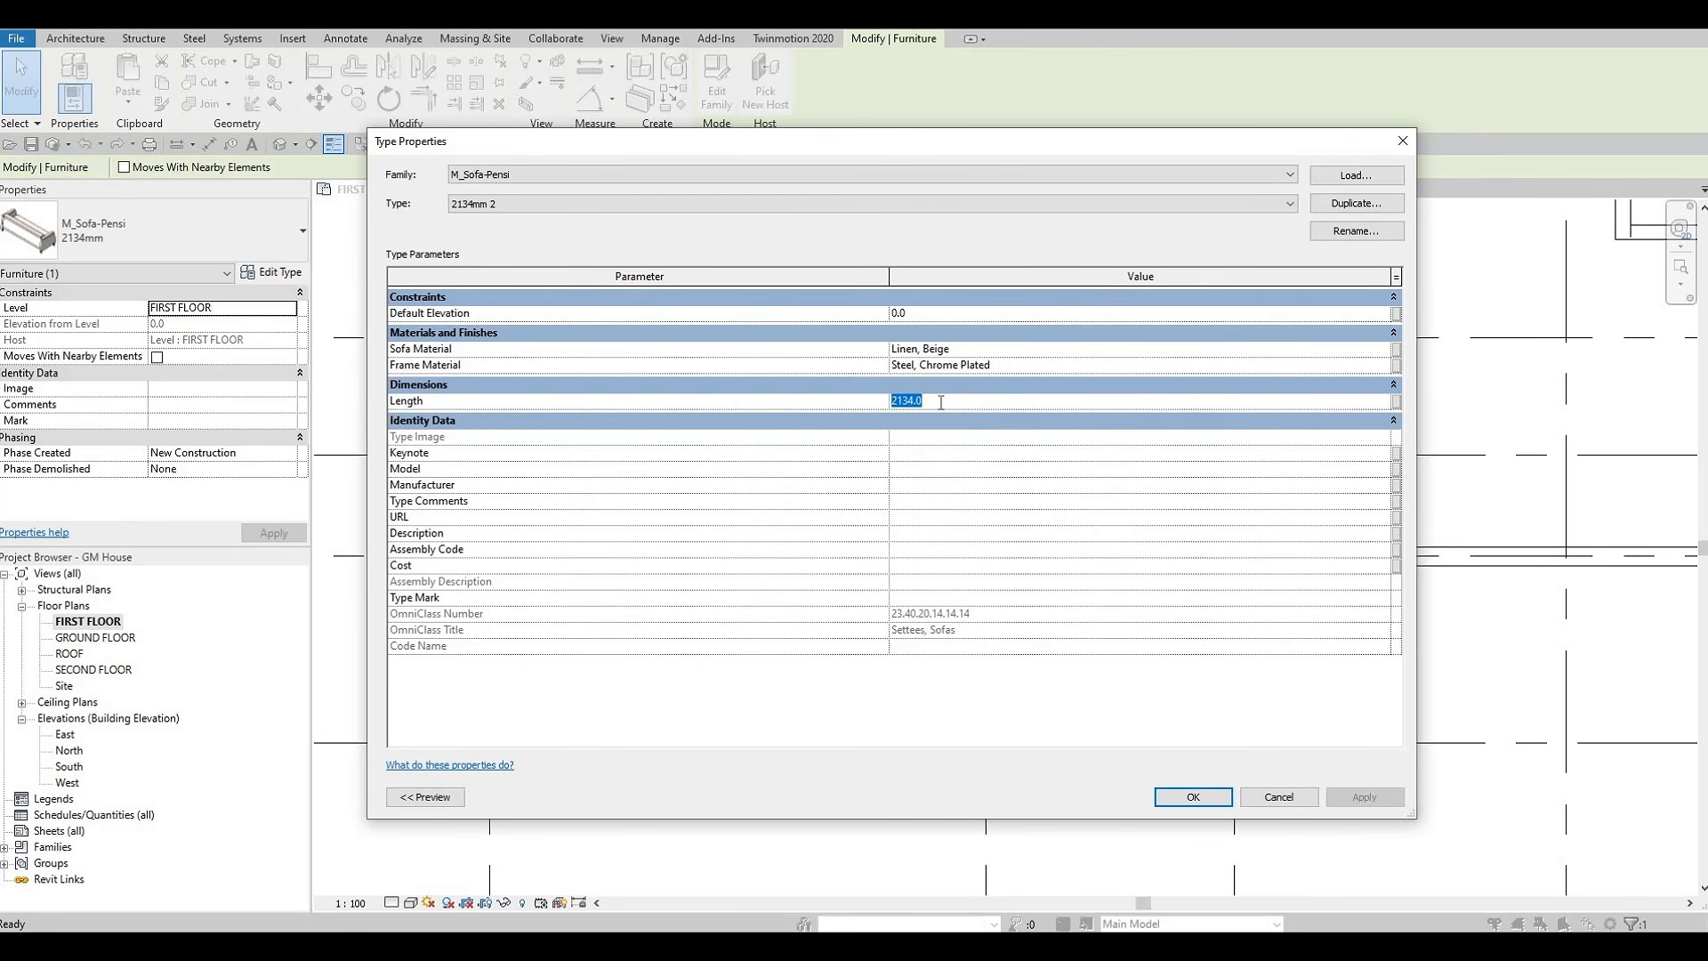
text(2400)
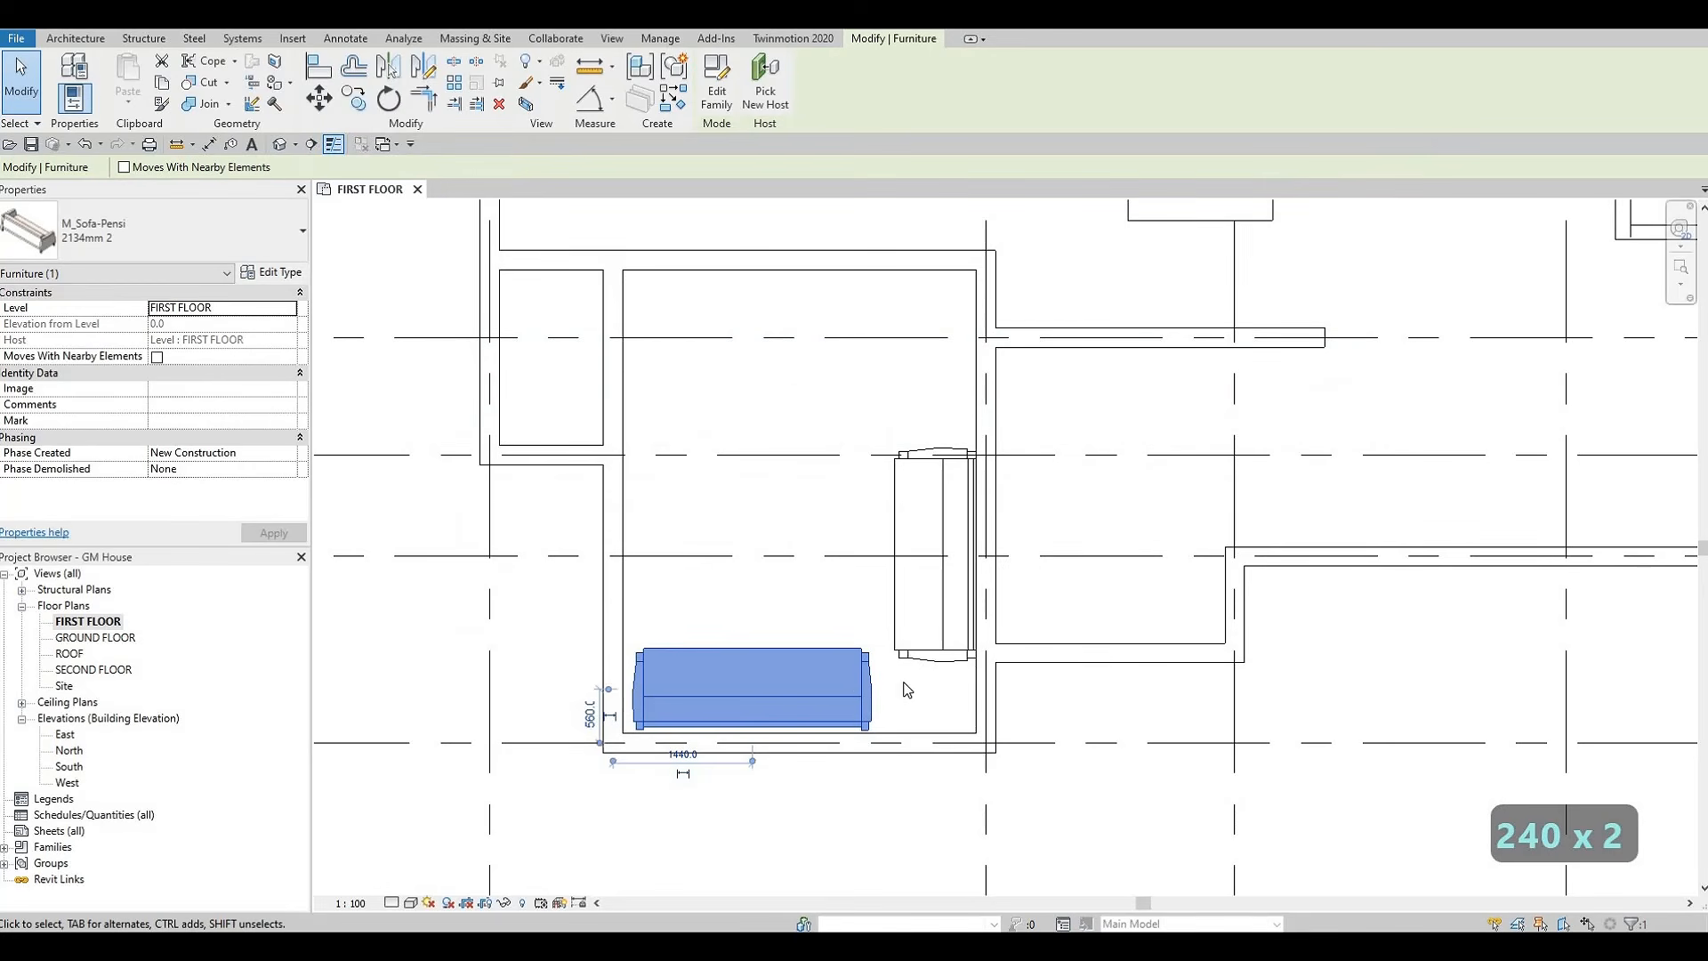
key(Escape)
key(Escape)
Nudge the vertical sofa slightly down and left, to 600 mm from the right wall's centerline
middle_drag(915, 690, 904, 715)
click(914, 679)
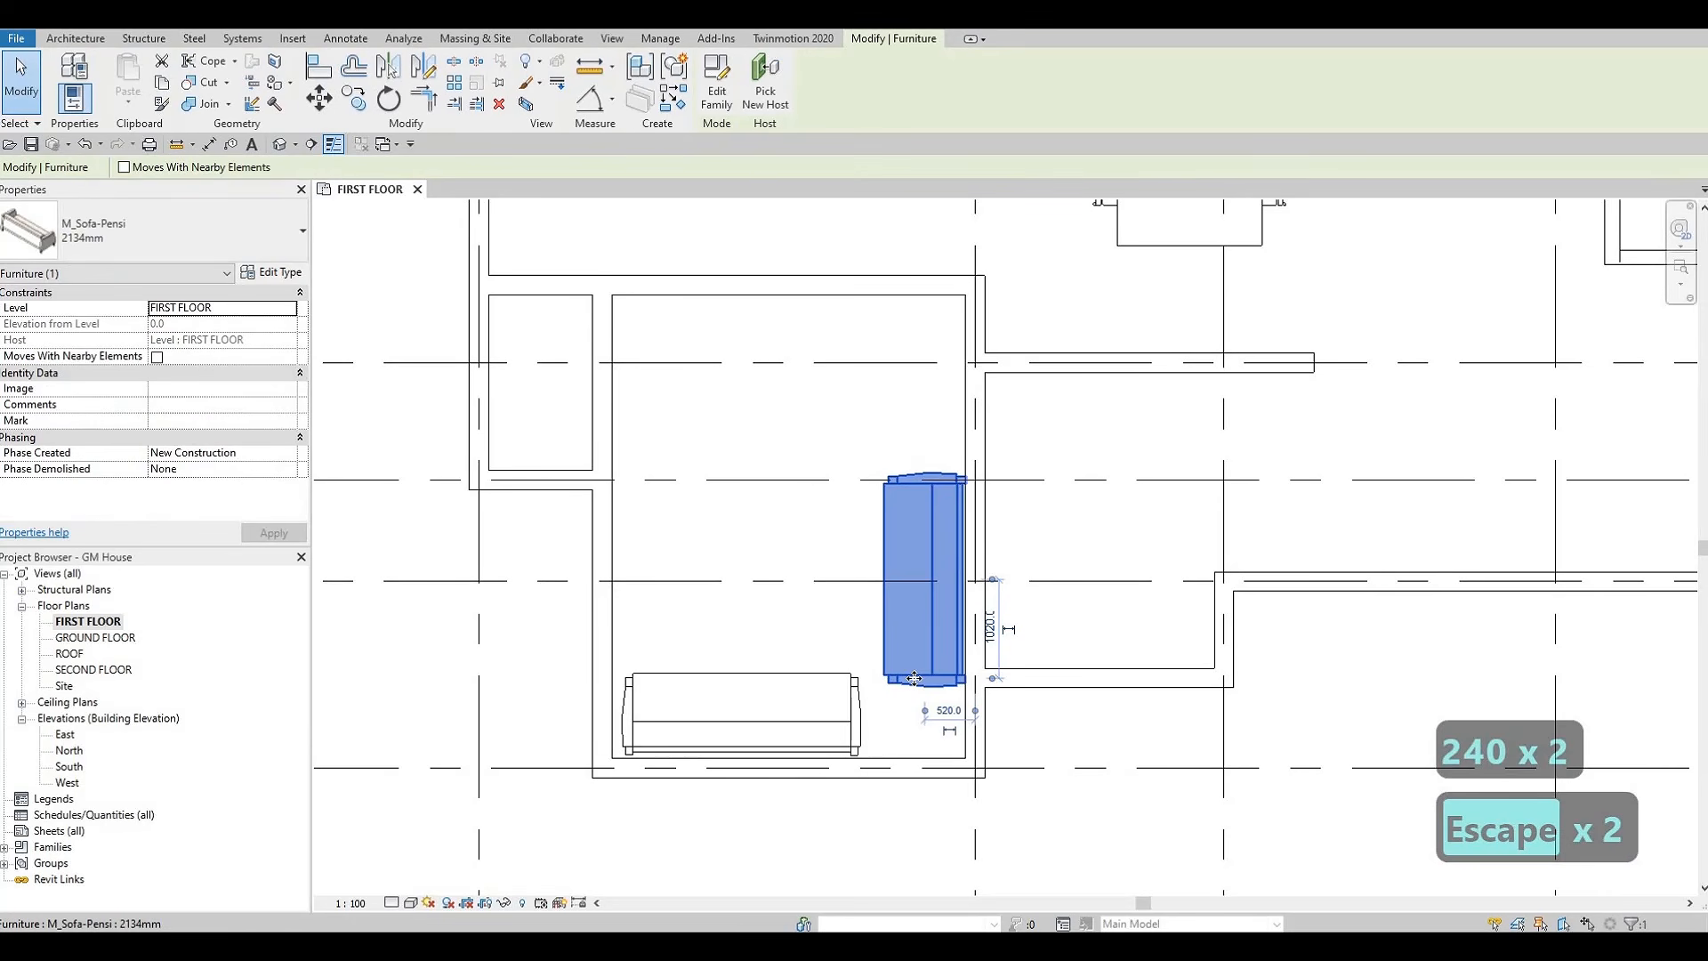
key(Left)
key(Down)
key(Down)
key(Left)
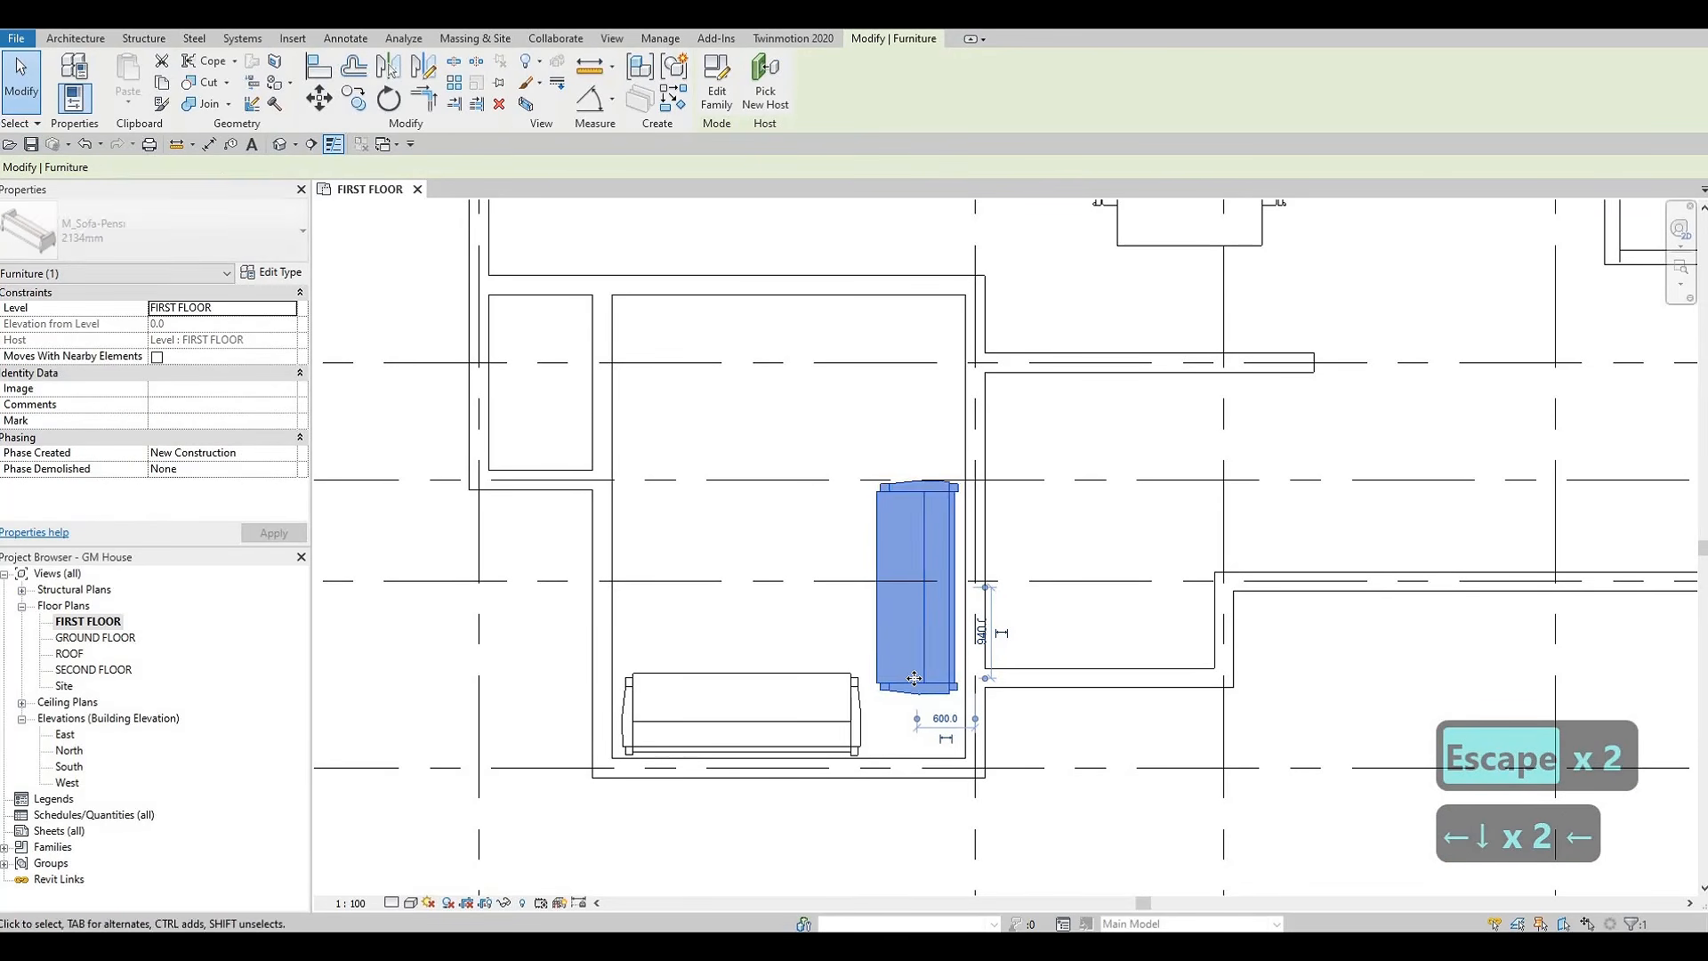
key(Escape)
key(Escape)
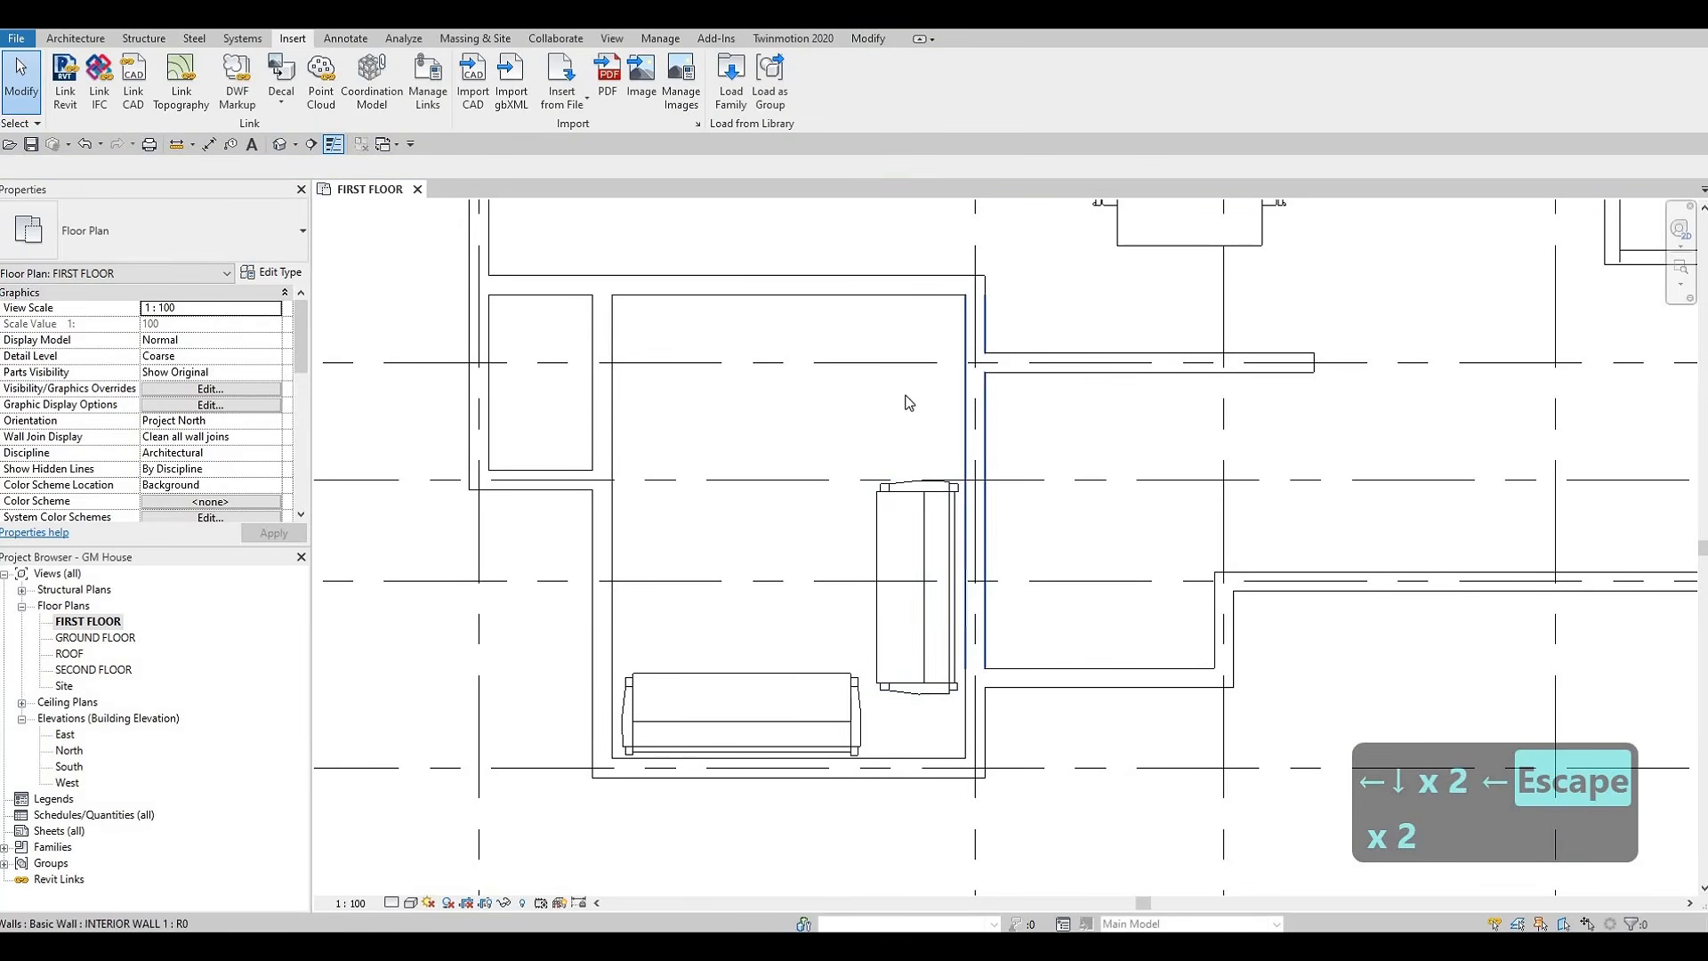
Place another COFFEE TABLE like the living area's in the lower room, centered above the horizontal sofa
scroll(916, 356, down, 2)
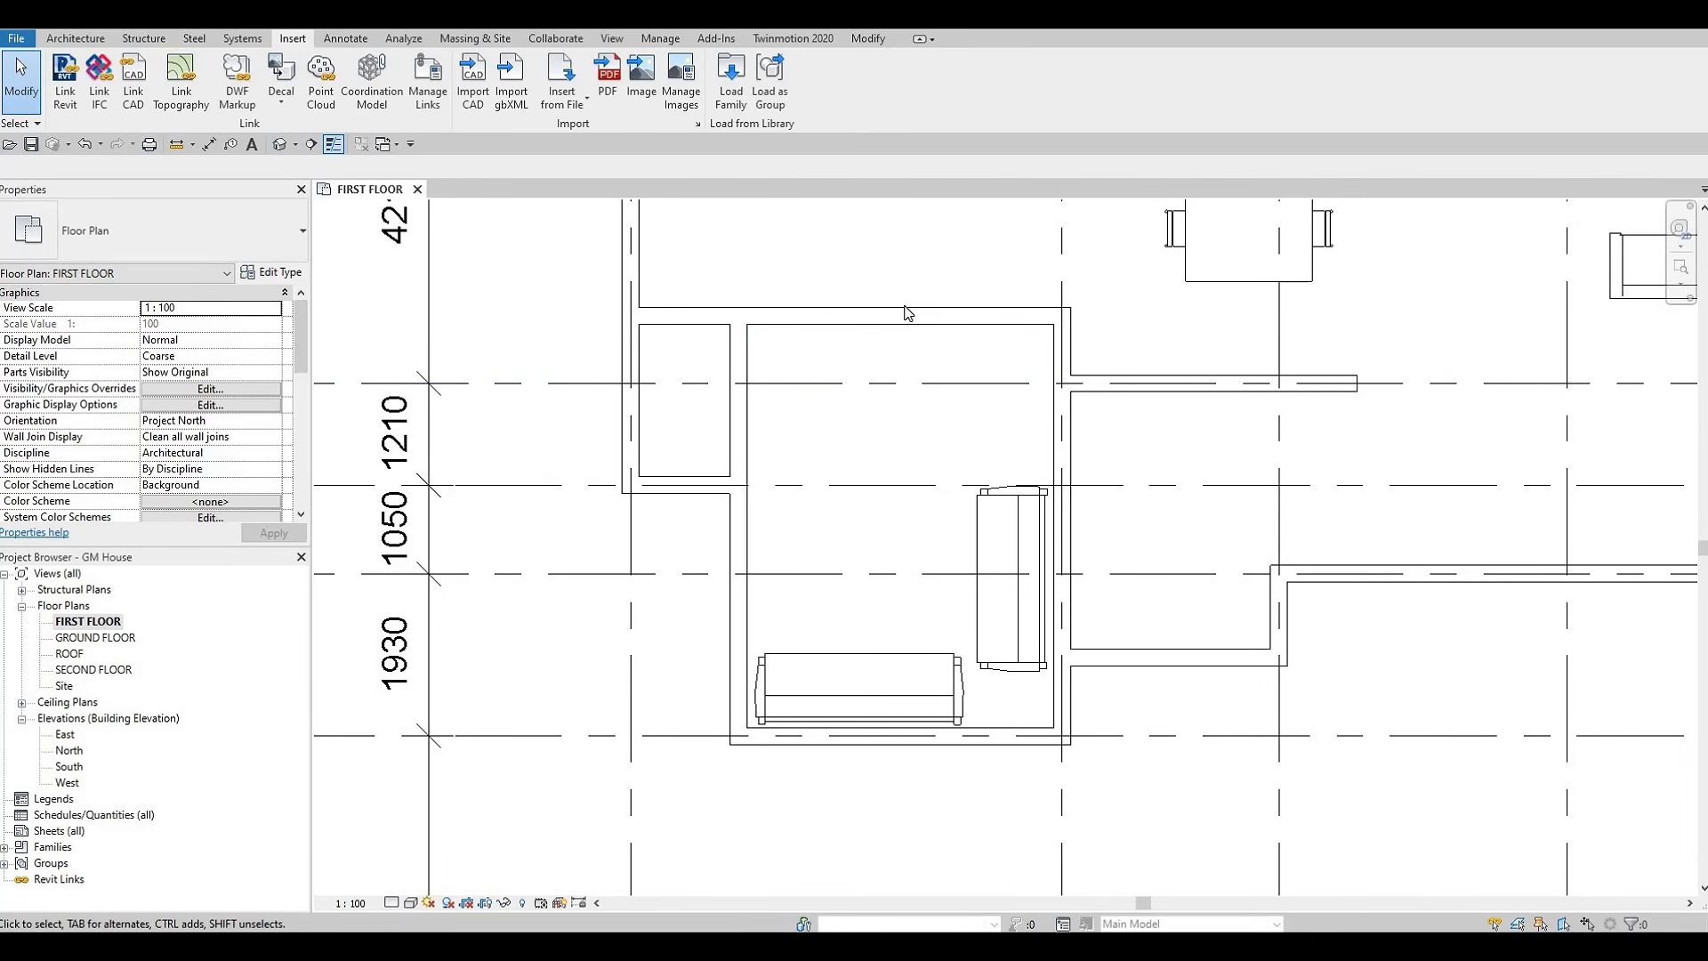
scroll(1022, 381, down, 1)
middle_drag(1021, 380, 868, 451)
middle_drag(1388, 286, 1283, 349)
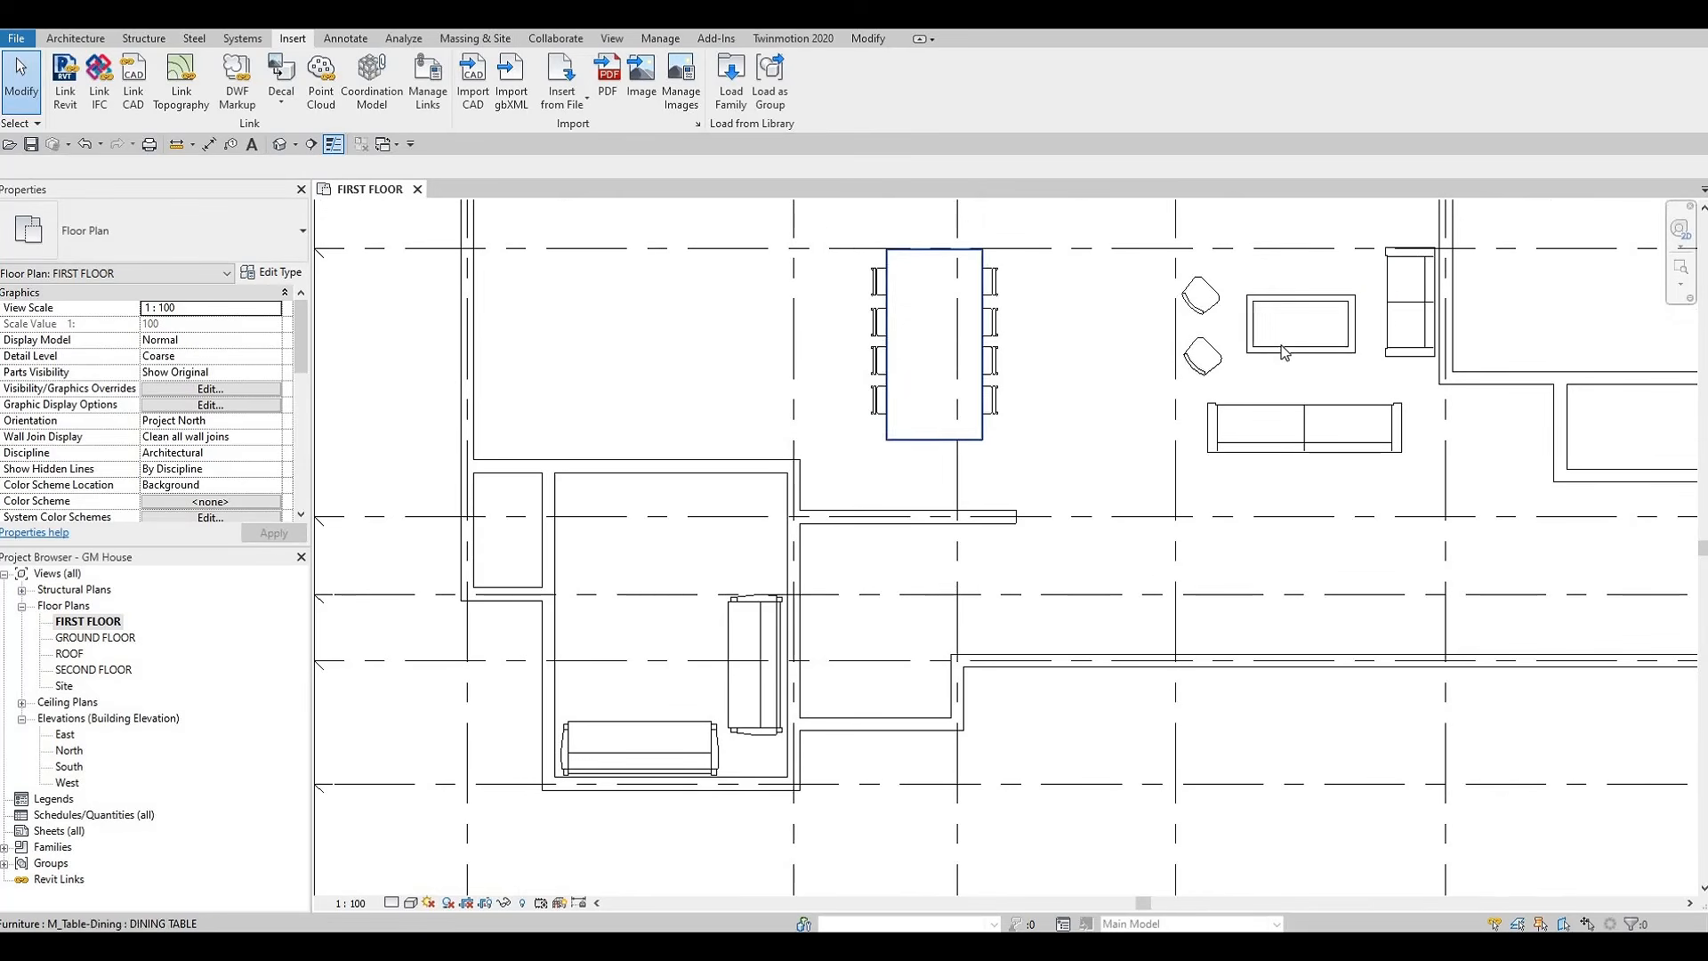
key(Escape)
click(1281, 343)
key(c)
key(s)
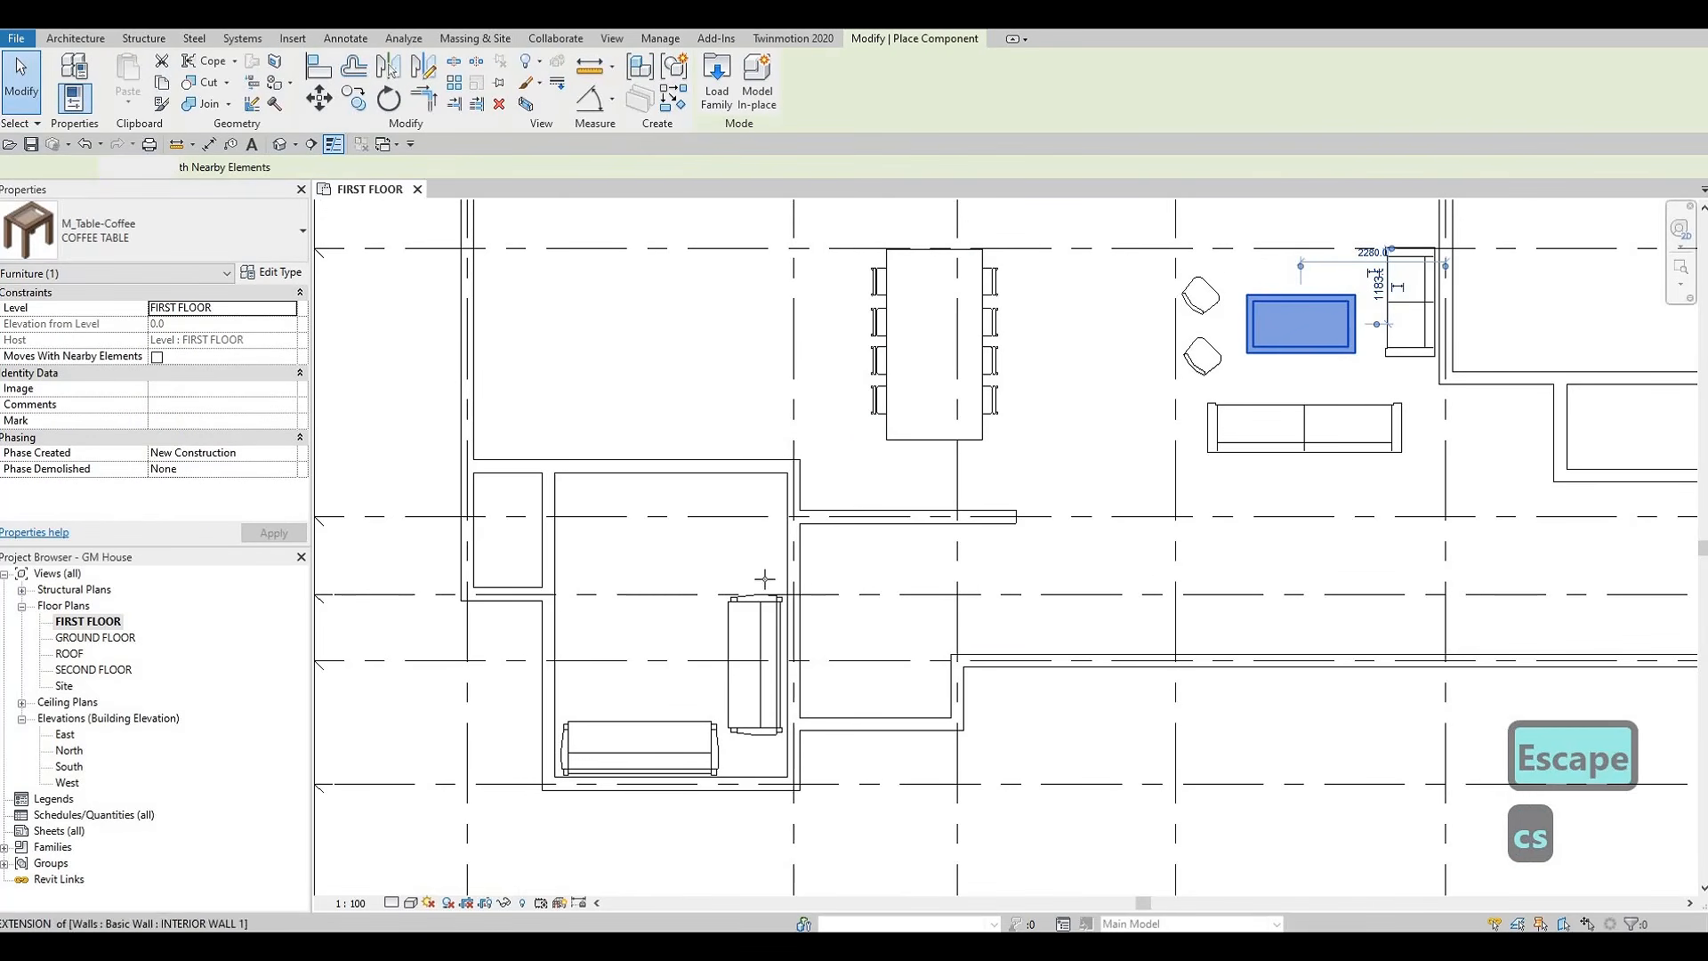
scroll(645, 636, up, 2)
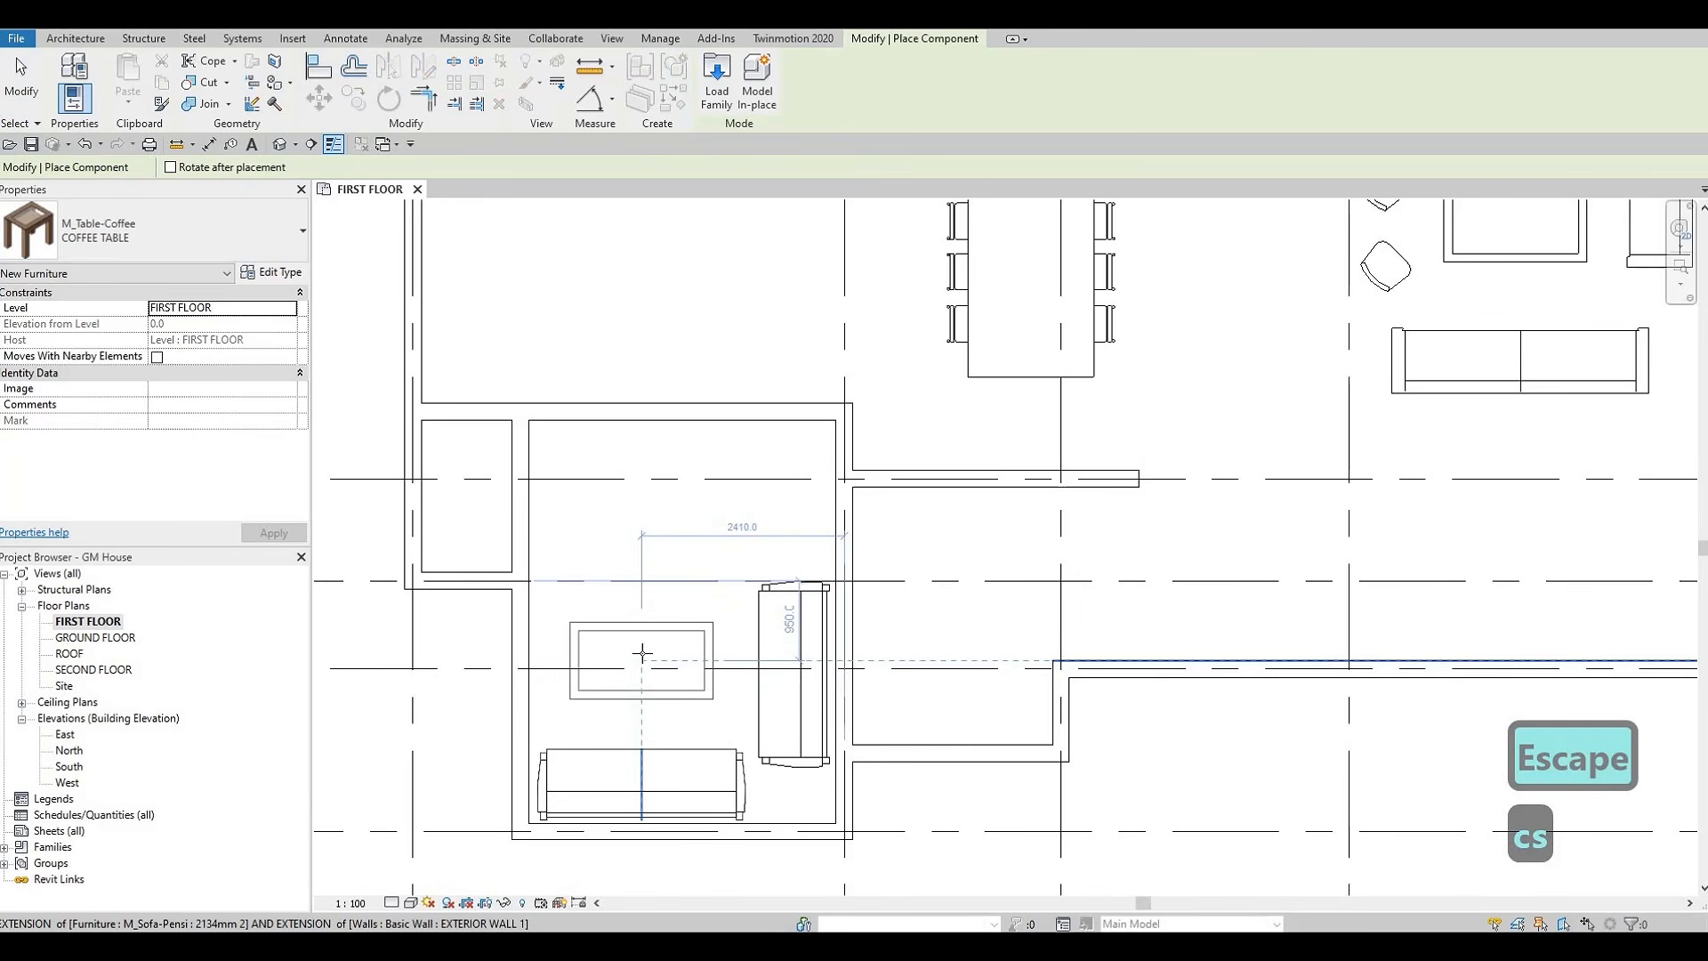
click(639, 641)
key(Escape)
key(Escape)
key(Escape)
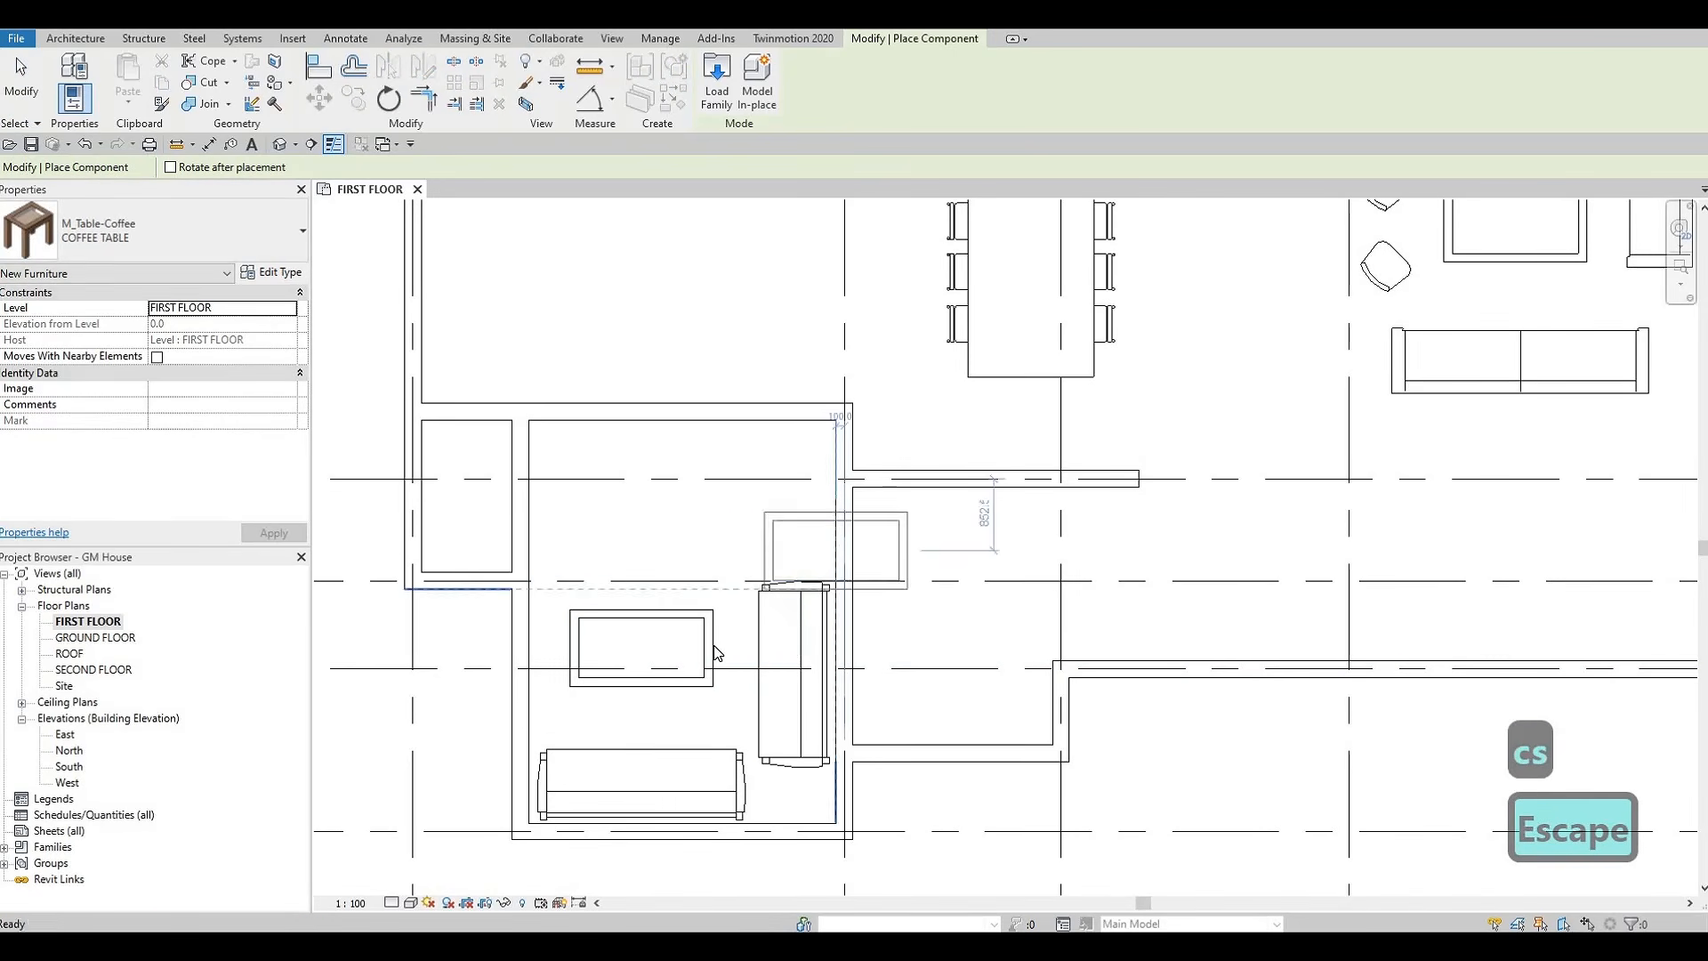
Nudge the lower room's coffee table slightly down and right, to 2370 mm from the right wall's centerline
click(712, 642)
key(Down)
key(Down)
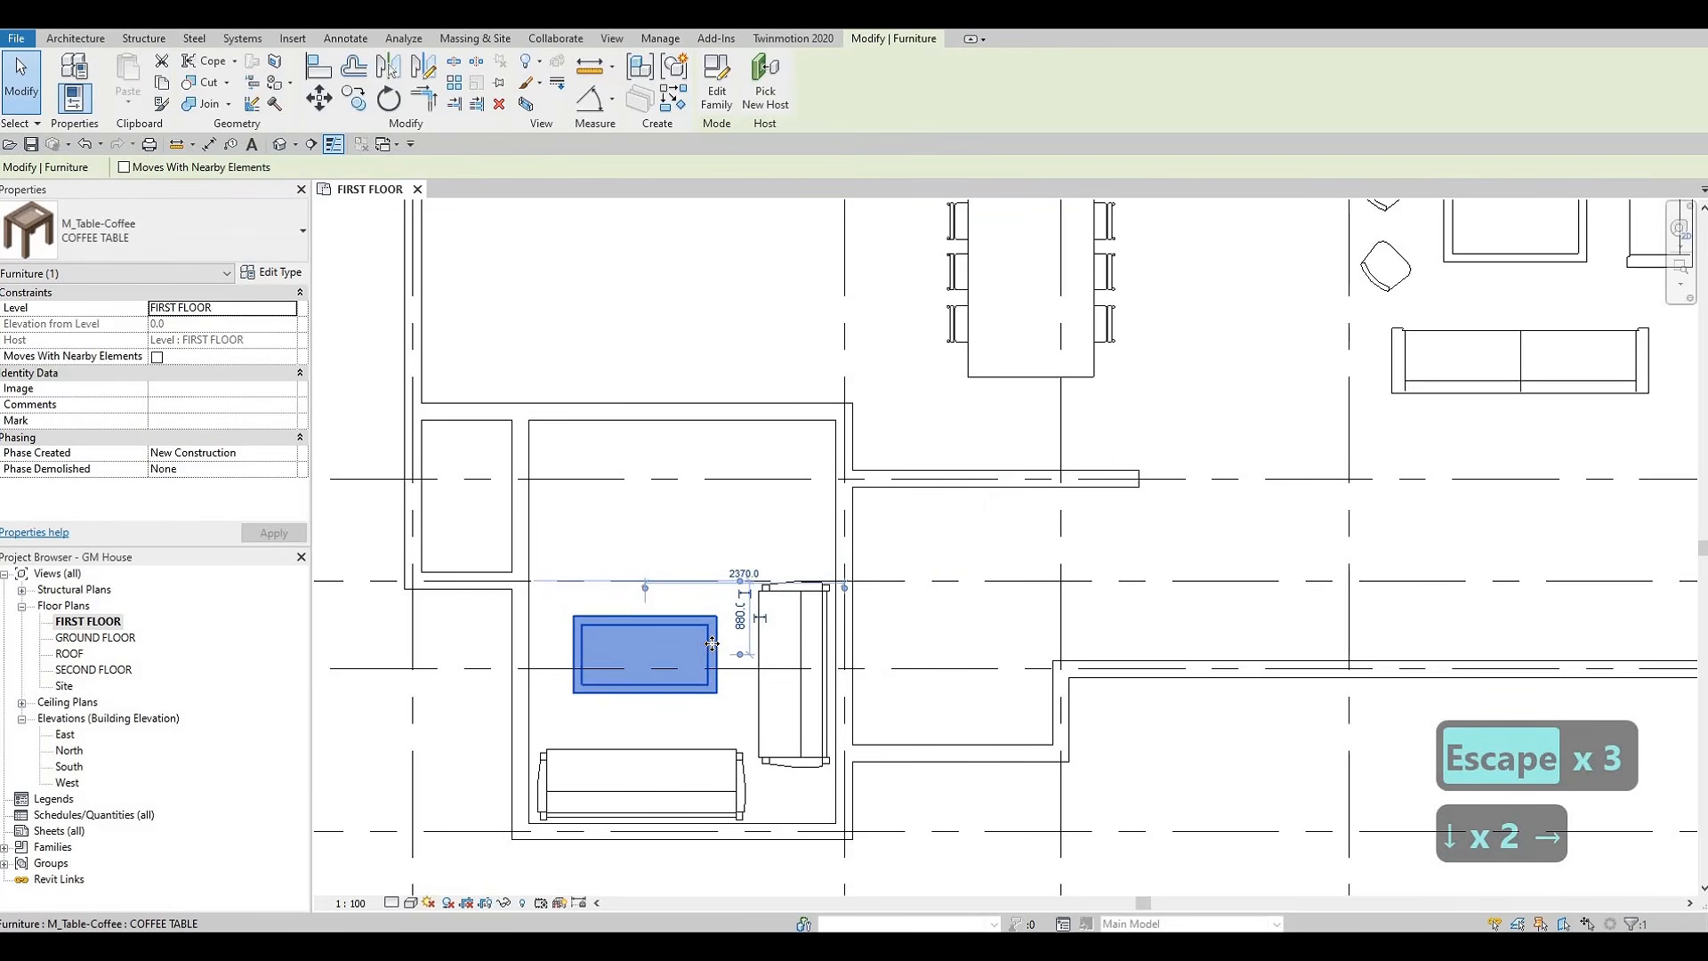
key(Right)
key(Escape)
key(Escape)
key(Escape)
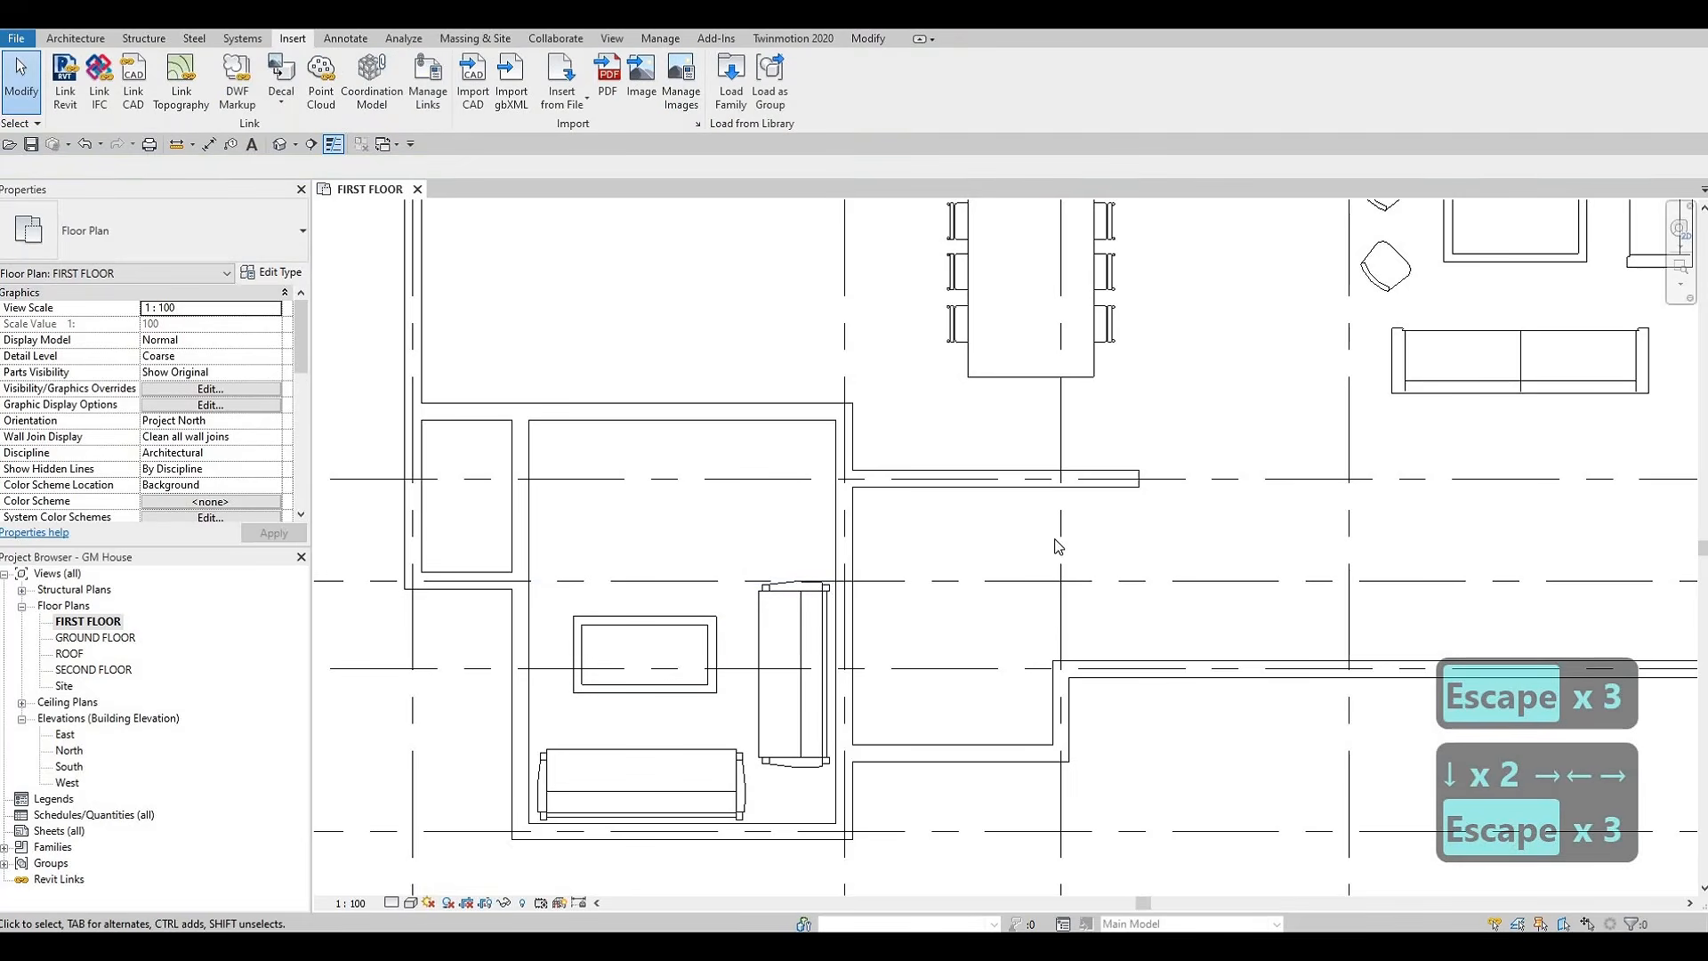
Load the M_Credenza family from the Storage folder of the Furniture library
scroll(1034, 613, down, 2)
scroll(1035, 614, down, 2)
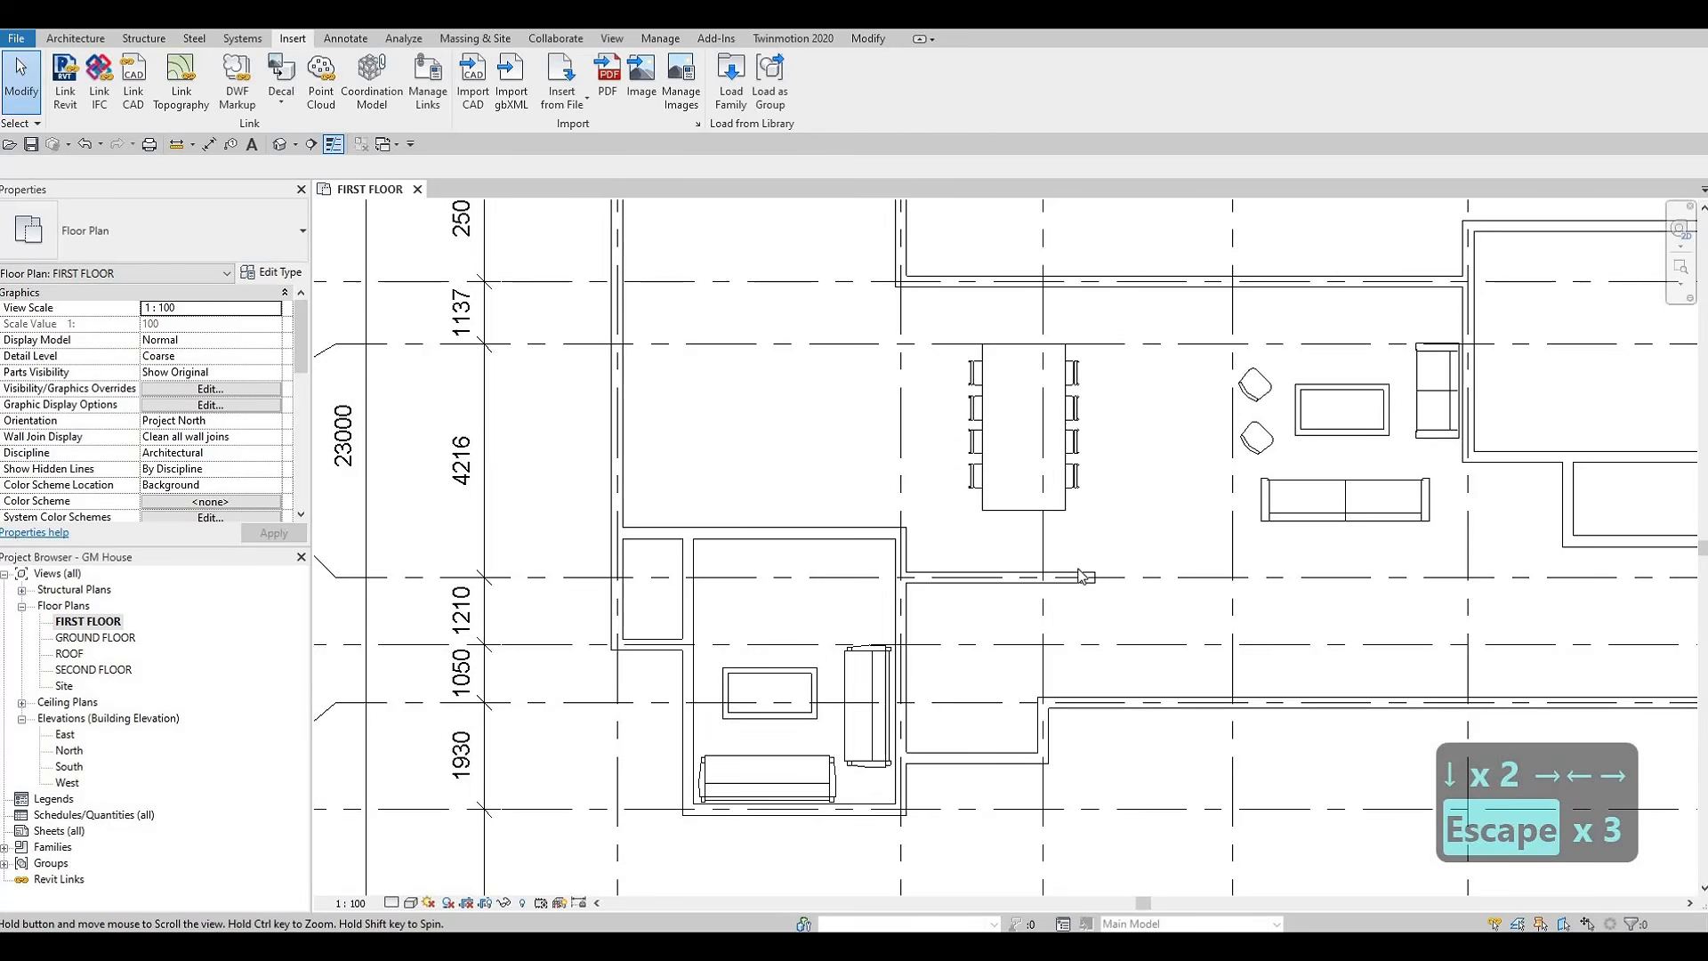
scroll(984, 648, up, 2)
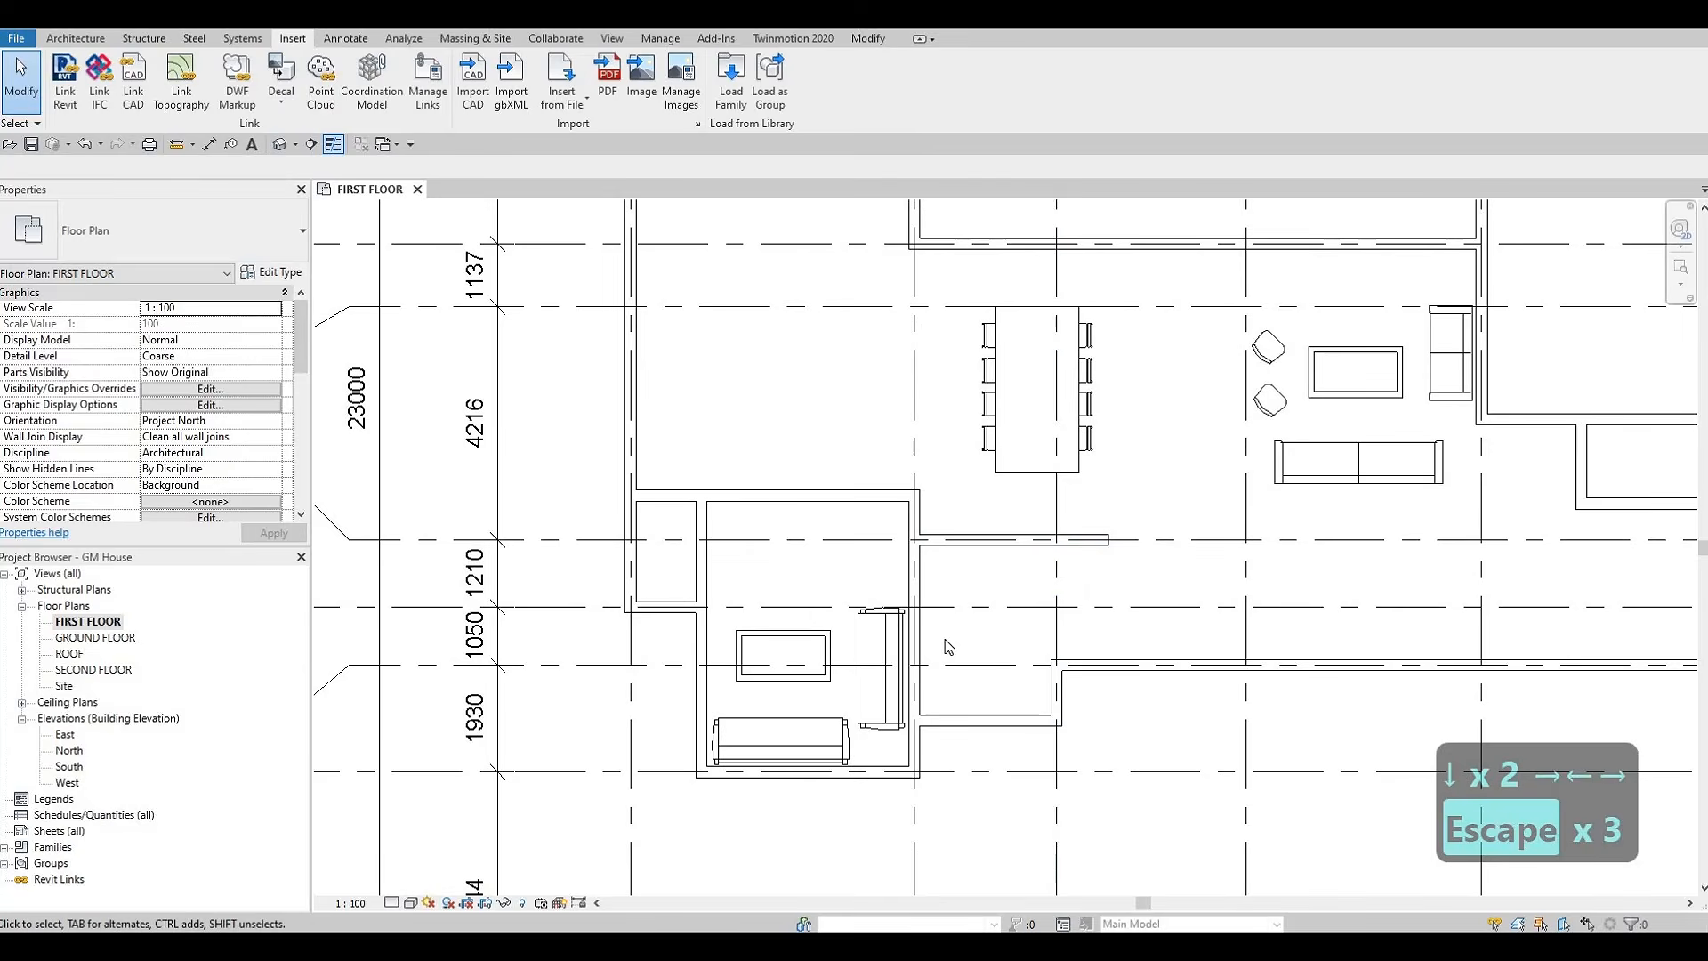
scroll(908, 625, up, 1)
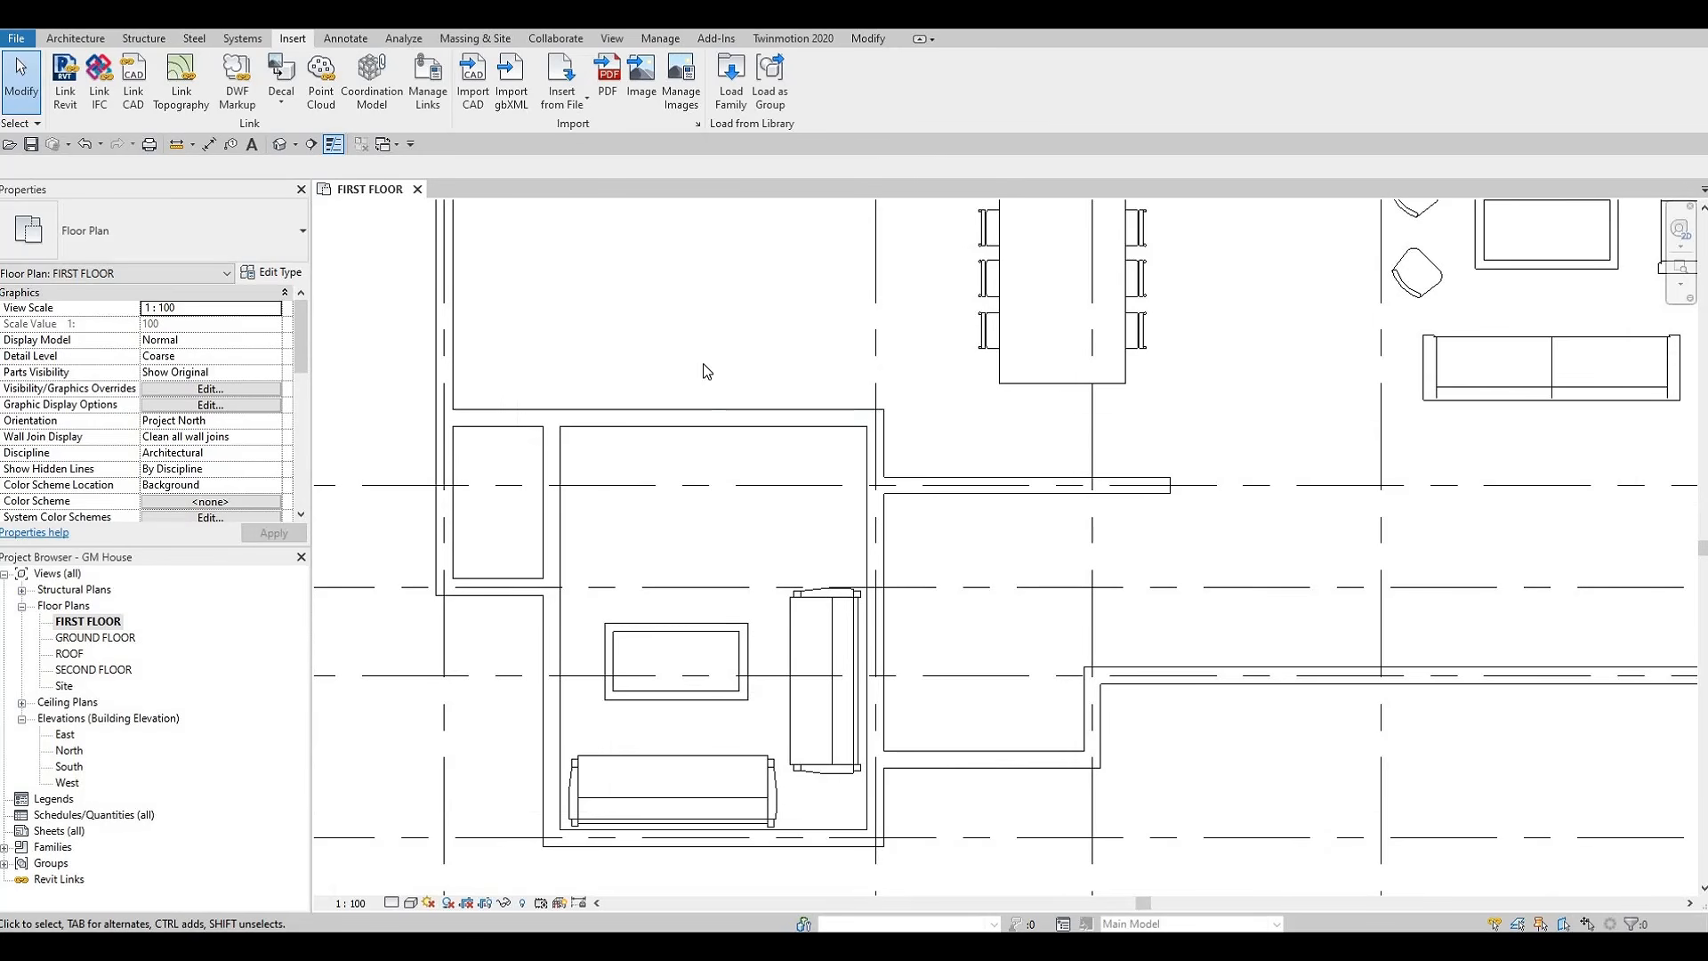
click(731, 94)
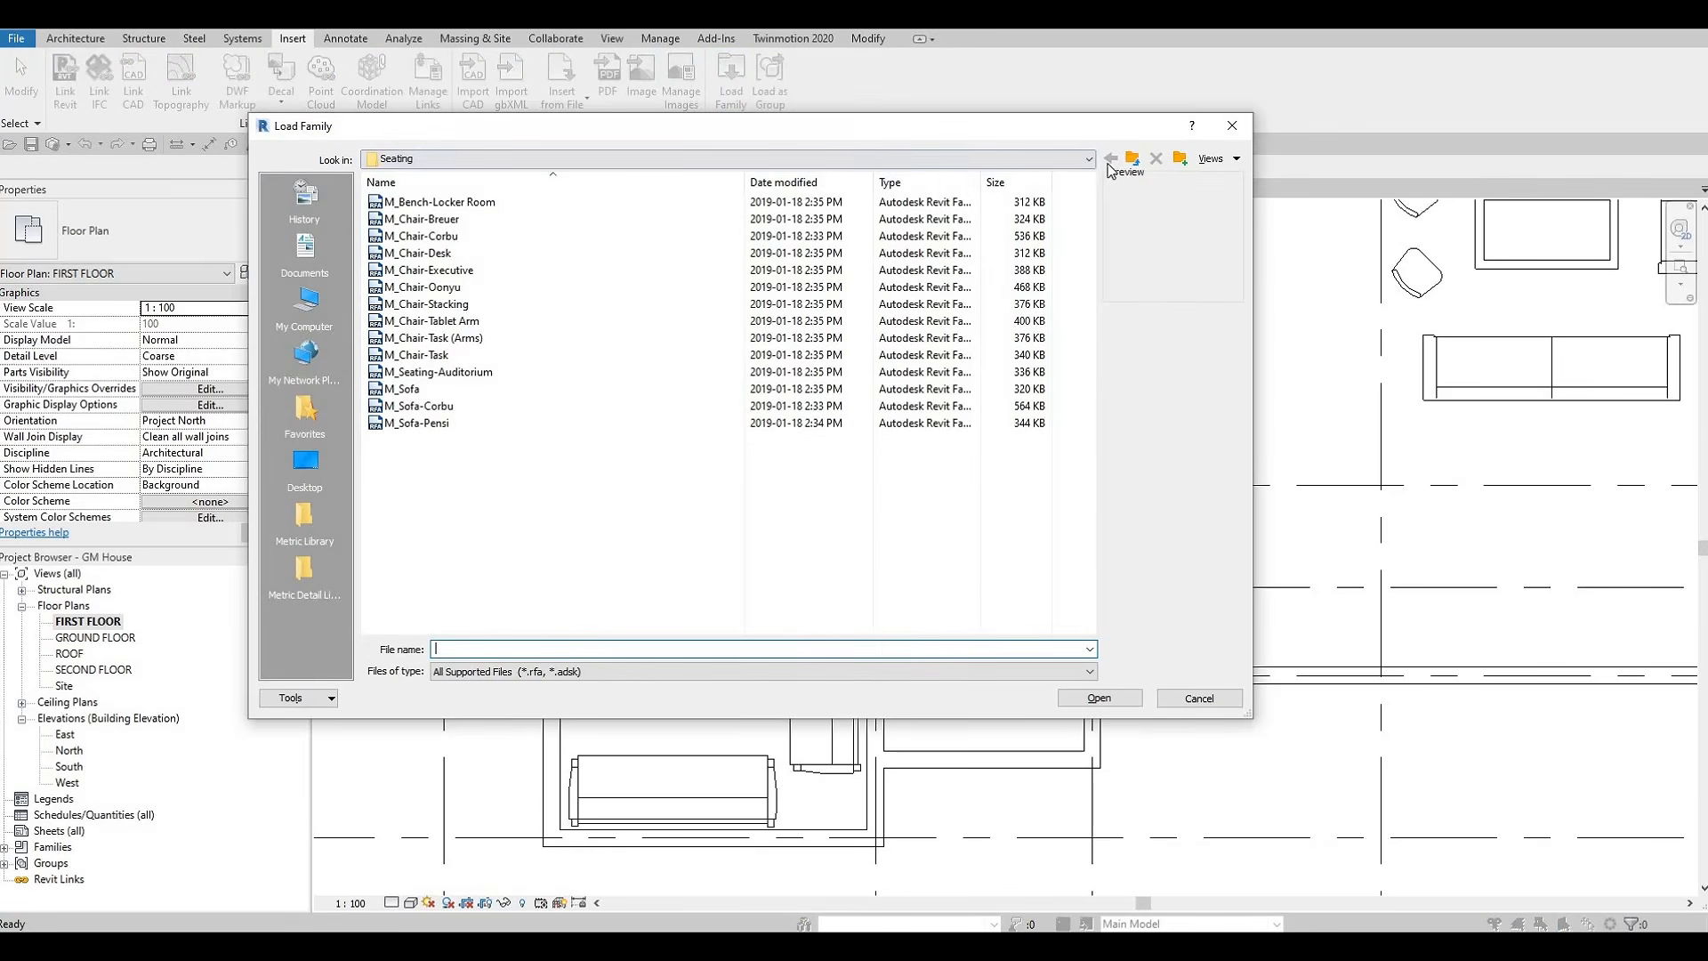
click(1132, 159)
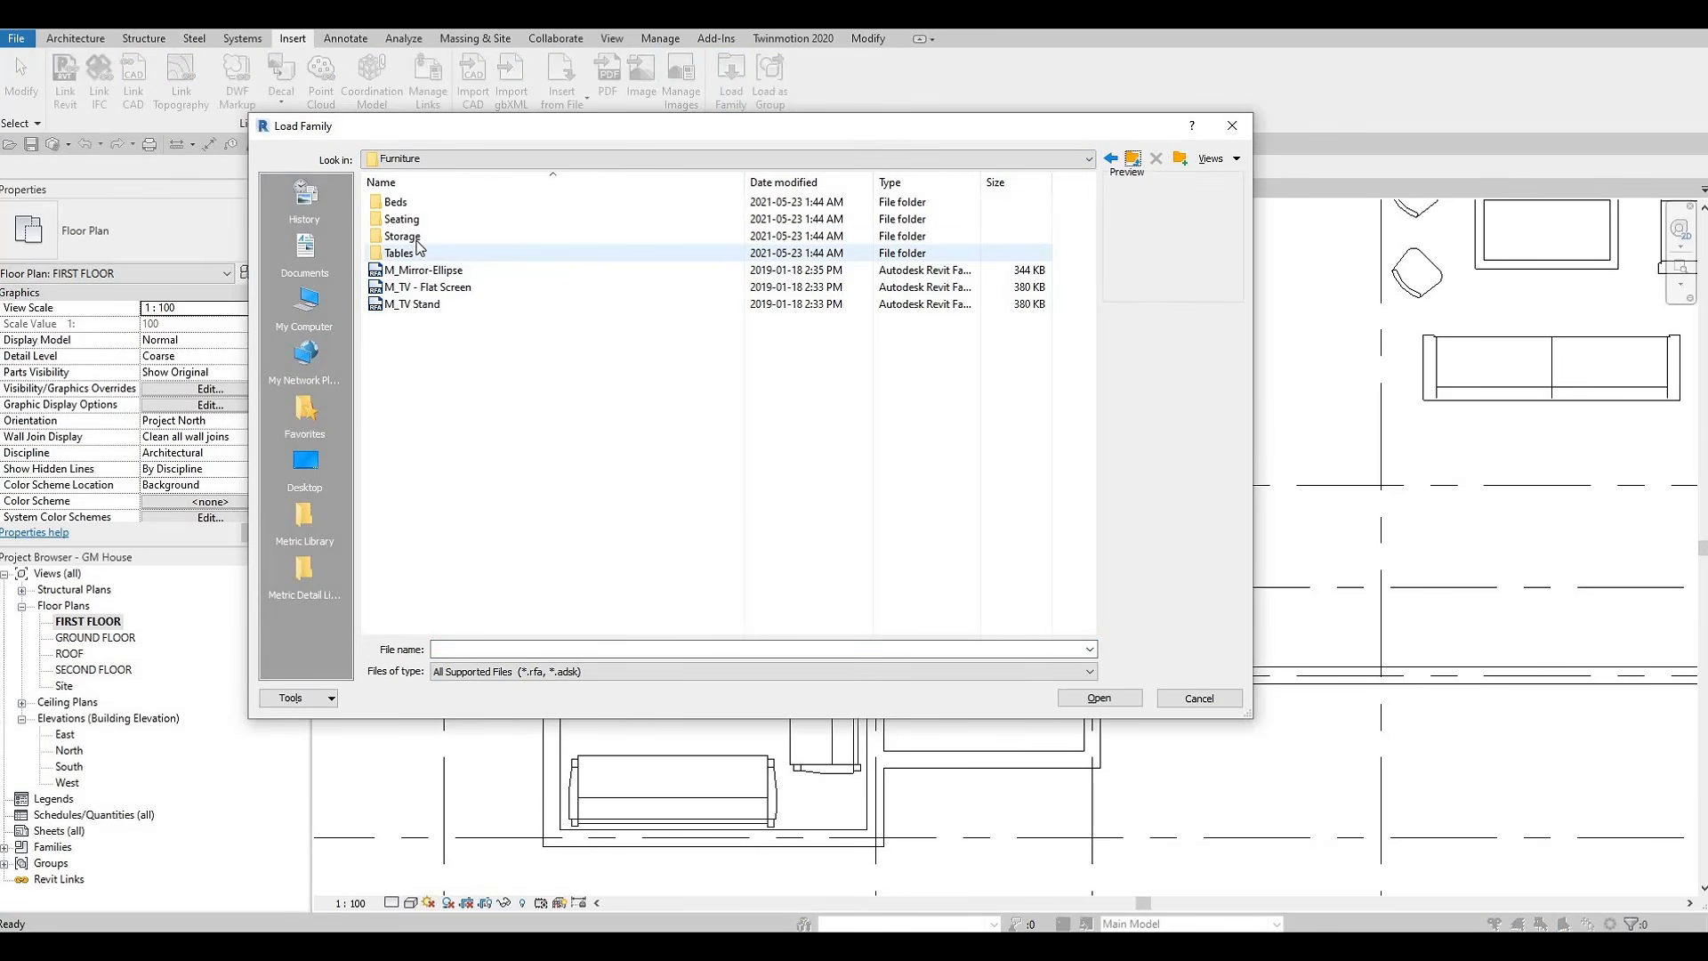
click(402, 235)
key(Return)
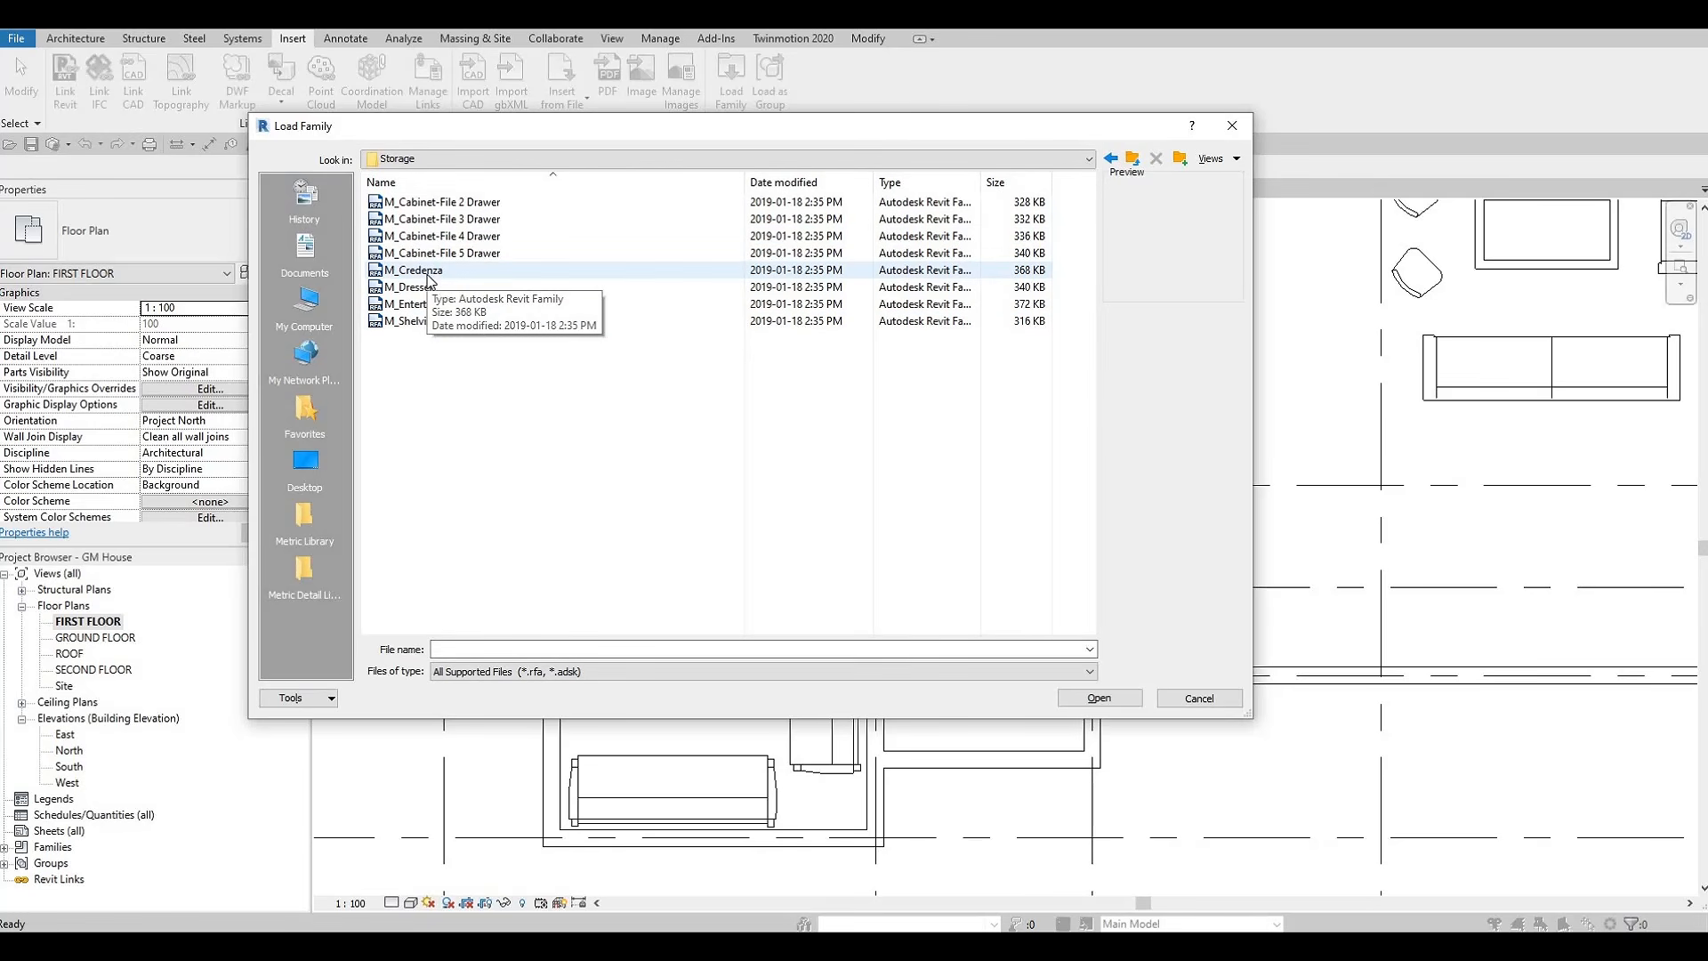
click(414, 270)
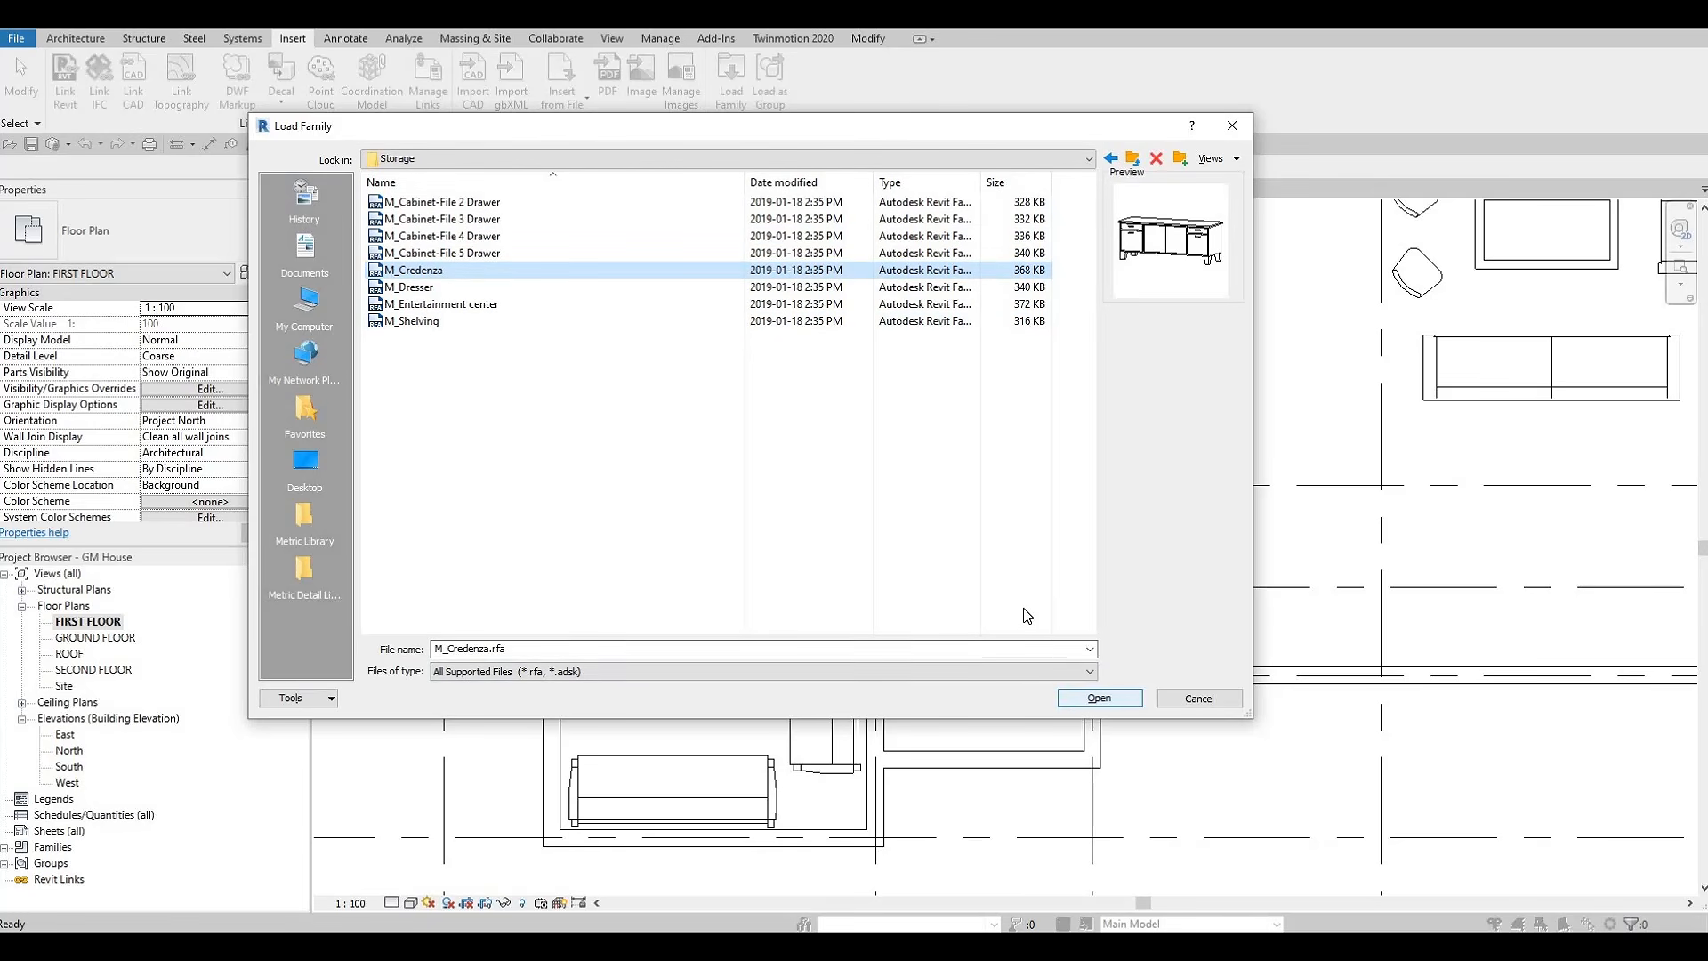
click(1096, 698)
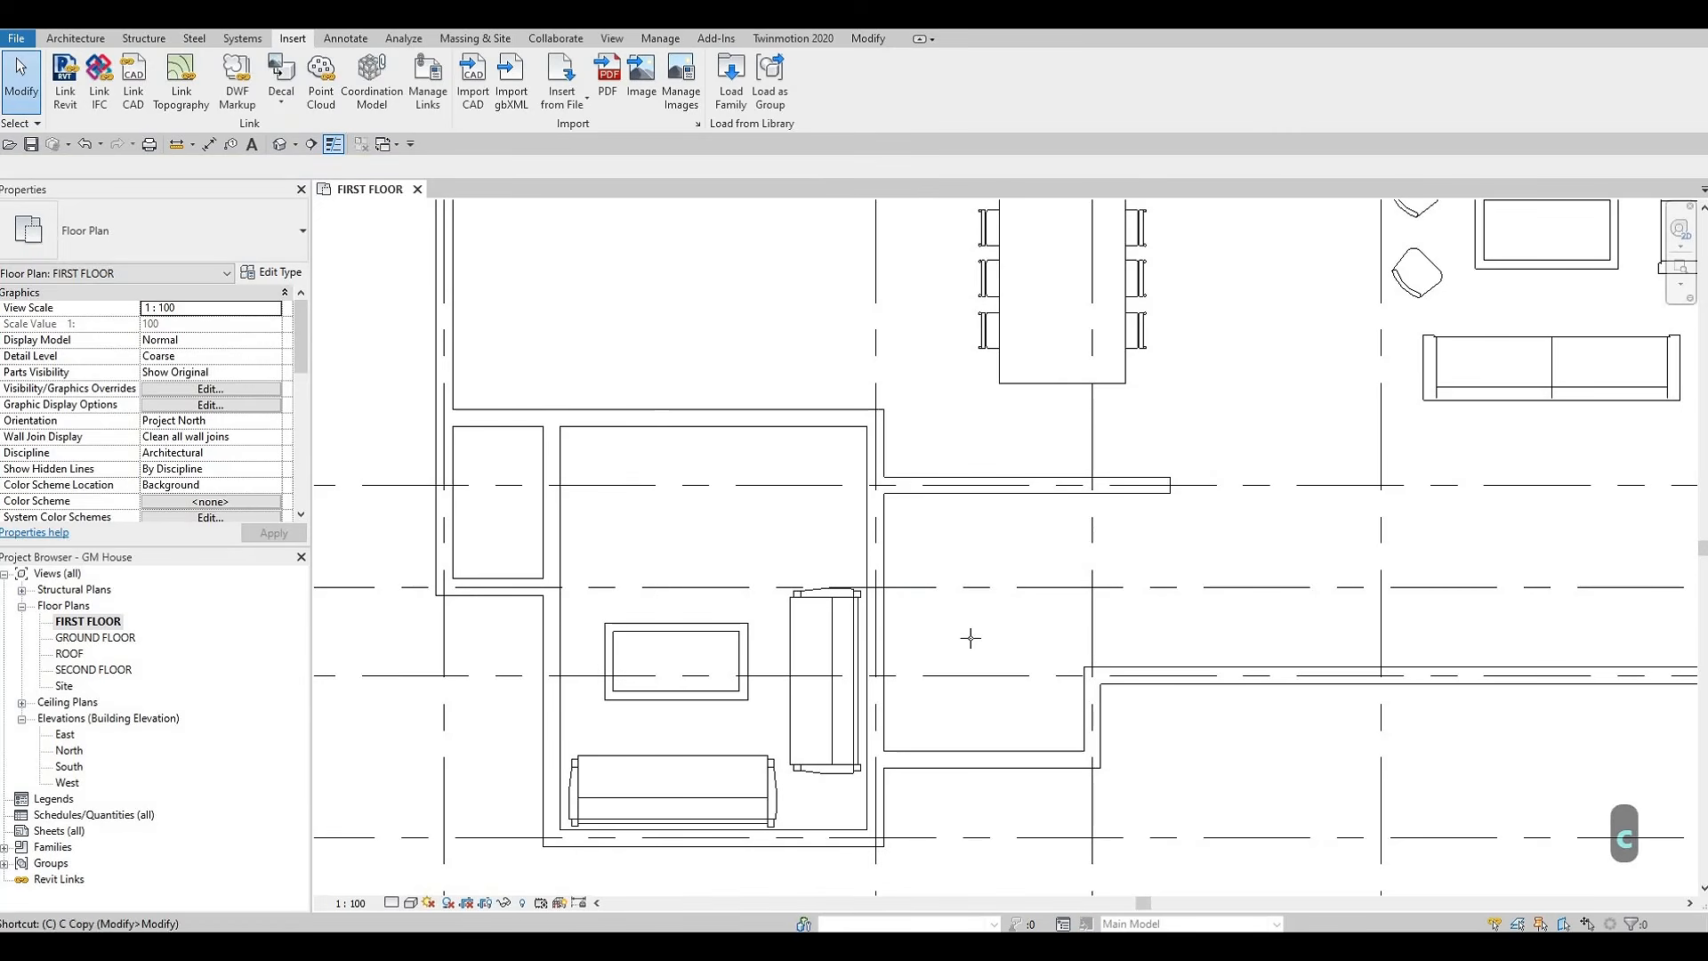
Place a 1830 x 0610mm M_Credenza vertically along the outer side of the lower room's right wall, between grids E and H
key(c)
key(m)
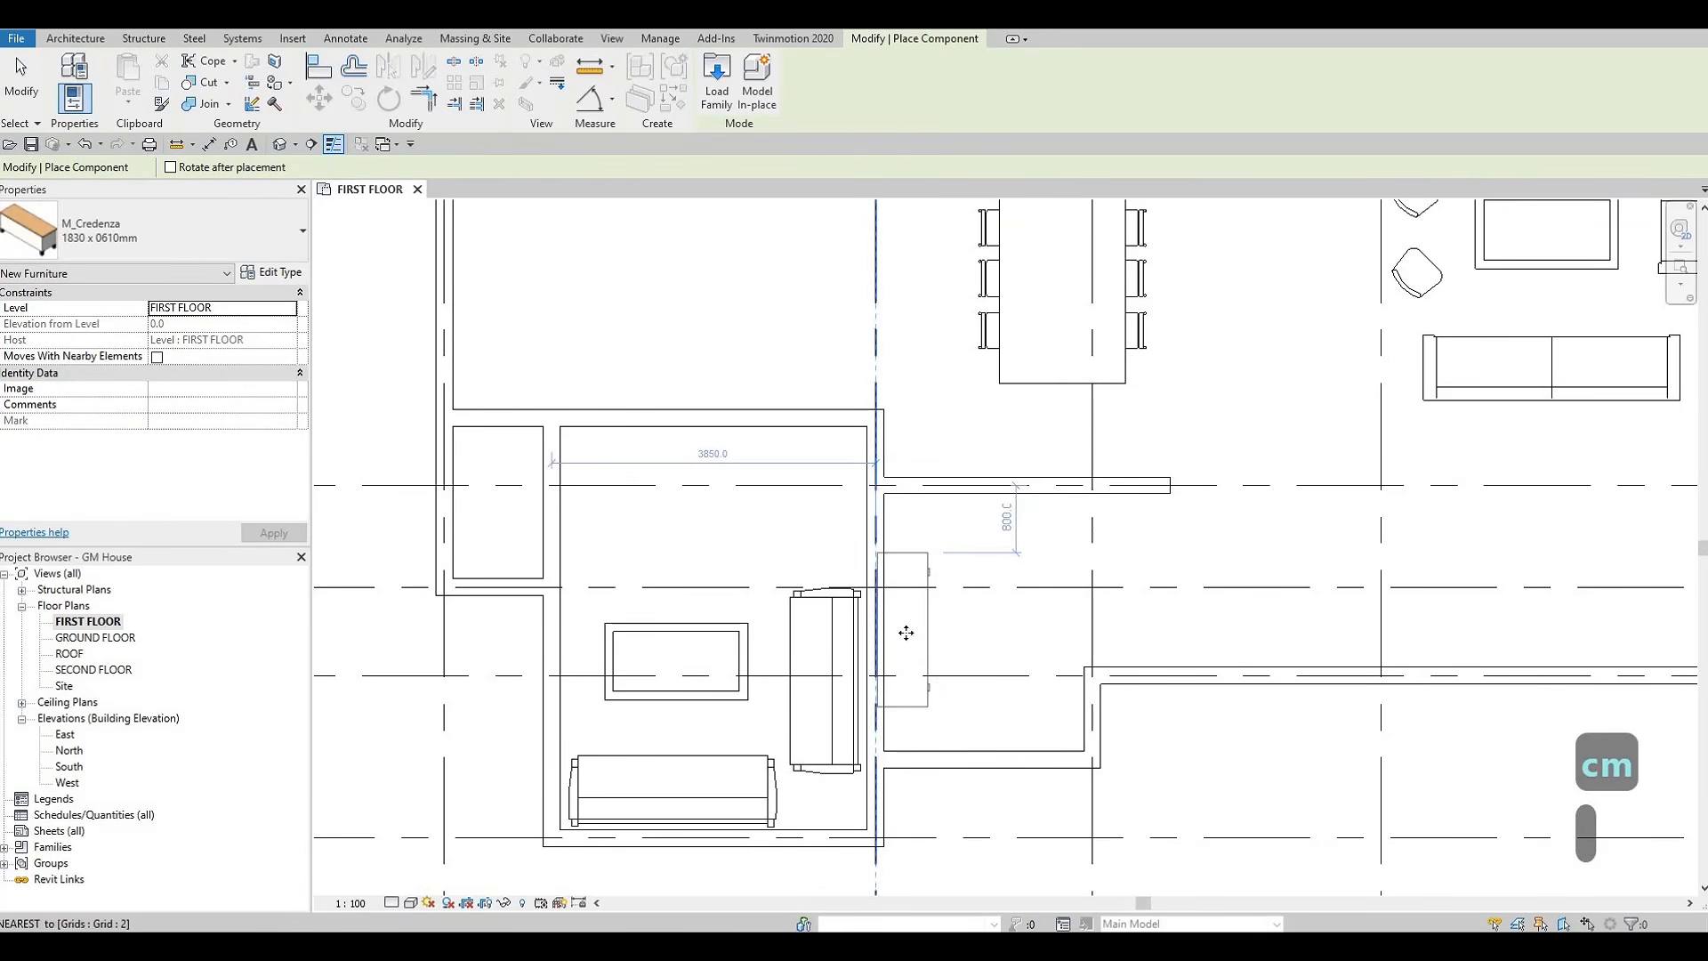
click(916, 632)
key(Escape)
key(Escape)
middle_drag(988, 729, 994, 661)
key(Escape)
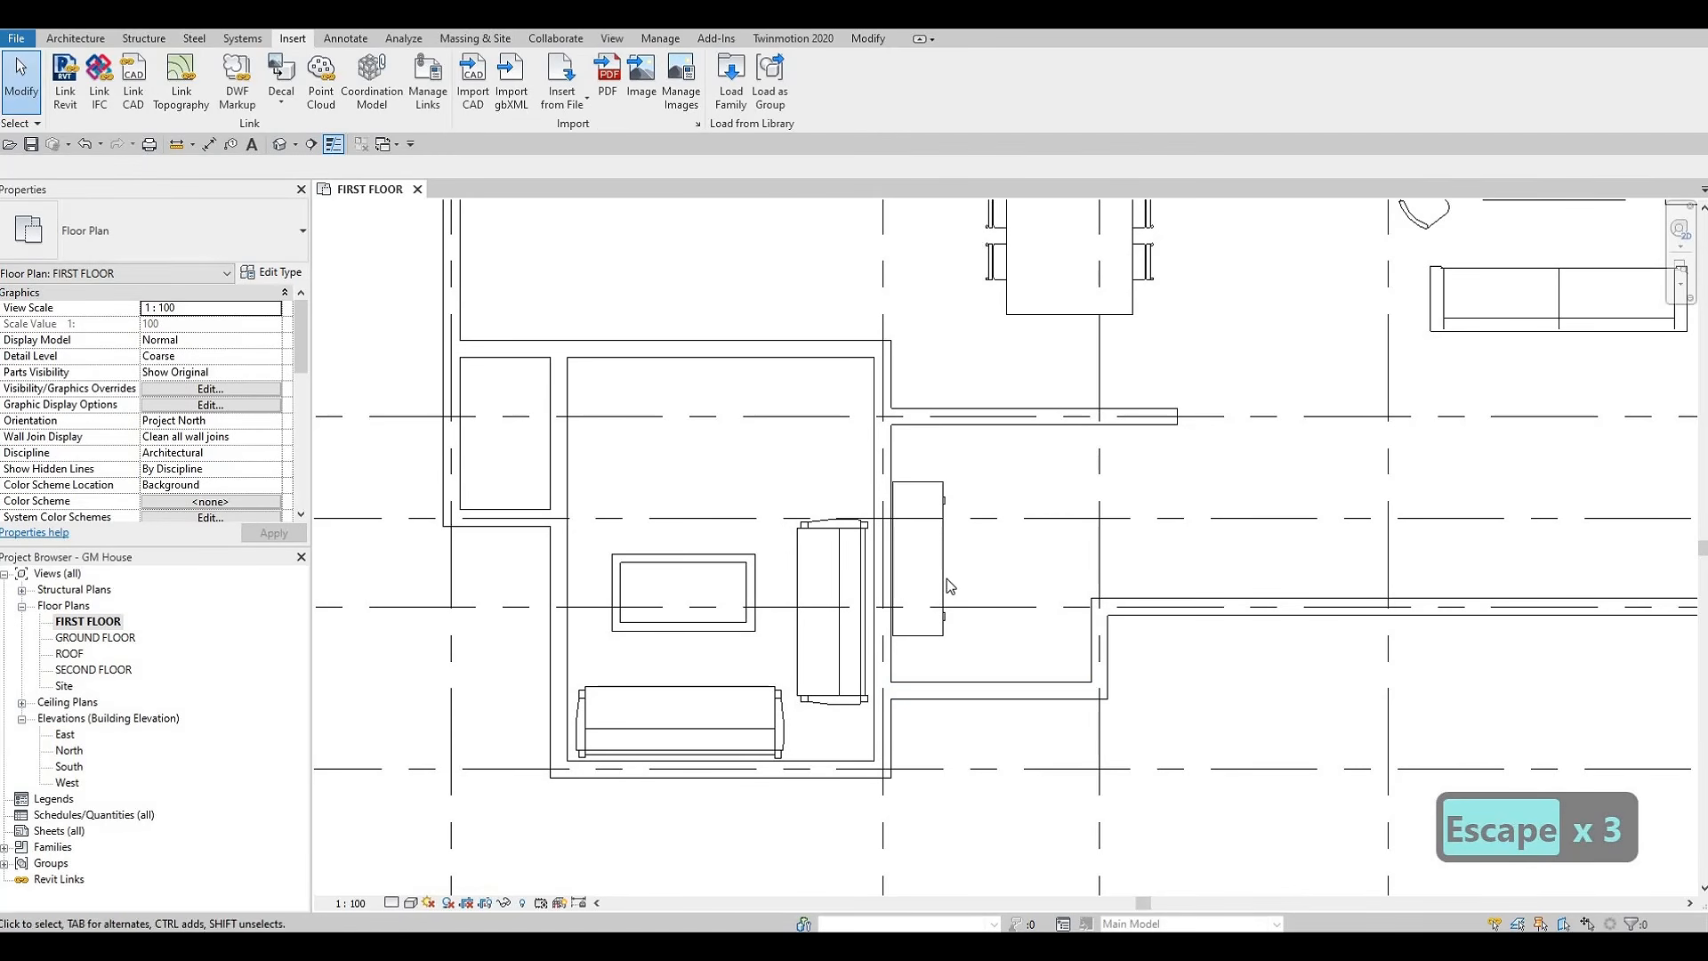
Align the back of the credenza with the adjacent face of the interior wall
scroll(926, 557, up, 4)
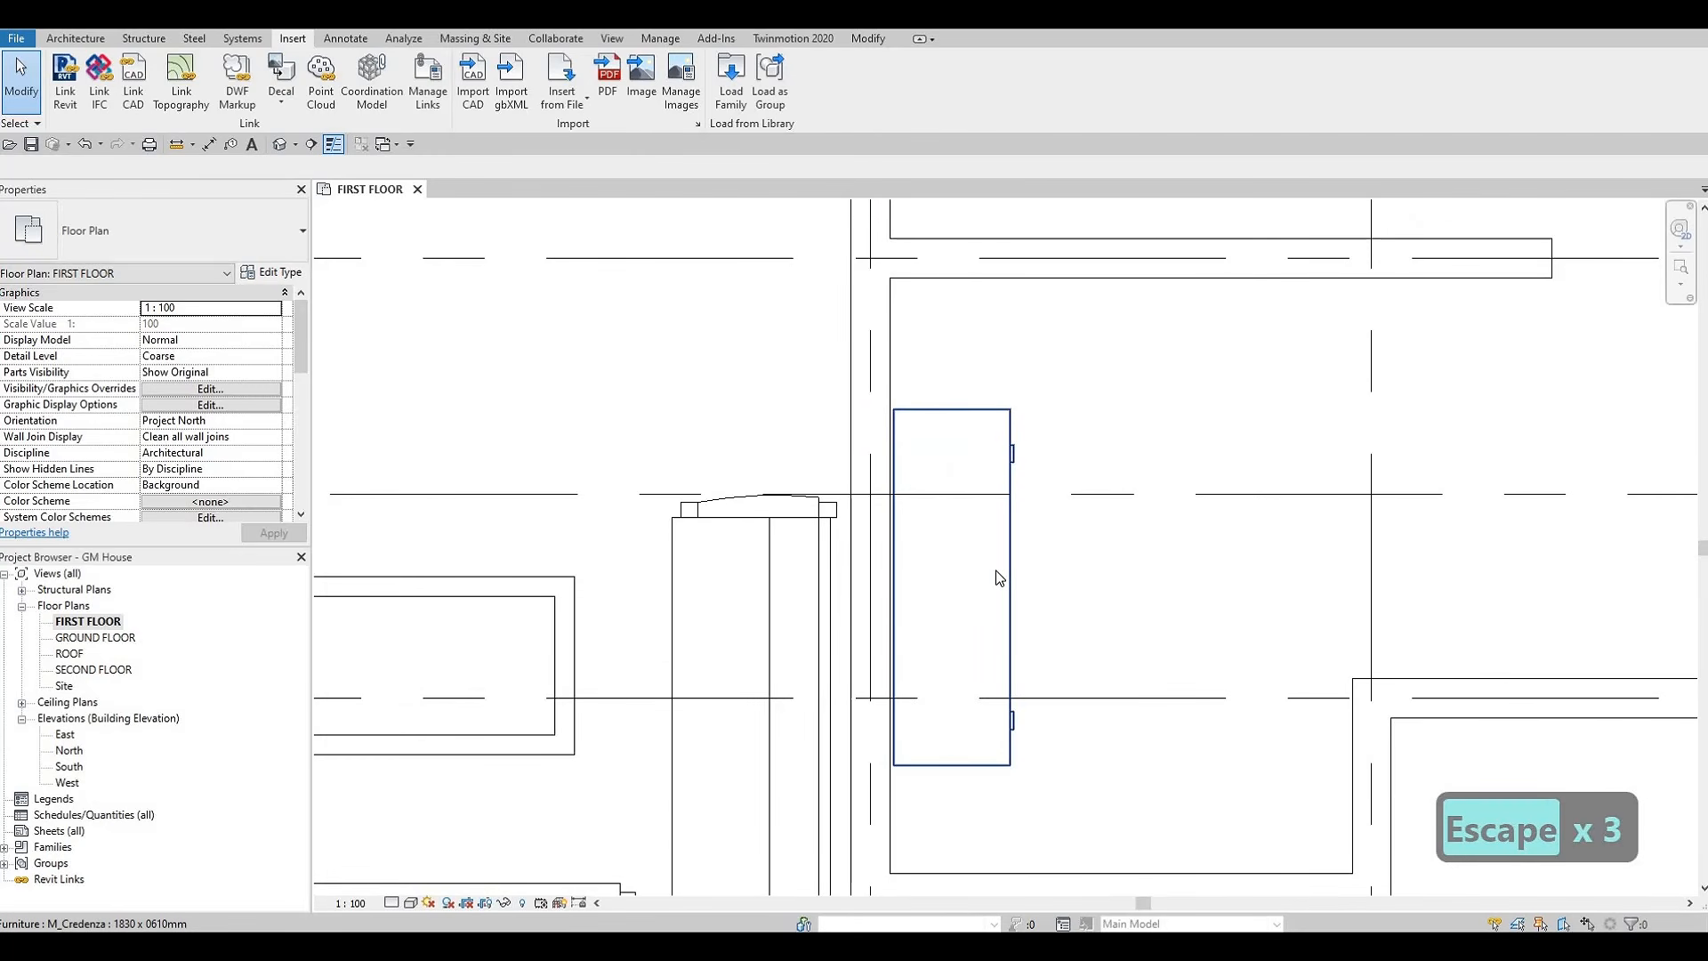
key(a)
key(l)
scroll(889, 496, up, 2)
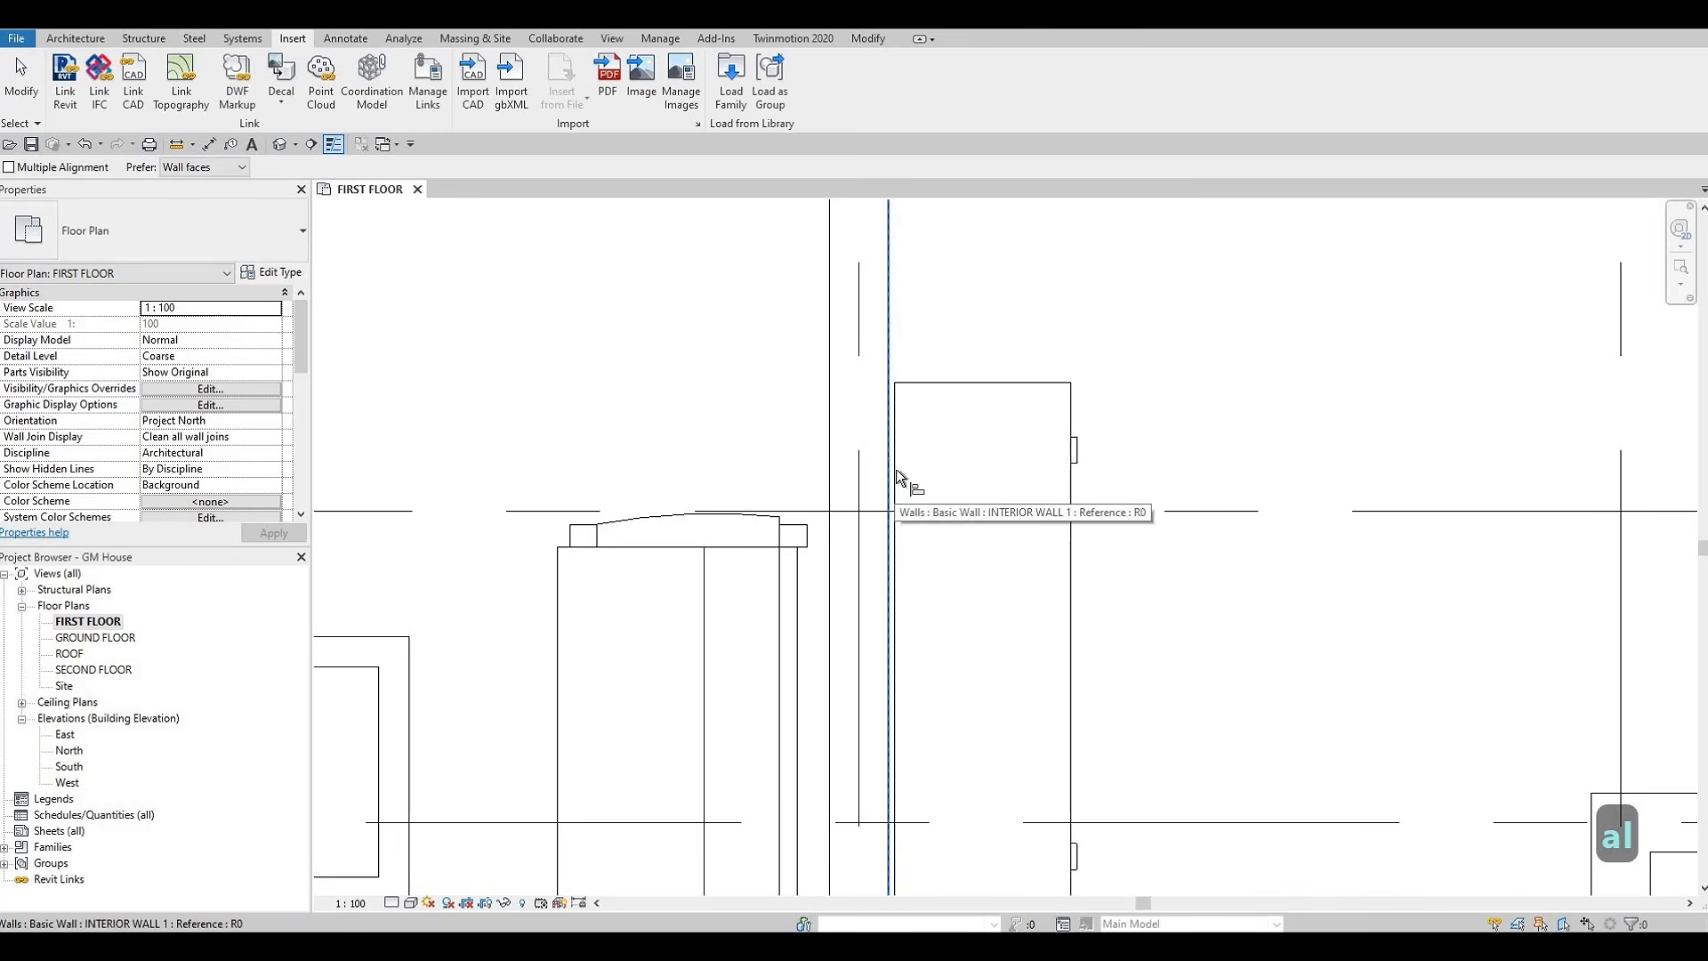
click(888, 472)
scroll(879, 485, down, 3)
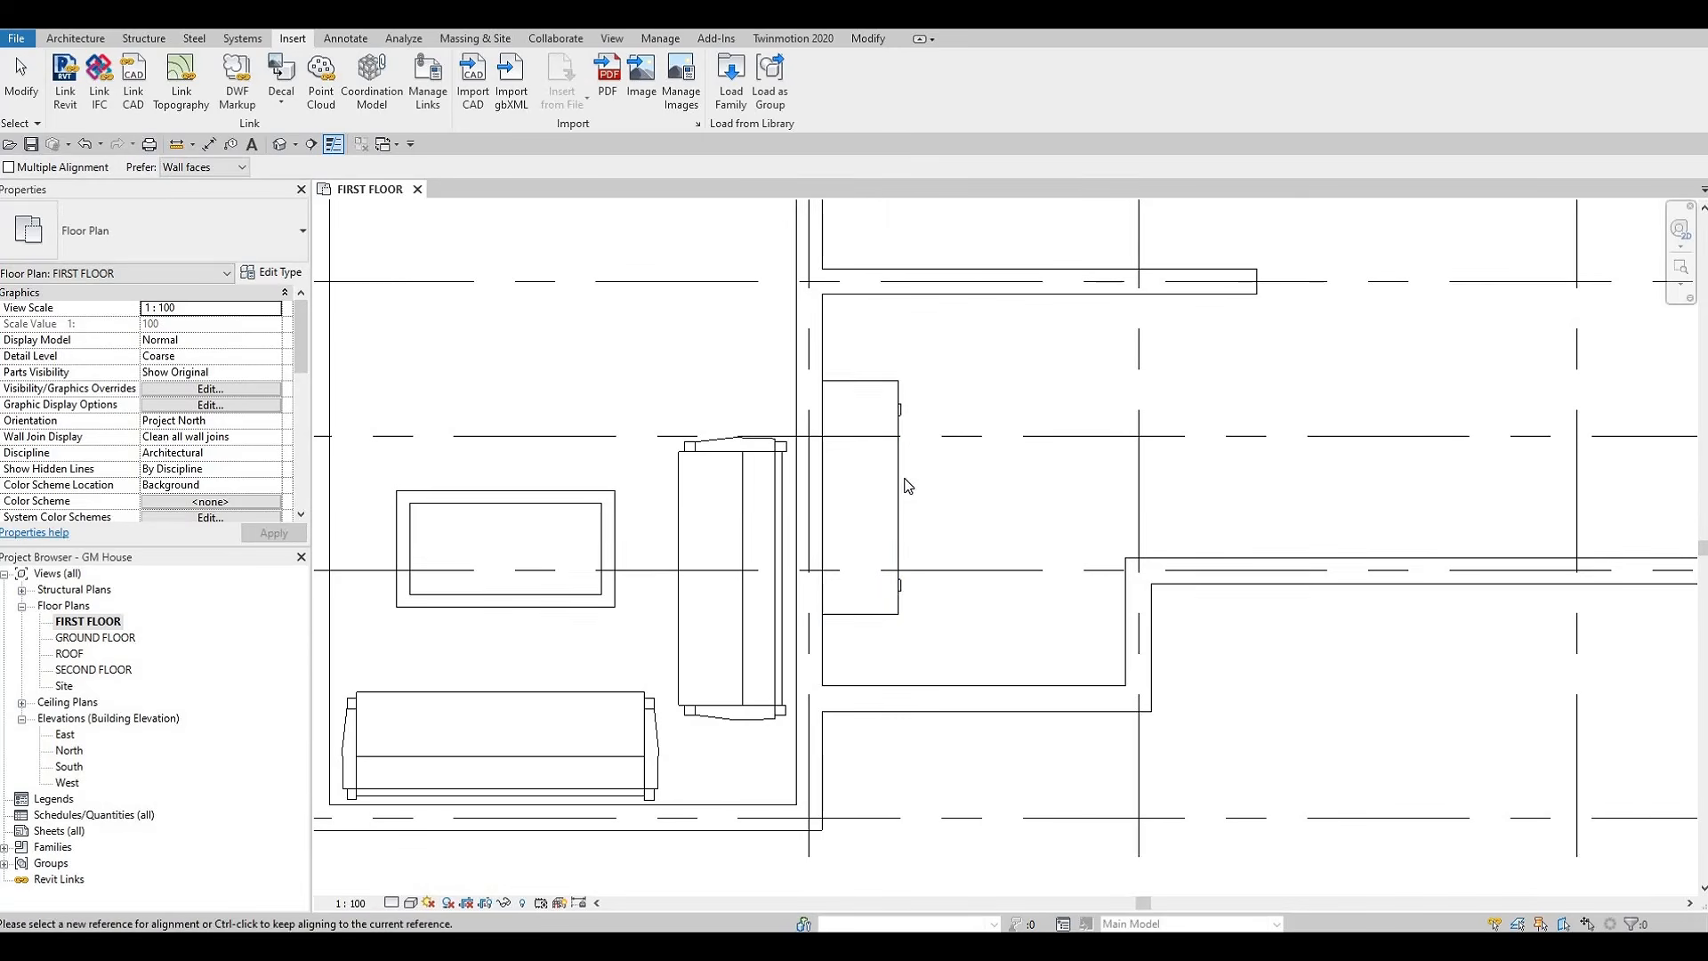
key(Escape)
key(Escape)
Duplicate the placed credenza's 1830 x 0610mm type under the name CREDENZA
click(895, 485)
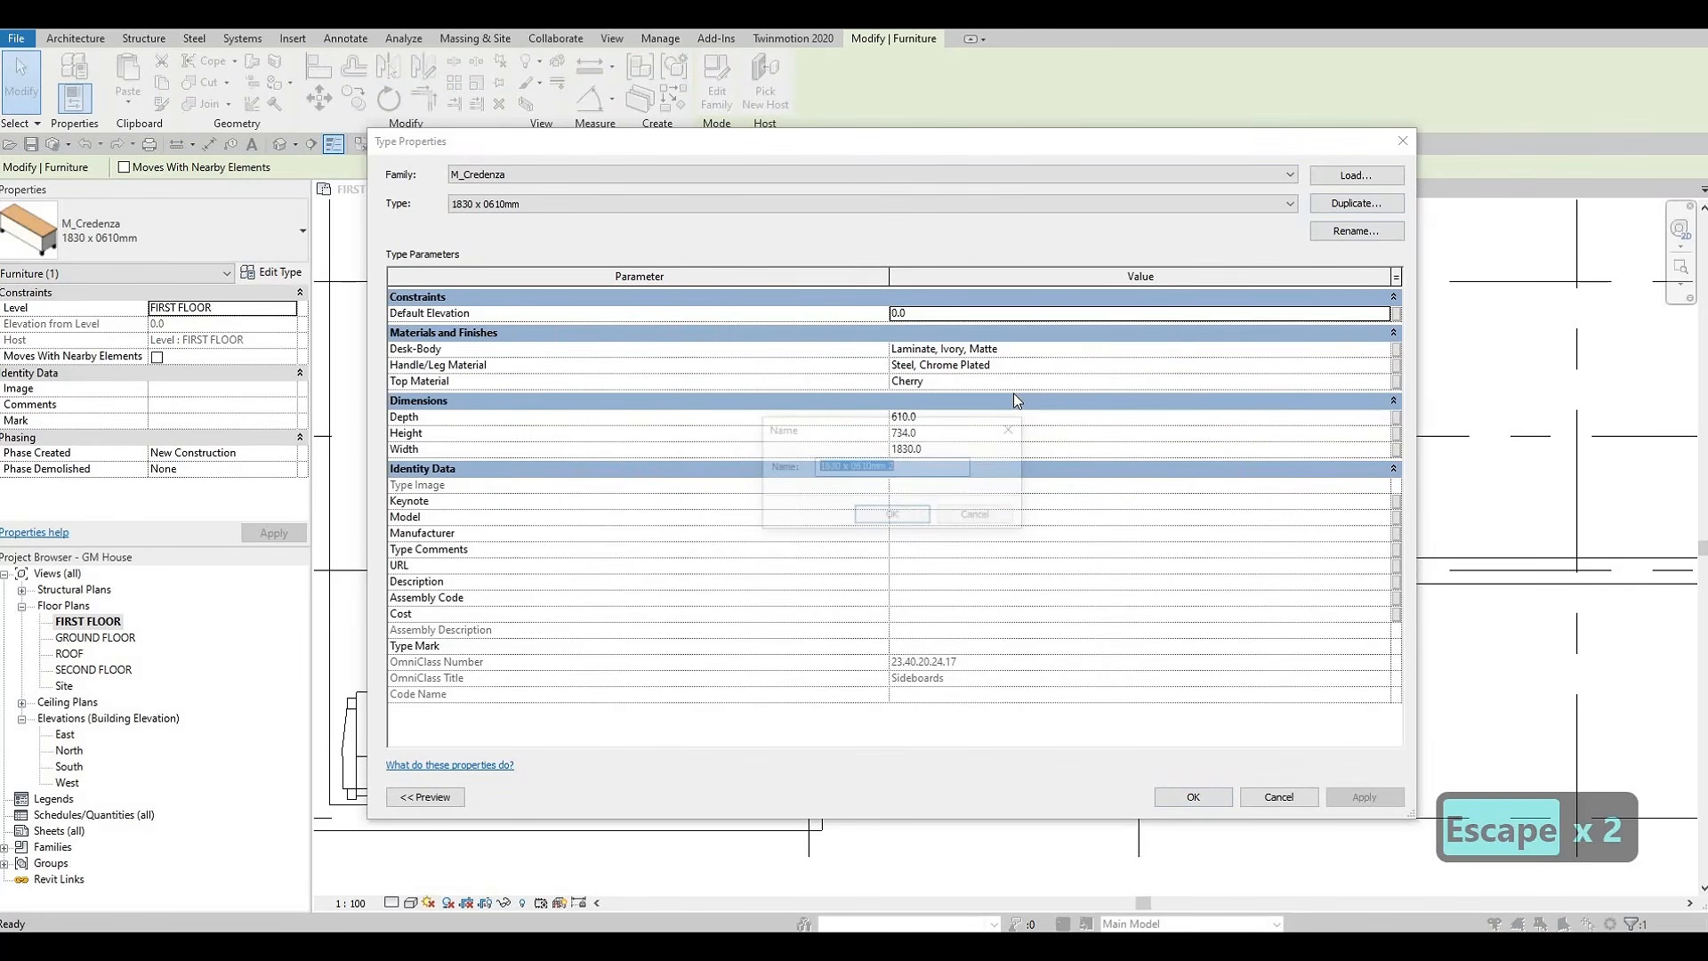
text(C)
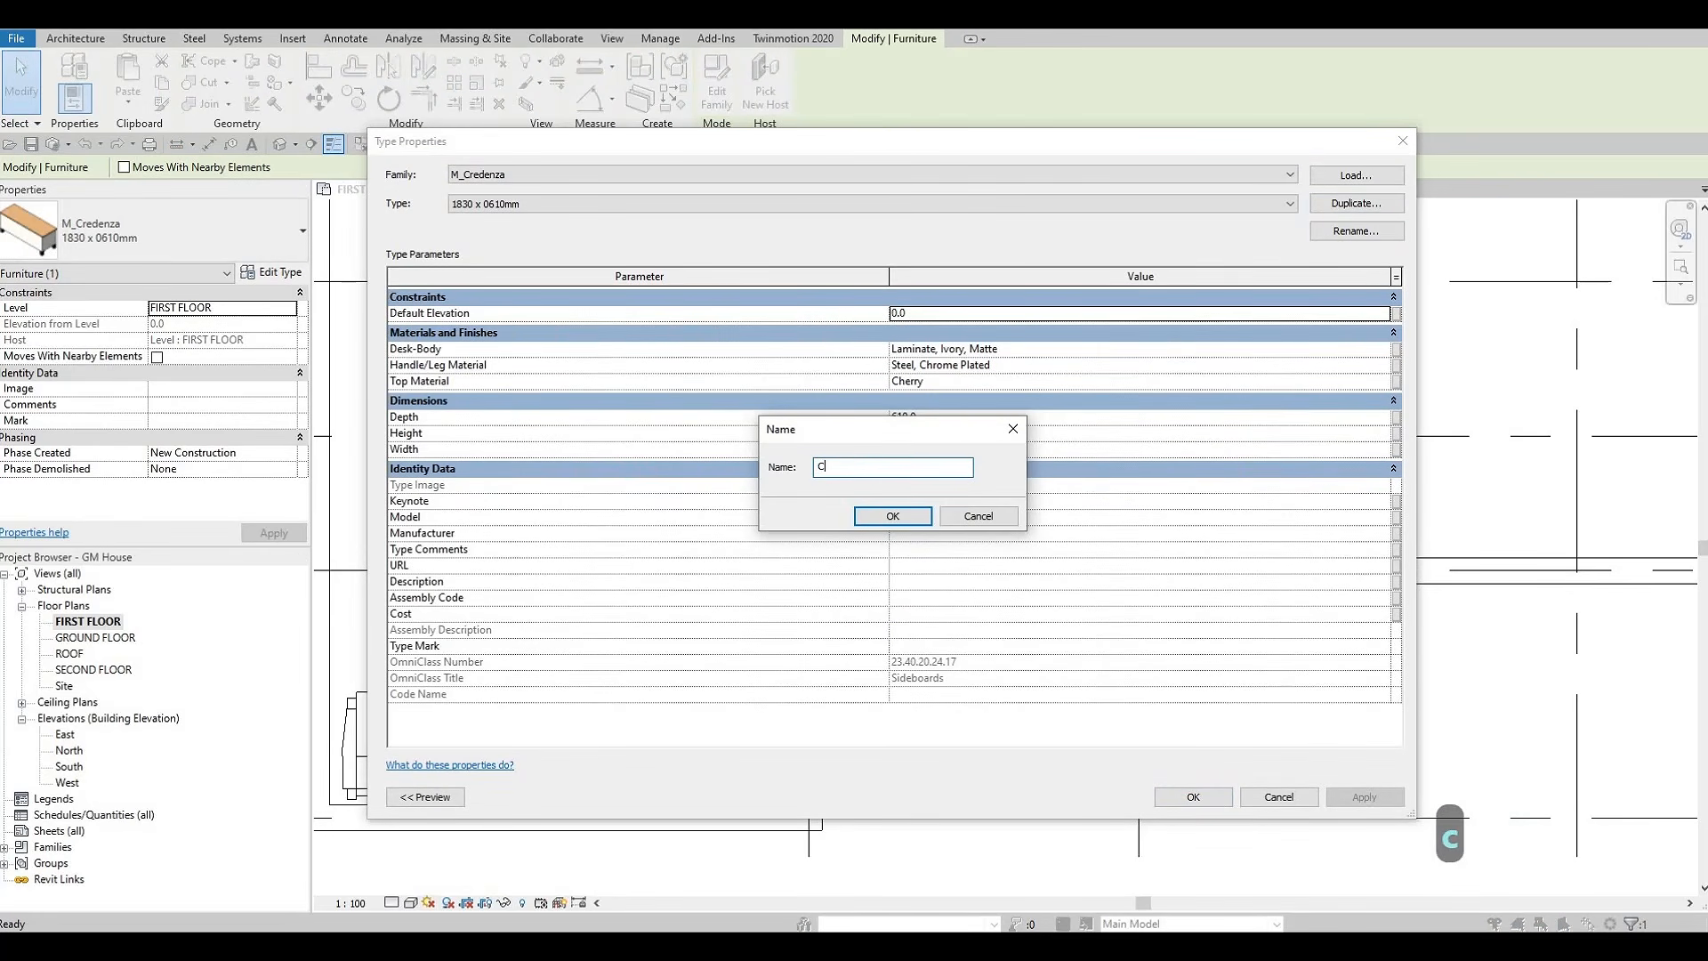
text(REDENZA)
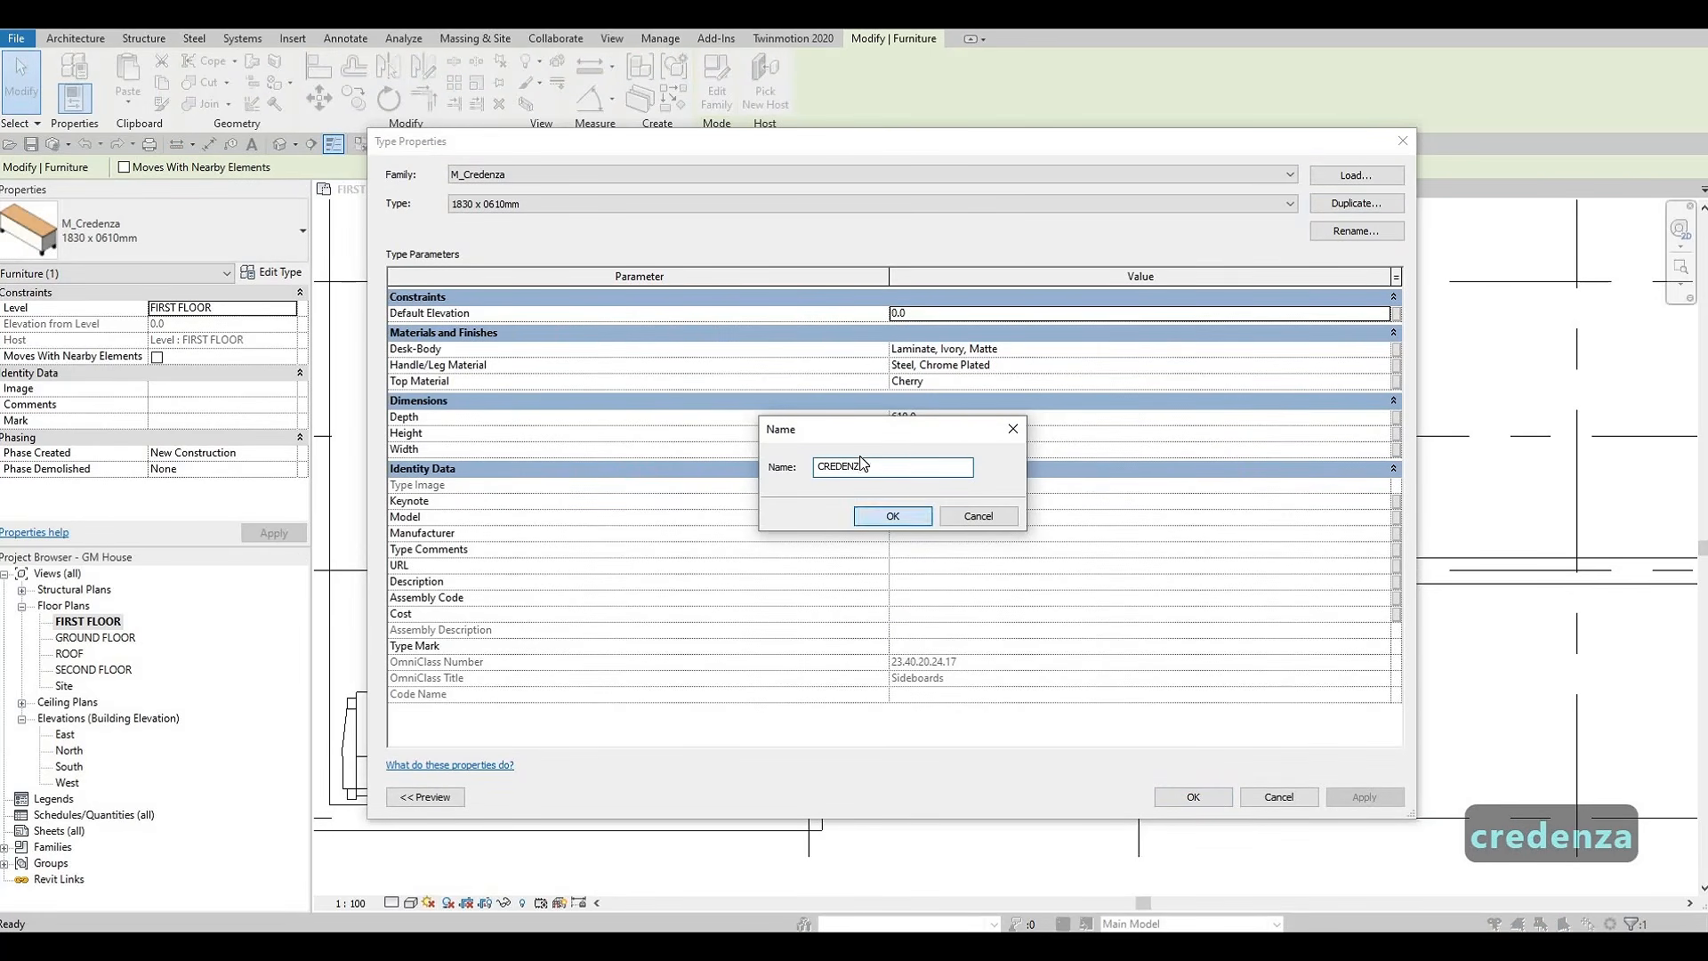
key(Return)
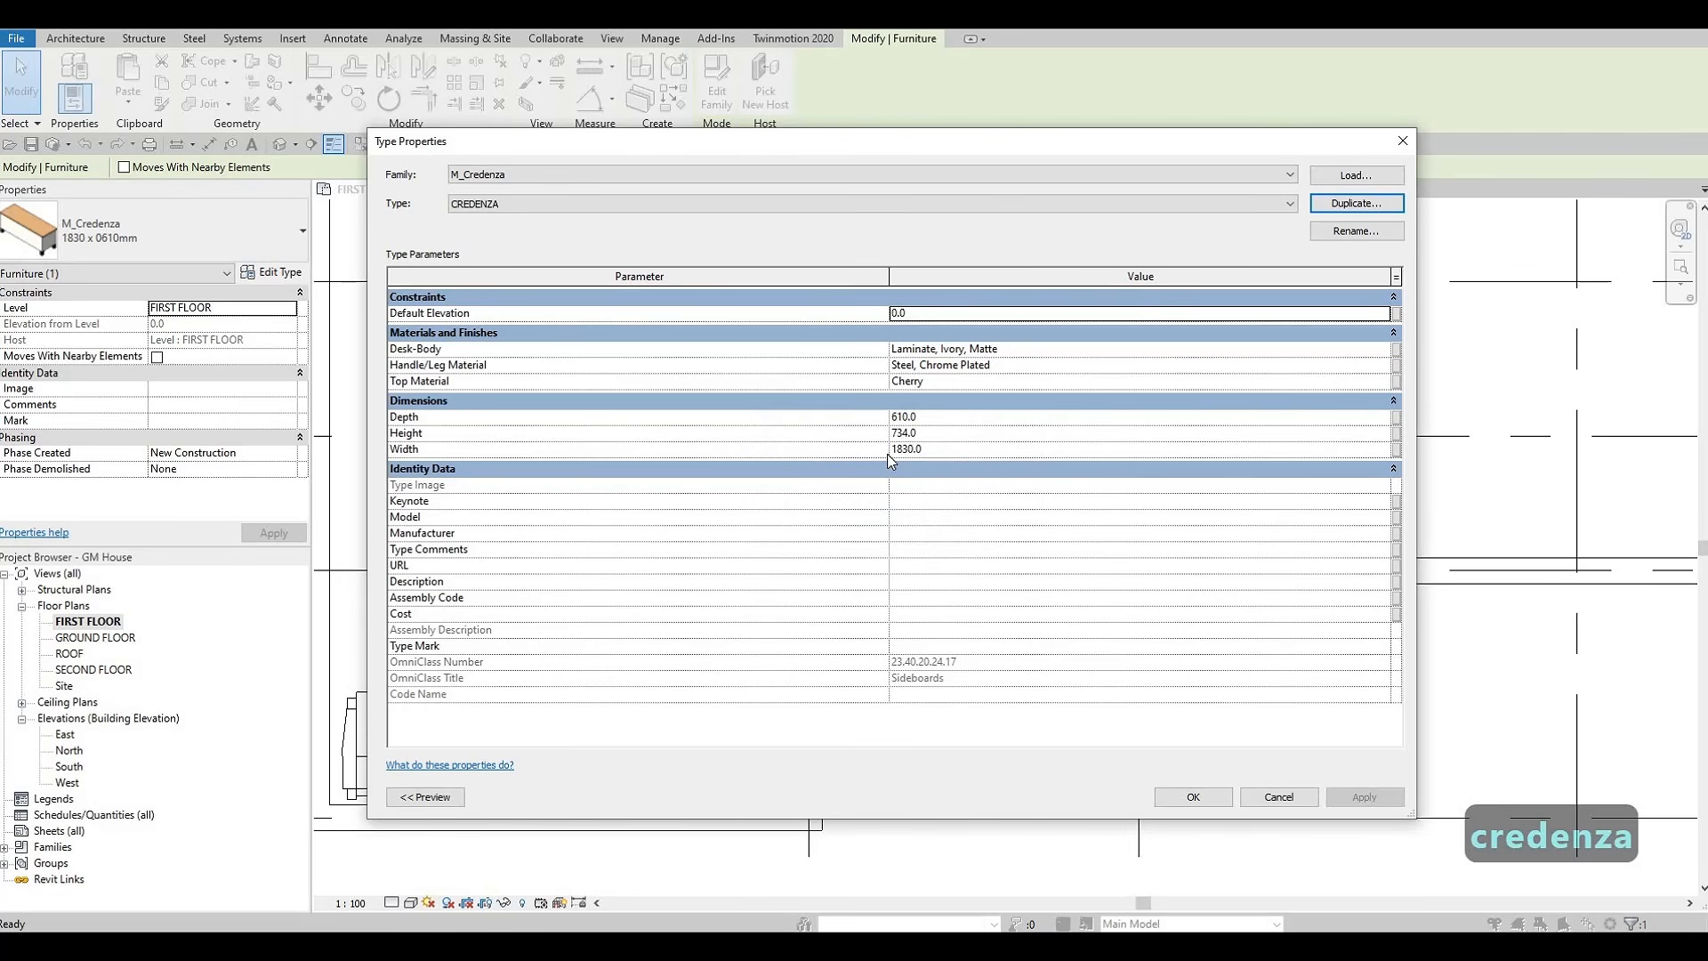
Set the CREDENZA type's depth to 400 mm and width to 1500 mm, and apply it to the placed credenza
click(944, 420)
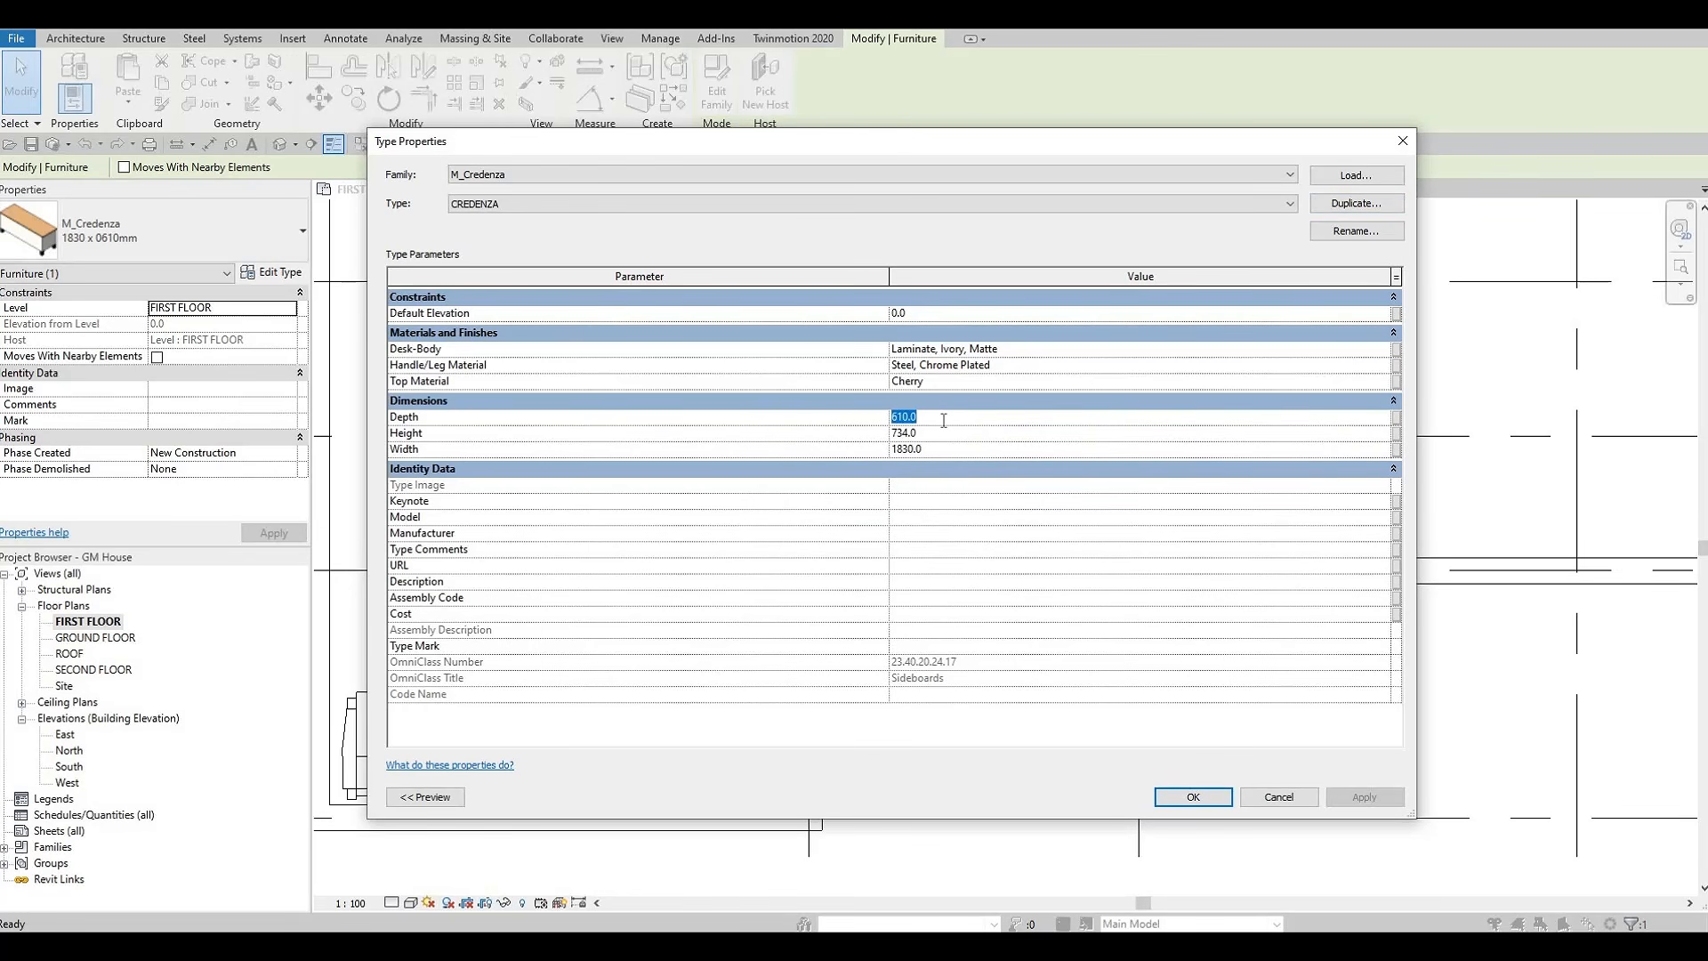
text(400)
click(946, 451)
text(1500)
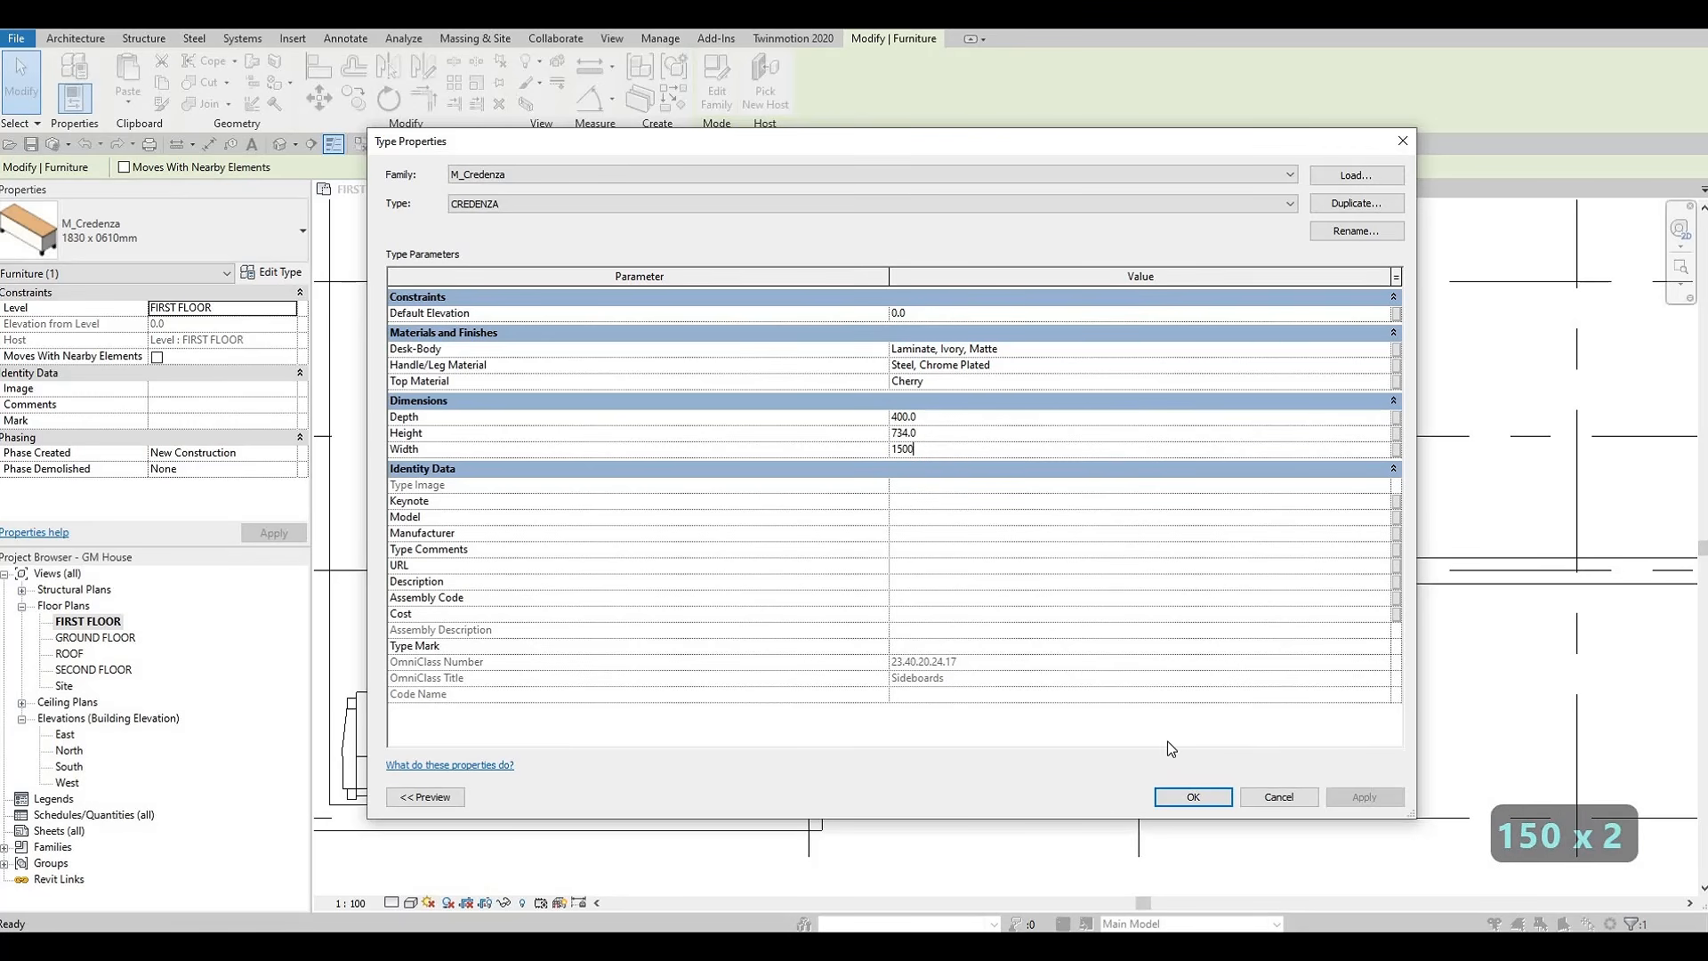
key(Return)
key(Escape)
key(Escape)
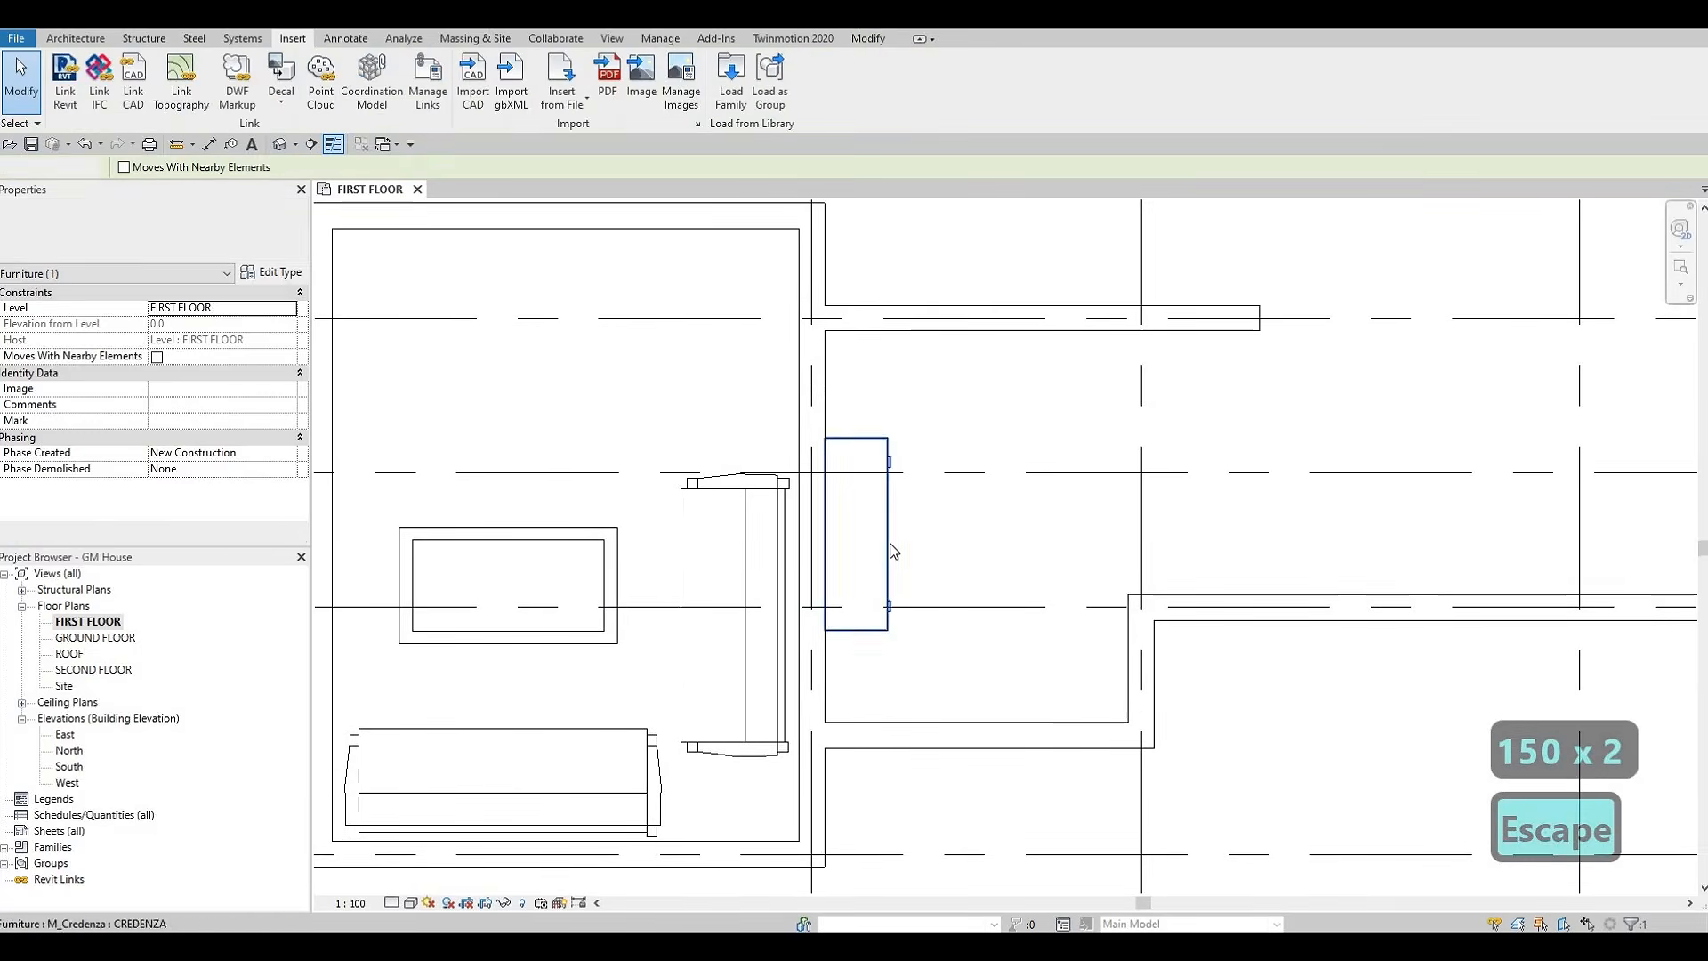
Nudge the credenza slightly down along the interior wall, toward the exterior wall below it
click(892, 549)
key(Down)
key(Down)
key(Down)
key(Down)
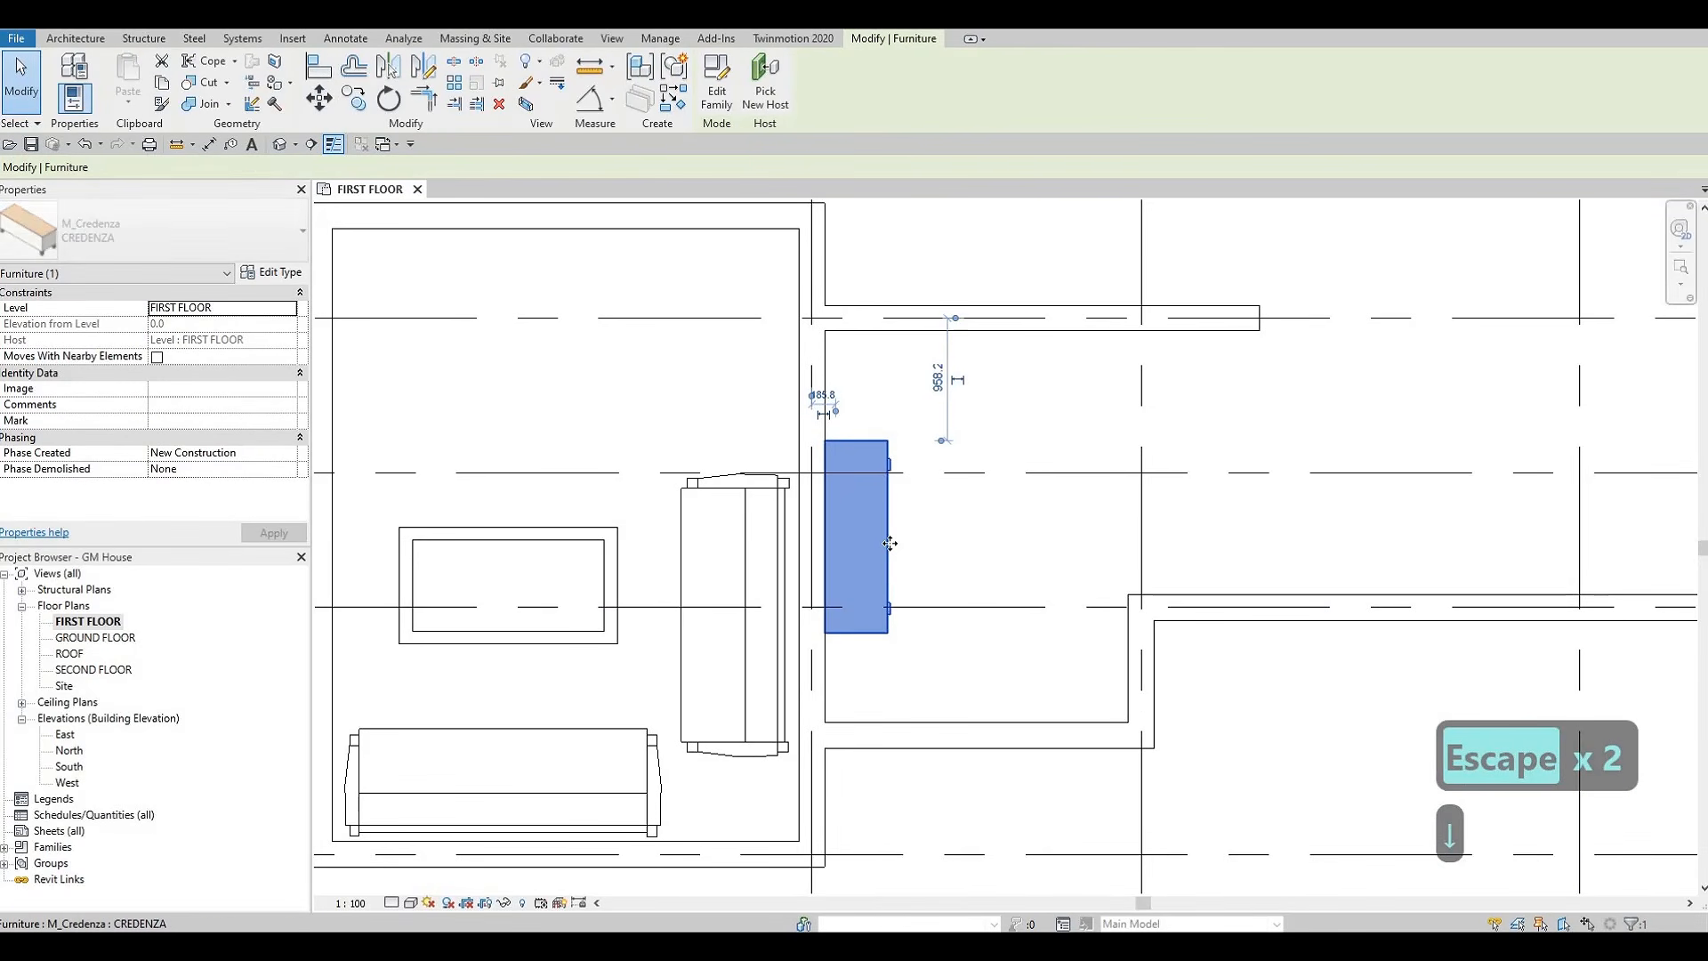
key(Down)
key(Down)
key(Down)
key(Escape)
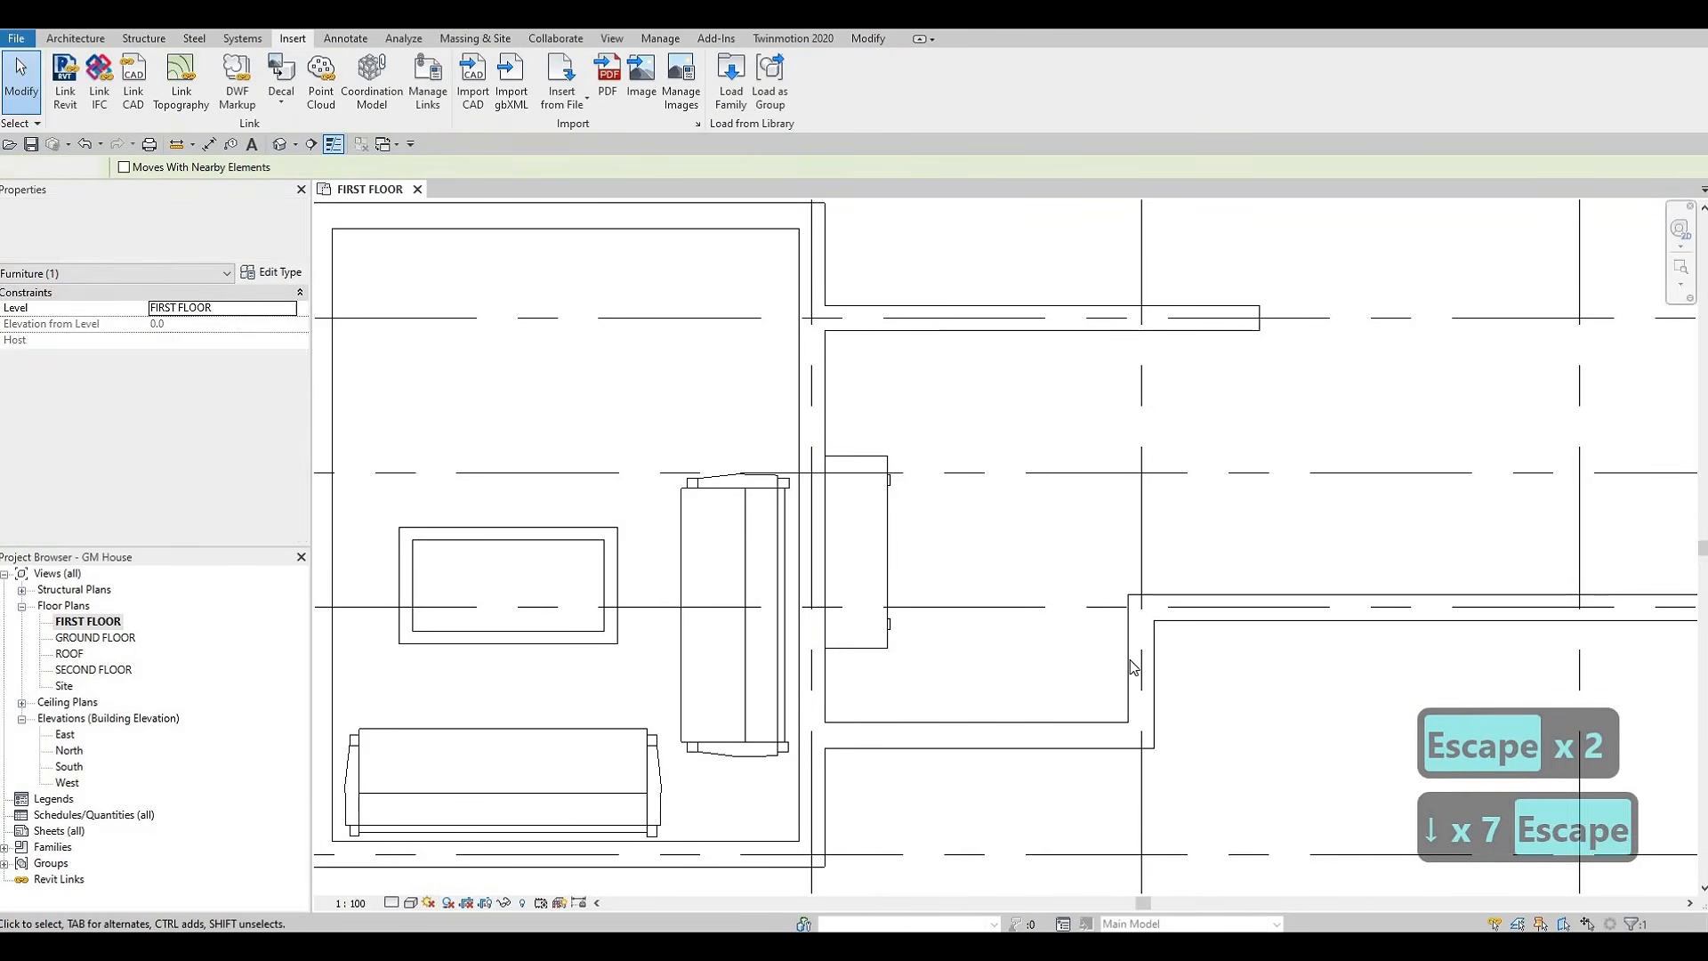
key(Escape)
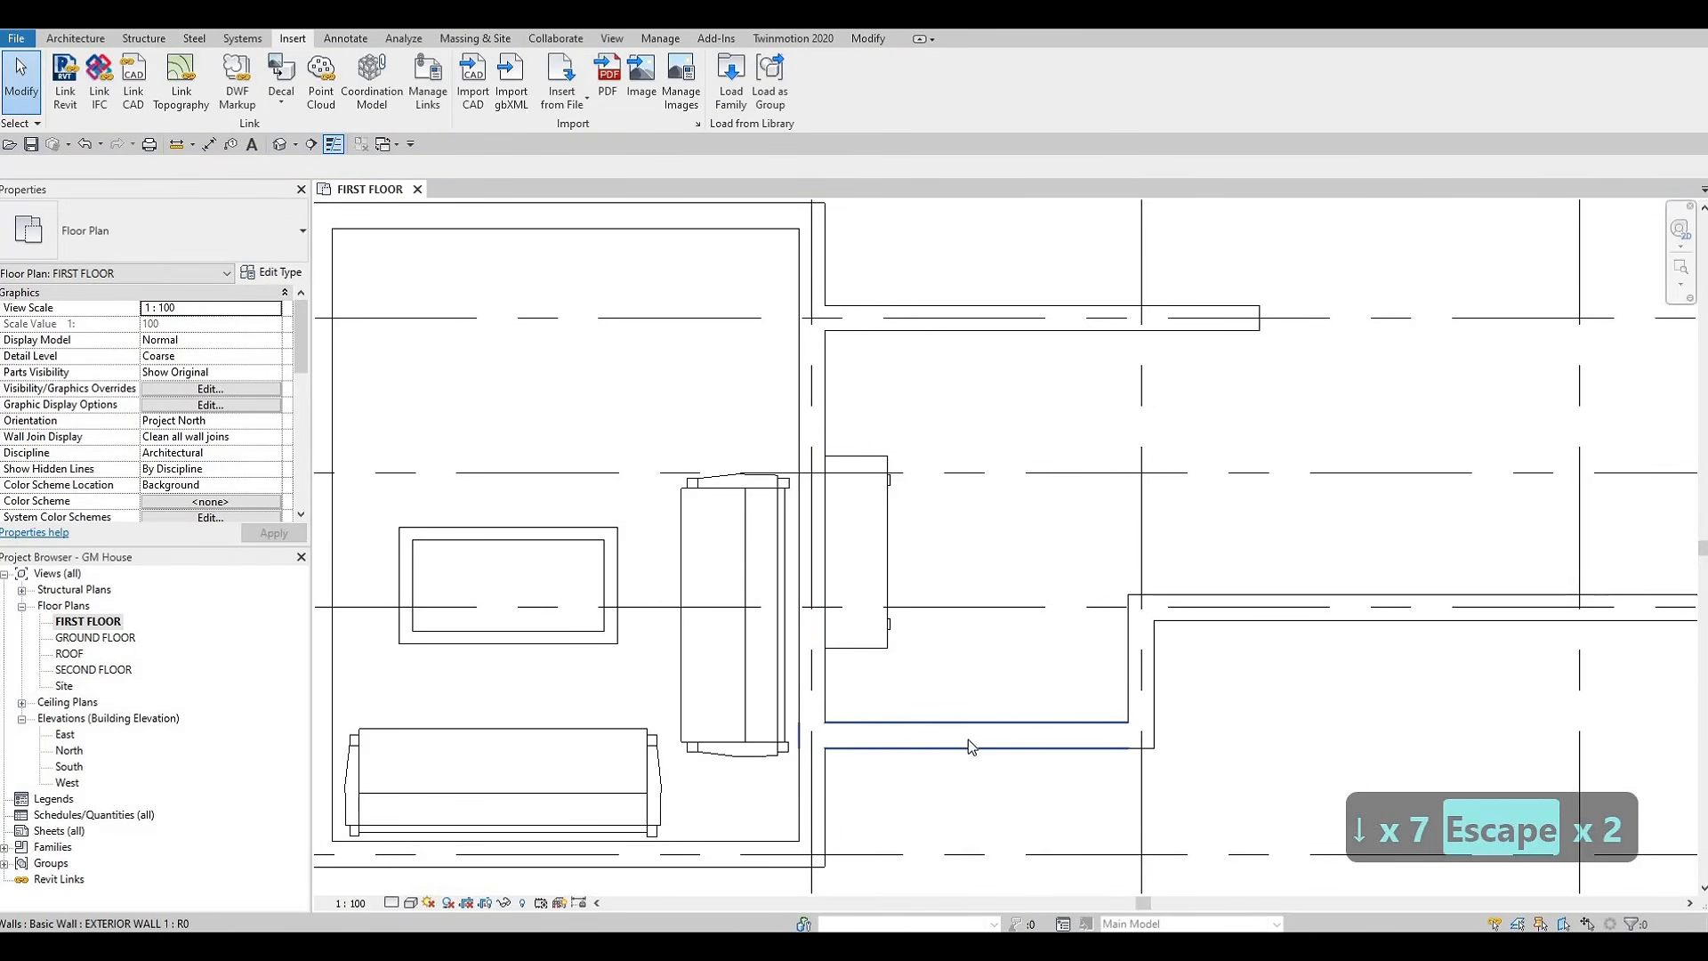
Review the furniture layout across the whole first-floor plan, out to the full grid and elevation markers
scroll(1054, 697, down, 2)
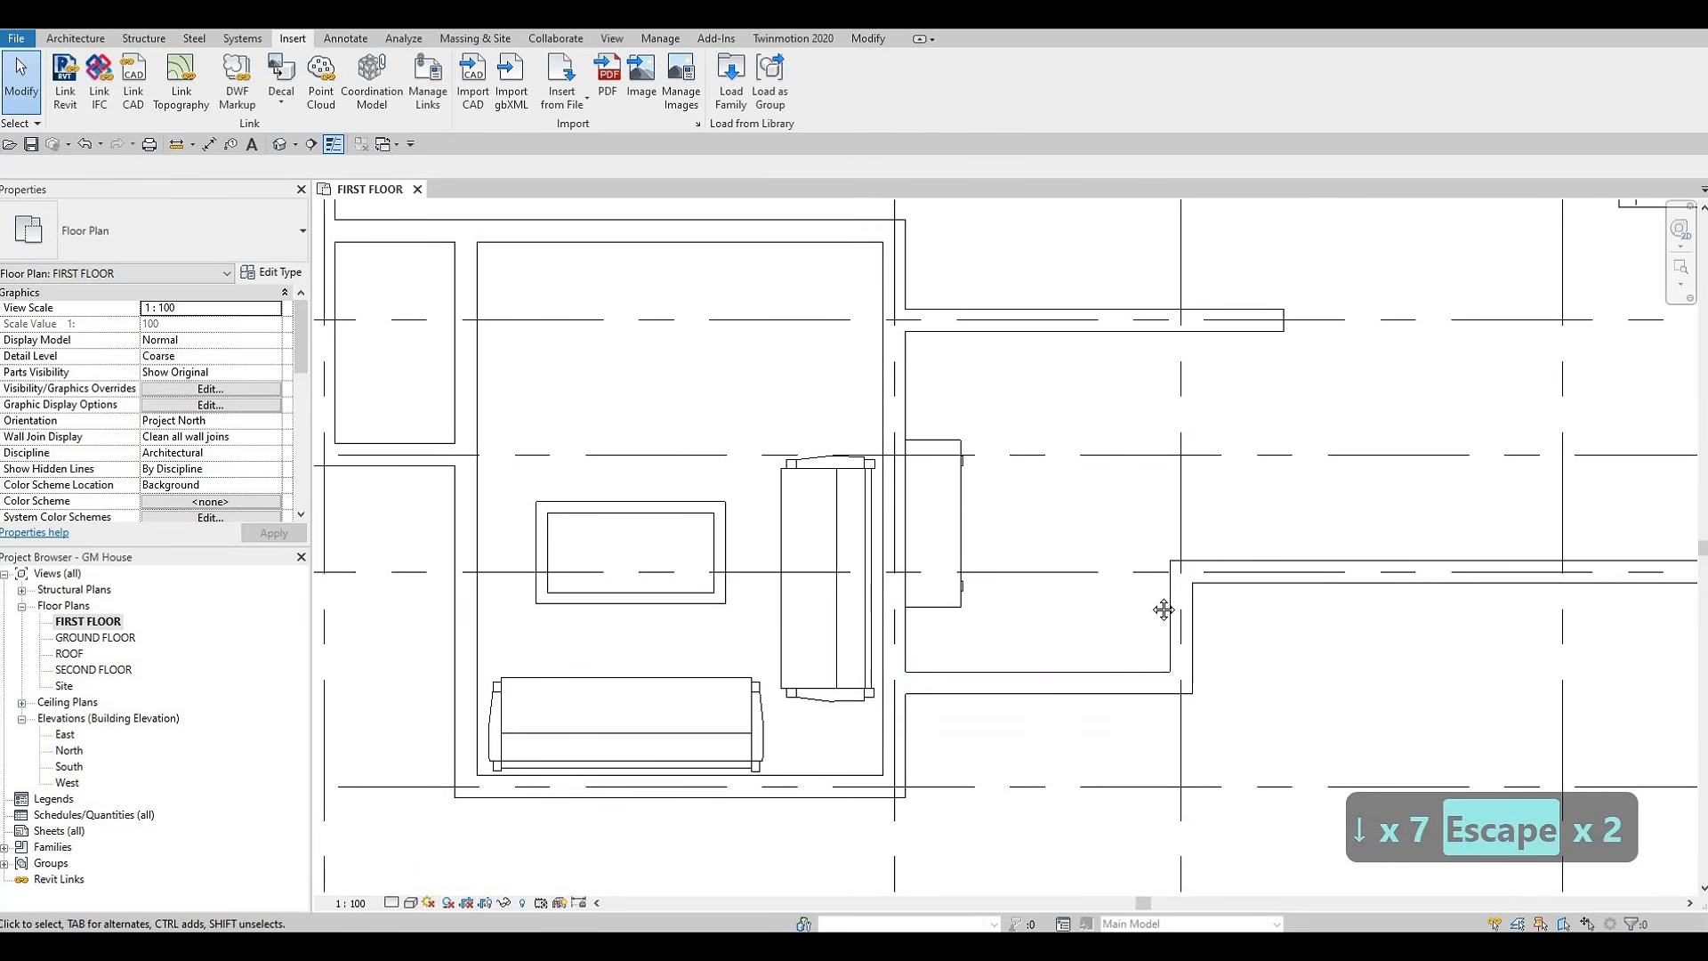
scroll(1094, 643, down, 2)
scroll(1056, 650, down, 5)
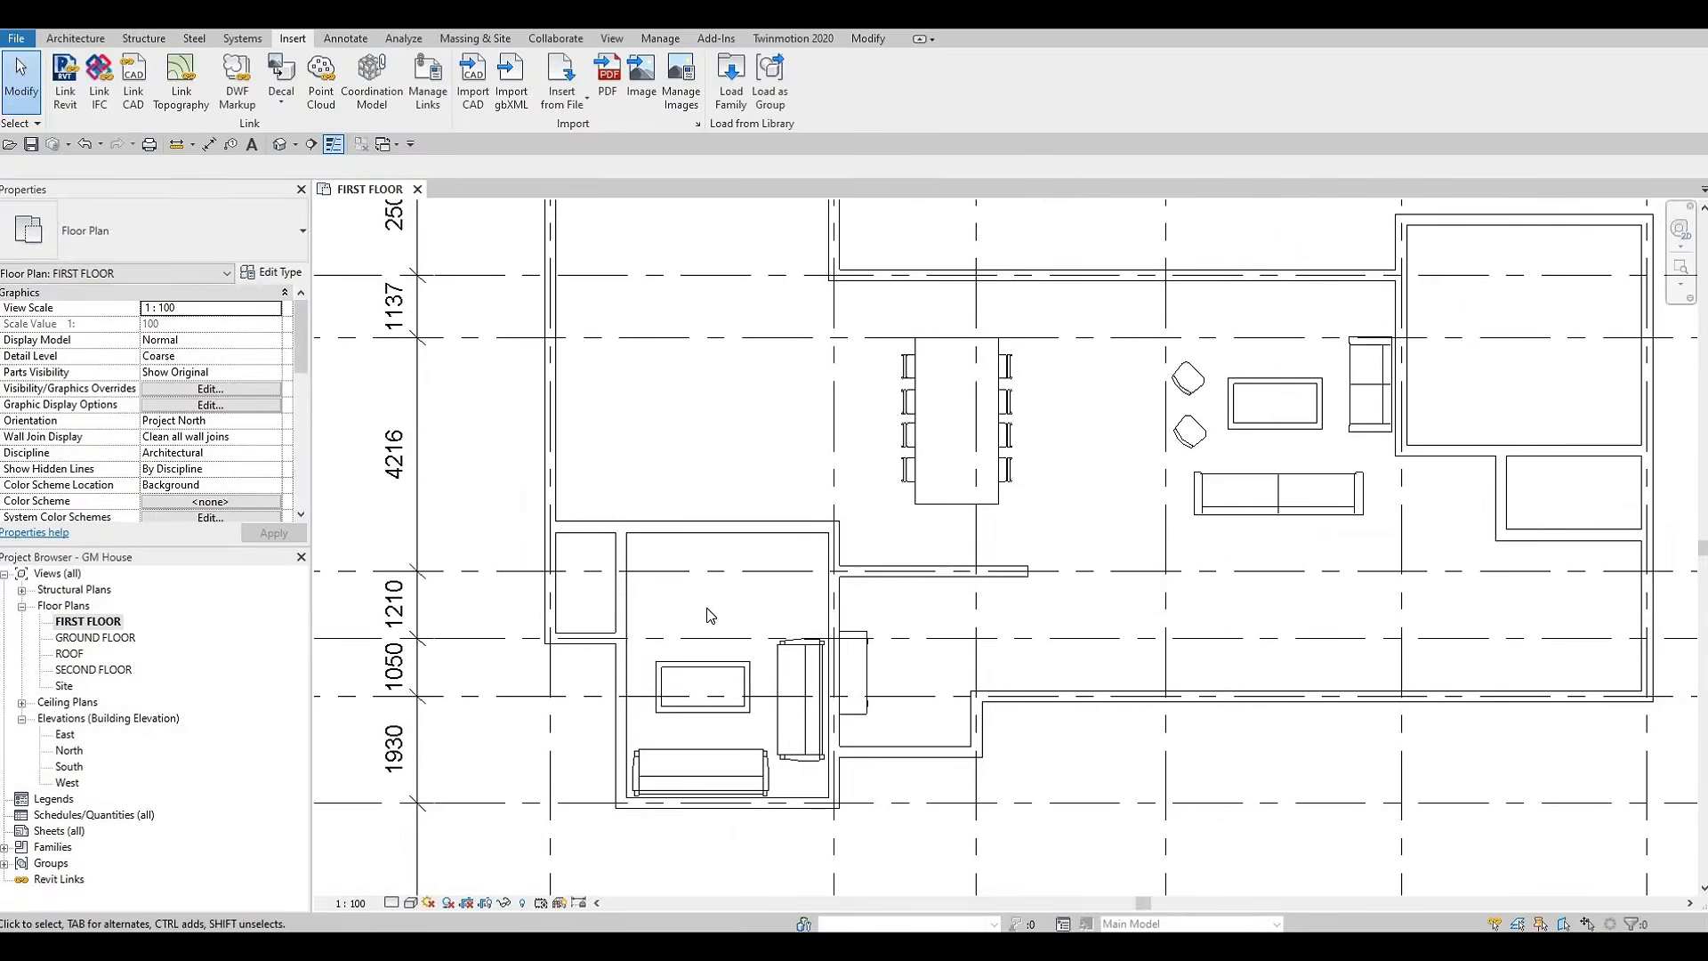
key(Escape)
scroll(1002, 612, down, 4)
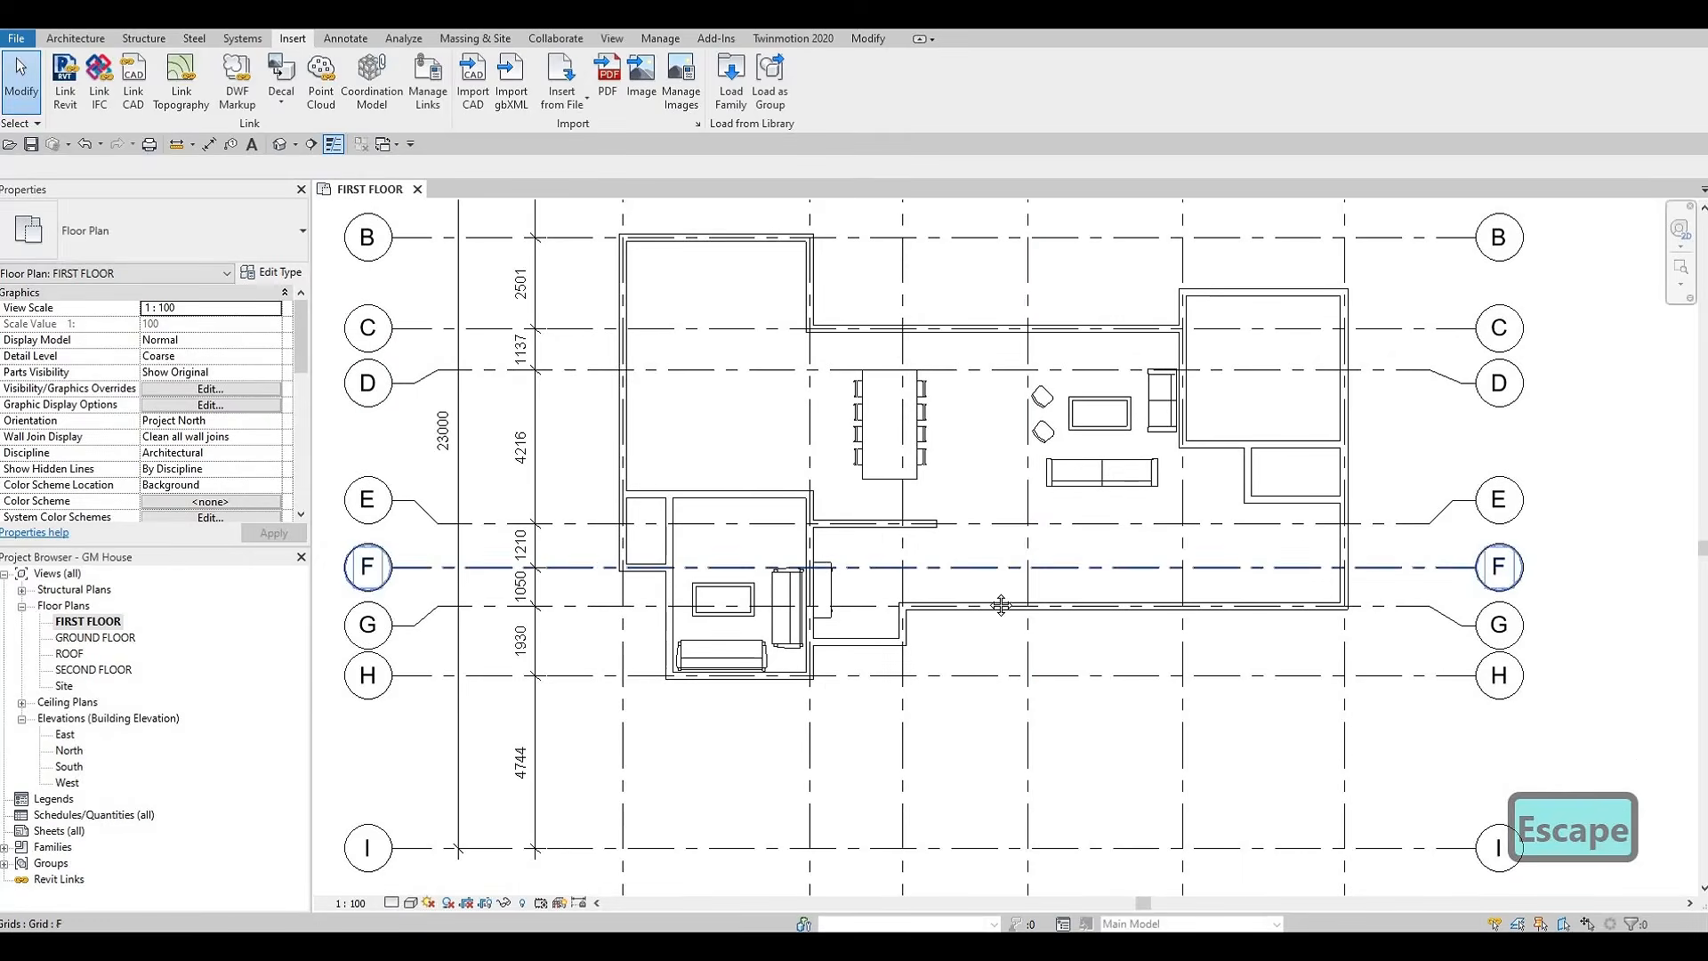
middle_drag(938, 590, 1006, 562)
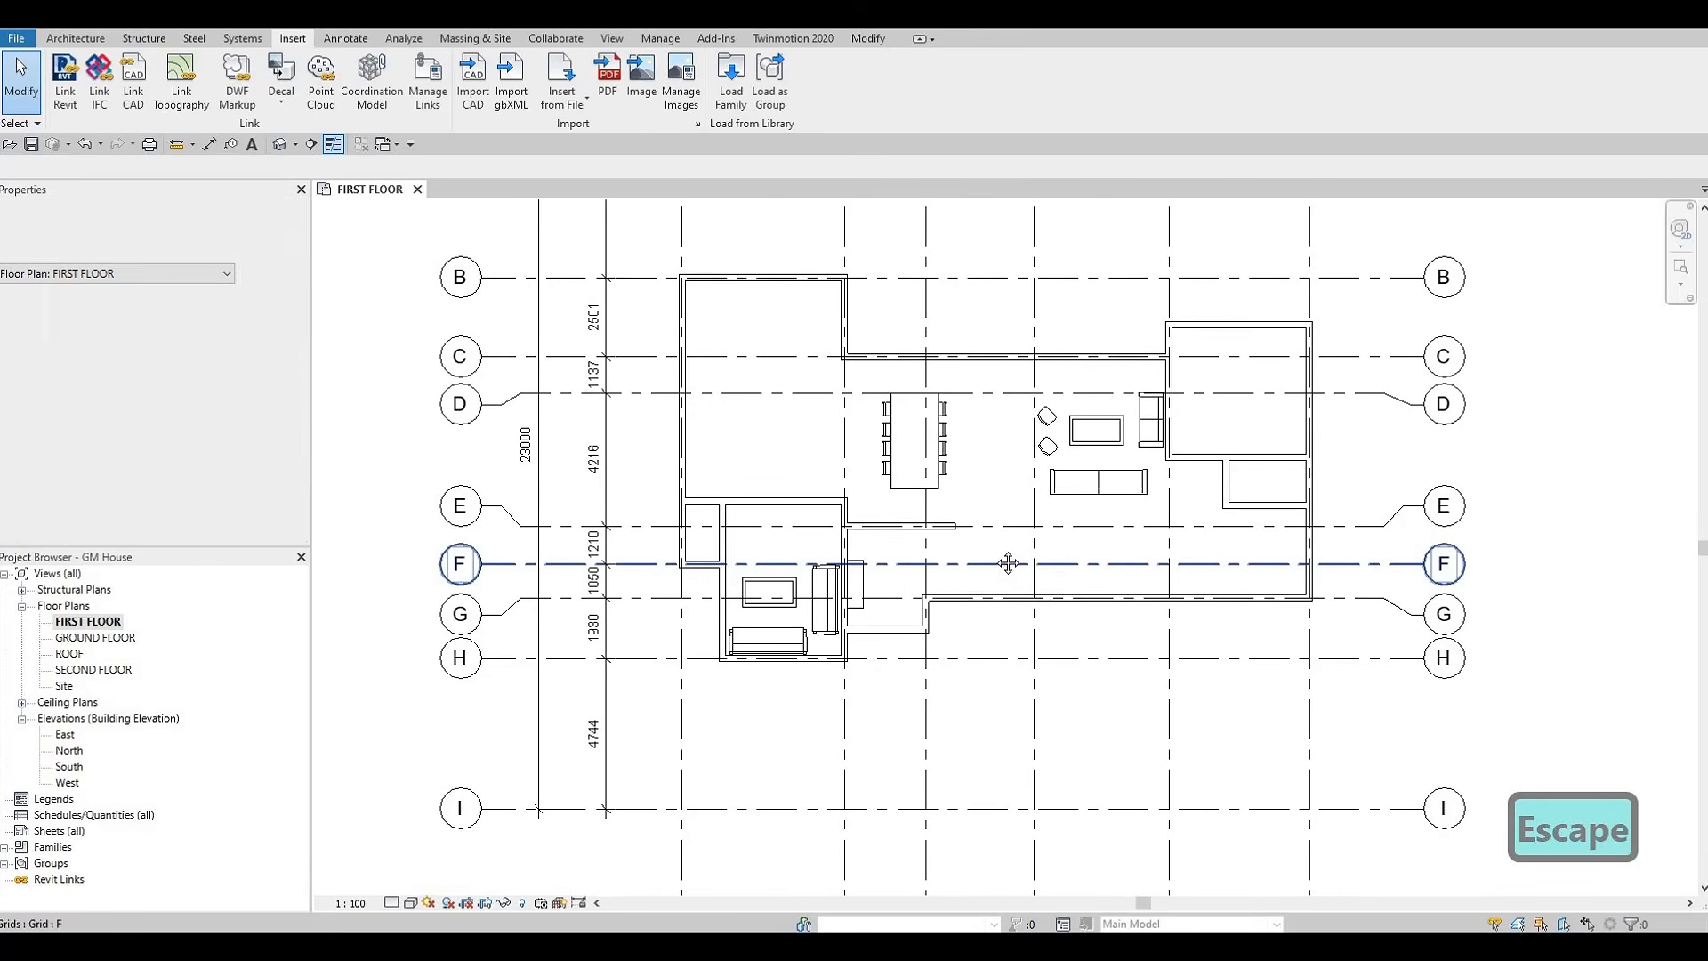
middle_drag(1071, 612, 1102, 571)
scroll(1065, 627, down, 1)
scroll(1066, 632, down, 1)
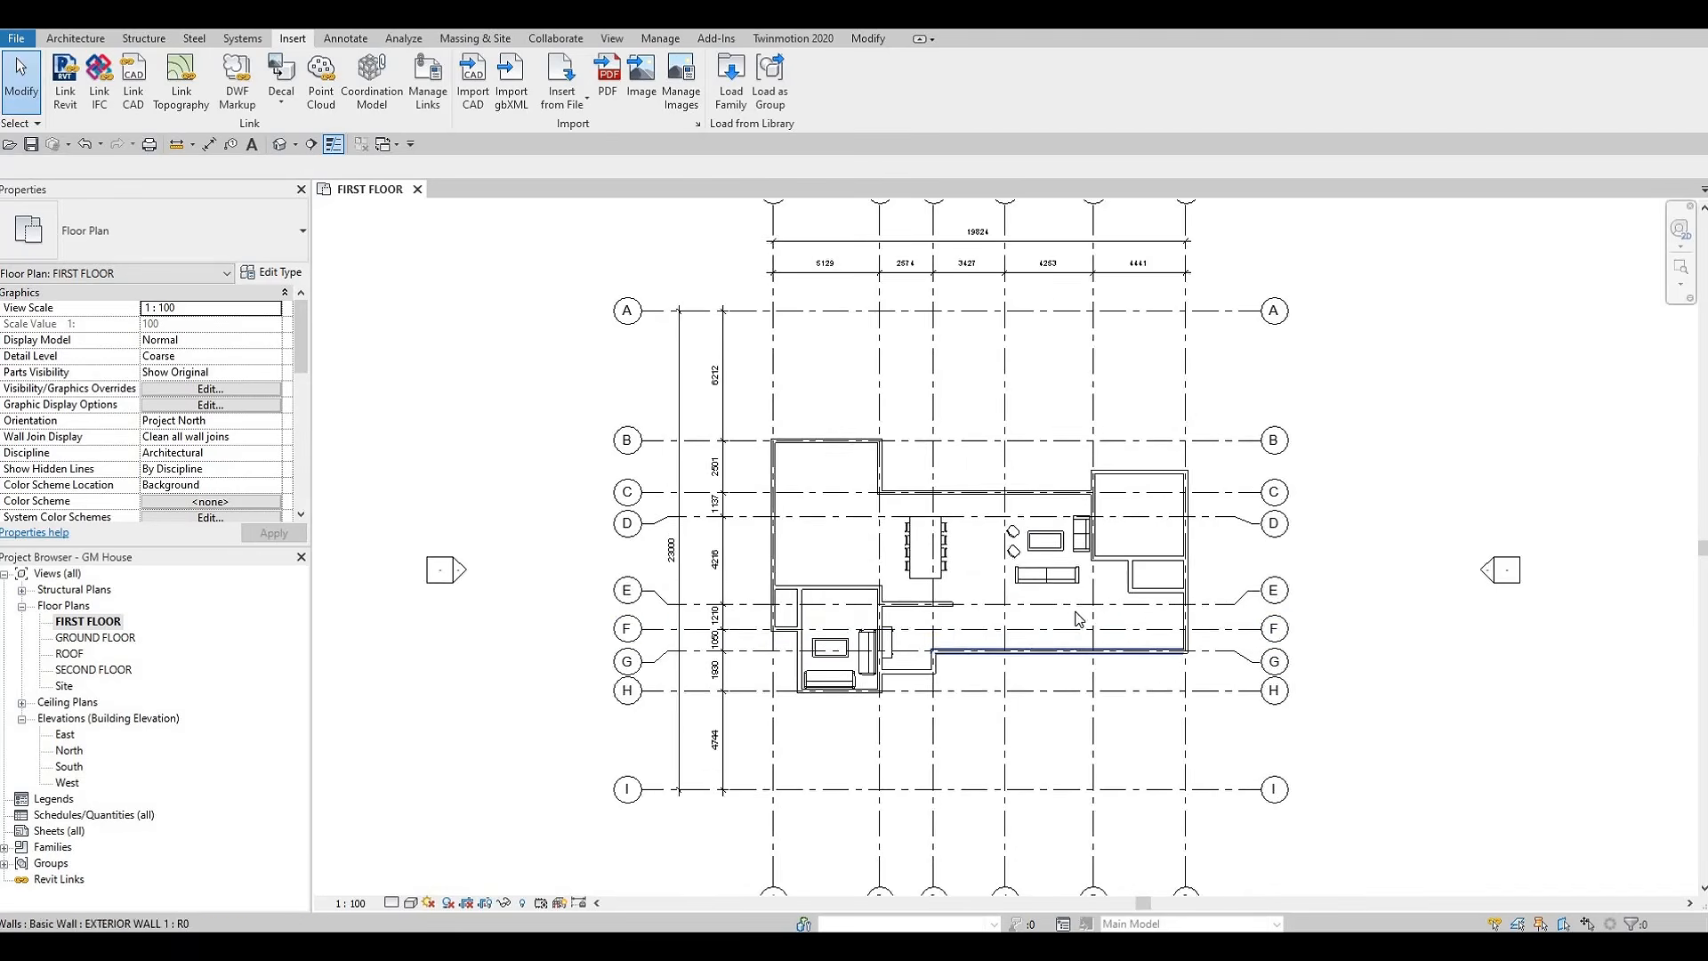
scroll(1070, 614, down, 2)
middle_drag(1221, 668, 1224, 654)
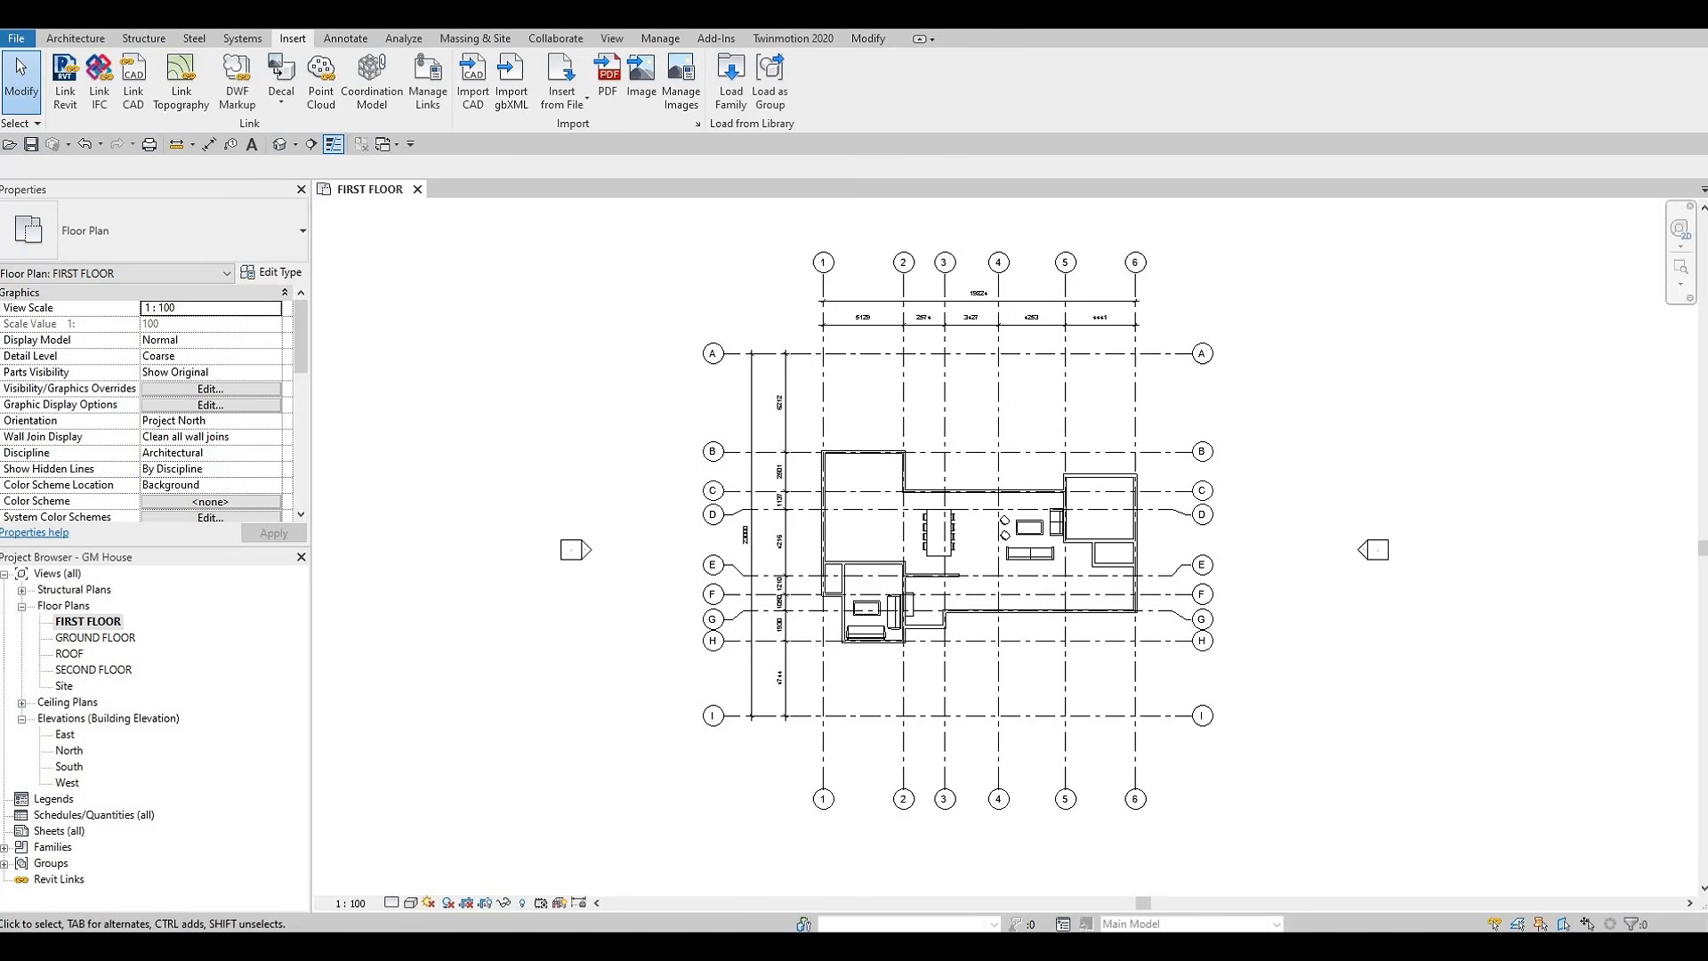